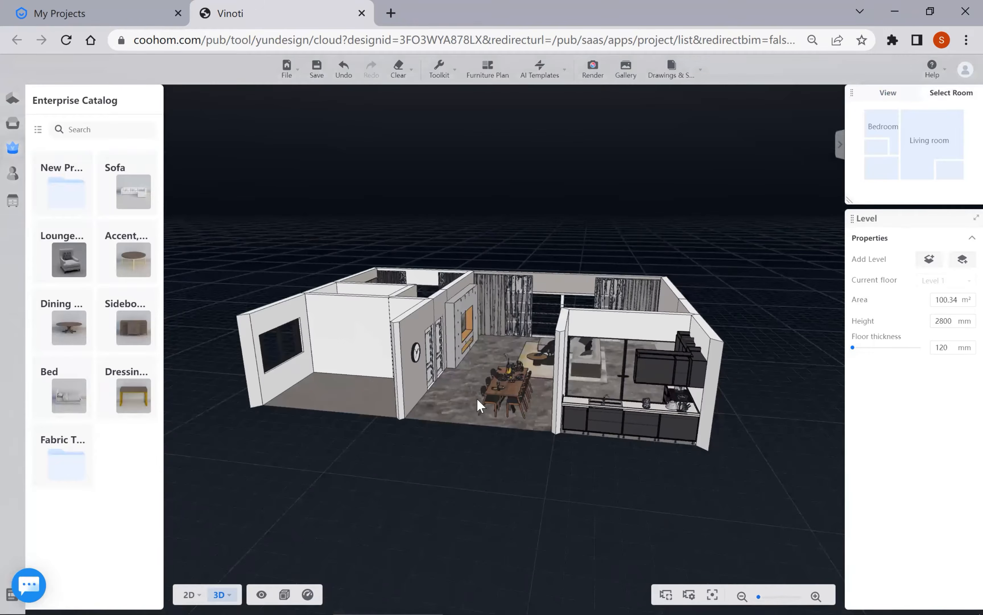
- Look over the furnished apartment model from above and show the available drawings and schedules
left_click_drag(443, 374, 429, 415)
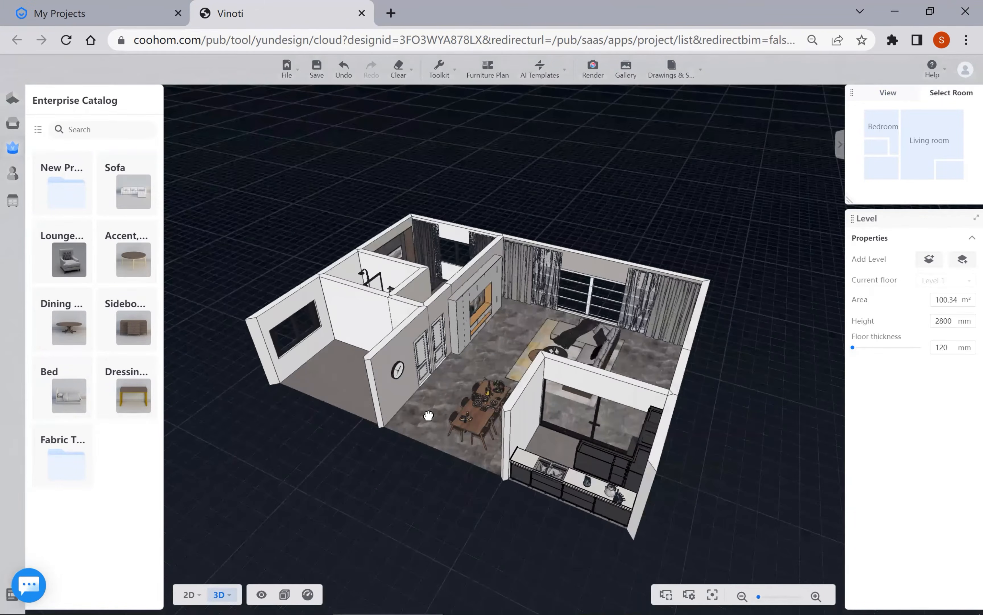
left_click_drag(431, 249, 471, 336)
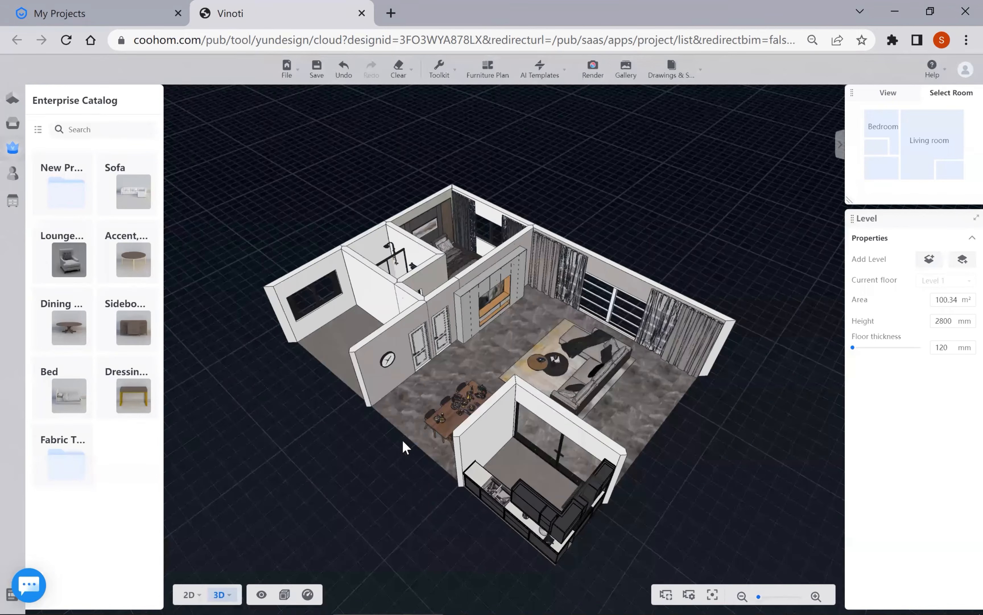
scroll(406, 445, "up", 4)
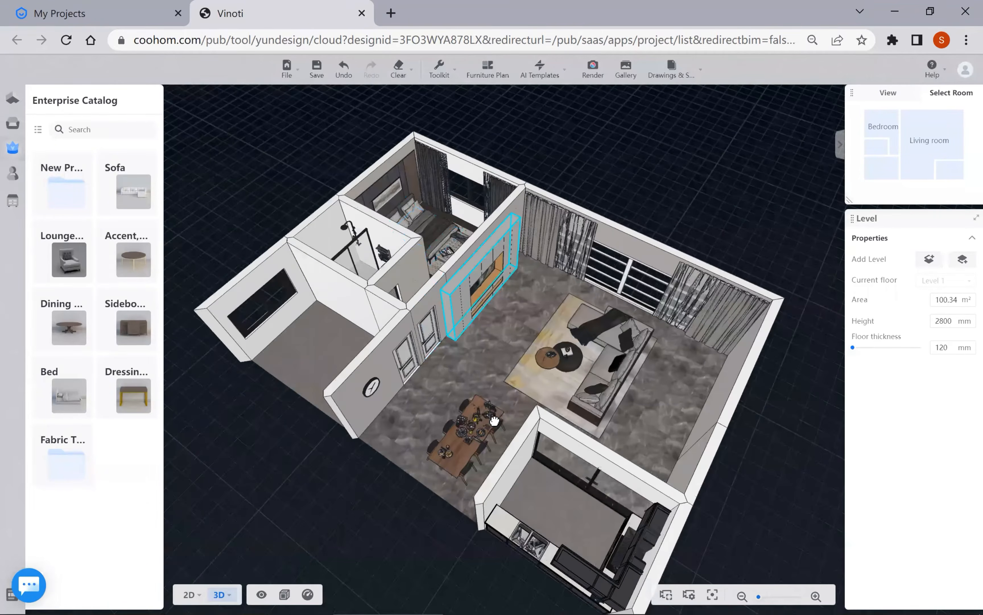
scroll(495, 421, "down", 3)
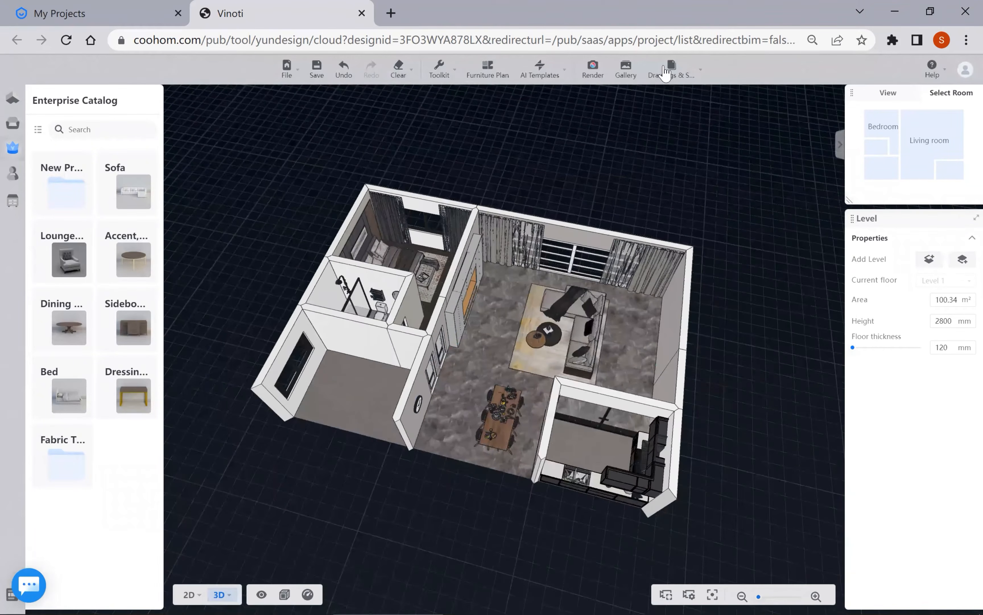
left_click(667, 74)
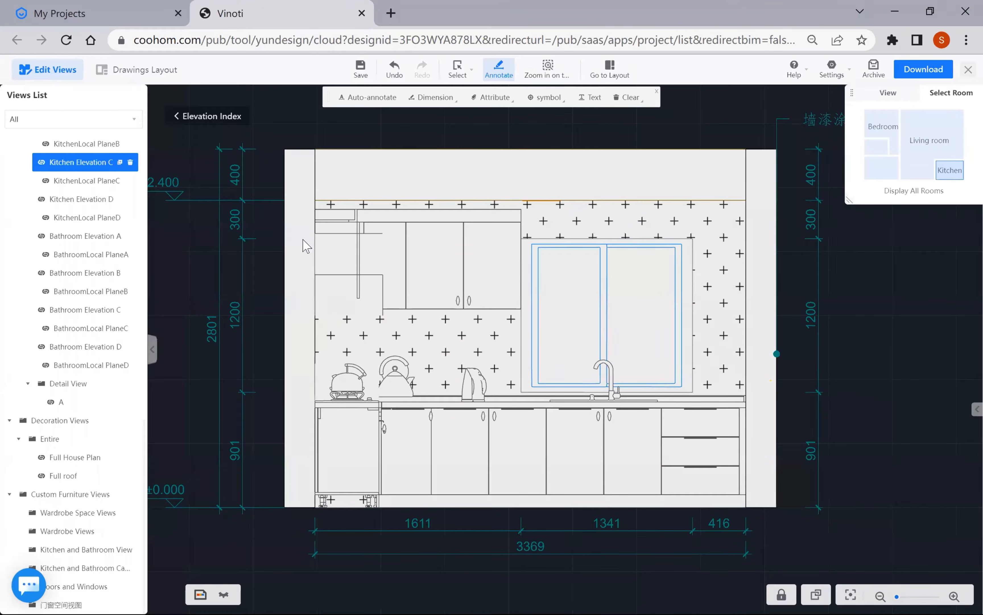
- Examine the annotated Kitchen Elevation C drawing and find the Elevation Index among the plan views
scroll(534, 341, "down", 3)
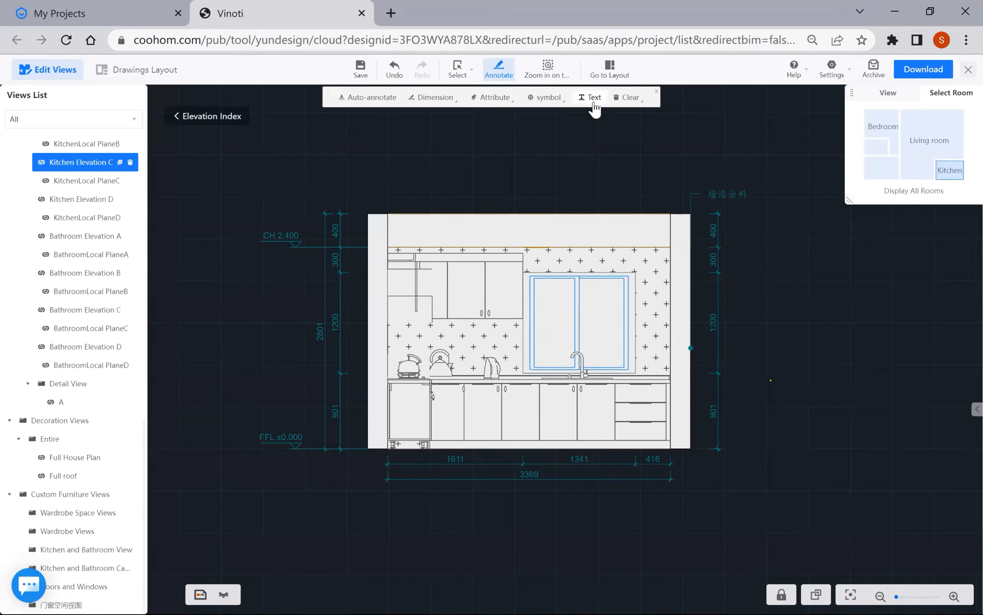
scroll(81, 244, "up", 5)
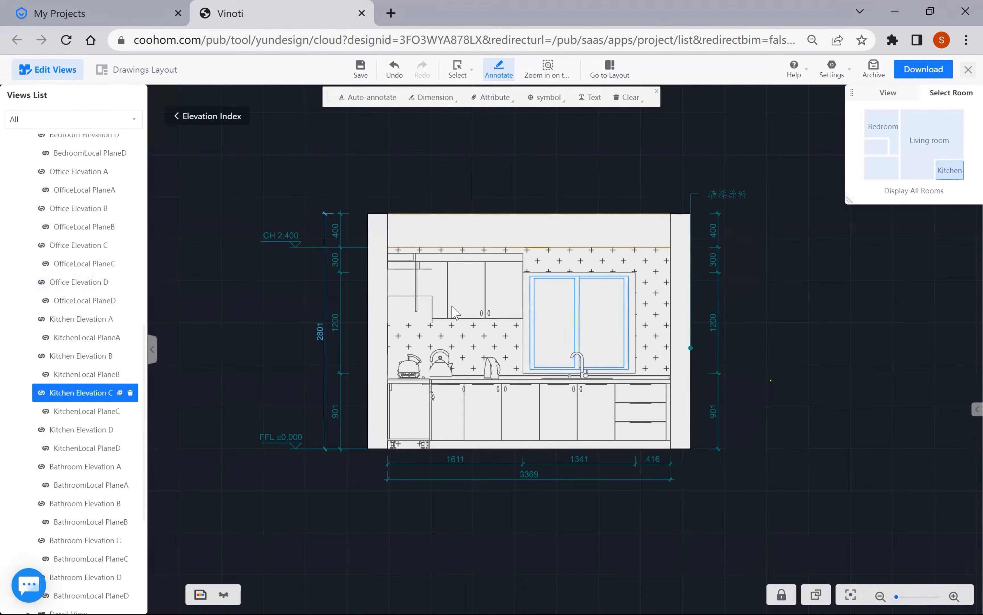
scroll(454, 313, "up", 2)
scroll(84, 256, "up", 10)
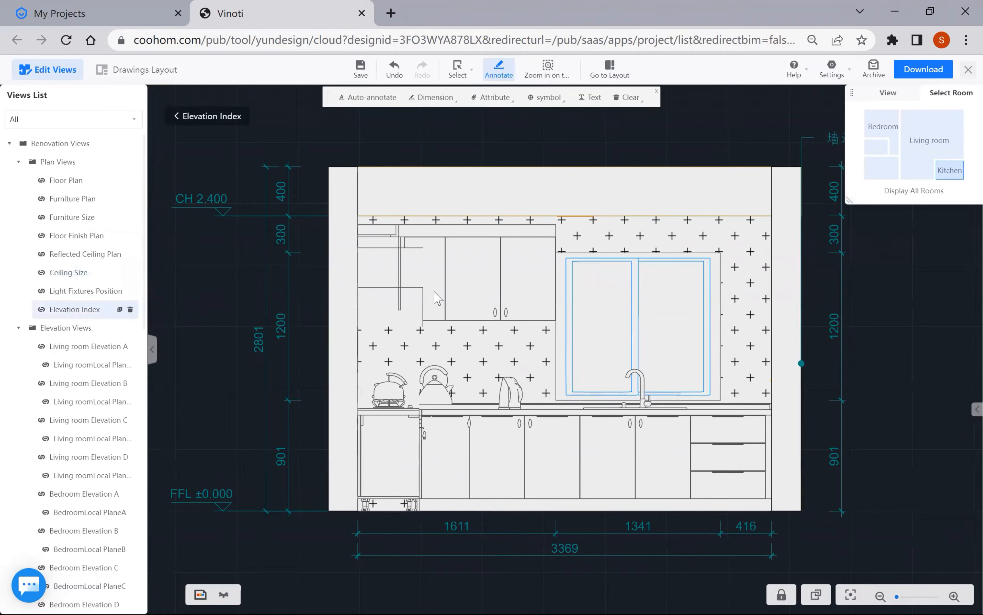
- Open the Elevation Index plan and examine the elevation markers across the whole floor plan
scroll(504, 305, "down", 1)
scroll(553, 310, "down", 4)
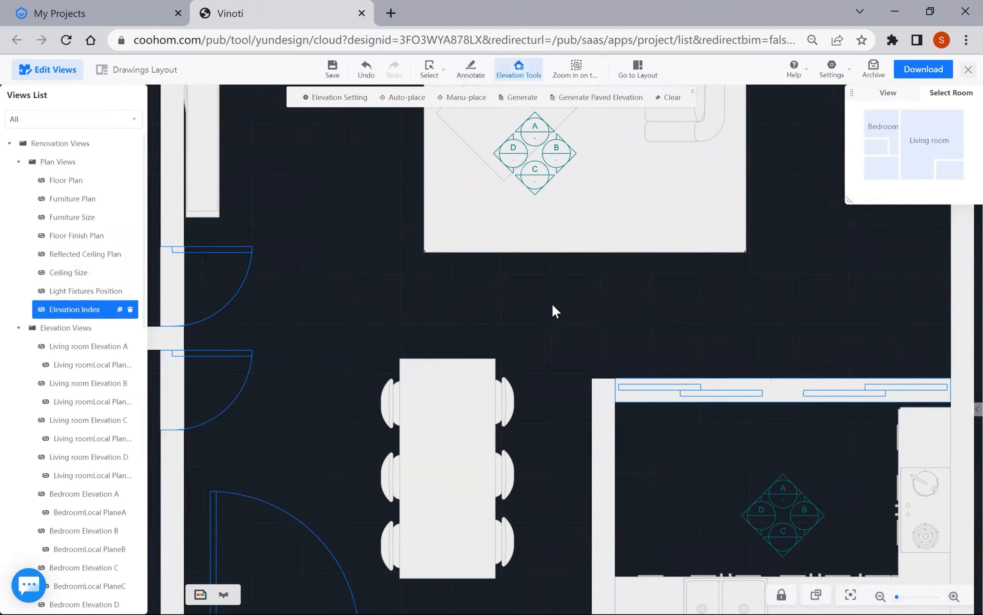
scroll(475, 232, "down", 1)
scroll(553, 284, "down", 3)
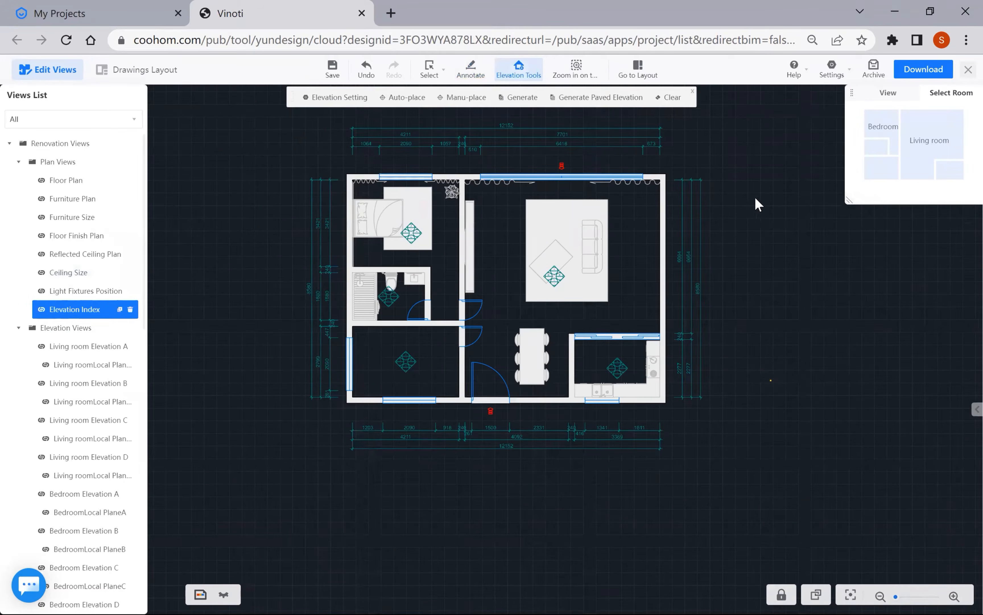
scroll(759, 204, "up", 1)
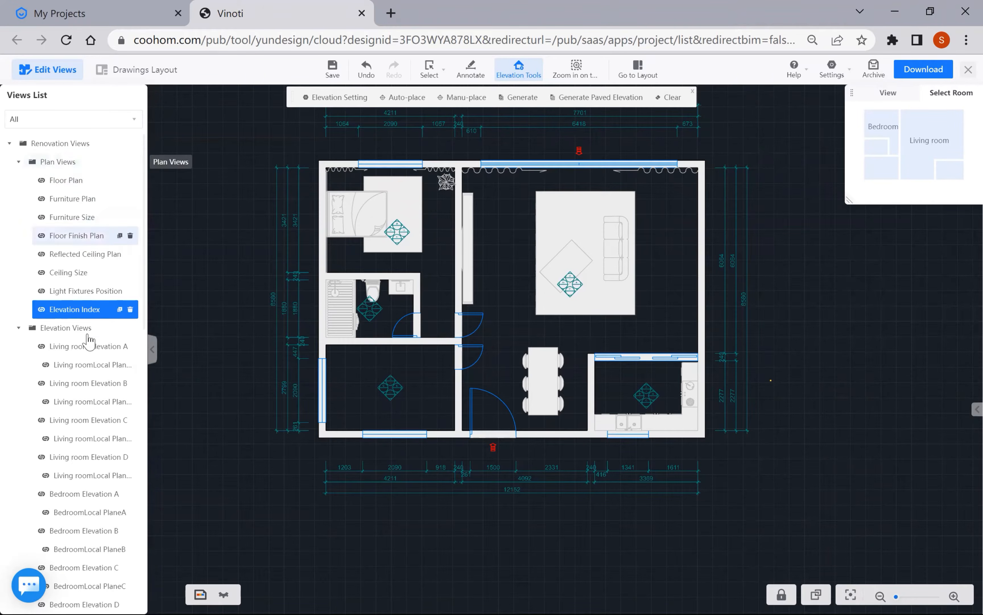
- Look through the listed room elevation views and collapse the Elevation Views group
scroll(91, 365, "down", 7)
scroll(93, 382, "up", 7)
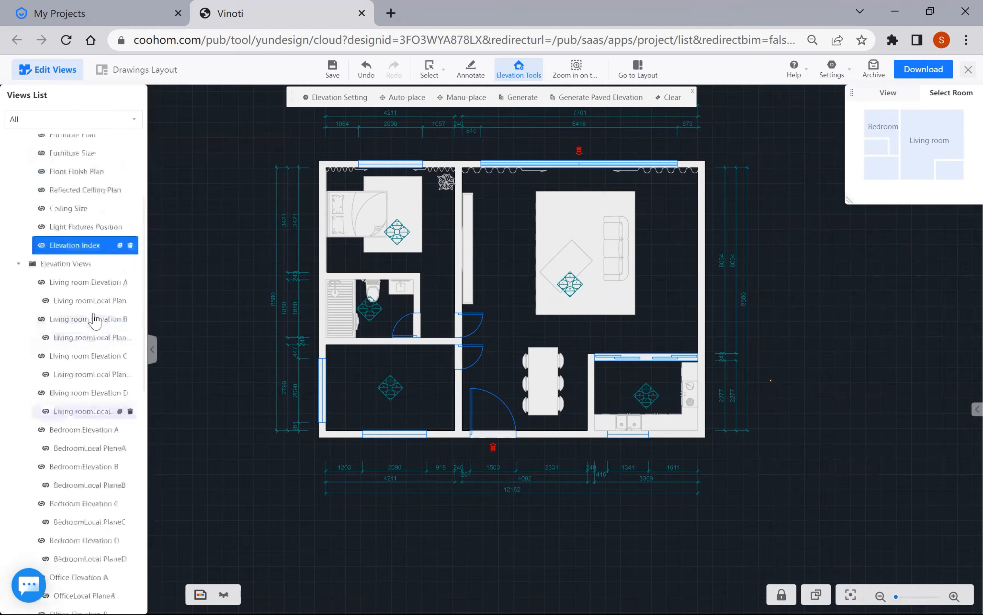
left_click(19, 328)
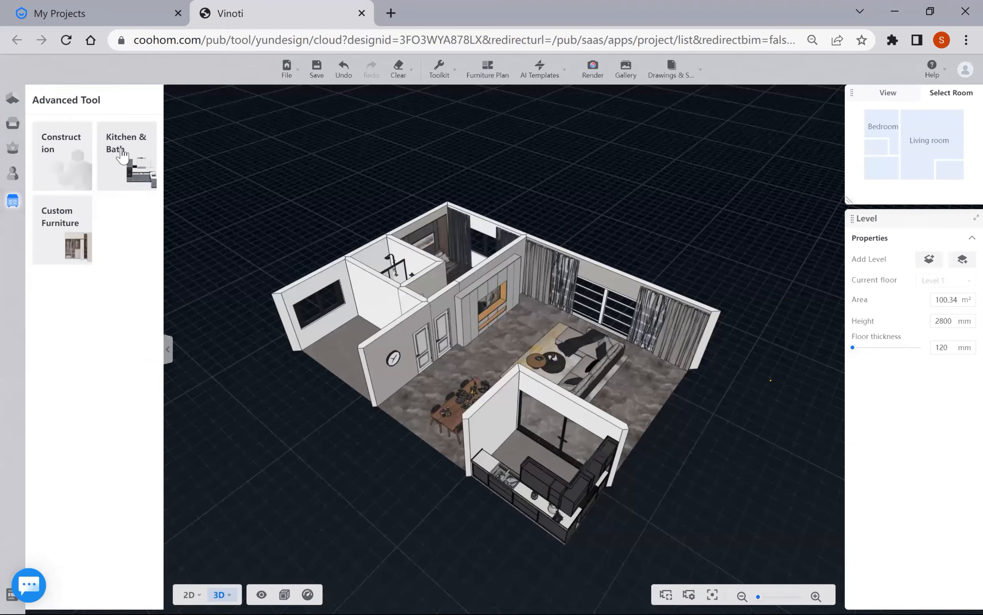
- Enter the Kitchen & Bath design tool and review its public, main product and personal catalogs
left_click(124, 152)
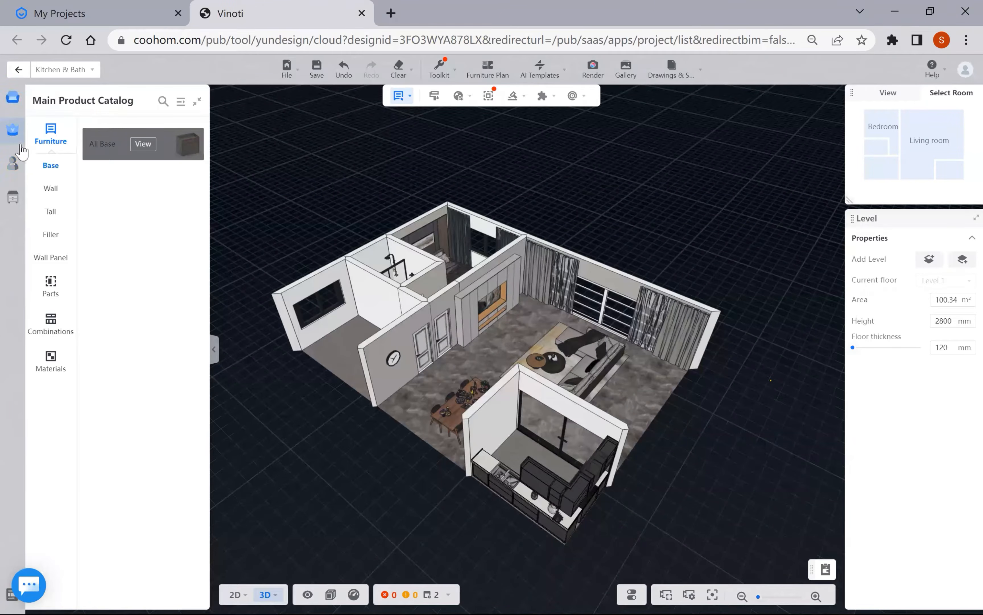
left_click(14, 105)
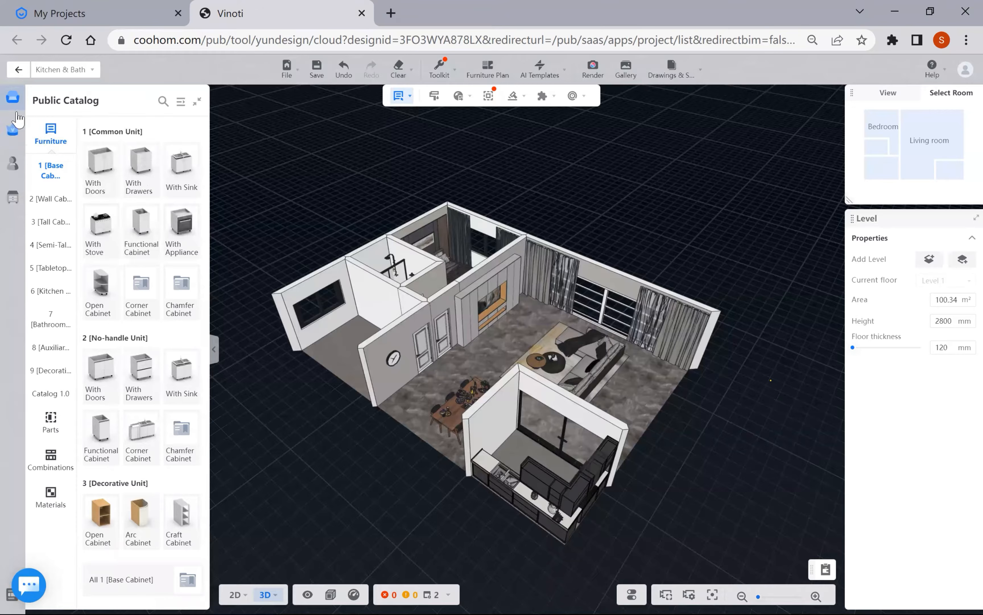
left_click(10, 131)
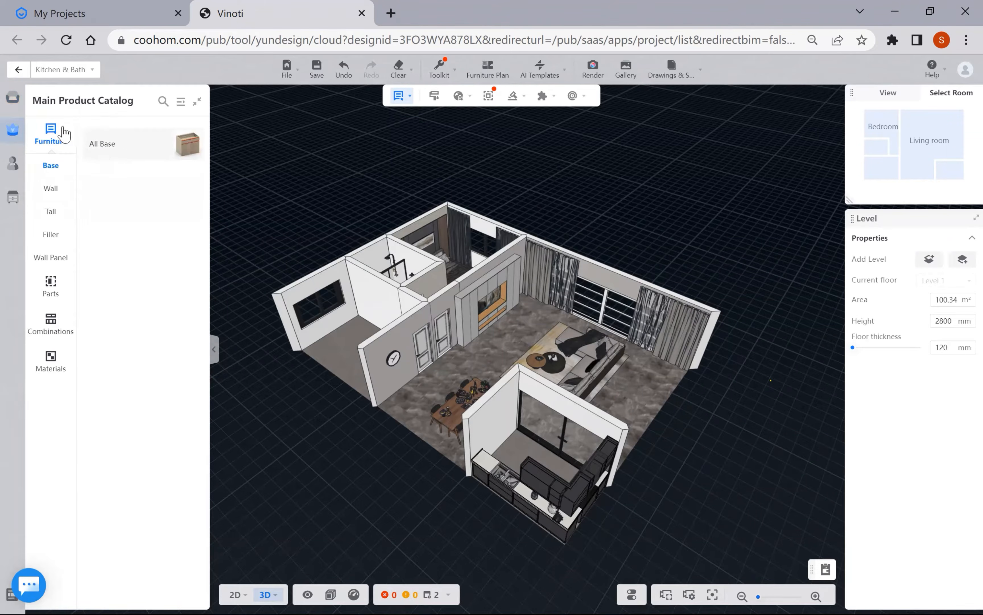
left_click(13, 163)
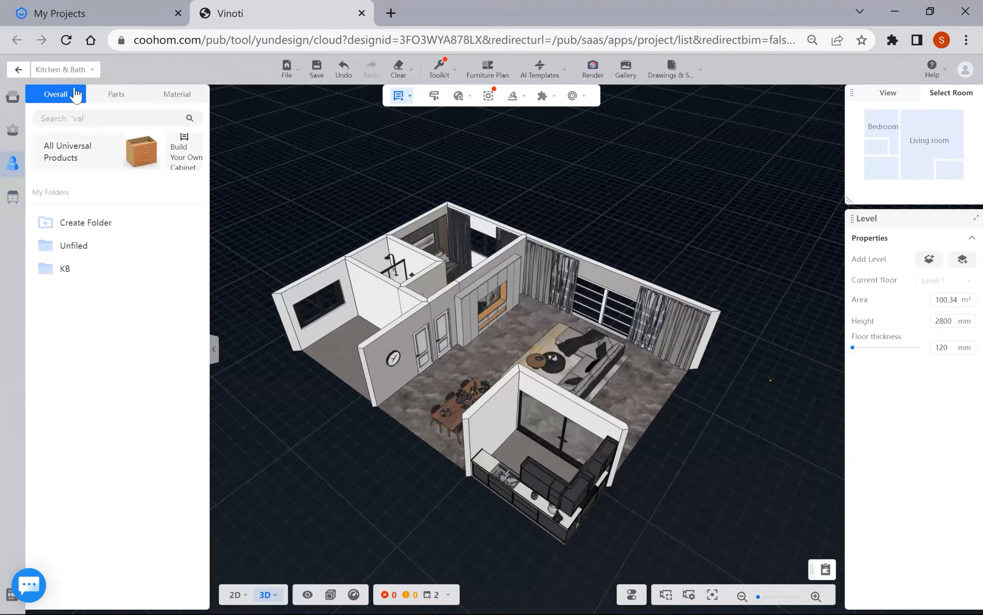
- Switch to the Custom Furniture design tool and show its public catalog
left_click(82, 70)
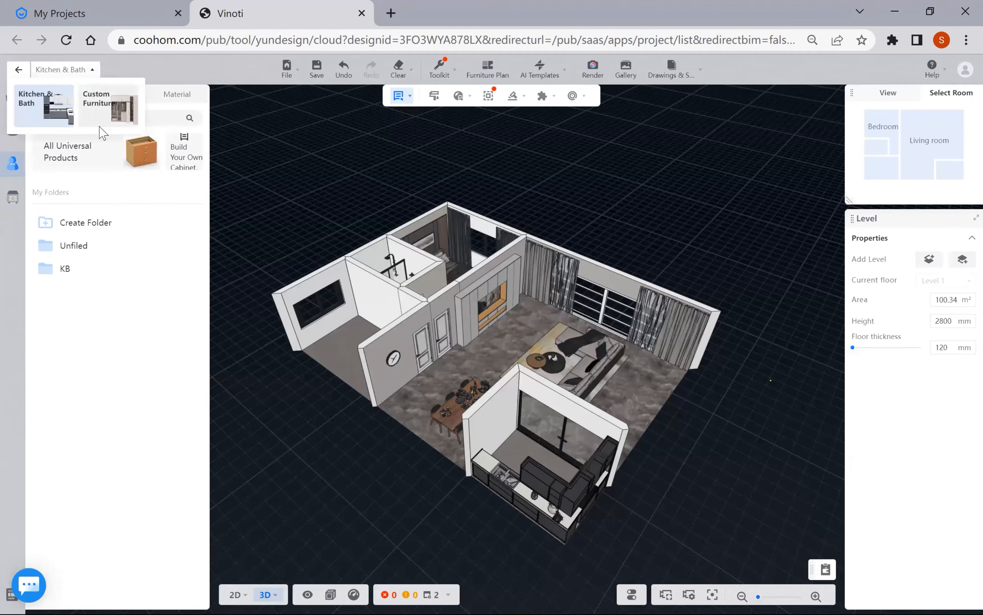
left_click(103, 117)
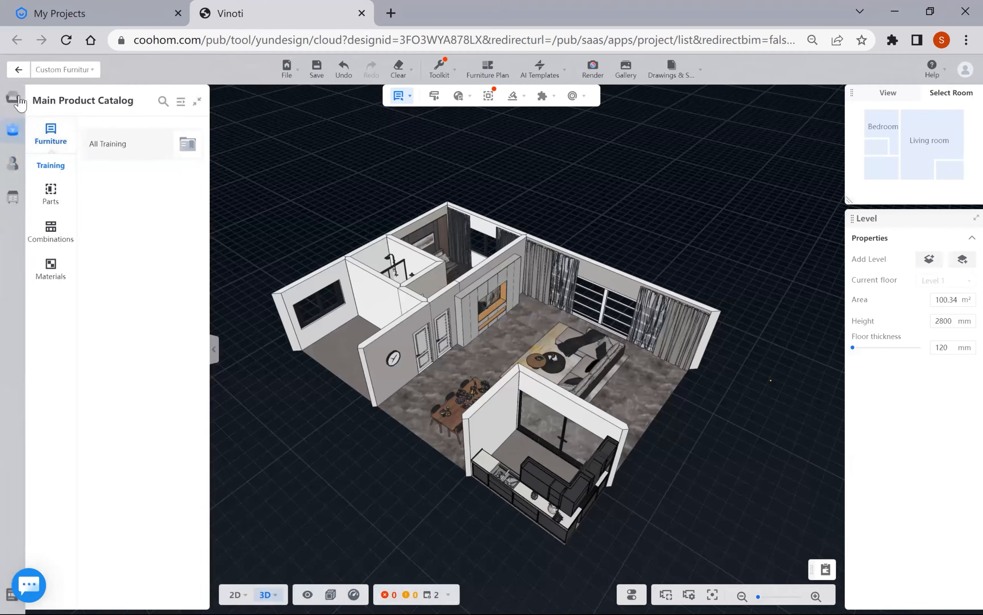
left_click(12, 98)
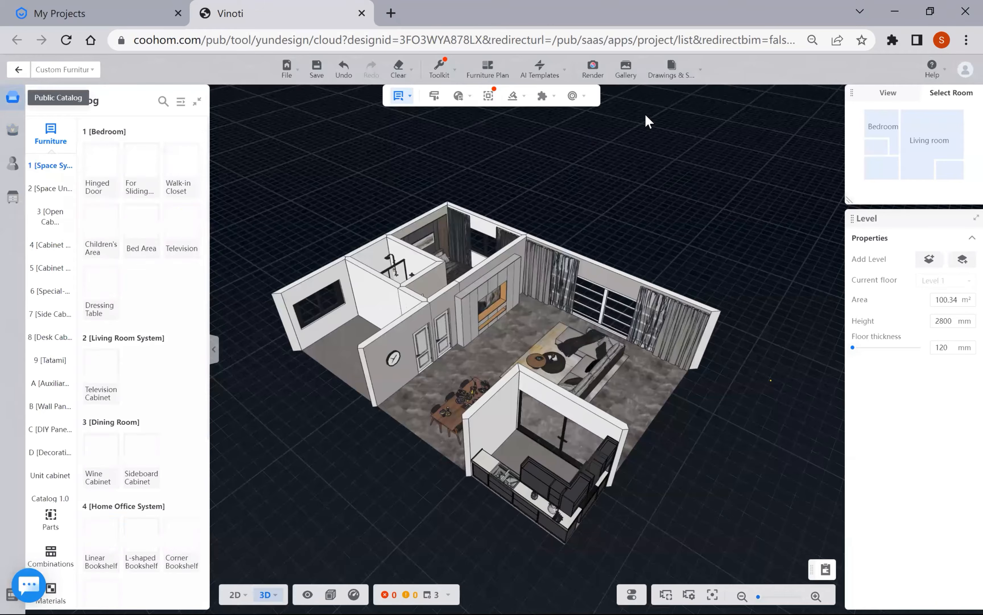
- Review the drawing and quotation types offered for the custom furniture design
left_click(666, 73)
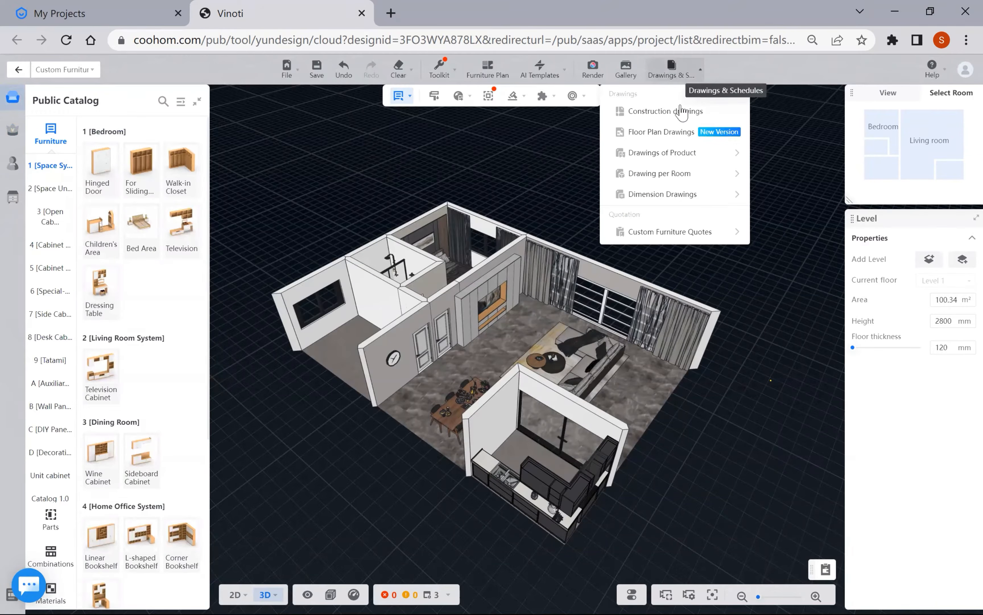
mouse_move(675, 179)
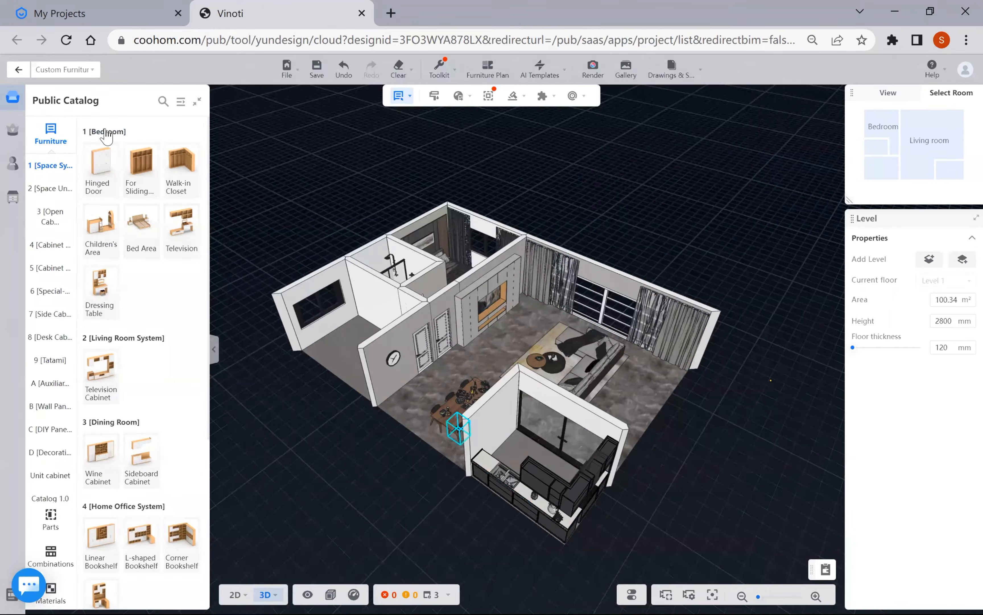
- Browse the Space System categories, expand the public catalog to its full view and show the Bedroom products under Space Unit
left_click(111, 245)
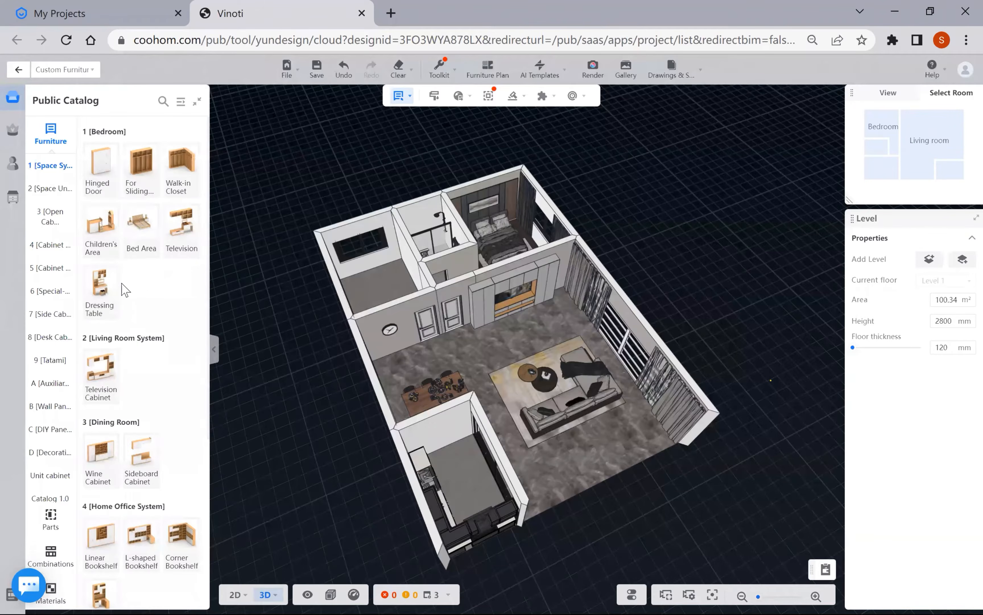
scroll(134, 270, "down", 5)
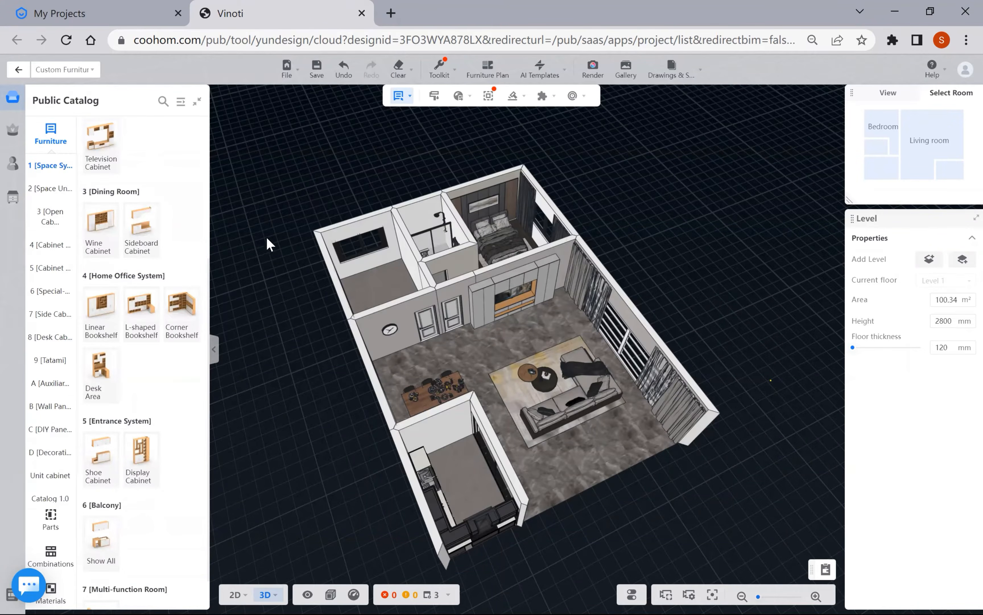
left_click(182, 103)
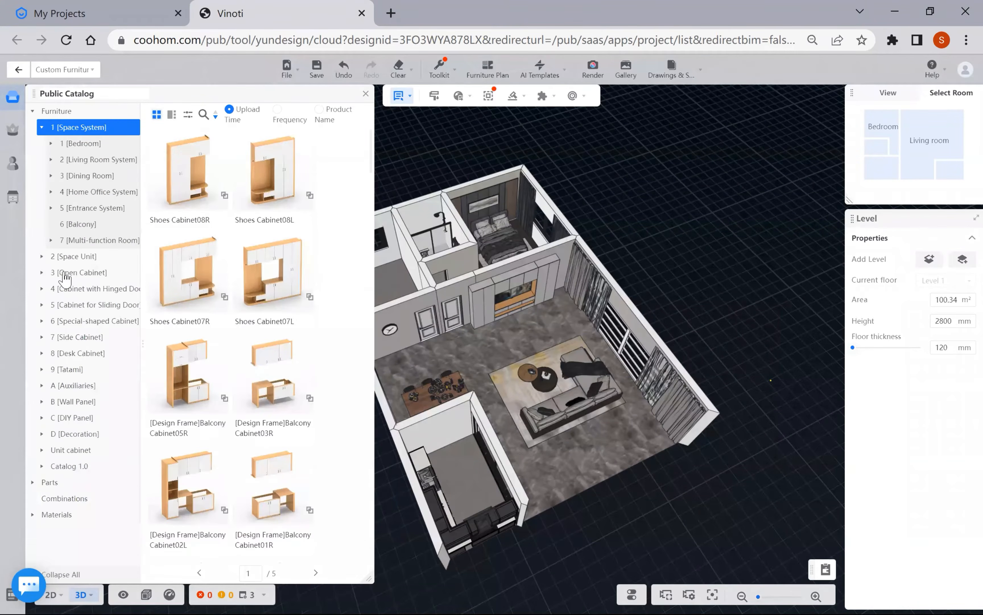
left_click(41, 256)
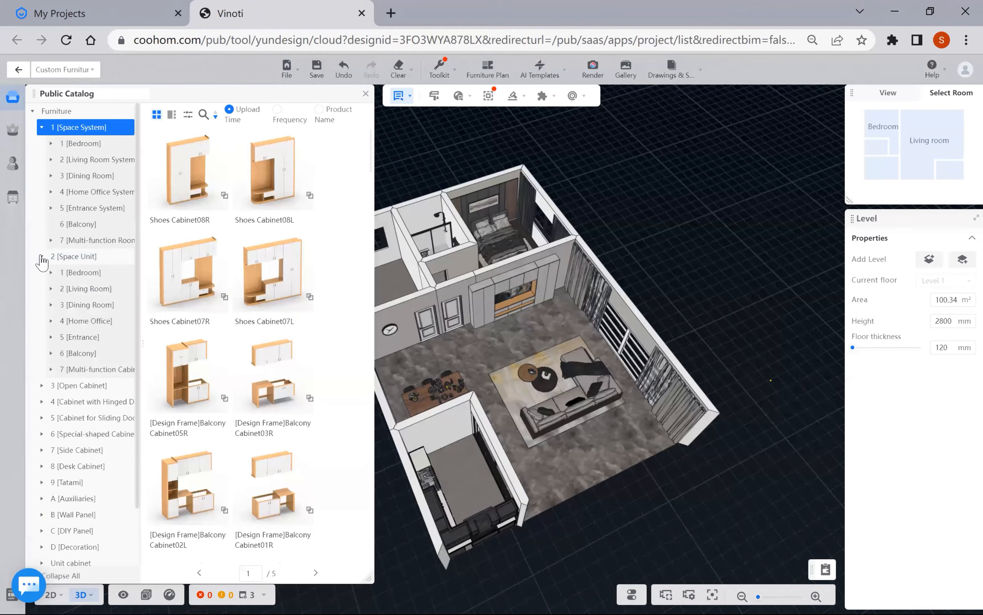
left_click(75, 273)
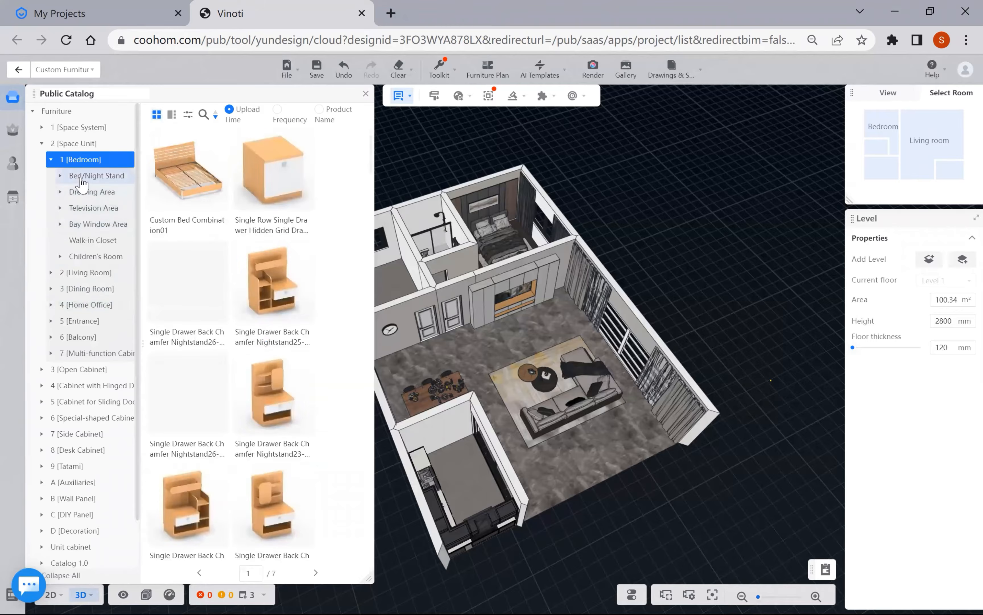
- Show the Bed/Night Stand category and look through its beds and nightstands
left_click(97, 175)
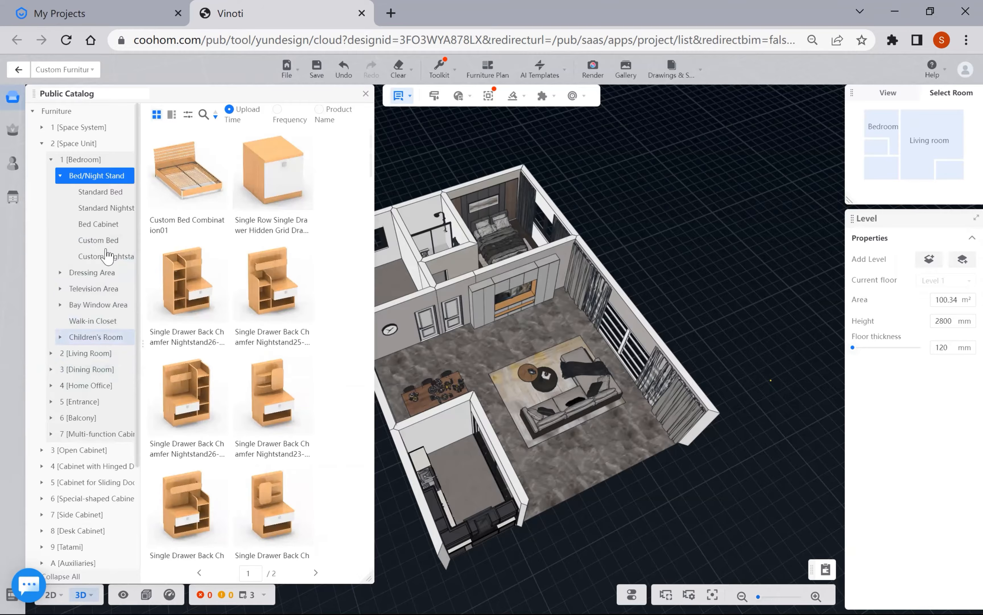
scroll(249, 392, "down", 3)
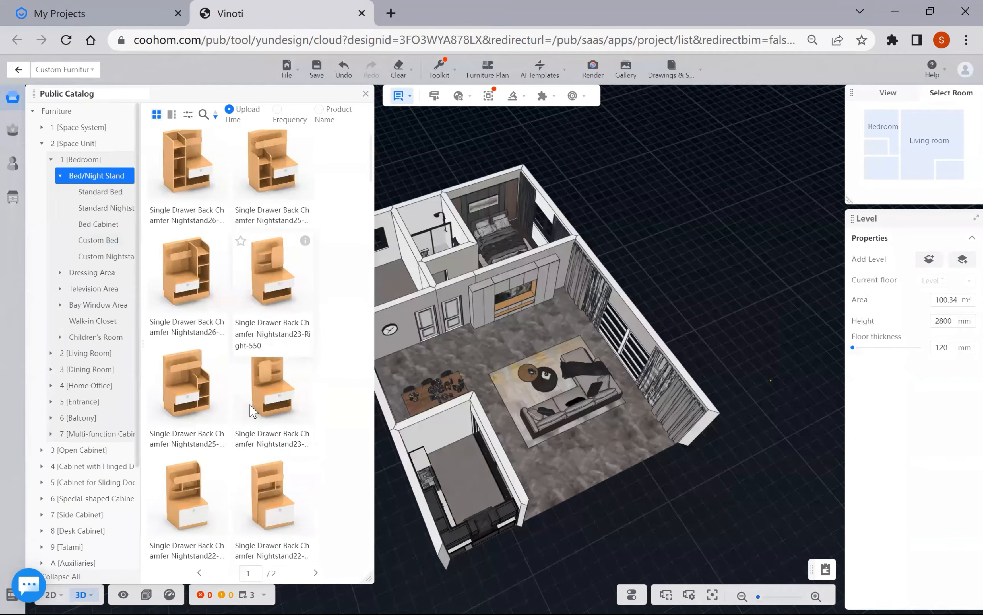
scroll(253, 402, "down", 10)
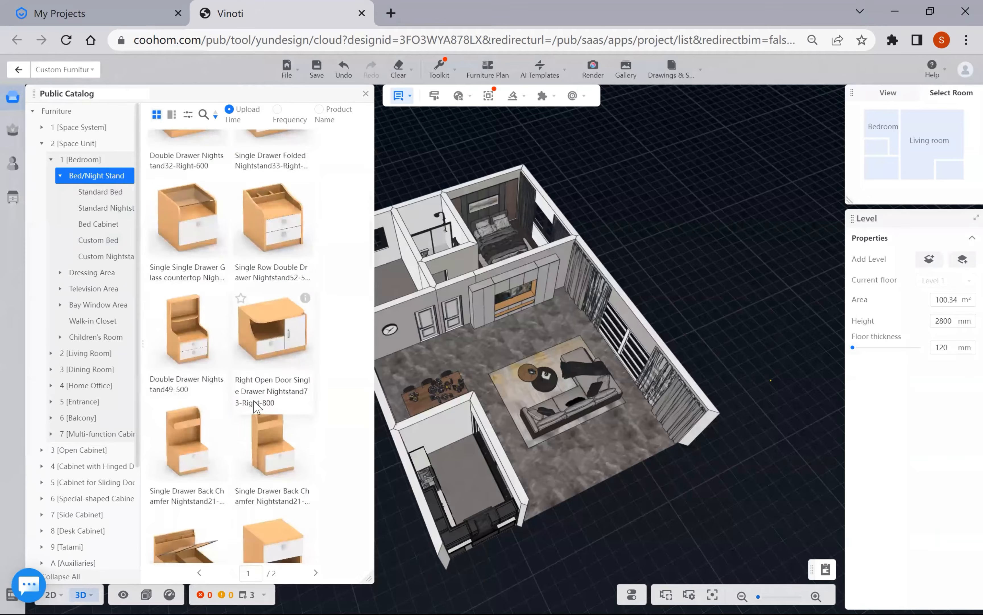
scroll(248, 392, "down", 10)
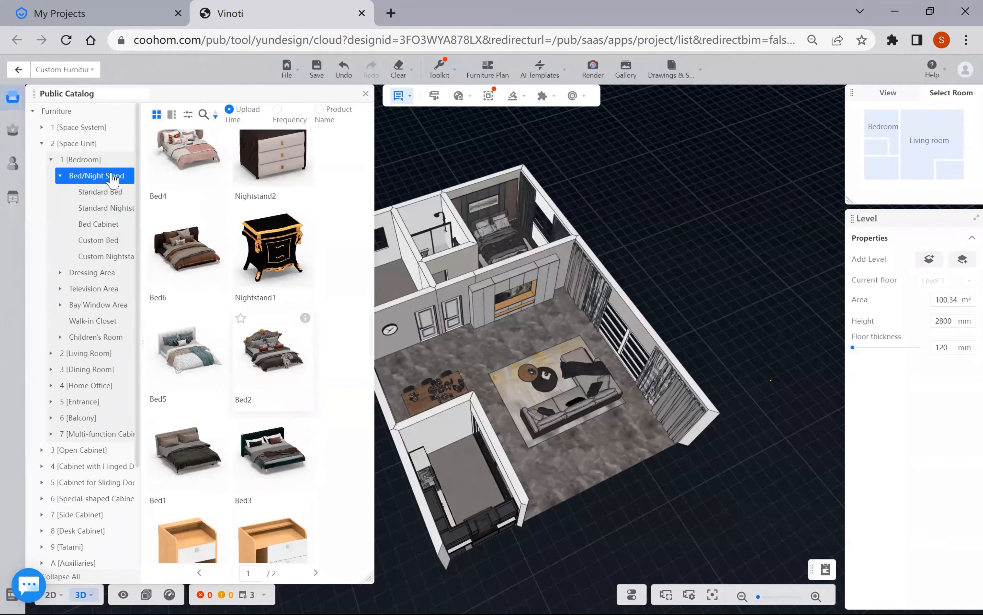
left_click(87, 176)
scroll(252, 318, "down", 5)
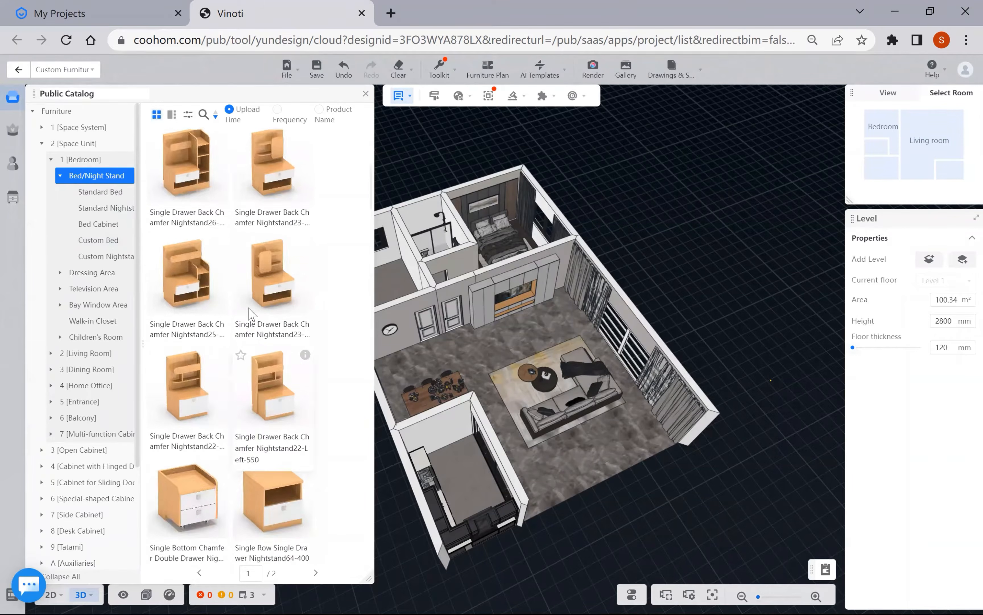
- Show all Bedroom products under Space Unit again and look through them to the second page
left_click(80, 159)
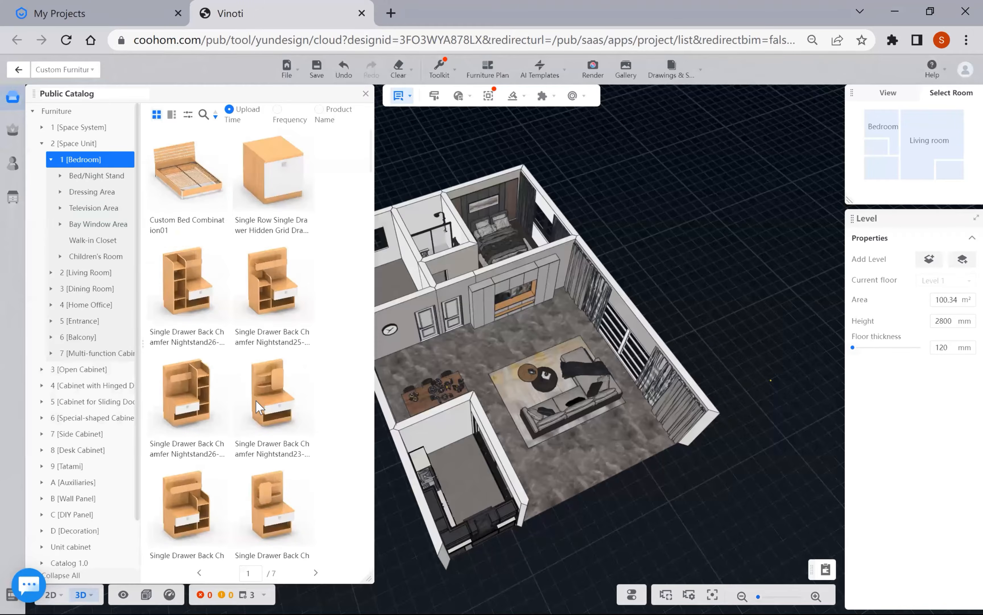
scroll(258, 397, "down", 10)
scroll(269, 407, "down", 10)
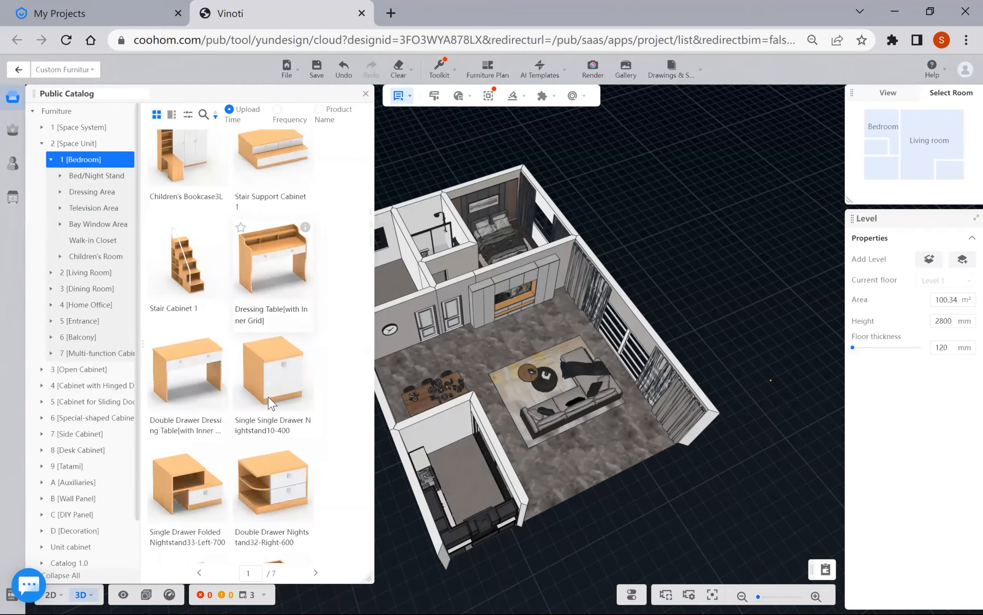
scroll(268, 366, "down", 5)
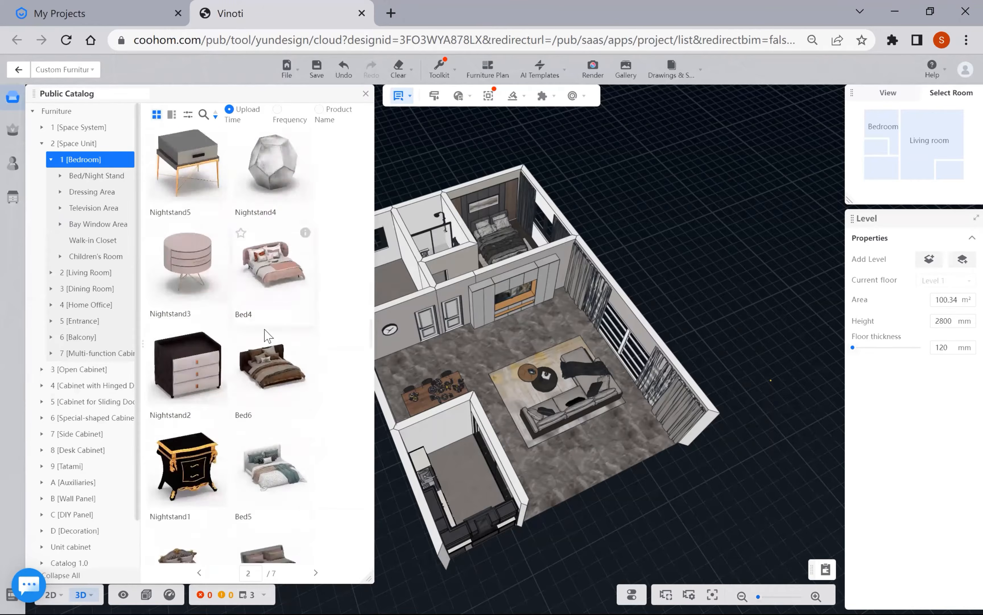
- Close the full catalog view, select the children's bunk bed in the small room and look at it from a lower angle
scroll(267, 222, "up", 5)
scroll(268, 228, "up", 10)
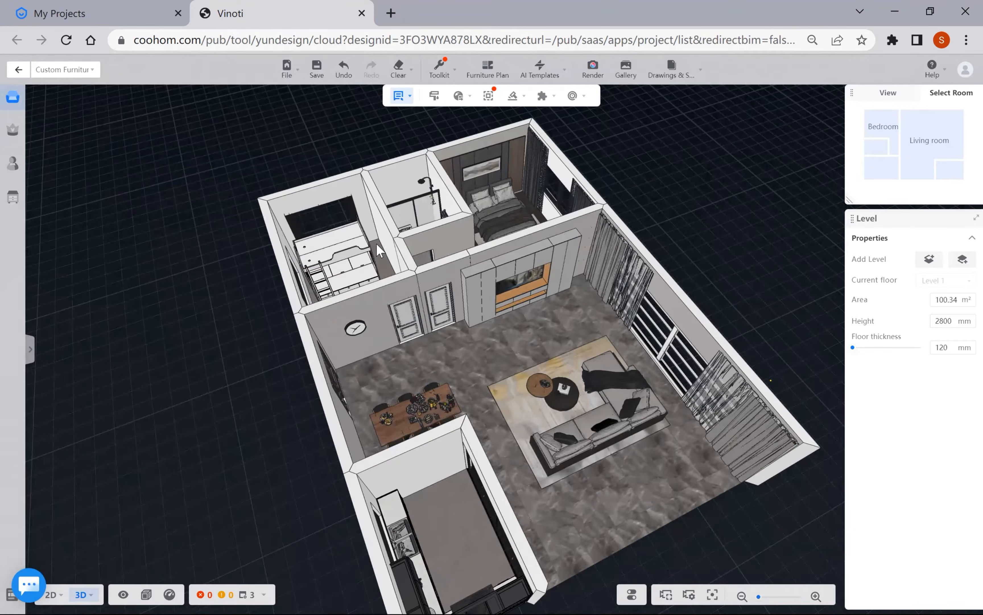
left_click(382, 254)
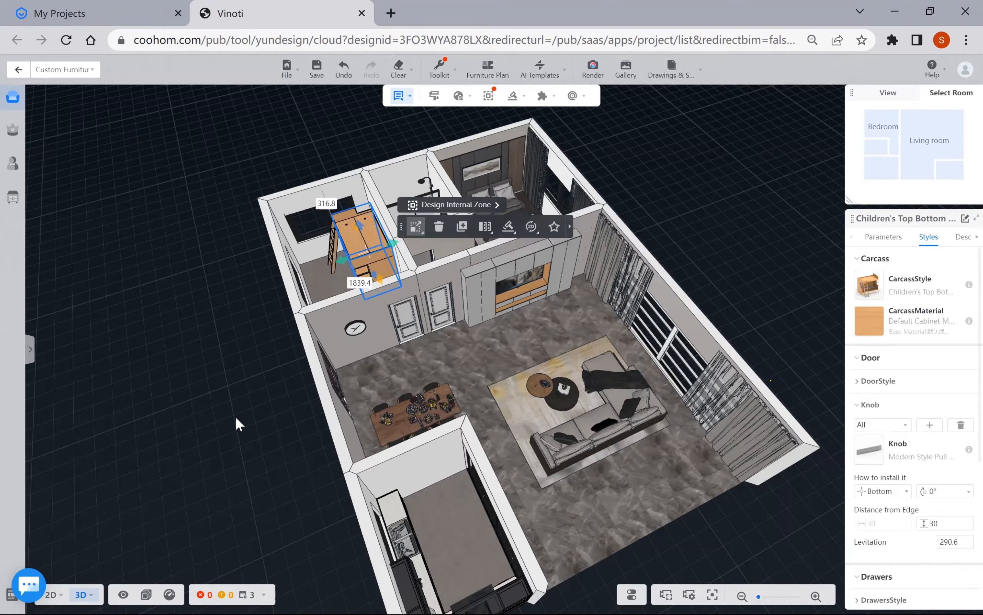
mouse_move(355, 134)
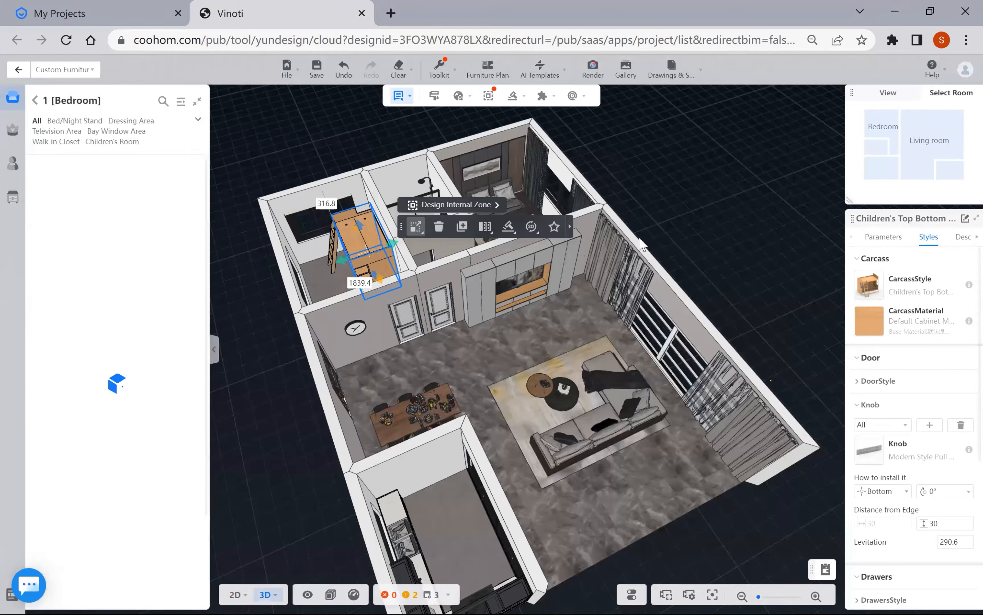
left_click_drag(678, 77, 653, 163)
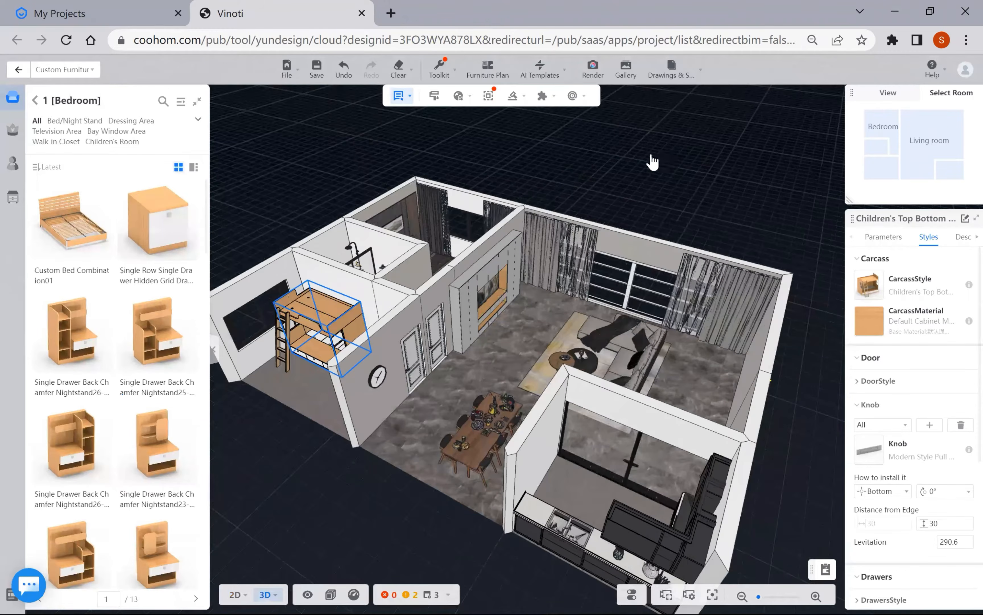
- Review the drawing and quotation options and open Custom Furniture Quotes for the design
mouse_move(70, 75)
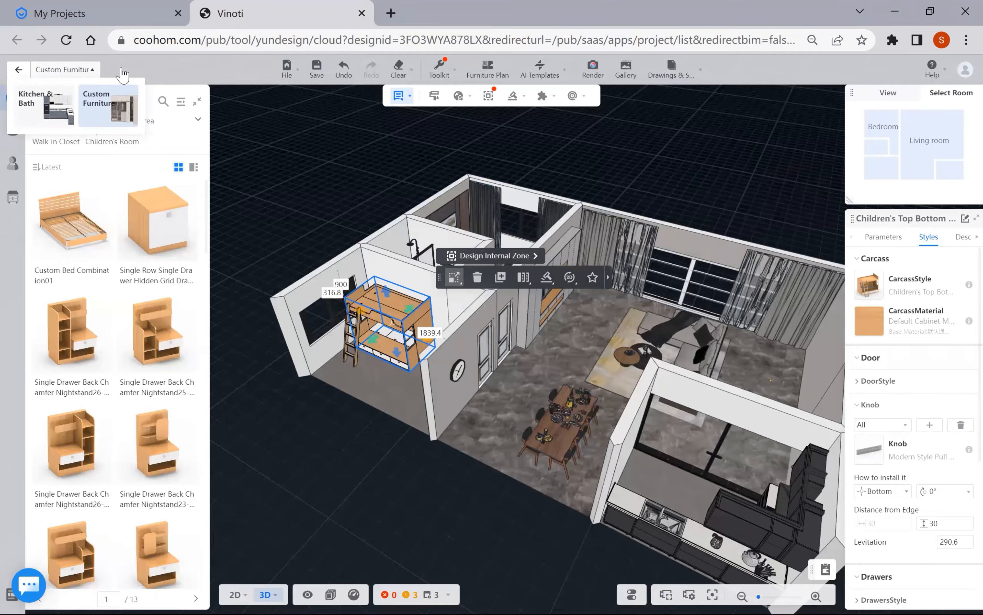
mouse_move(672, 82)
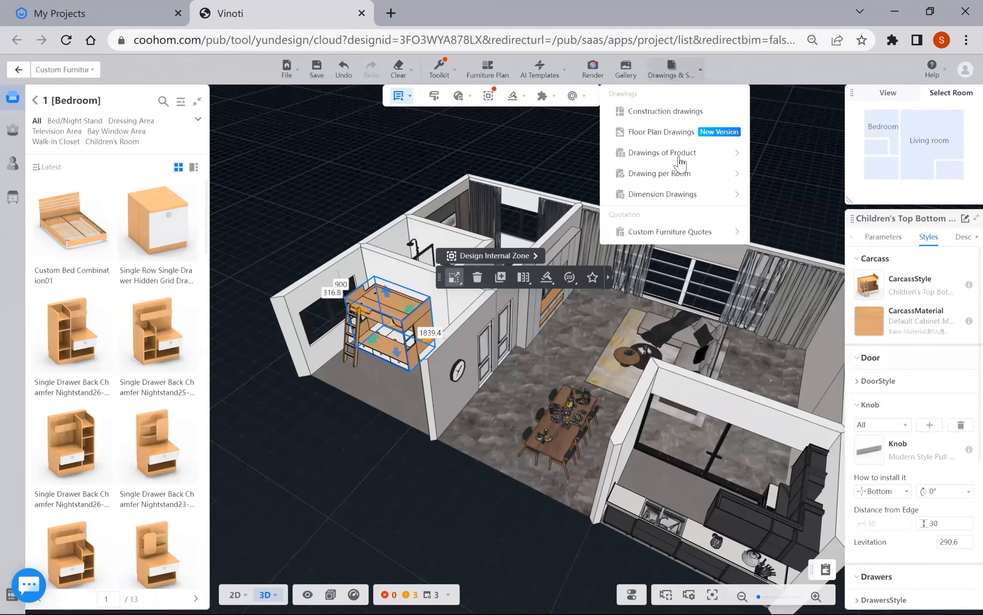
mouse_move(691, 157)
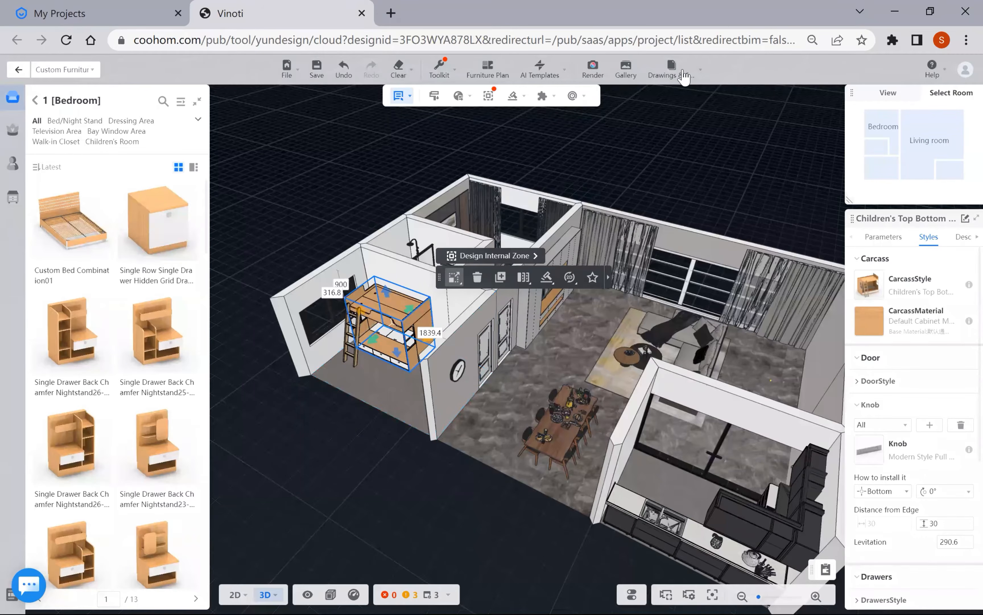
left_click(672, 69)
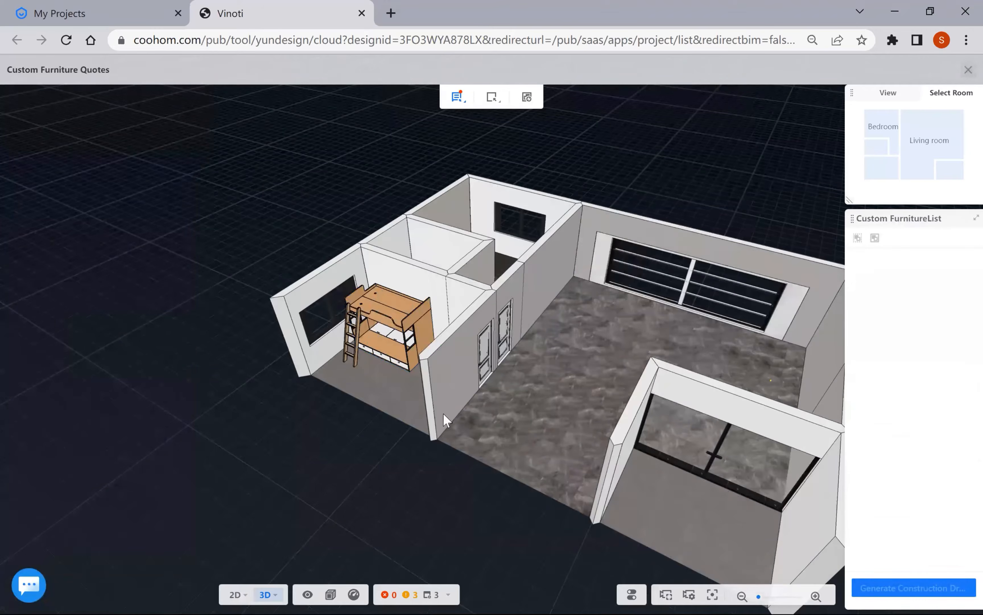
- Switch to part selection, add the front guard panel of the bunk bed's upper bunk to the custom furniture list and highlight it there
left_click_drag(549, 410, 449, 460)
scroll(465, 435, "down", 2)
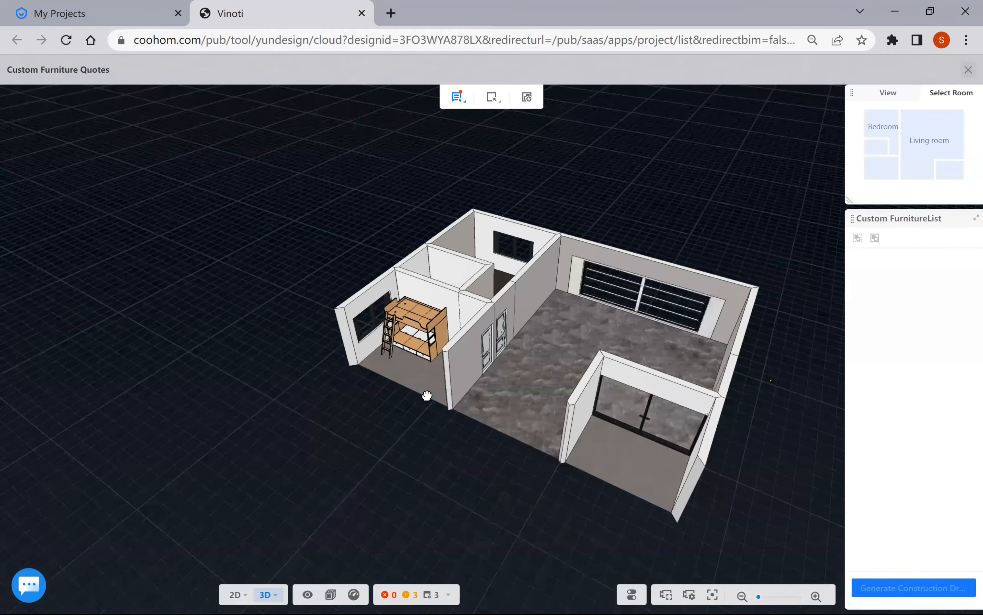
scroll(476, 397, "down", 2)
left_click_drag(247, 122, 415, 169)
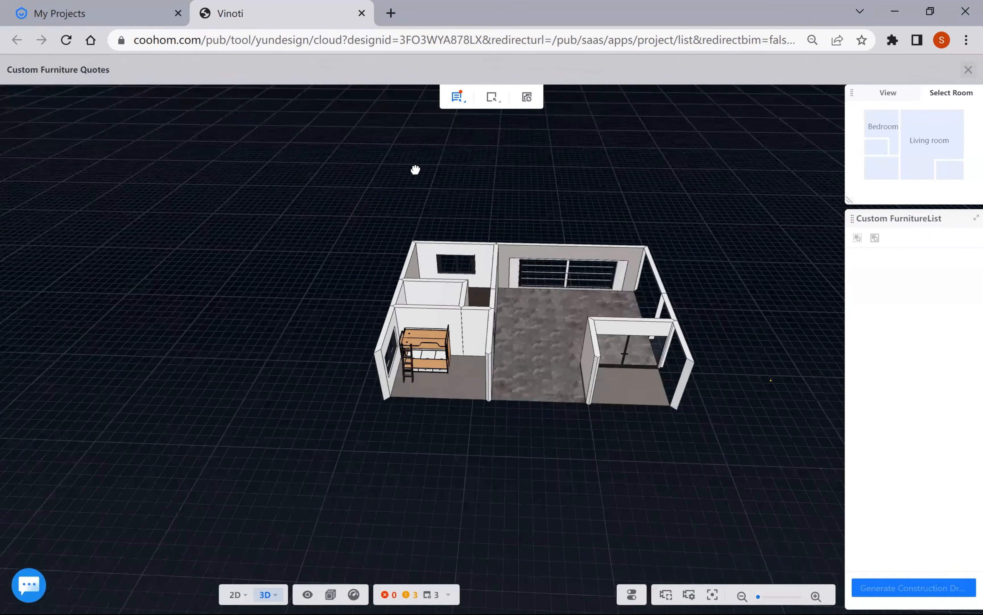
left_click_drag(91, 77, 28, 68)
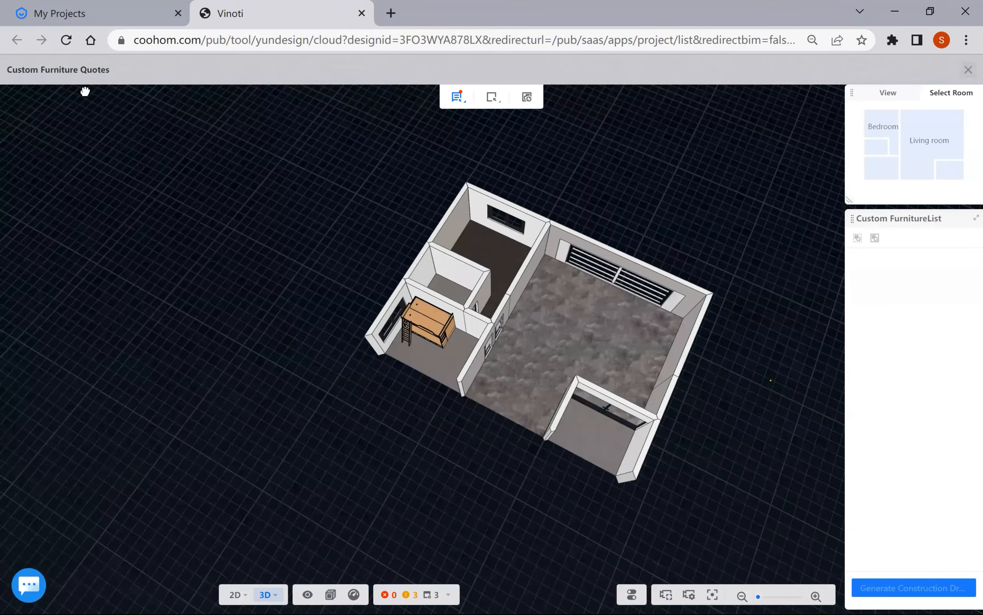
left_click_drag(453, 318, 550, 350)
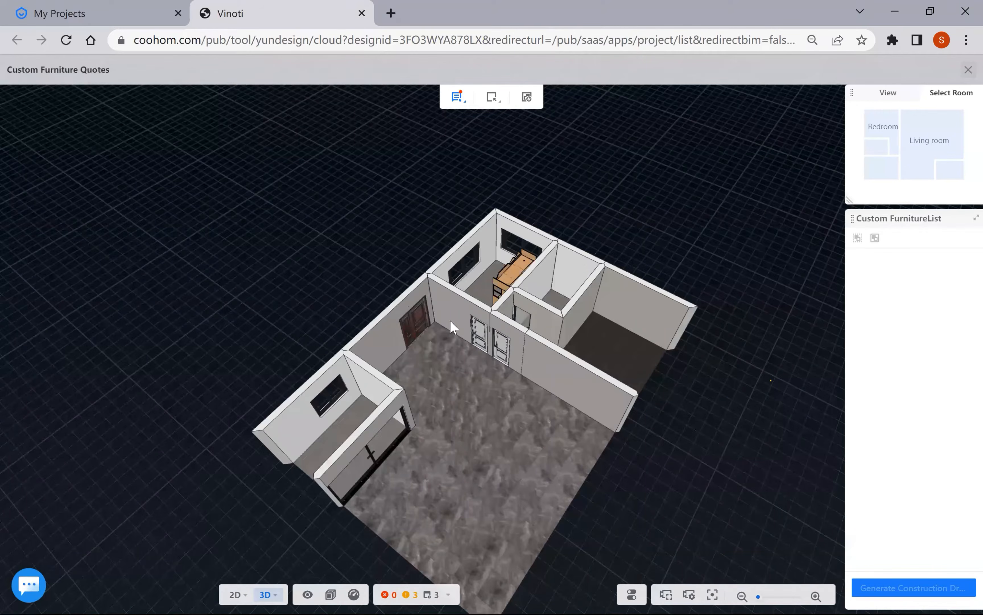
left_click_drag(450, 326, 479, 252)
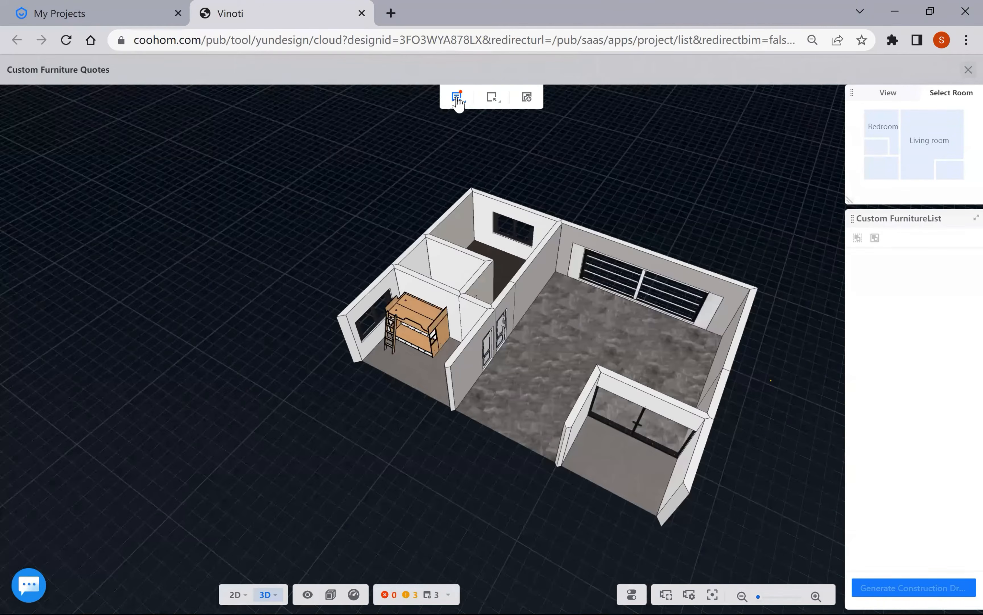
left_click(457, 96)
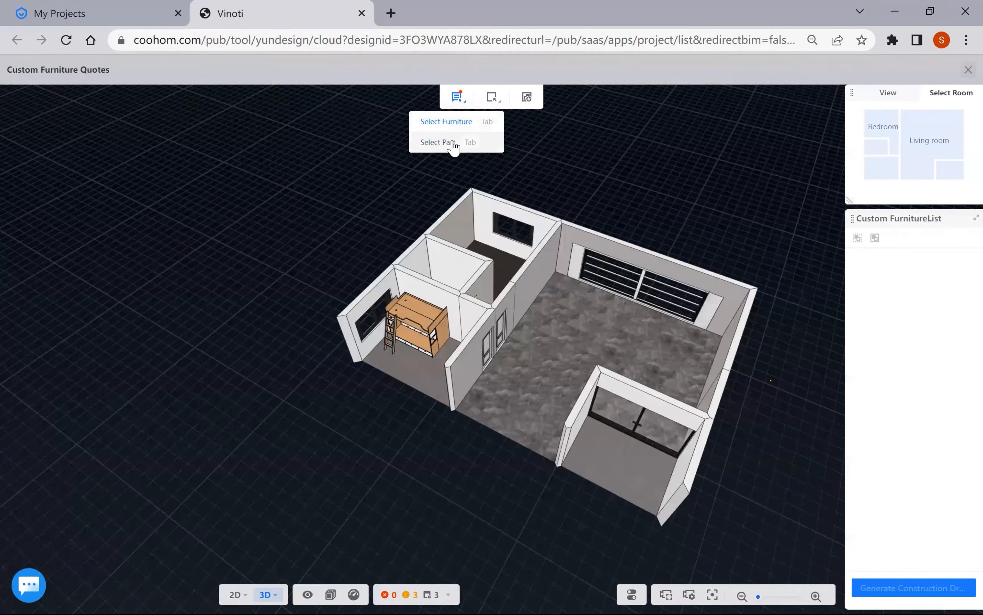
key("Tab")
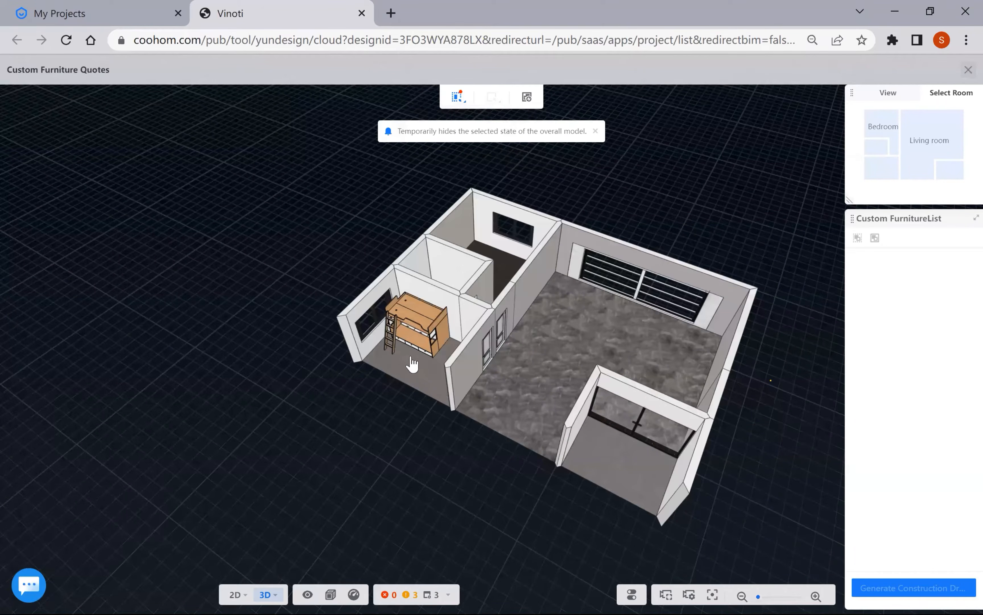
scroll(412, 364, "up", 3)
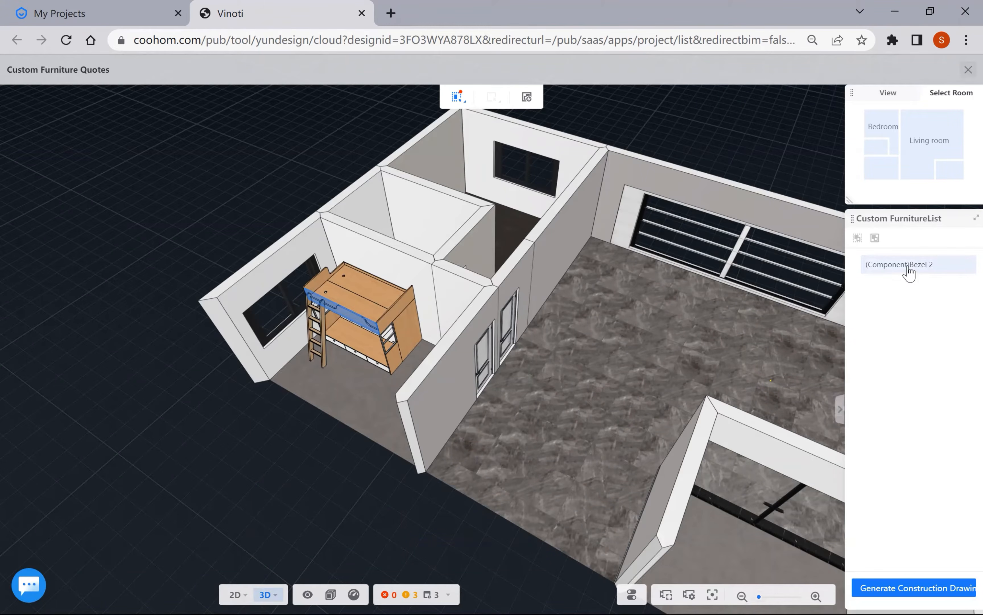
left_click(910, 279)
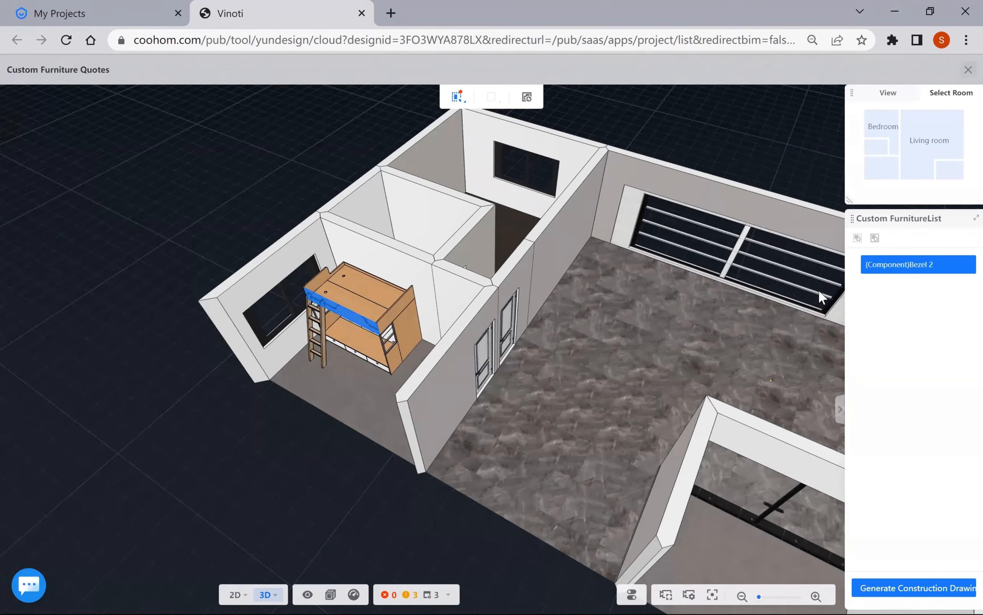
left_click(929, 275)
left_click(922, 271)
- Switch back to furniture selection and add the whole children's bunk bed to the custom furniture list
mouse_move(464, 98)
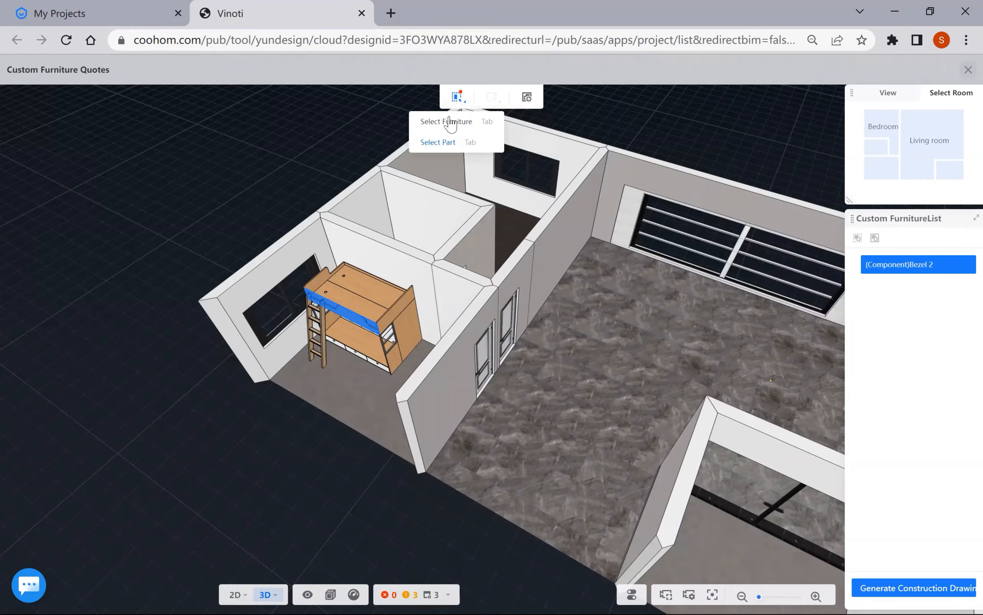
left_click(442, 123)
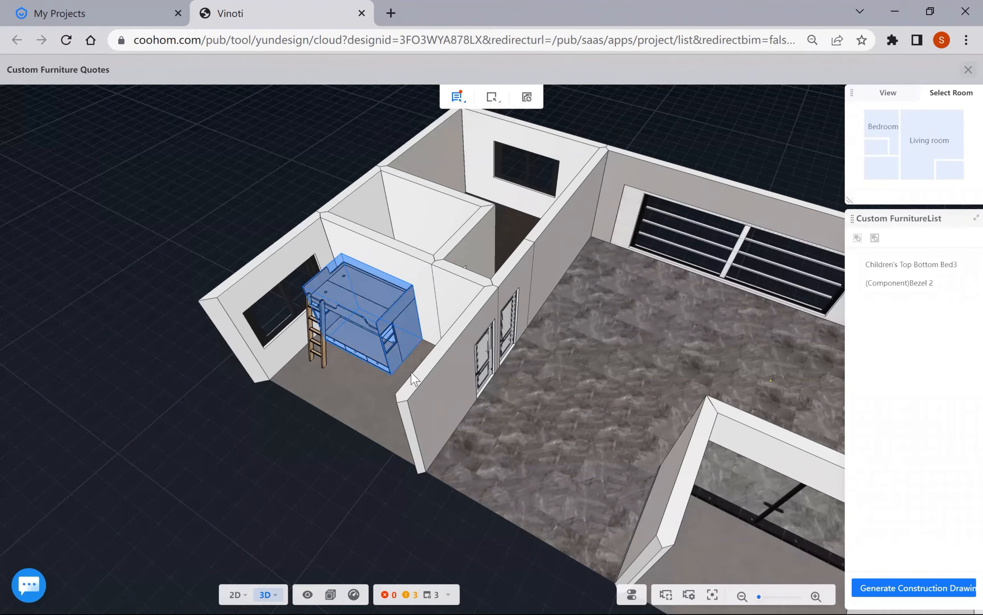
mouse_move(358, 382)
left_mouse_down()
mouse_move(386, 384)
mouse_move(375, 384)
mouse_move(468, 283)
mouse_move(513, 171)
mouse_move(566, 191)
mouse_move(588, 264)
left_mouse_up()
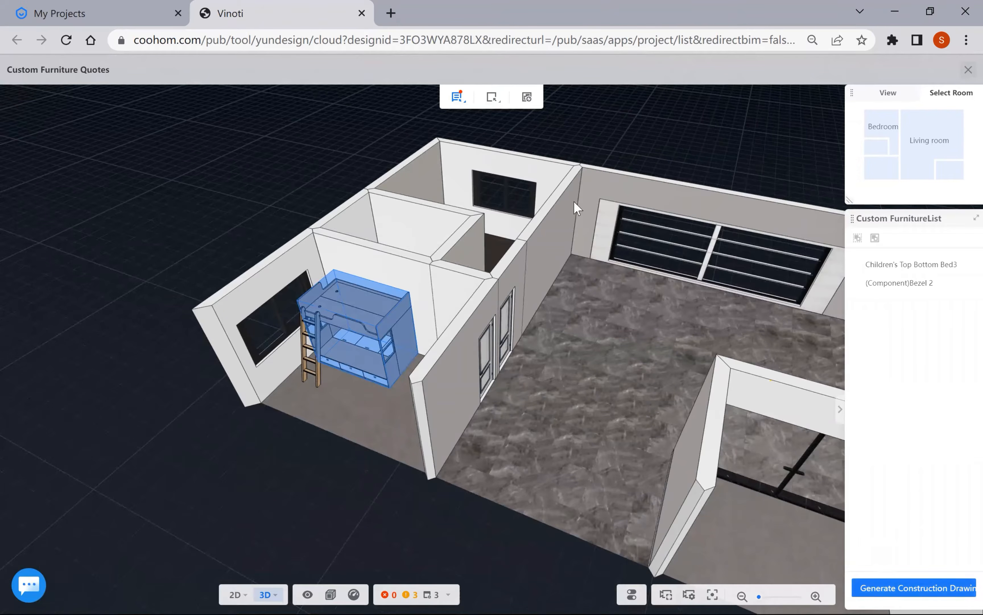
- Review the room and relationship grouping options and generate the construction drawings for the listed furniture
mouse_move(497, 100)
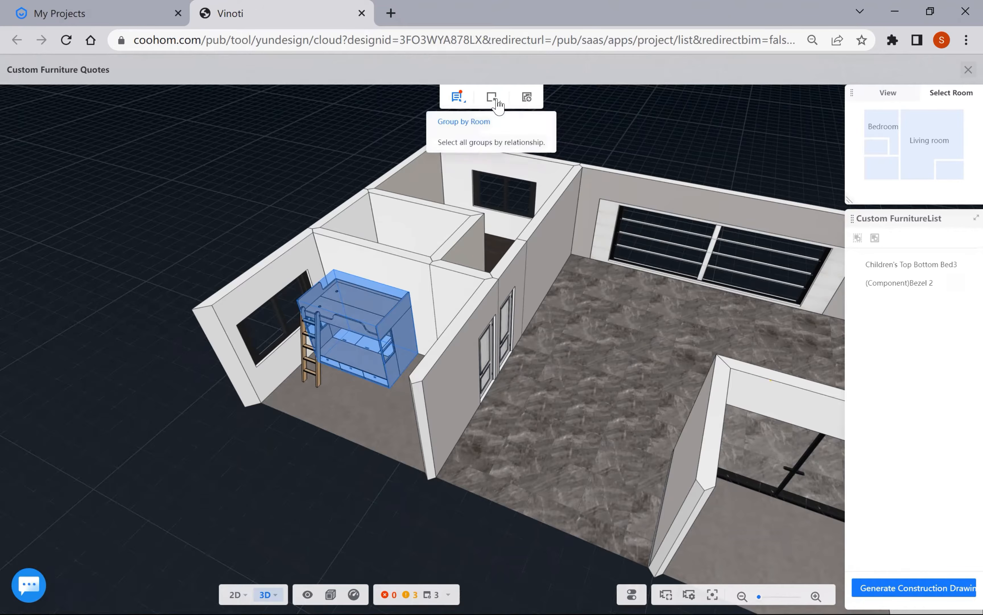
mouse_move(455, 105)
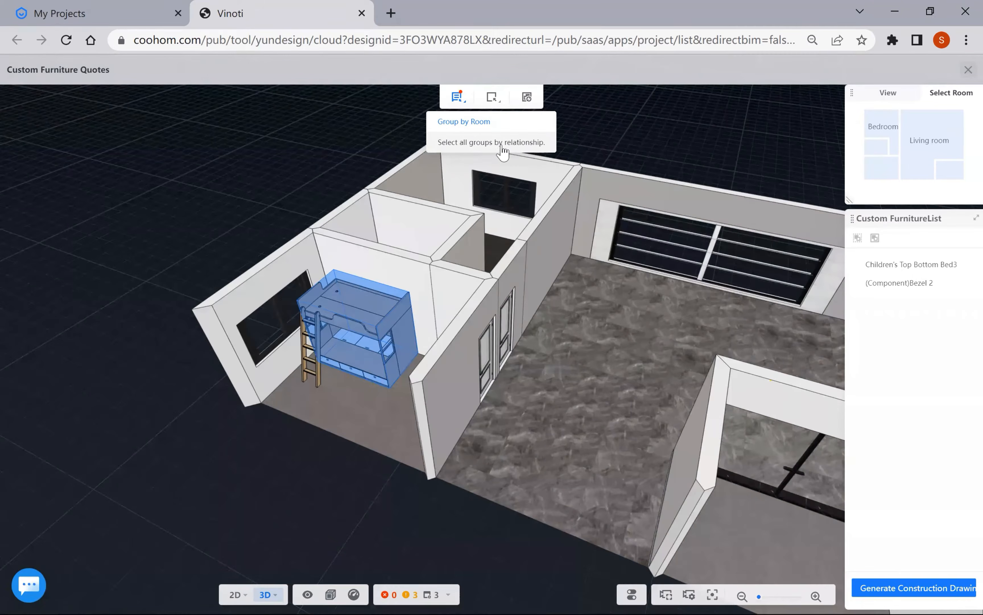
left_click(382, 306)
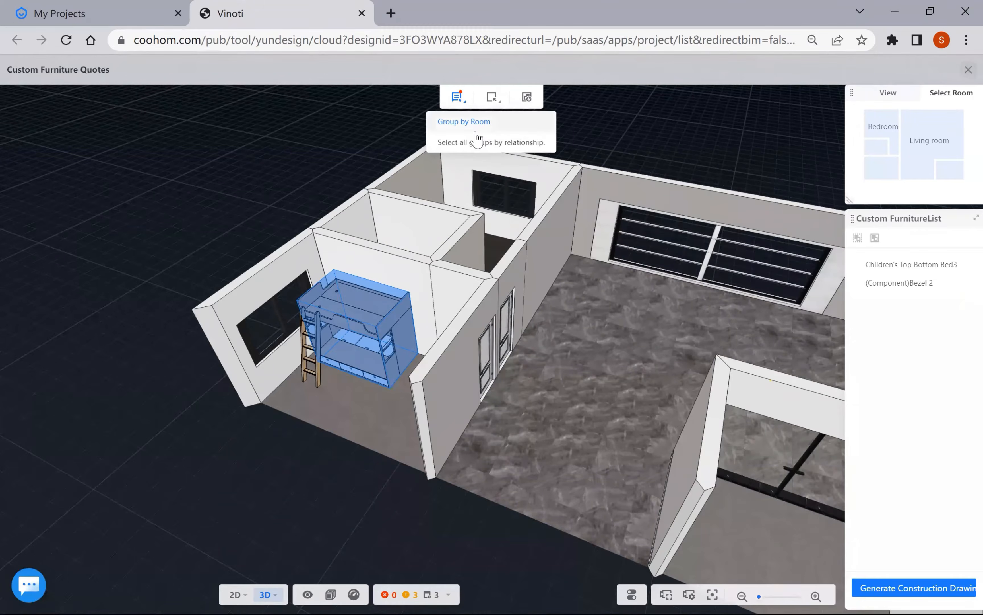
left_click(527, 98)
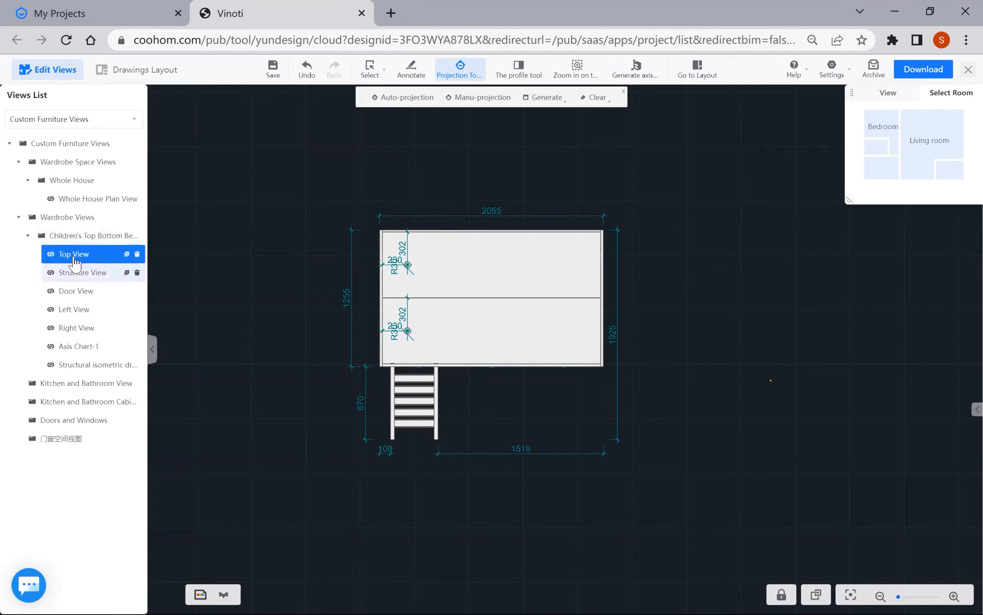
- Go through the bunk bed's Structure View, Door View, Left View, Right View and Axis Chart-1 drawings
left_click(73, 275)
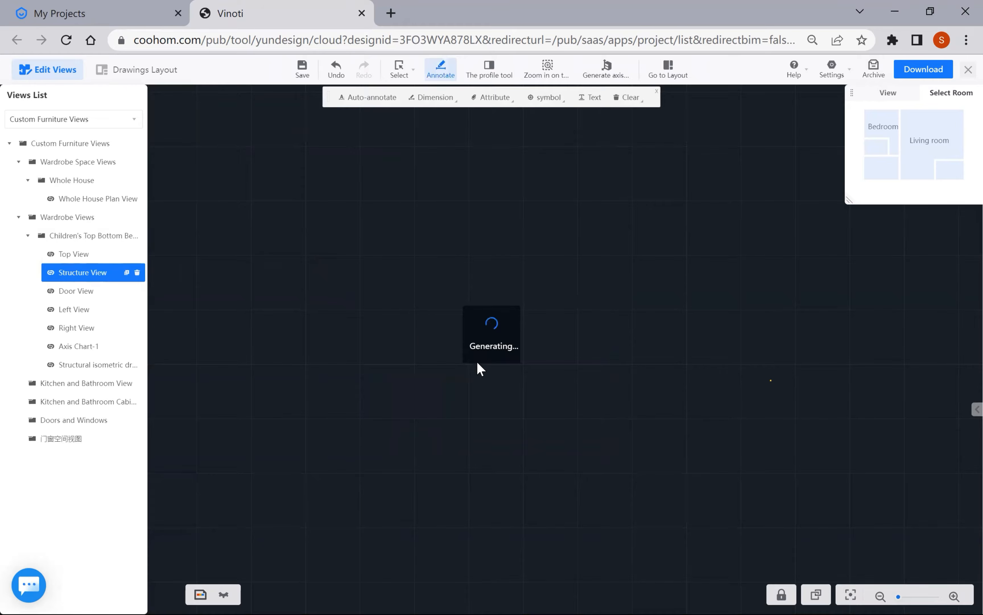
left_click(76, 297)
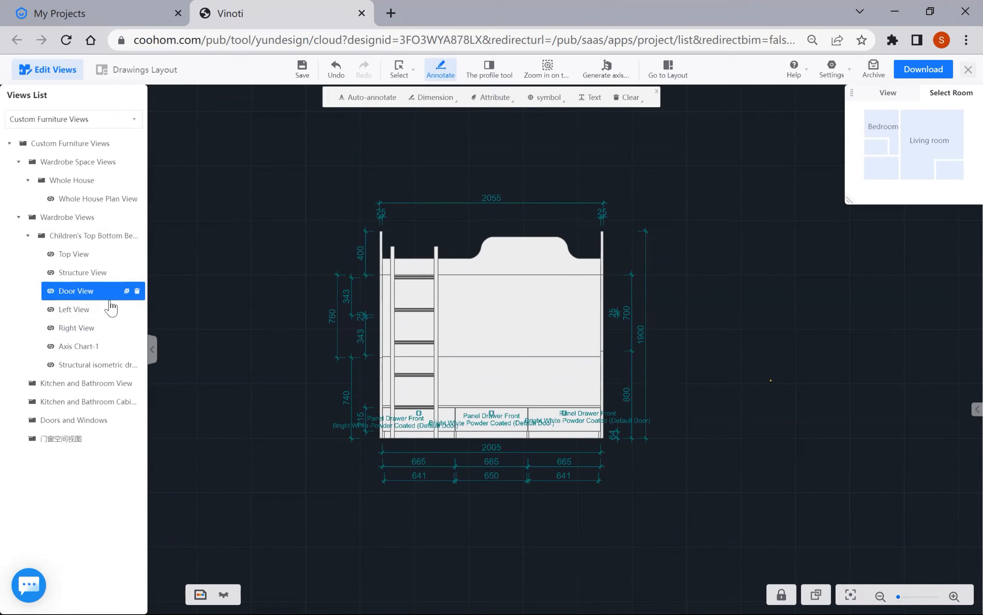
left_click(84, 314)
left_click(89, 335)
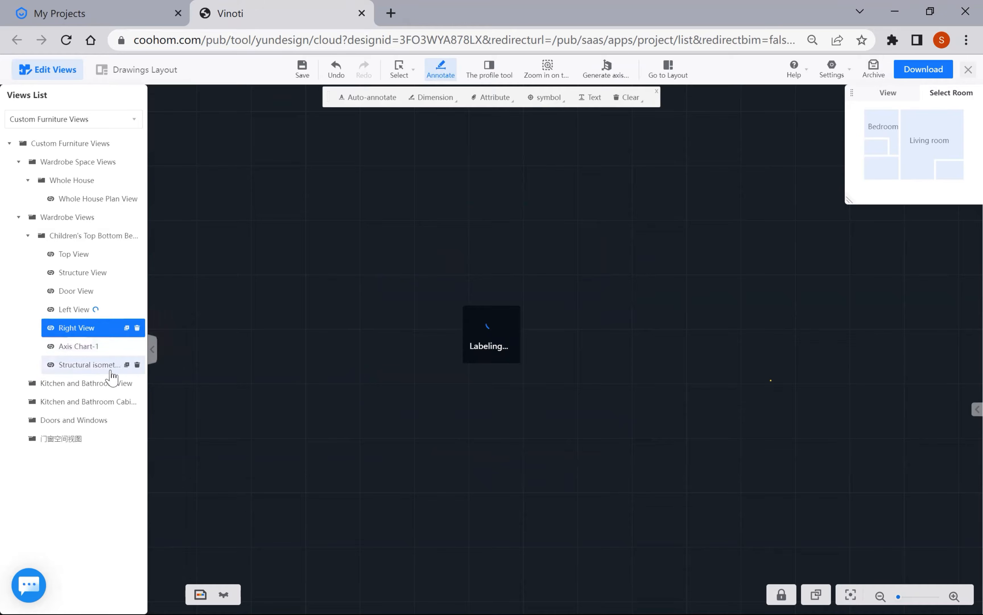
left_click(91, 349)
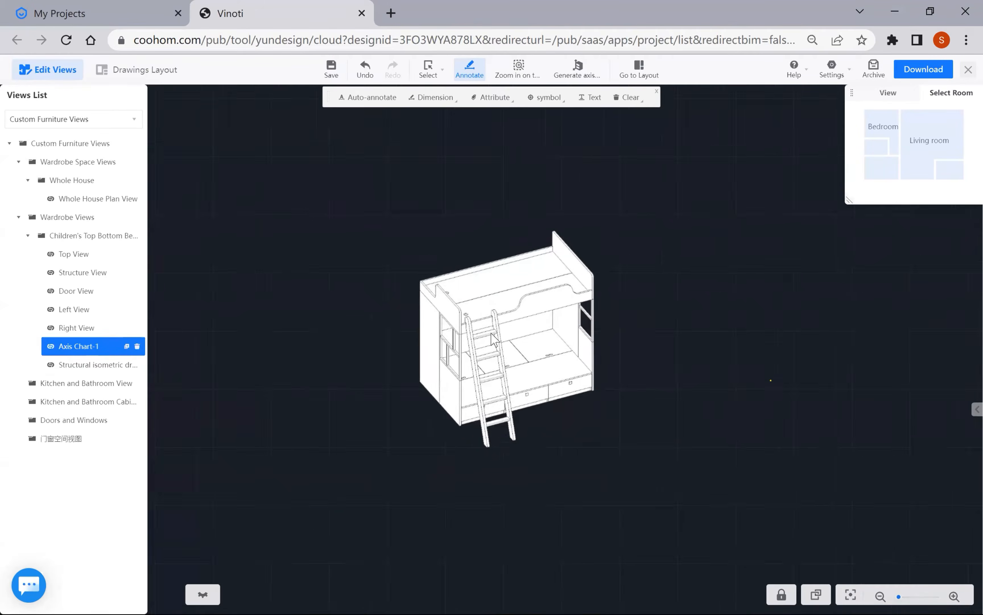
- Check the bunk bed's Left View again and examine the Axis Chart-1 drawing up close
left_click(70, 316)
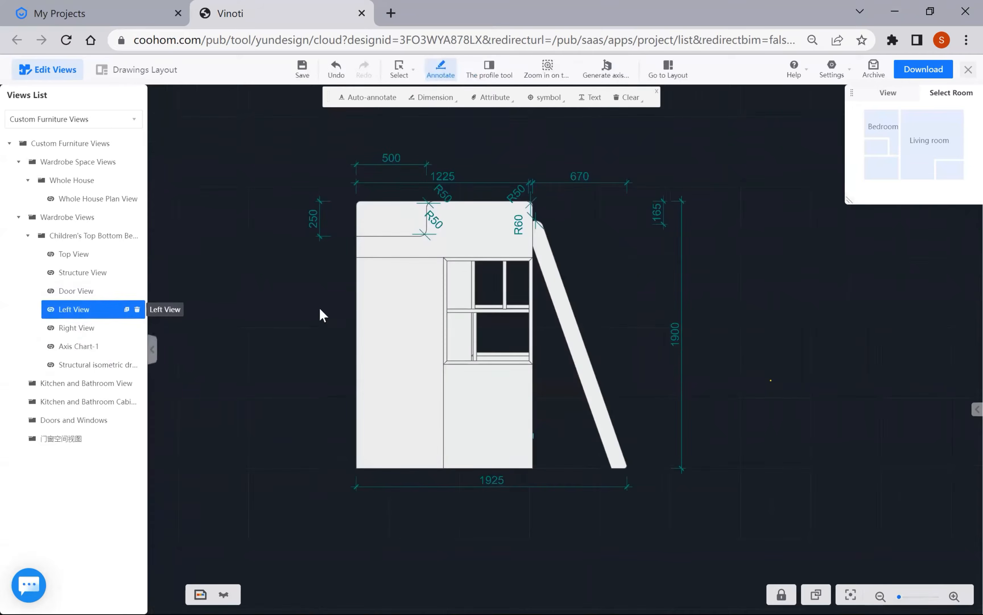
left_click(83, 349)
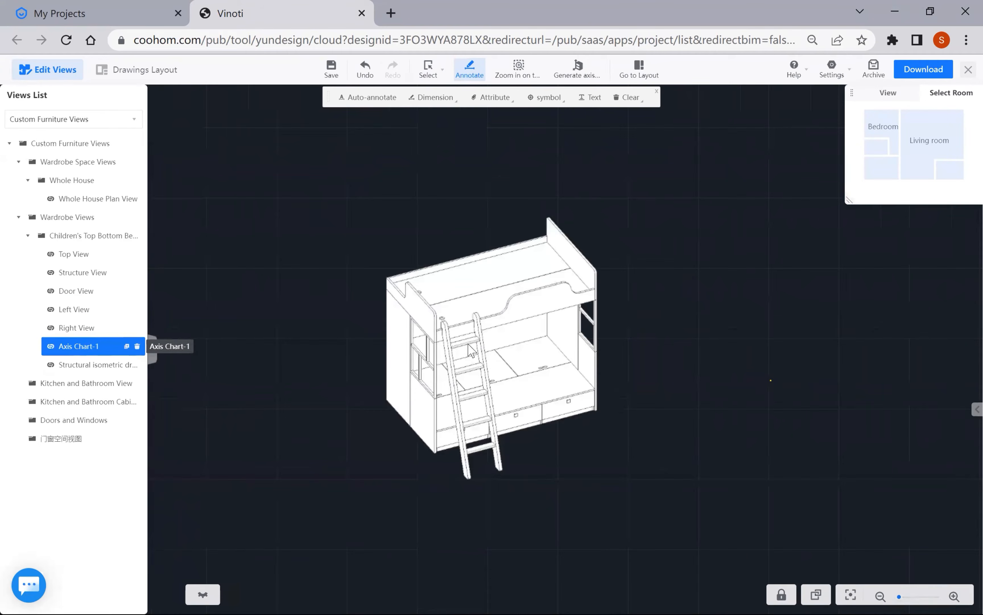
scroll(471, 349, "up", 2)
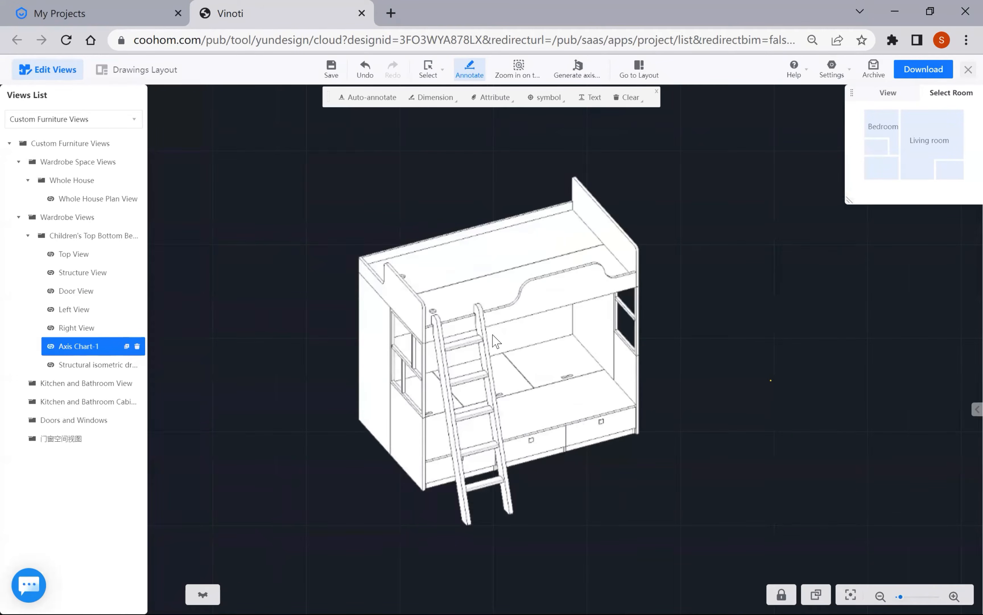
left_click_drag(481, 316, 484, 324)
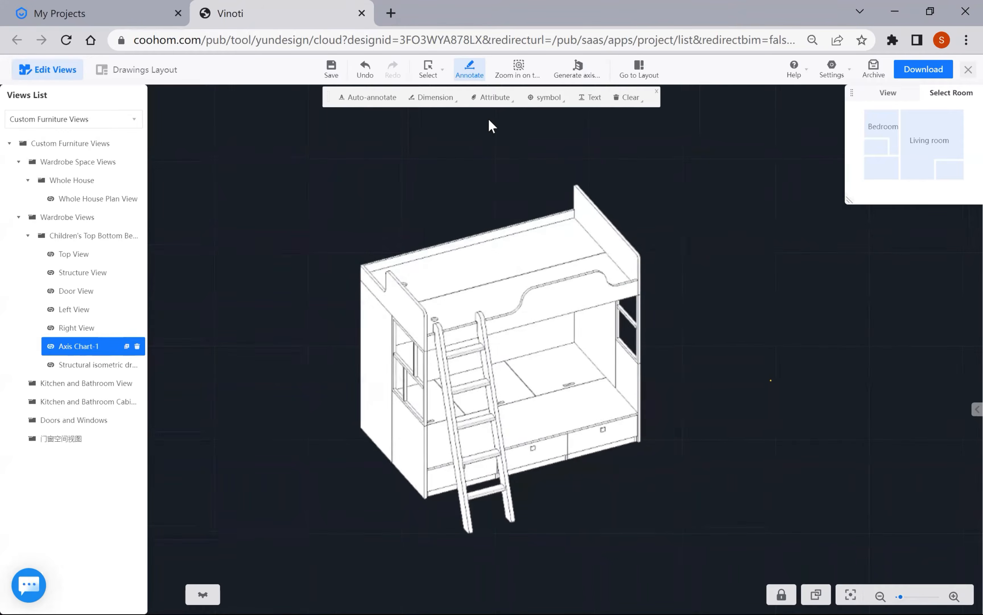
- Review the available dimension types, start the angle dimension on Axis Chart-1, and return to the Structure View
left_click(432, 95)
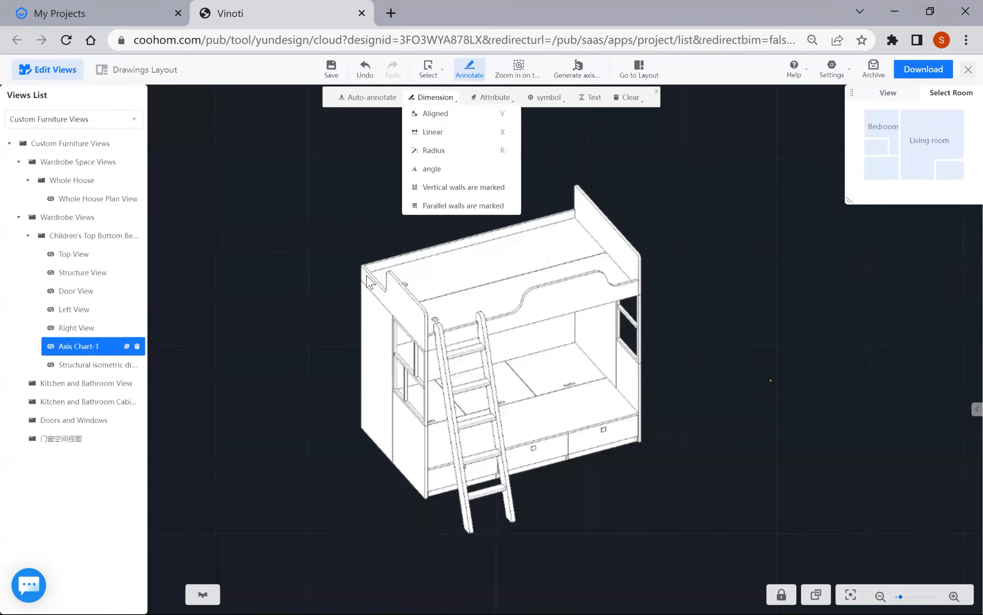
left_click(414, 174)
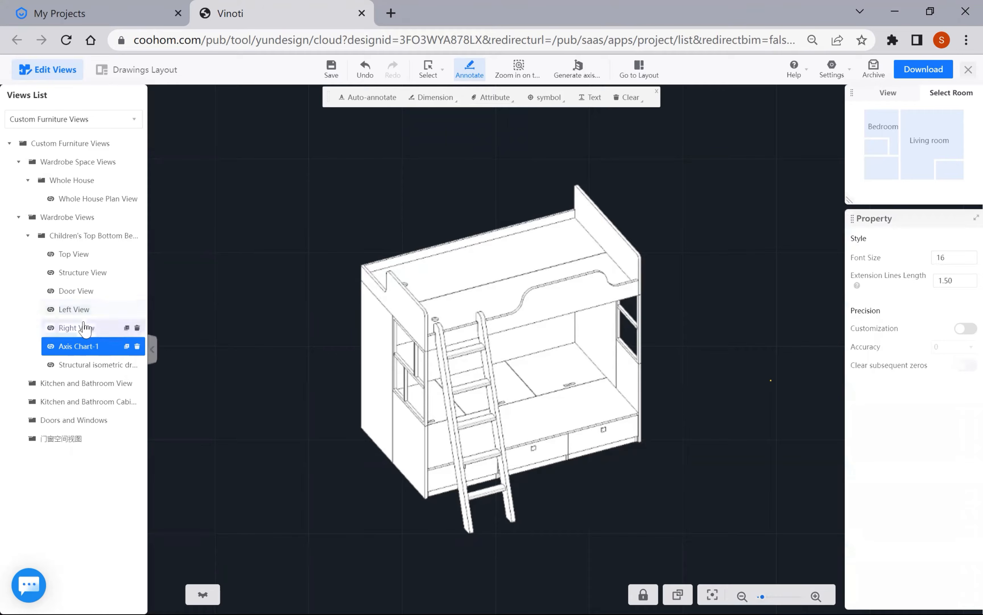
left_click(81, 272)
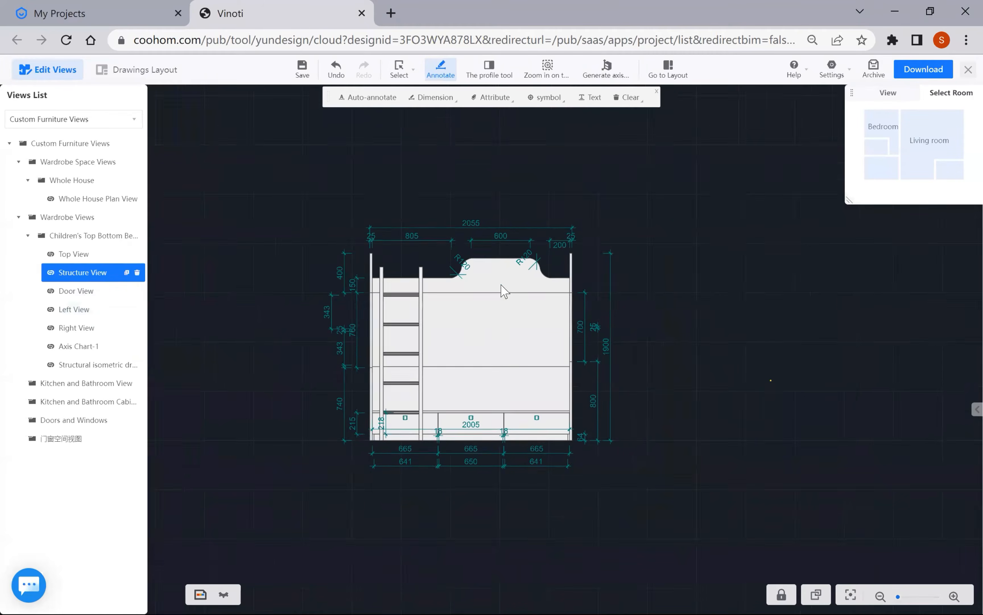
- Add a linear dimension between the two horizontal panel lines above and below the bunk bed's middle opening in the Structure View
left_click(435, 99)
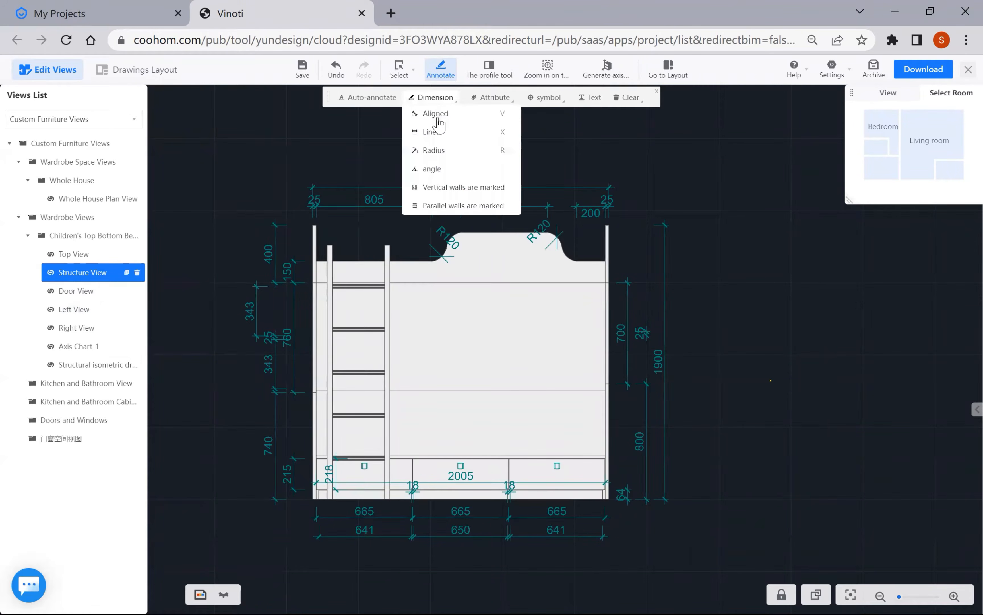
left_click(433, 133)
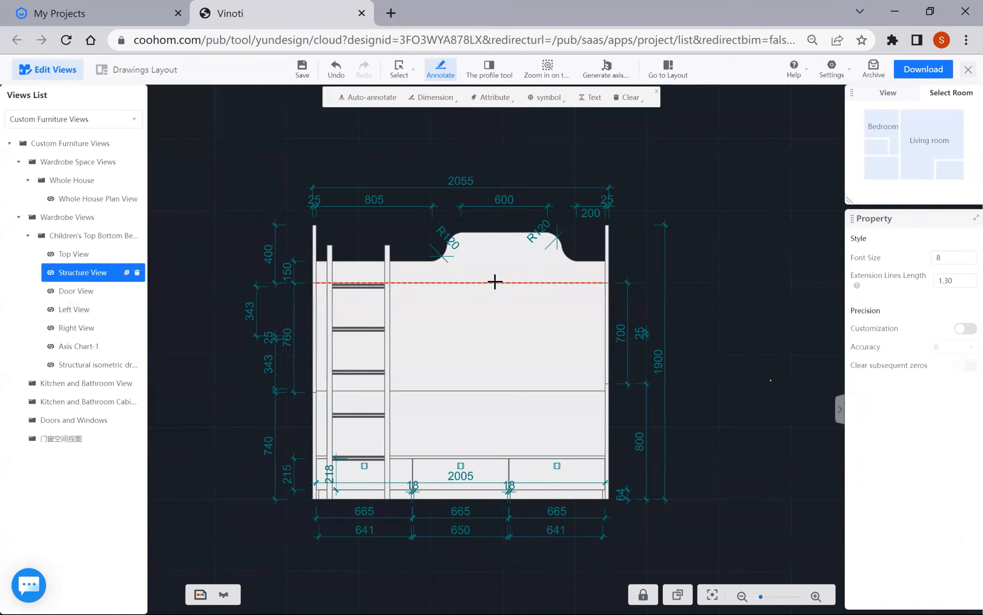
left_click(494, 282)
left_click(492, 391)
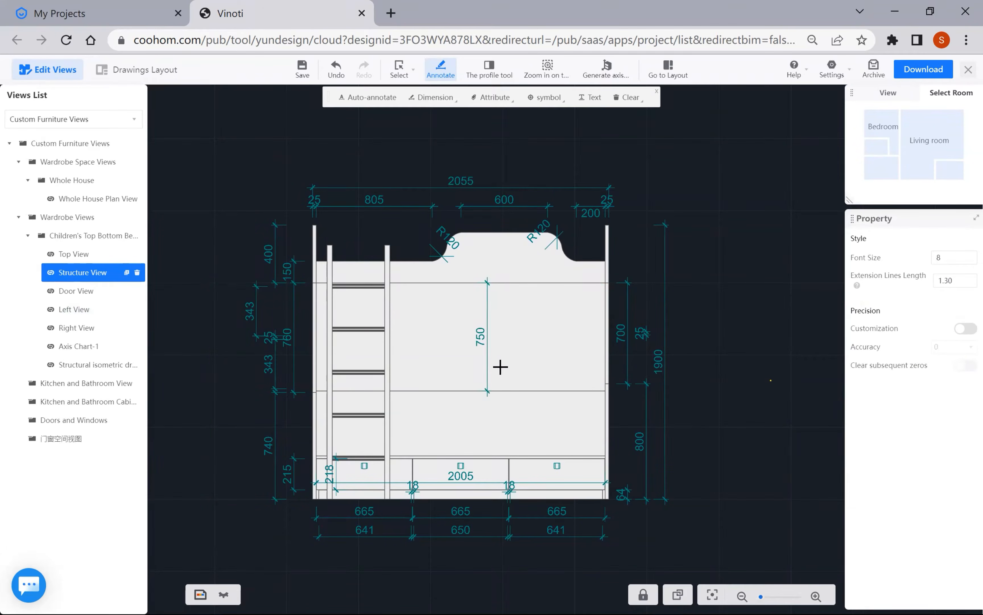
left_click(506, 361)
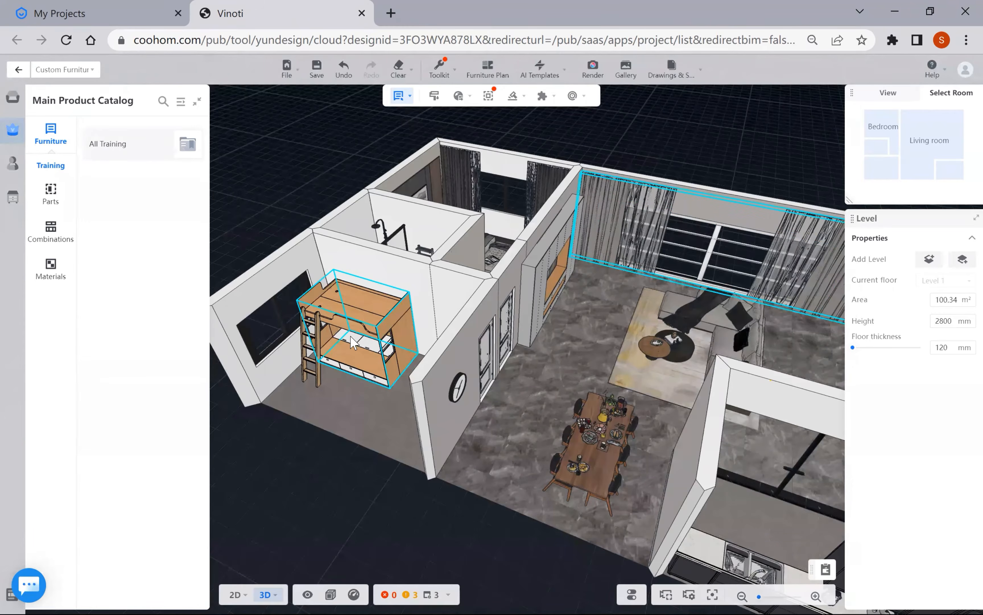
- Review the available drawing types and examine the apartment model from several angles, ending close up on the kitchen
scroll(673, 152, "down", 2)
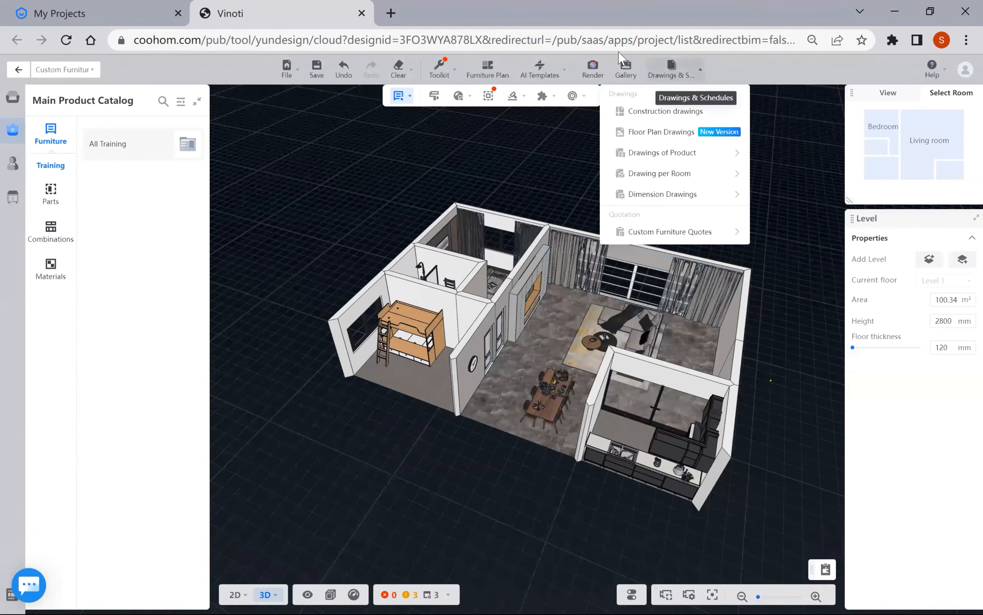
mouse_move(661, 179)
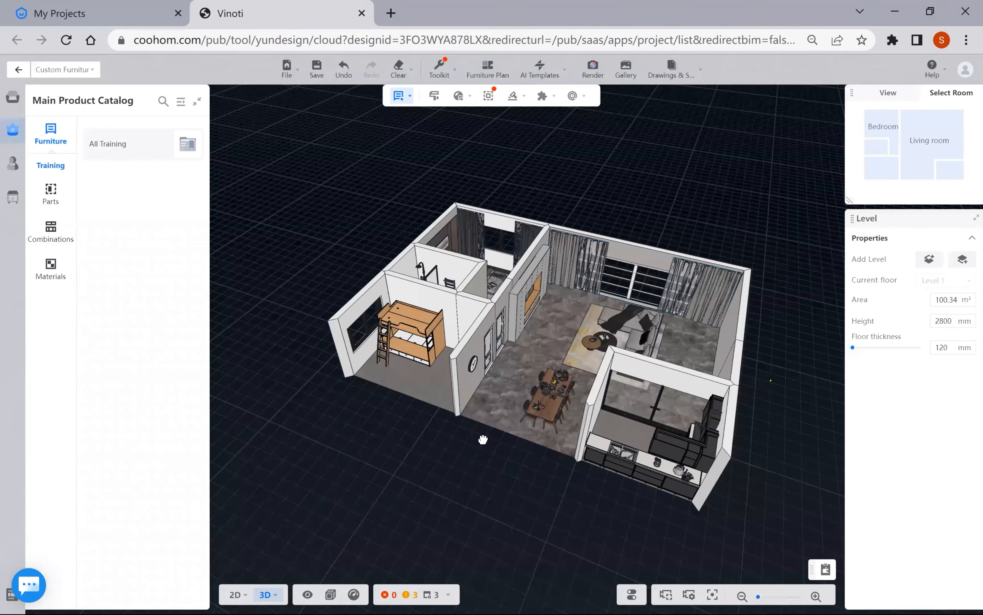
left_click_drag(467, 380, 501, 425)
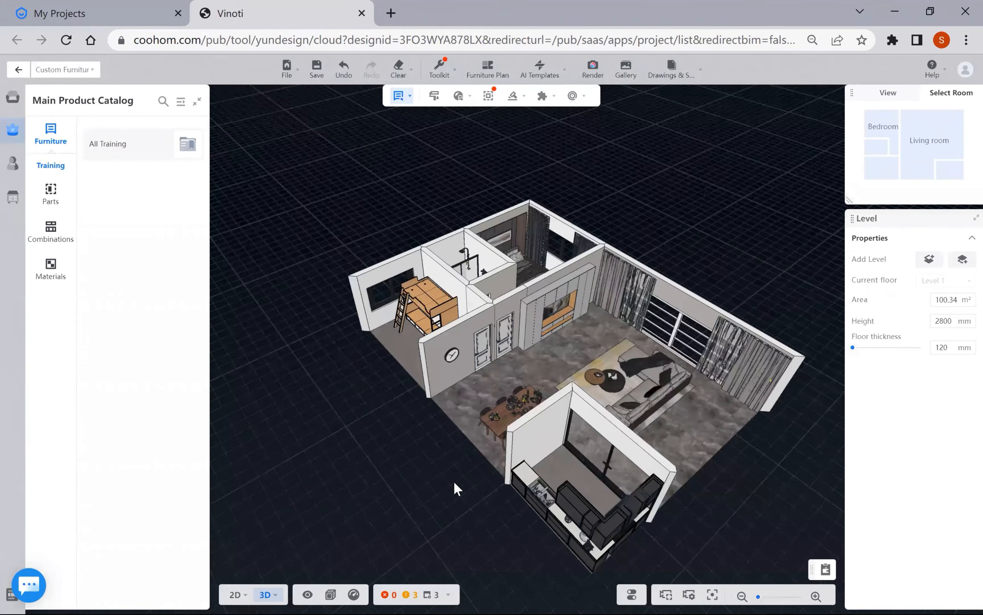
left_click_drag(538, 468, 367, 521)
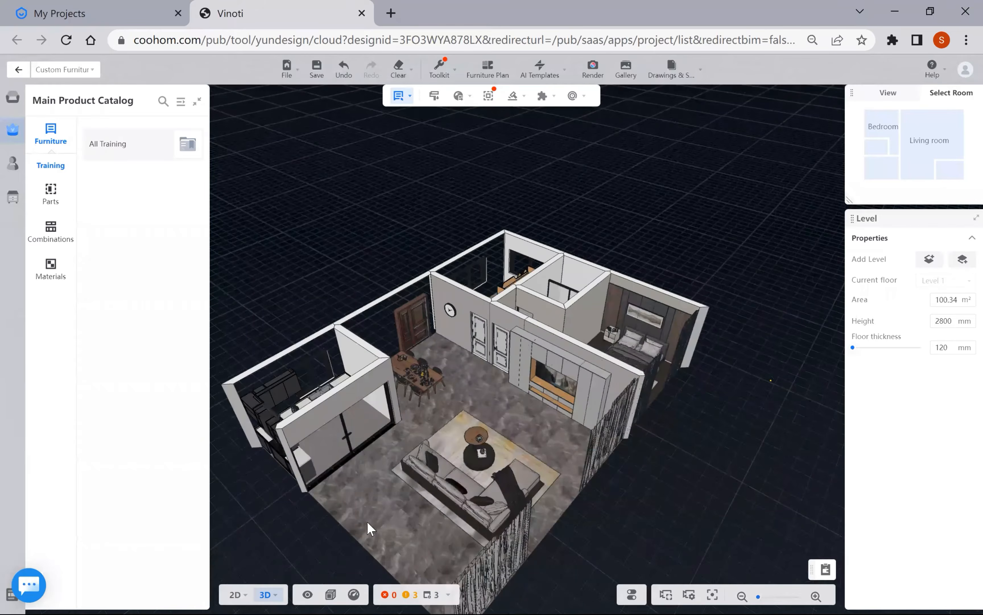
right_click_drag(390, 354, 382, 378)
left_click_drag(383, 377, 477, 409)
scroll(477, 408, "up", 4)
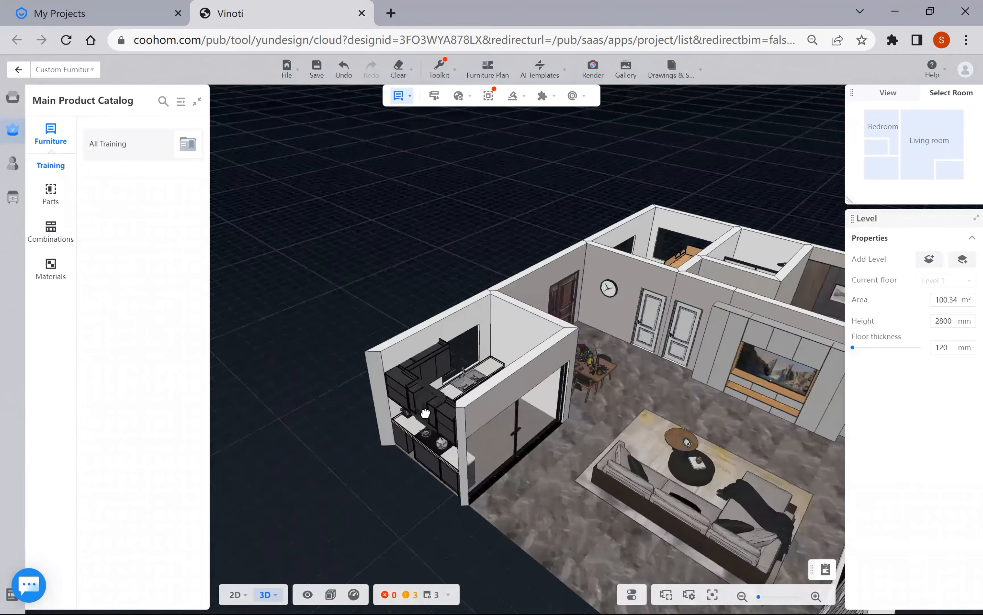
scroll(427, 411, "up", 2)
right_click_drag(427, 411, 477, 397)
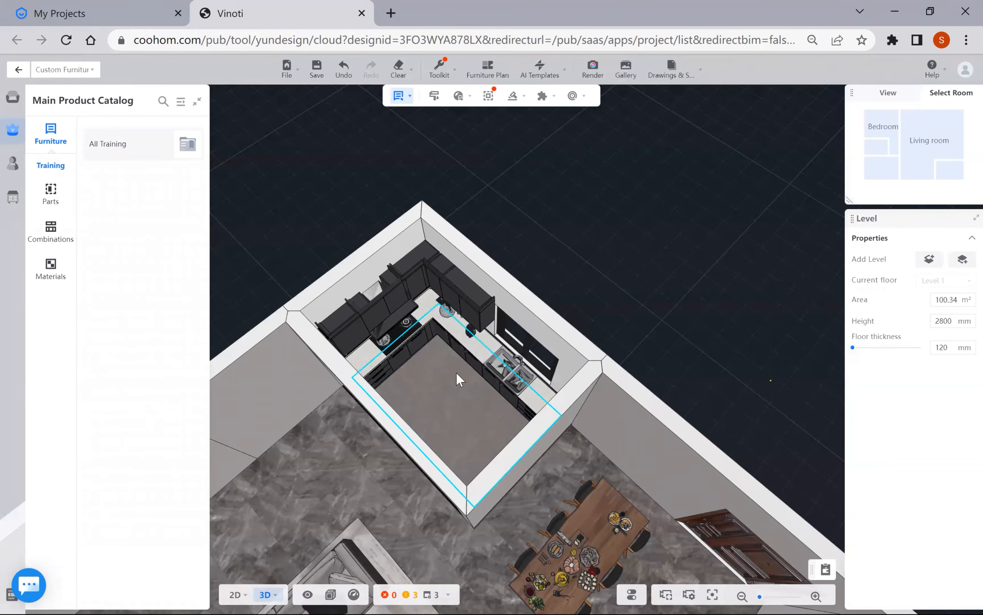
left_click_drag(457, 372, 425, 362)
scroll(447, 390, "up", 3)
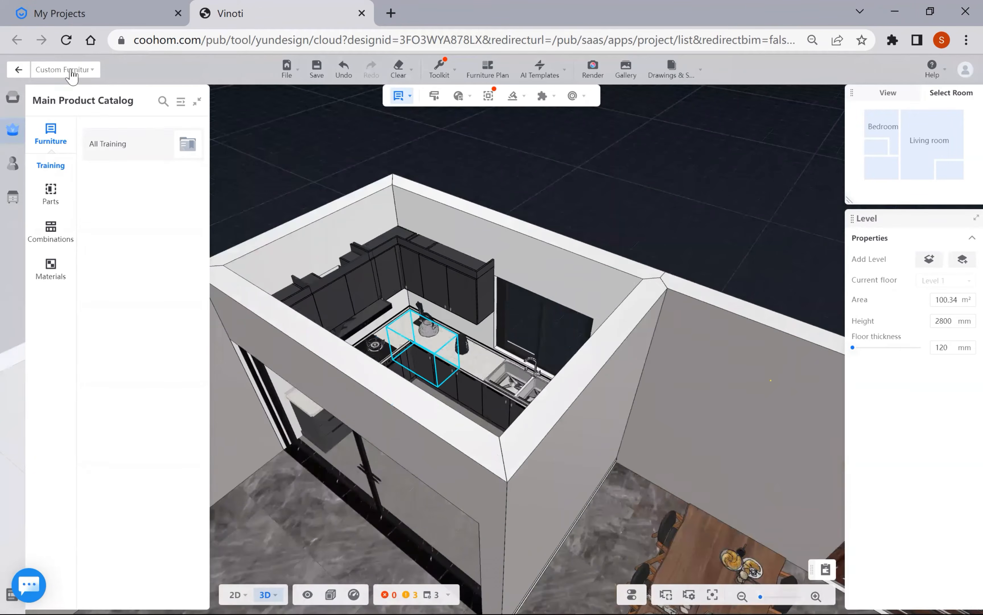
- Switch from Custom Furniture to Kitchen & Bath and generate the Kitchen & Bath drawings per room
left_click(71, 70)
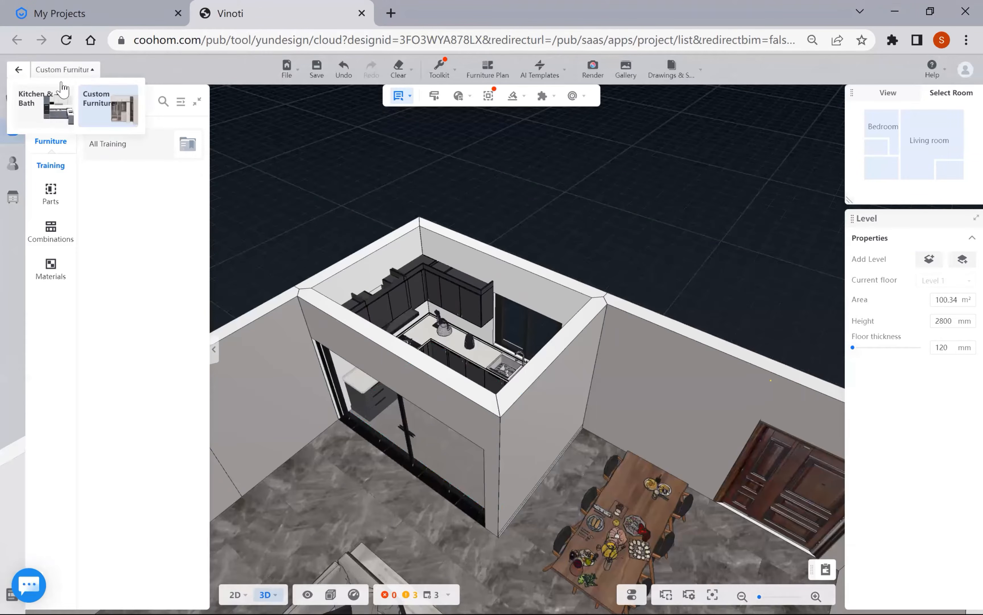
left_click(47, 110)
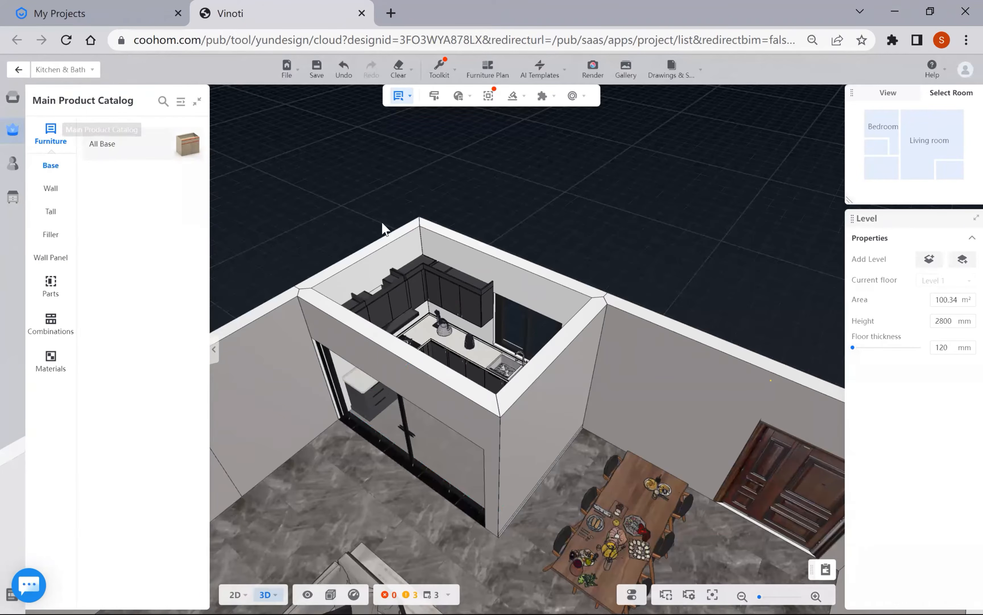
left_click(679, 77)
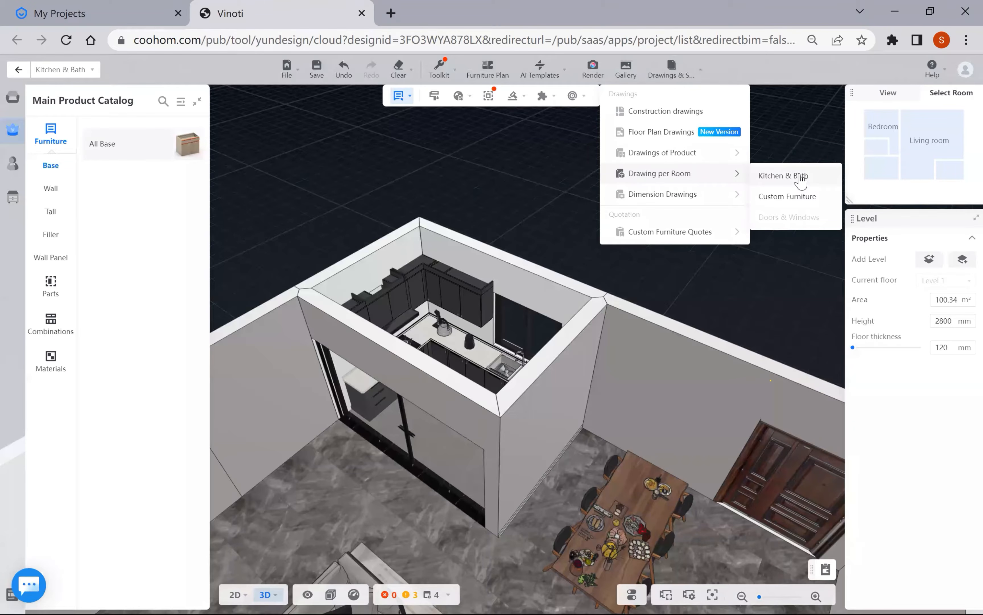
left_click(783, 175)
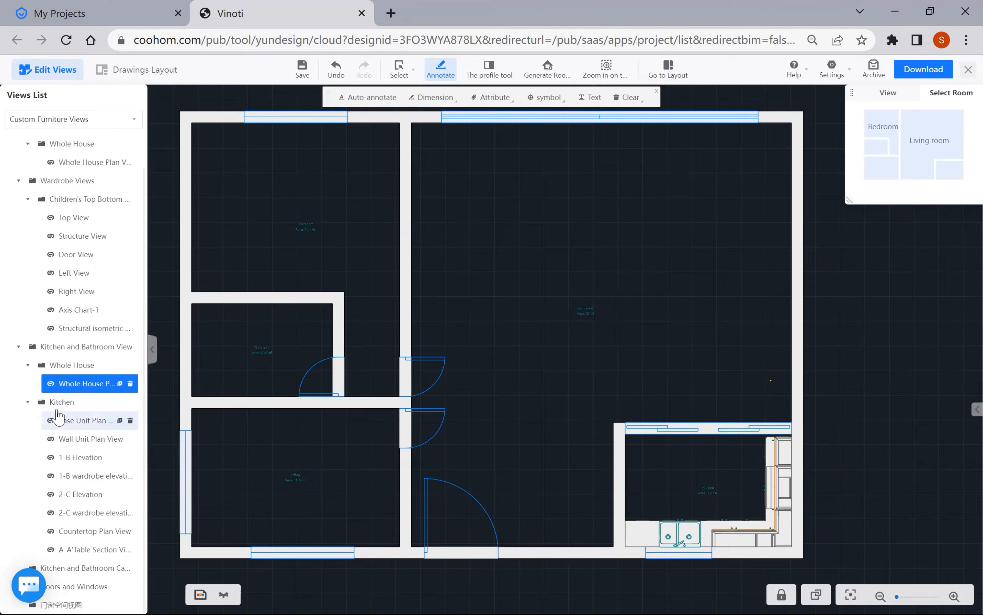
- Examine the kitchen's Base Unit Plan View and go through its Wall Unit Plan View and elevation drawings
left_click(79, 421)
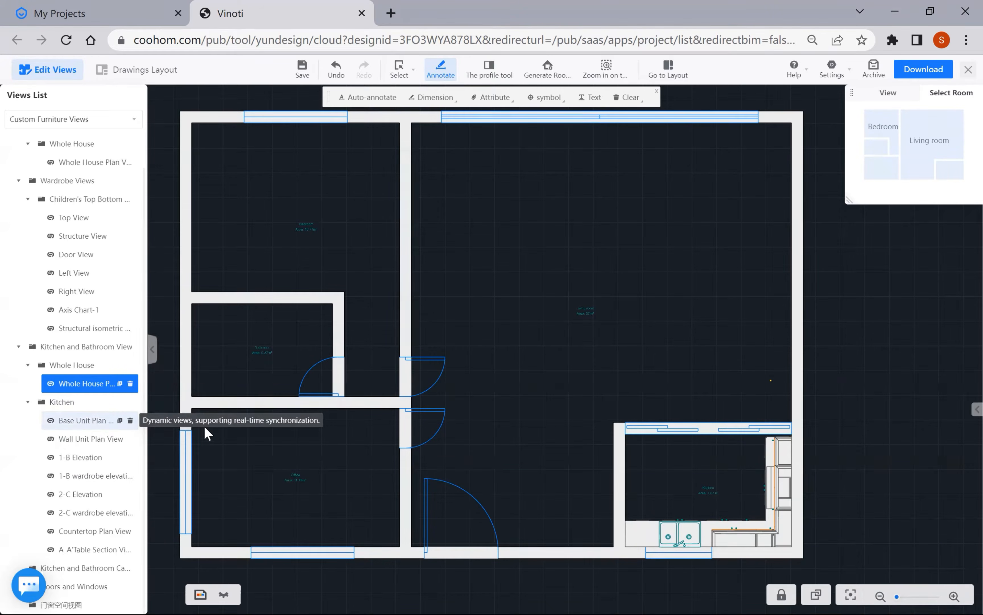
scroll(569, 386, "up", 3)
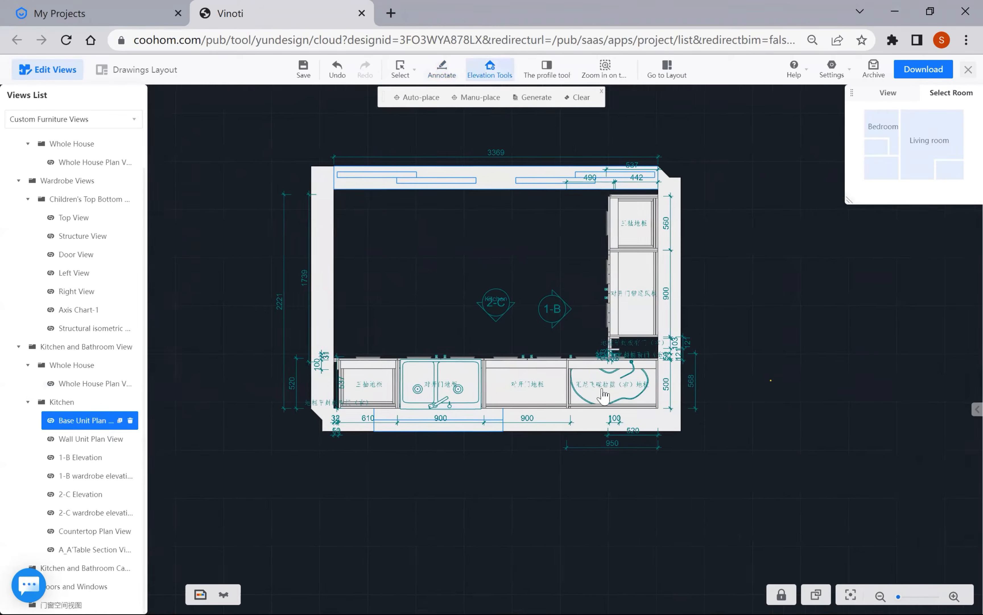
scroll(622, 399, "down", 1)
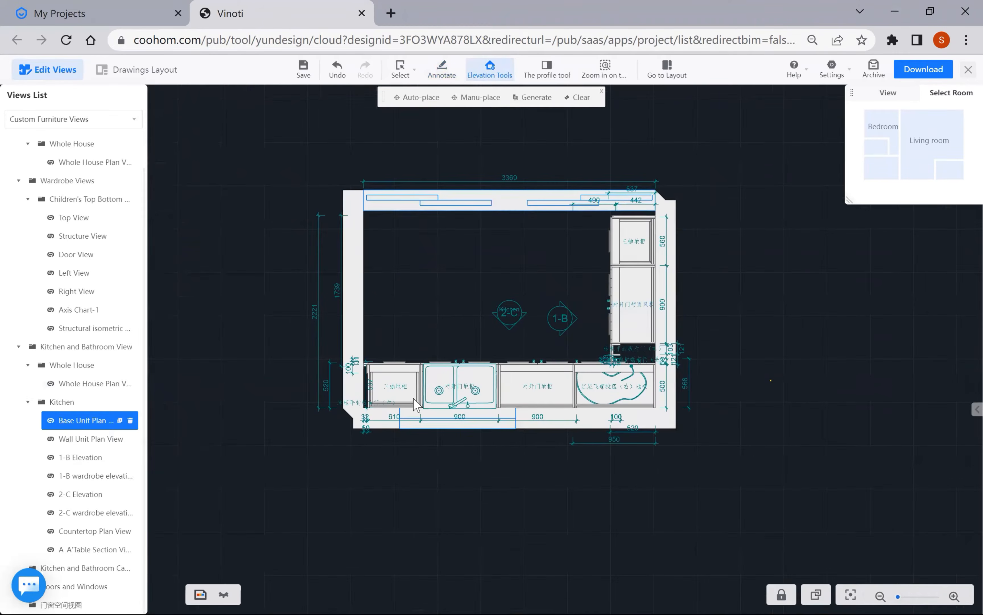
left_click(93, 438)
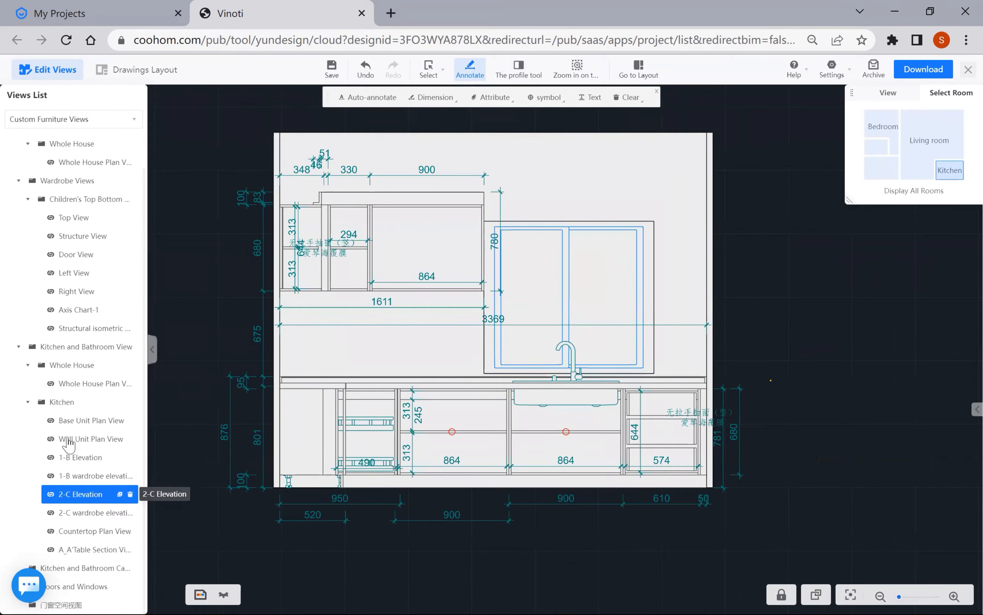
- Return to the Base Unit Plan View and inspect the 2-C elevation marker and the base cabinets it covers
left_click(69, 425)
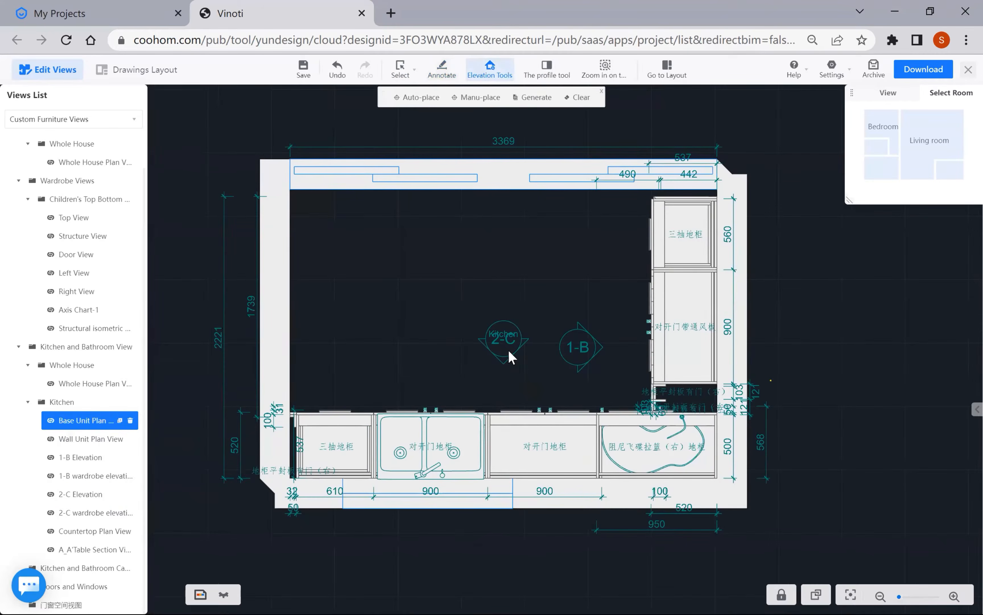
scroll(511, 356, "up", 3)
left_click(487, 340)
scroll(538, 397, "up", 2)
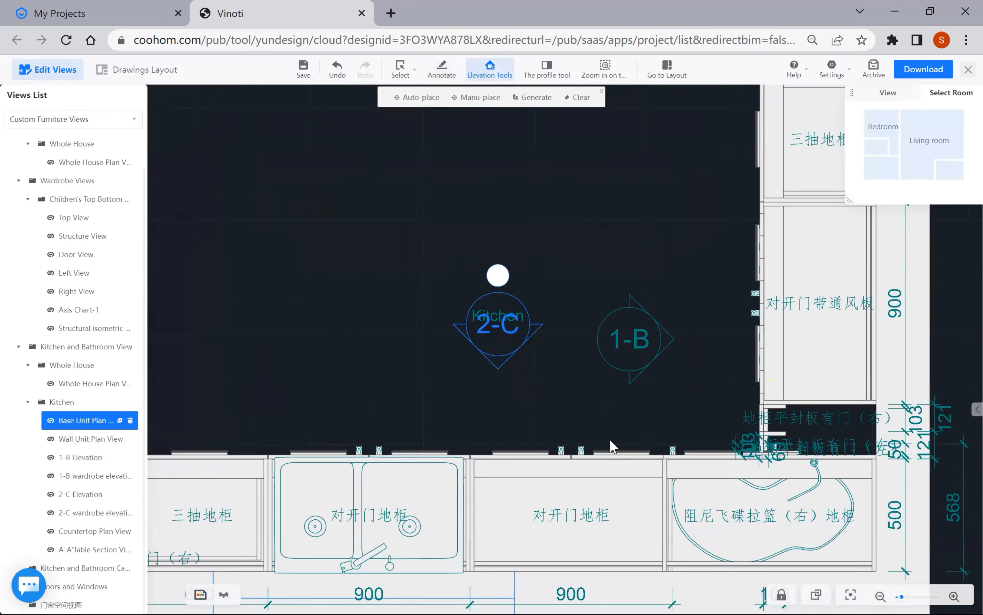
left_click(610, 439)
scroll(545, 398, "down", 2)
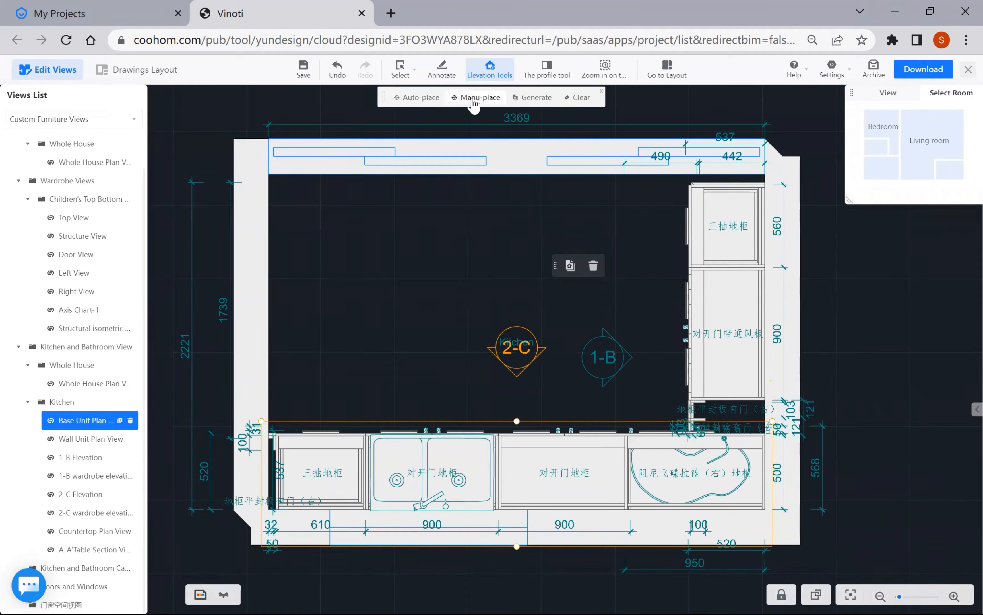
- Manually place a new elevation marker in the kitchen's open floor area, facing the sliding-door wall
left_click(478, 107)
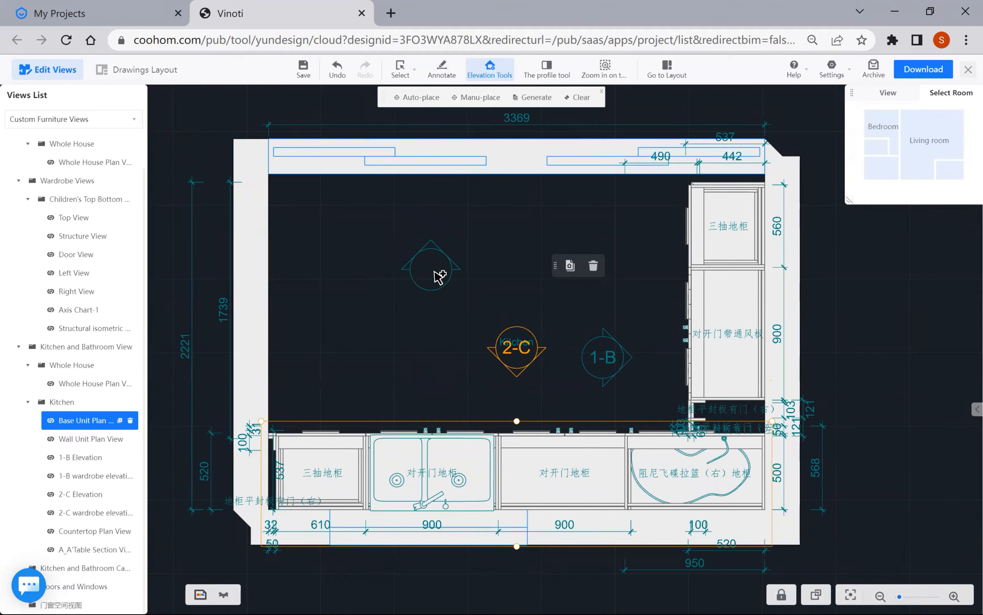
left_click(450, 269)
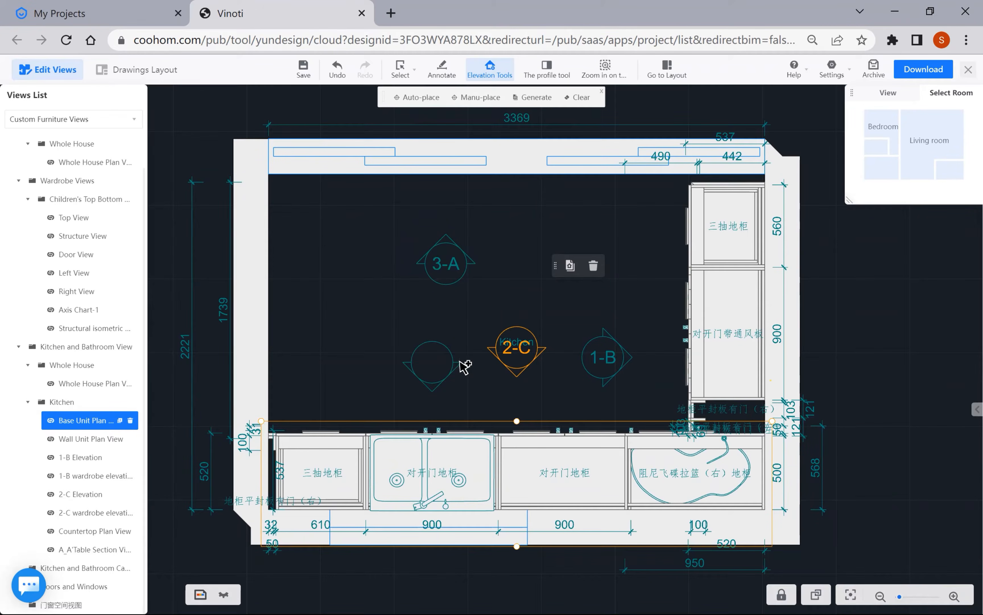
key("Escape")
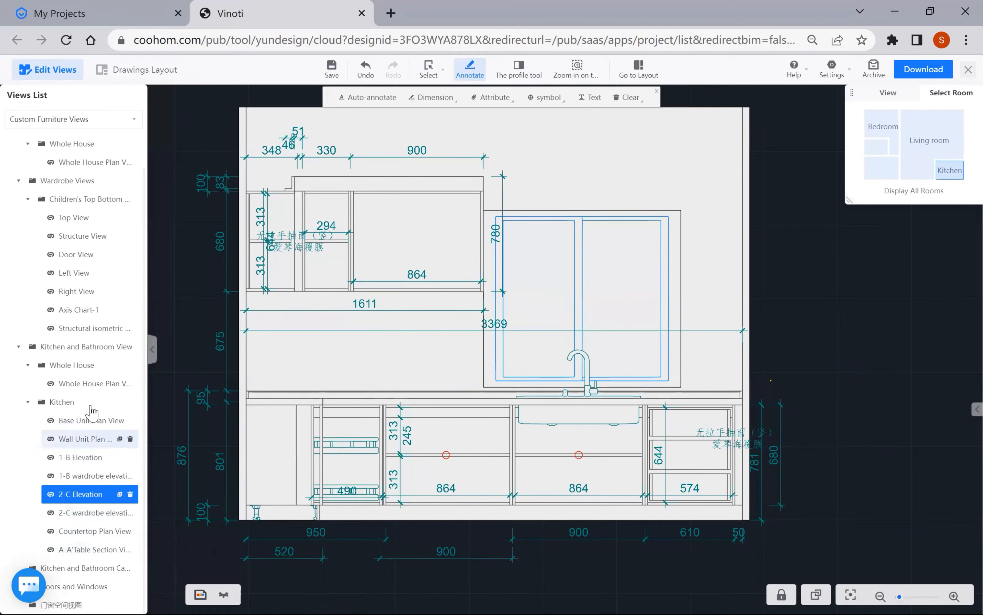
- Generate the new marker's elevation from the Base Unit Plan View, piece it into the sheets, and open the 3-A Elevation
left_click(77, 423)
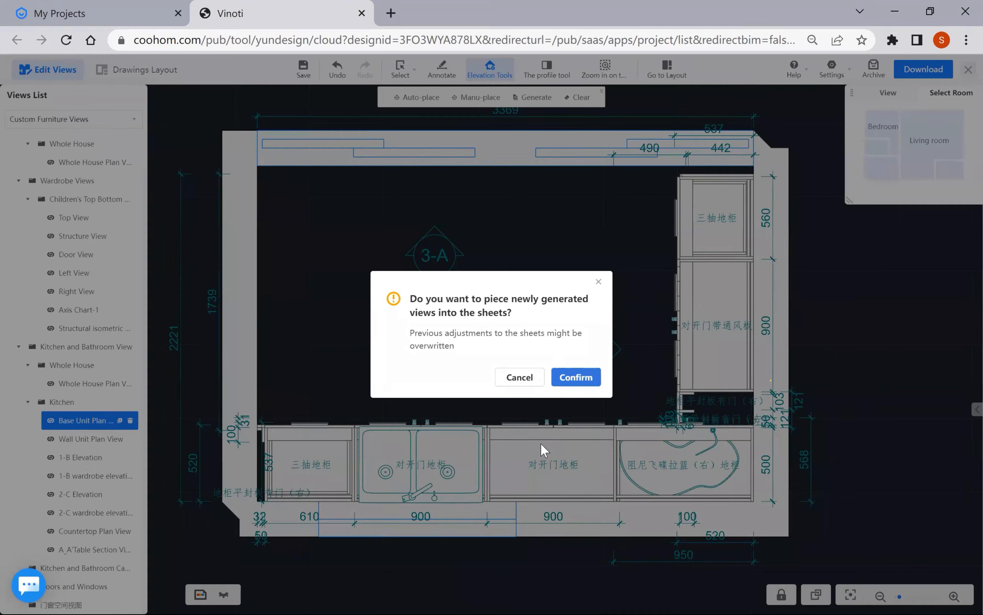
key("Return")
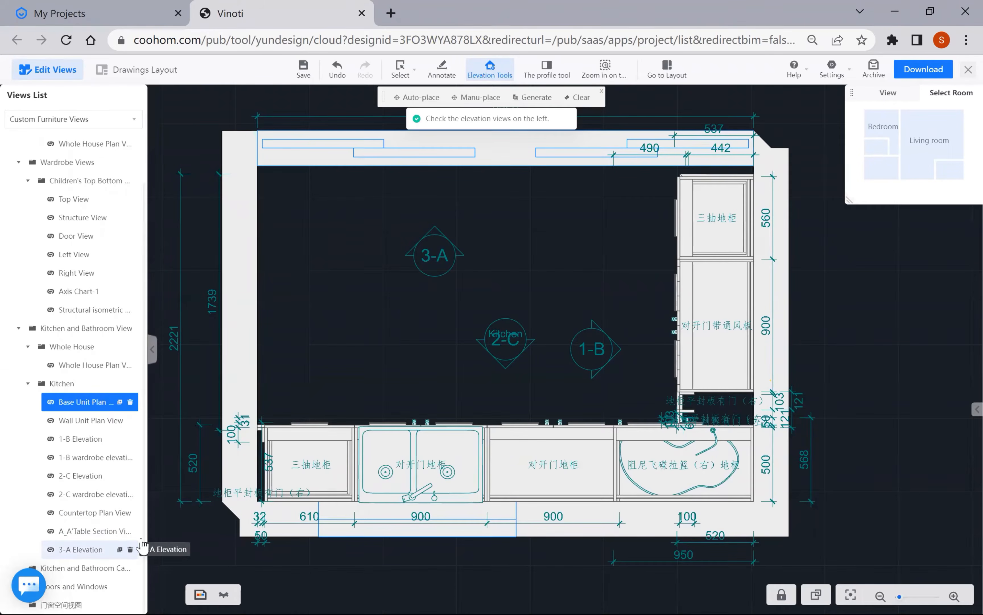
left_click(142, 546)
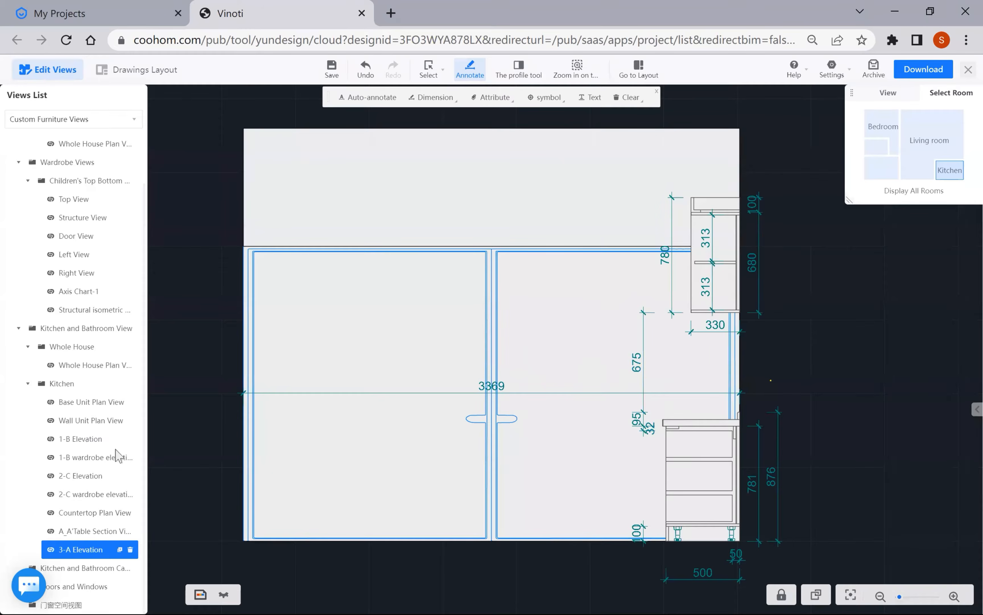
- Adjust the 3-A marker's coverage in the Base Unit Plan View, pulling its left boundary inward and its right boundary past the cabinet wall
left_click(91, 403)
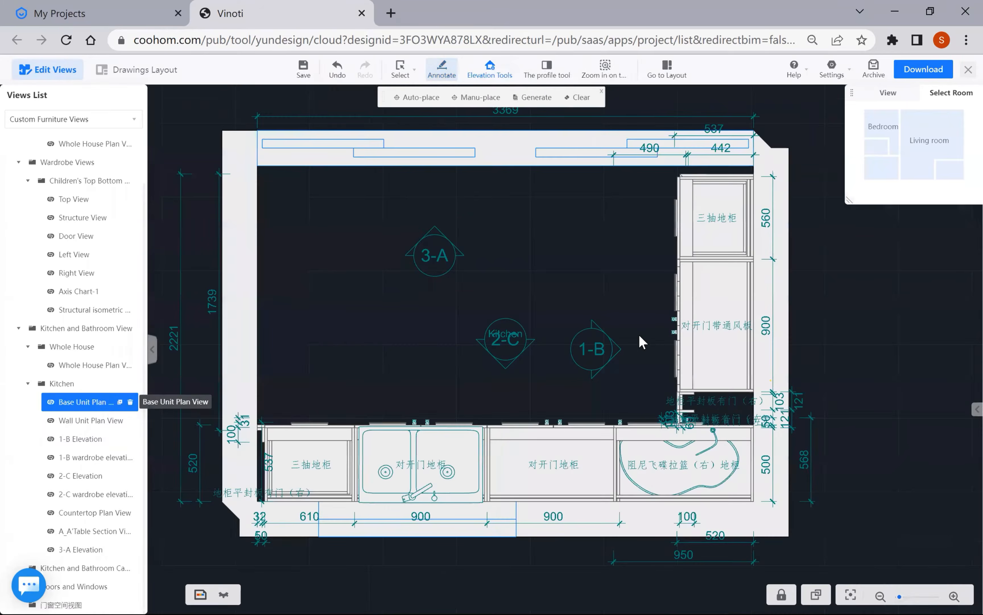
left_click(435, 257)
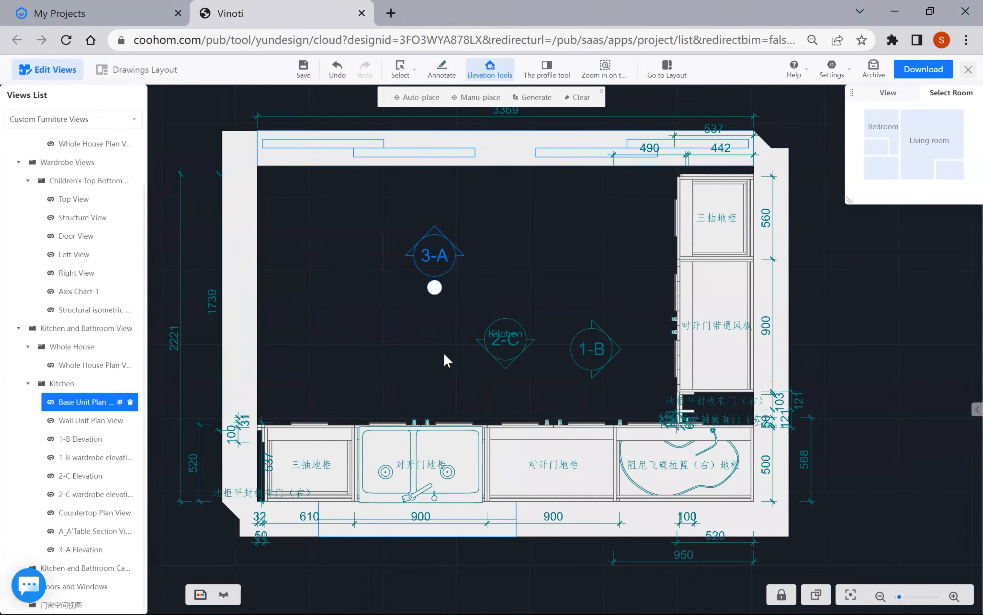
left_click_drag(262, 254, 318, 255)
left_click_drag(412, 247, 487, 253)
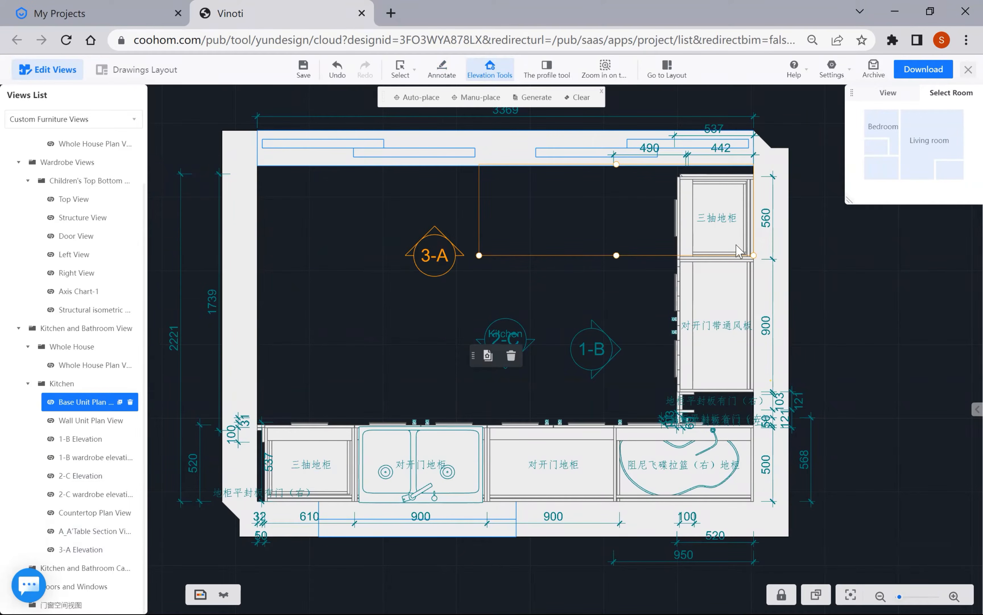
left_click_drag(754, 257, 821, 254)
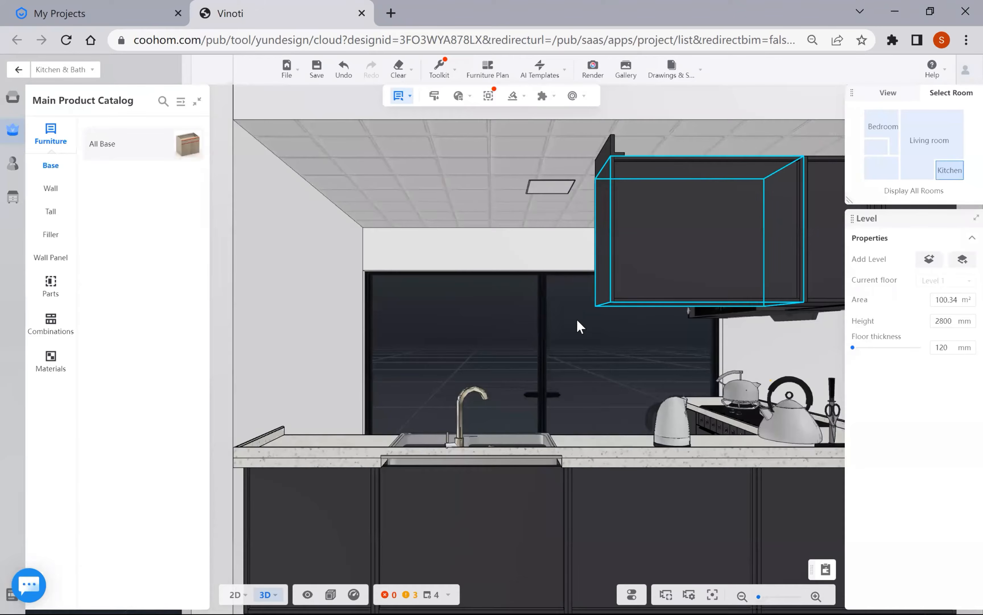
- Examine the isolated kitchen in 3D from outside, orbiting around to view its wall and base cabinets
scroll(573, 327, "down", 10)
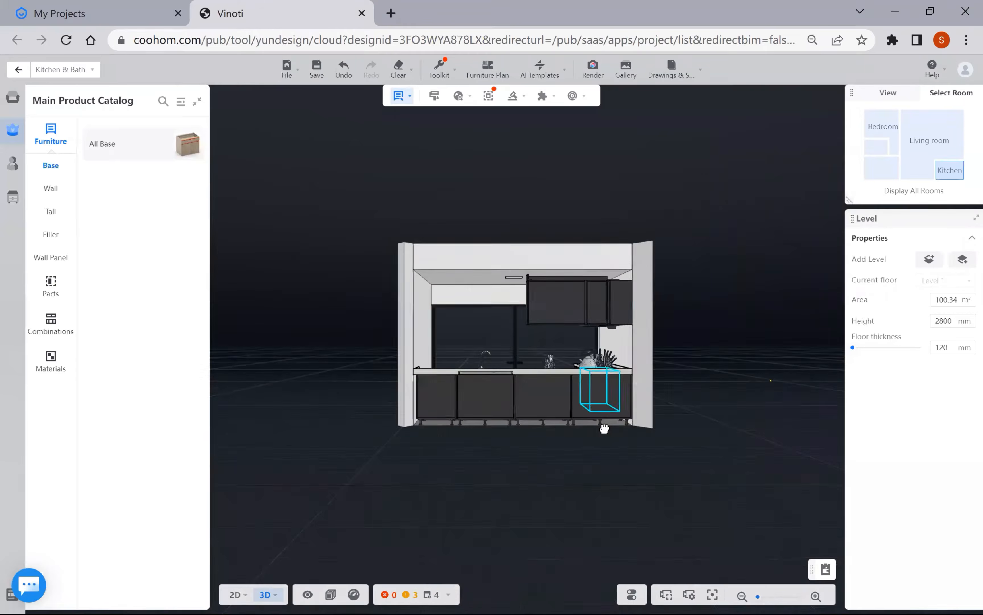
left_click_drag(604, 428, 461, 397)
key("Left")
key("Left")
key("Left")
key("Left")
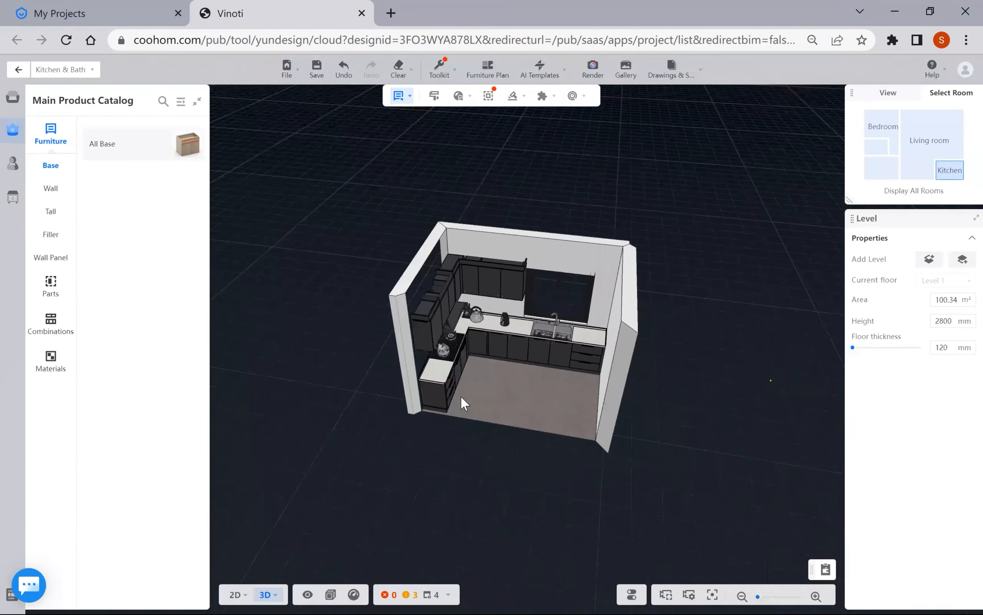
key("Left")
key("Left")
key("Left")
key("Left")
key("Up")
key("Up")
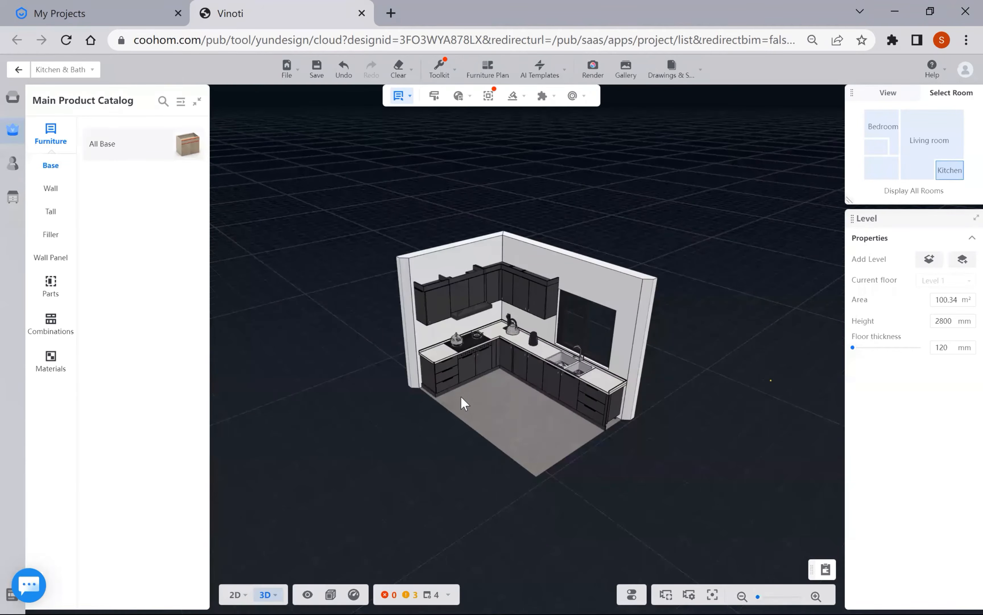
left_click(534, 297)
left_click_drag(721, 225, 683, 199)
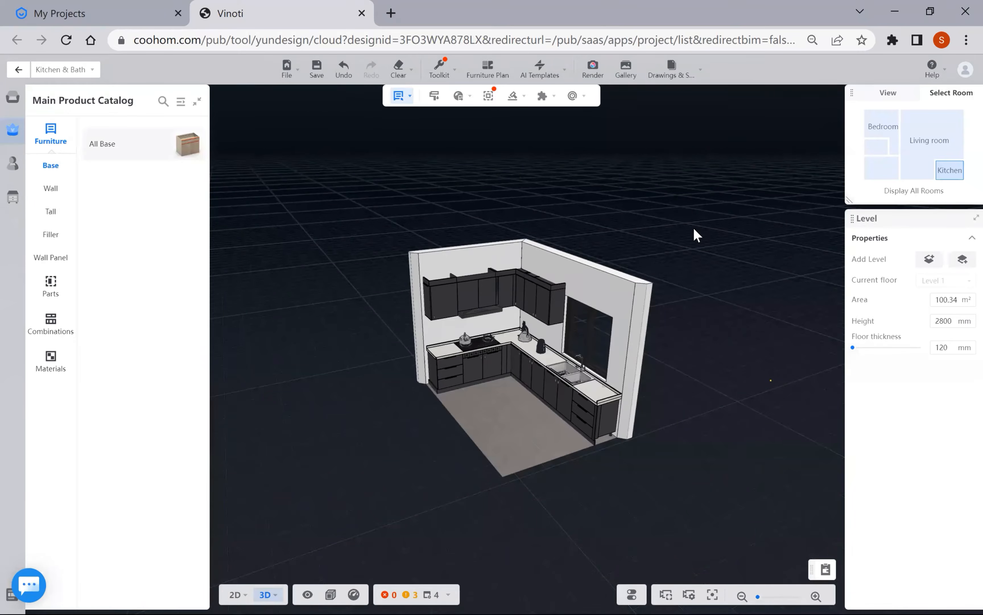
key("Left")
key("Left")
key("Left")
key("Left")
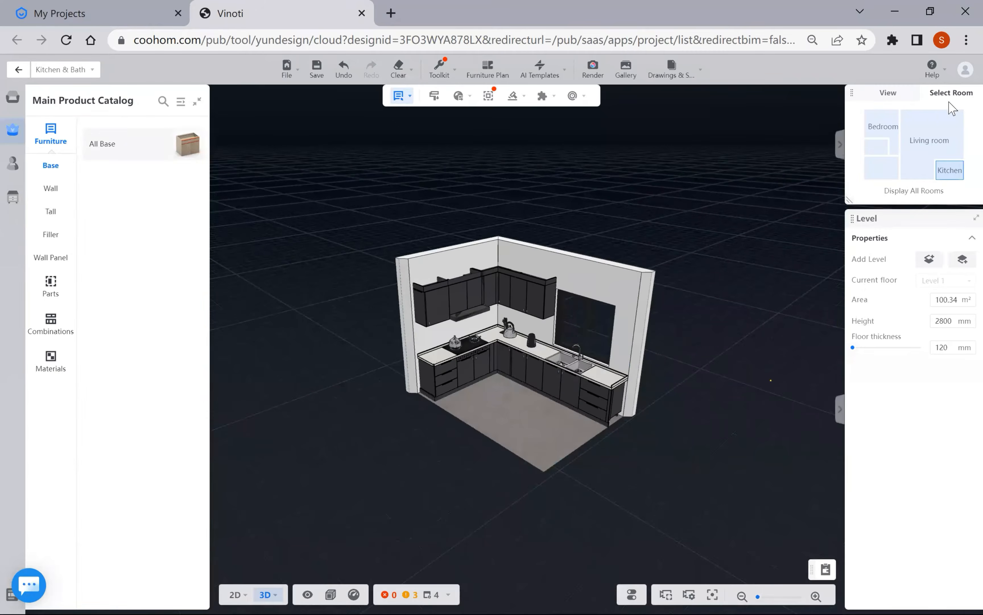
- Open the Drawings of Product mode for Kitchen & Bath
left_click(681, 73)
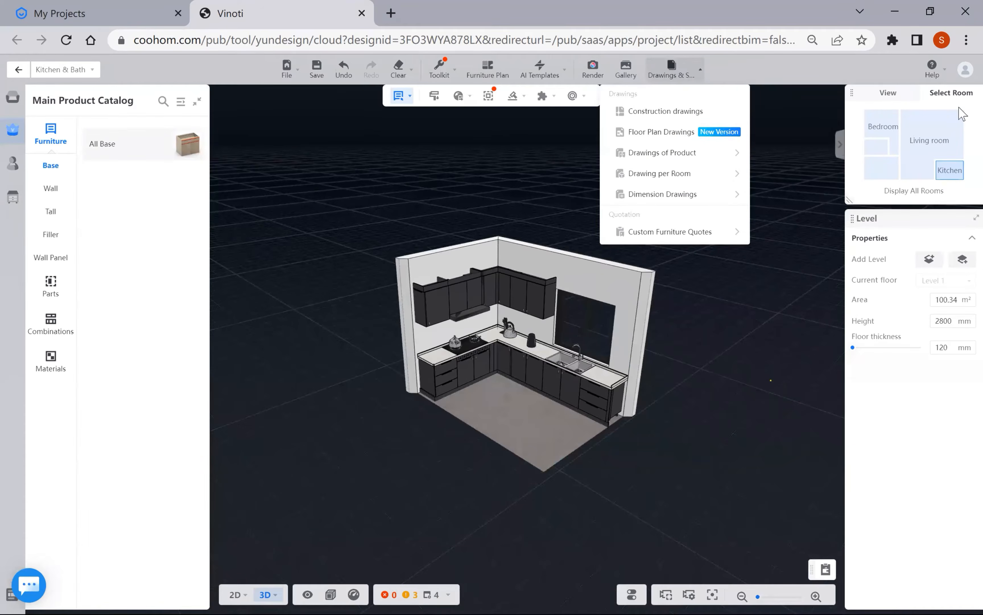
left_click(63, 69)
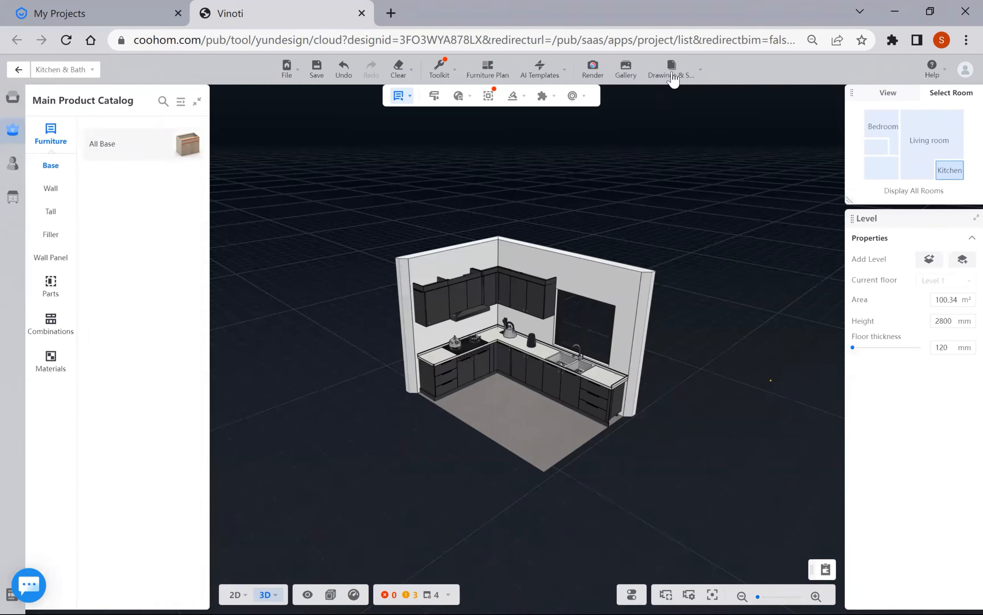
mouse_move(670, 71)
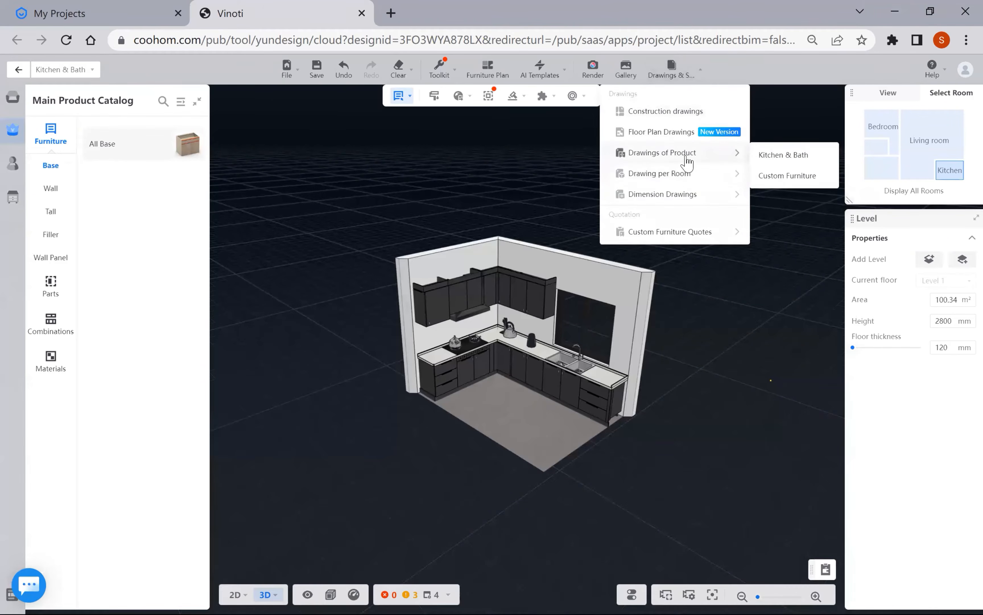
mouse_move(692, 173)
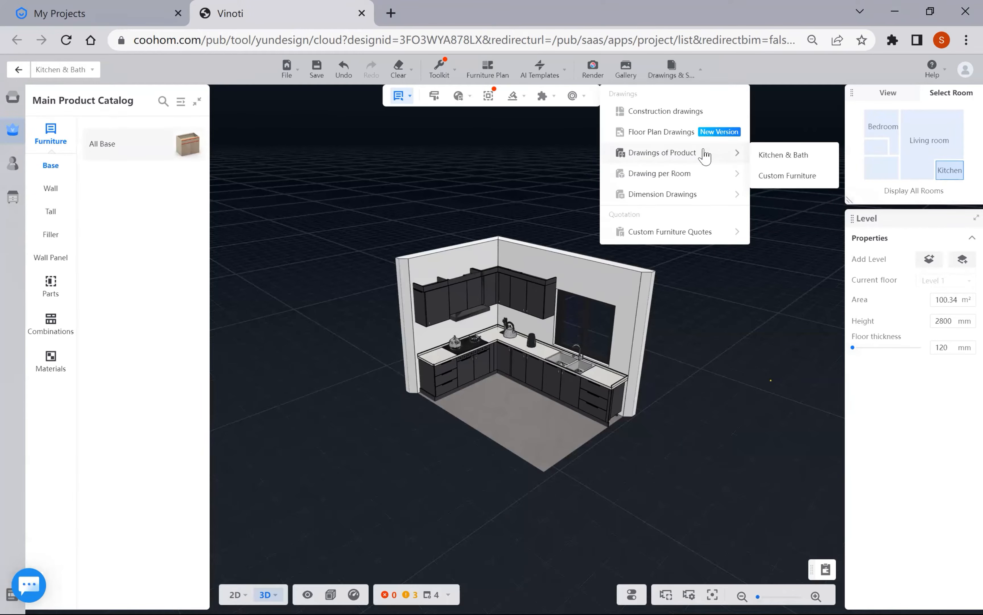
left_click(788, 156)
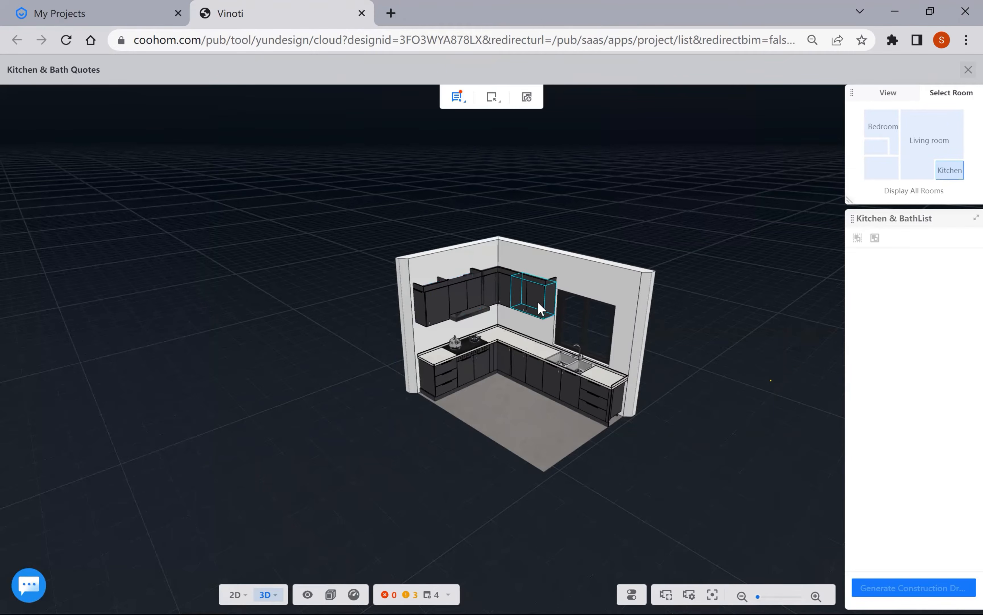
- Add the single-door and double-door wall cabinets beside the window to the drawing list and combine them into one group
scroll(524, 312, "up", 3)
scroll(570, 311, "up", 3)
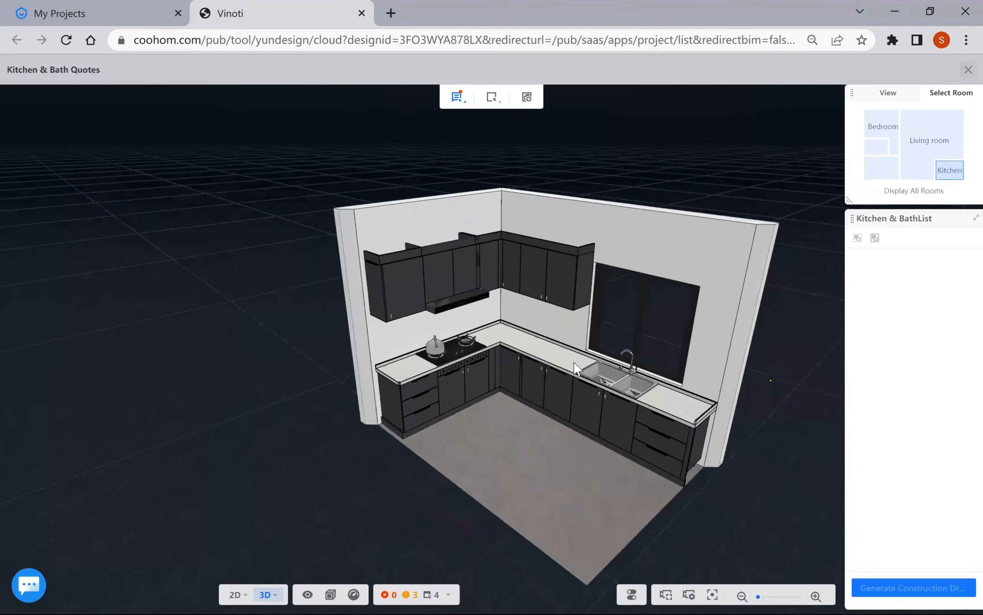
left_click(573, 286)
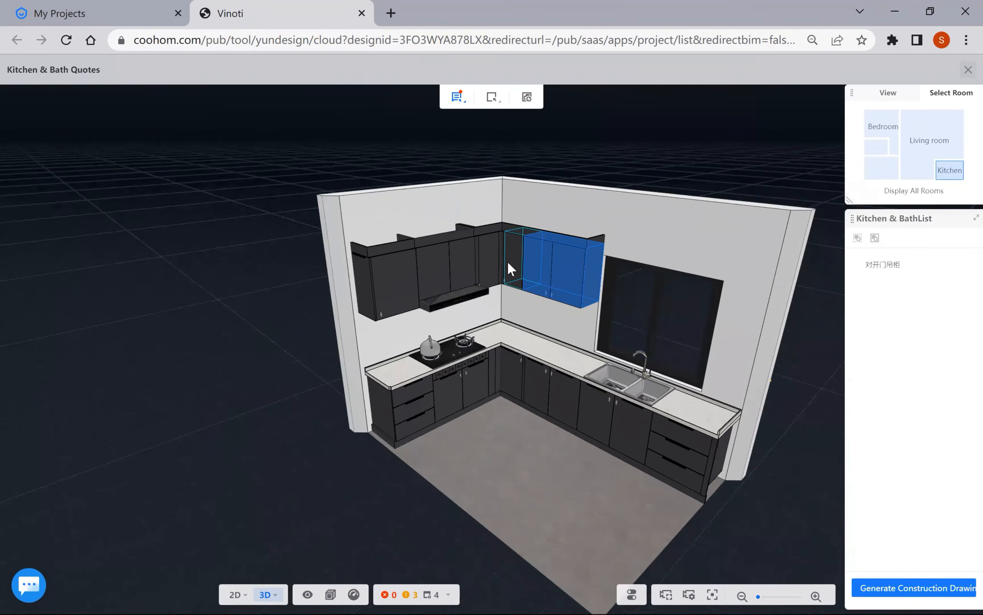
left_click(510, 268, "ctrl")
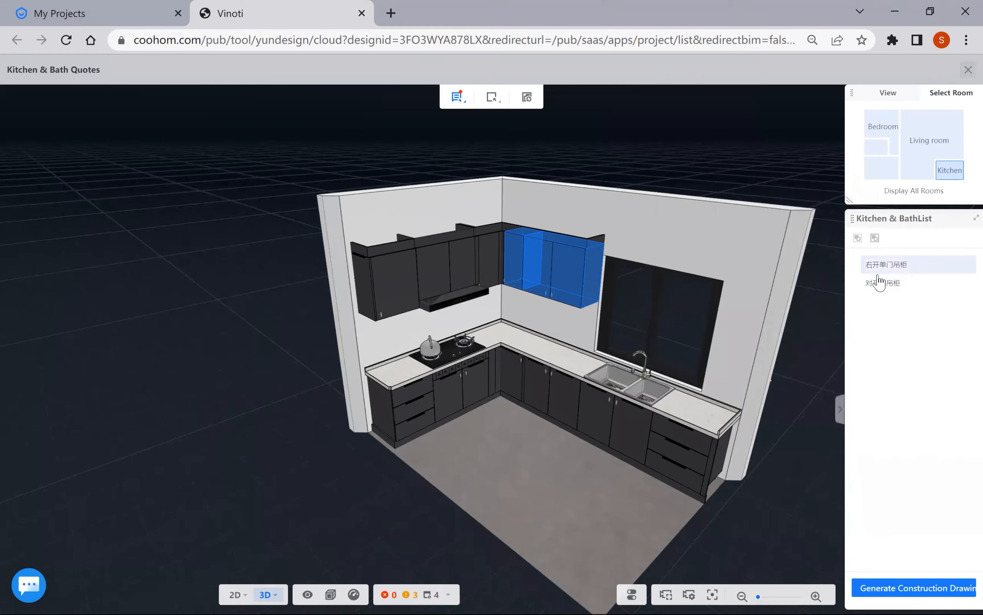
left_click(888, 269)
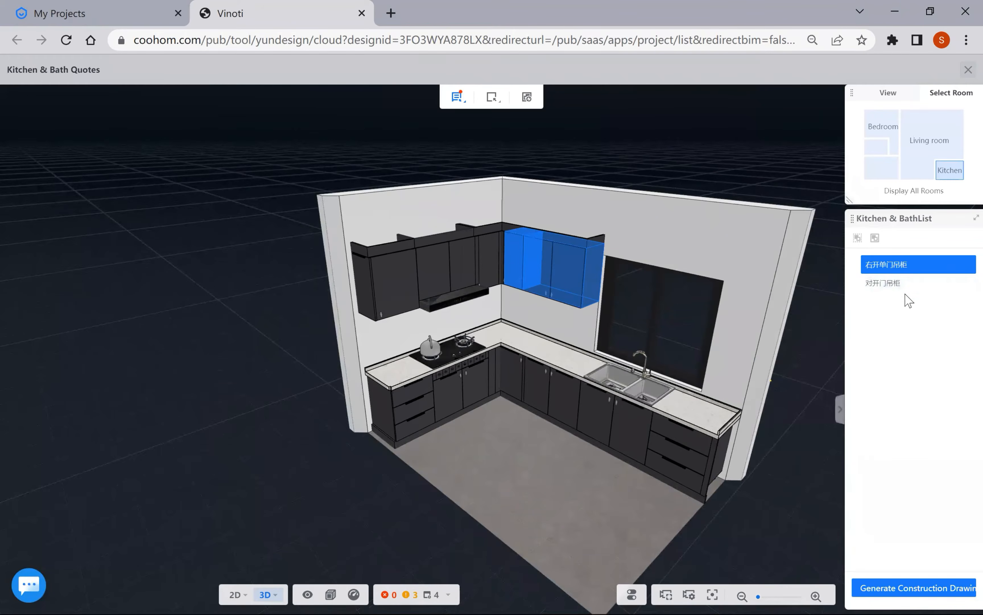
left_click(884, 285)
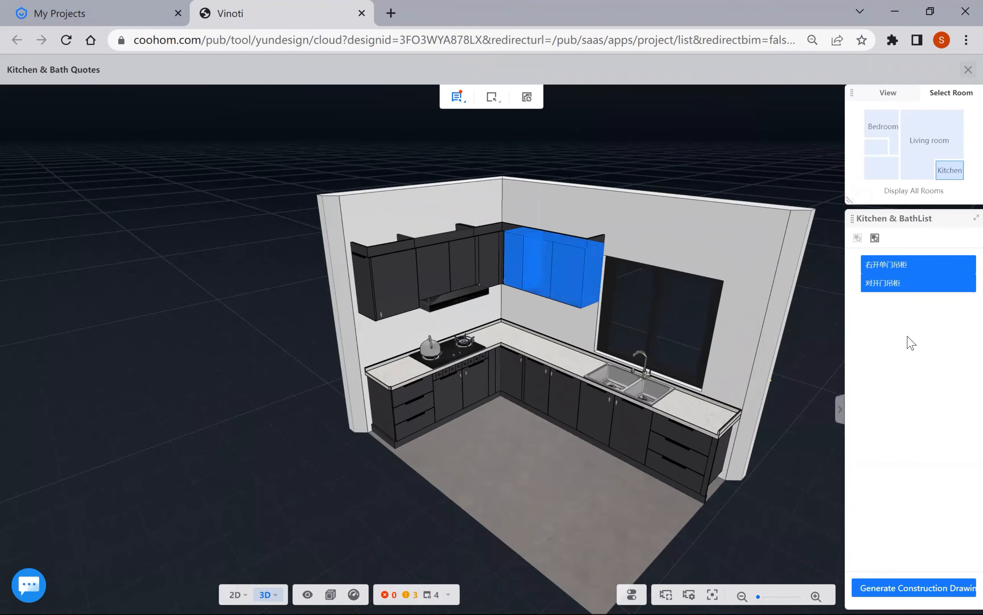
left_click(875, 239)
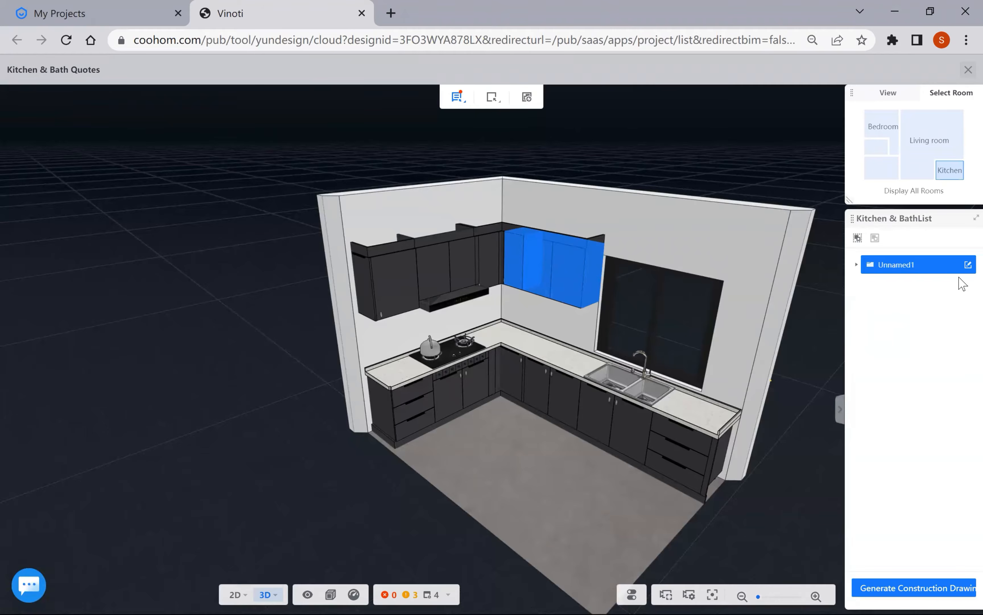
- Rename the cabinet group as "Wall window" and generate its construction drawings
left_click(967, 264)
left_click(953, 267)
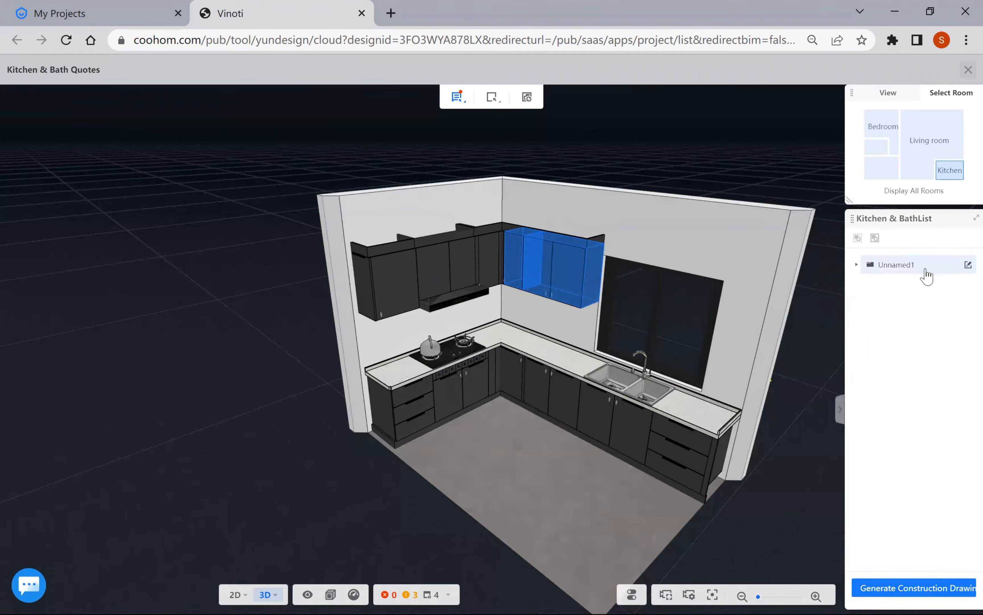
left_click(967, 264)
double_click(930, 265)
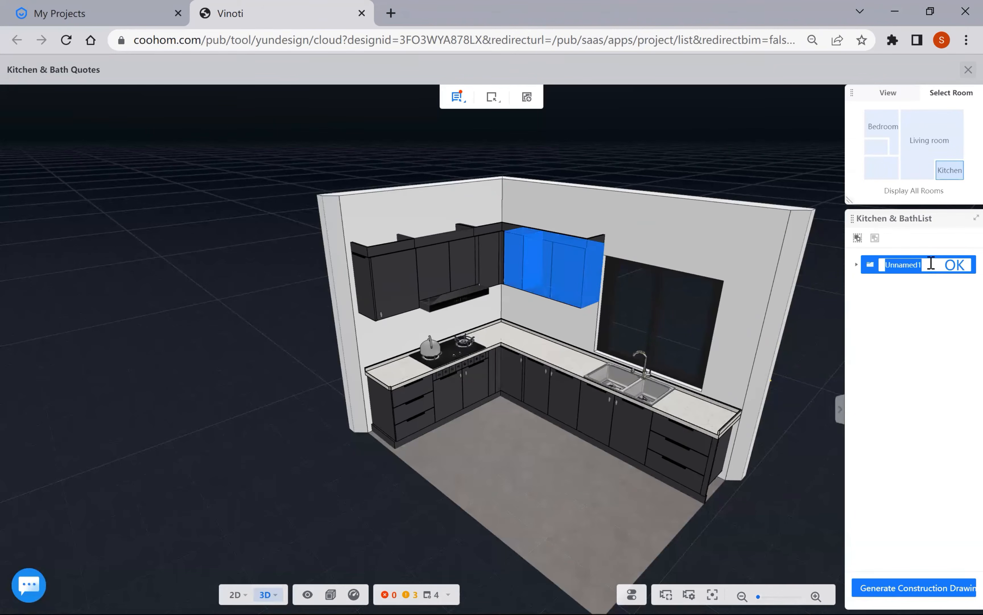
type("Wall window")
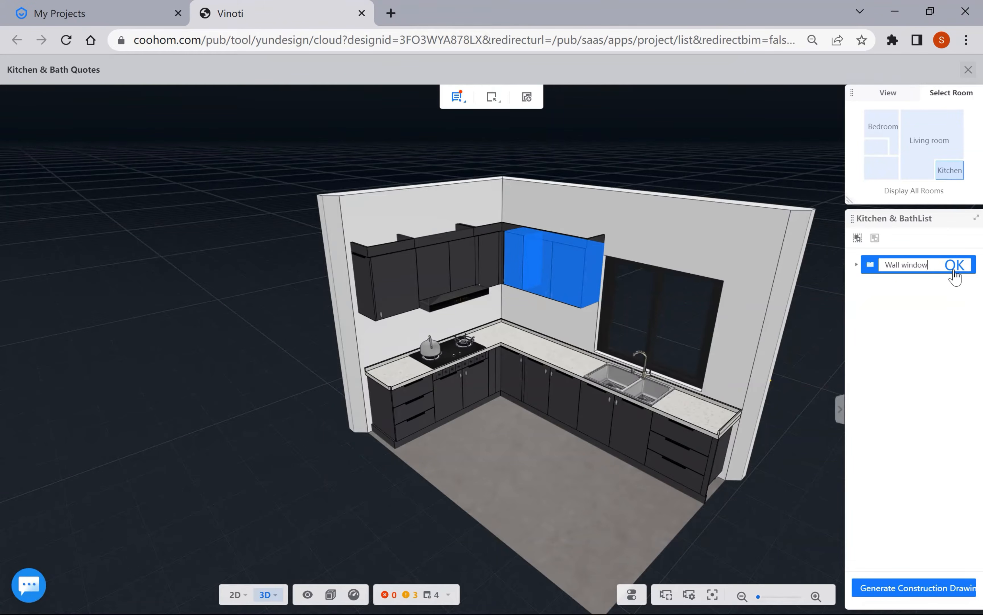
left_click(893, 331)
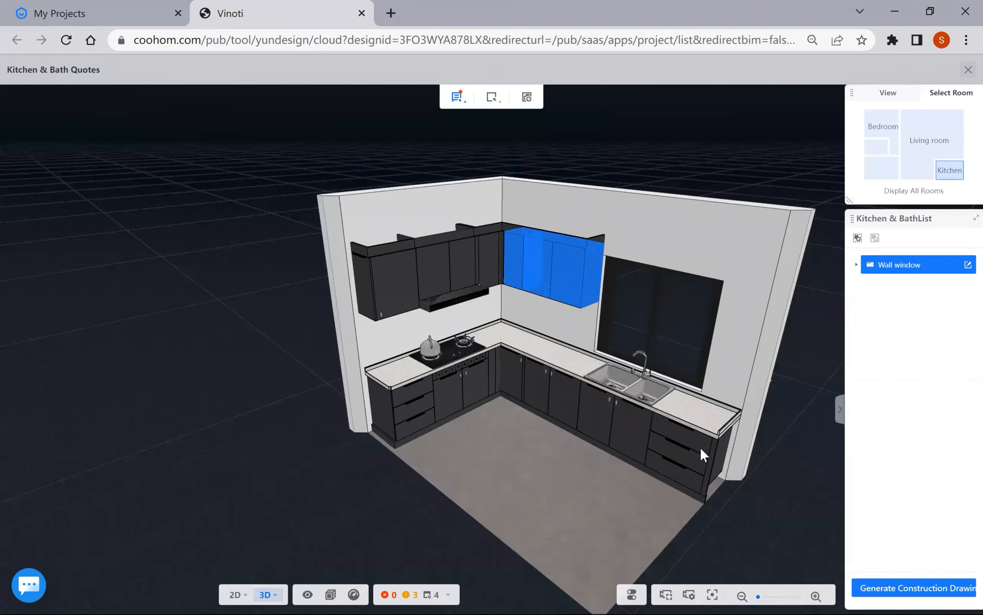
left_click(883, 592)
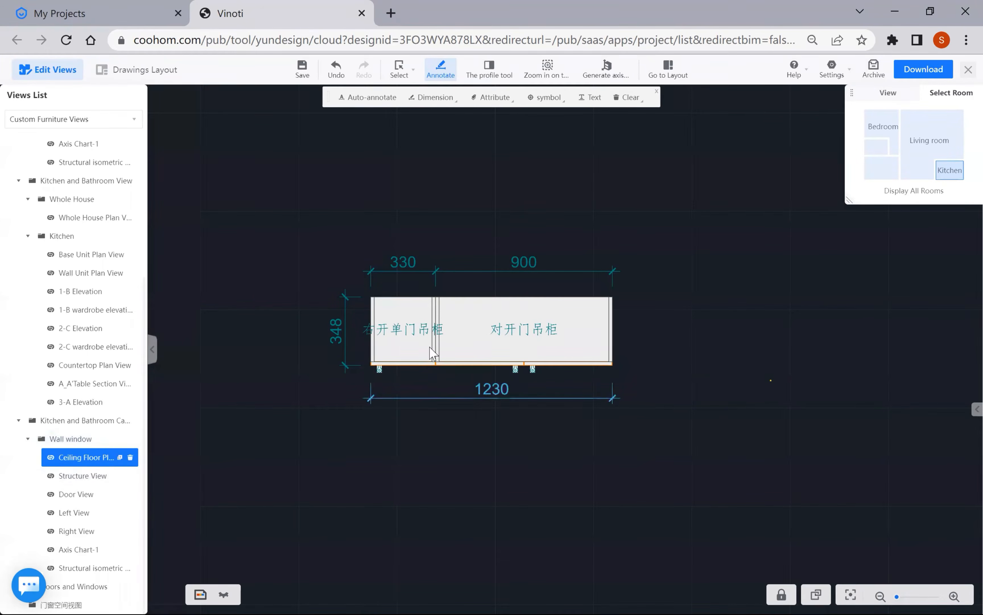
- Review the Wall window group's Structure View, Door View and Left View, checking dimensions and door labels
left_click(63, 479)
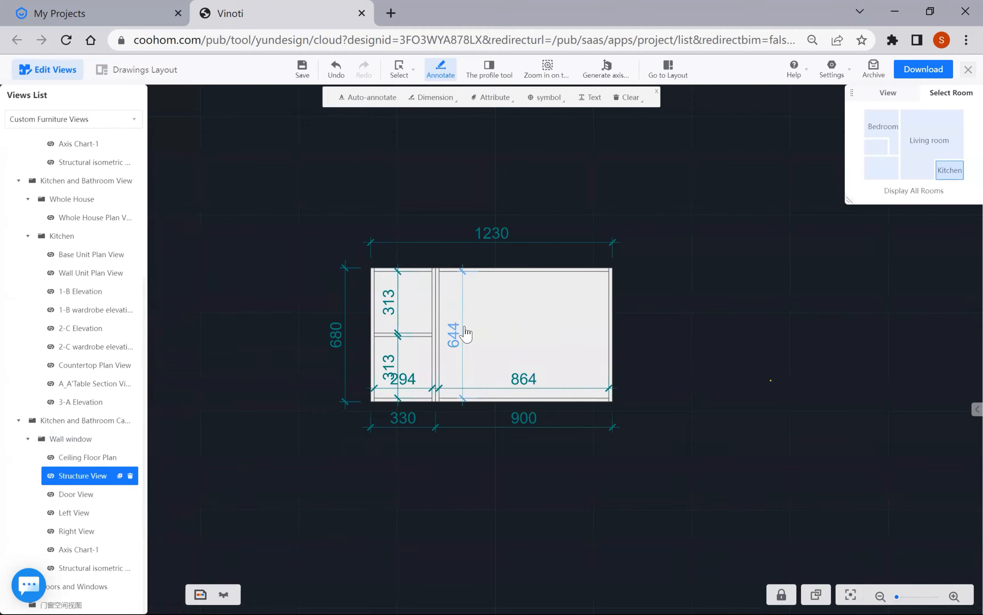
left_click(78, 494)
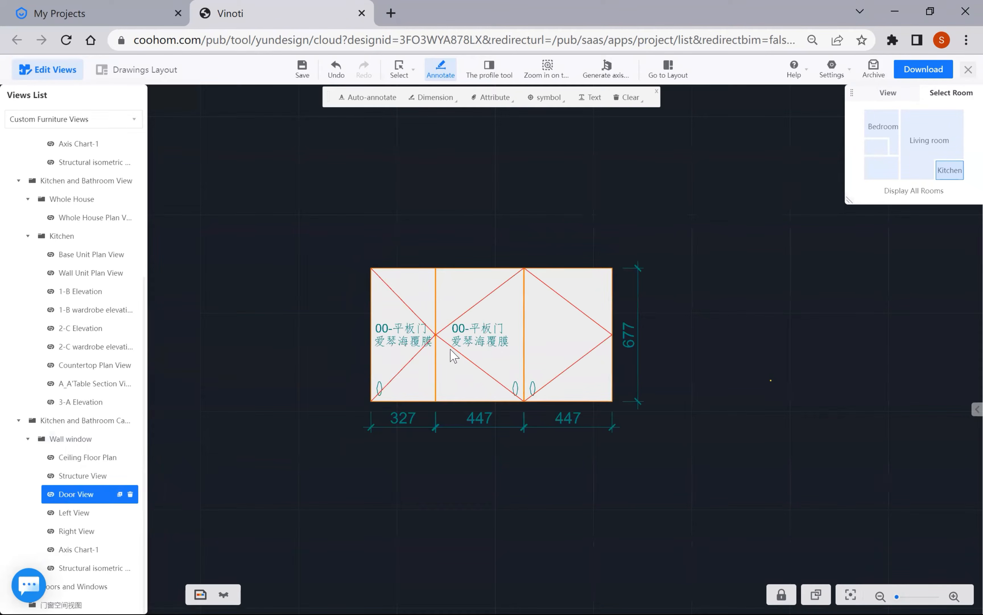
scroll(402, 350, "up", 1)
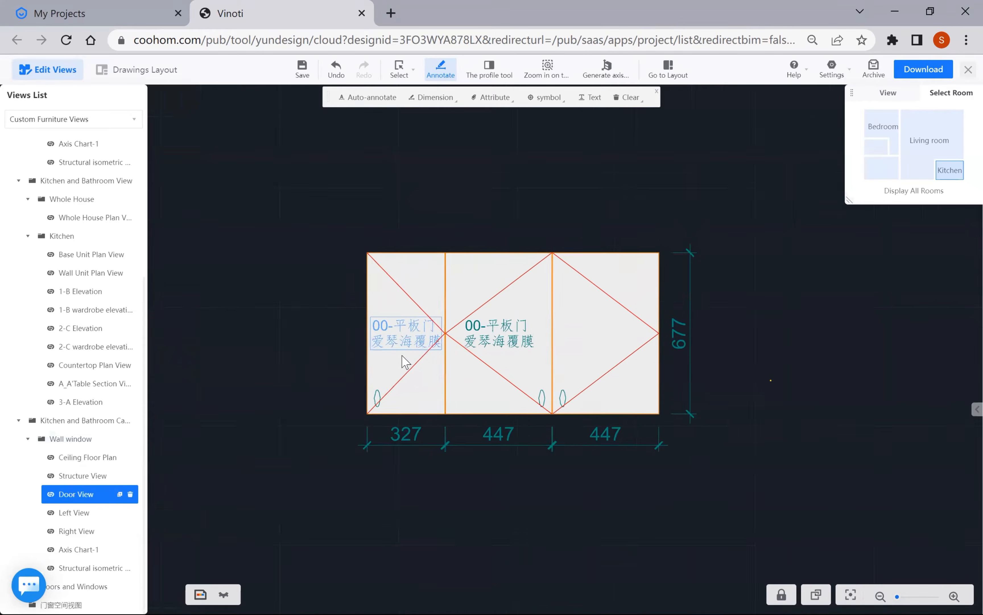
scroll(407, 359, "down", 1)
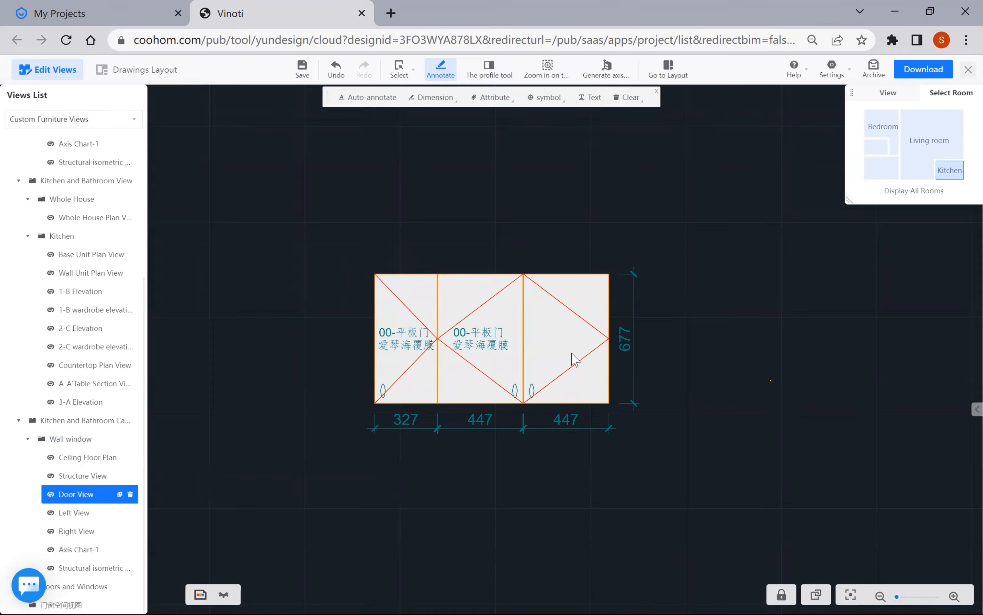
scroll(575, 357, "down", 1)
scroll(540, 347, "up", 1)
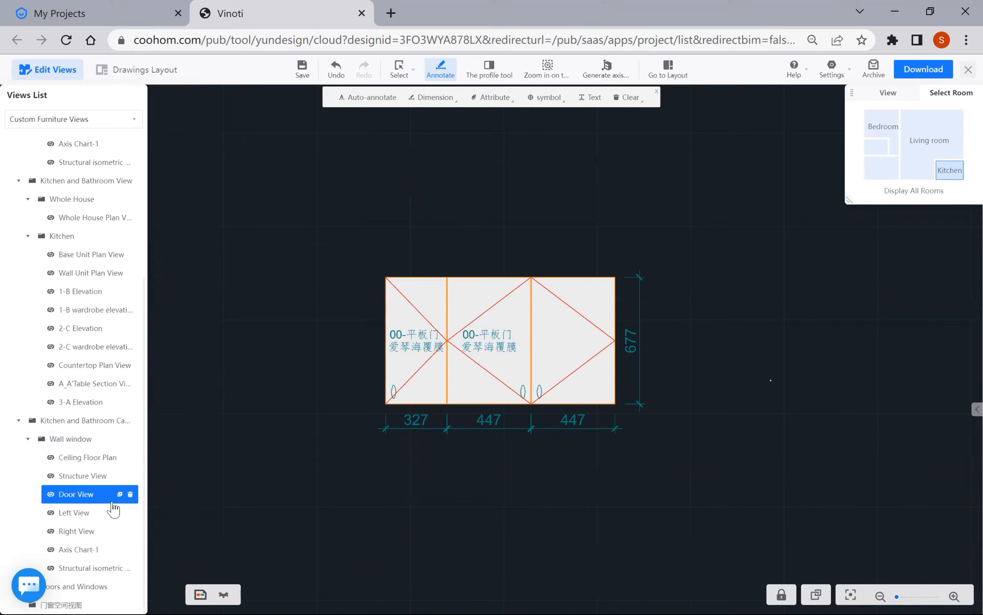
left_click(82, 513)
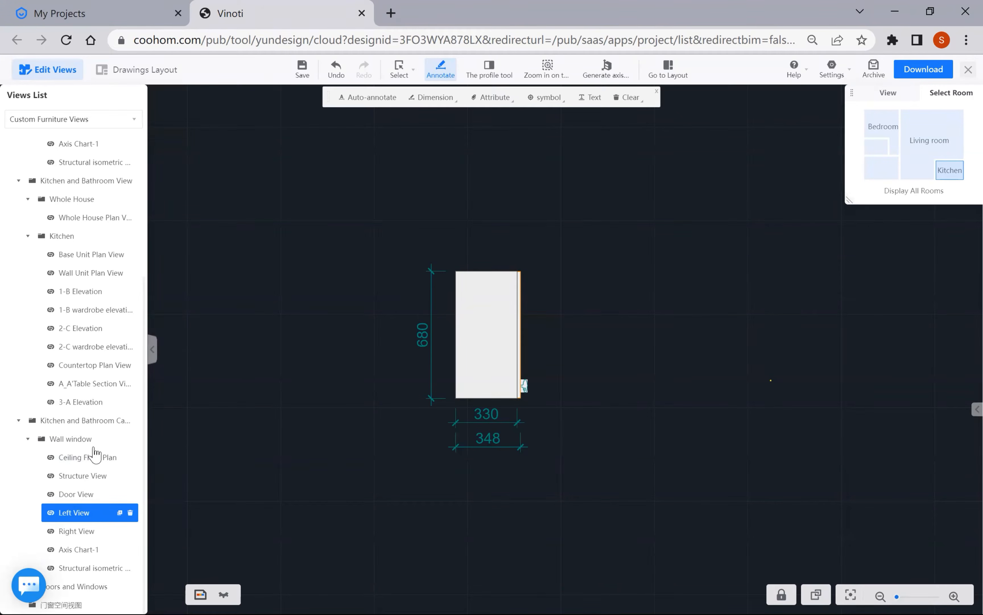
- Place a front-to-back section line through the double-door cabinet in the Ceiling Floor Plan, looking toward the cabinet's right end
left_click(75, 458)
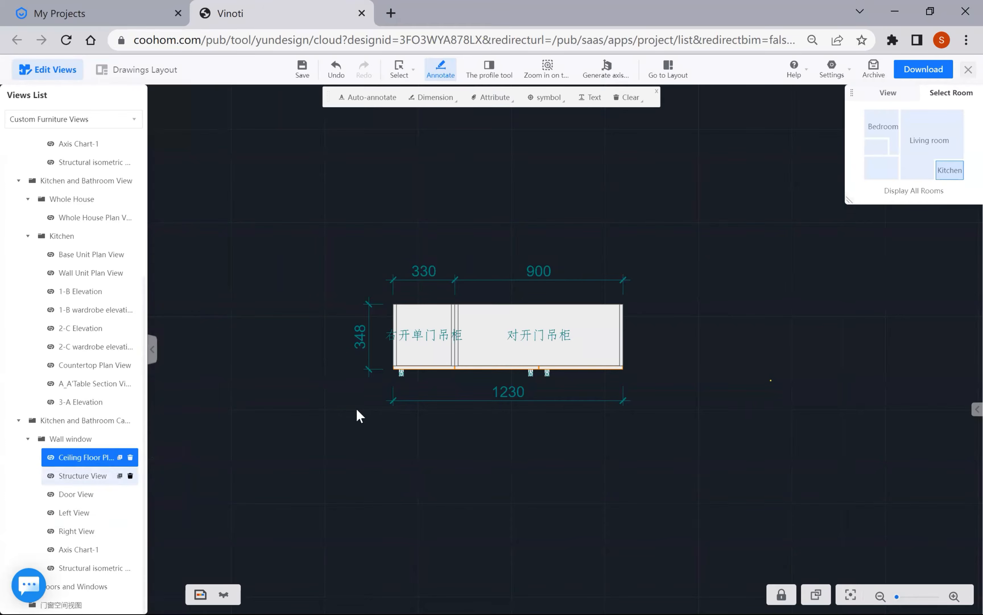
left_click(495, 78)
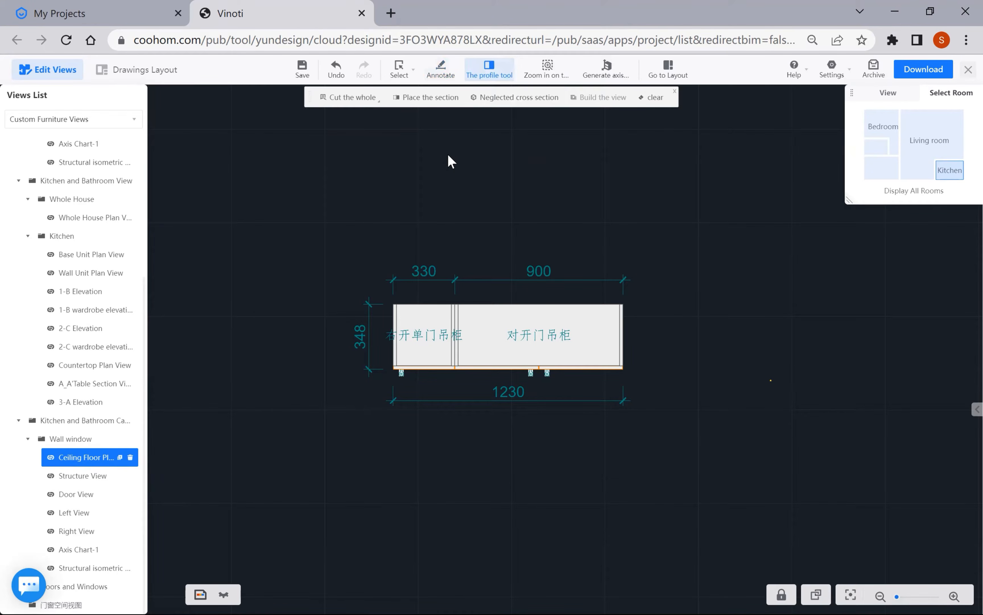
left_click(422, 103)
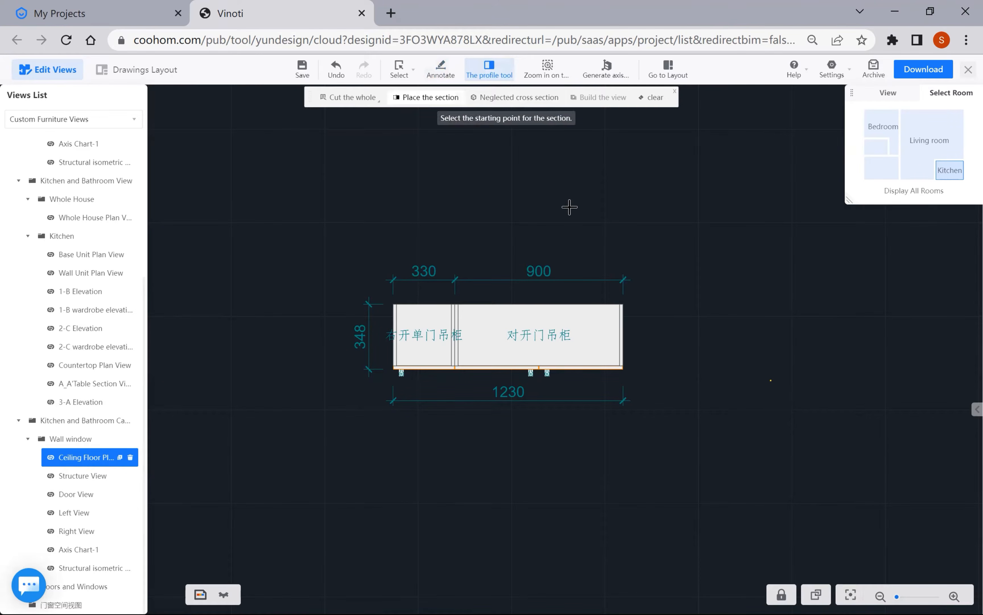
left_click(503, 247)
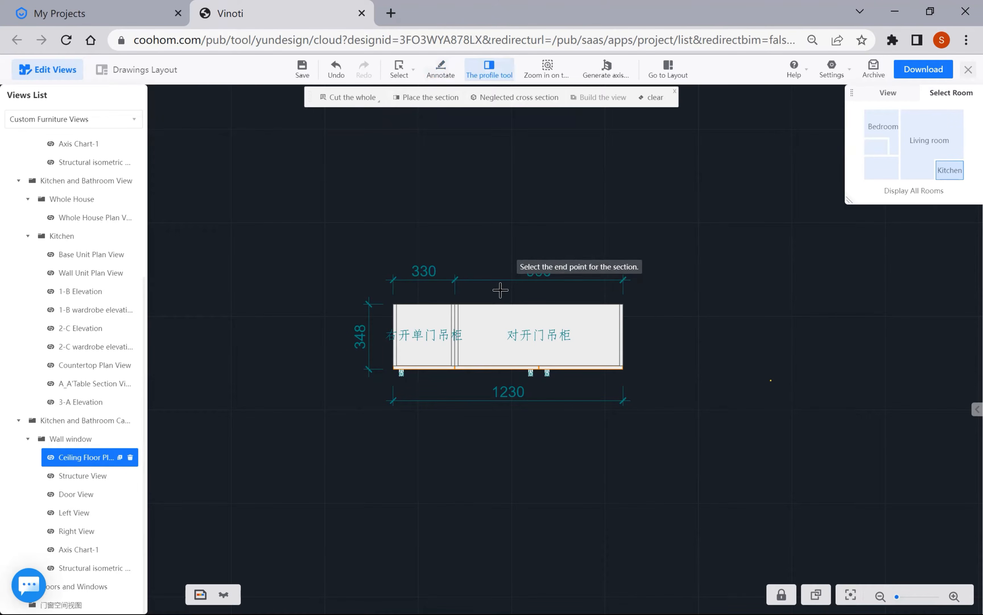
left_click(497, 434)
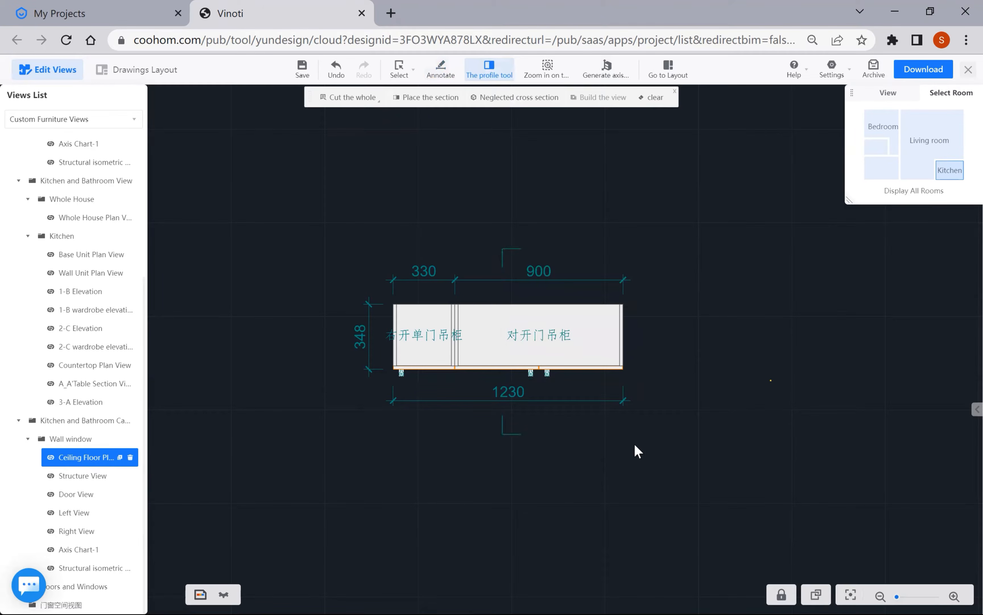
left_click(593, 451)
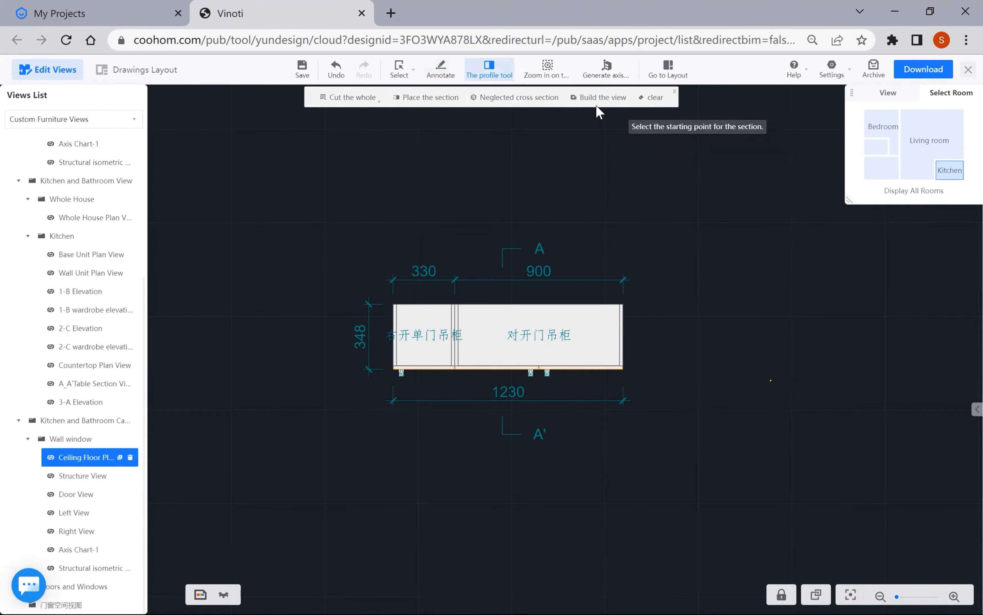
- Build the A-A' section view, piece it into the sheets, and open the cutaway view for a closer look
left_click(594, 98)
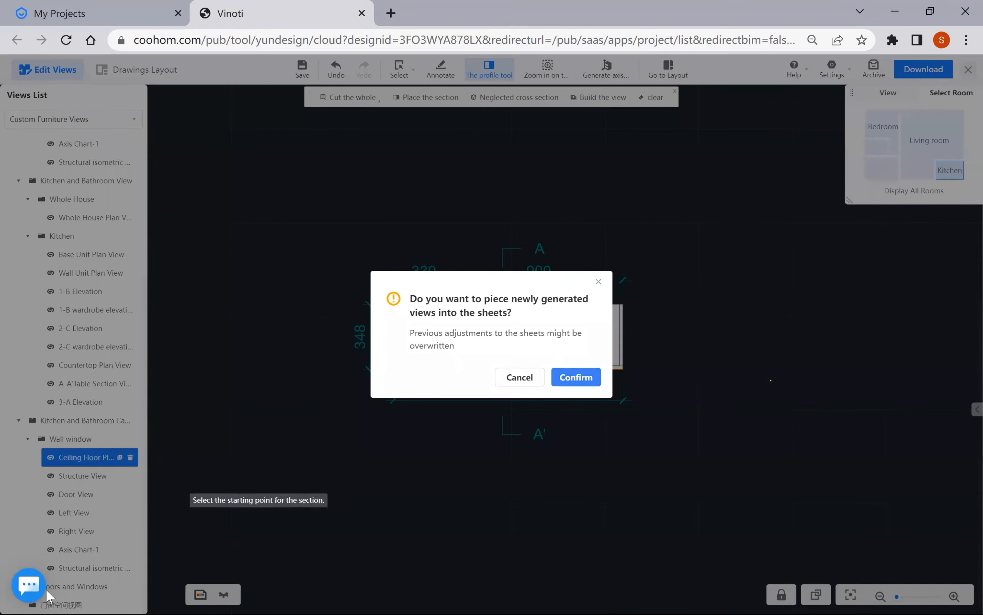
left_click(575, 376)
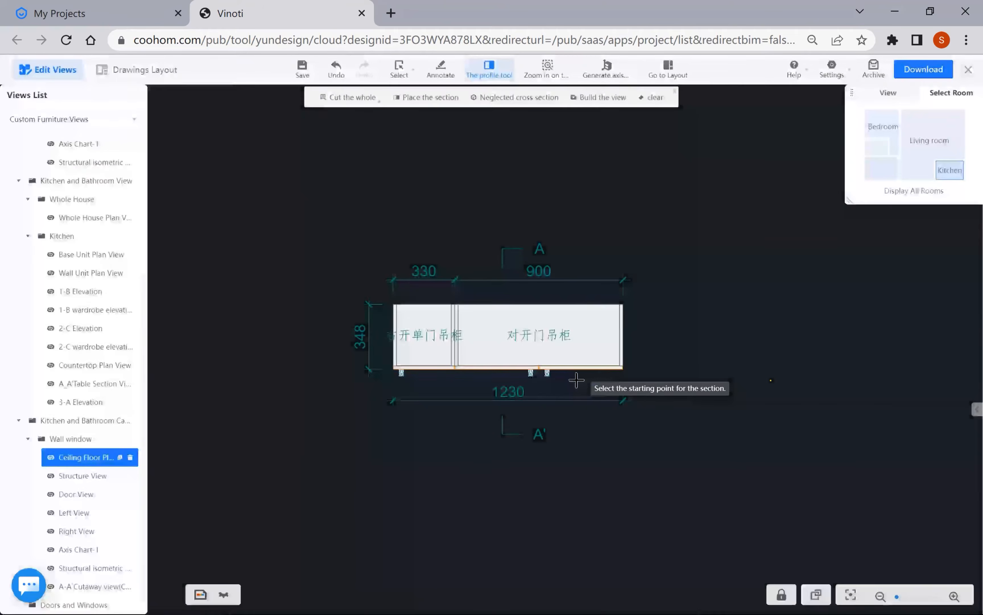
scroll(90, 472, "down", 1)
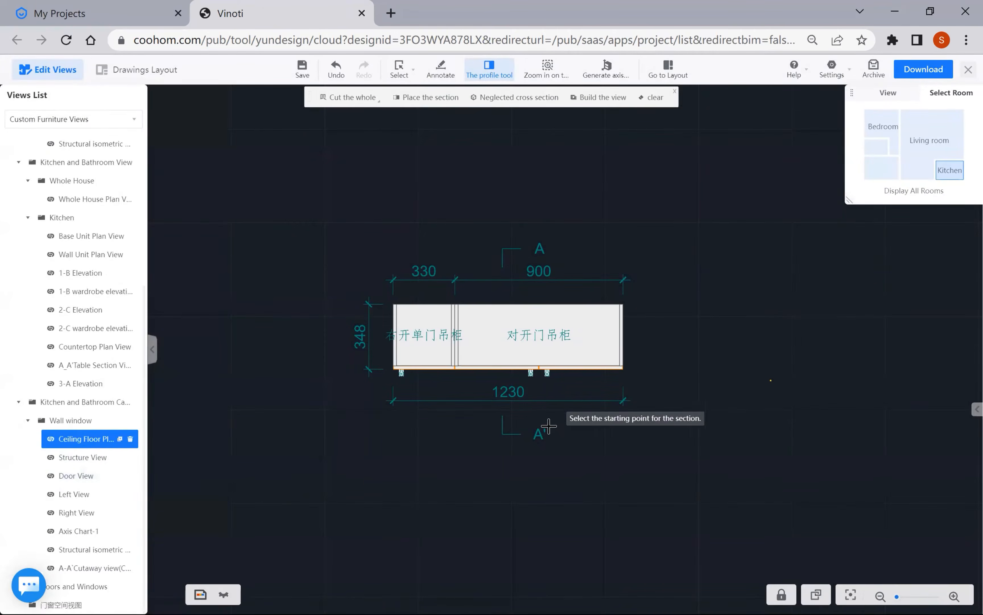
left_click(82, 567)
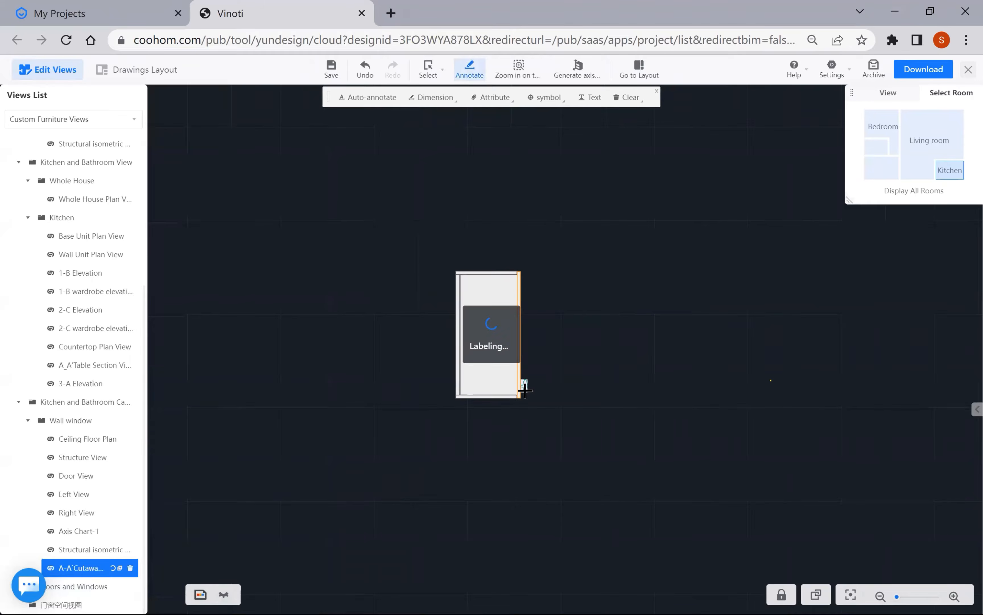
scroll(487, 365, "up", 5)
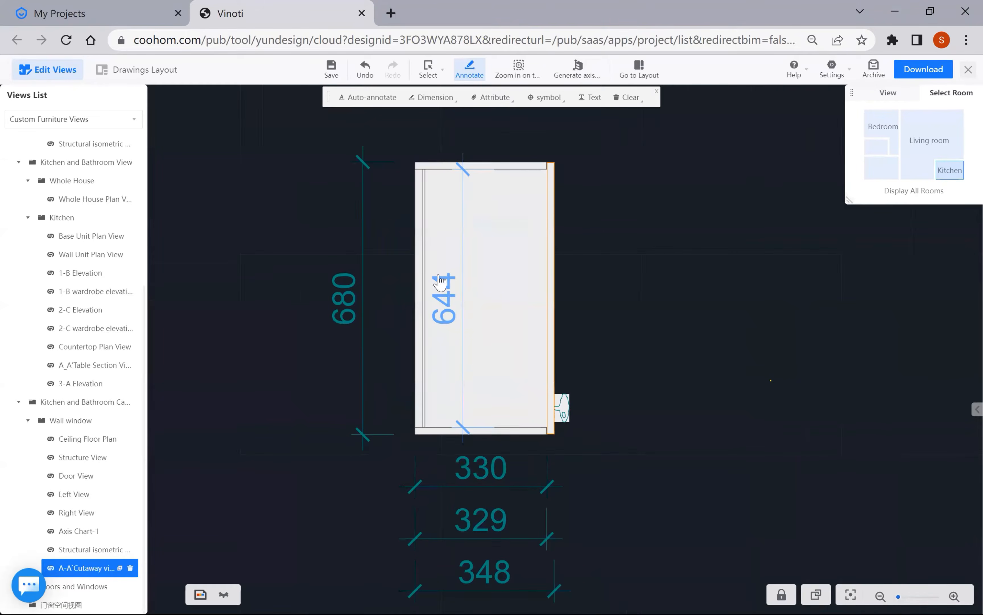
- Review the Wall window group's Right View, Ceiling Floor Plan and A-A' cutaway view, checking the section marks and cabinet dimensions
scroll(418, 184, "up", 1)
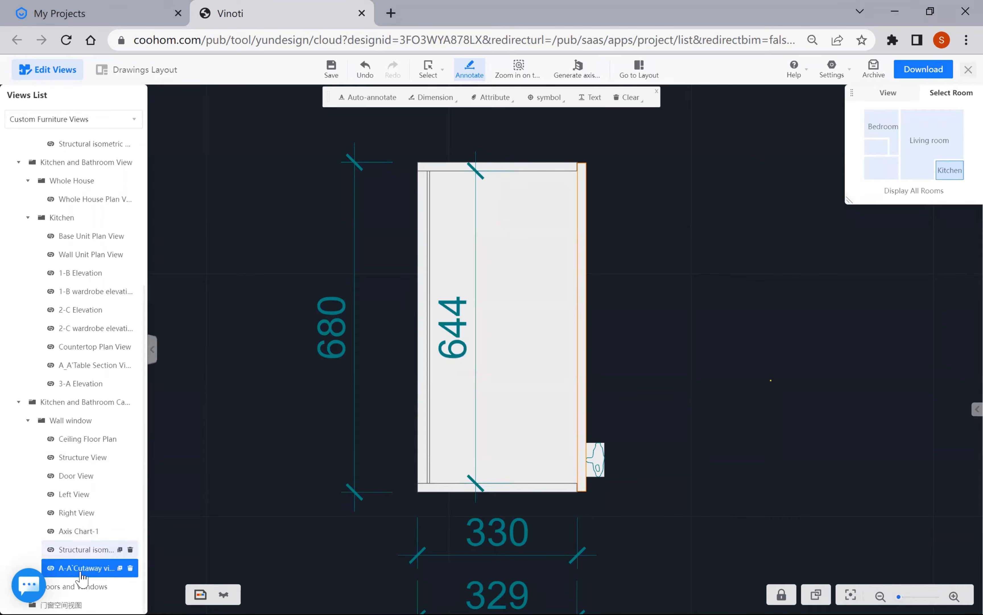
left_click(77, 513)
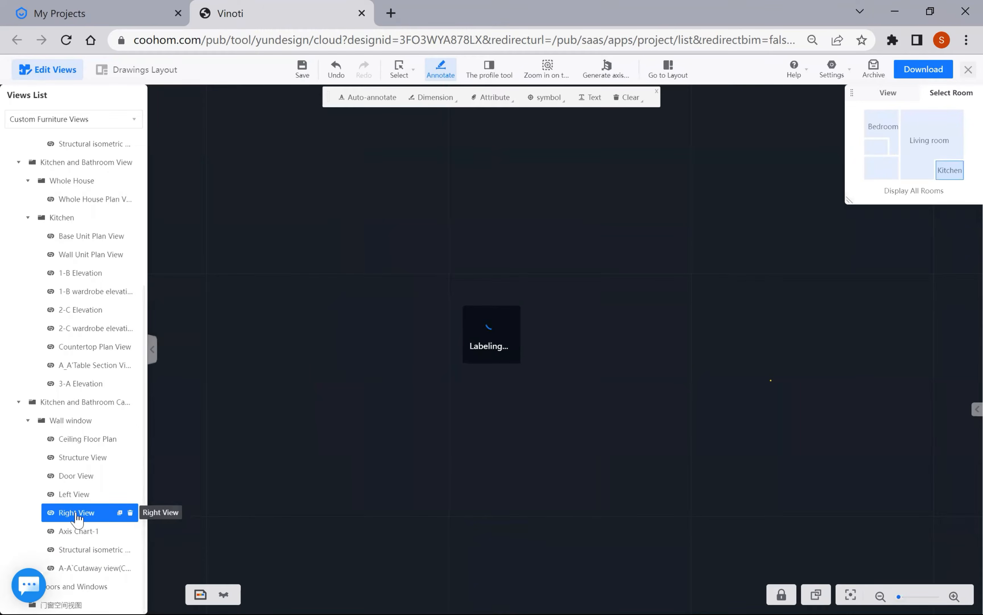
left_click(84, 442)
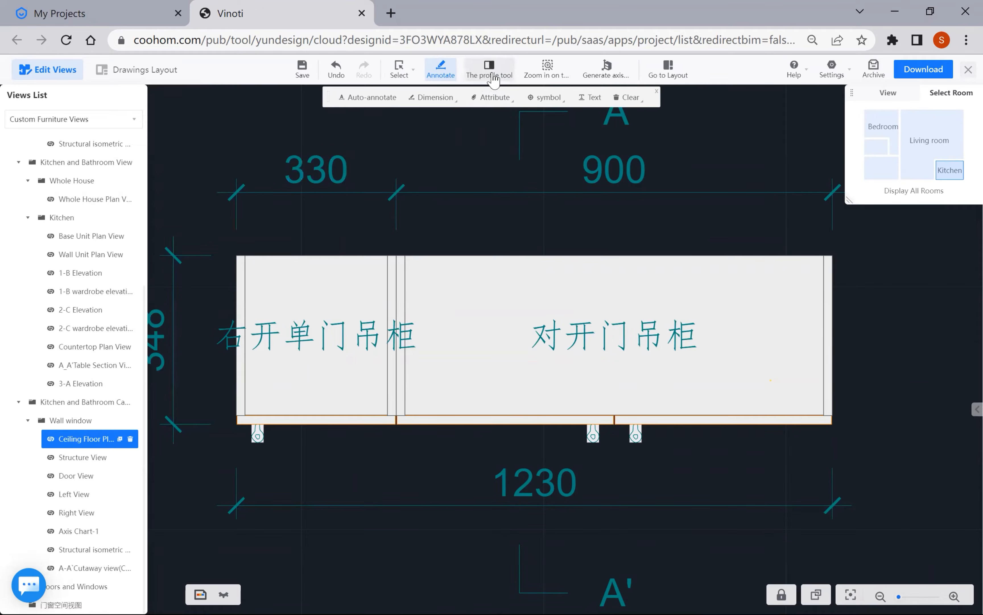
left_click(81, 481)
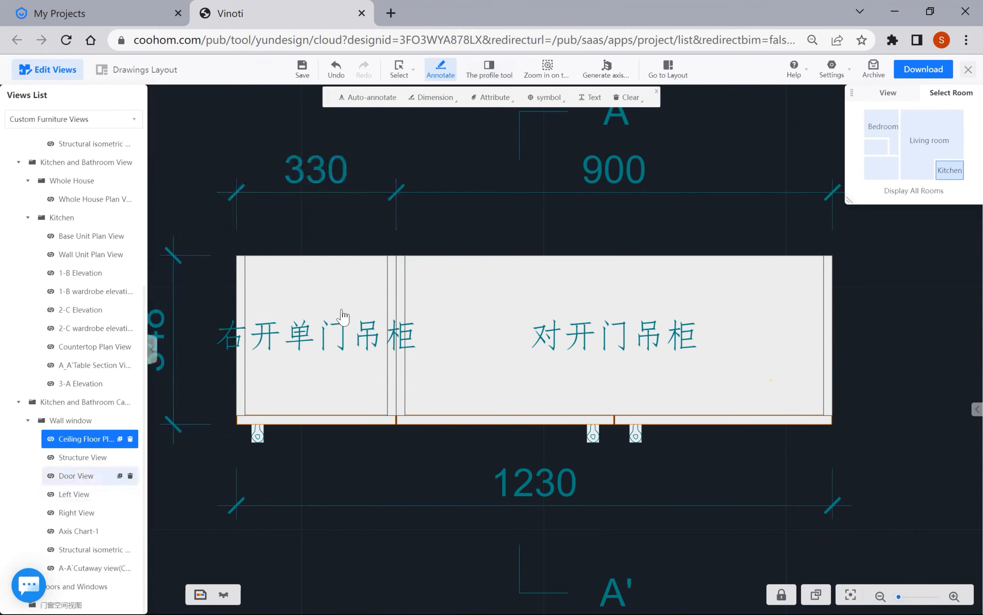
left_click(87, 568)
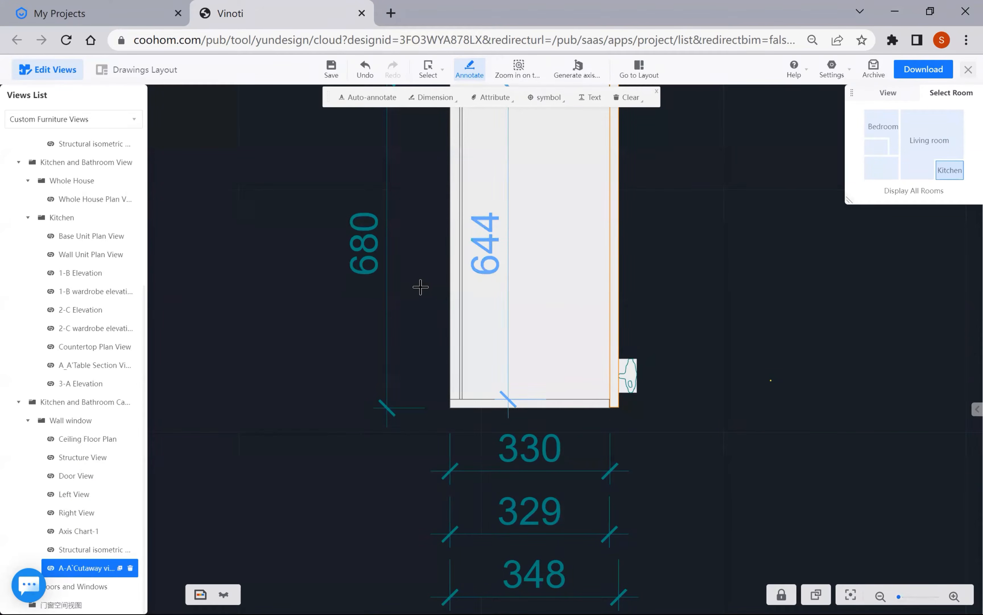
scroll(342, 397, "down", 1)
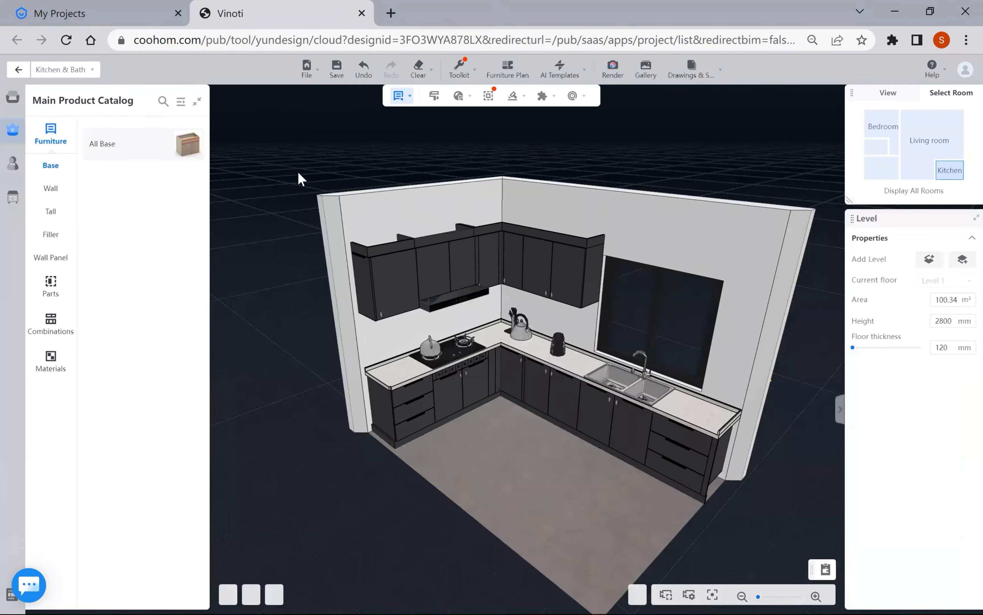
- Look through the Kitchen & Bath tool's public catalog of base cabinets, and return to the main design workspace
left_click(61, 70)
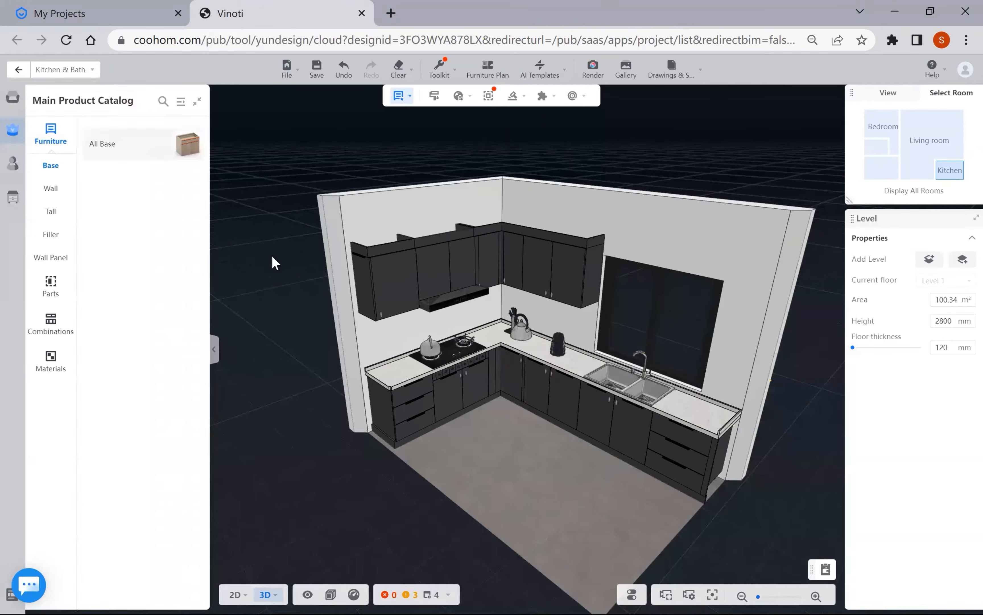
left_click(12, 98)
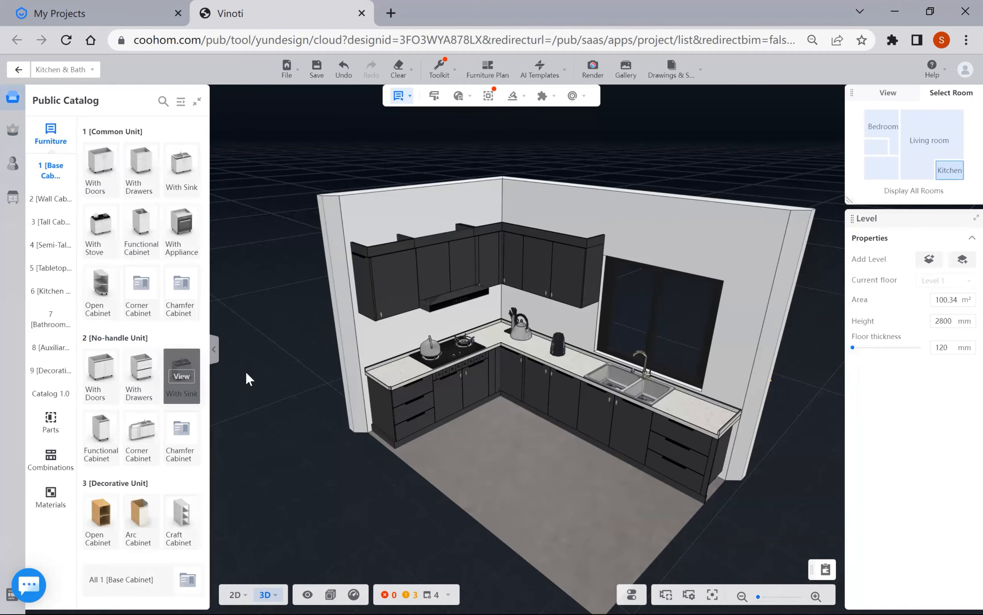
left_click_drag(542, 439, 540, 393)
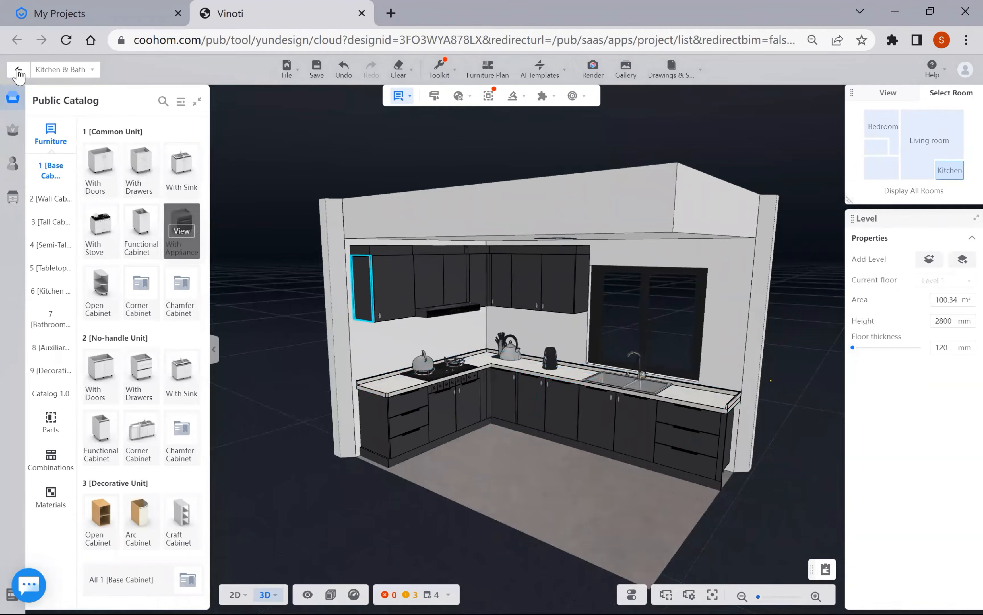
key("Escape")
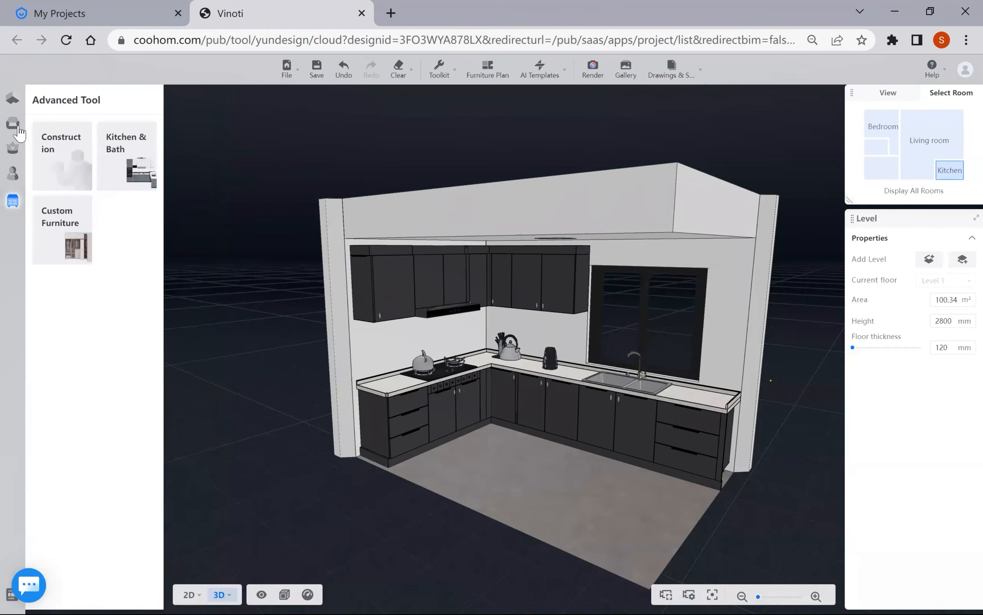
- Place a dark grey double-door refrigerator from the public library's appliances in the 2D floor view, against the kitchen wall opposite the stove
left_click(16, 126)
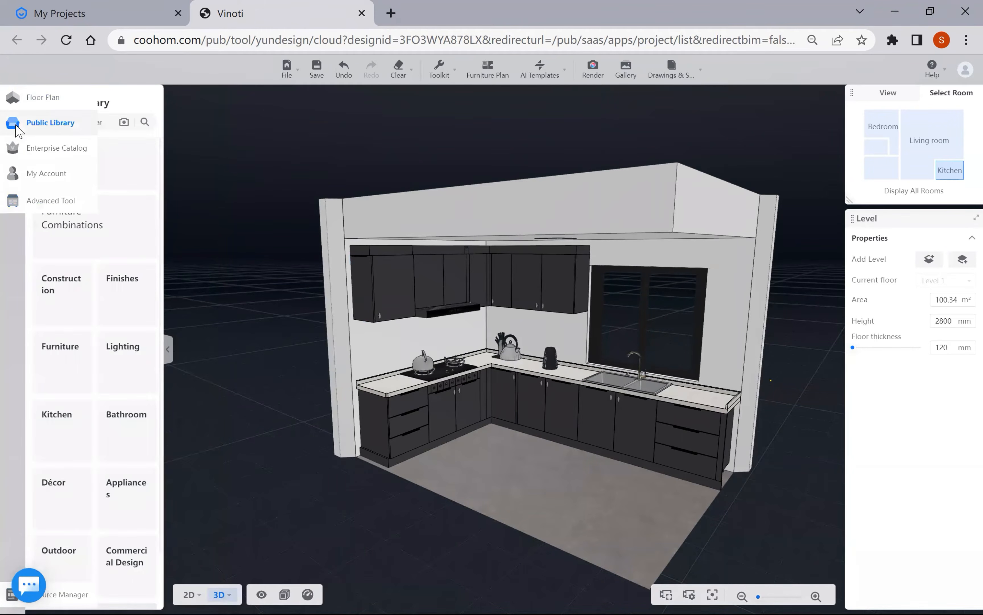
scroll(61, 315, "down", 2)
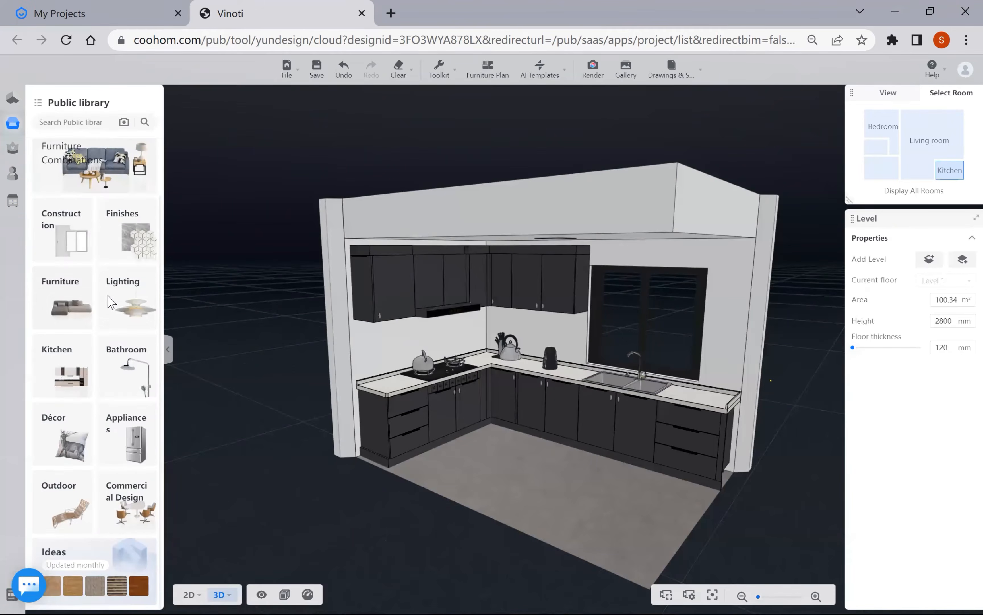
left_click(107, 450)
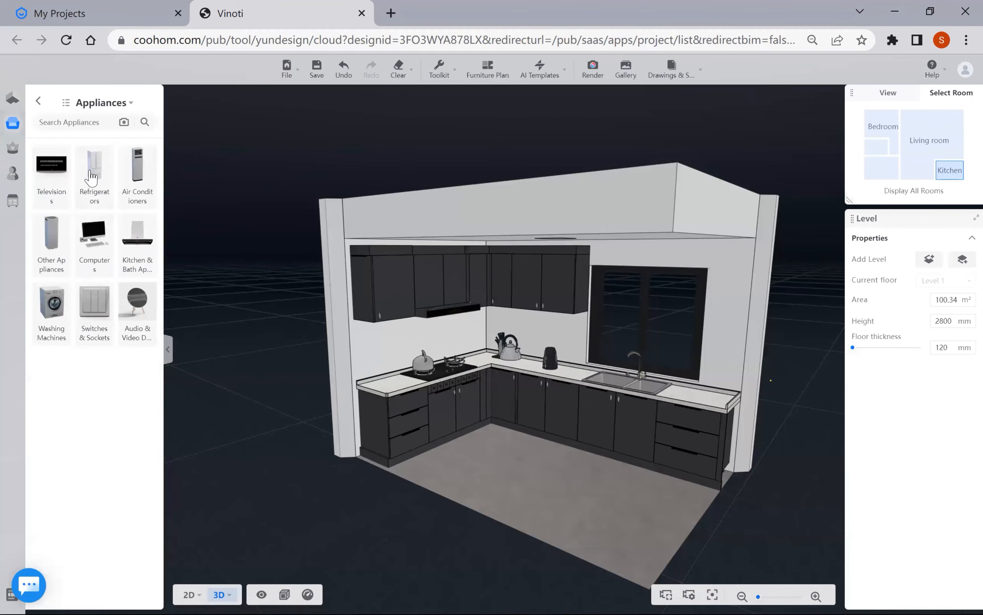
left_click_drag(105, 191, 520, 411)
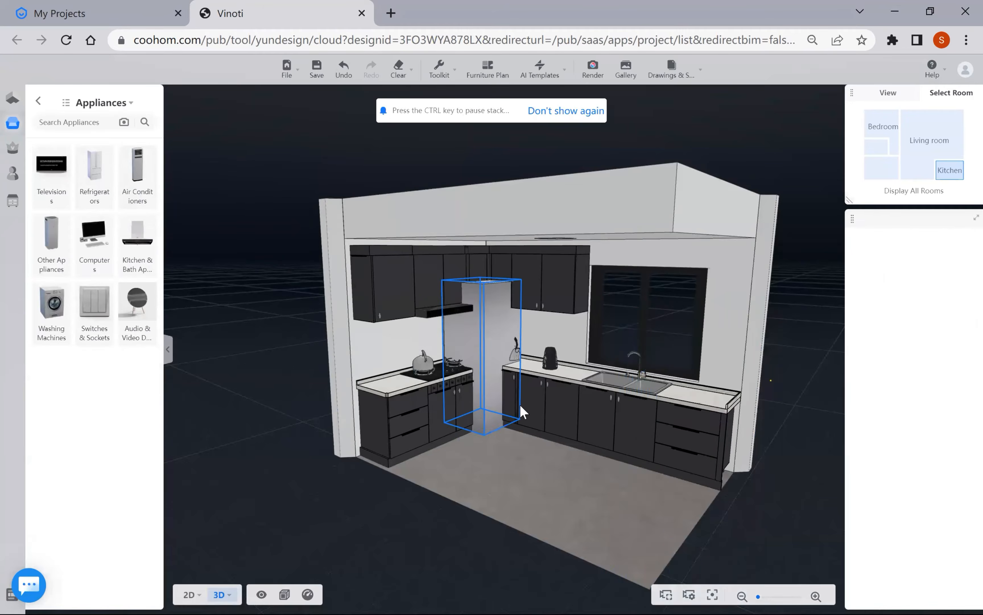
left_click_drag(630, 447, 313, 596)
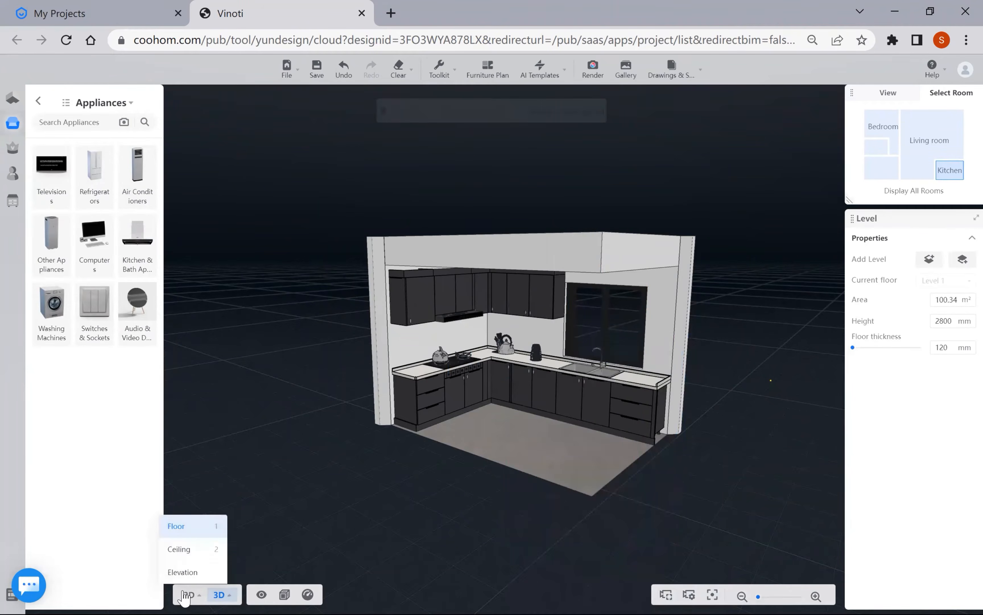
scroll(515, 495, "down", 5)
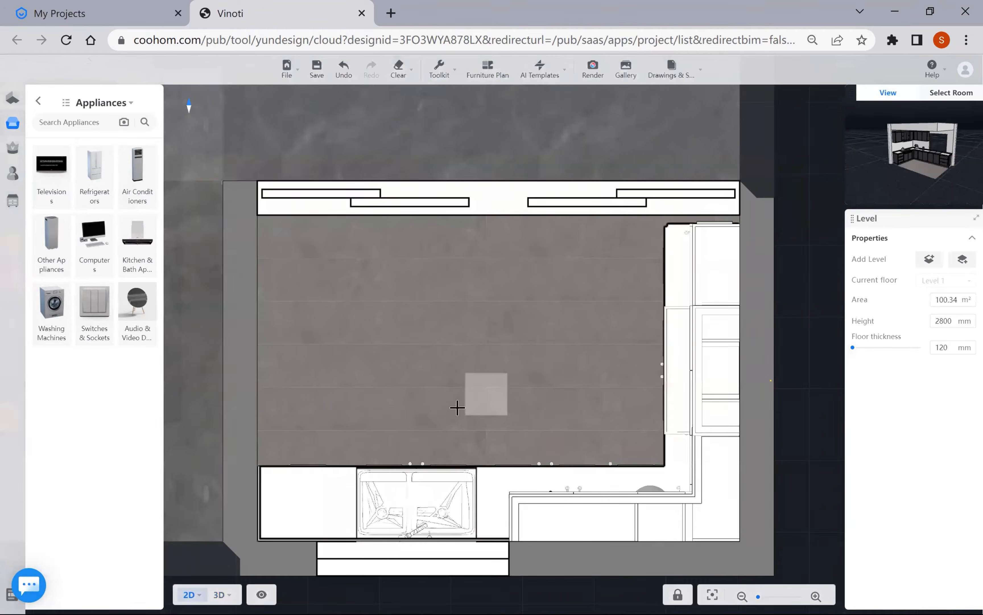
left_click(98, 175)
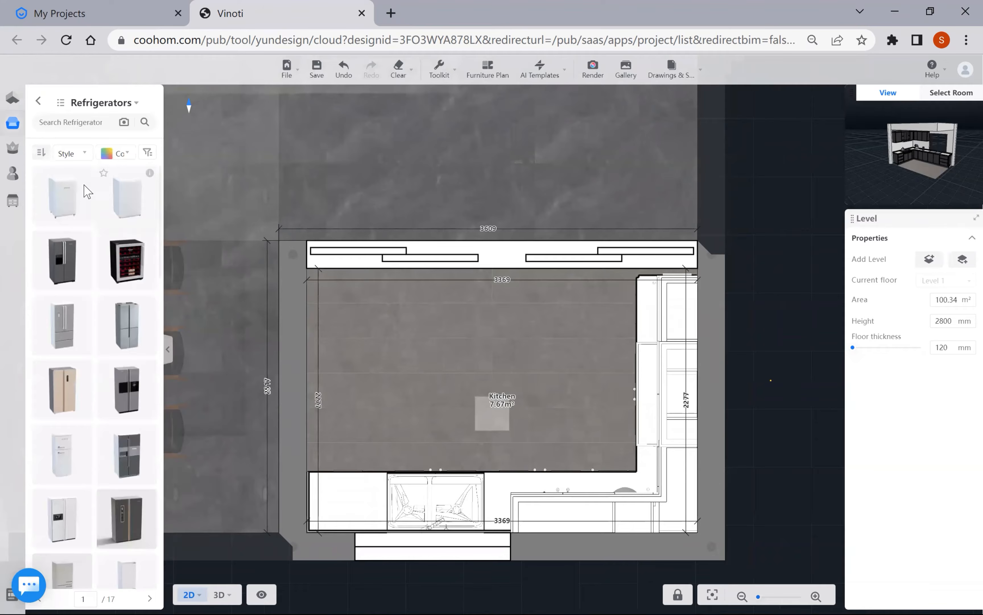
left_click_drag(68, 276, 346, 358)
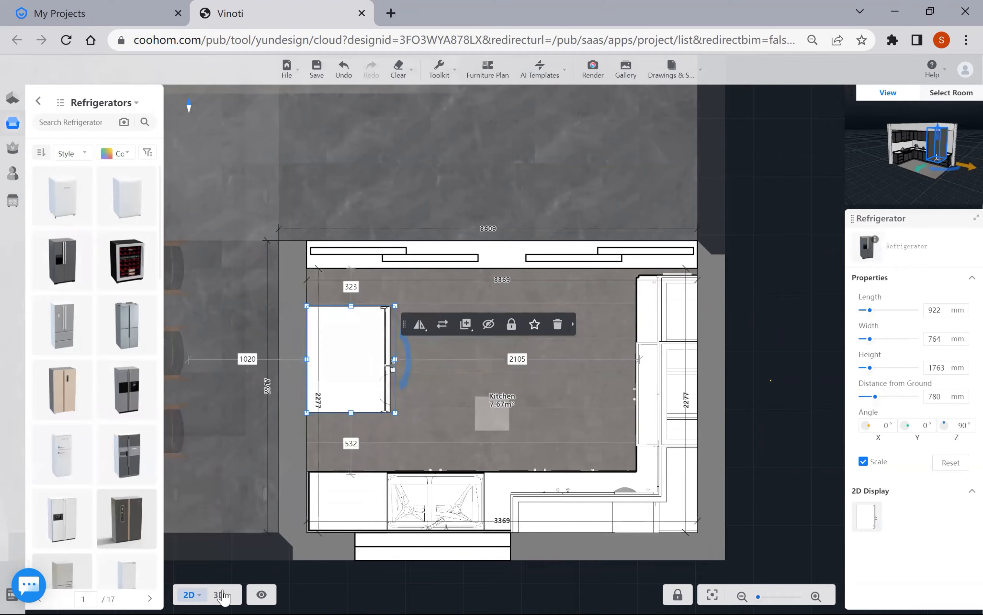
- Set the refrigerator's distance from ground to 0 mm in the 3D view and check its placement in the kitchen
key("3")
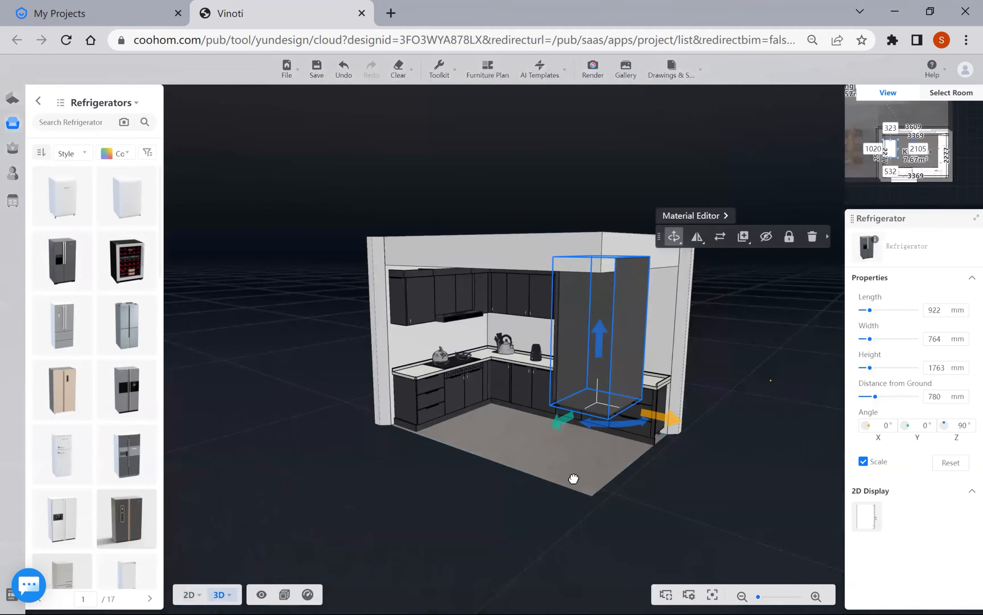
left_click_drag(573, 479, 647, 417)
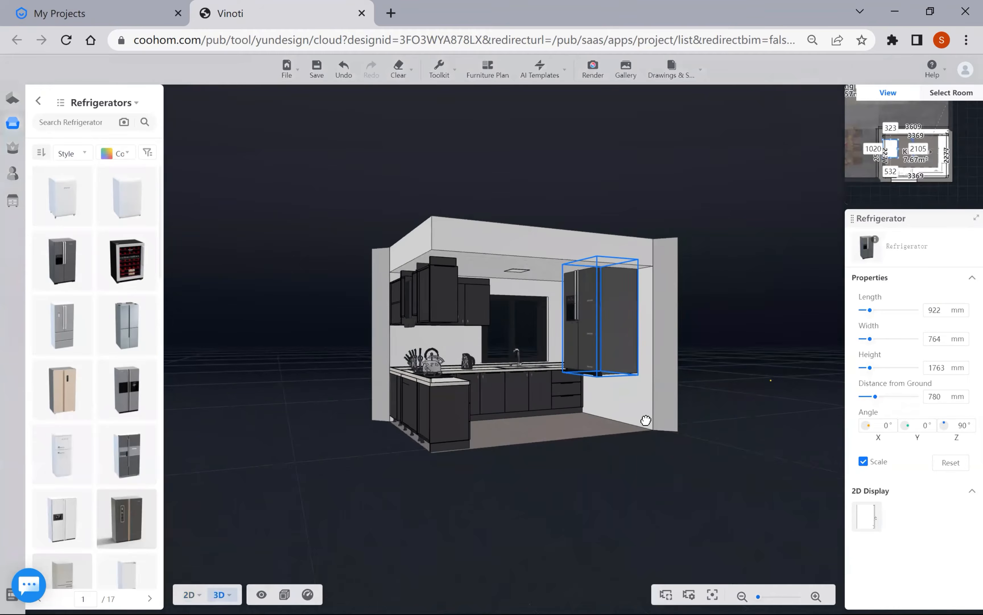
left_click(943, 397)
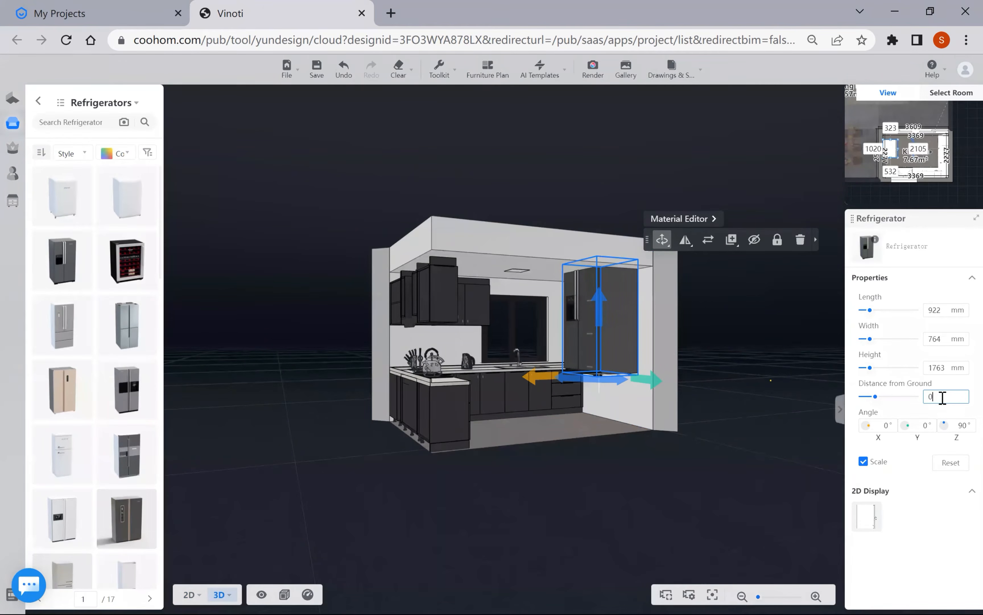
key("Return")
left_click_drag(658, 507, 594, 493)
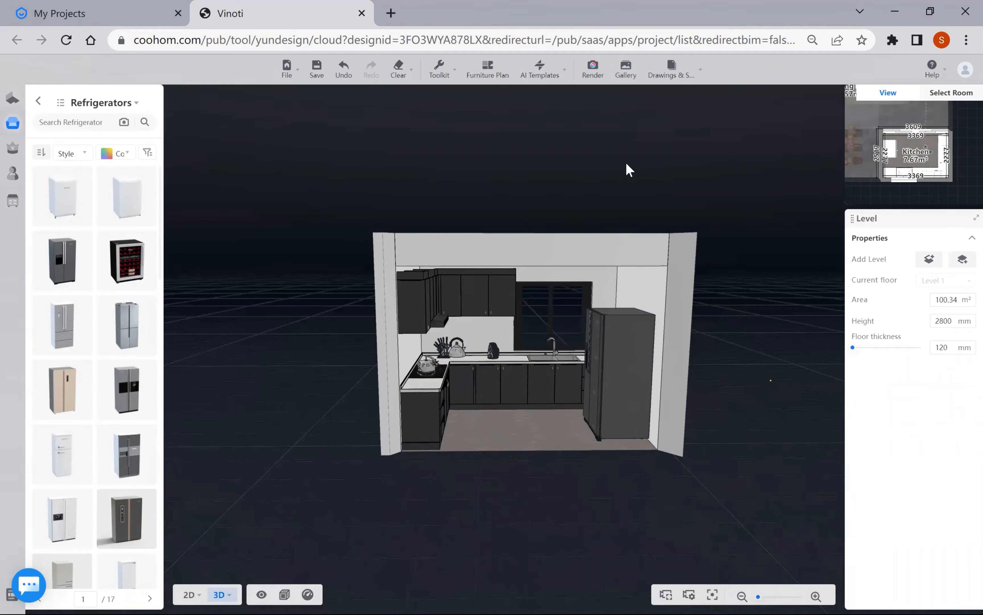
- Open the project's construction drawings and look over the full list of views
left_click(672, 69)
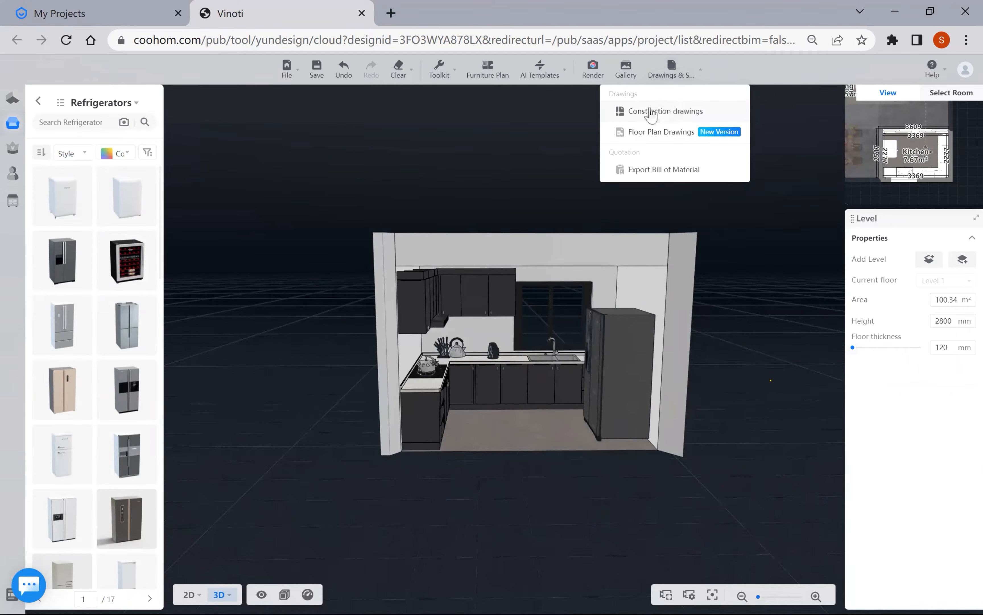
left_click(686, 109)
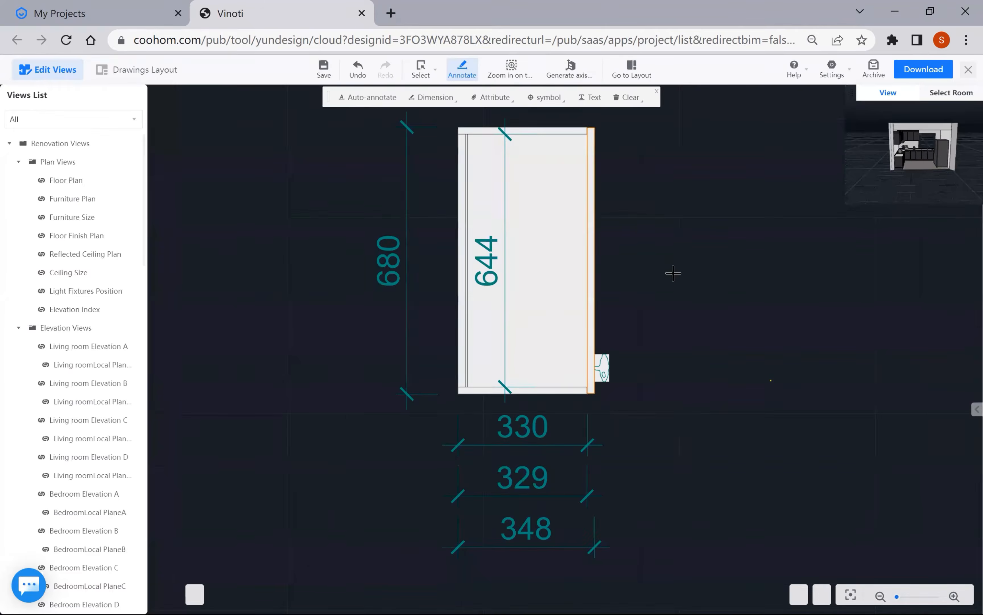
scroll(88, 286, "down", 10)
scroll(96, 271, "up", 10)
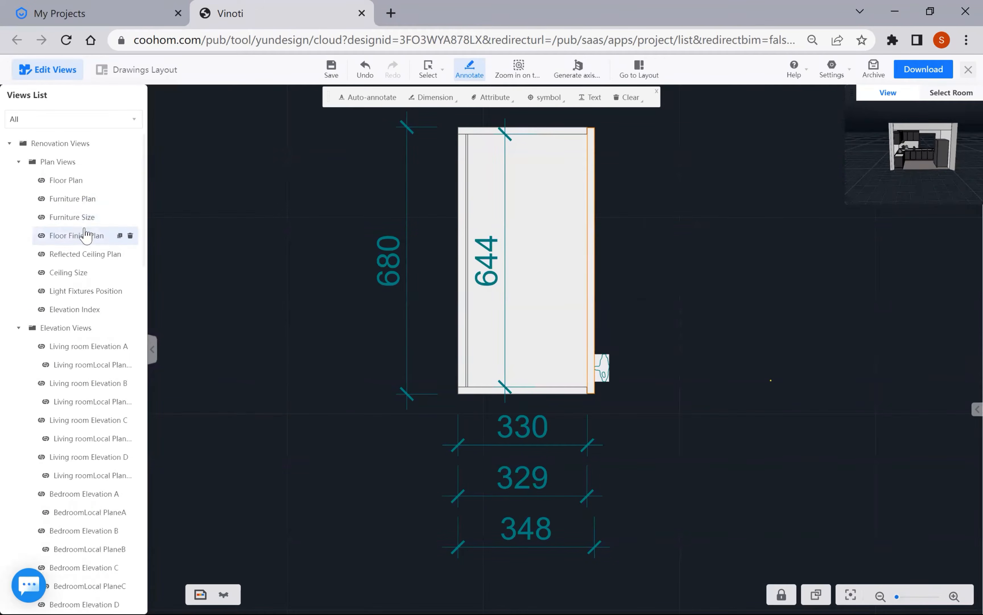
- Review the Floor Plan and Furniture Plan drawings, checking wall dimensions, room labels and the kitchen furniture layout
left_click(67, 183)
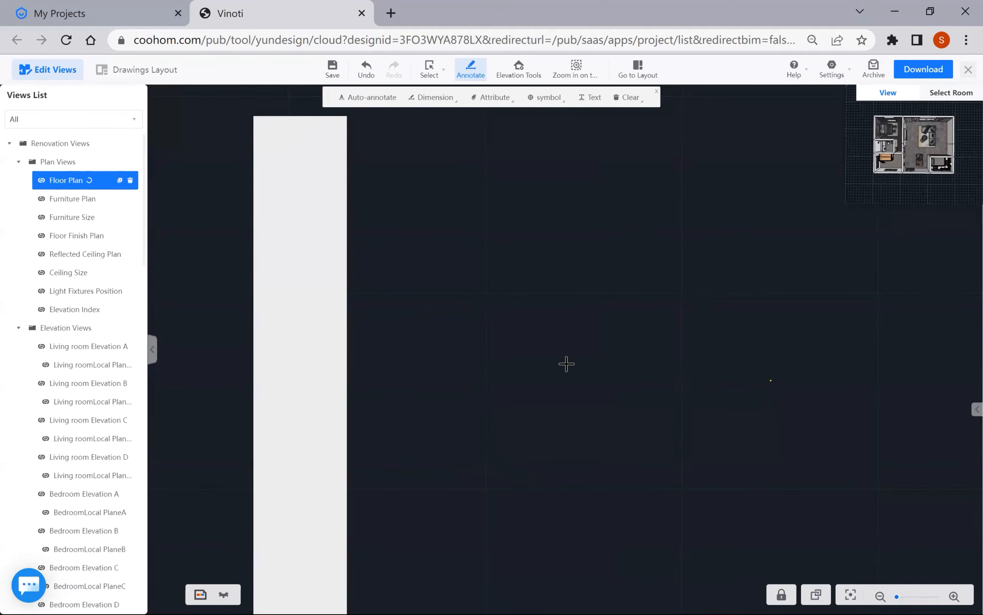
scroll(530, 338, "down", 9)
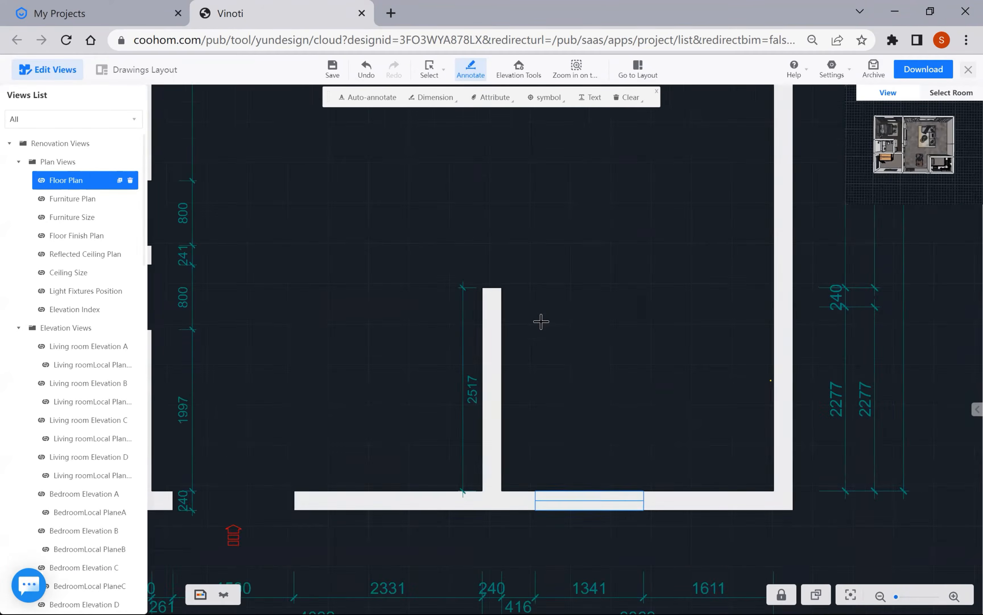
scroll(541, 321, "down", 5)
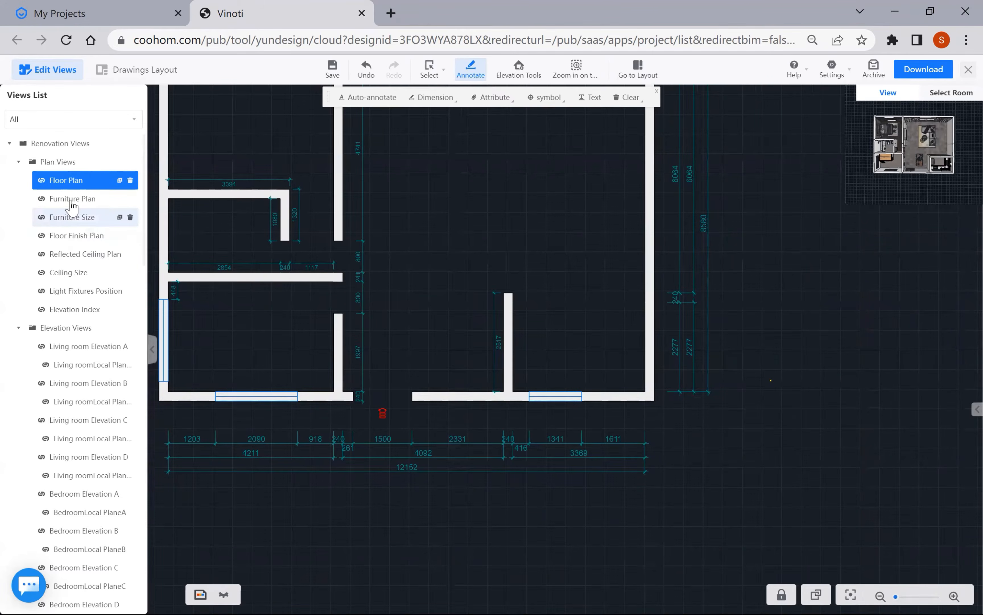
left_click(72, 209)
left_click(74, 200)
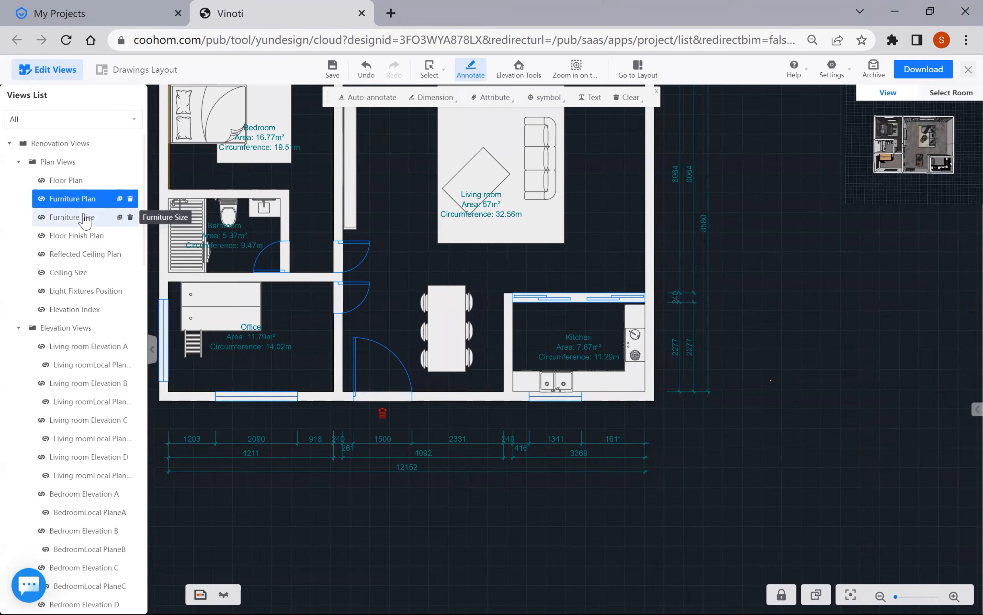
left_click(85, 216)
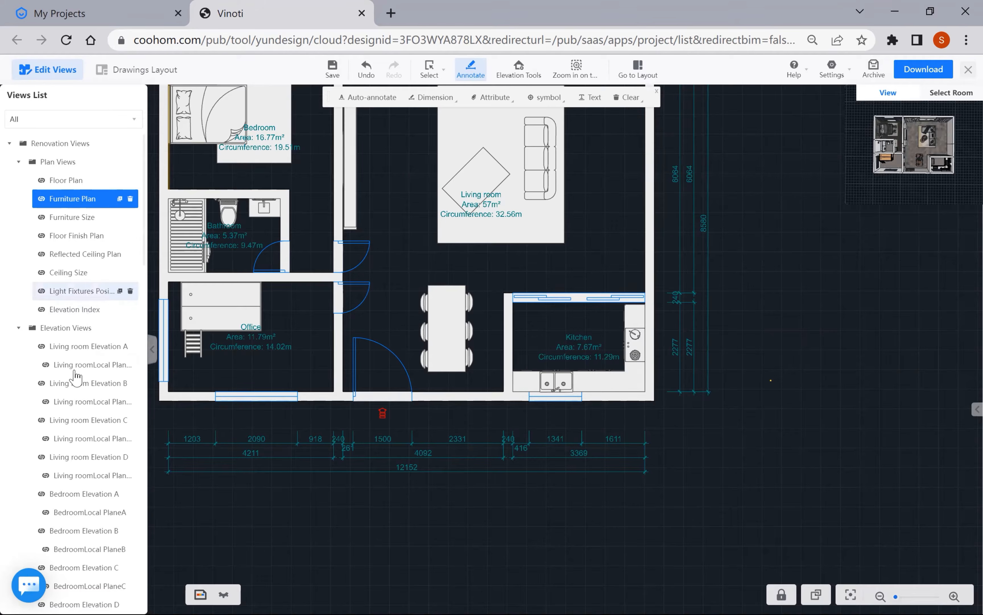
scroll(548, 353, "up", 2)
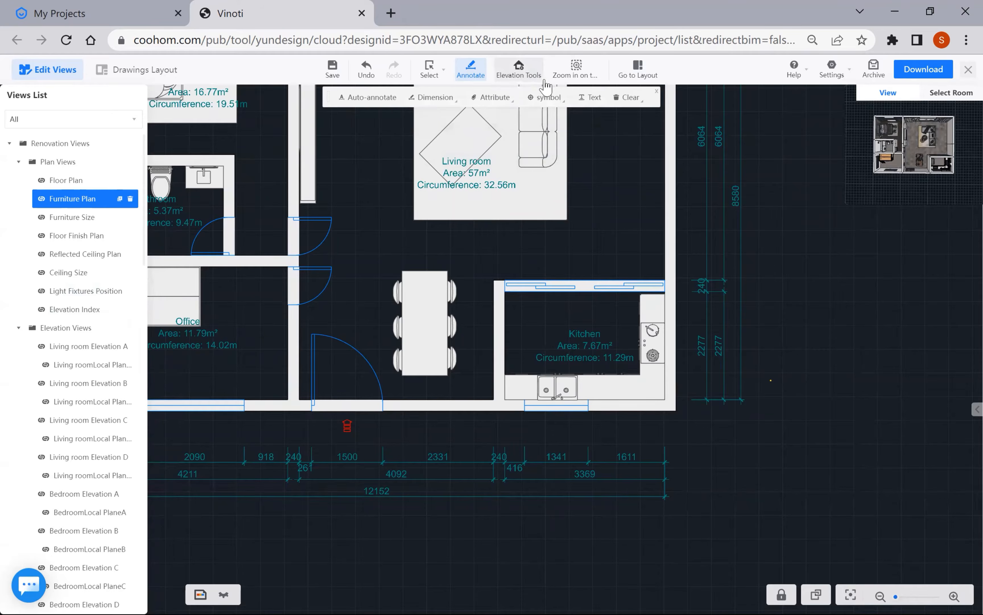
- Open the Elevation Tools and examine the elevation index symbols in the kitchen and the surrounding rooms
left_click(526, 77)
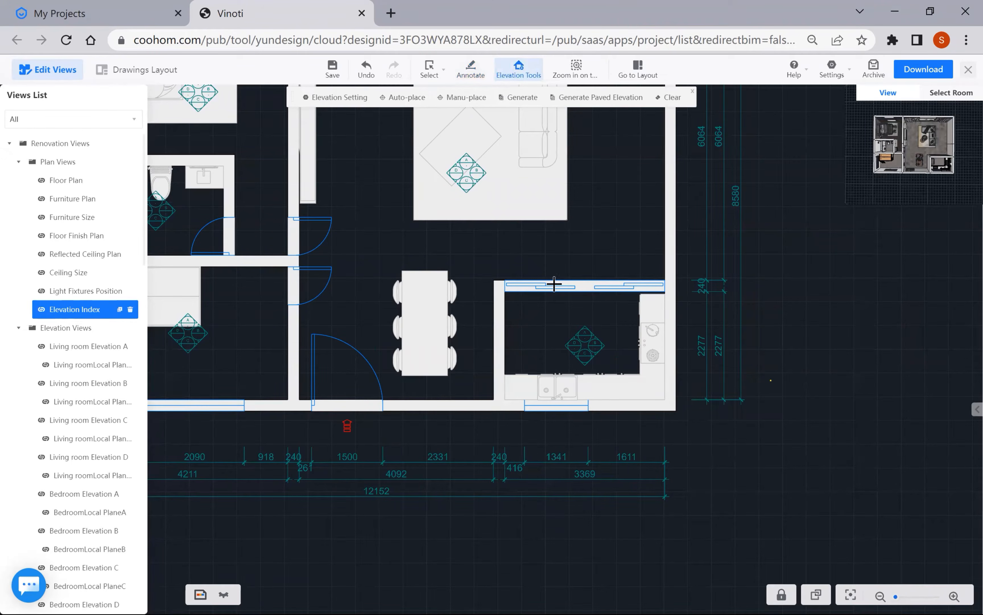
scroll(564, 340, "up", 2)
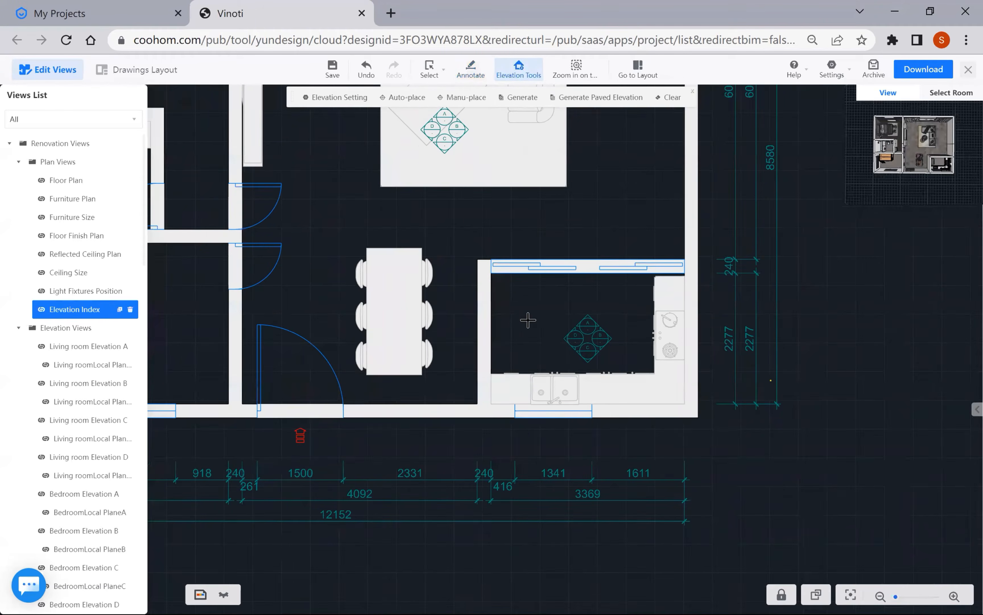
scroll(577, 336, "up", 3)
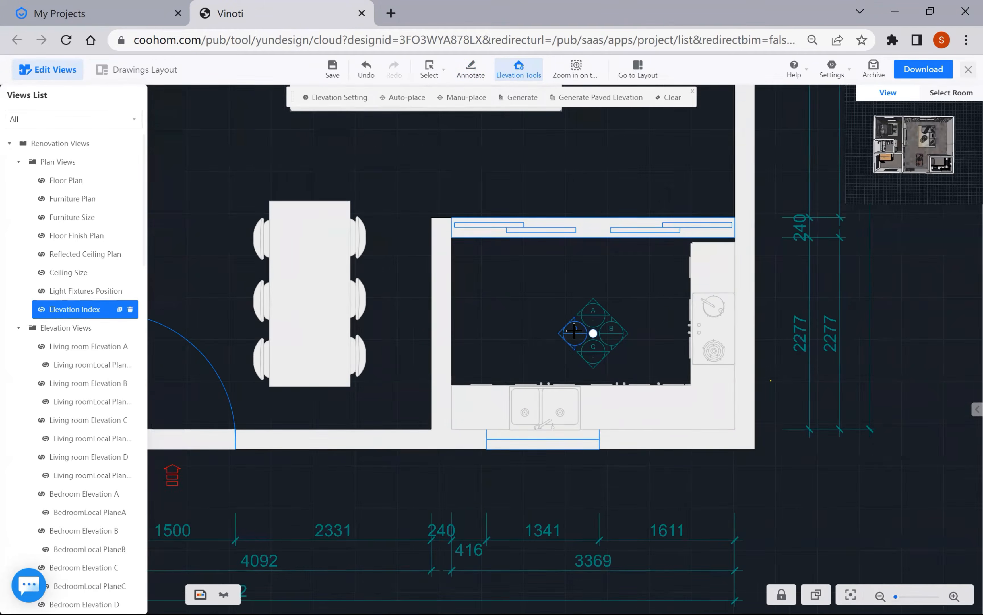
scroll(574, 333, "up", 1)
scroll(595, 349, "down", 5)
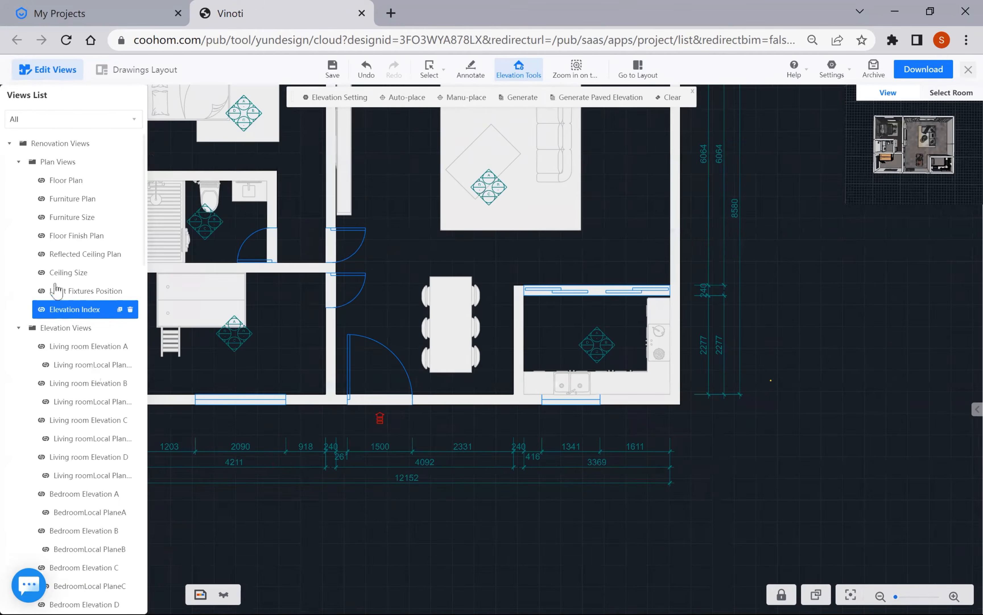
- Open the Kitchen Elevation D drawing and examine the refrigerator and cabinets on that wall
scroll(71, 248, "down", 8)
scroll(77, 427, "down", 6)
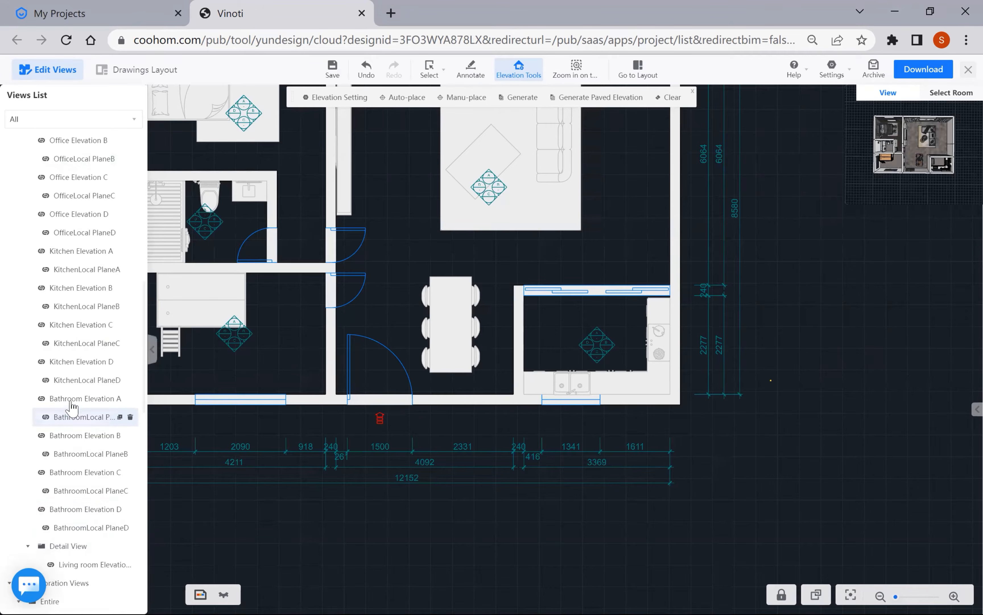
left_click(82, 361)
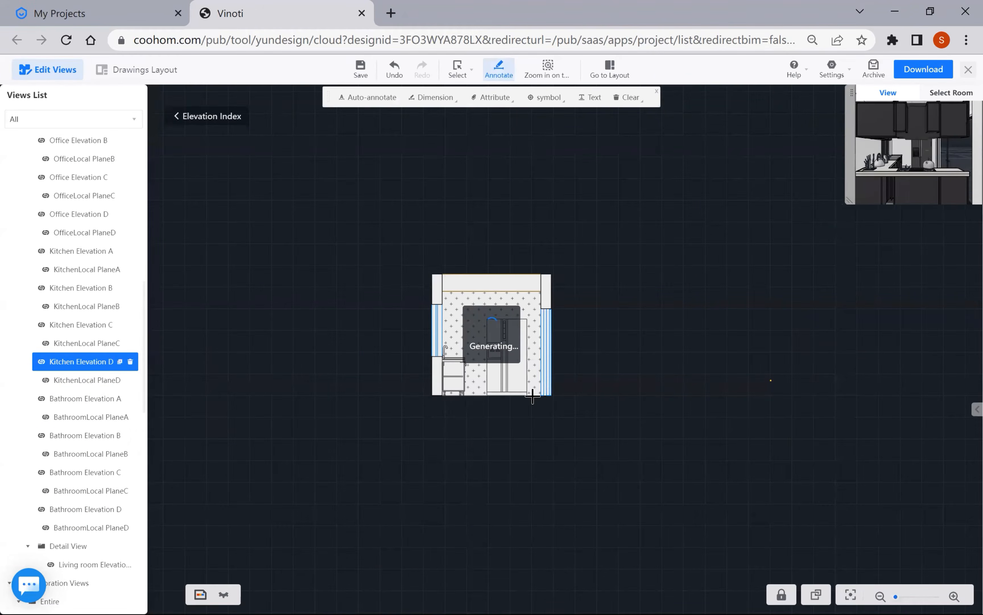
scroll(528, 402, "up", 3)
scroll(577, 415, "down", 2)
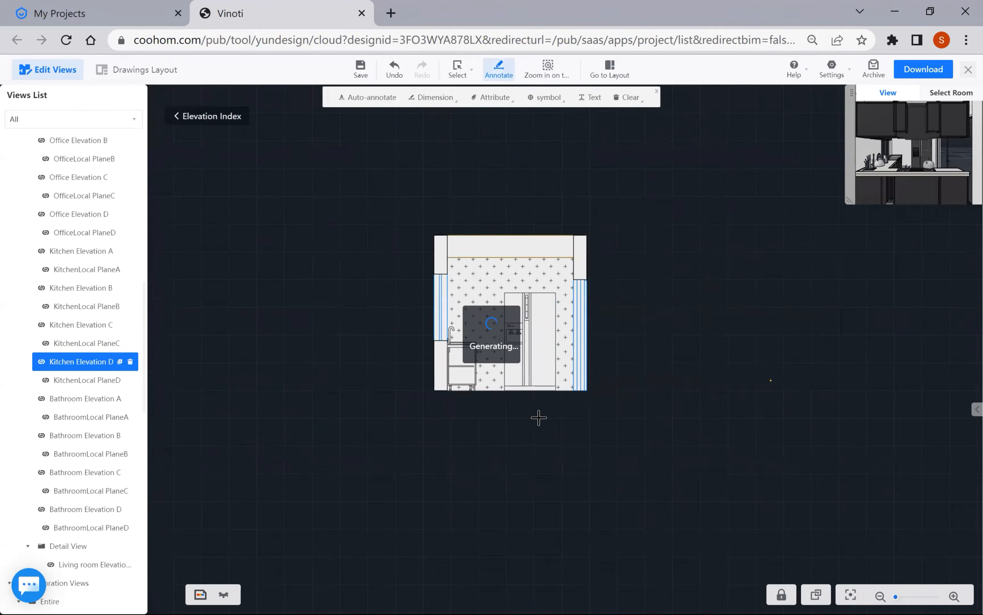
scroll(543, 366, "up", 2)
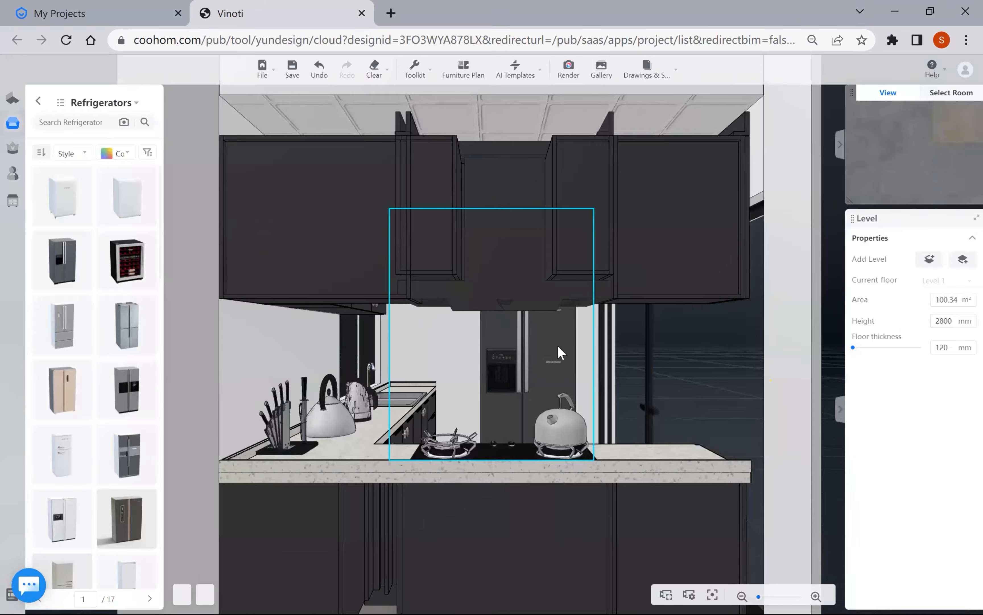
- View the whole kitchen from above in 3D and open the Kitchen & Bath advanced tool
scroll(655, 336, "down", 2)
scroll(658, 341, "down", 5)
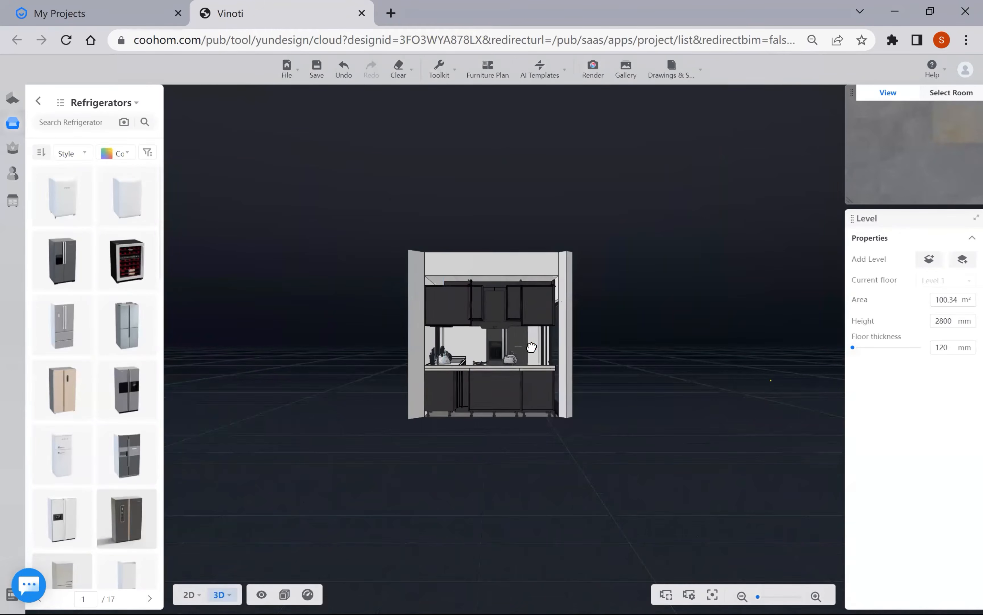
left_click_drag(532, 346, 516, 327)
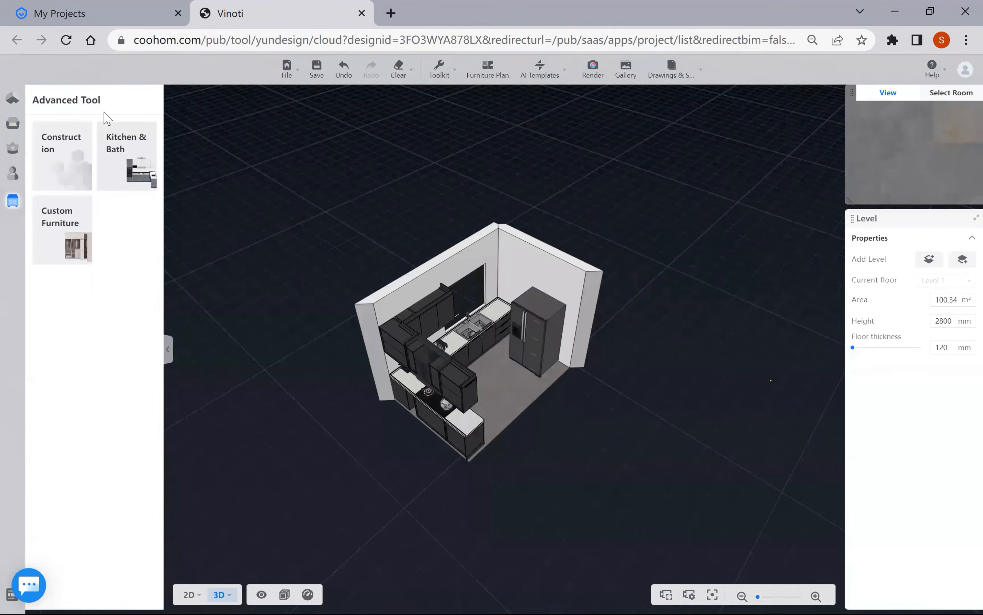
left_click(124, 142)
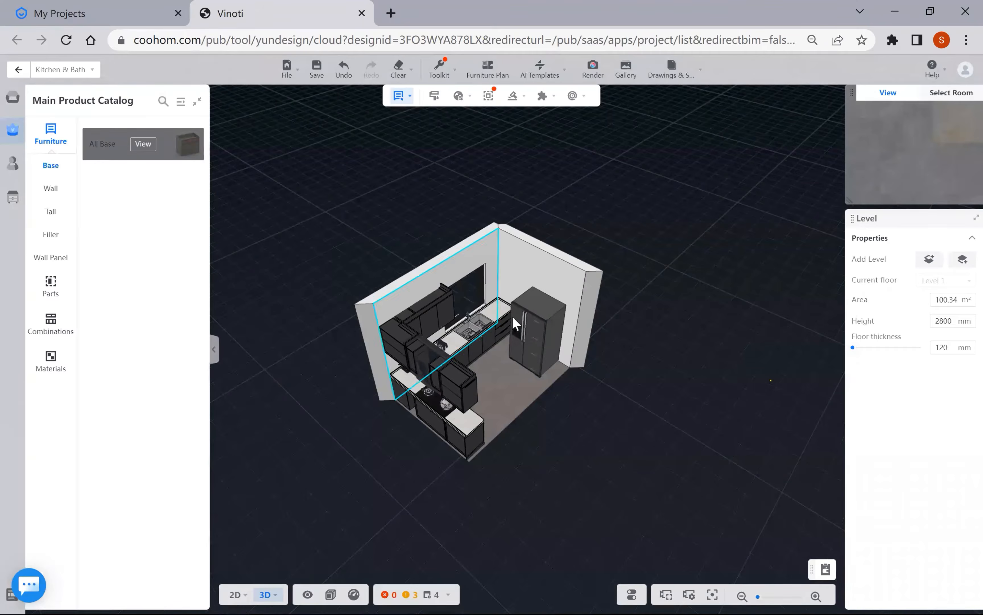
- Open the Kitchen & Bath drawings workspace and examine the kitchen cabinets in it from several angles
left_click(664, 78)
mouse_move(685, 169)
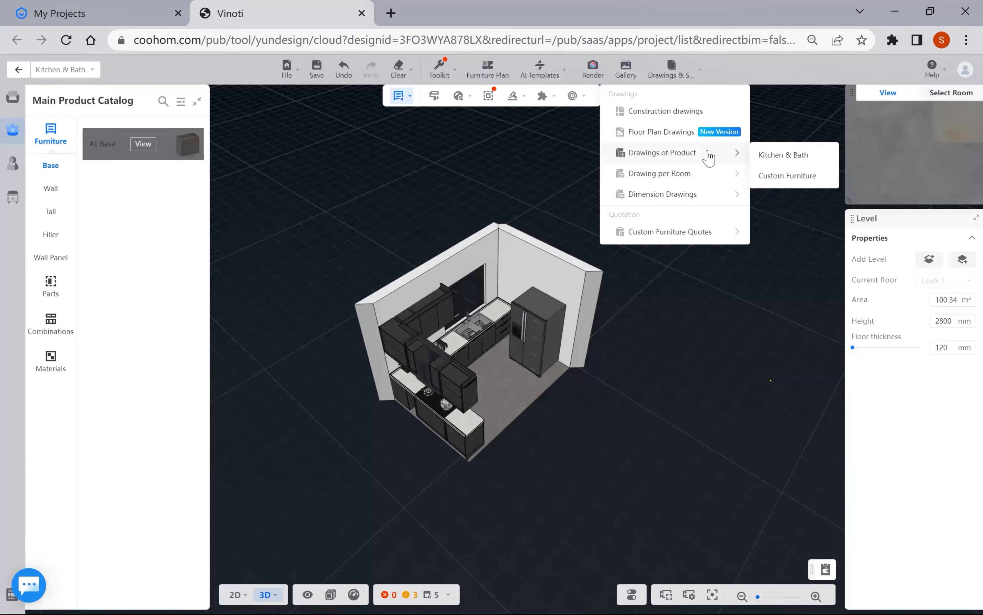
left_click(762, 177)
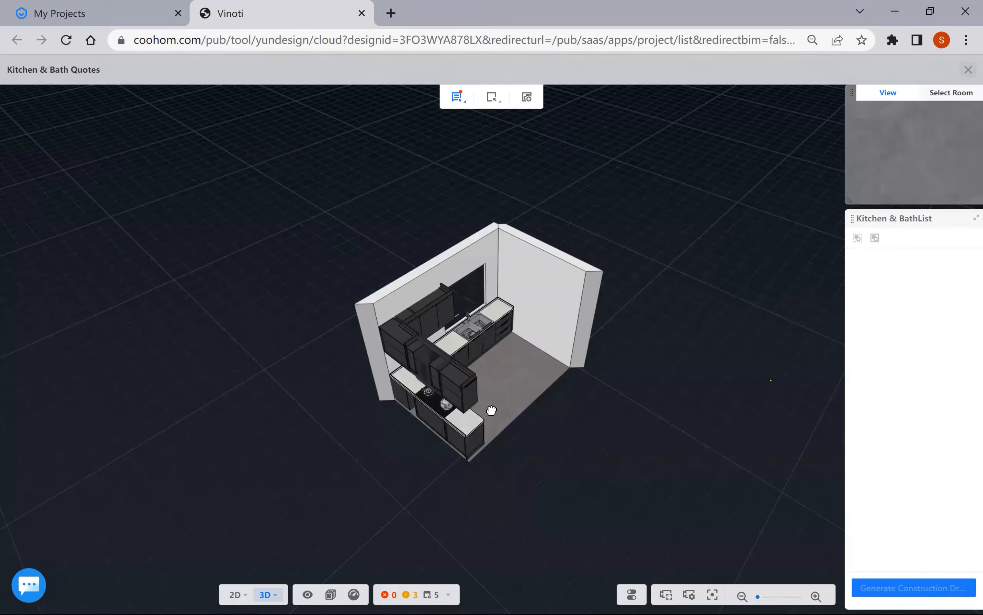
left_click_drag(492, 411, 554, 363)
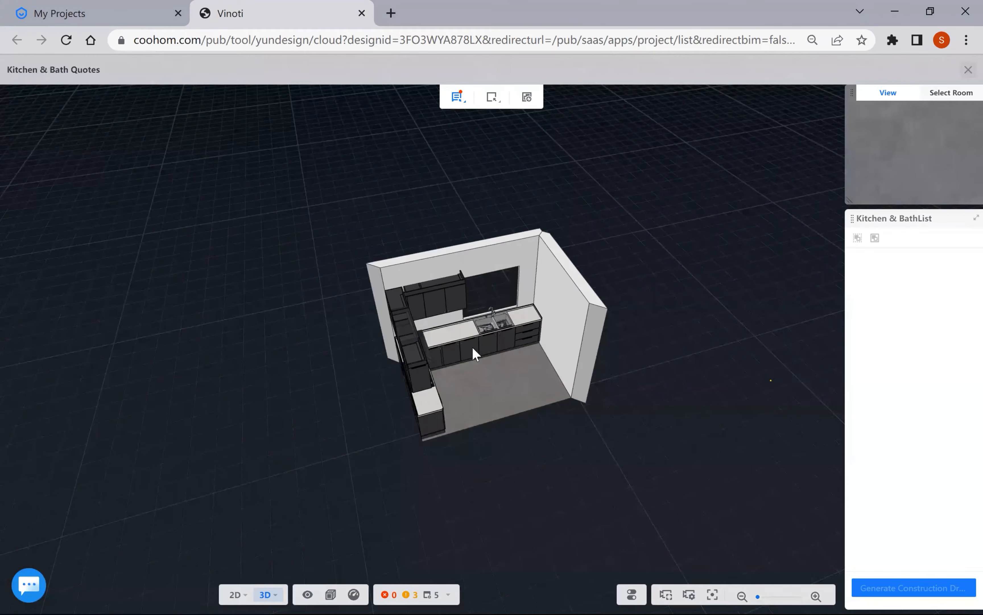
mouse_move(472, 348)
left_mouse_down()
mouse_move(446, 321)
mouse_move(464, 367)
mouse_move(480, 331)
left_mouse_up()
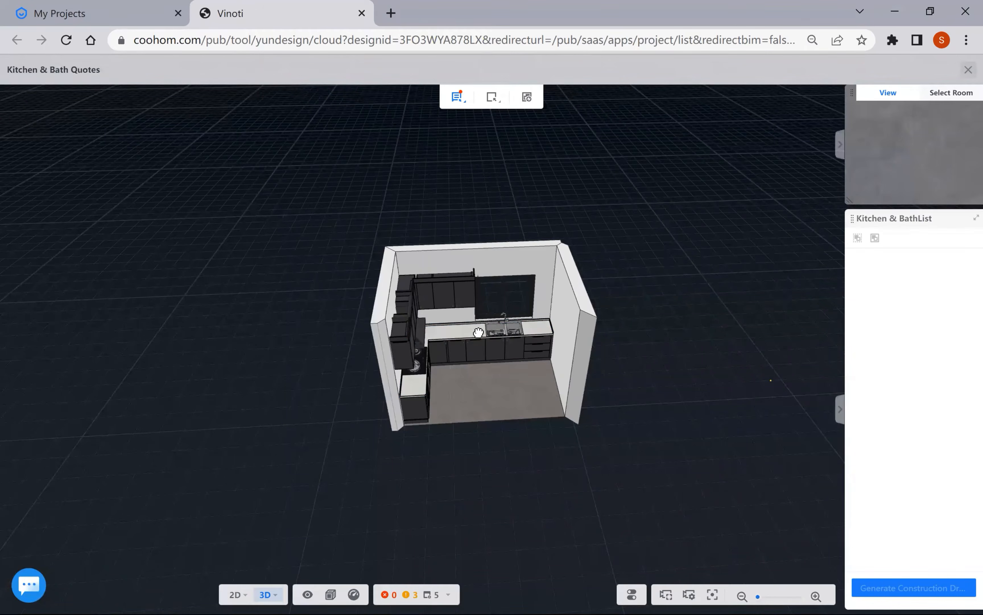
- Inspect the kitchen in the Kitchen & Bath 3D view, selecting a wall cabinet and the refrigerator and viewing them from several angles
left_click_drag(561, 449, 650, 290)
scroll(819, 153, "up", 3)
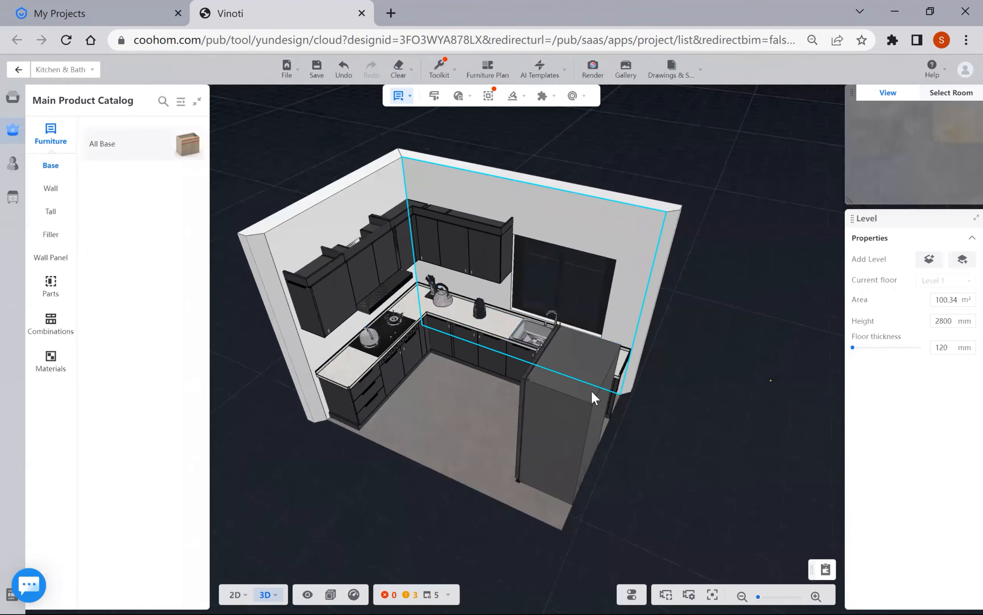
scroll(603, 348, "up", 3)
left_click(603, 347)
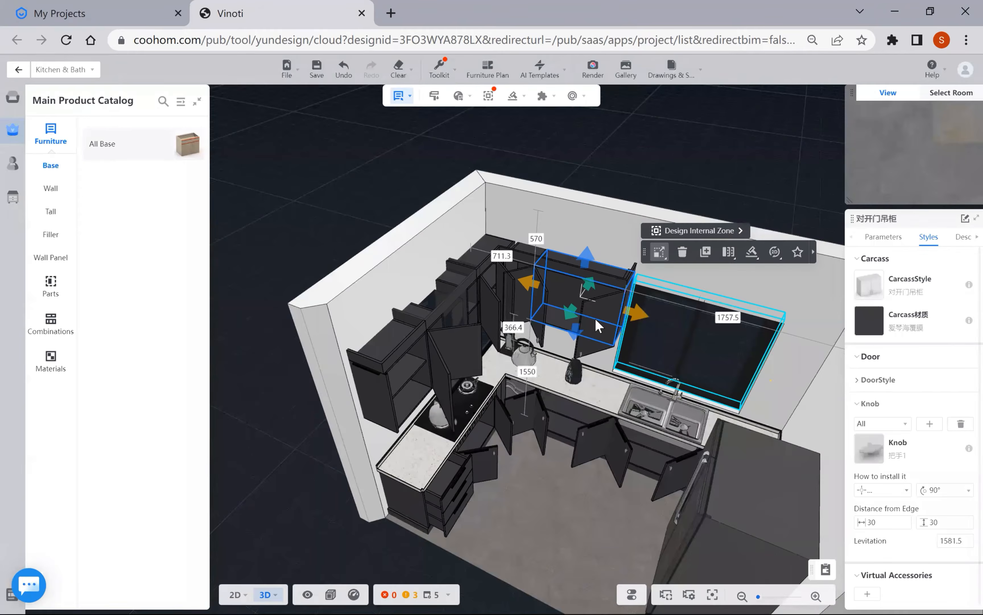
left_click_drag(649, 465, 612, 402)
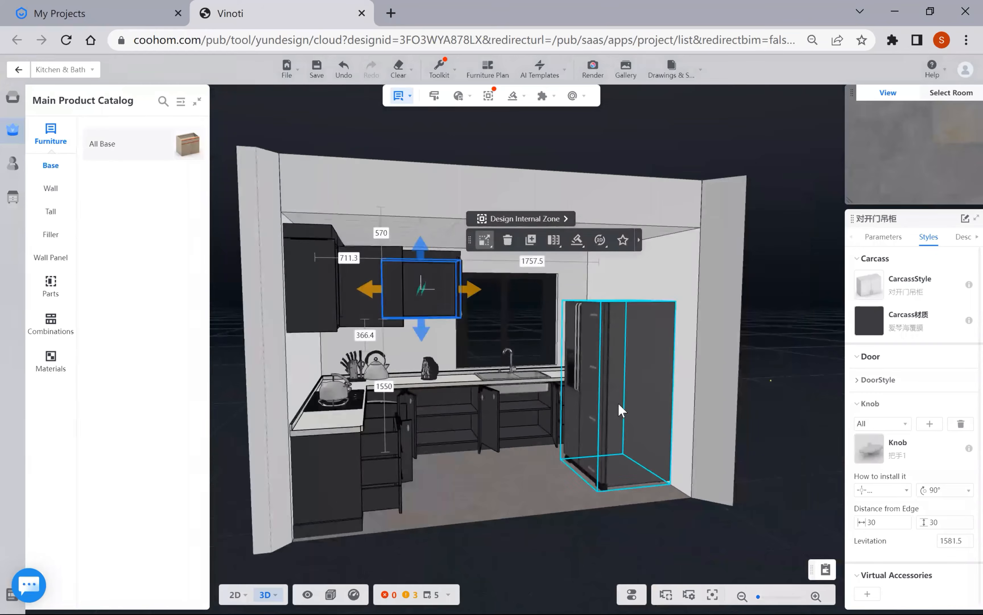
left_click(617, 407)
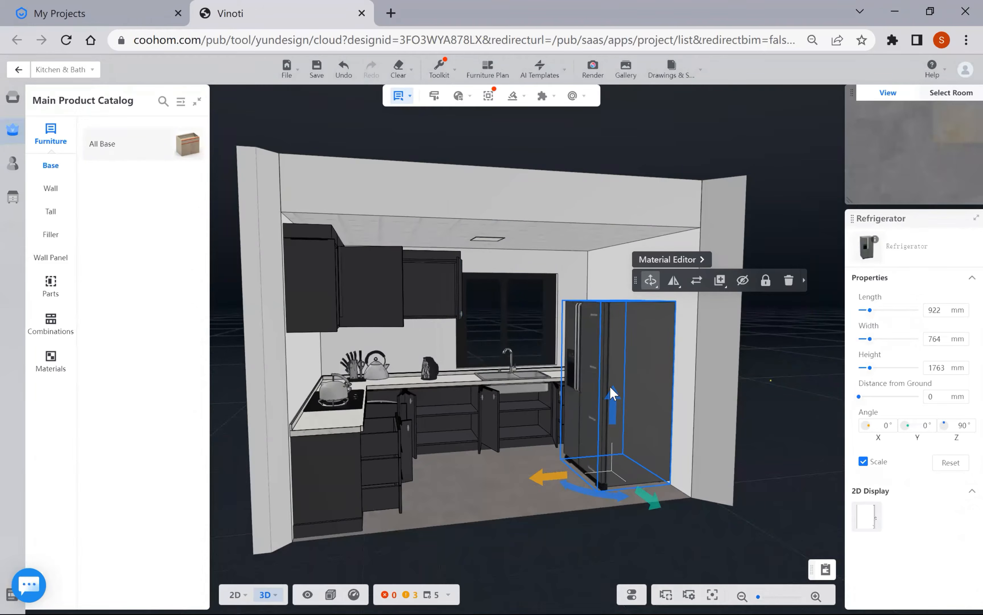
left_click_drag(559, 491, 604, 346)
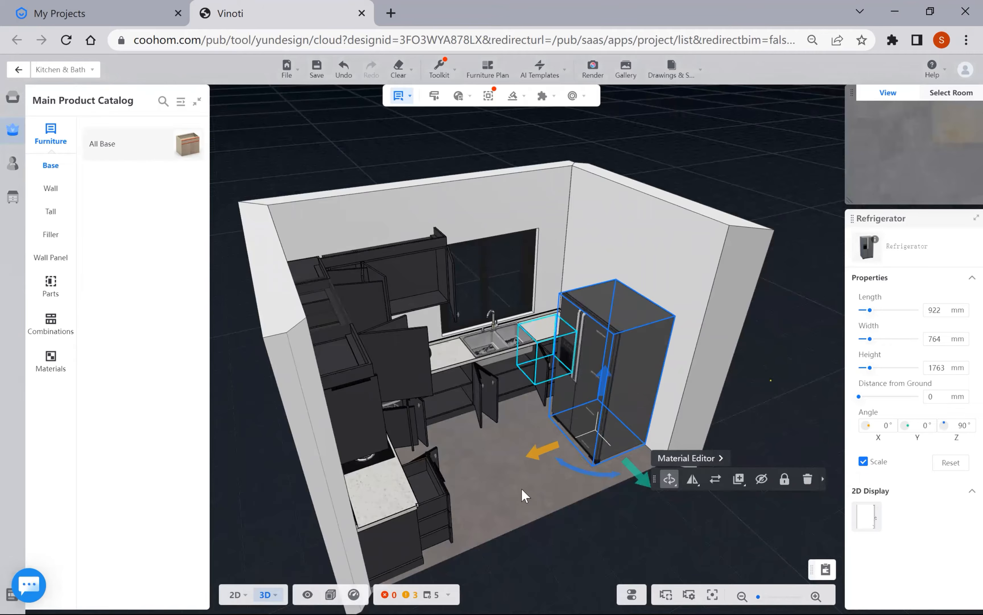
left_click_drag(409, 495, 627, 338)
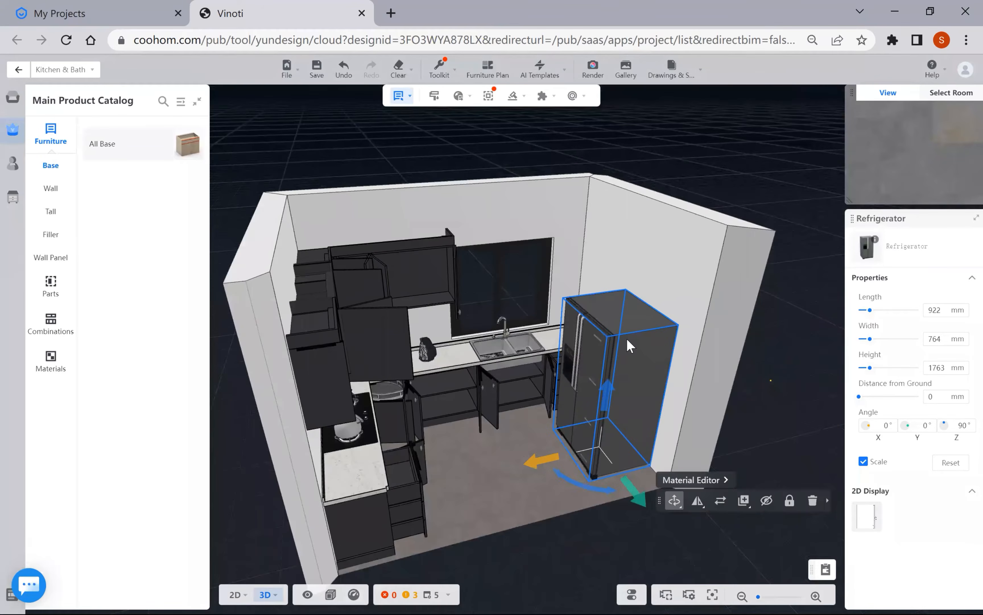
scroll(627, 338, "up", 1)
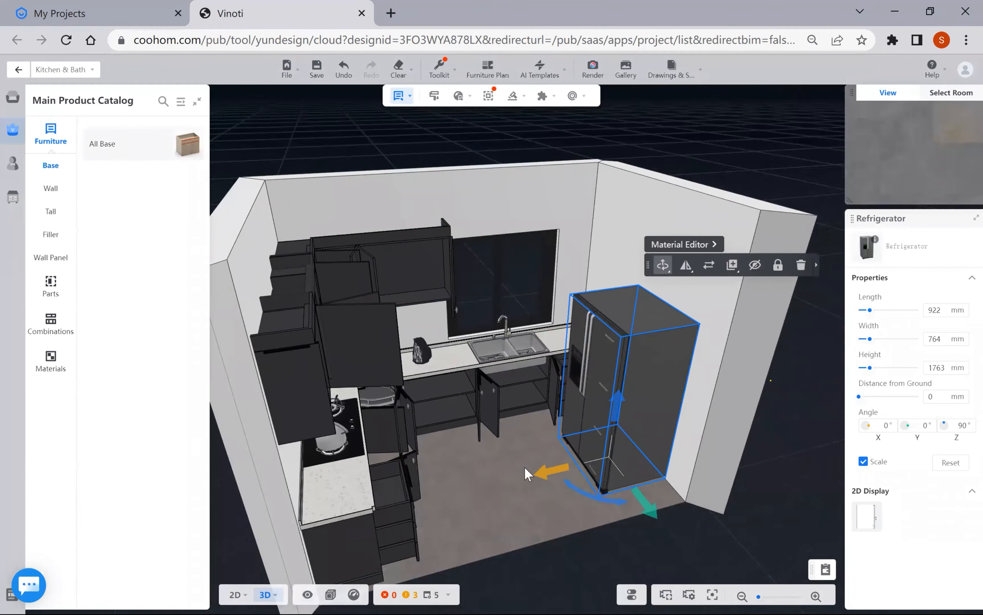
scroll(524, 473, "down", 5)
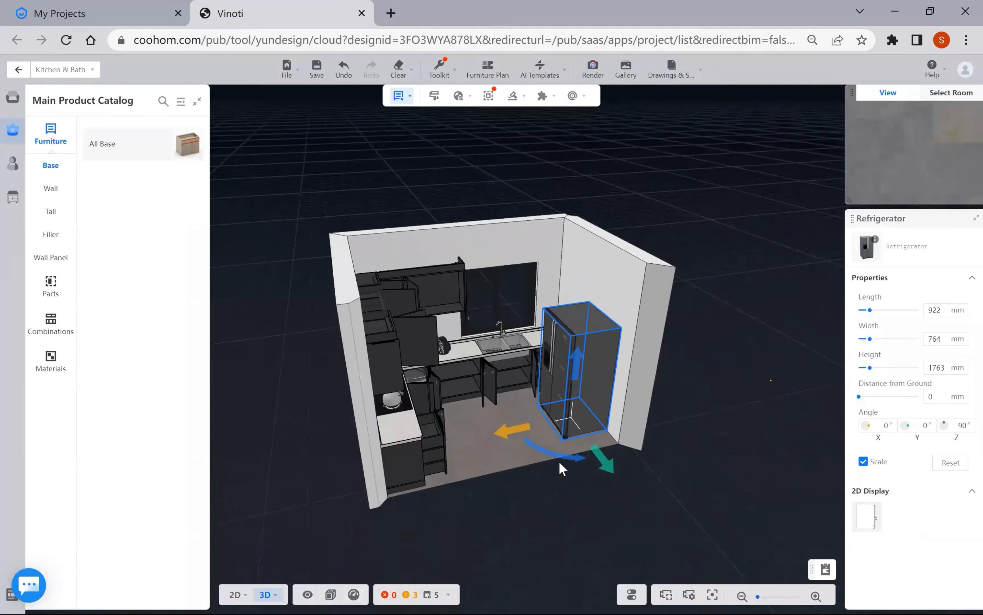
left_click_drag(562, 468, 489, 443)
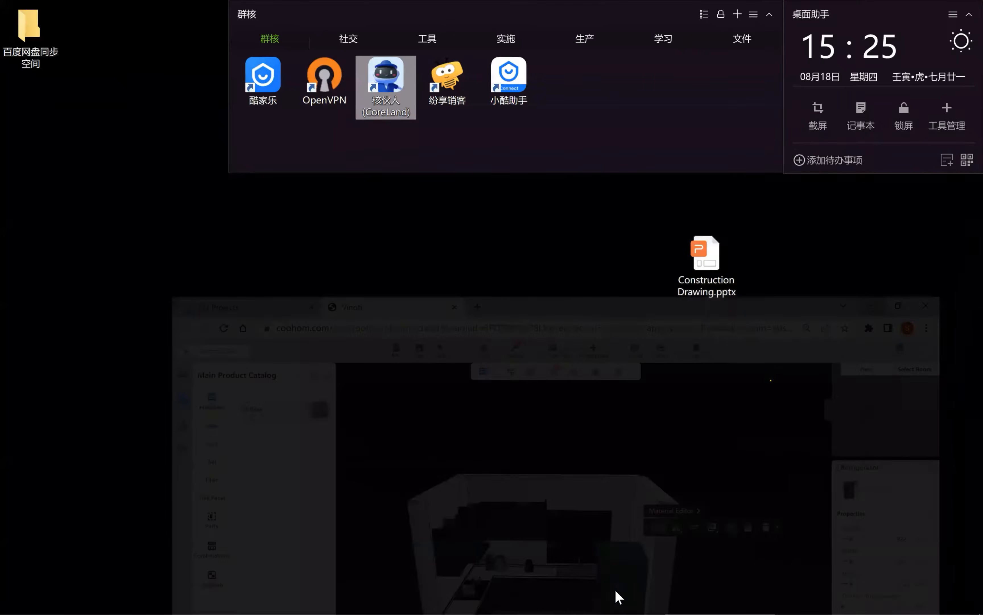
- Switch to the Construction Drawing presentation, look at its contents slide, and return to the Coohom project window
mouse_move(615, 591)
left_click(731, 522)
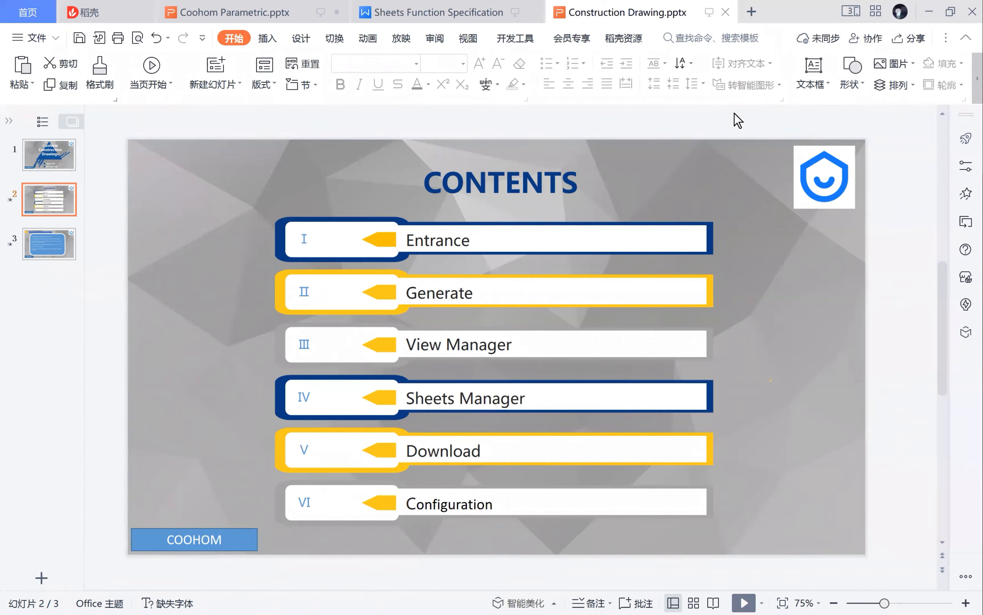
left_click(930, 12)
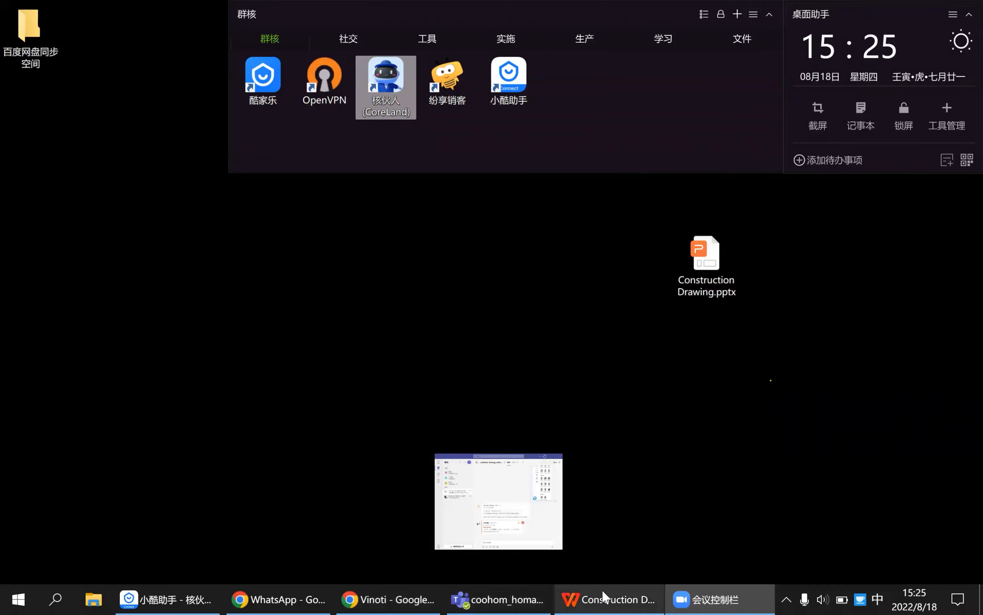
mouse_move(384, 591)
left_click(400, 544)
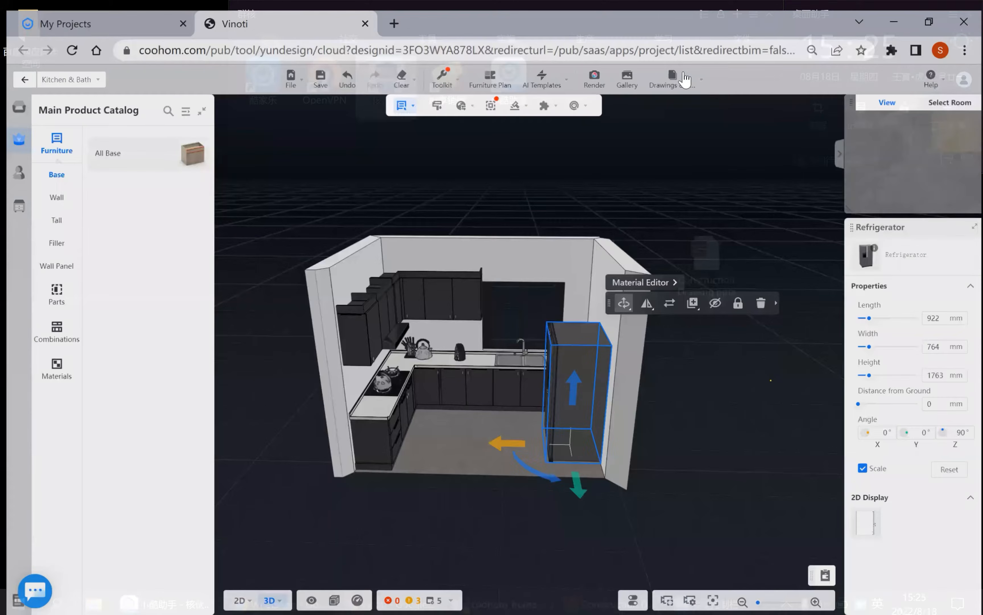
- Look over the available drawing types, including the Drawings of Product and Drawing per Room options
left_click(682, 75)
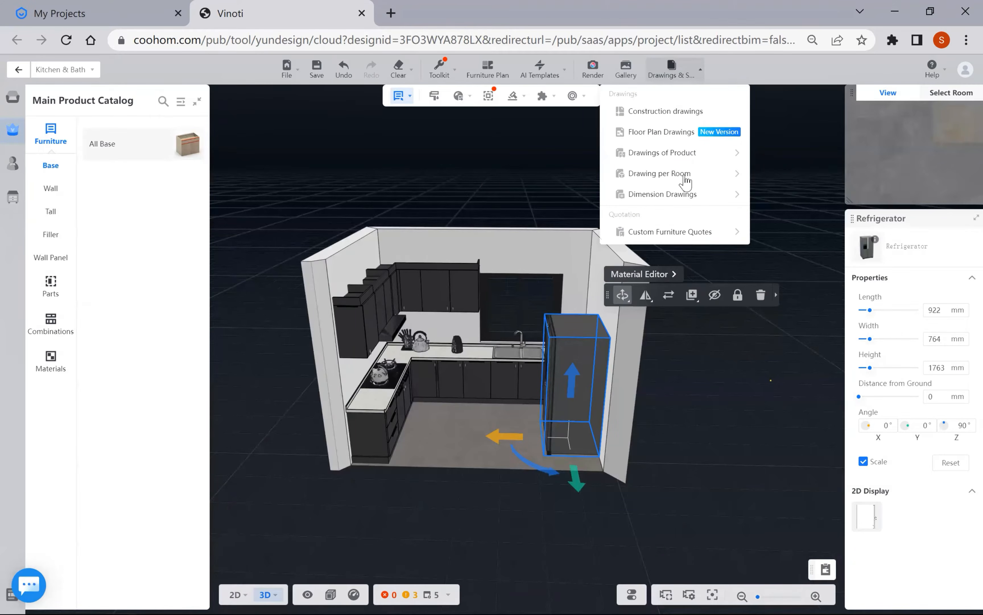
mouse_move(681, 159)
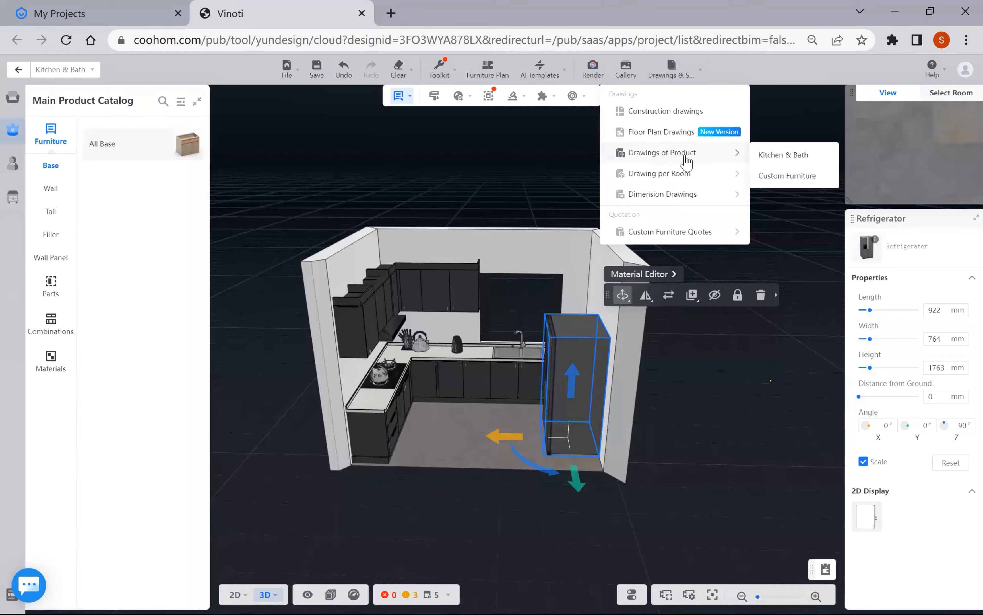
mouse_move(686, 179)
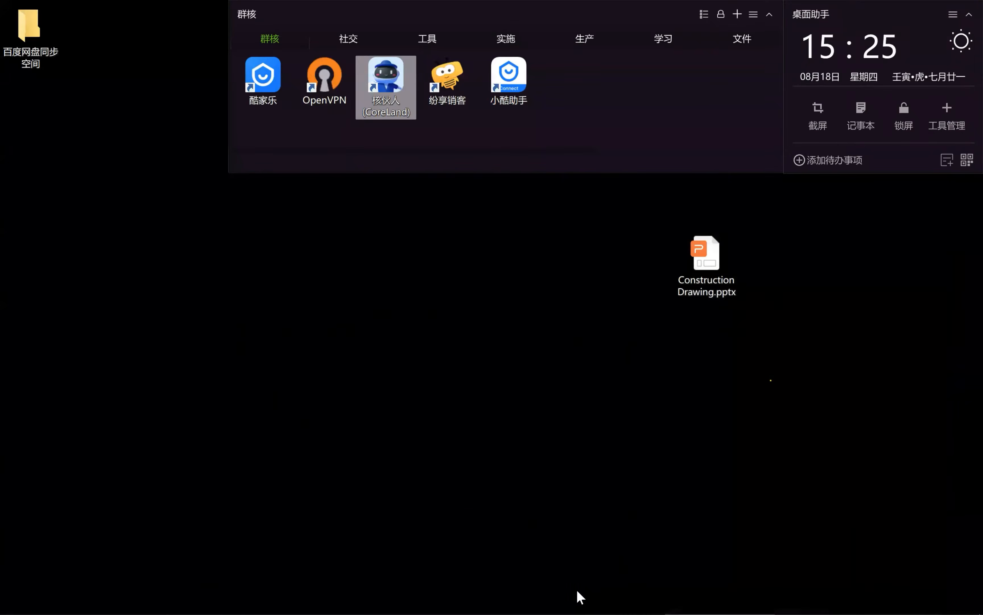
- Revisit the contents slide of the Construction Drawing presentation and switch back to the kitchen model in Coohom
left_click(587, 596)
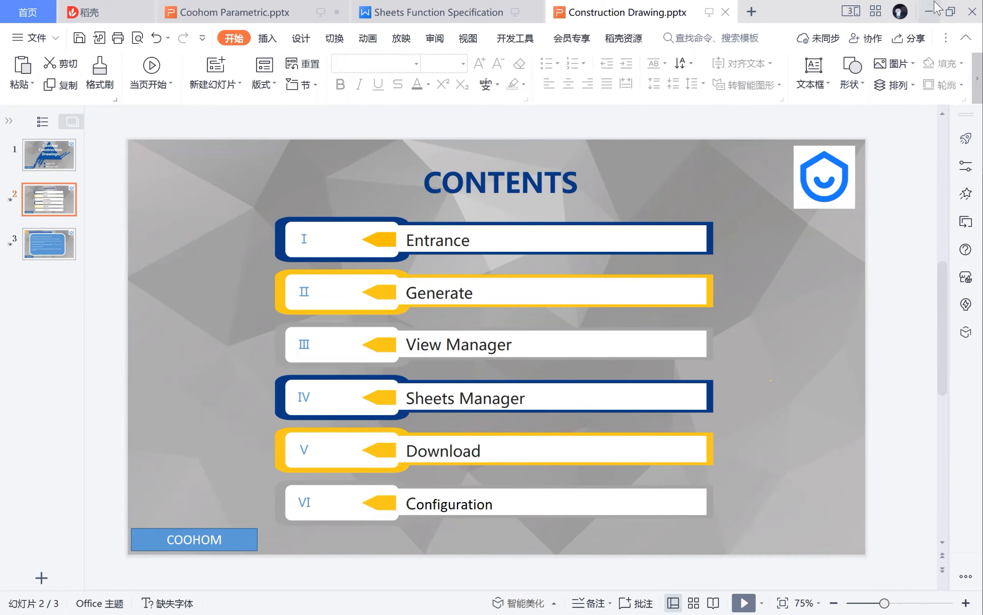
left_click(930, 11)
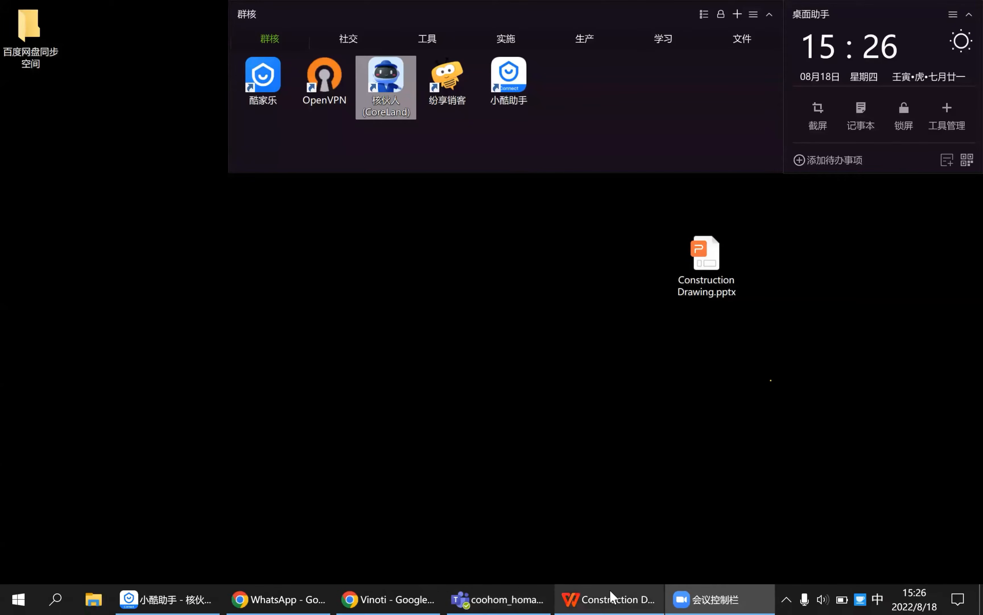
left_click(402, 553)
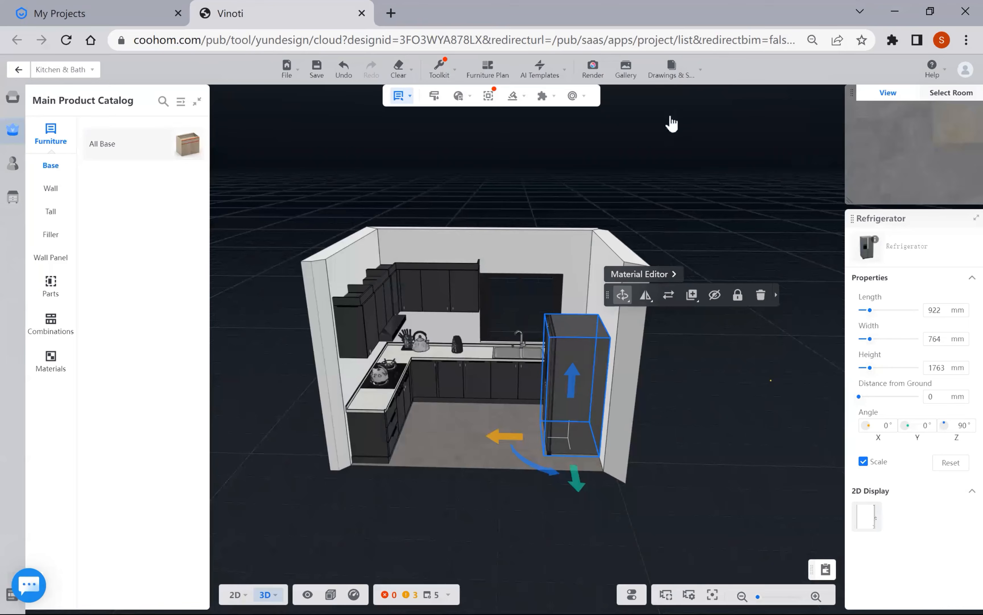
- Look over the Dimension Drawings and quote options, display all rooms, and examine the whole home in 3D from several angles
mouse_move(677, 76)
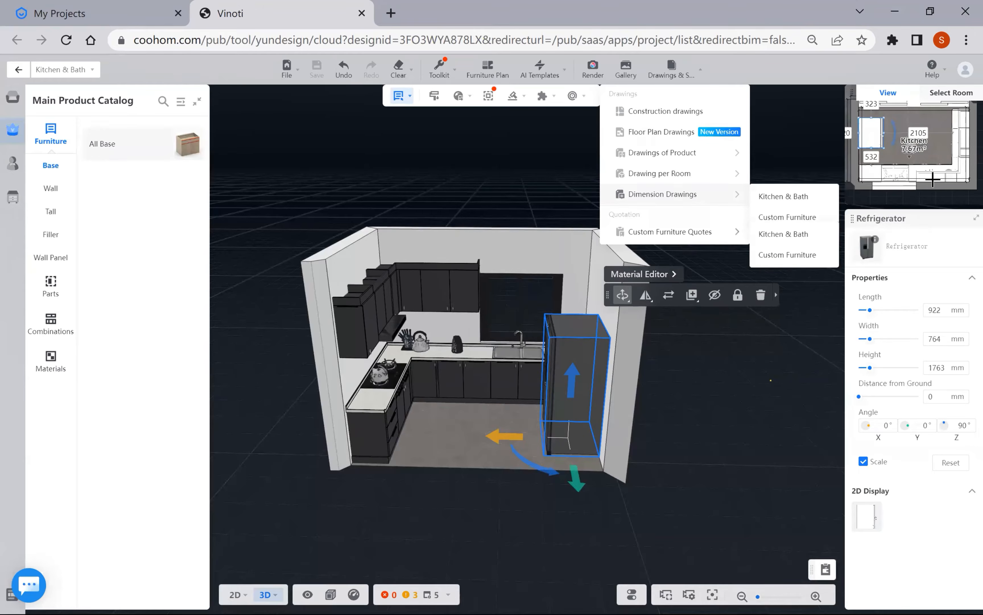
left_click(946, 94)
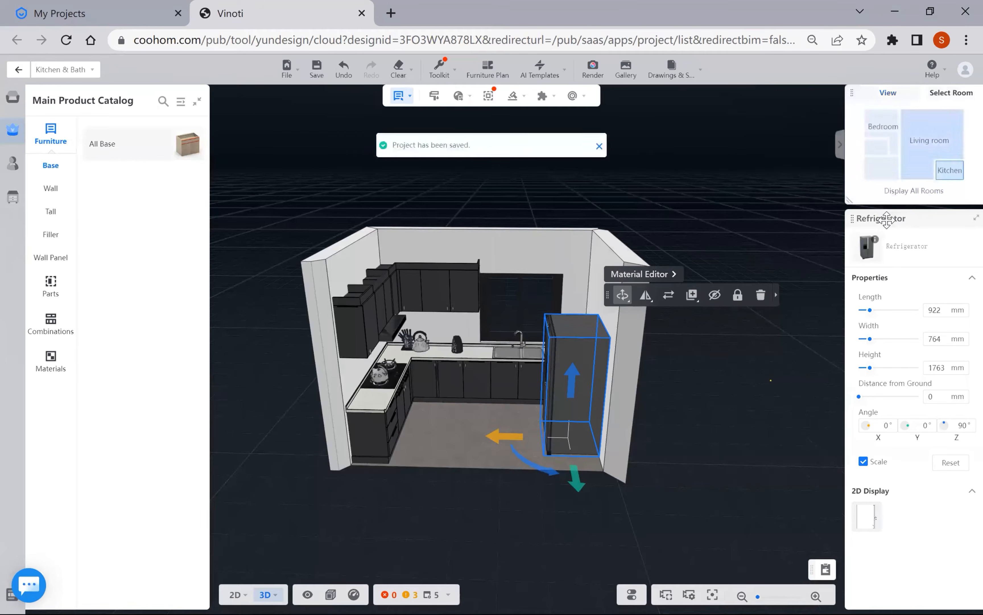
left_click(901, 201)
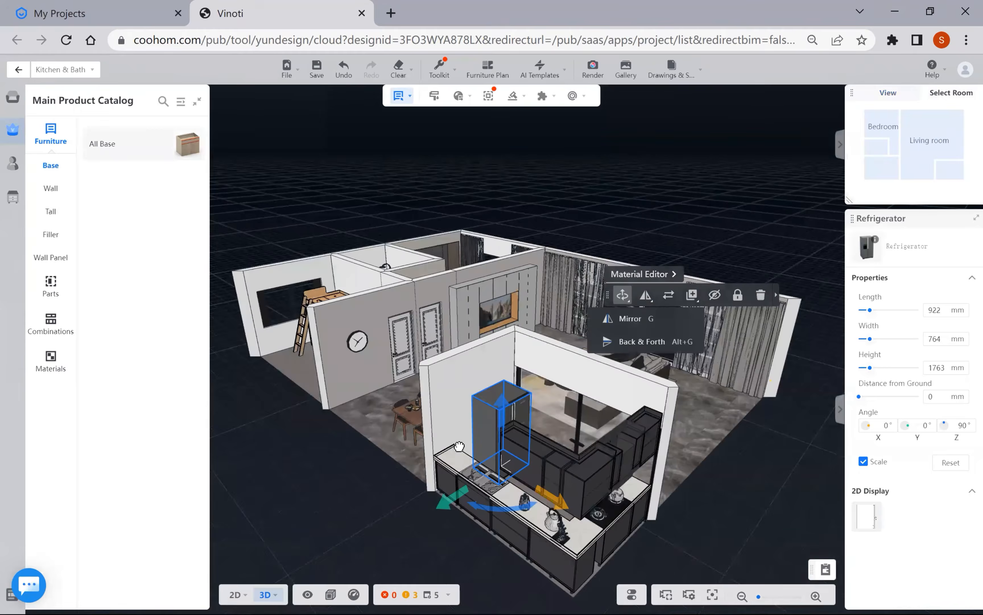
scroll(345, 366, "down", 3)
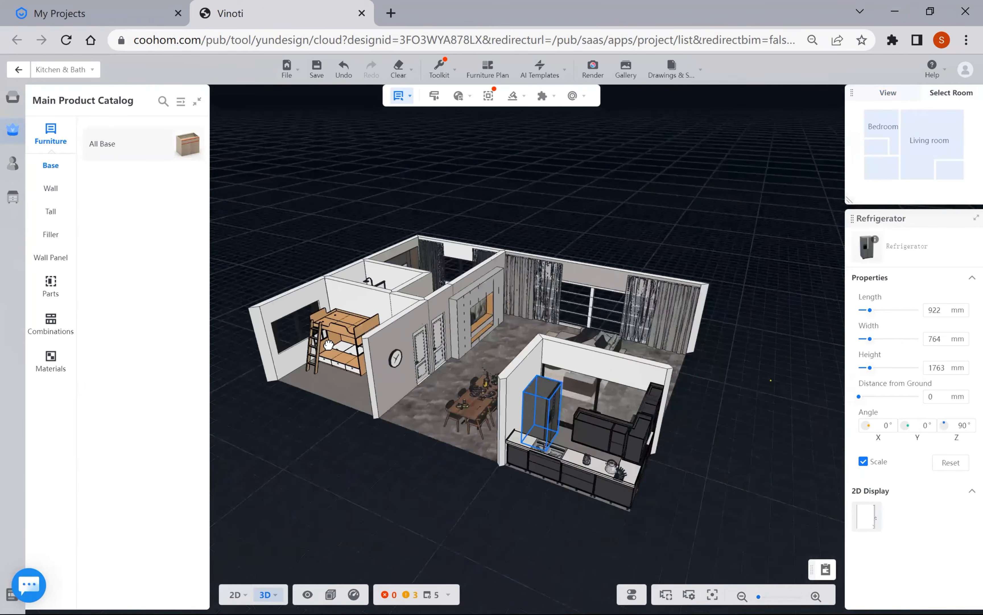
left_click_drag(328, 345, 359, 359)
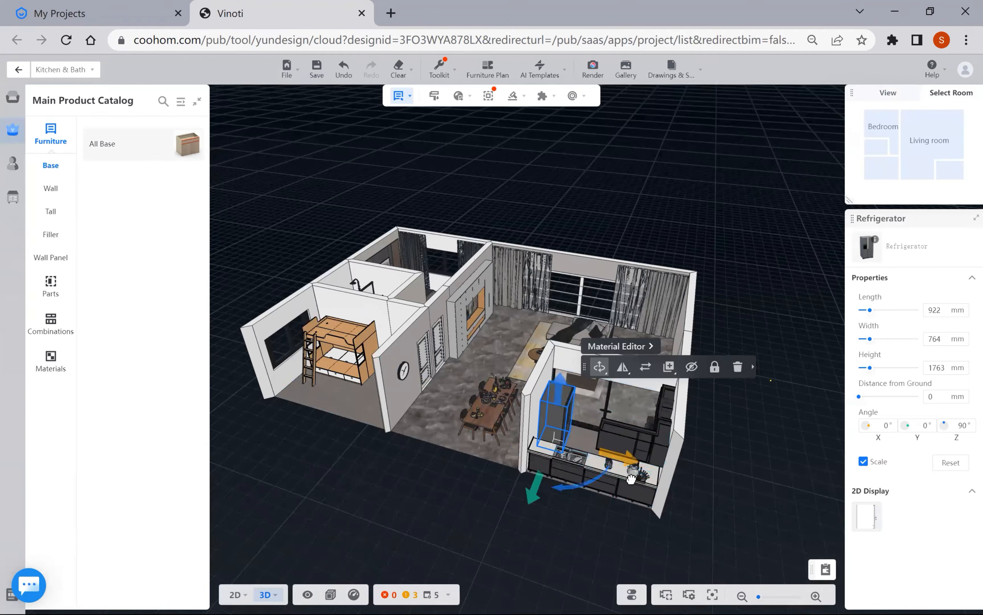
left_click_drag(631, 480, 519, 477)
left_click_drag(408, 492, 300, 444)
scroll(303, 445, "up", 5)
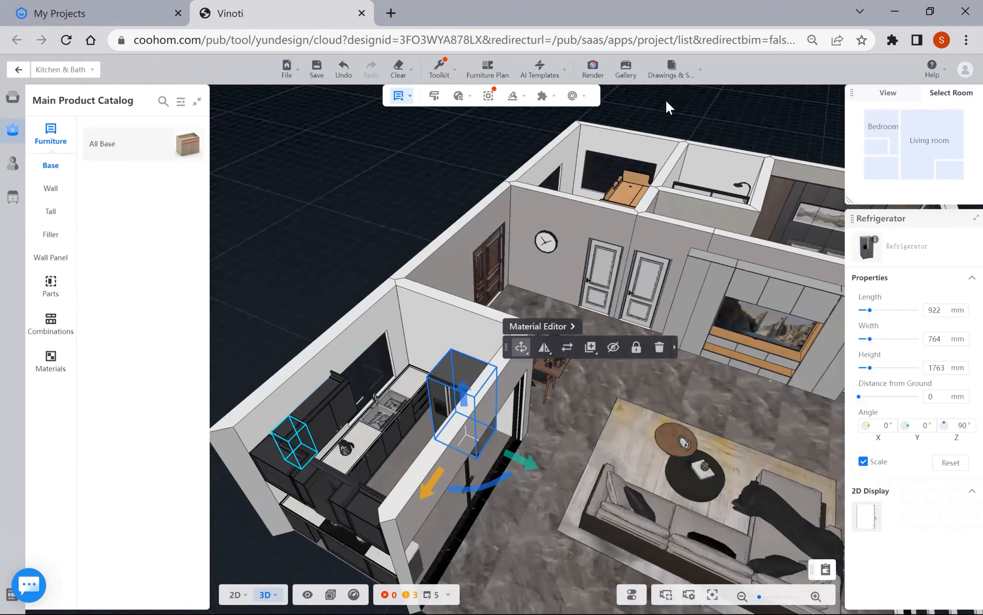
- Open the project's Floor Plan Drawings and set the views list to show All views
left_click(671, 69)
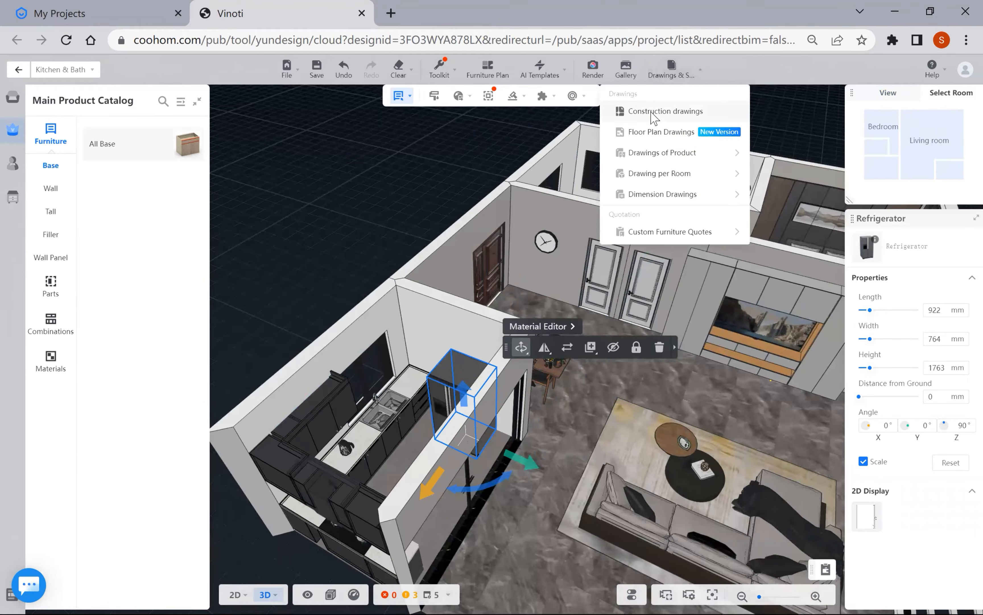
left_click(627, 127)
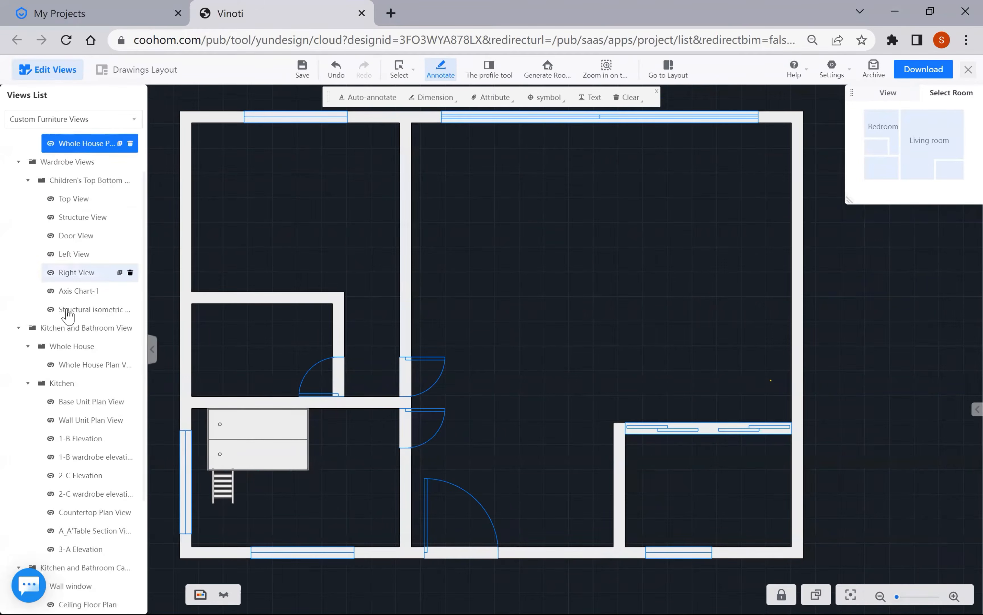
scroll(69, 310, "down", 3)
scroll(75, 311, "up", 4)
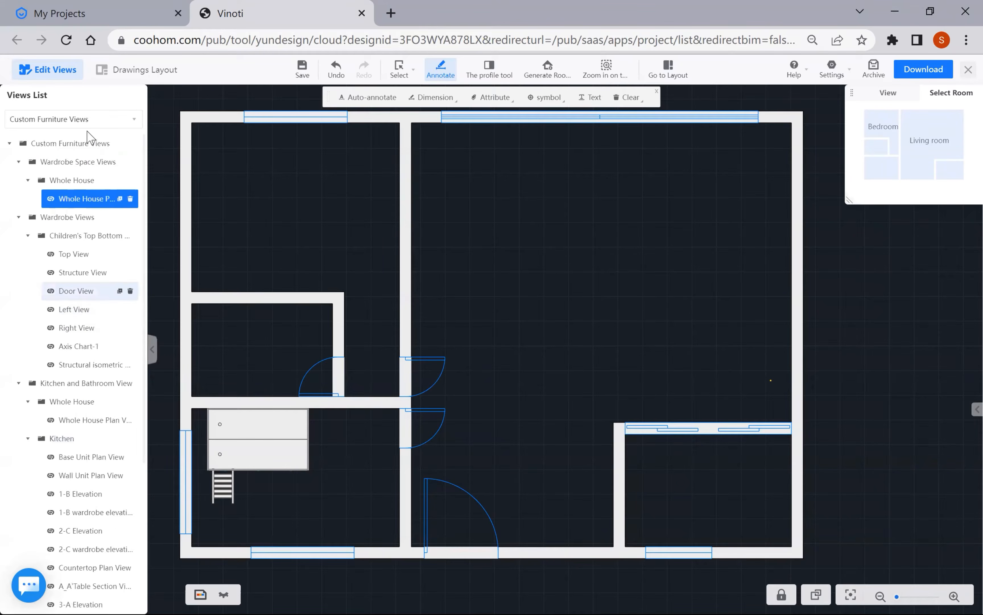
left_click(88, 120)
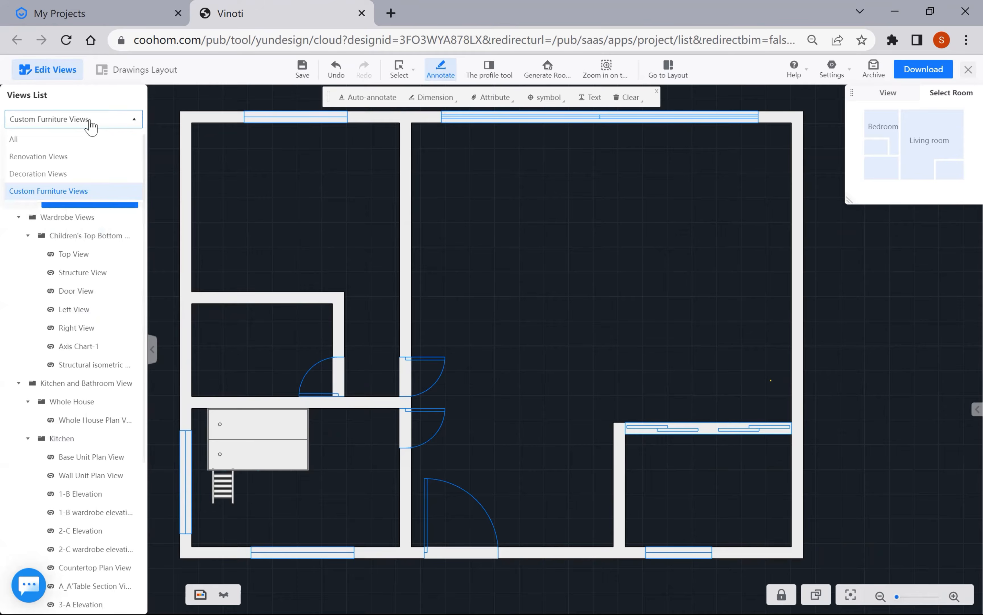
left_click(32, 140)
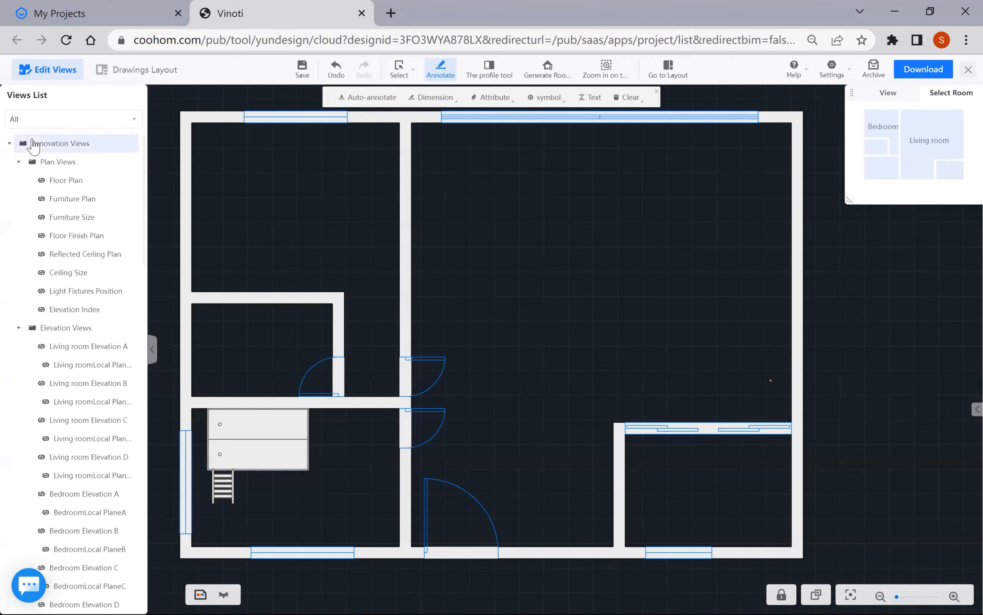
- Look through the full views list, including the Decoration, Wardrobe, Kitchen and Bathroom, and Wall window views
scroll(70, 366, "down", 6)
scroll(71, 394, "down", 10)
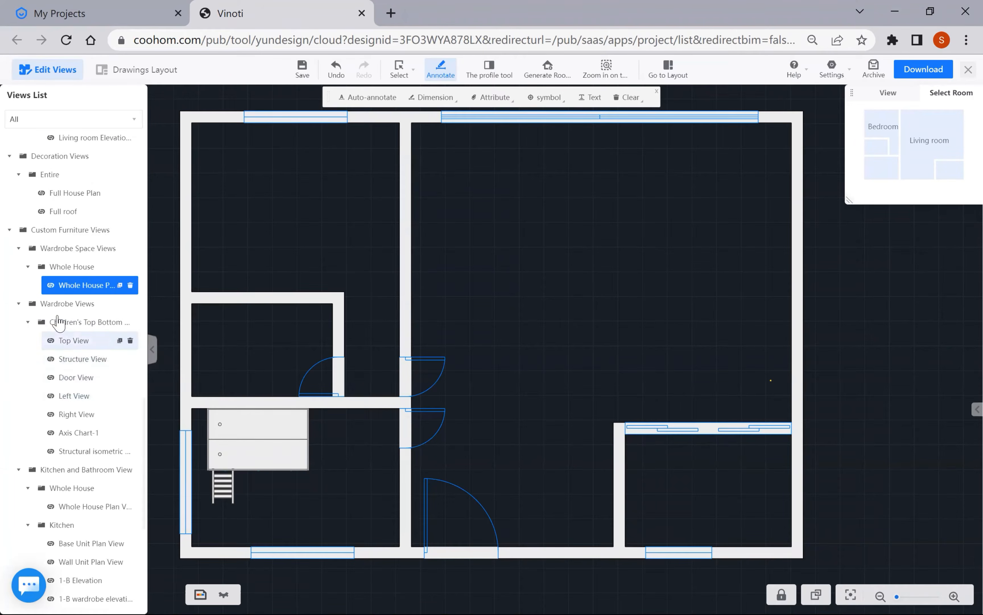
scroll(77, 346, "down", 7)
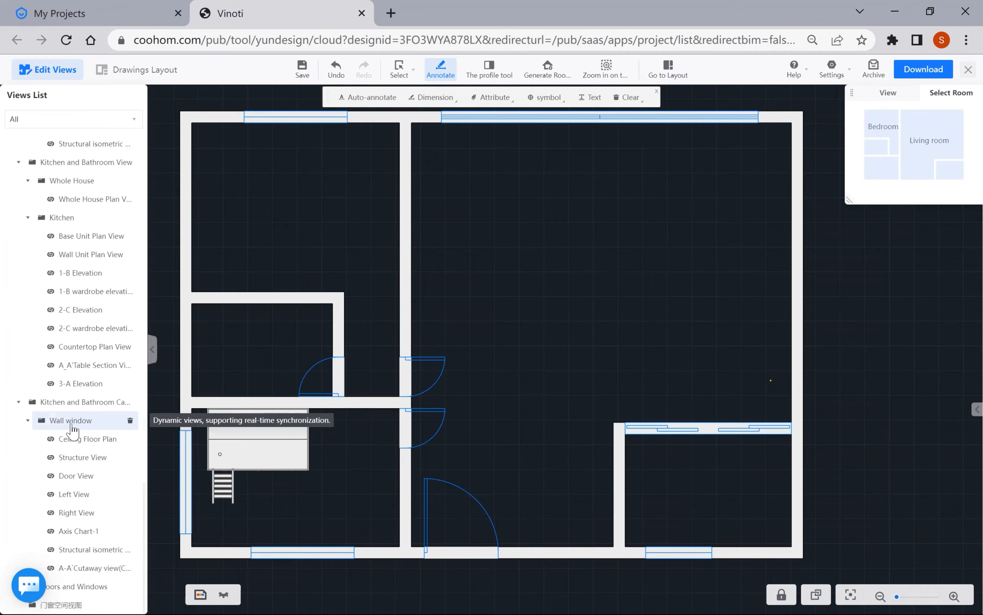
scroll(73, 427, "up", 2)
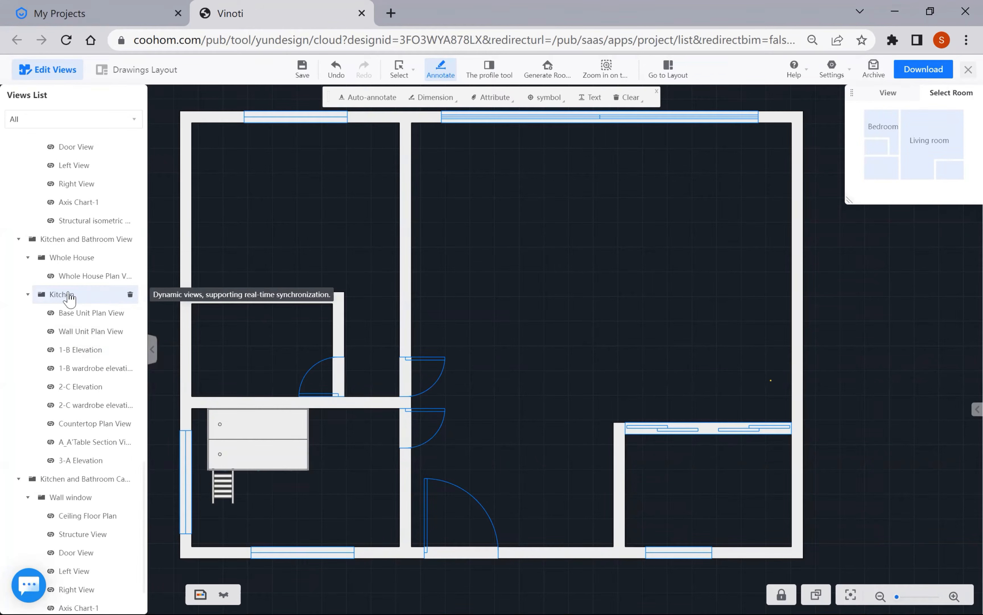
scroll(71, 301, "up", 6)
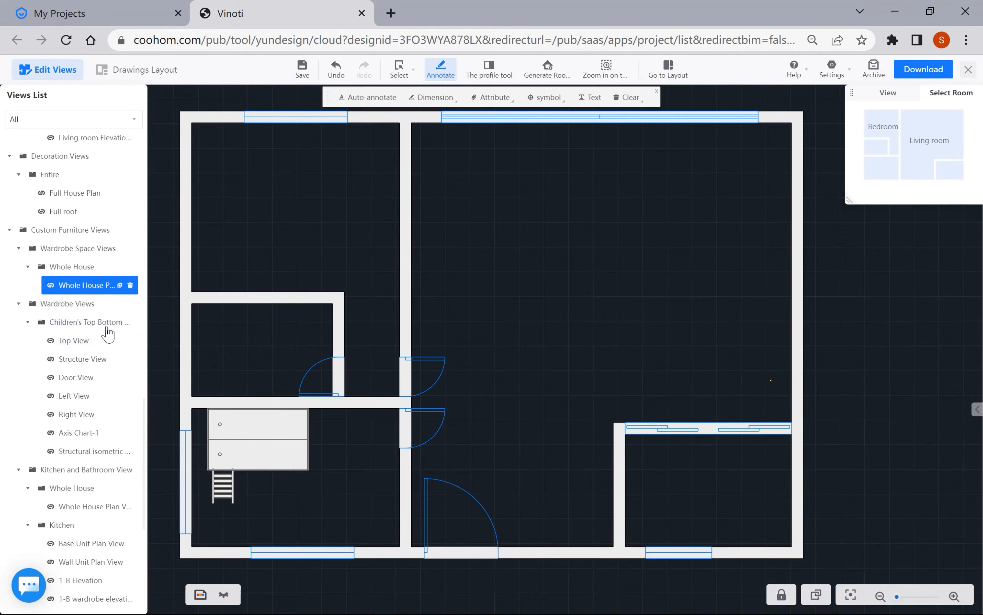
scroll(86, 358, "down", 4)
scroll(84, 357, "down", 3)
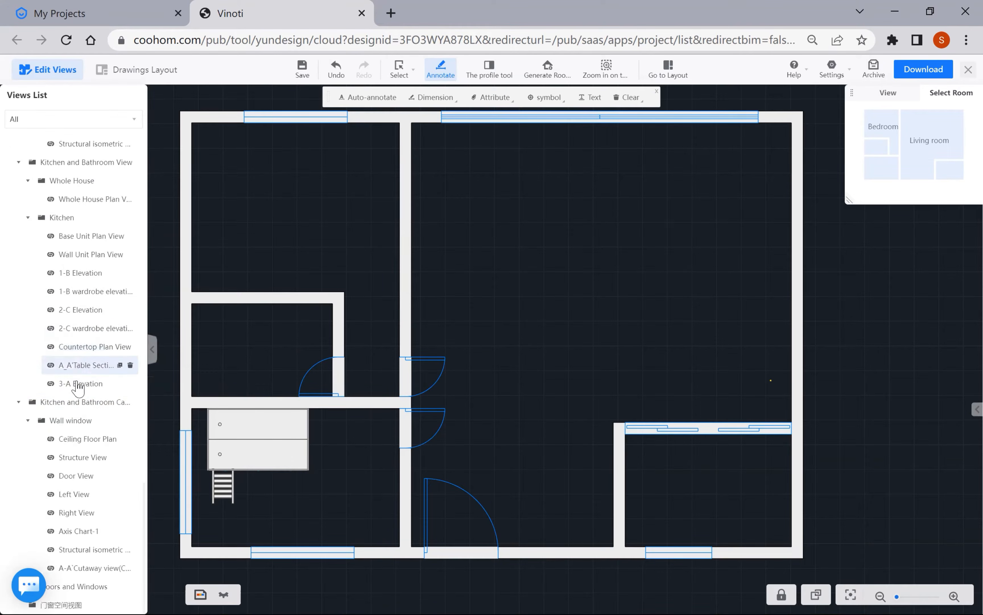
scroll(77, 362, "up", 10)
scroll(67, 371, "down", 10)
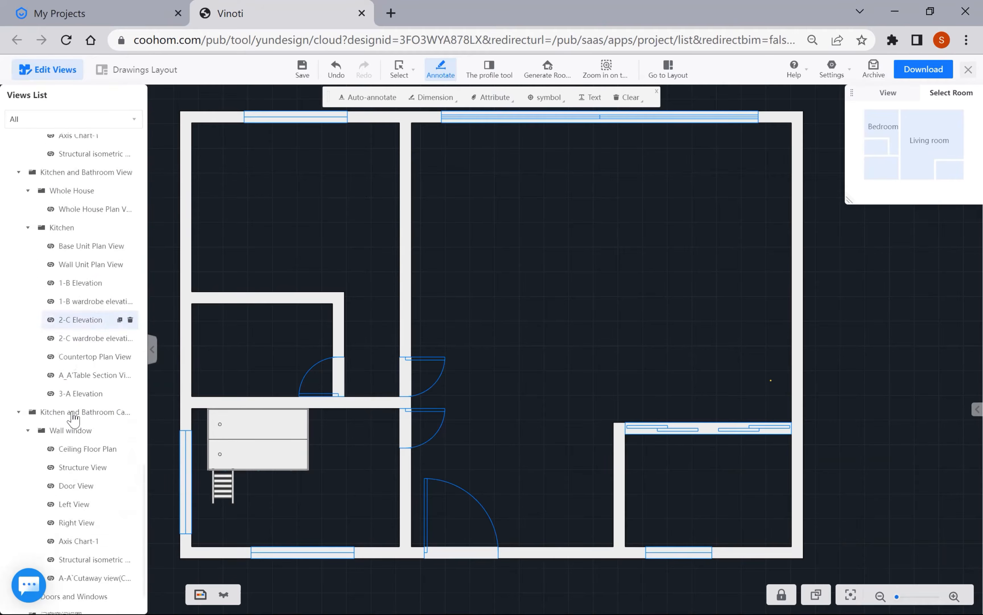
- Open the kitchen's Base Unit Plan View and examine its cabinet layout and dimensions
left_click(68, 236)
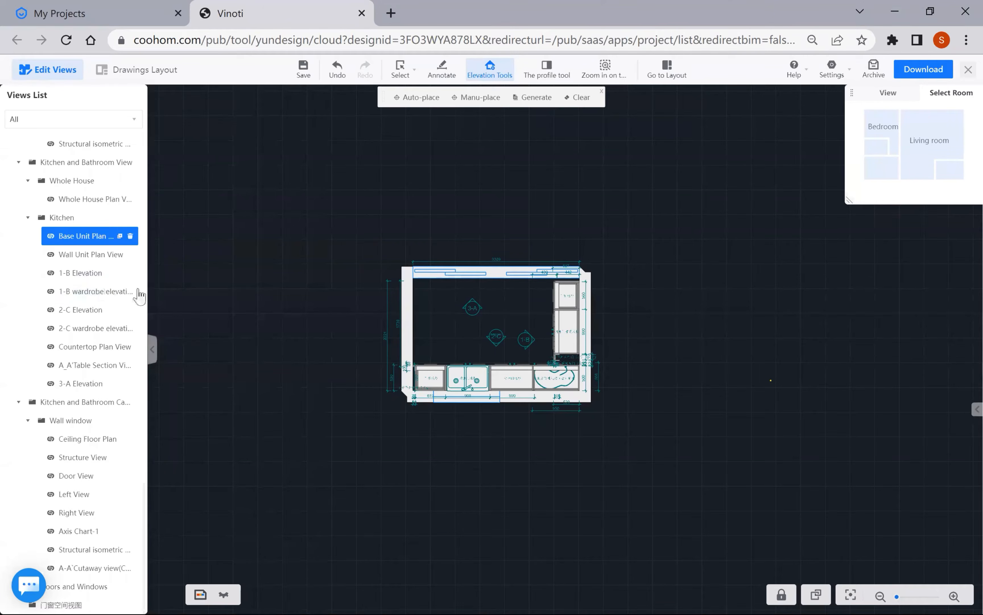
scroll(548, 407, "up", 2)
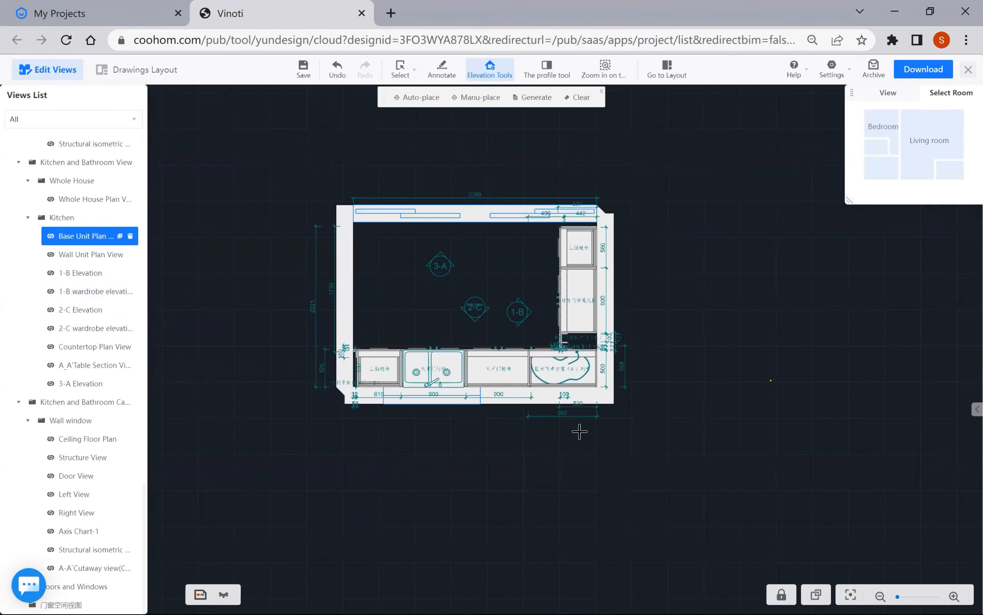
scroll(577, 433, "up", 3)
scroll(584, 433, "down", 4)
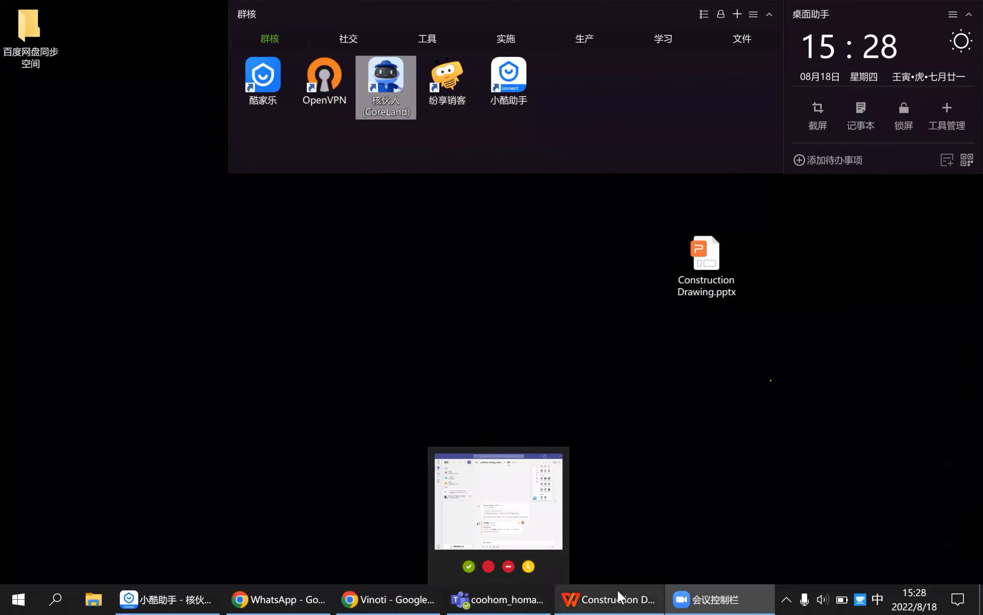
- Switch to the Construction Drawing presentation and return to the Coohom project window
mouse_move(622, 595)
left_click(633, 539)
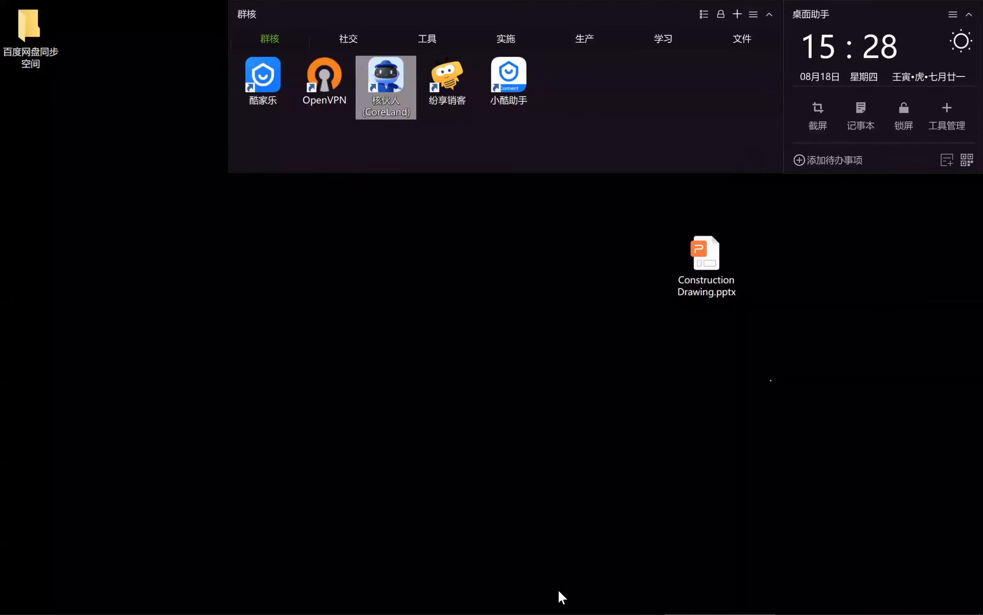
mouse_move(658, 592)
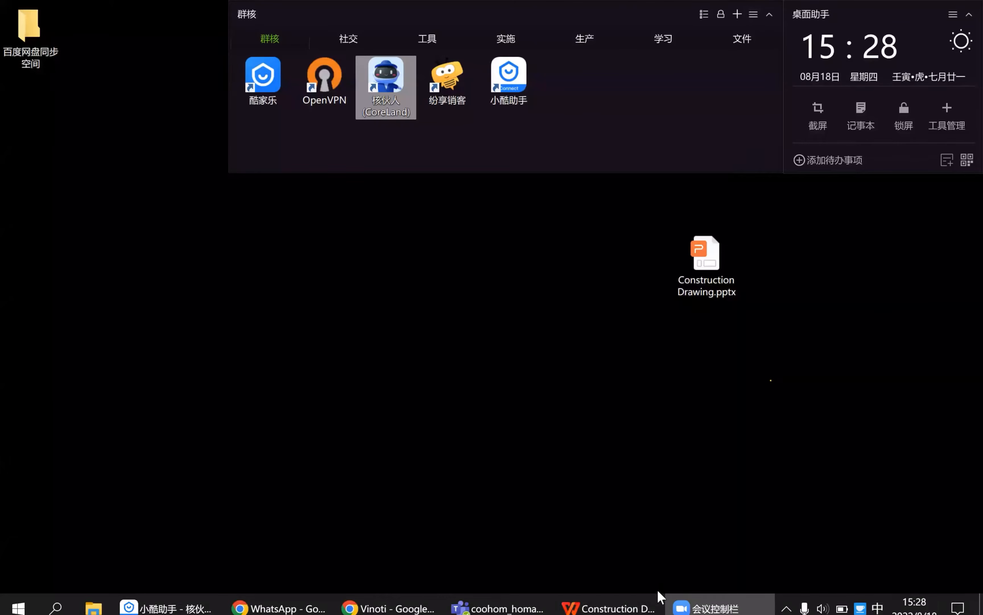
mouse_move(600, 597)
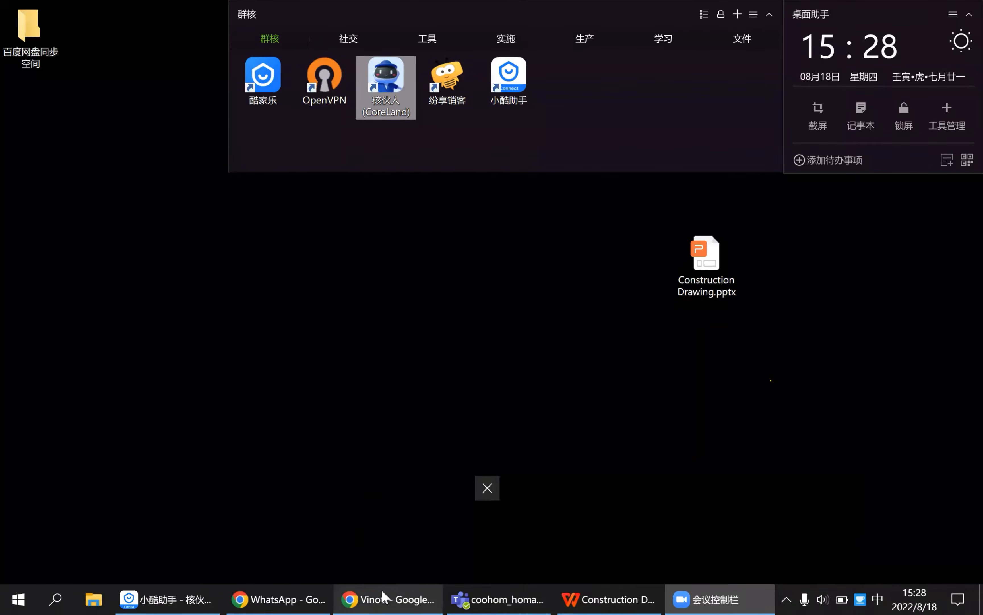
mouse_move(386, 595)
left_click(449, 531)
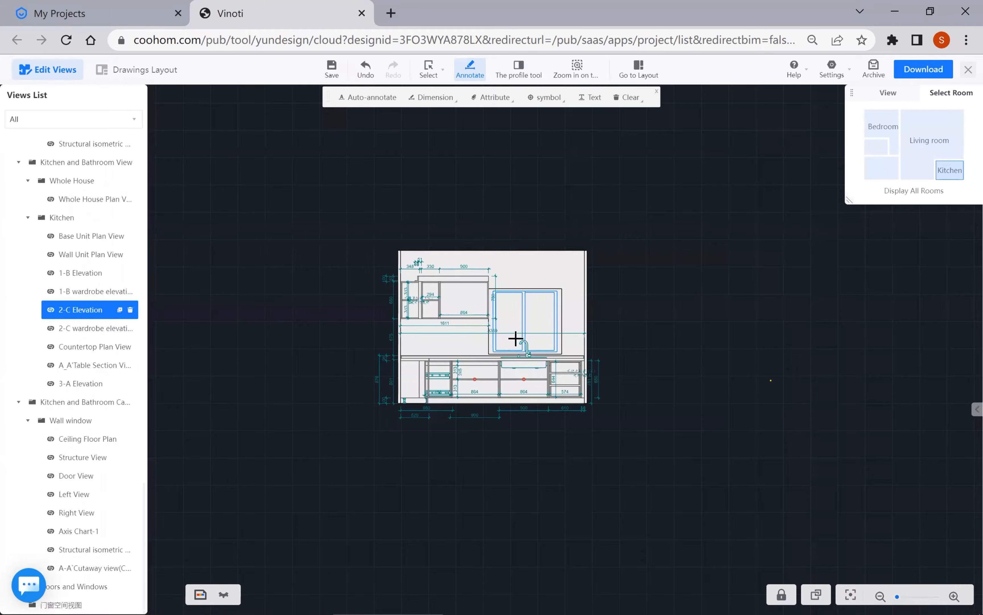
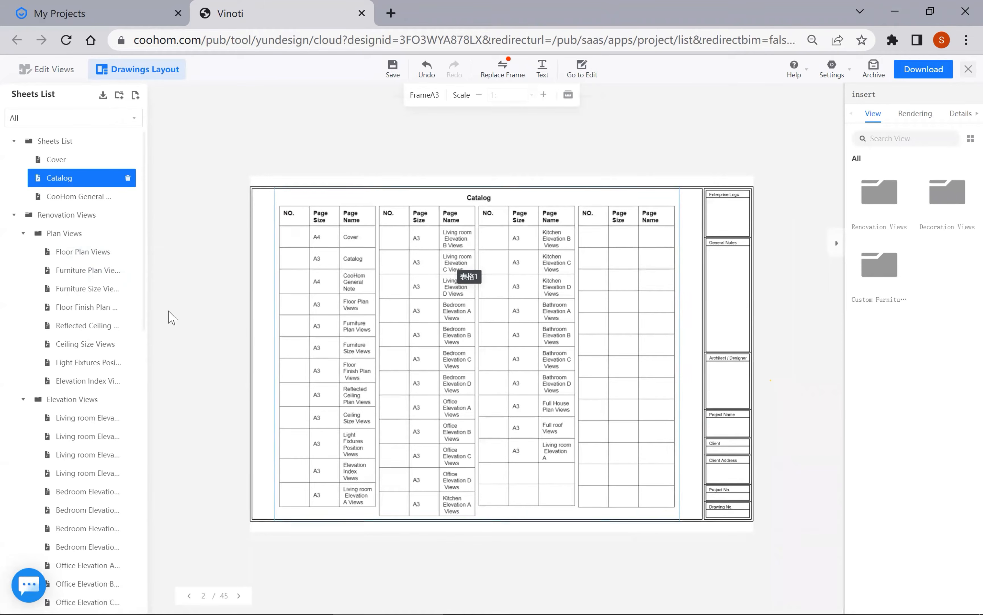
- In the drawings layout, examine the kitchen's Base Unit Plan sheet and the Children's Top Bottom Bed sheet, and check the insertable renderings
scroll(82, 442, "down", 15)
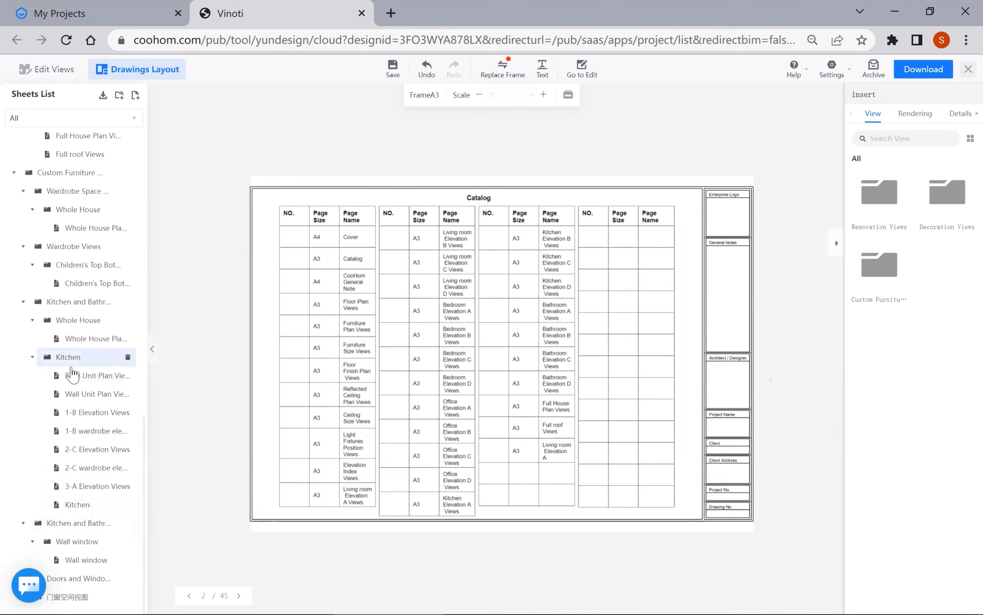
left_click(74, 376)
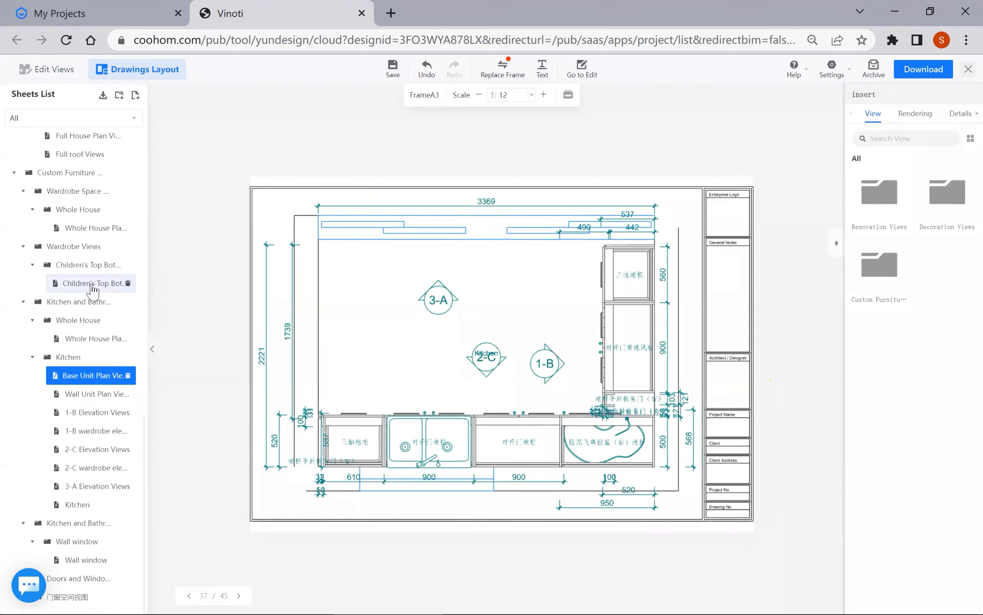
left_click(74, 290)
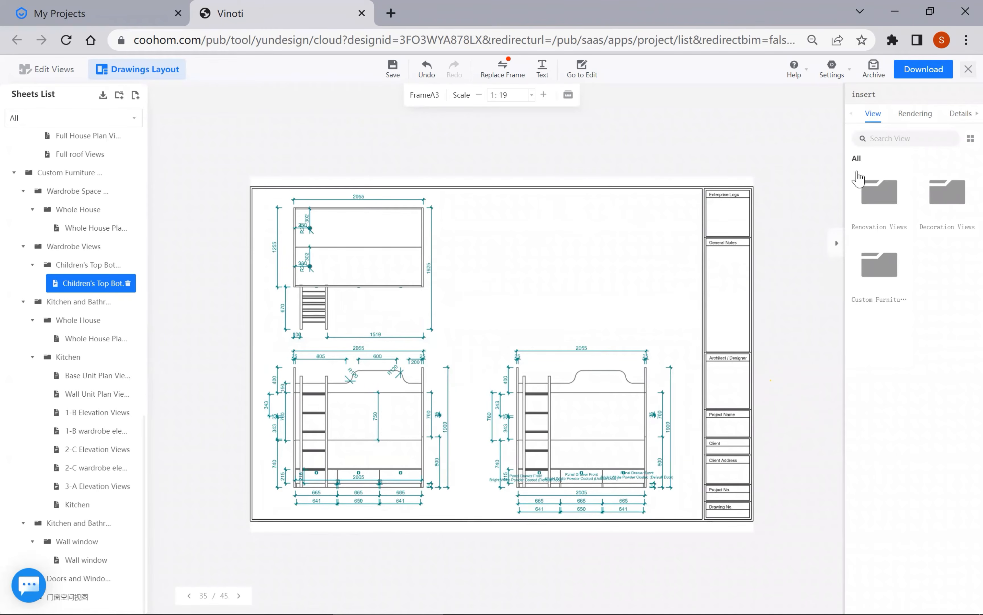
left_click(914, 116)
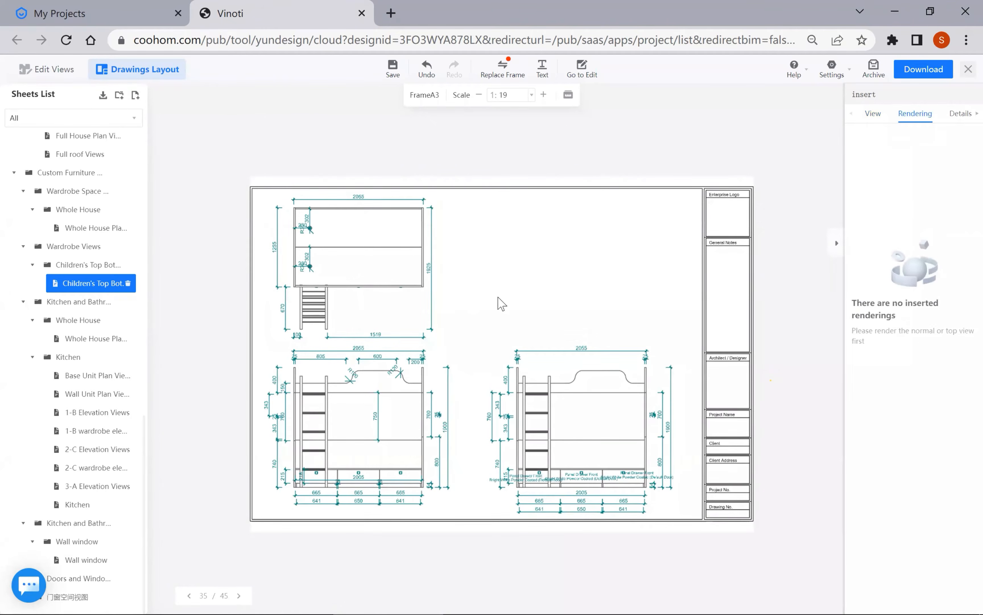
- Try enlarging the bunk bed's top view on the sheet to a 1:4 scale, and set it back to 1:19
left_click(406, 294)
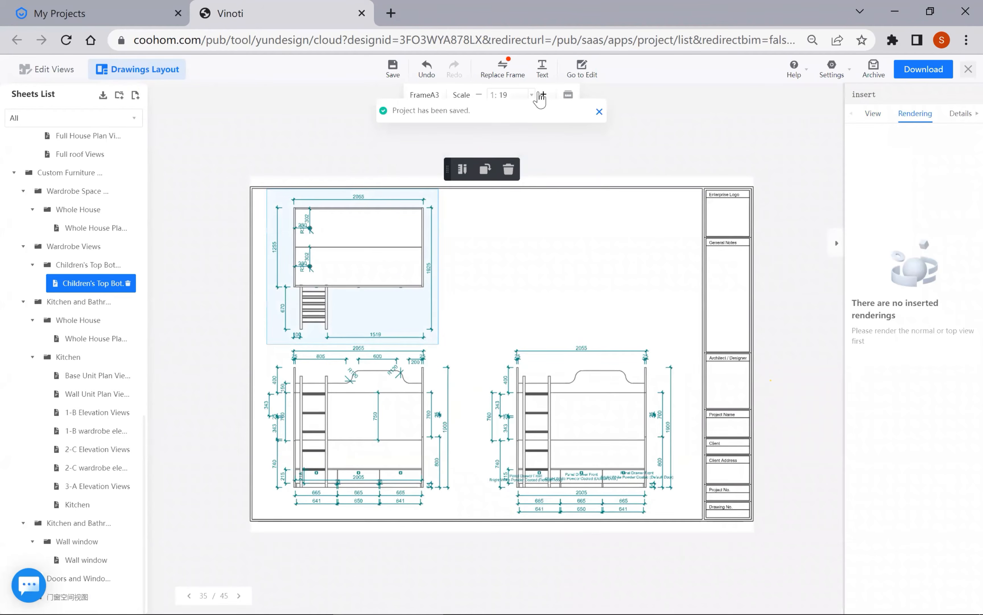
left_click(544, 96)
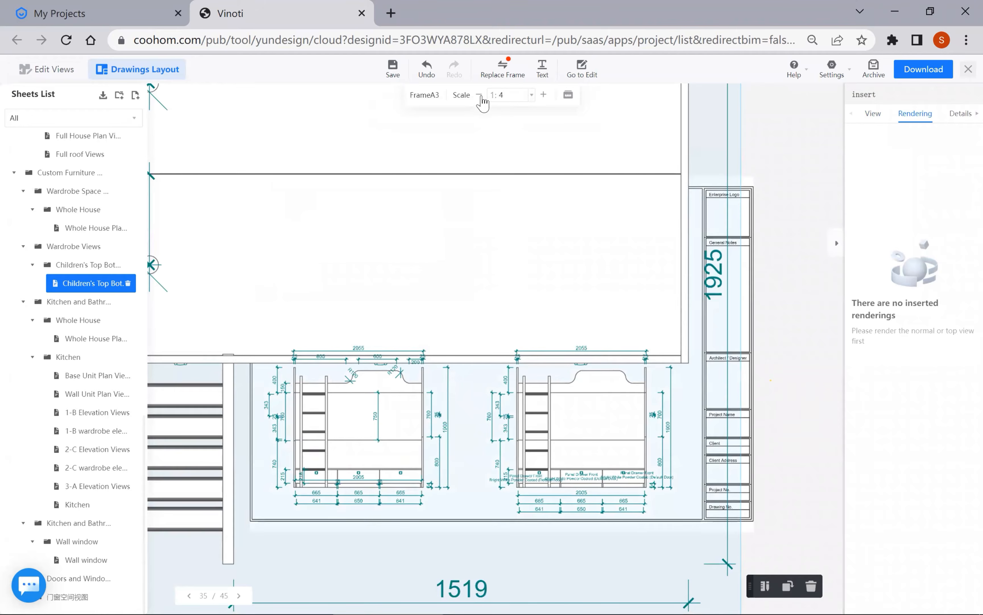
left_click(479, 95)
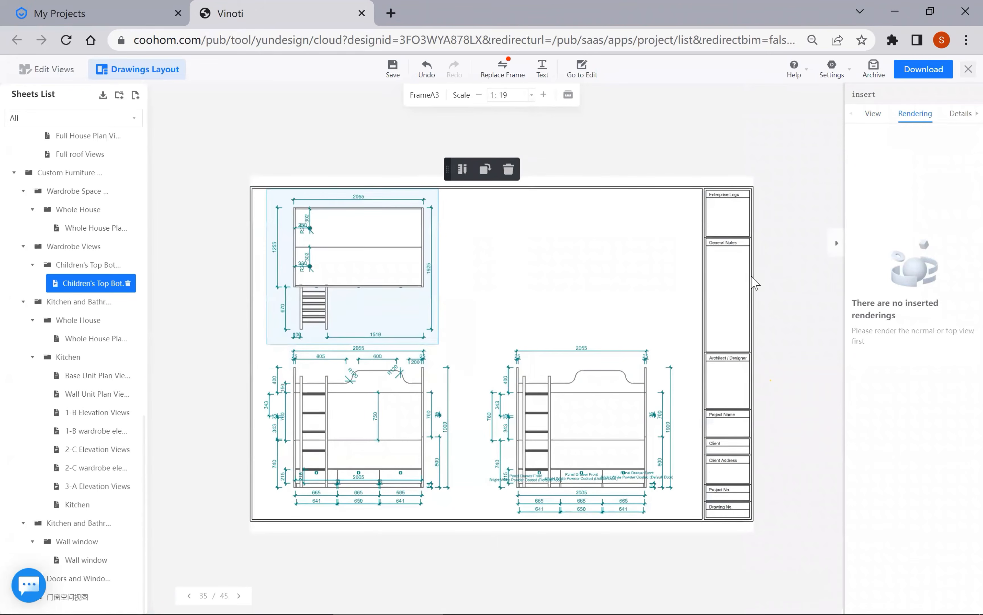
left_click(594, 244)
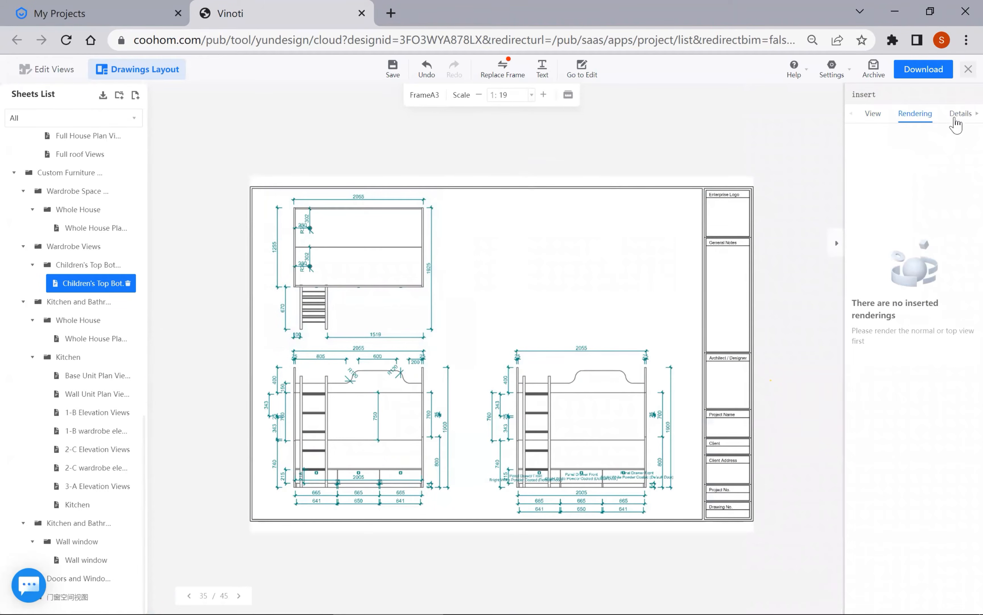
- Try to insert the Whole House Plan View from the Kitchen and Bathroom View collection onto the bunk bed sheet, and cancel the placement
left_click(873, 115)
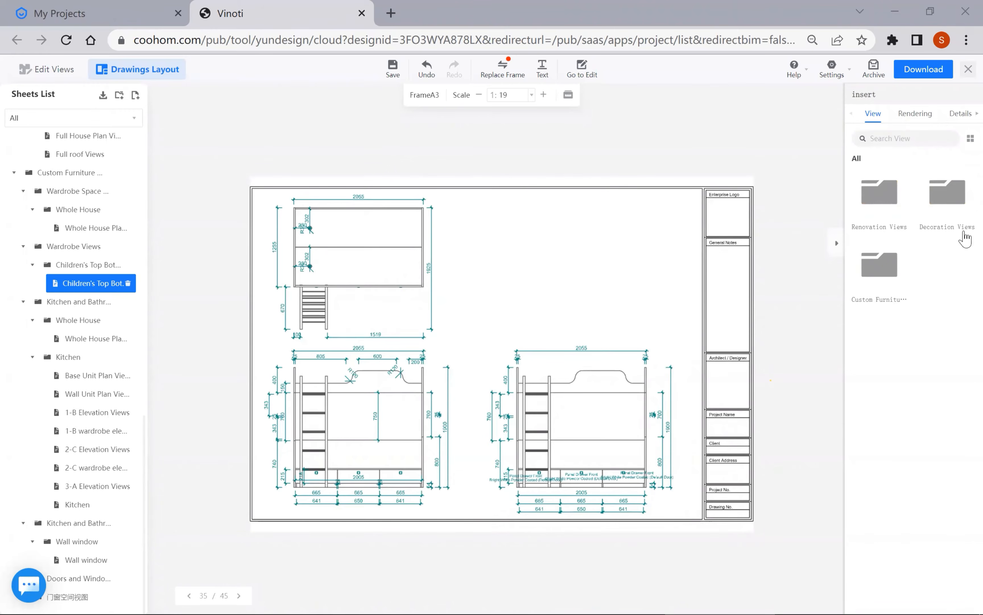
left_click(899, 276)
left_click(885, 336)
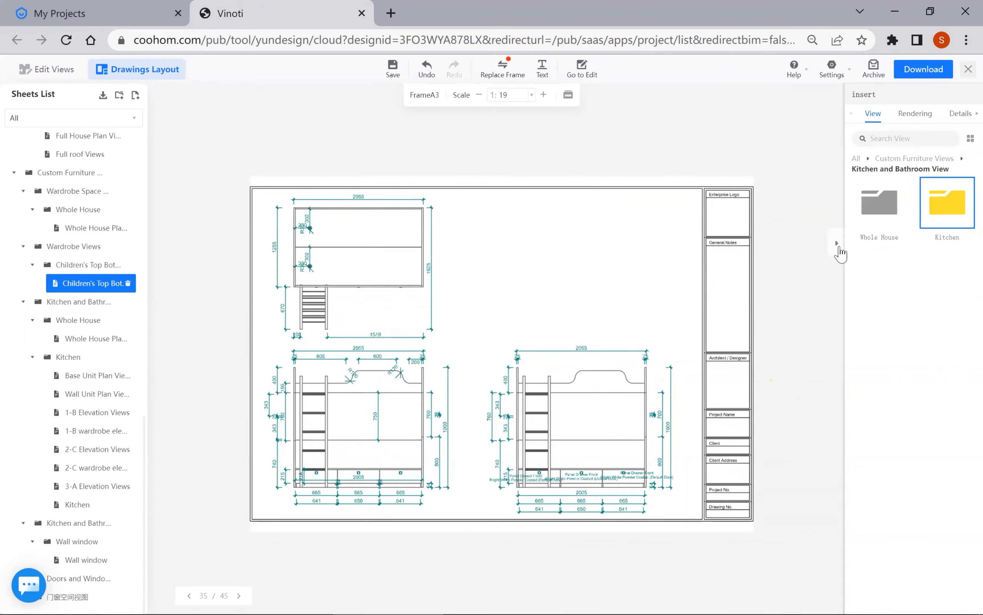
left_click(879, 219)
mouse_move(885, 252)
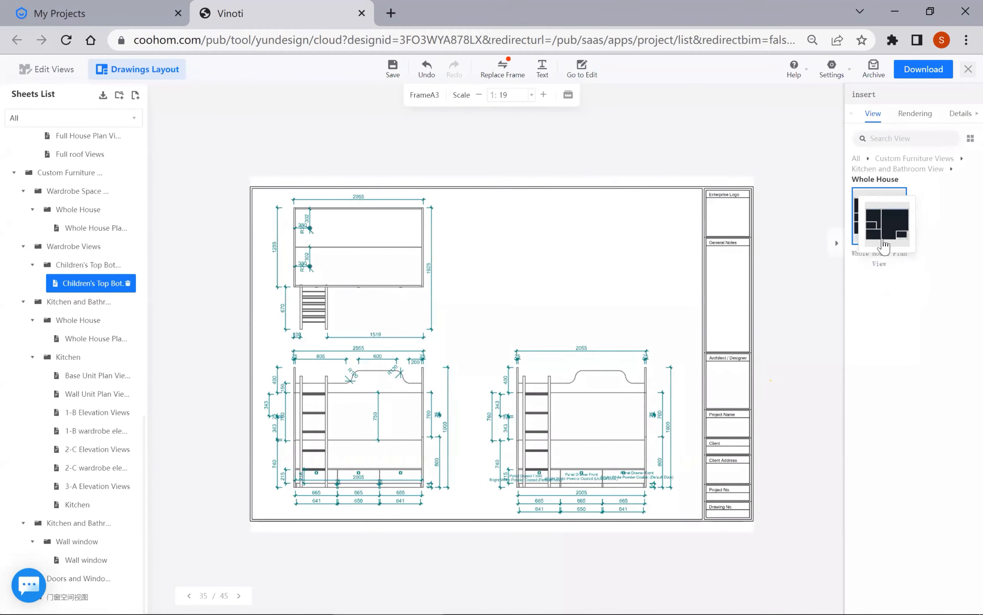
mouse_move(883, 246)
left_mouse_down()
mouse_move(837, 244)
mouse_move(577, 292)
mouse_move(587, 290)
left_mouse_up()
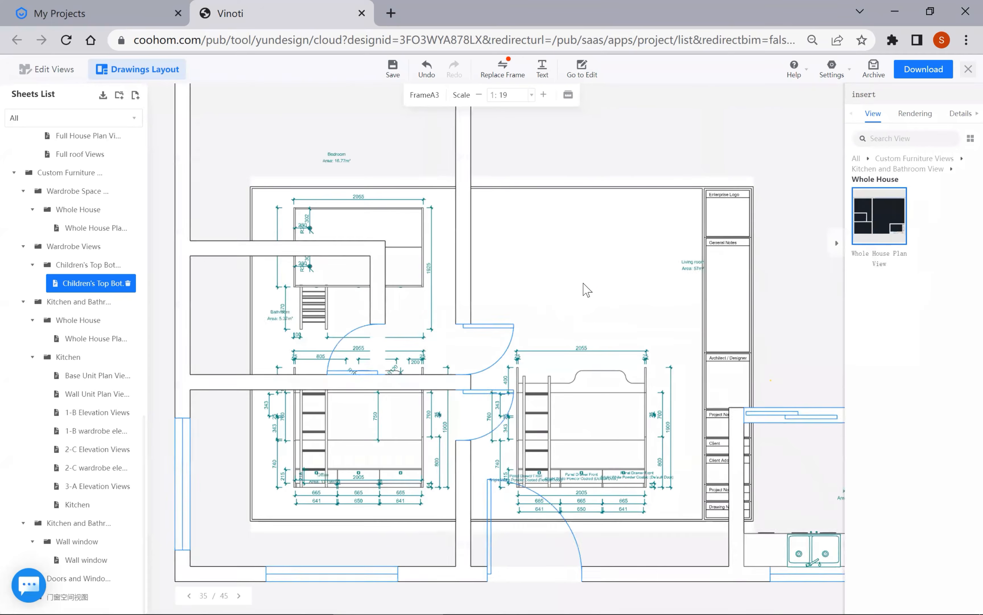
scroll(566, 302, "down", 4)
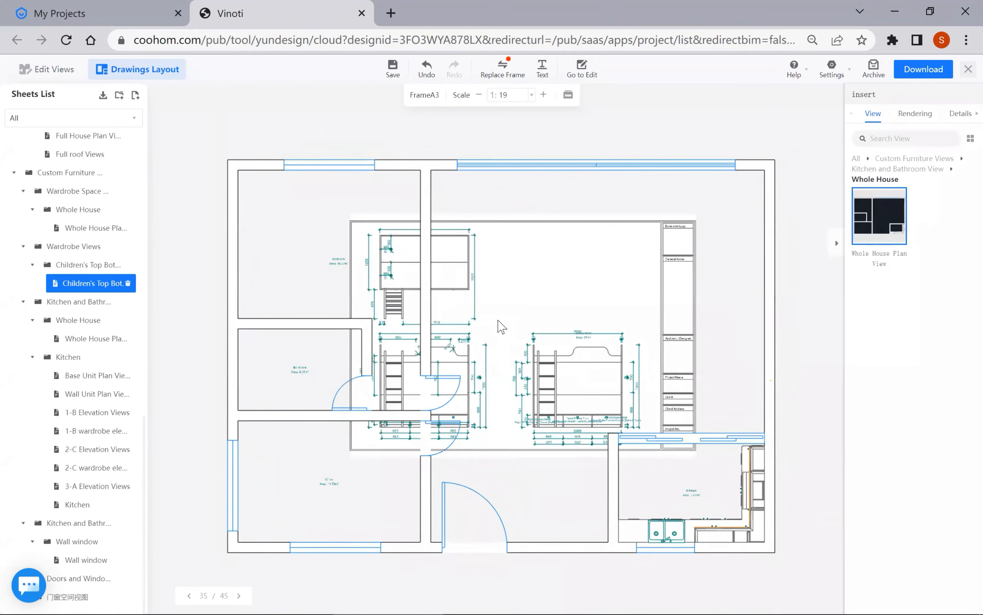
key("Escape")
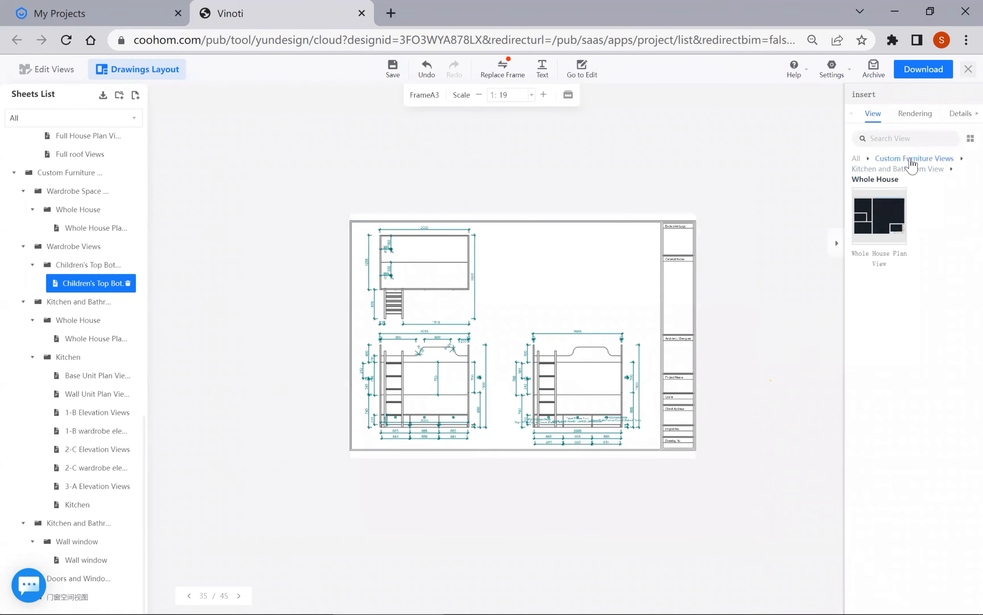
- Insert the Left View of Children's Top Bottom Bed3 from Wardrobe Views into the empty area above the door view on the bunk bed sheet
left_click(906, 159)
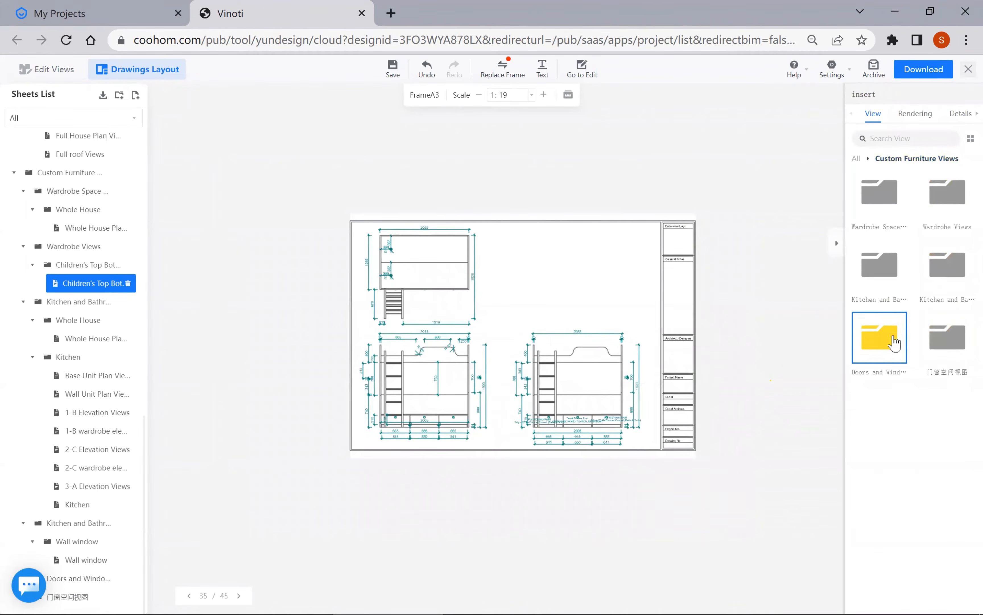
left_click(957, 202)
left_click(896, 223)
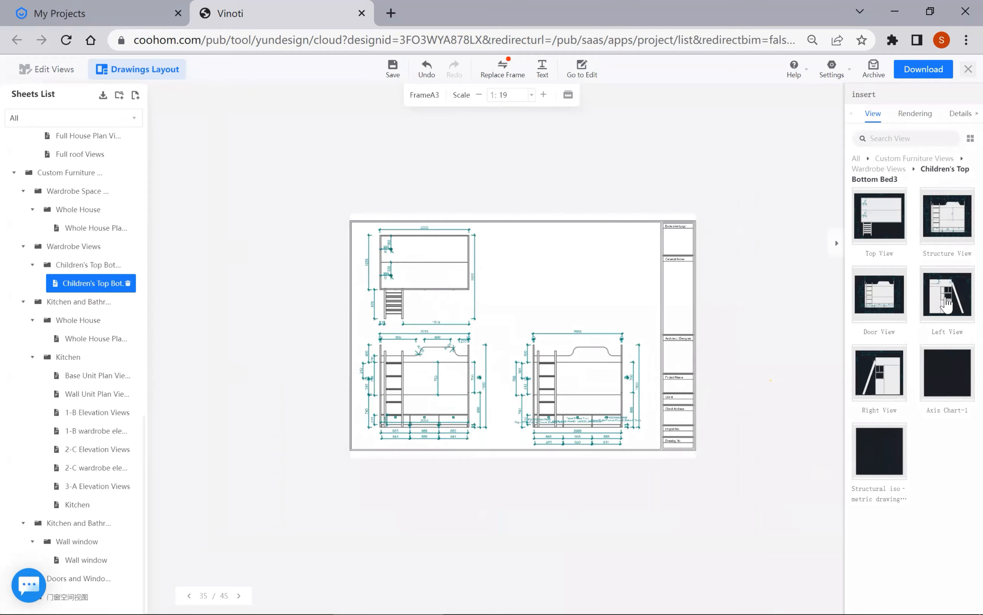
mouse_move(946, 302)
left_mouse_down()
mouse_move(768, 325)
mouse_move(566, 294)
left_mouse_up()
scroll(581, 282, "up", 5)
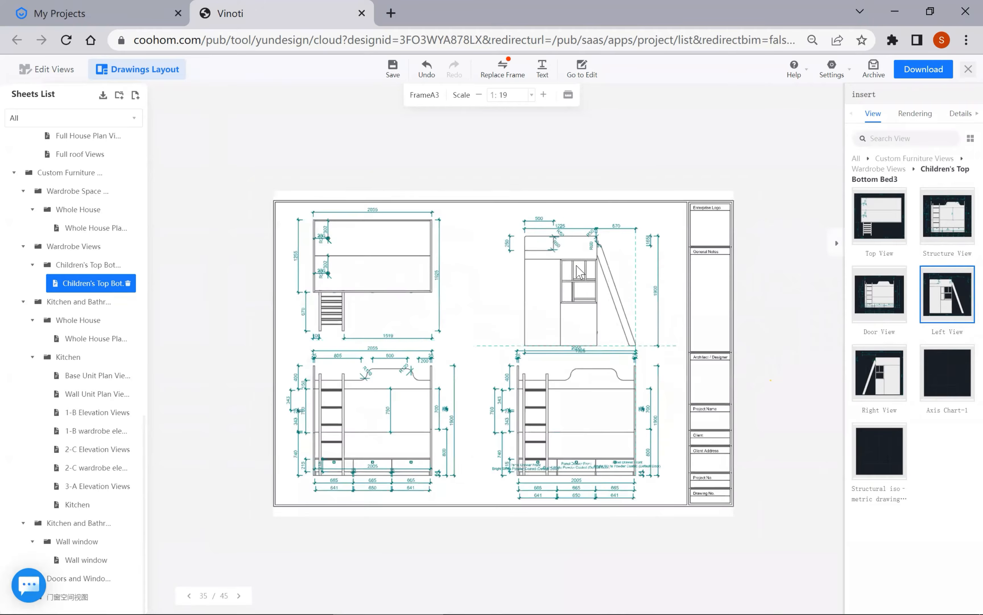
scroll(580, 281, "up", 1)
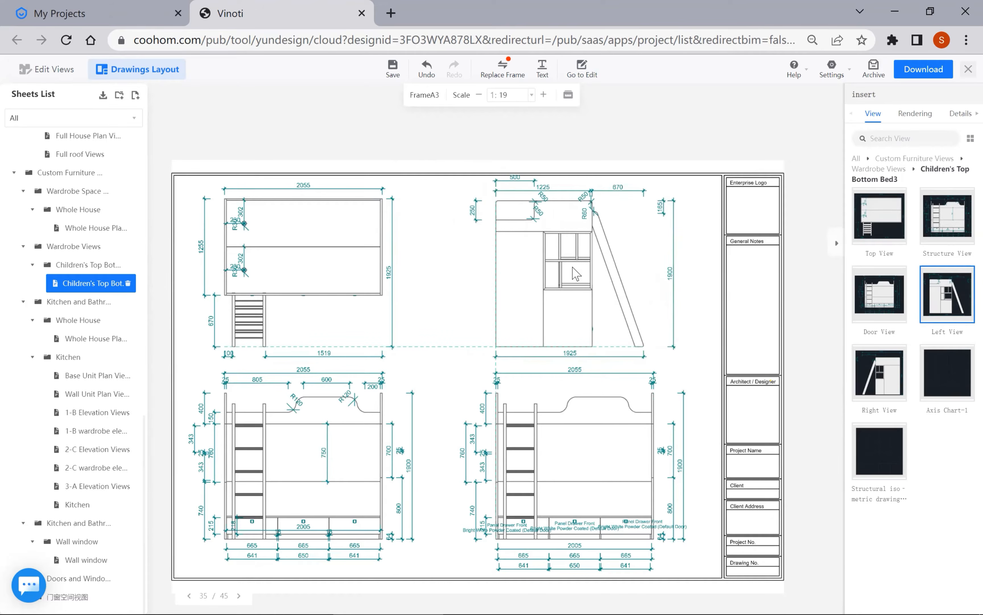
left_click(589, 282)
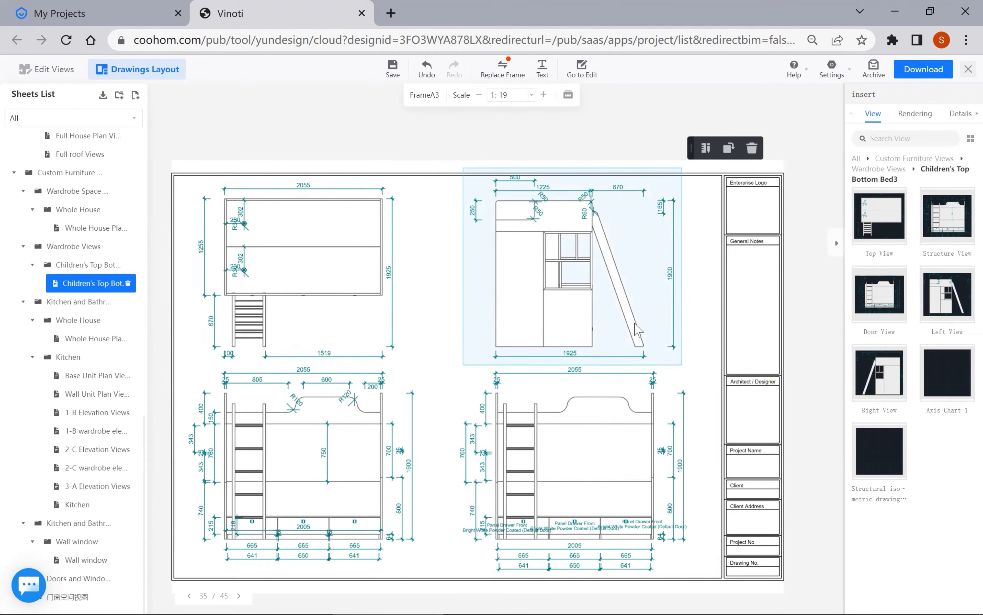
scroll(622, 342, "down", 2)
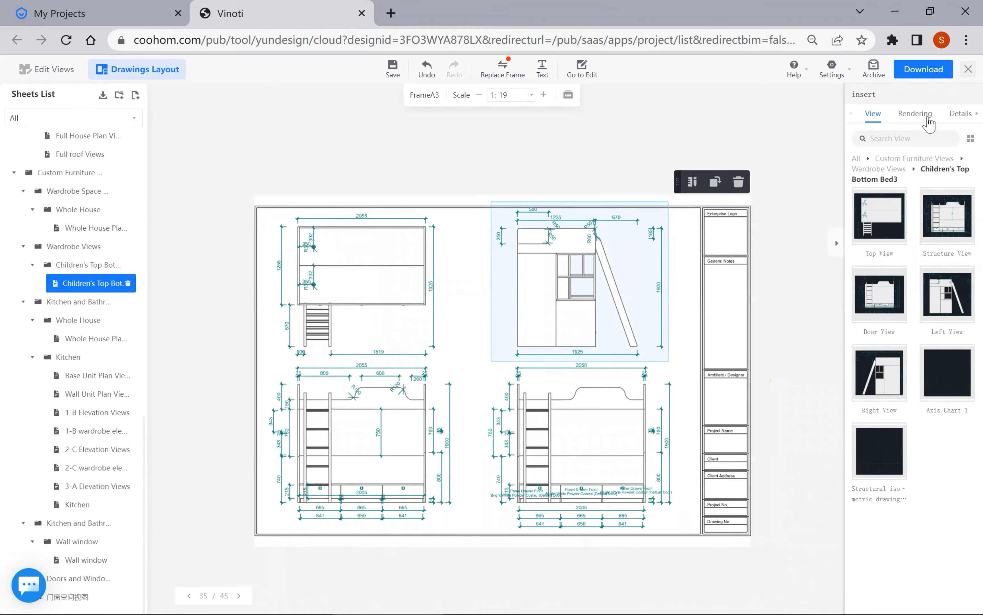
- Check the renderings available for insertion and deselect the bunk bed's left view
left_click(916, 114)
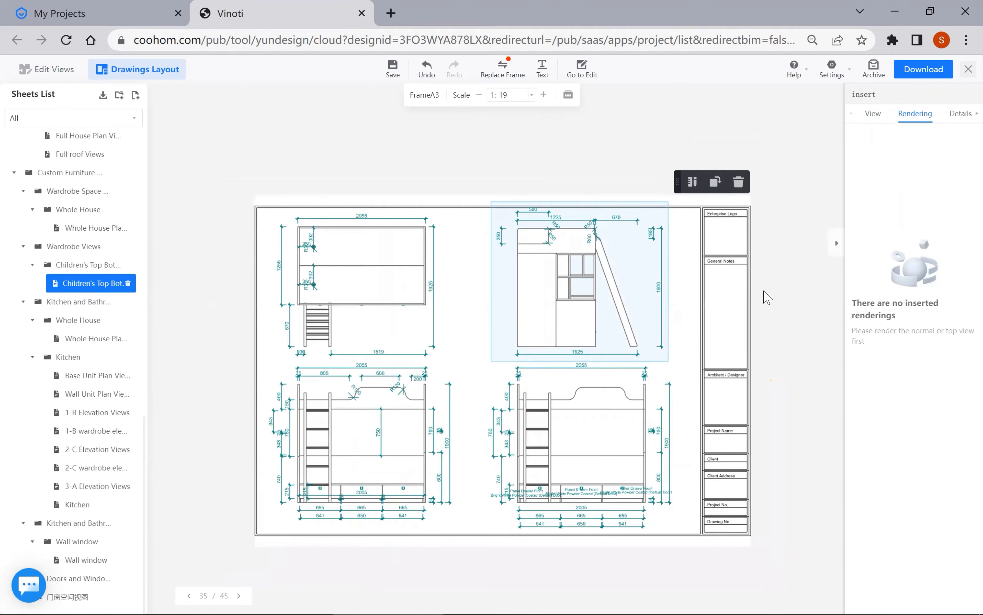
left_click(773, 312)
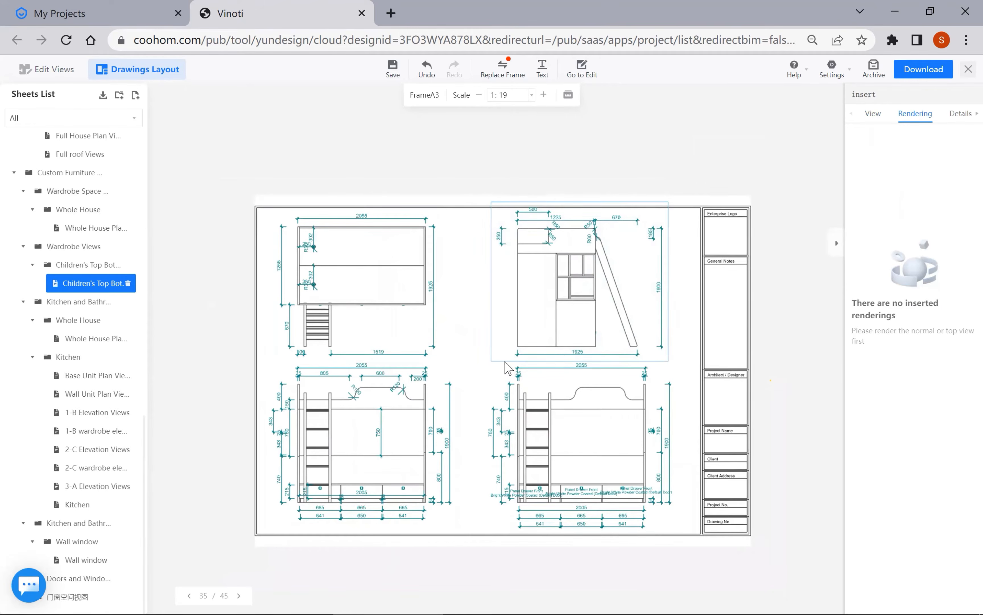
scroll(552, 334, "down", 2)
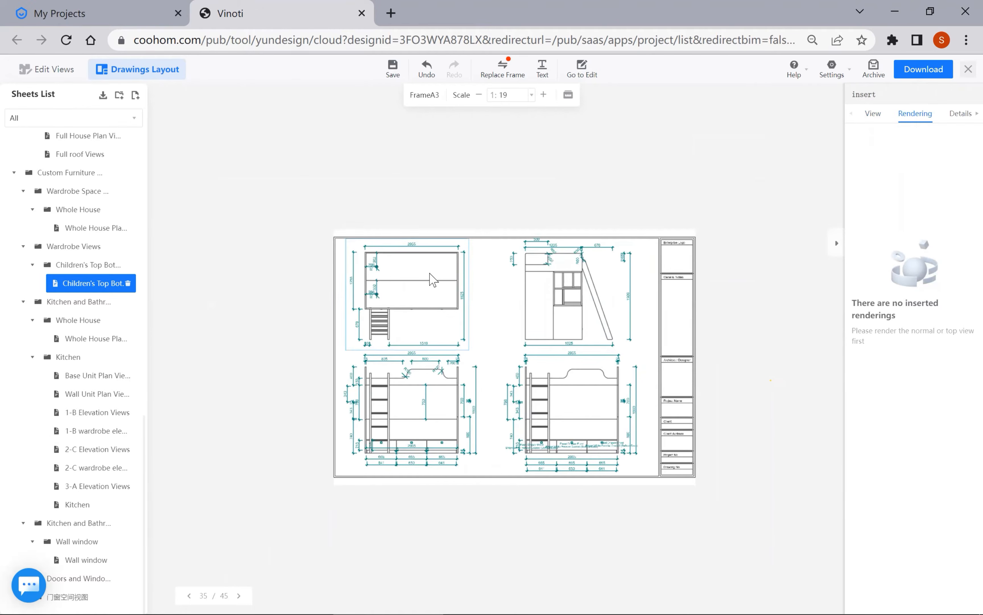
- Try adding the Cover and Catalog sheets to the bunk bed sheet's PDF download selection, and cancel the download
left_click(923, 69)
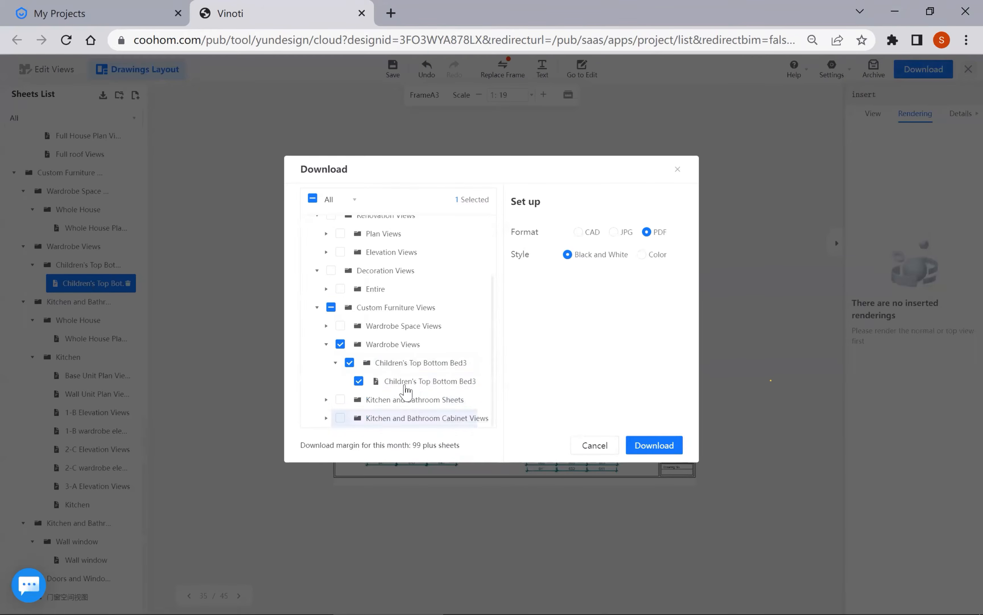
scroll(398, 299, "up", 2)
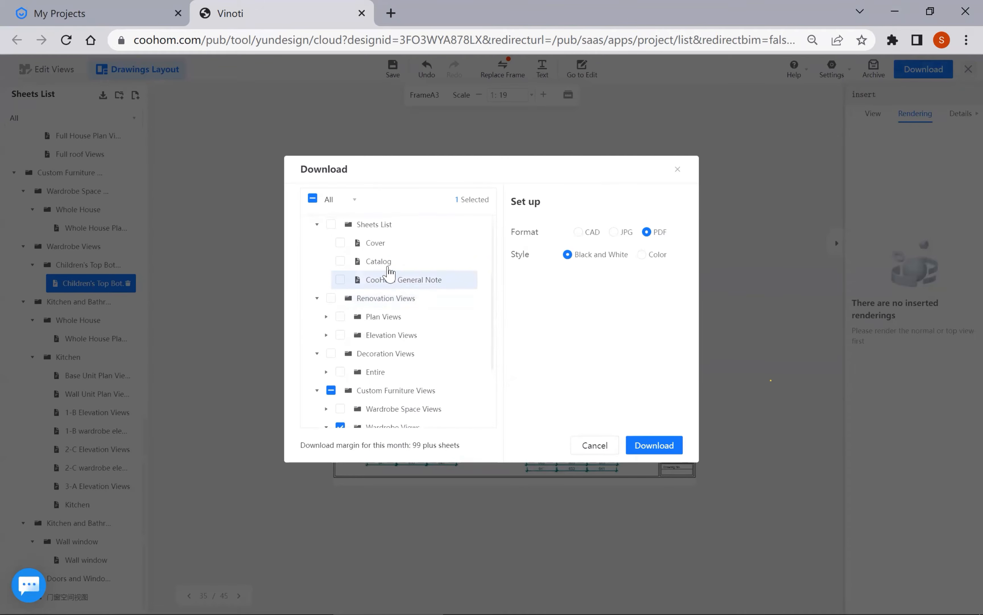
scroll(390, 274, "down", 2)
scroll(432, 307, "up", 2)
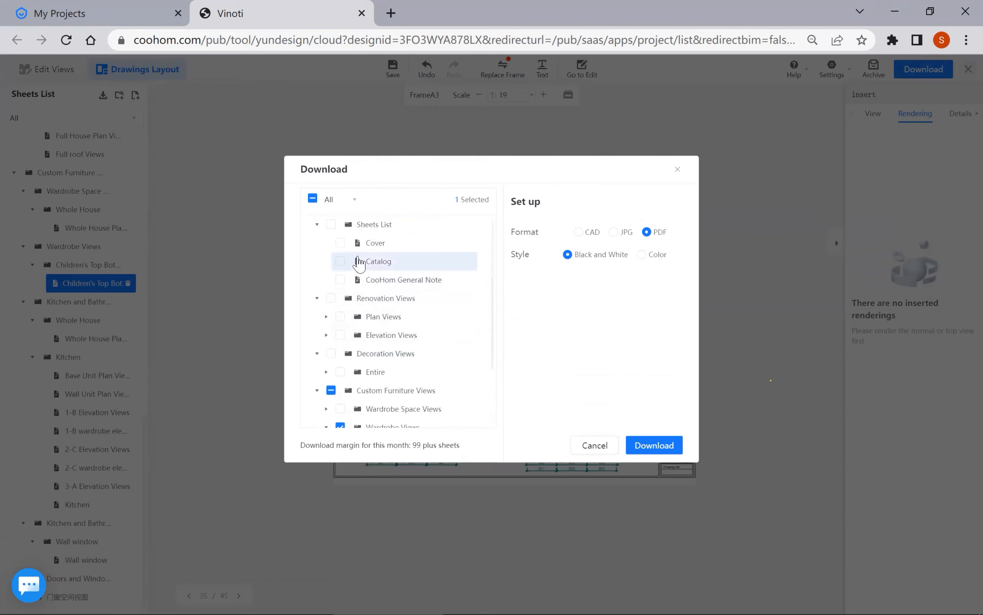
left_click(341, 243)
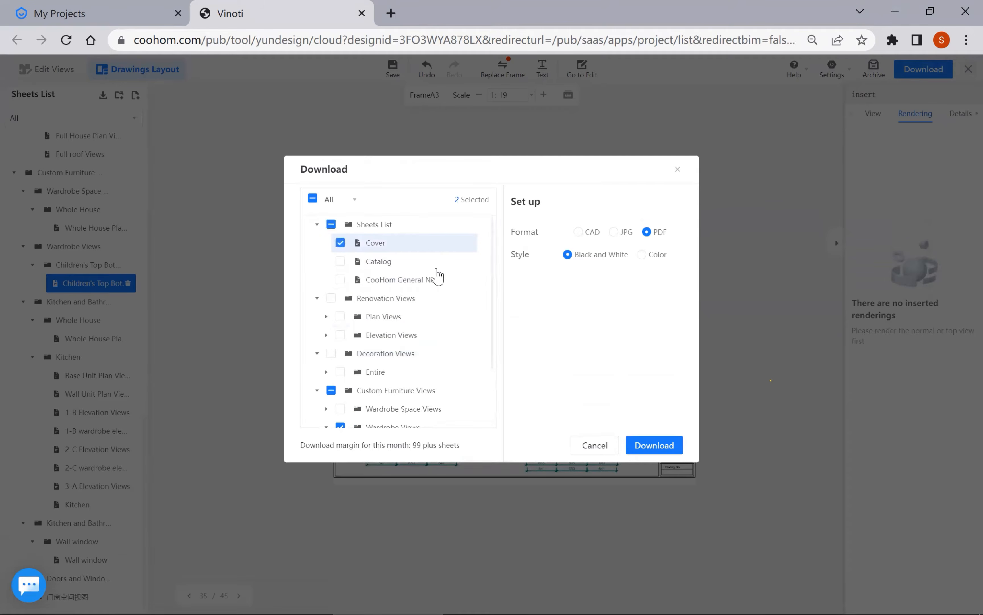
left_click(340, 262)
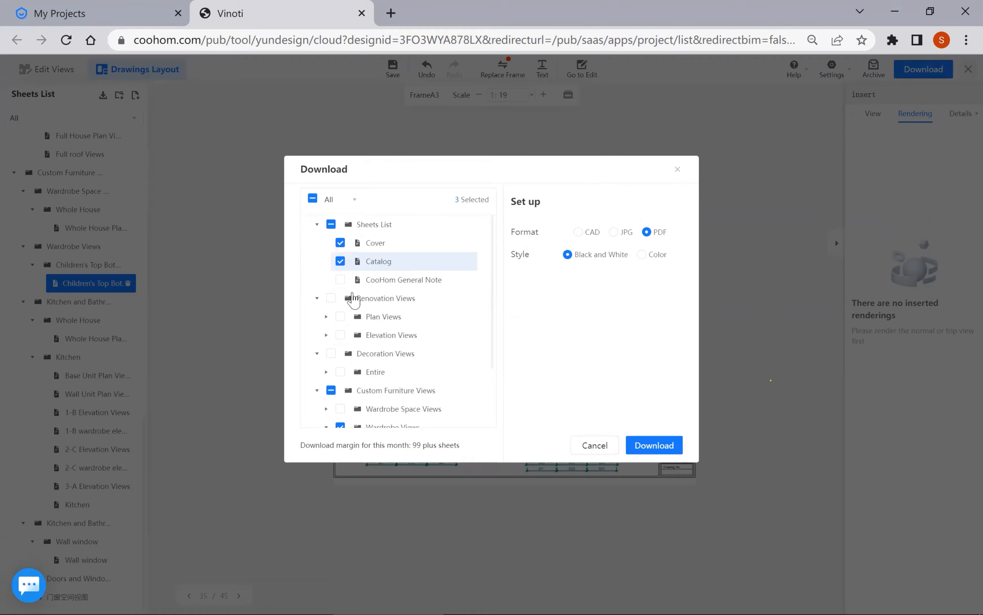
scroll(406, 345, "down", 2)
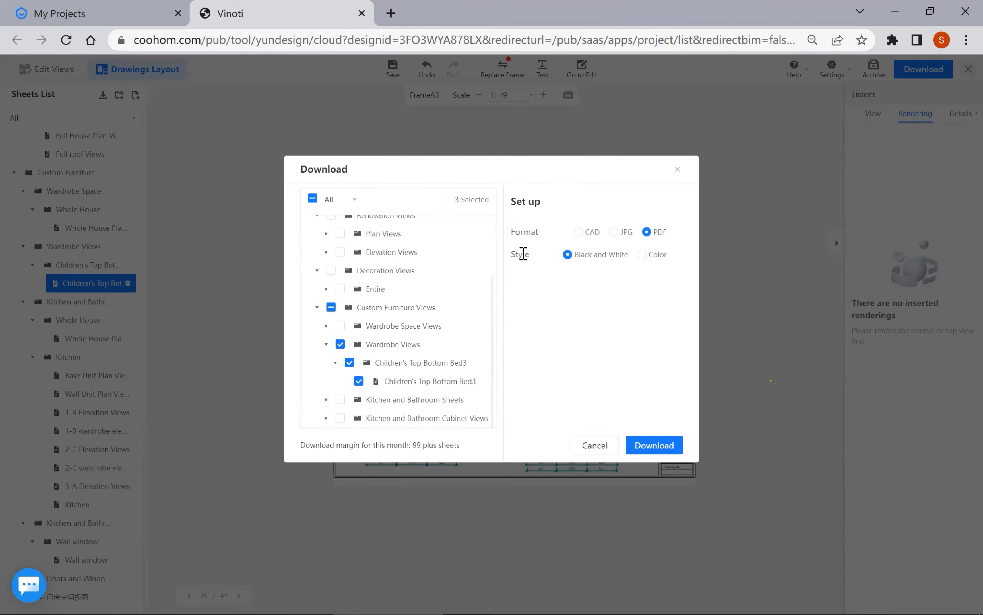
left_click_drag(520, 255, 492, 256)
left_click(537, 263)
left_click(594, 447)
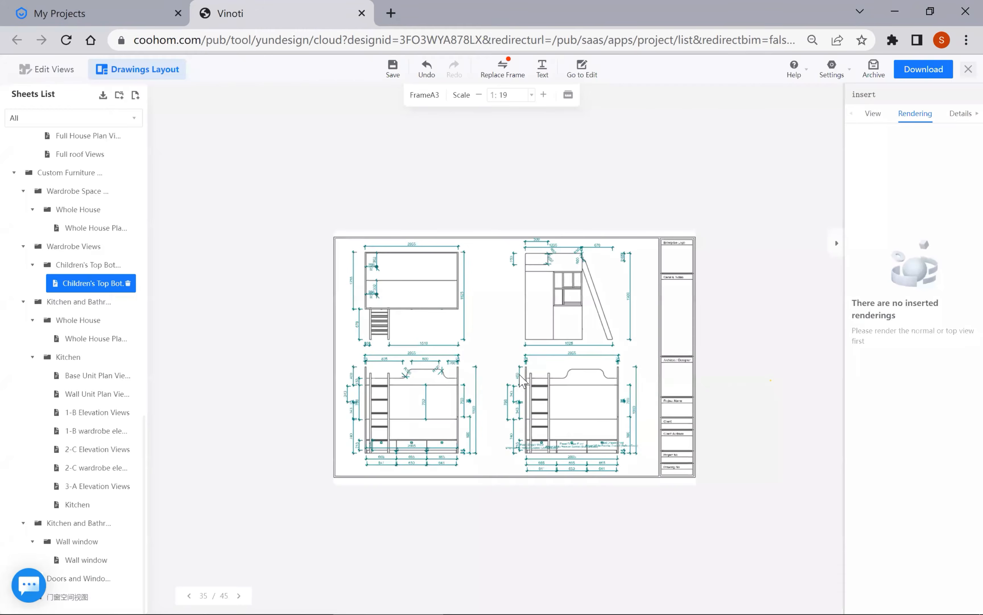
- Download only the Children's Top Bottom Bed3 sheet in CAD format with color maps included
scroll(520, 396, "up", 5)
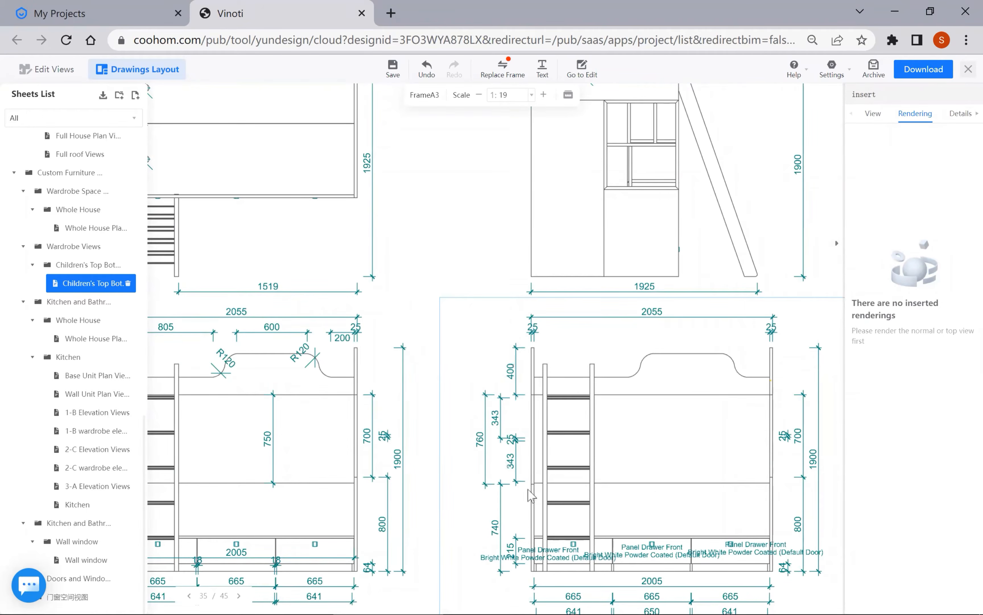
scroll(652, 547, "down", 4)
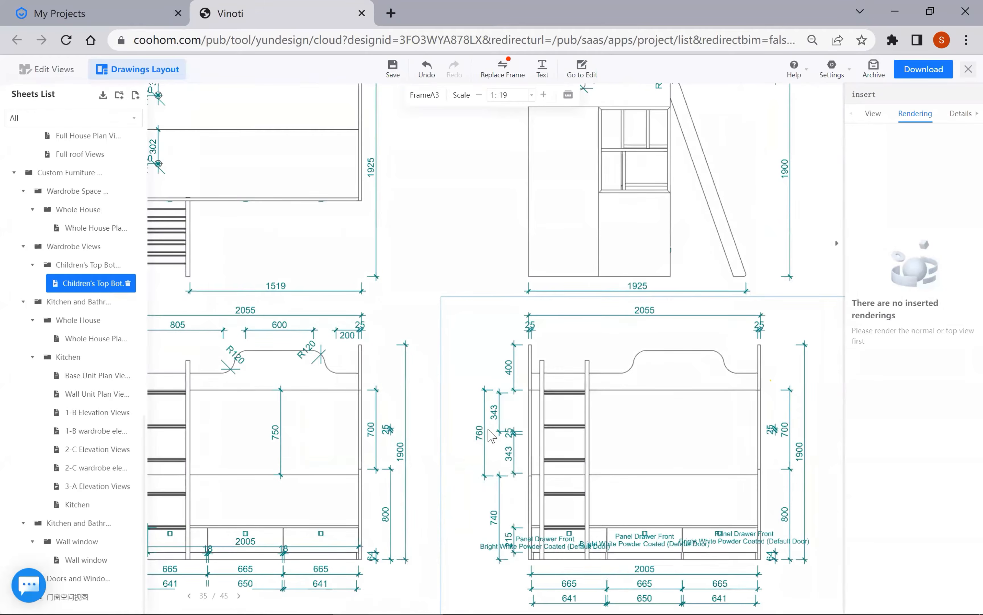
scroll(486, 447, "up", 3)
scroll(501, 435, "down", 5)
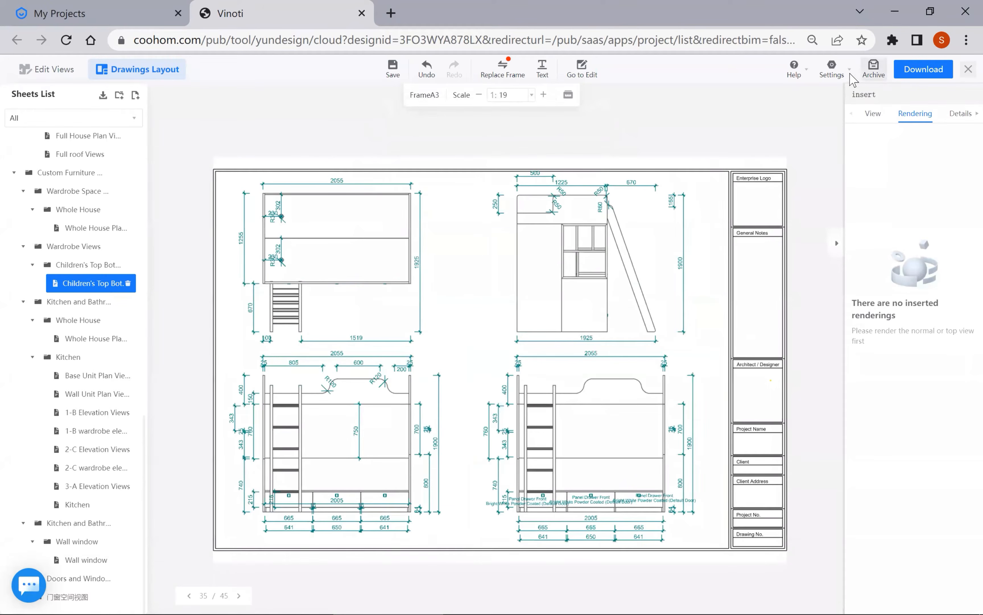
mouse_move(839, 79)
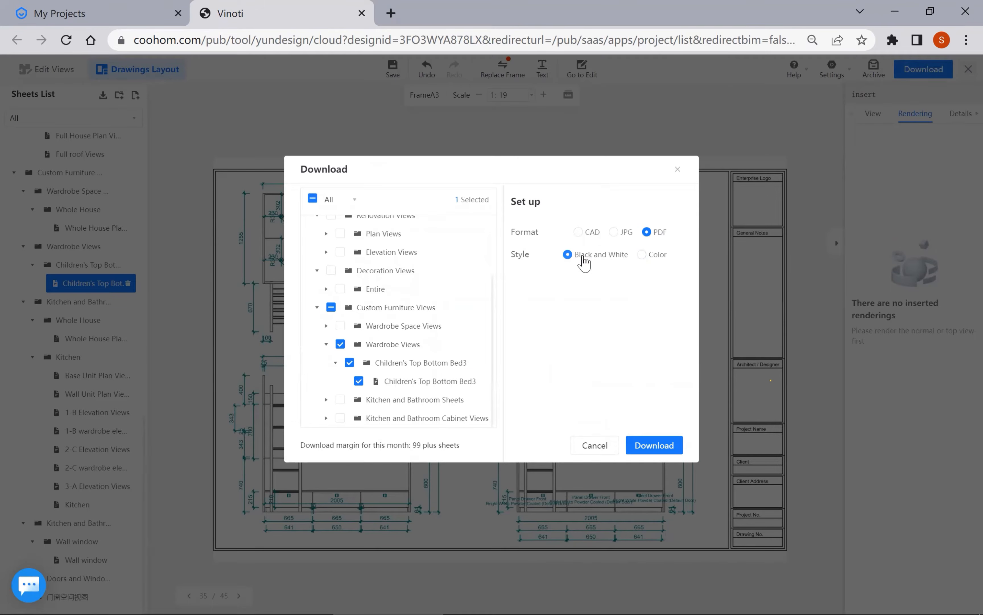
left_click(641, 255)
left_click(580, 232)
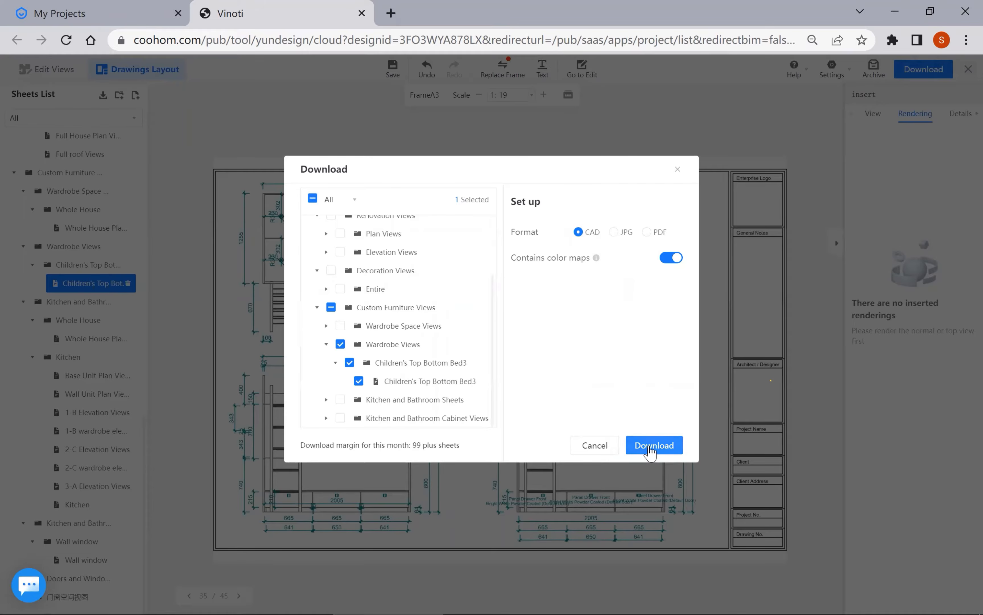
left_click(651, 446)
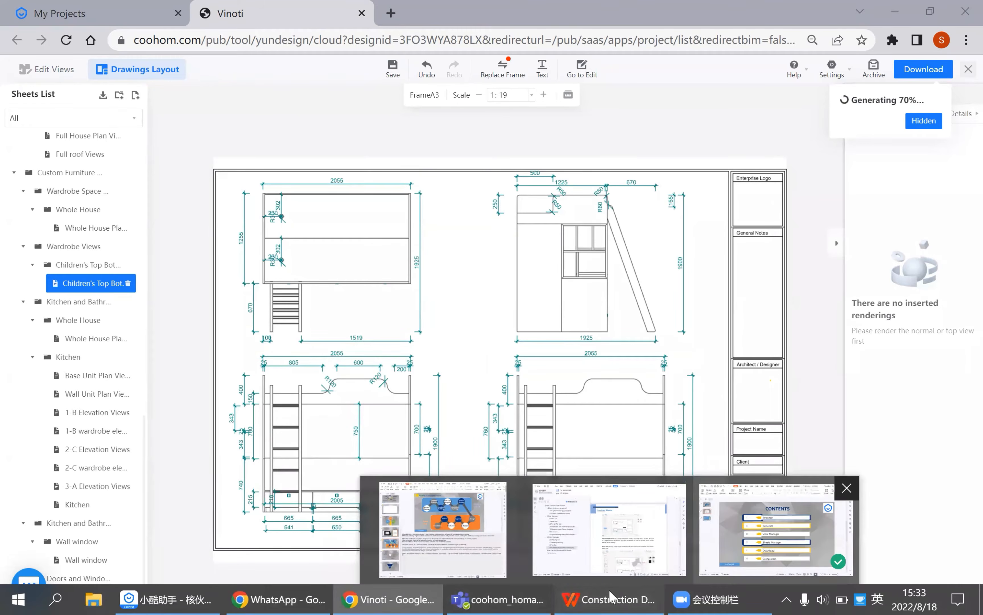
- Open 定制全屋家具.dwg from the 定制图纸 folder of the downloaded Untitled.zip, starting GstarCAD 2019 in trial mode
left_click(610, 597)
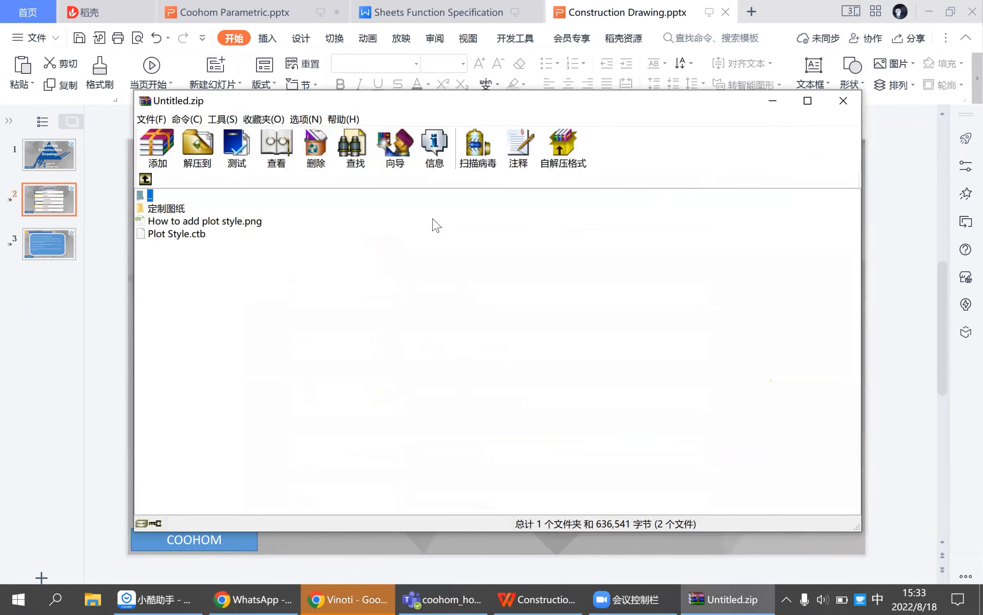
double_click(176, 206)
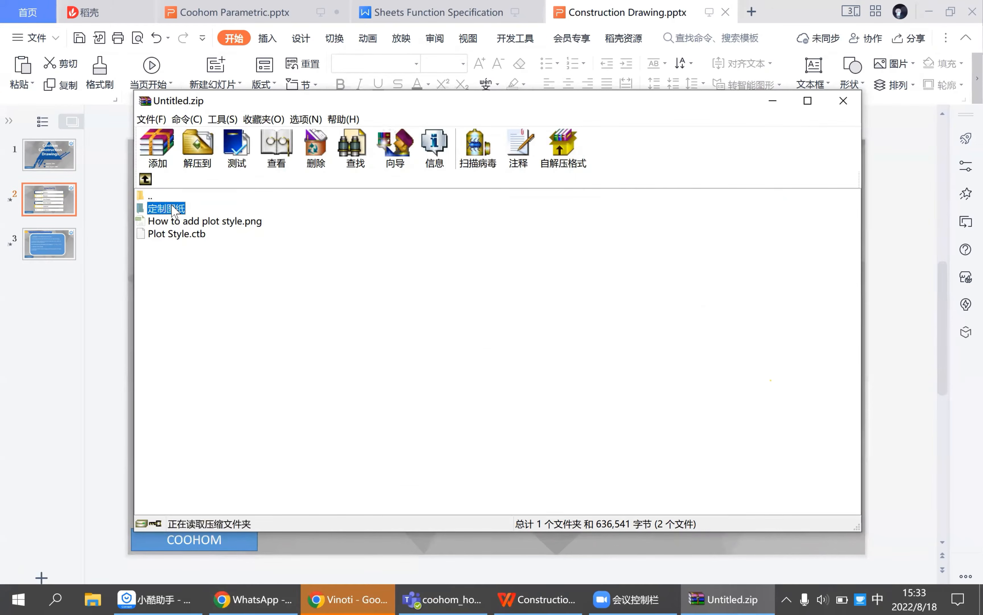
double_click(198, 211)
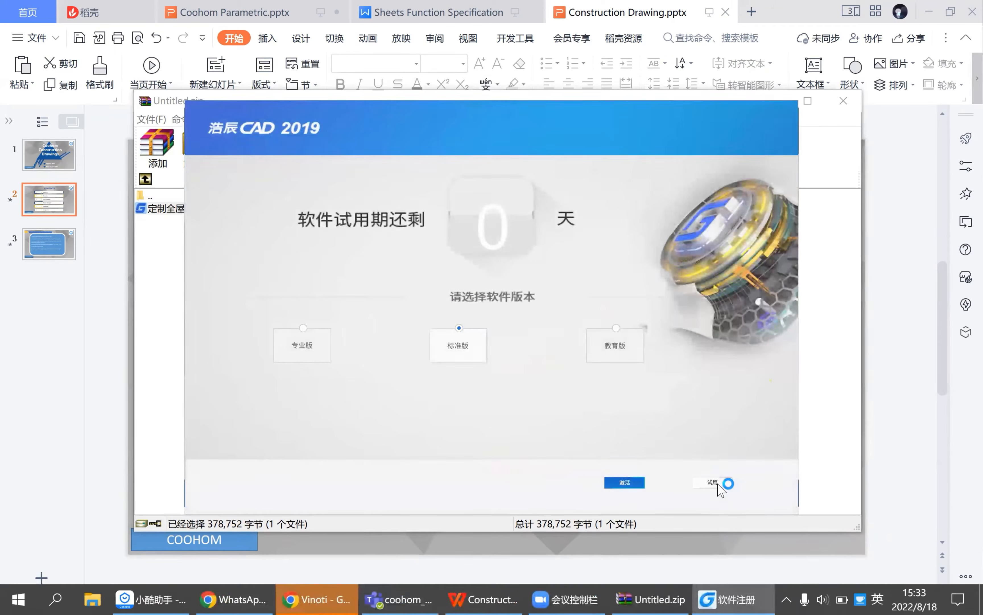
left_click(714, 482)
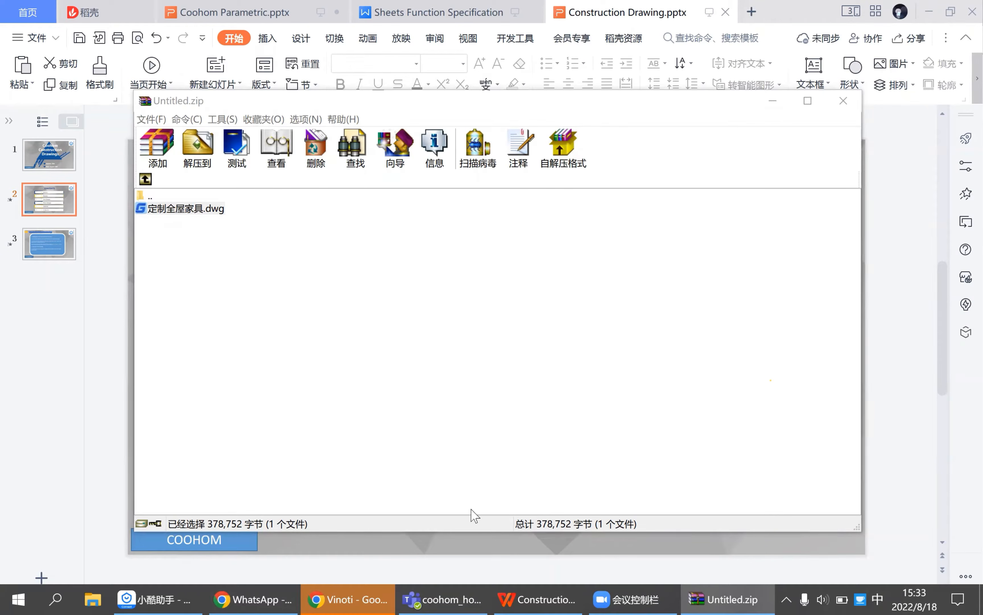
- Dismiss the GstarCAD update notice without updating and reopen 定制全屋家具.dwg from the archive
mouse_move(734, 589)
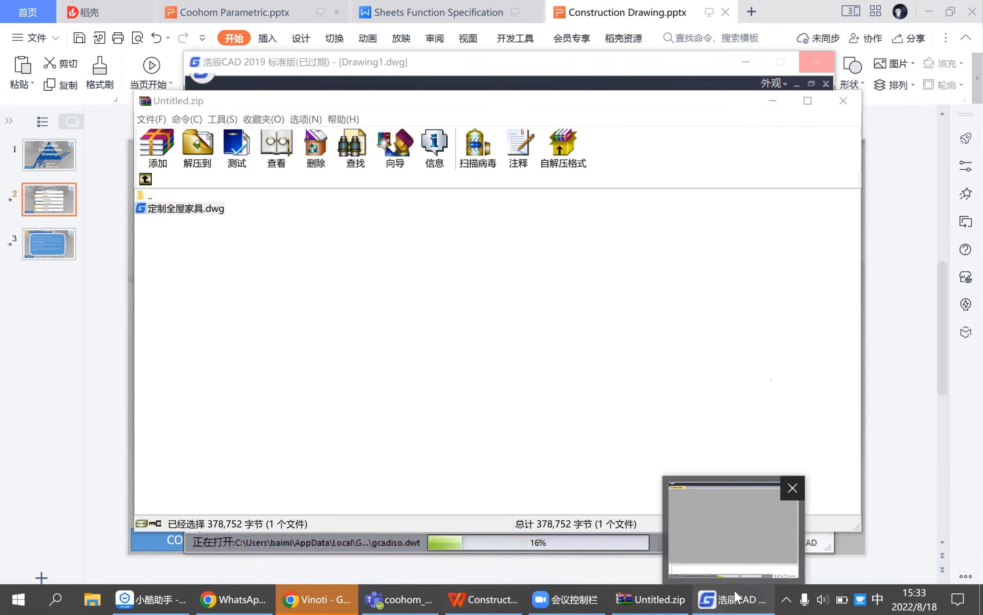
left_click(737, 589)
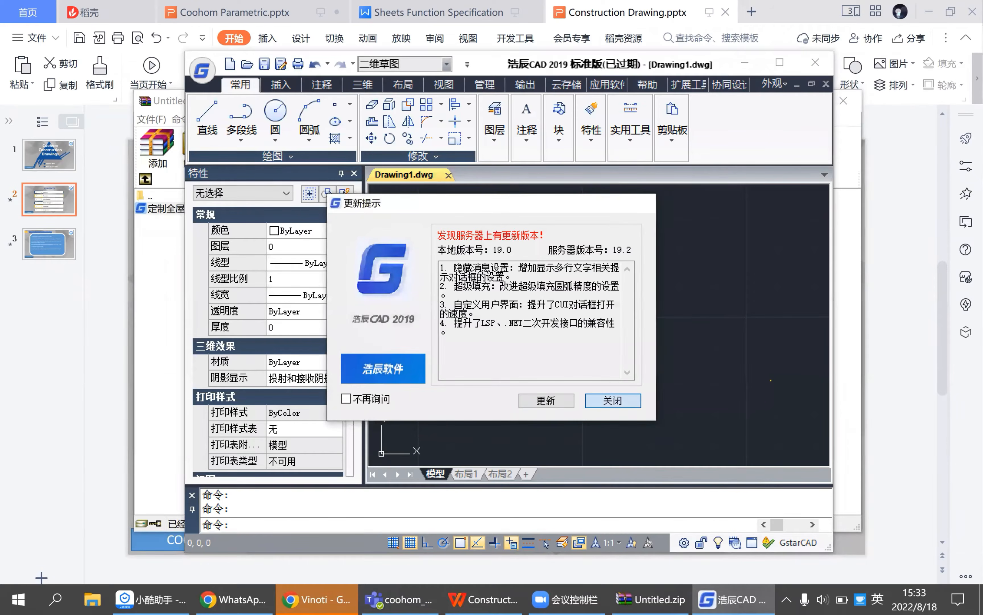
left_click(610, 399)
left_click(745, 62)
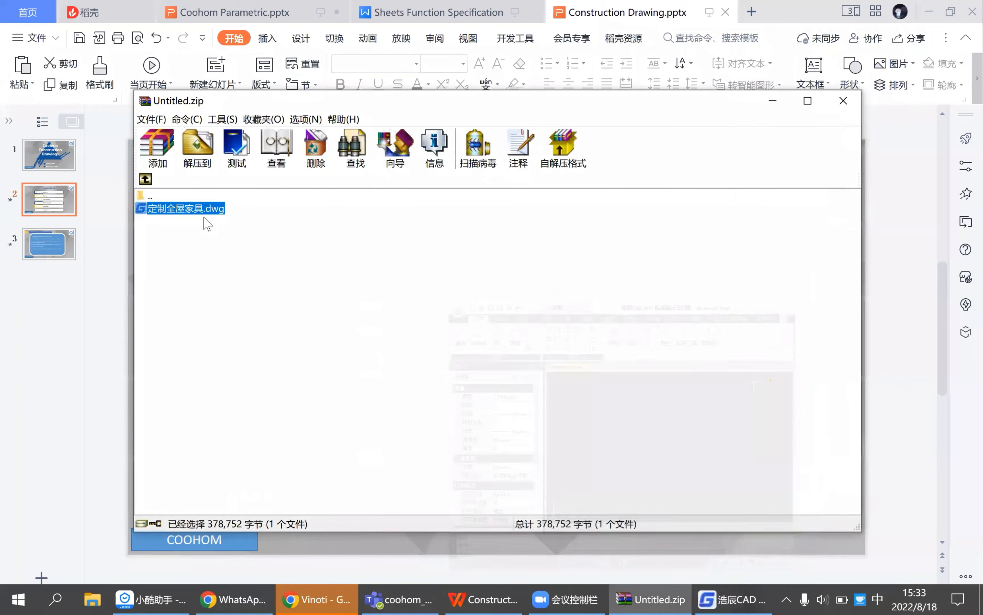
double_click(191, 209)
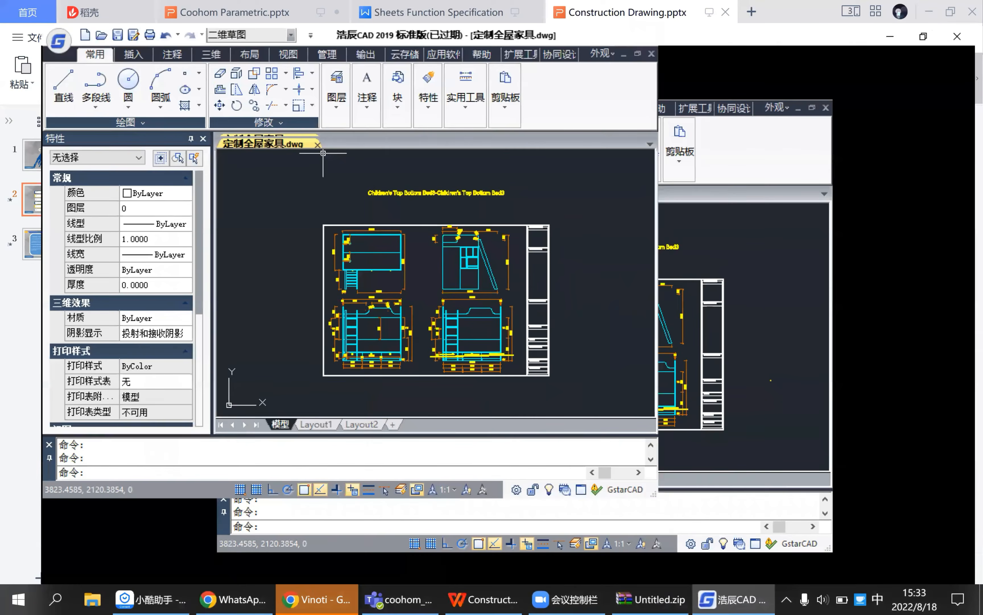
- Examine the exported bunk bed sheet in the CAD drawing, including its four views, dimensions, title and title block
scroll(544, 338, "up", 4)
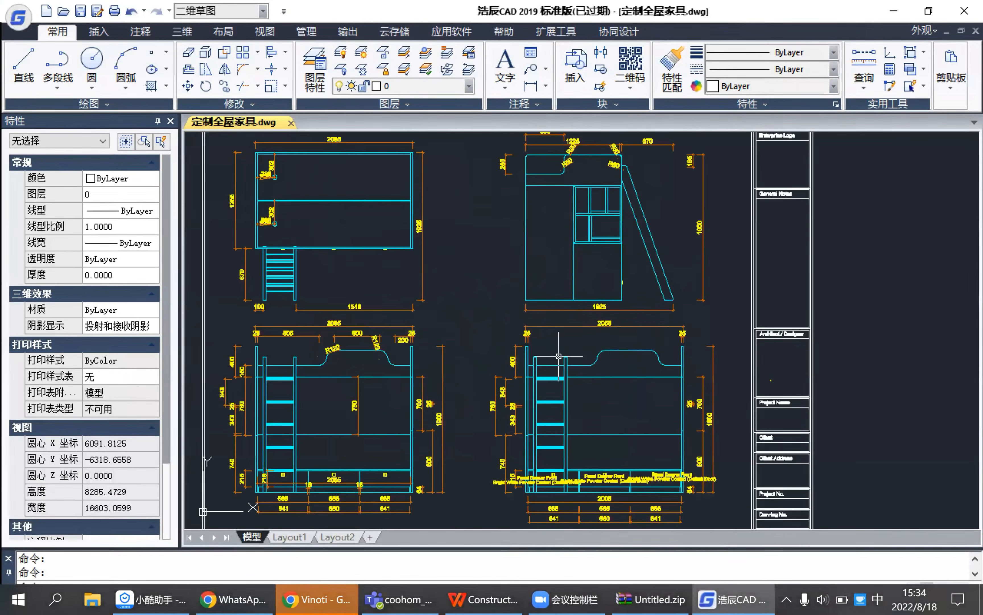
scroll(562, 353, "down", 4)
scroll(528, 262, "up", 2)
scroll(375, 230, "down", 4)
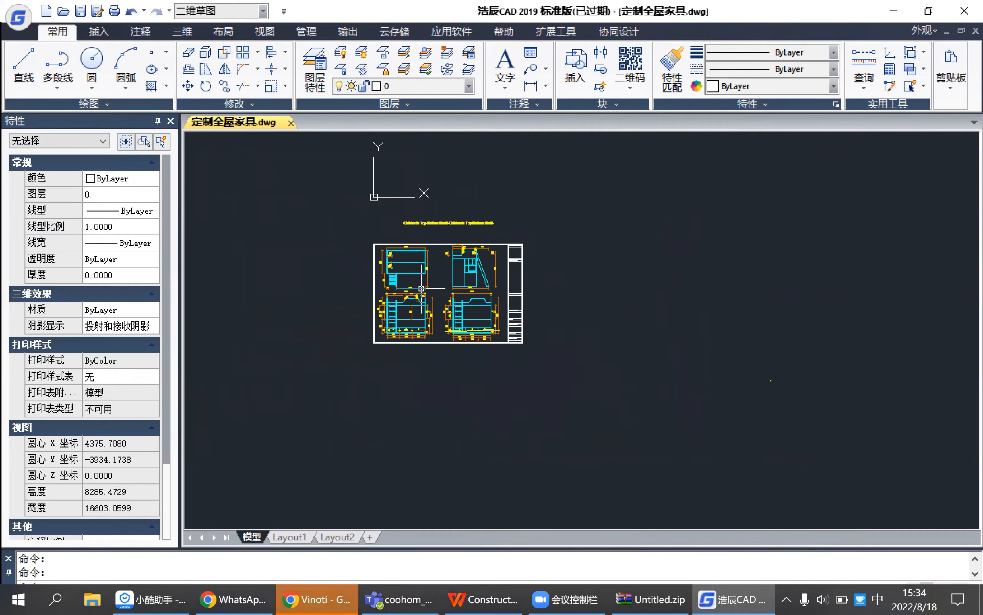
scroll(381, 234, "up", 4)
middle_click_drag(598, 302, 624, 268)
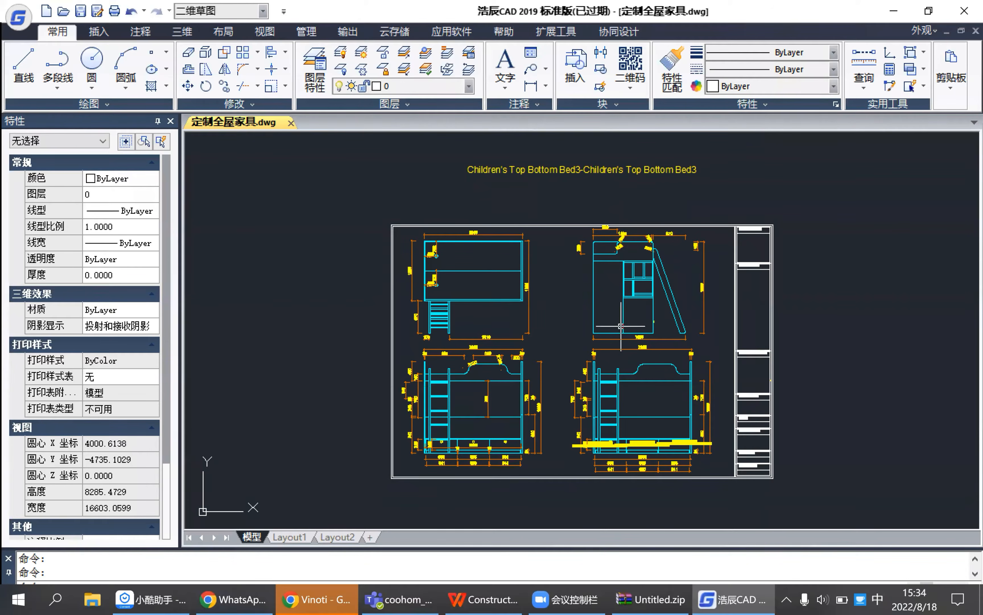
scroll(532, 260, "up", 2)
scroll(563, 317, "down", 2)
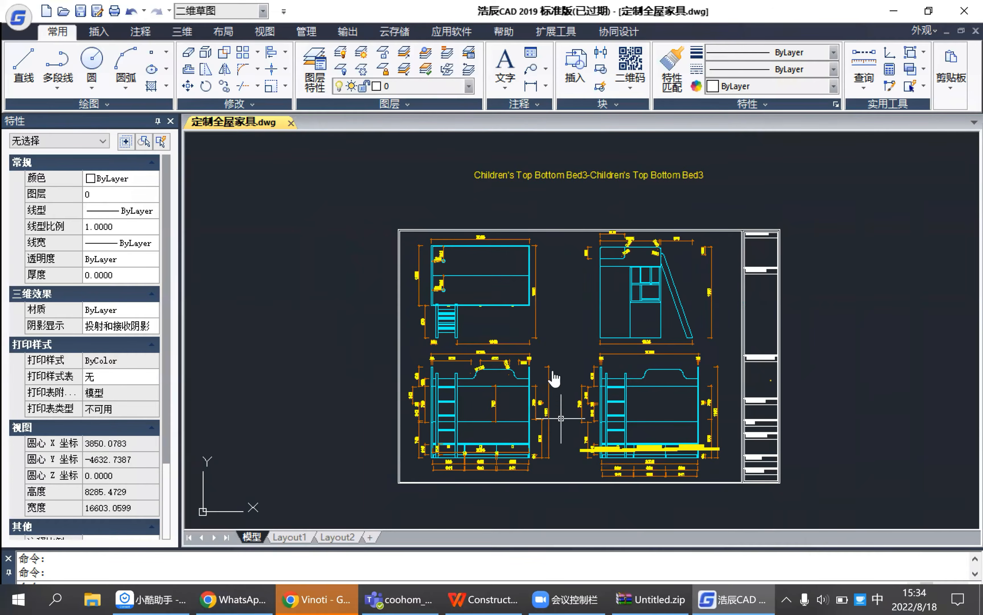
scroll(545, 379, "up", 3)
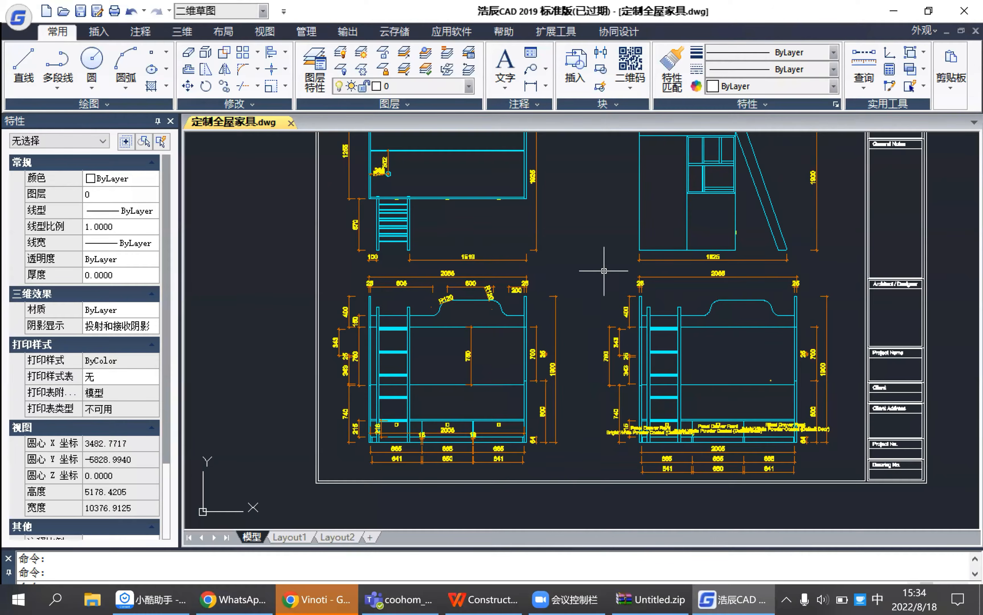
- Examine the bunk bed views up close in the CAD drawing, including the headboard radius dimensions and the drawer-front material labels
scroll(577, 349, "up", 3)
scroll(582, 338, "down", 1)
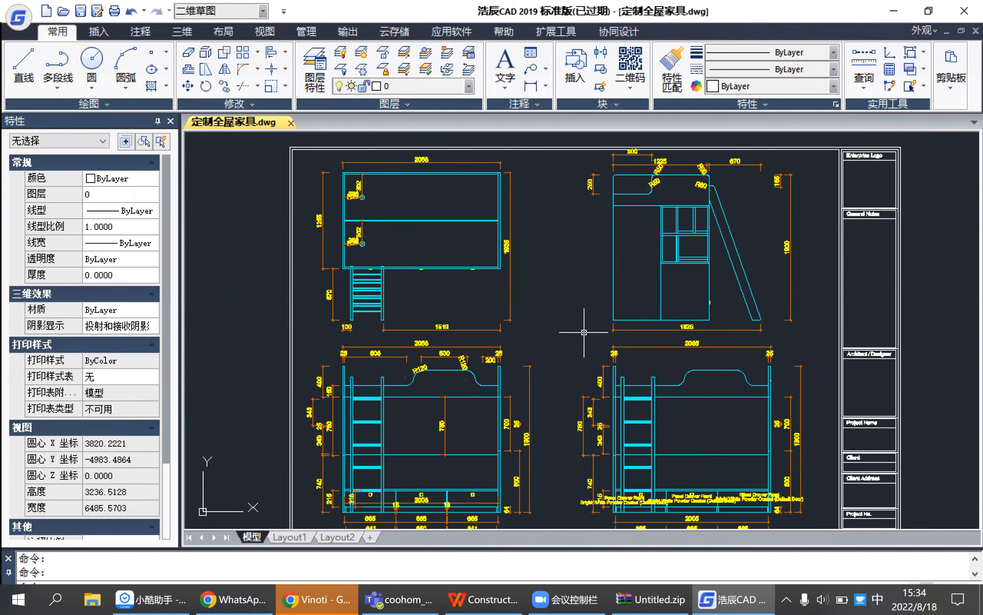
scroll(581, 327, "down", 2)
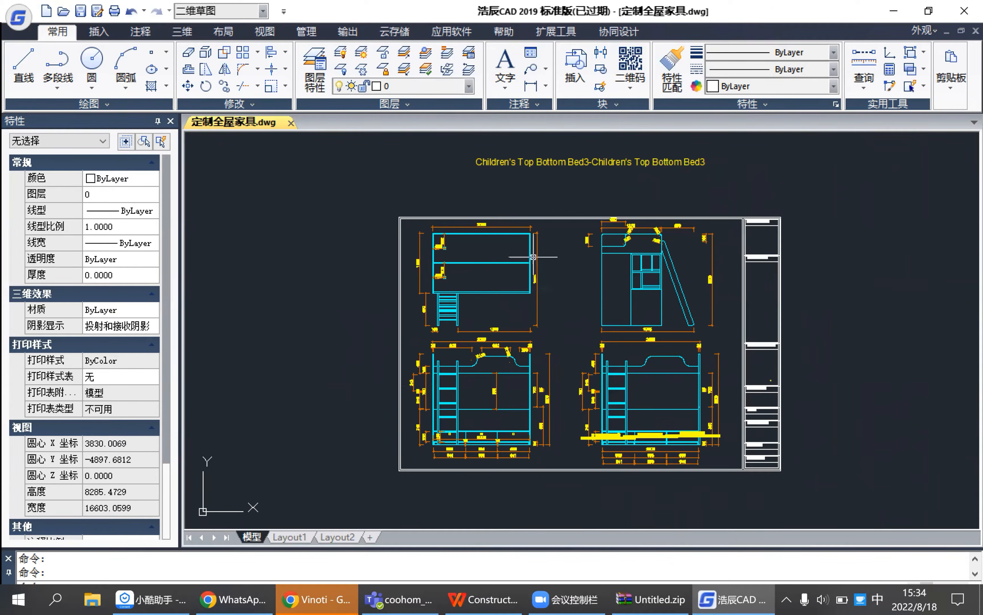
scroll(536, 299, "up", 5)
scroll(537, 302, "down", 5)
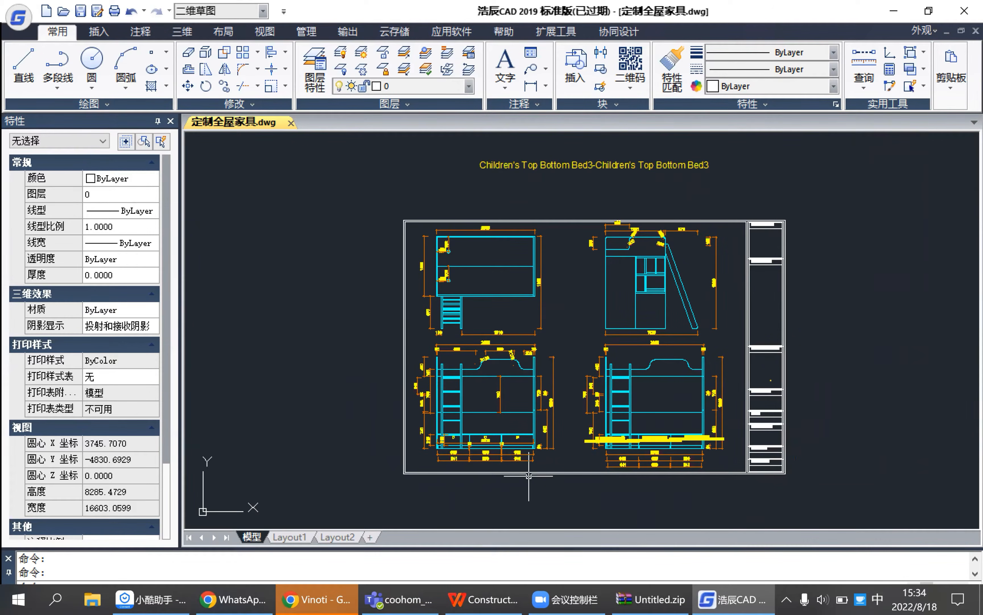
scroll(529, 478, "up", 5)
scroll(616, 391, "down", 2)
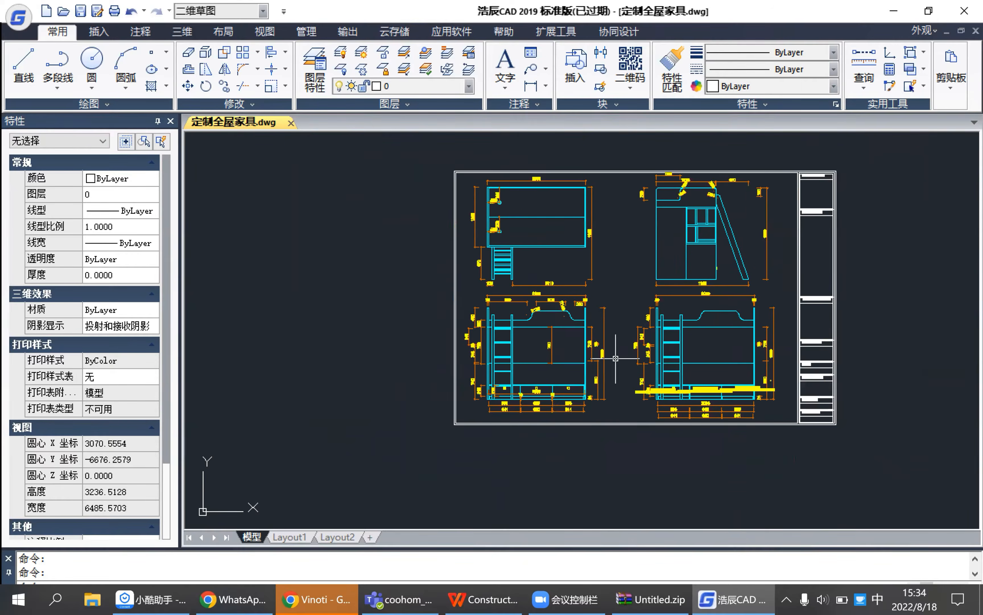
scroll(536, 317, "up", 2)
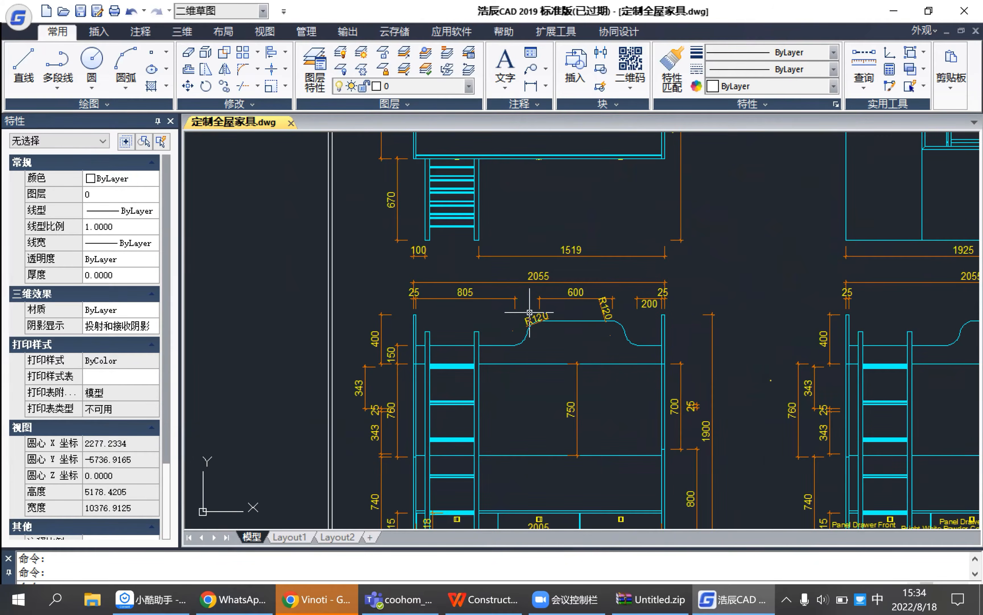
scroll(535, 317, "up", 5)
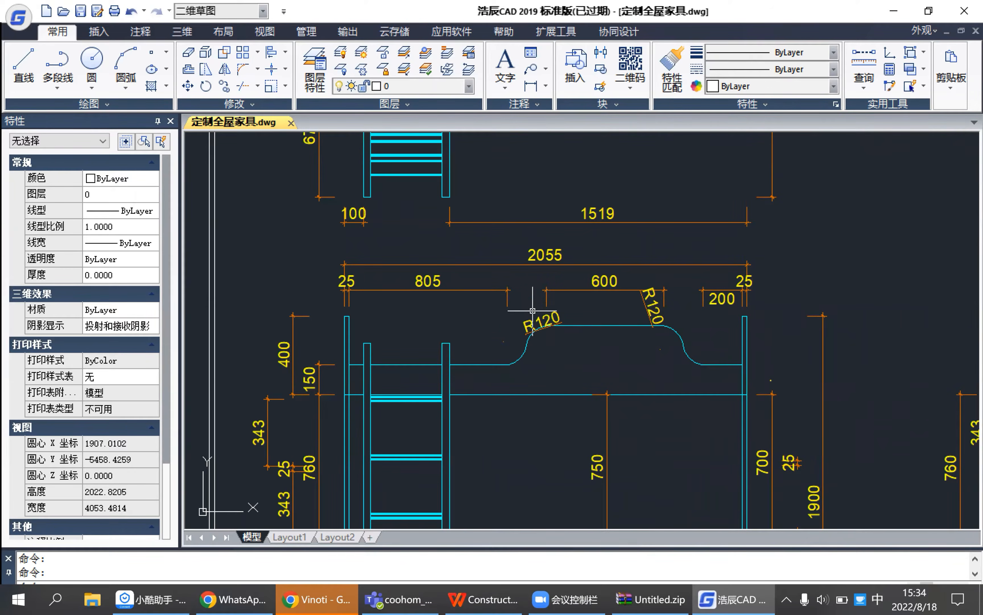
scroll(543, 307, "down", 7)
scroll(771, 445, "up", 5)
scroll(771, 445, "up", 4)
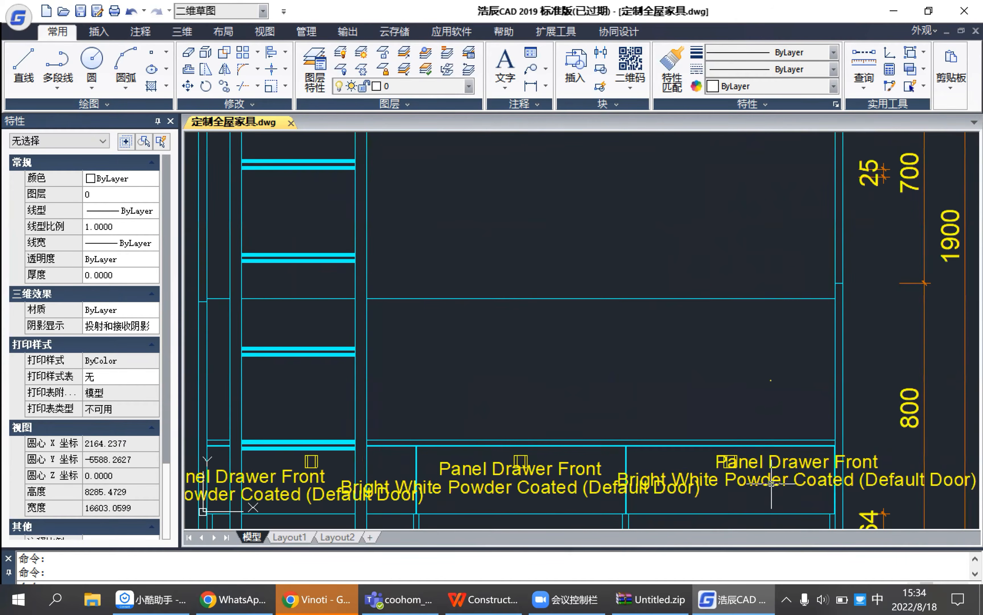
scroll(688, 388, "down", 9)
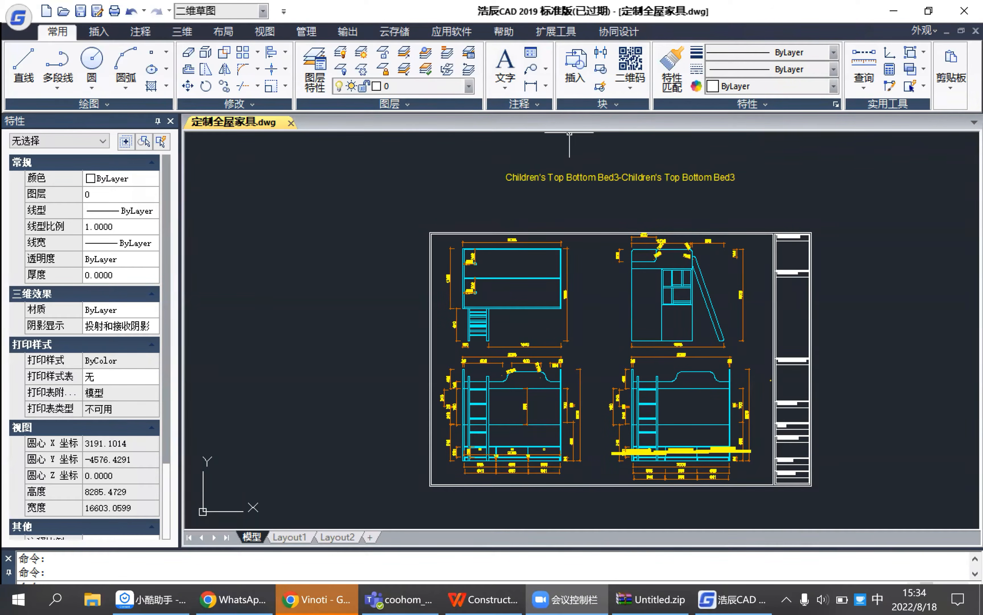
- Put the CAD drawing aside, close the Untitled.zip archive and show the "What Can Be Configured For Drawings" slide
left_click(893, 12)
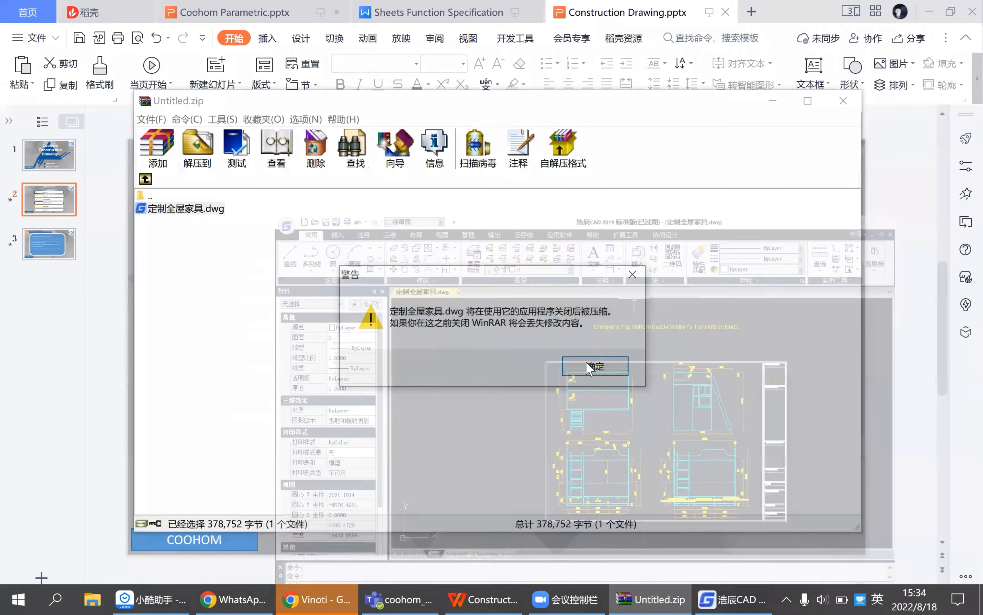
left_click(624, 364)
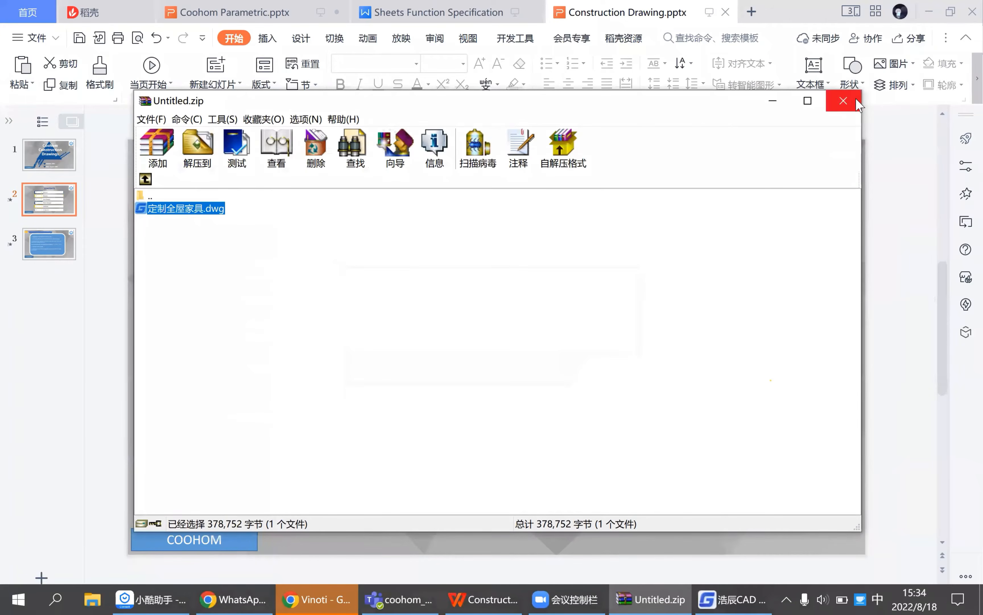
left_click(843, 100)
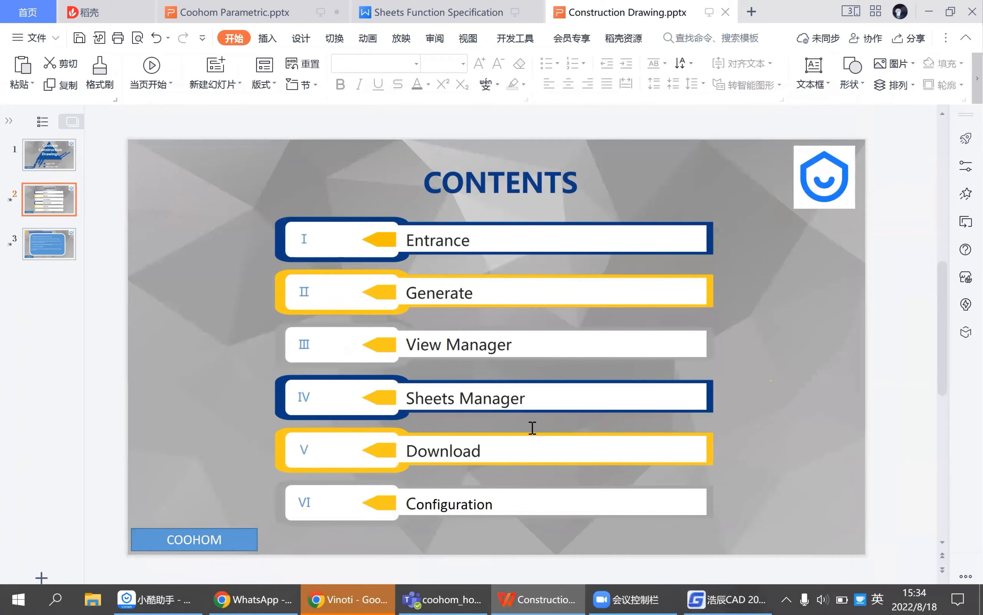
scroll(540, 402, "down", 1)
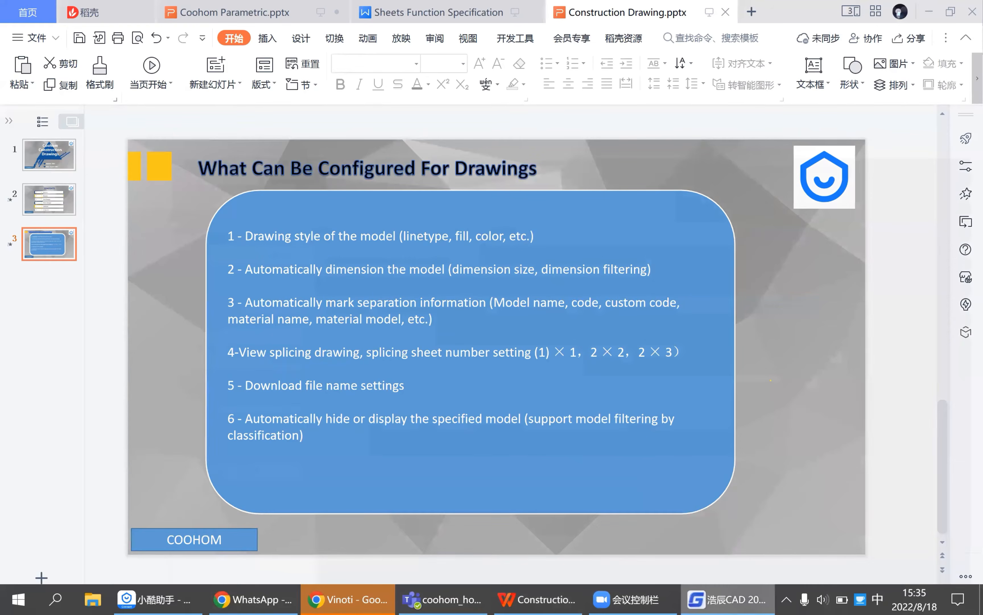
- Return to 定制全屋家具.dwg in GstarCAD and examine the drawer-front labels and the overall arrangement of the four bunk bed views
left_click(728, 599)
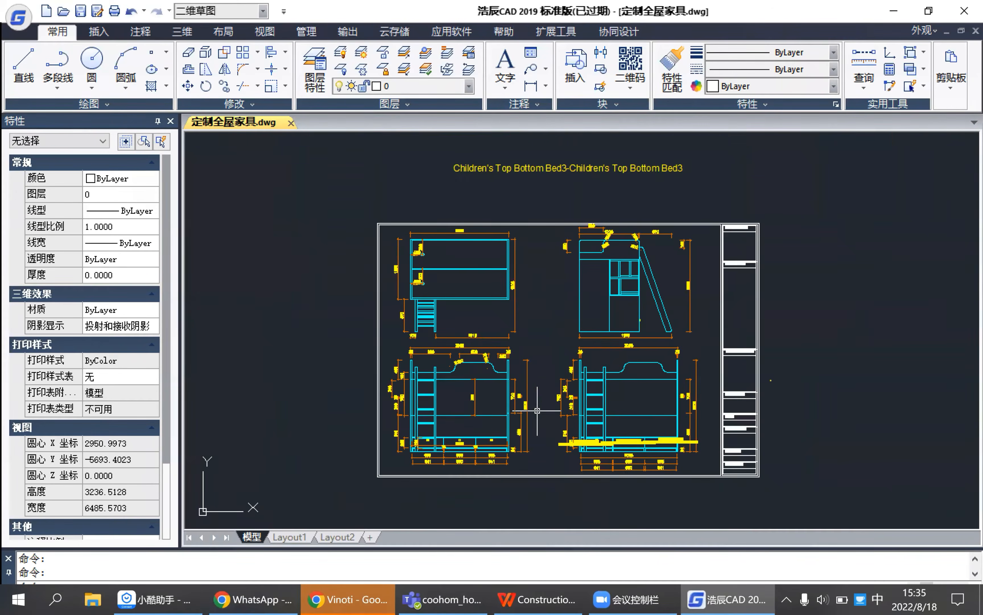
scroll(537, 411, "up", 5)
scroll(605, 451, "down", 2)
scroll(604, 451, "up", 2)
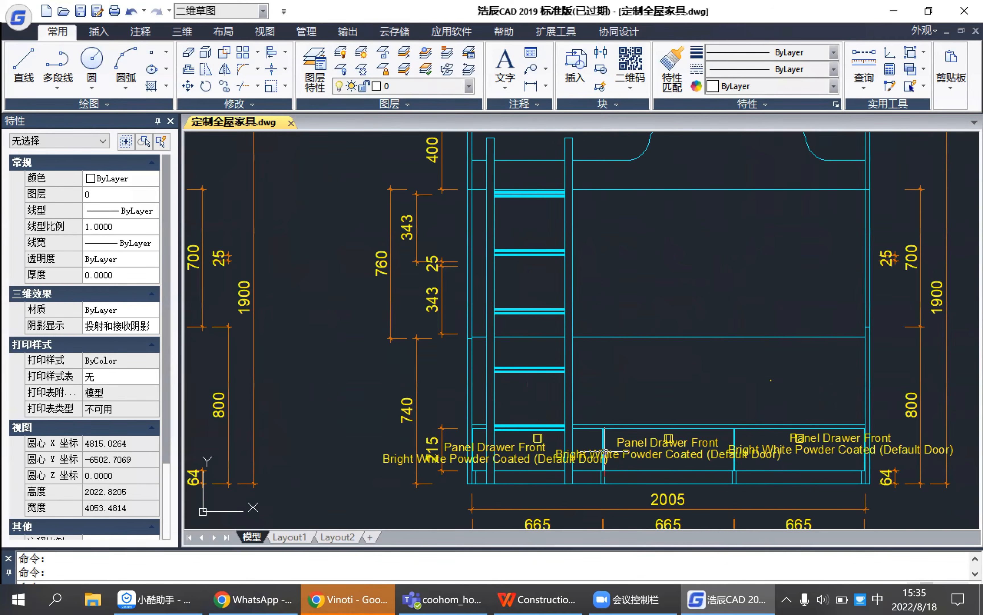
scroll(604, 451, "down", 4)
middle_click_drag(504, 408, 513, 419)
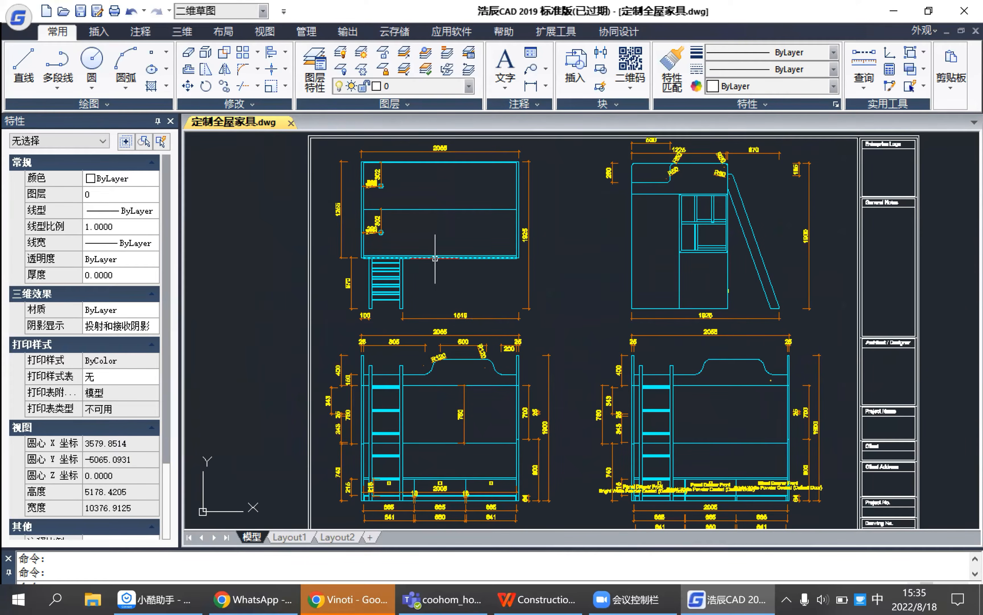
scroll(455, 288, "down", 2)
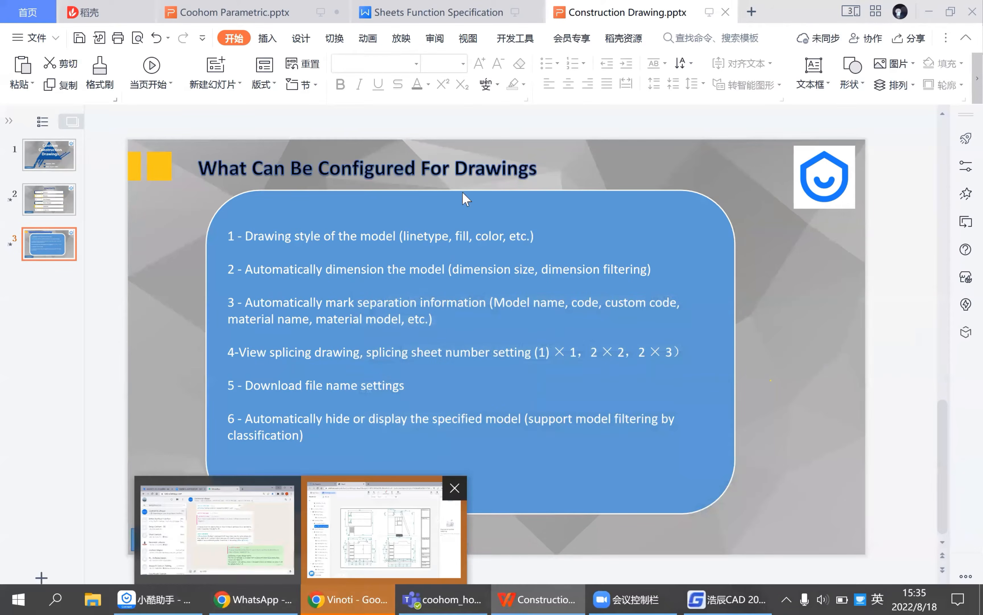
- Switch to the Vinoti project in Coohom, leave the Kitchen & Bath tool and review the drawing and quotation options offered outside it
left_click(341, 596)
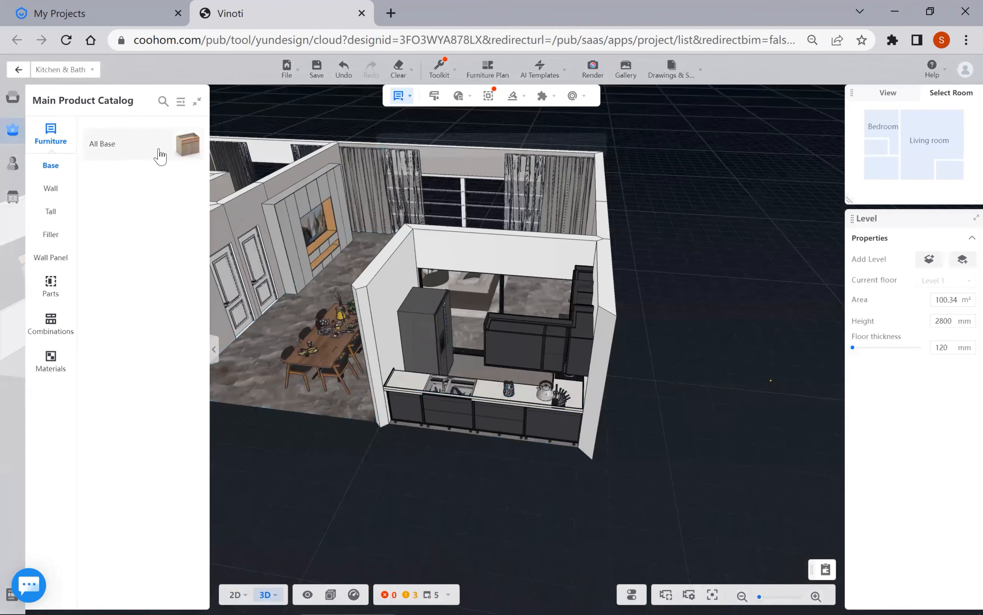
left_click(13, 196)
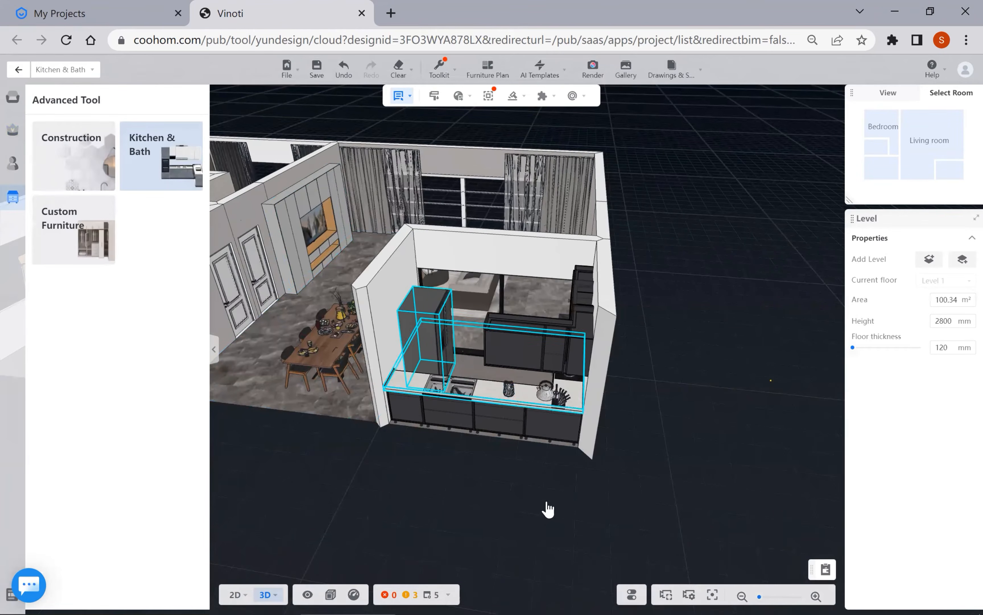
left_click_drag(547, 509, 547, 472)
scroll(533, 460, "down", 1)
scroll(528, 463, "down", 1)
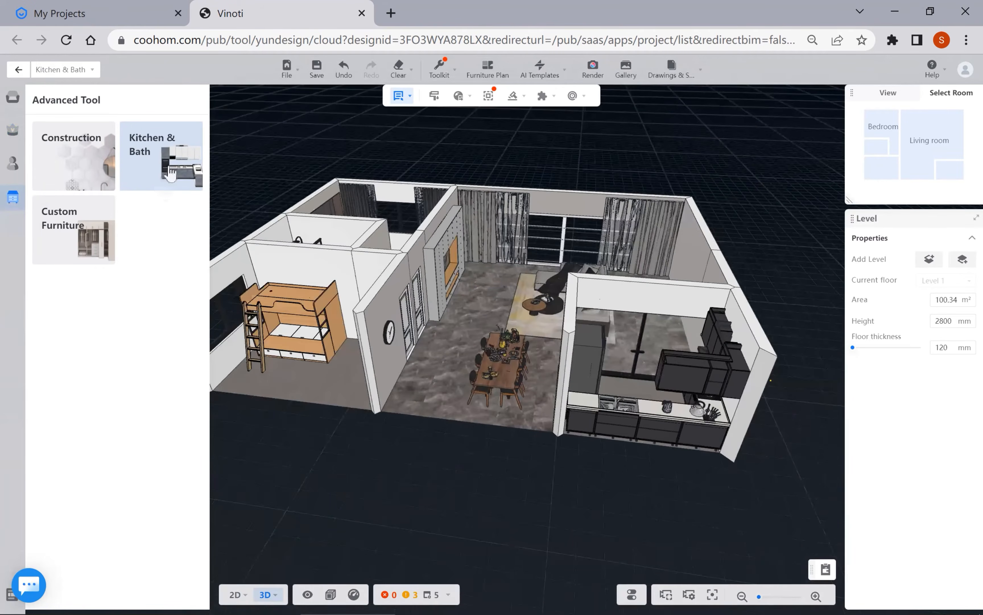
mouse_move(687, 77)
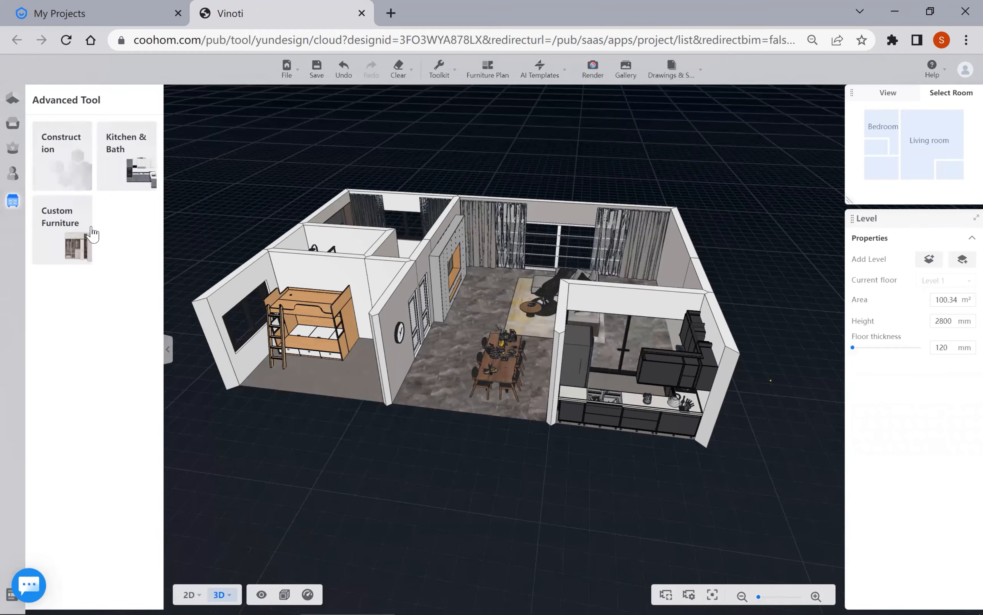
mouse_move(666, 70)
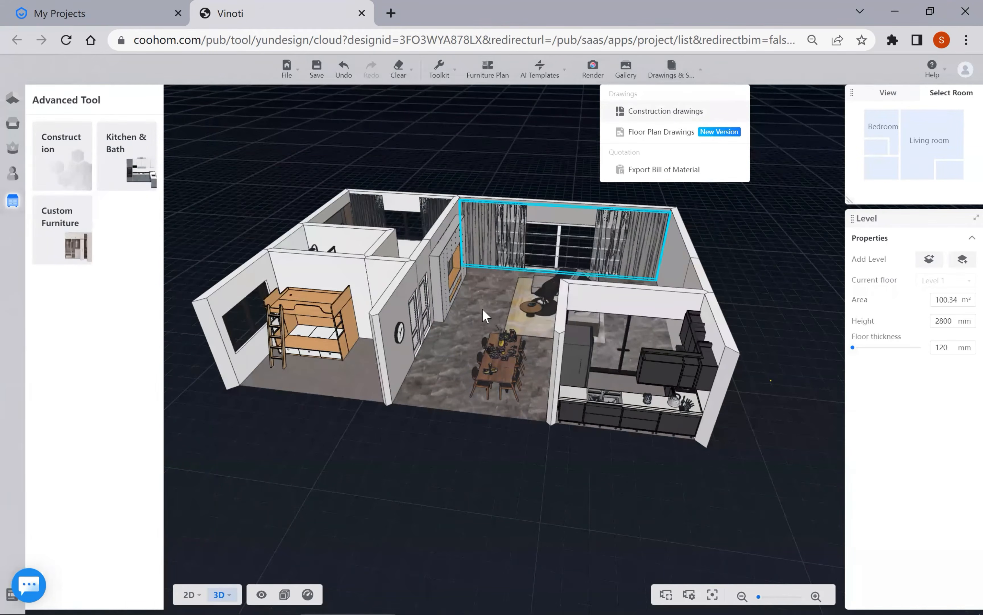
- Enter the Kitchen & Bath advanced tool and review its additional drawing options, including Drawings of Product and Drawing per Room
left_click_drag(447, 310, 544, 289)
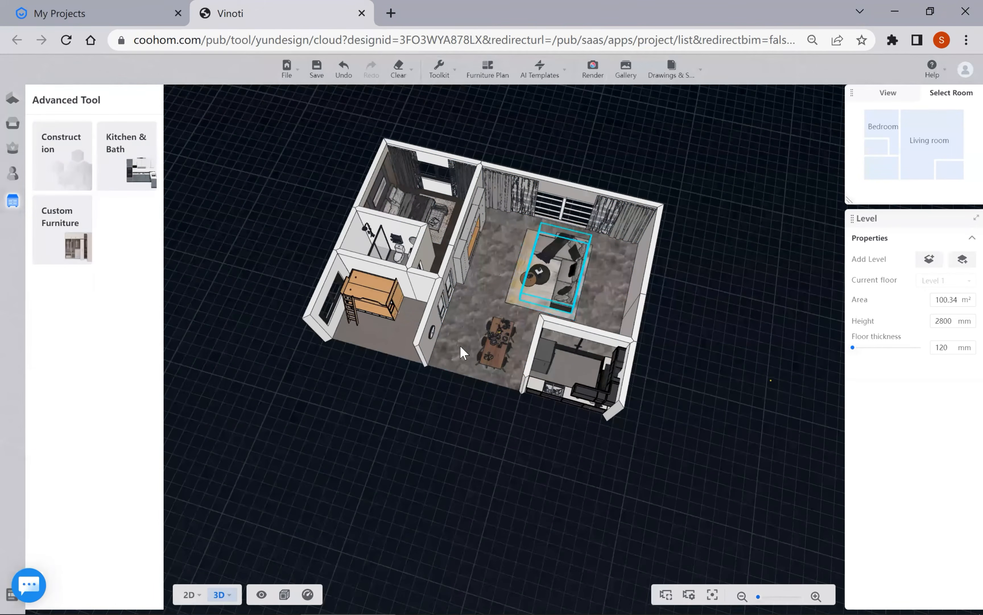
left_click_drag(379, 430, 376, 432)
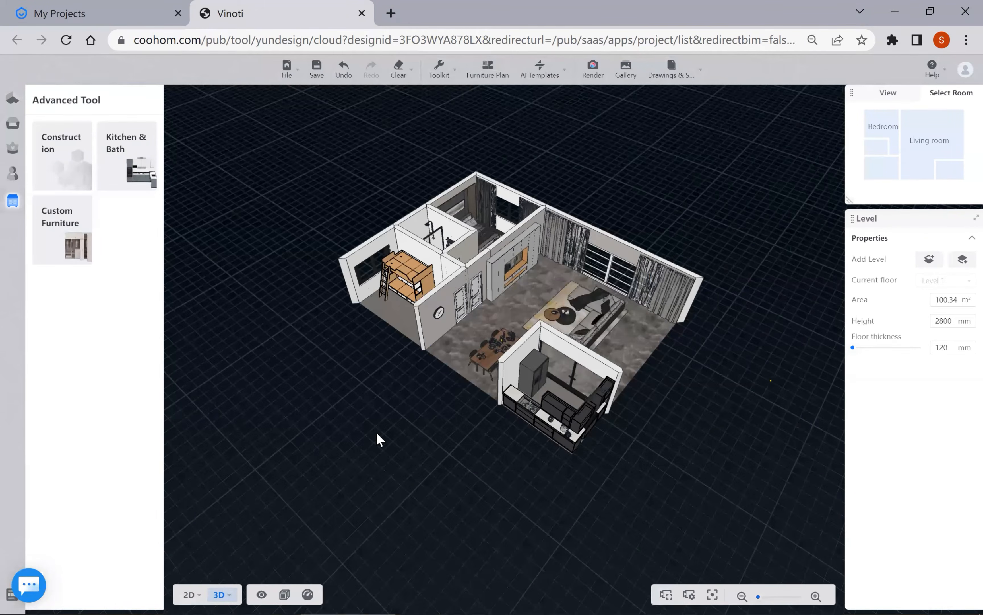
left_click_drag(443, 417, 427, 409)
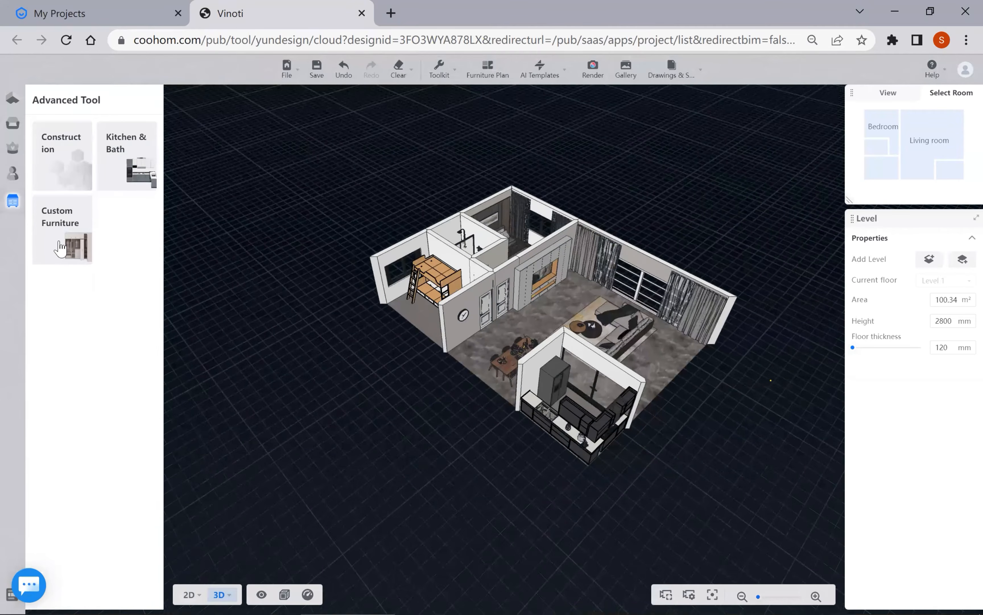
left_click_drag(381, 305, 402, 326)
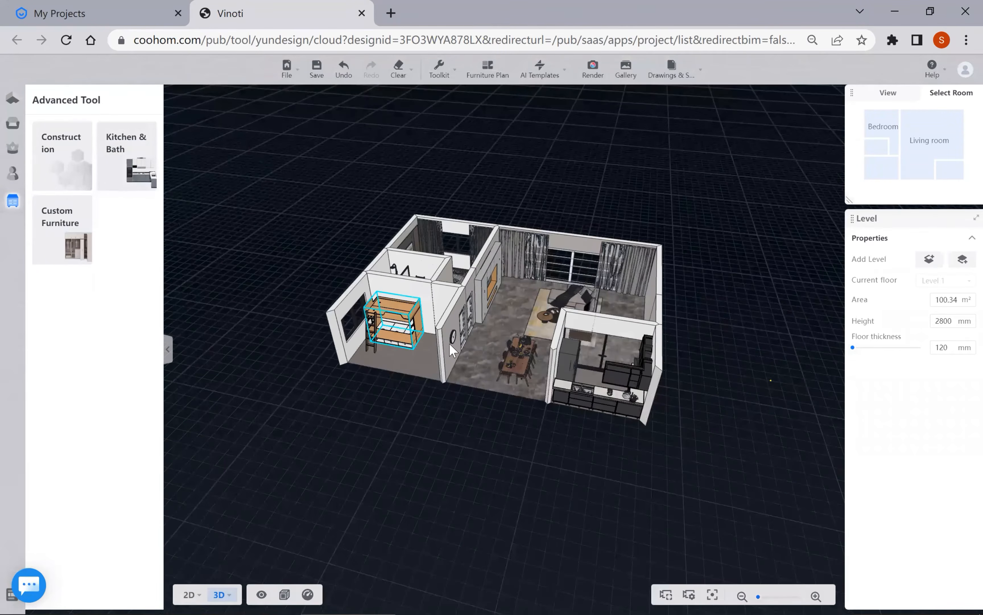
left_click(144, 179)
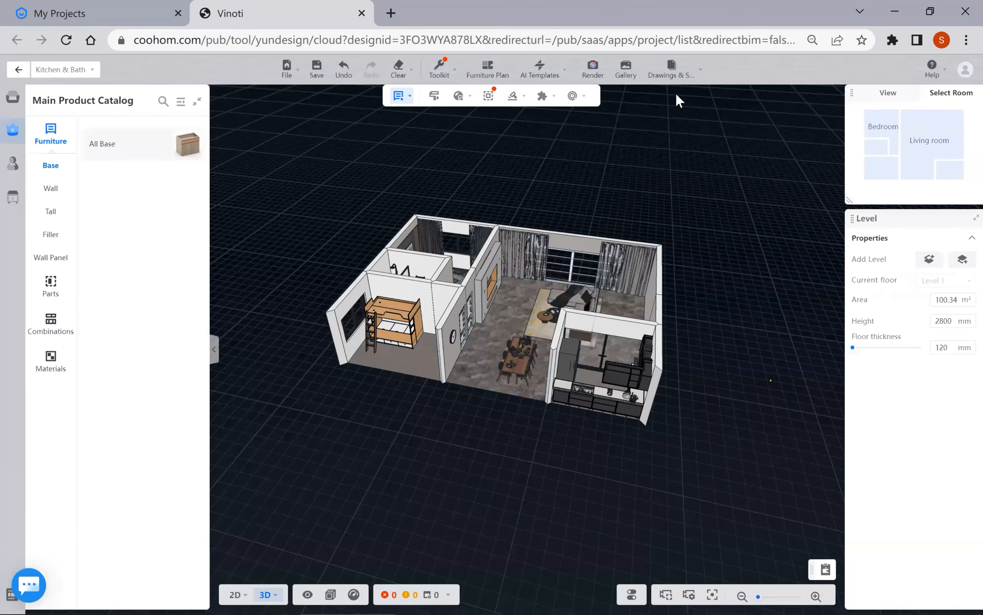
left_click(671, 69)
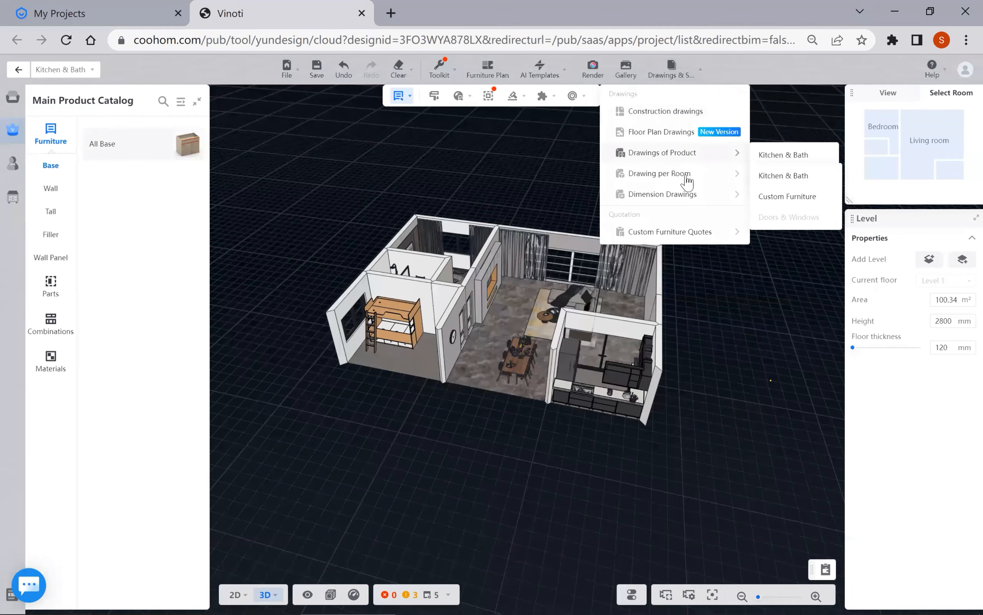
mouse_move(668, 173)
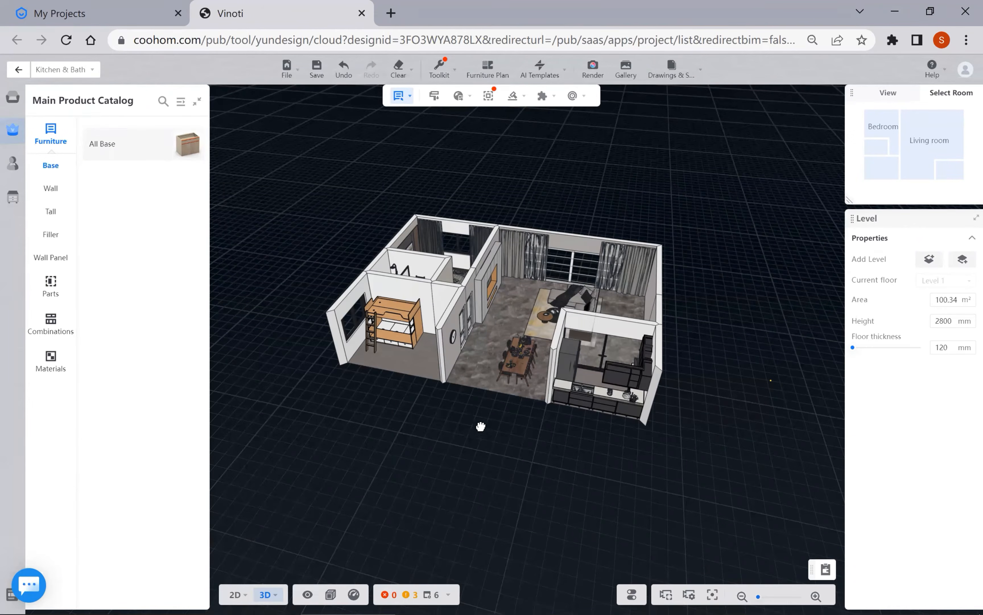
- Examine the kitchen cabinets, ceilings and neighbouring rooms of the 3D model from low and underside viewpoints
left_click_drag(481, 426, 557, 284)
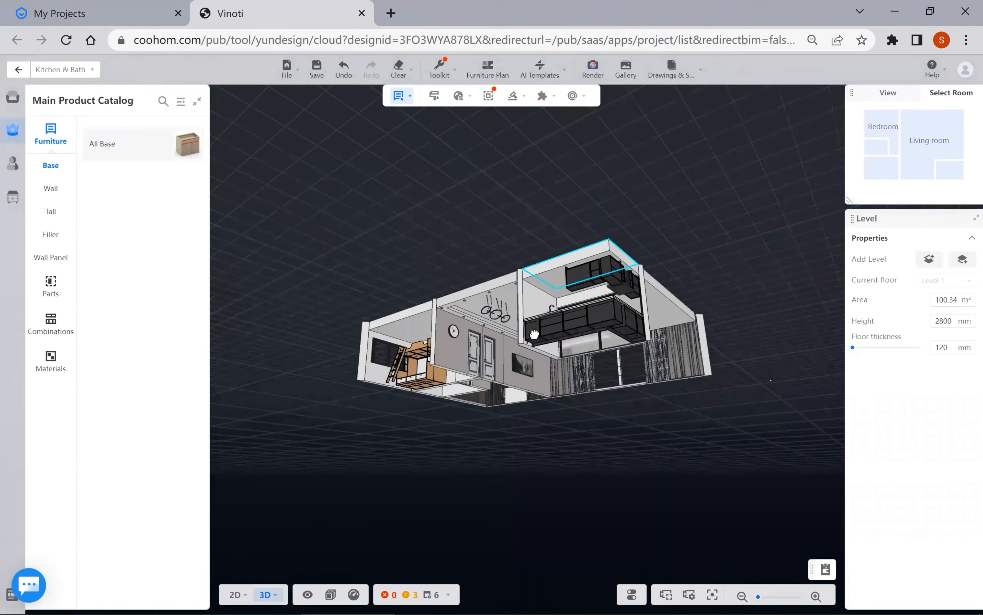
left_click_drag(535, 334, 538, 494)
scroll(529, 289, "up", 2)
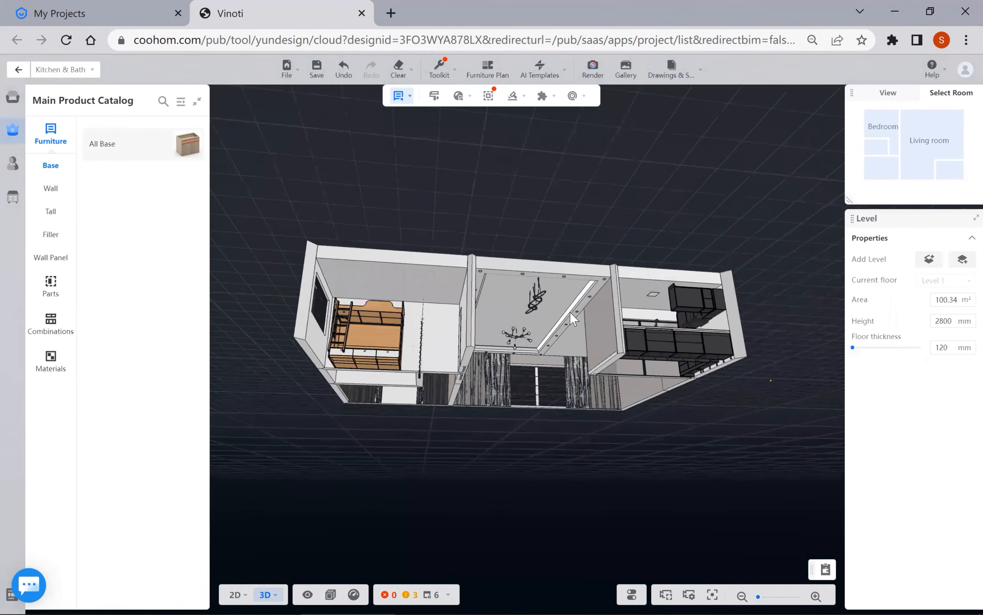
scroll(686, 360, "up", 1)
scroll(683, 386, "up", 2)
left_click_drag(685, 386, 589, 428)
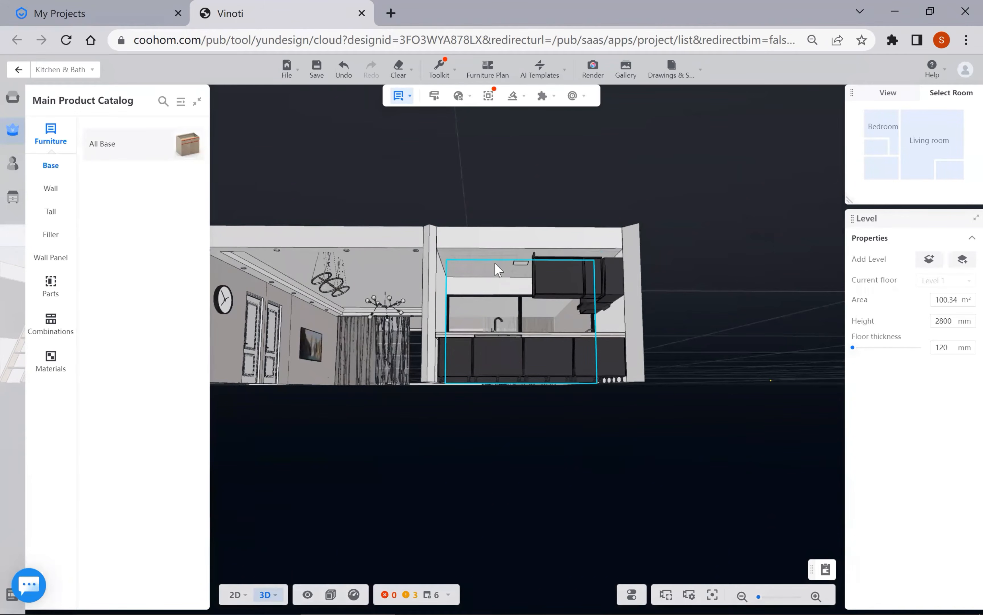
left_click_drag(480, 245, 487, 228)
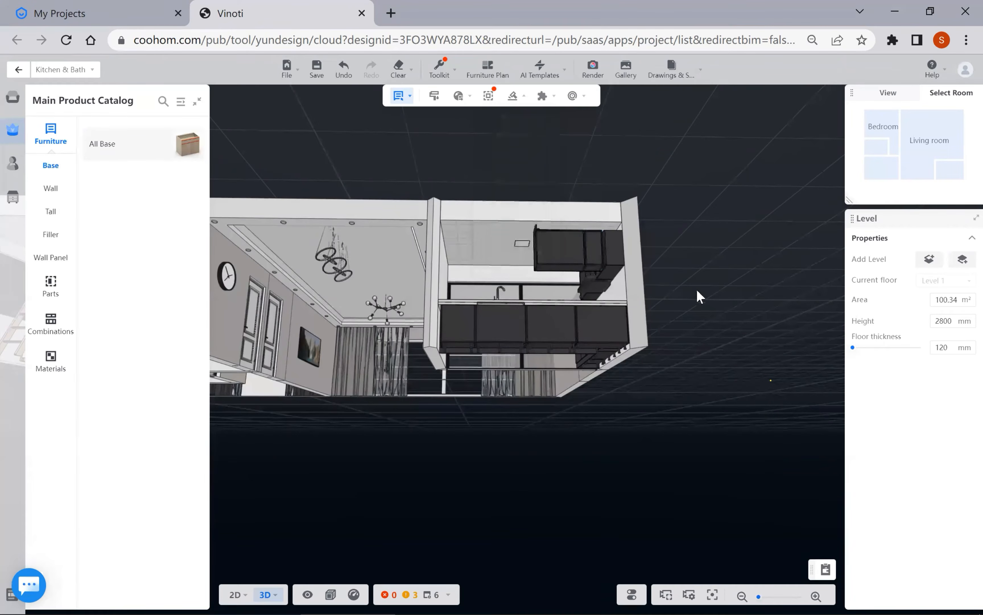
left_click_drag(683, 286, 592, 132)
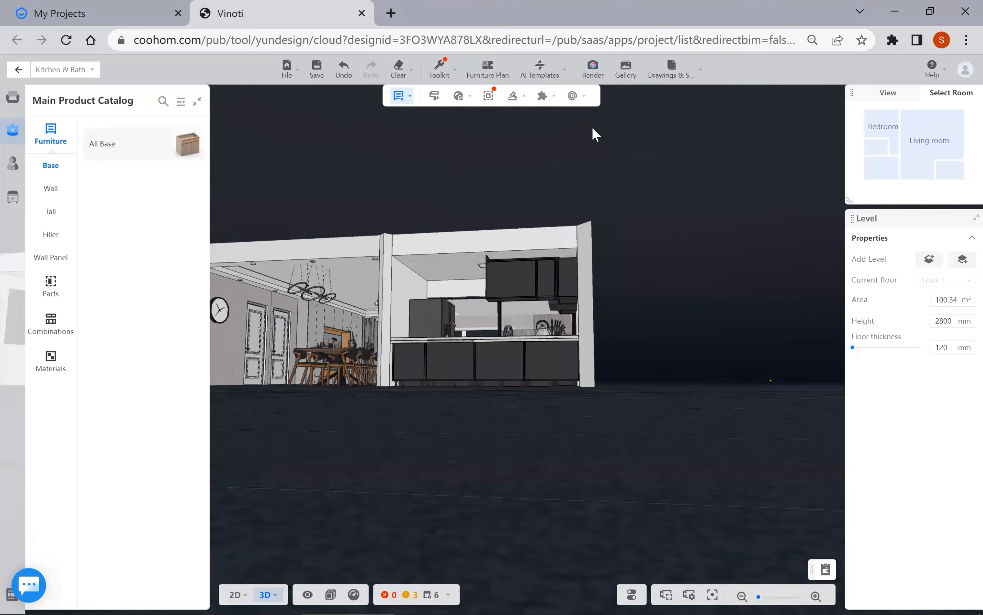
left_click_drag(677, 272, 561, 129)
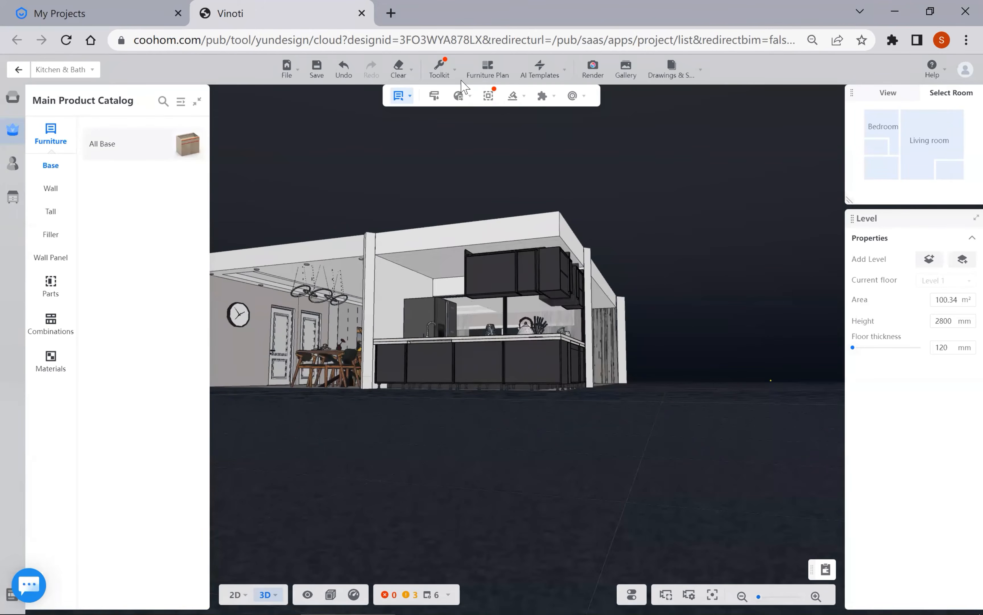
- Review the Toolkit and AI Templates options, then look through the Smart Ceiling templates and their filters and close the library
mouse_move(434, 77)
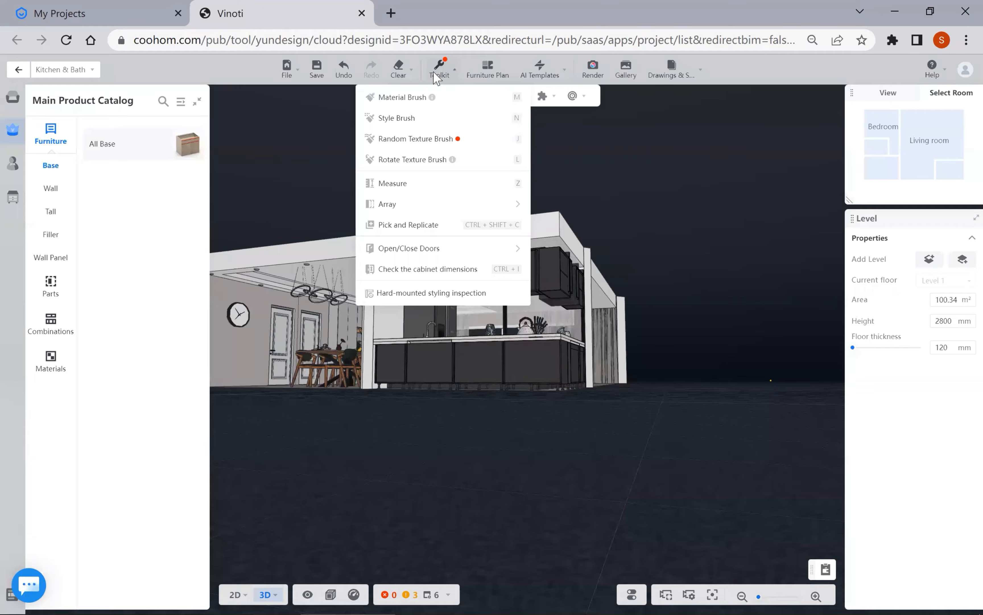
mouse_move(546, 75)
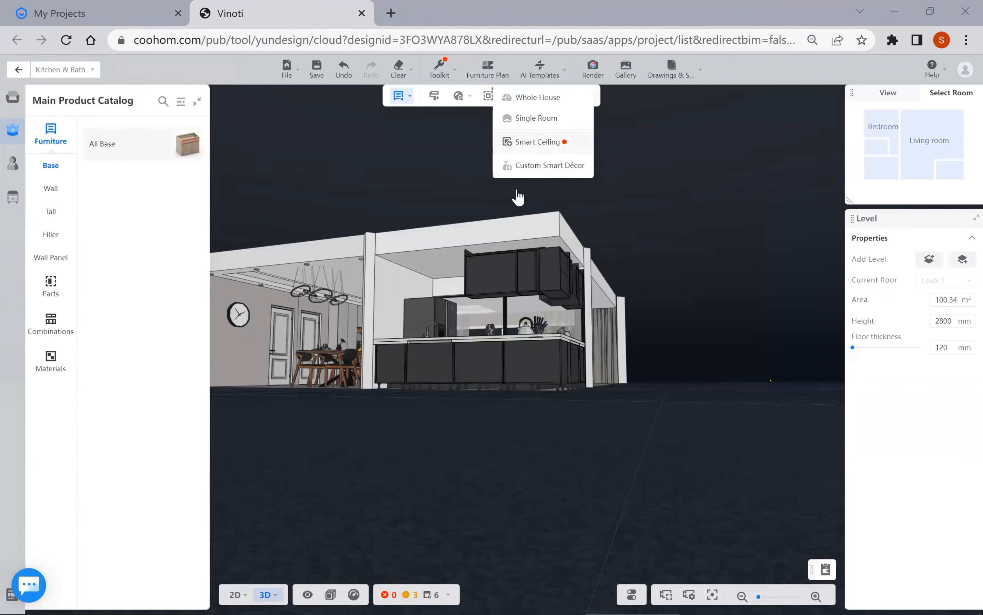
left_click(443, 264)
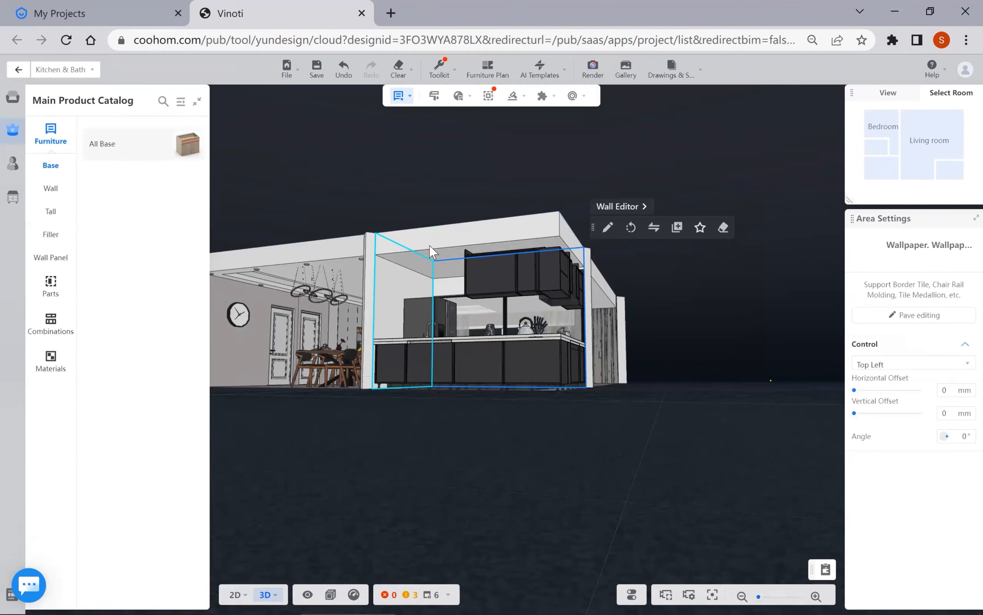
left_click(545, 74)
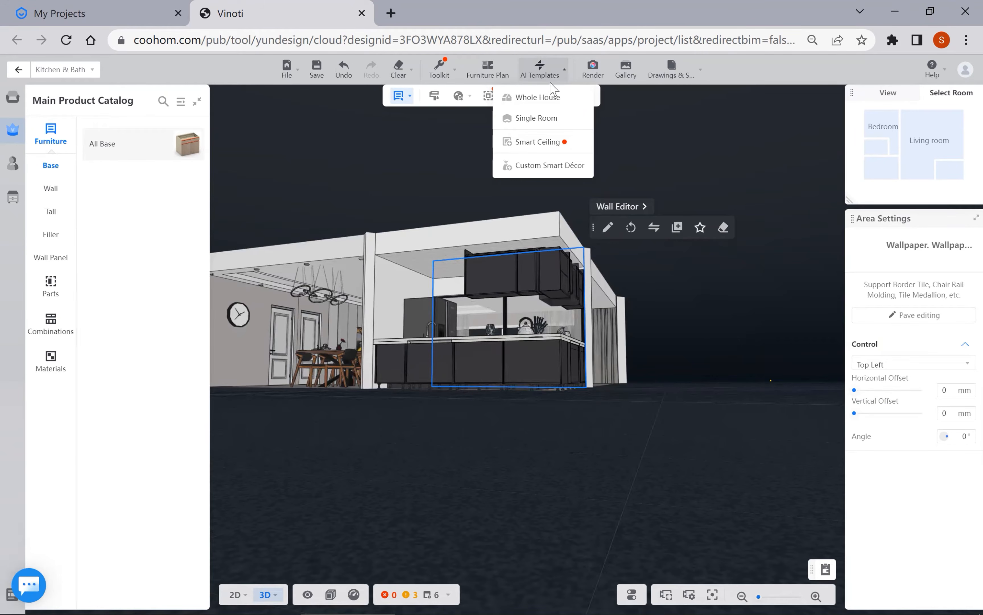
left_click(551, 145)
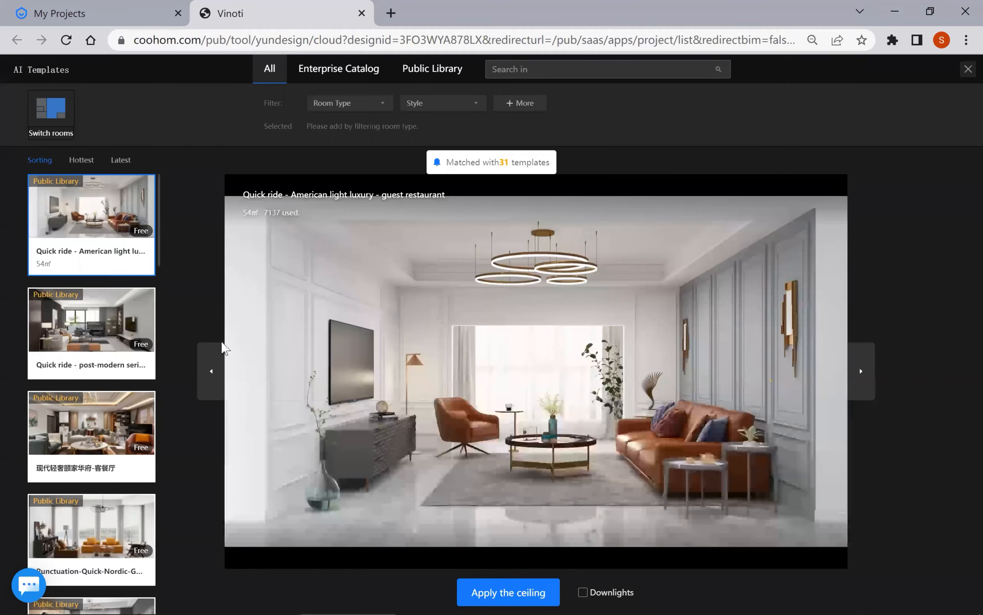
left_click(432, 107)
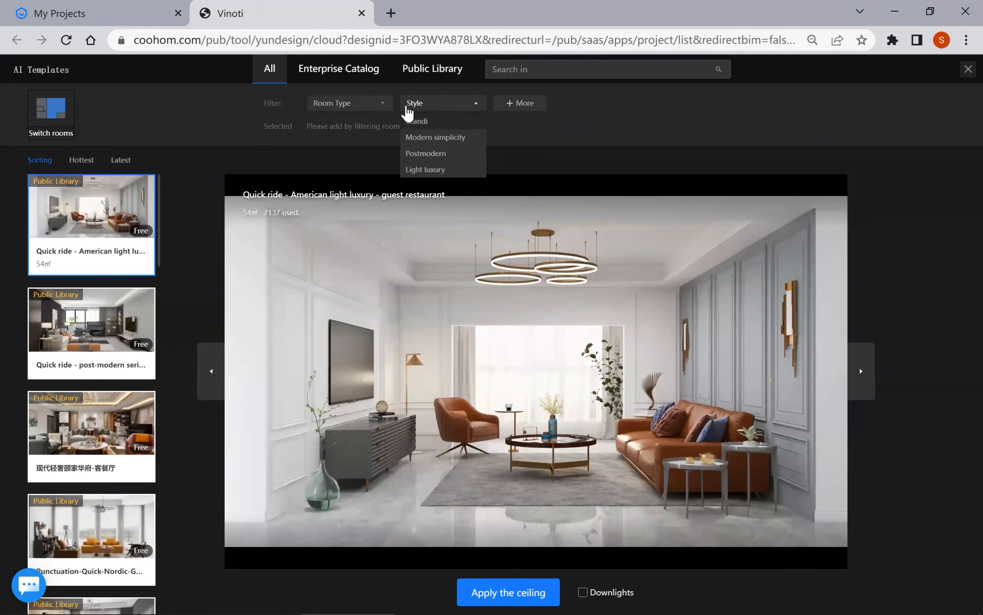
left_click(374, 104)
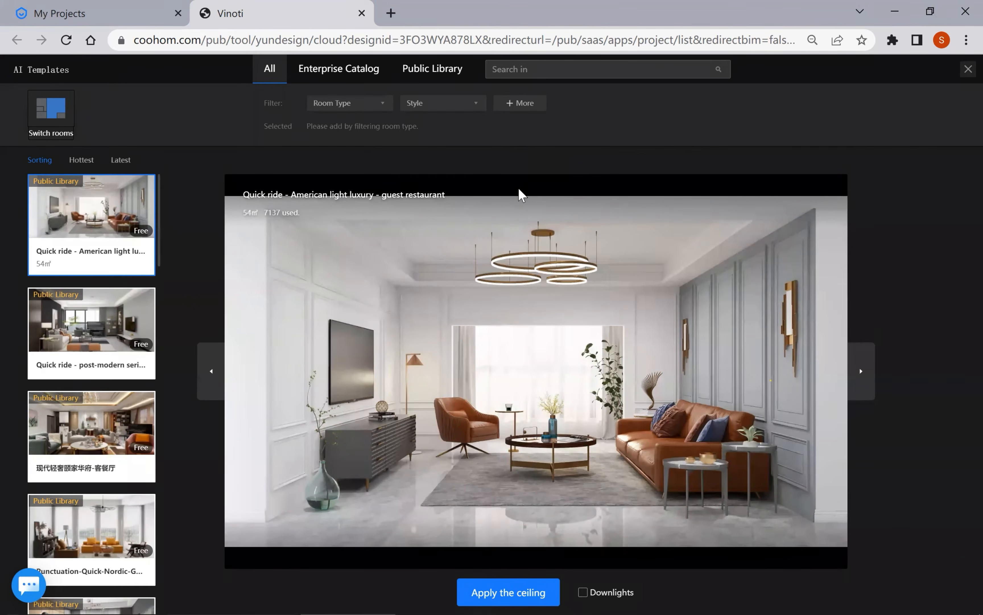
left_click(967, 71)
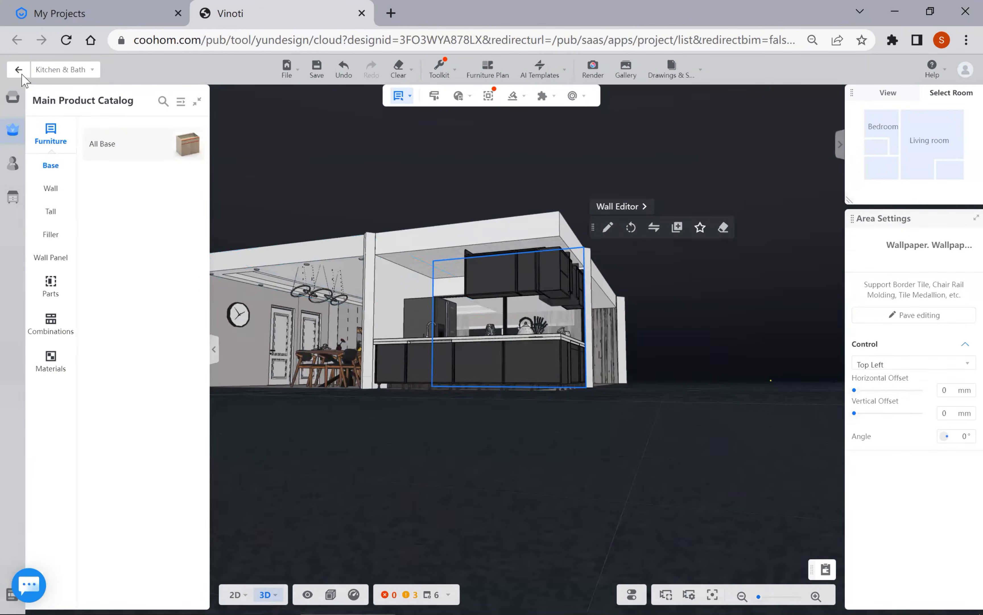
- Leave the Kitchen & Bath tool and open the Public Library alongside the 2D floor plan
left_click(20, 72)
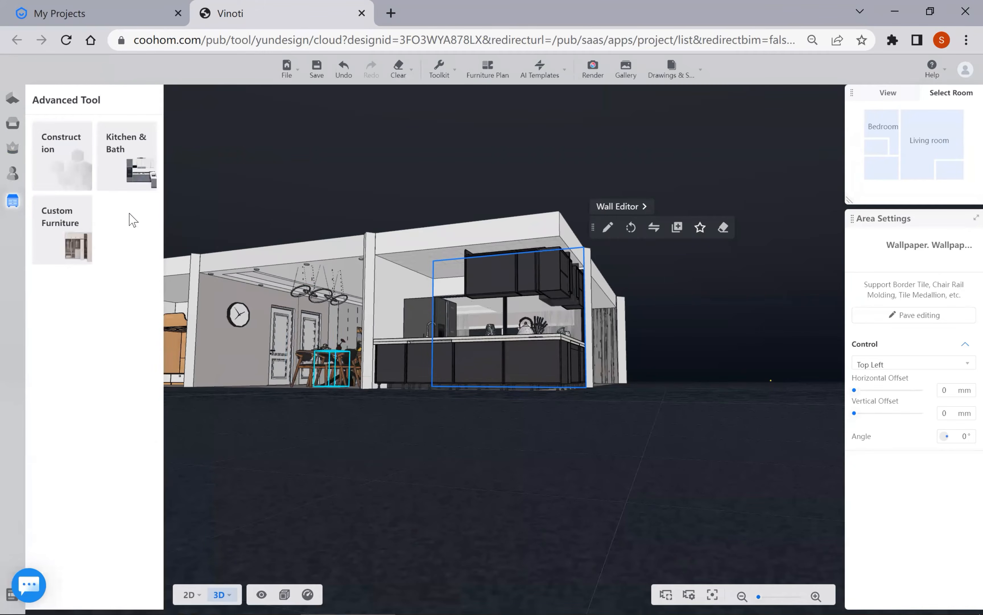
left_click(12, 100)
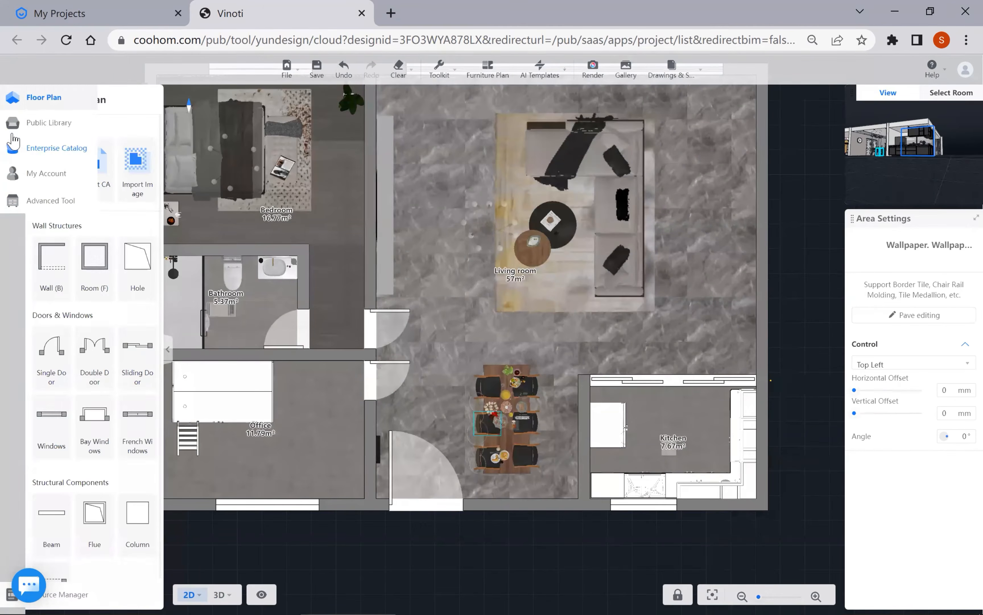
left_click(11, 126)
scroll(626, 360, "down", 4)
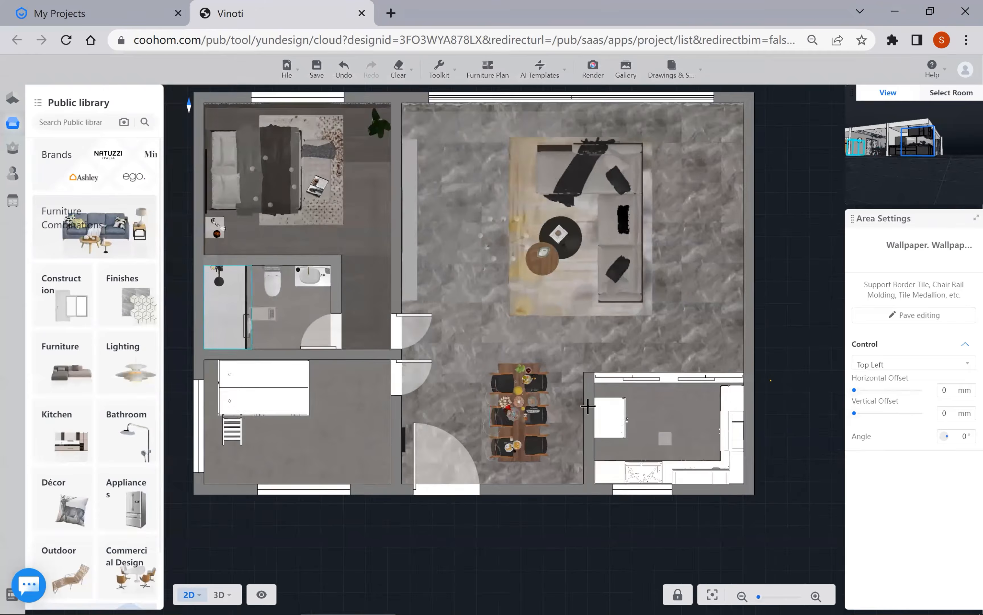
- Switch to the 3D view and examine the bunk bed room, dining area and kitchen from low and underside viewpoints
left_click(232, 596)
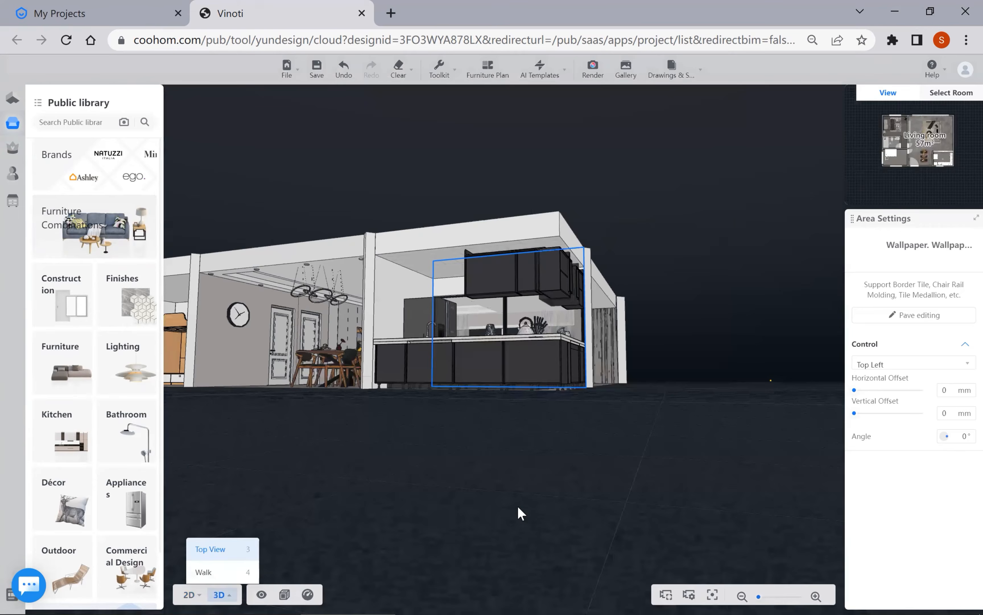
left_click_drag(553, 503, 633, 245)
left_click(633, 244)
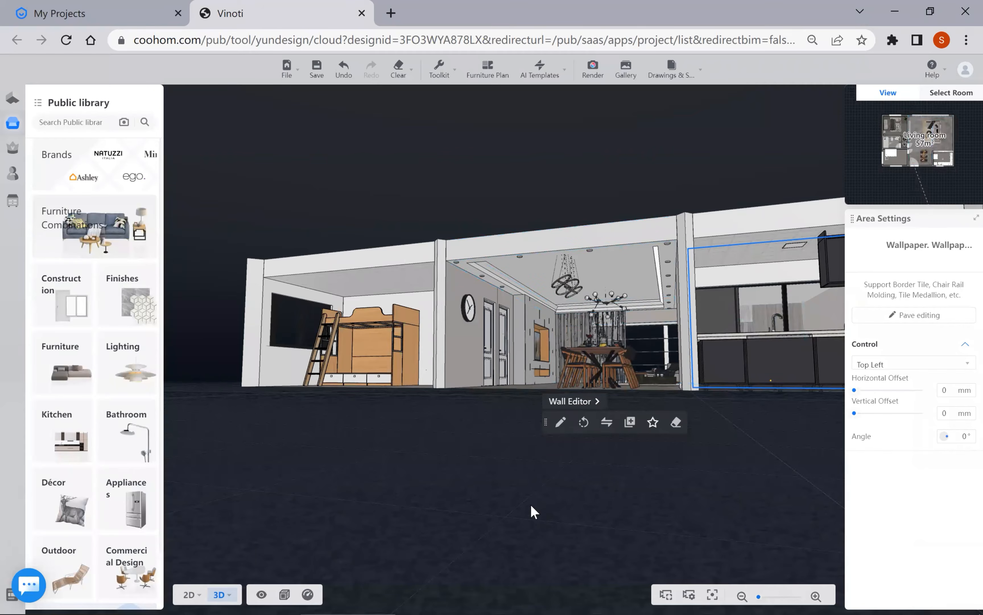
left_click_drag(531, 486, 539, 236)
left_click_drag(463, 418, 564, 448)
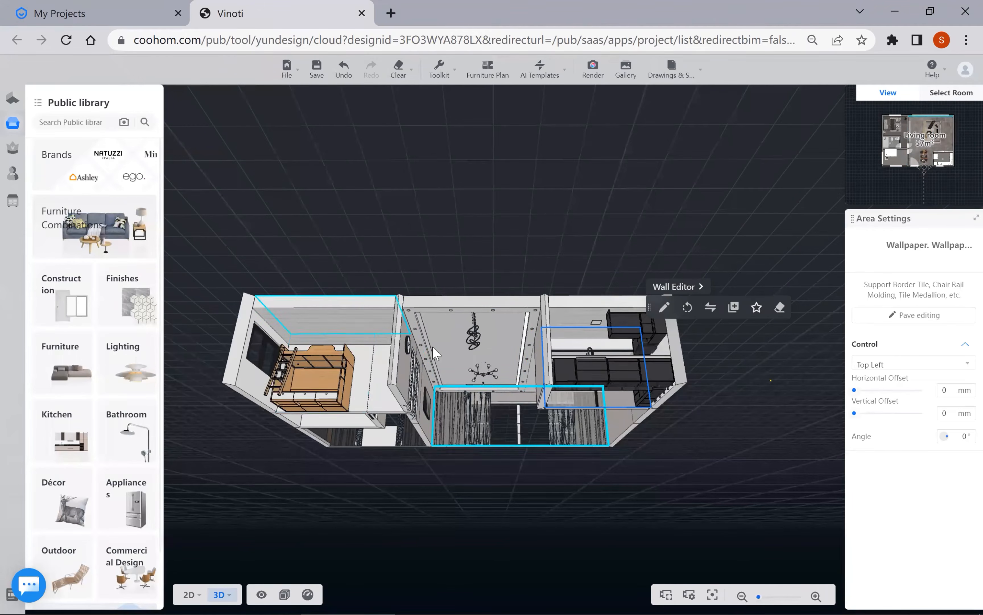
left_click_drag(452, 501, 479, 553)
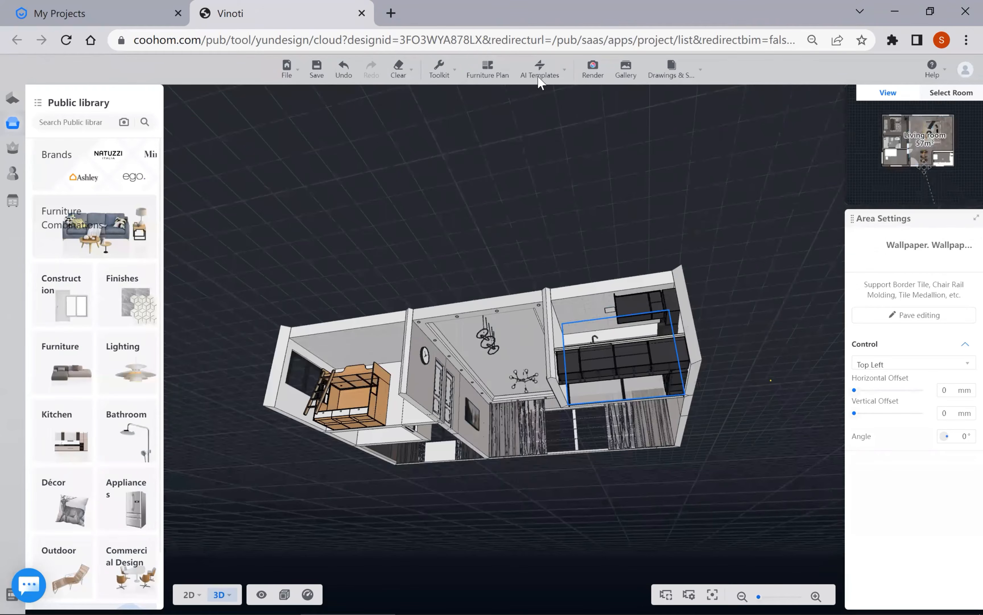
mouse_move(543, 77)
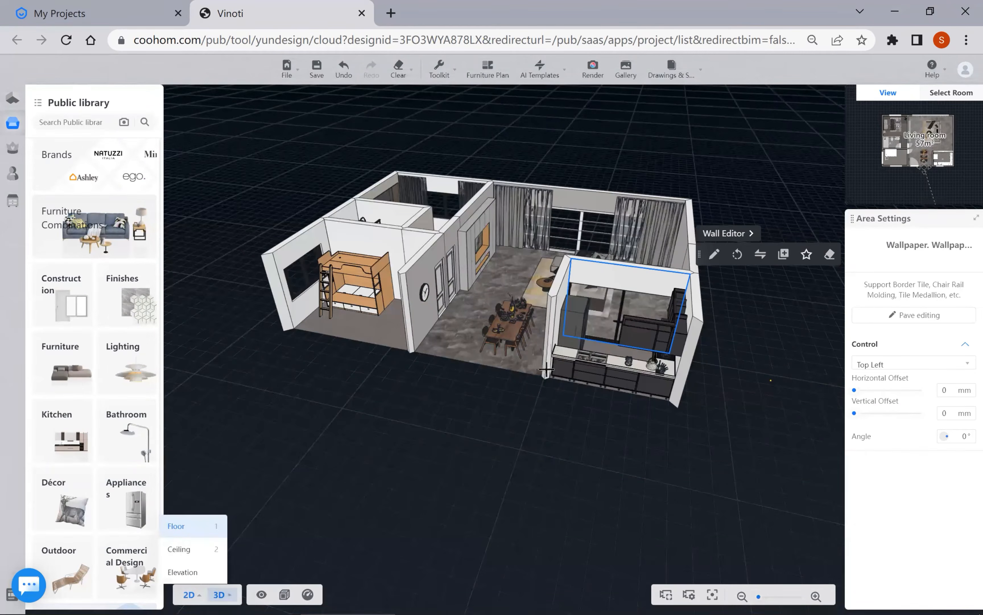
- Switch to the 2D floor view, select the kitchen and review the room types that can be assigned to it
key("1")
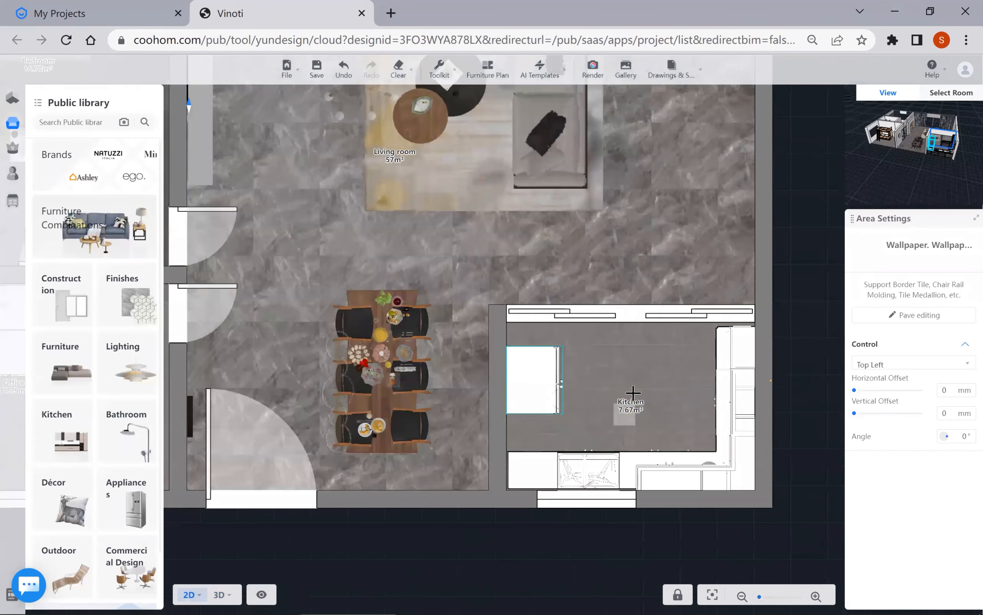
left_click(634, 401)
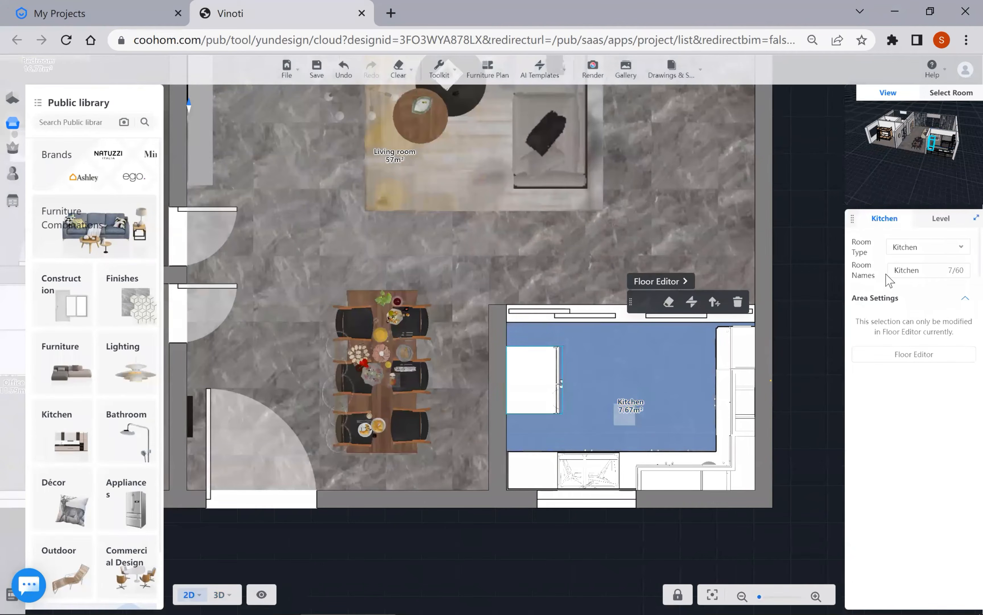
left_click(947, 249)
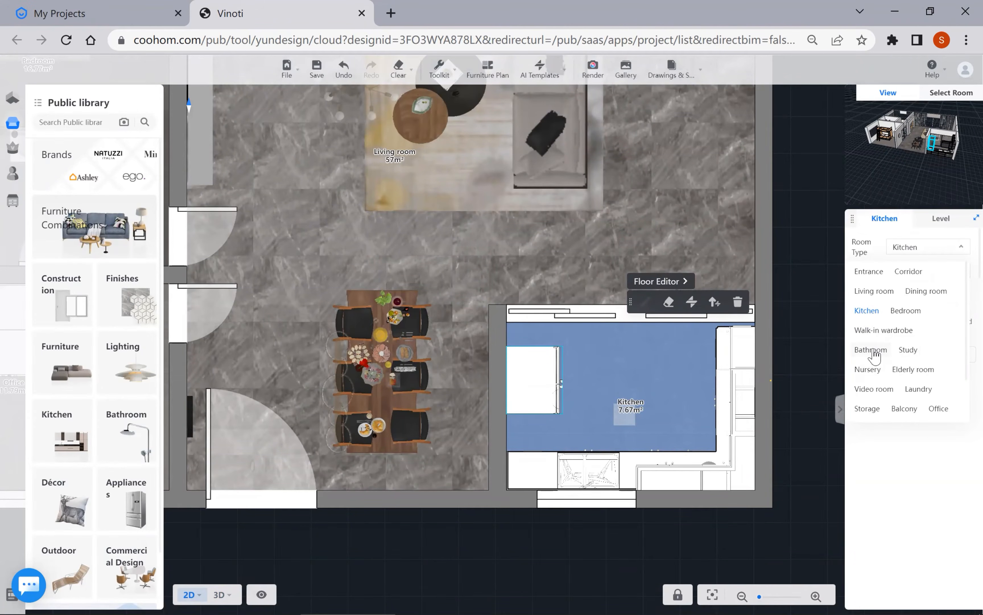
scroll(687, 411, "down", 2)
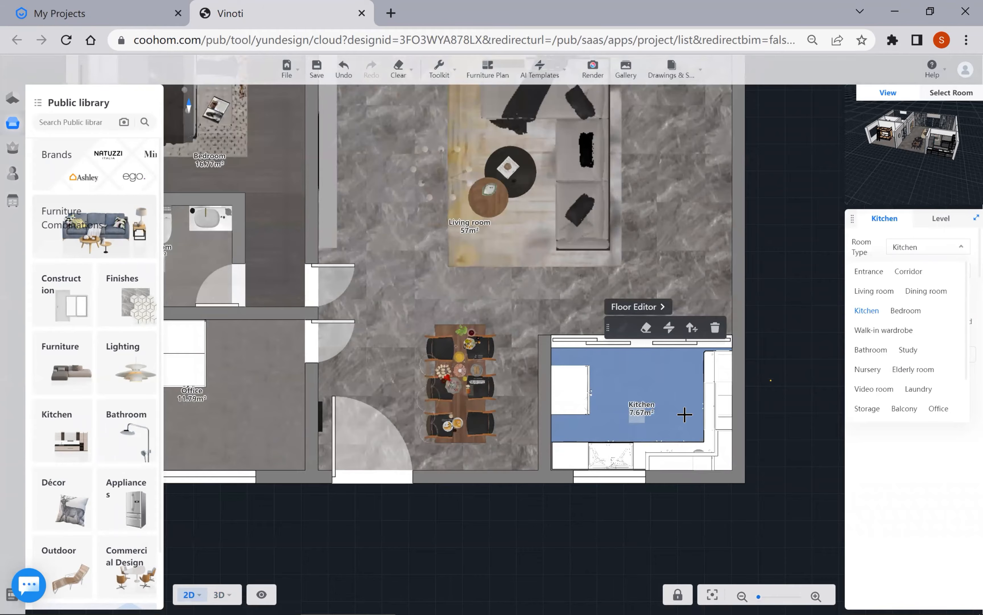
left_click(648, 565)
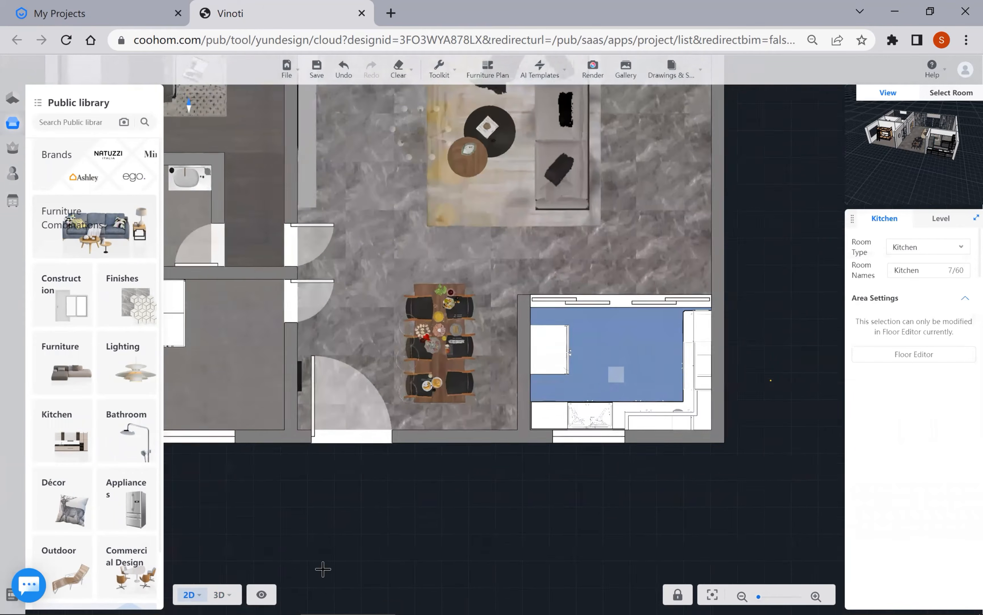
- Return to the 3D top view and examine the whole apartment, including the bunk bed and bathroom, from several angles
mouse_move(227, 597)
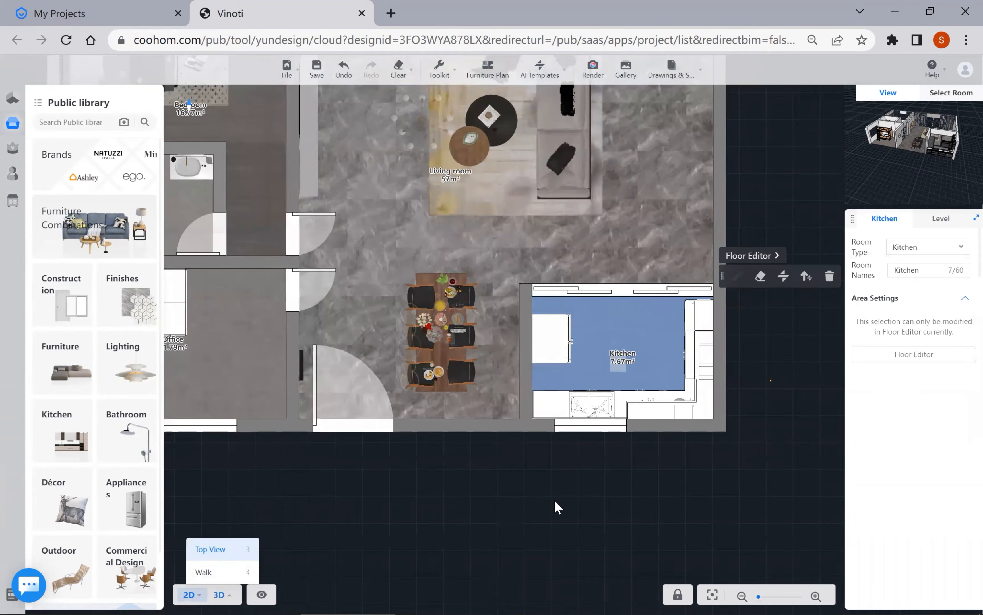
key("3")
left_click_drag(534, 439, 582, 305)
left_click(581, 304)
left_click_drag(410, 486, 522, 478)
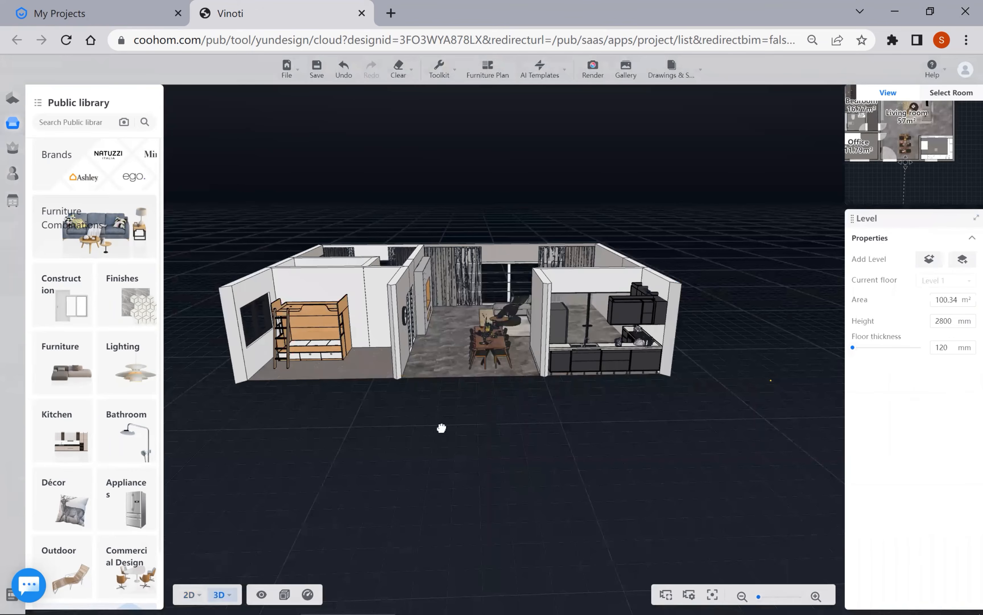
left_click_drag(441, 428, 460, 338)
left_click_drag(561, 489, 602, 402)
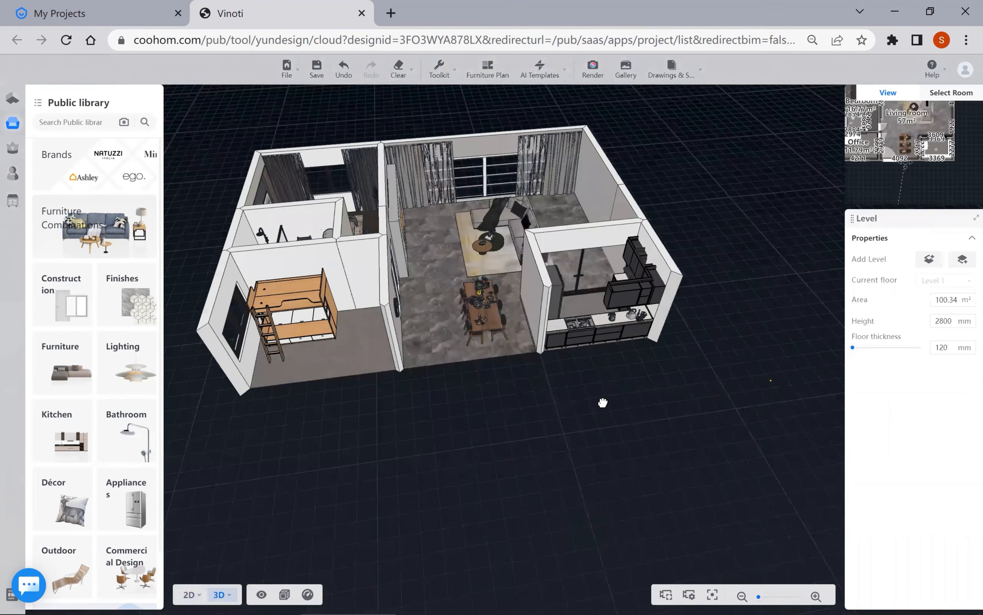
left_click_drag(700, 375, 299, 154)
scroll(578, 383, "up", 5)
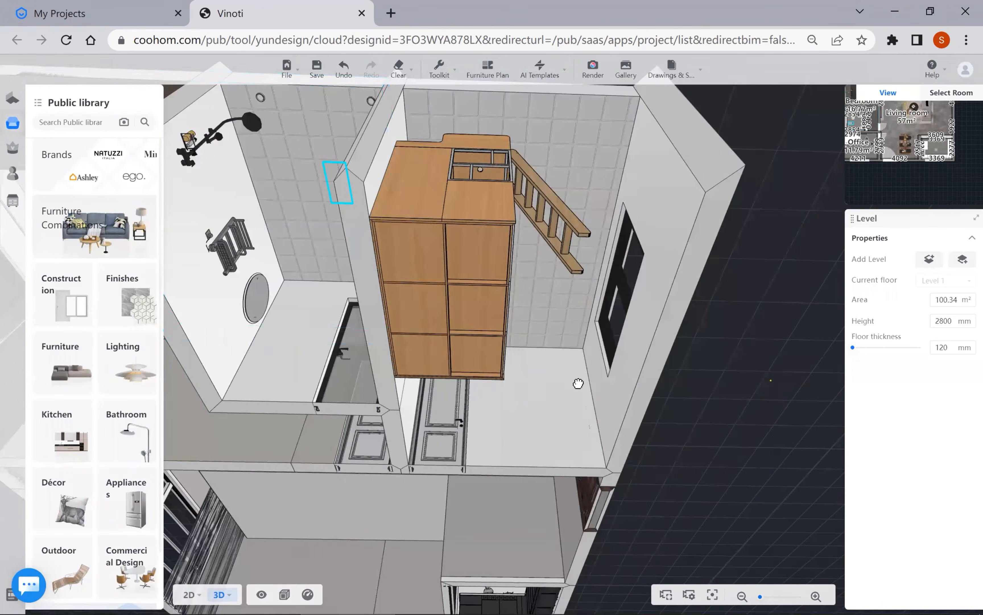
scroll(542, 435, "down", 5)
left_click_drag(542, 435, 542, 465)
left_click_drag(579, 331, 541, 79)
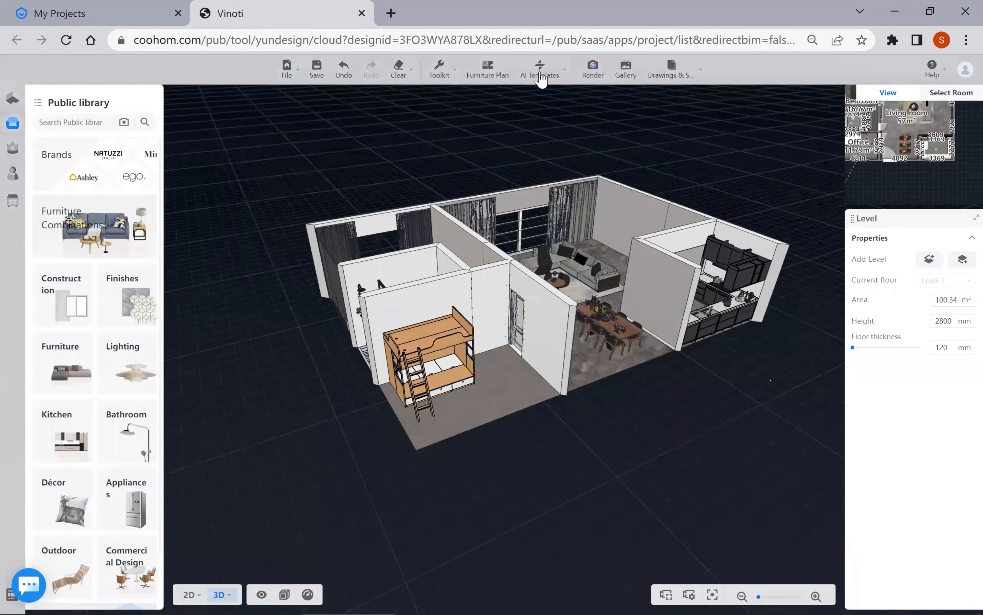
- Open the Single Room AI templates and choose the kitchen as the room to design
mouse_move(541, 80)
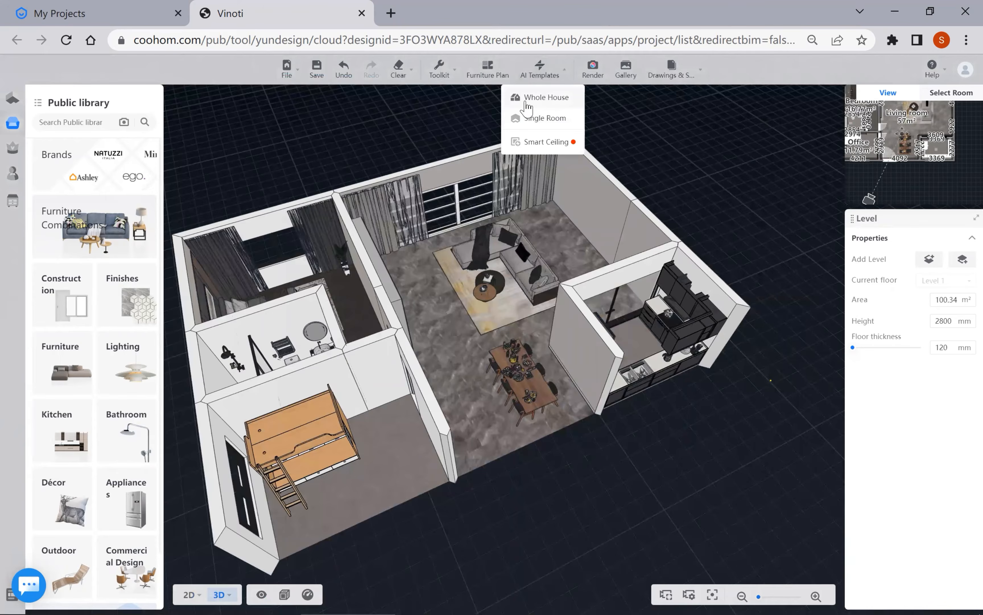
left_click(540, 122)
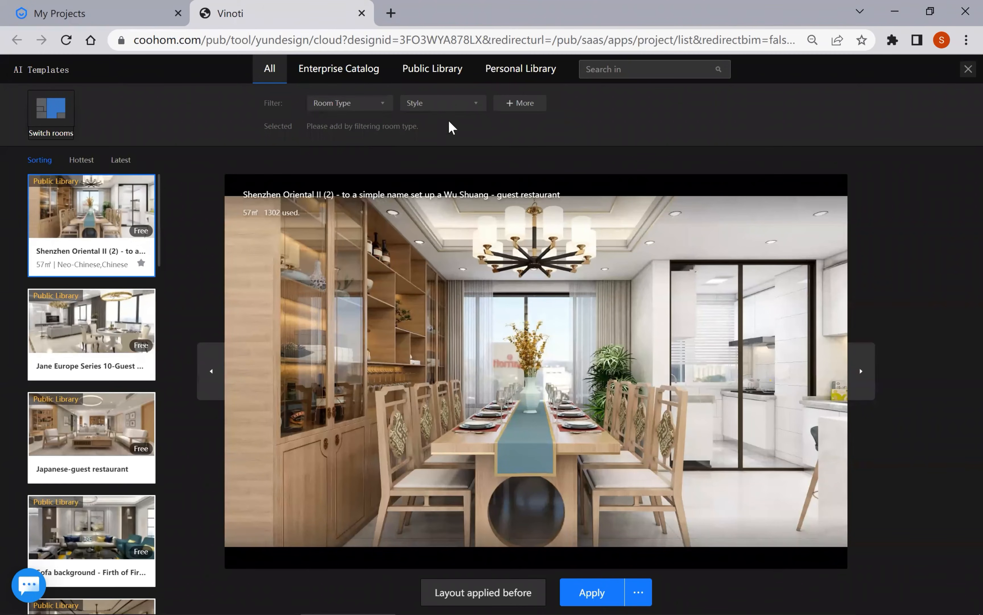
mouse_move(360, 106)
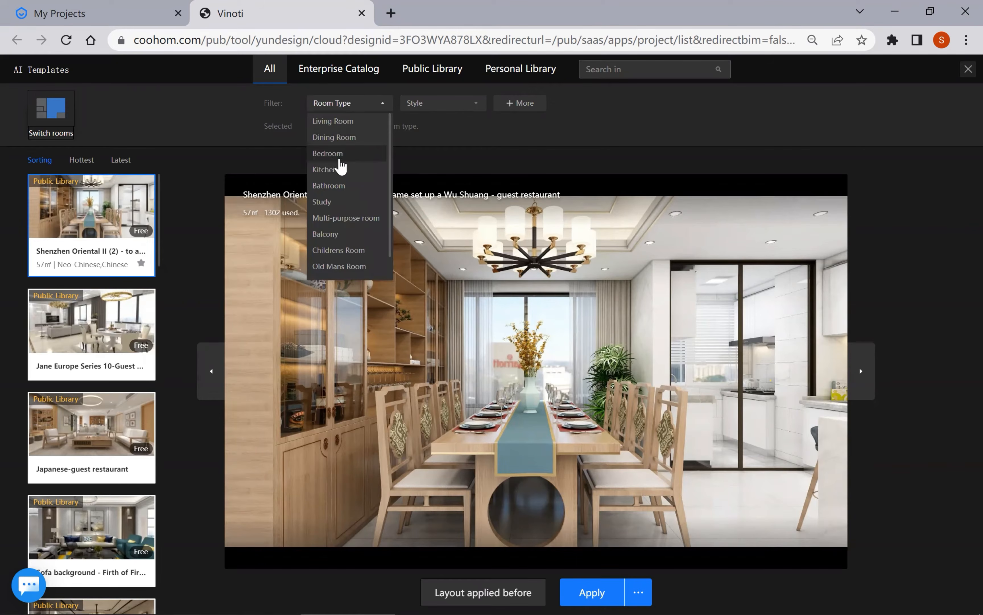
left_click(61, 121)
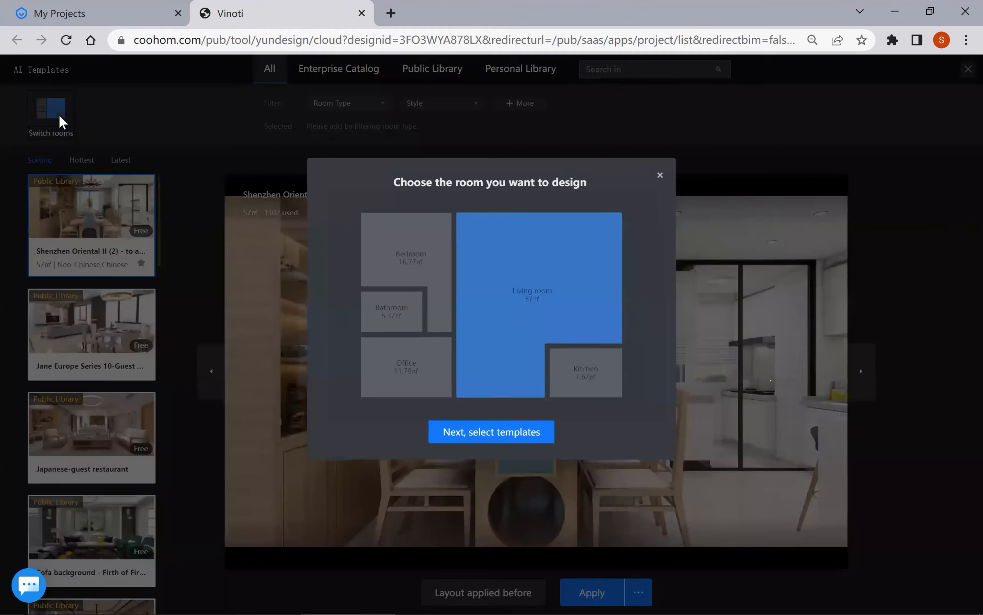
left_click(610, 380)
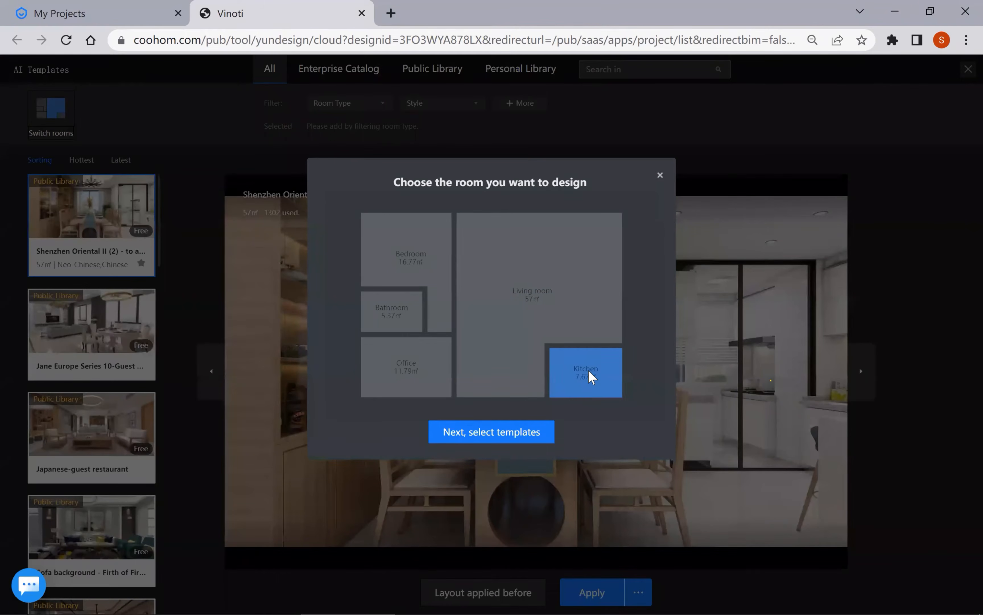
left_click(508, 434)
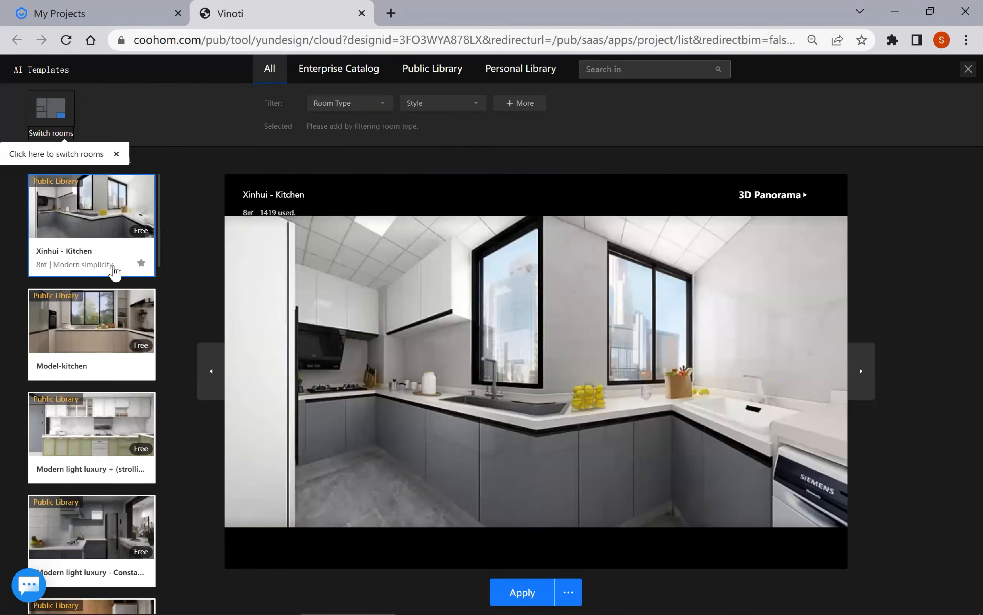
- Browse the kitchen template list and view another preview image of the Xinhui - Kitchen template
scroll(115, 326, "down", 5)
scroll(115, 330, "down", 5)
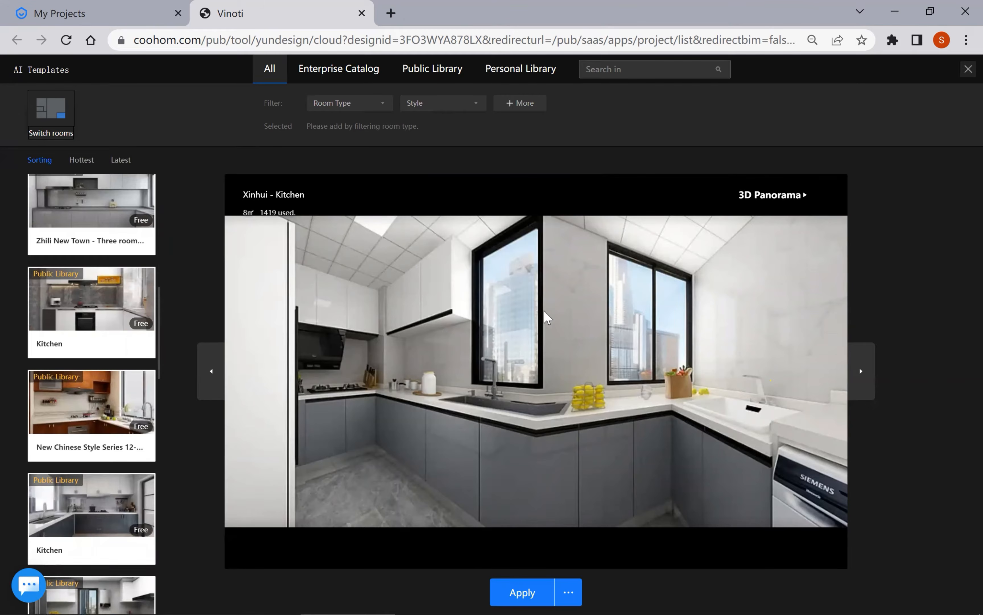
left_click(872, 382)
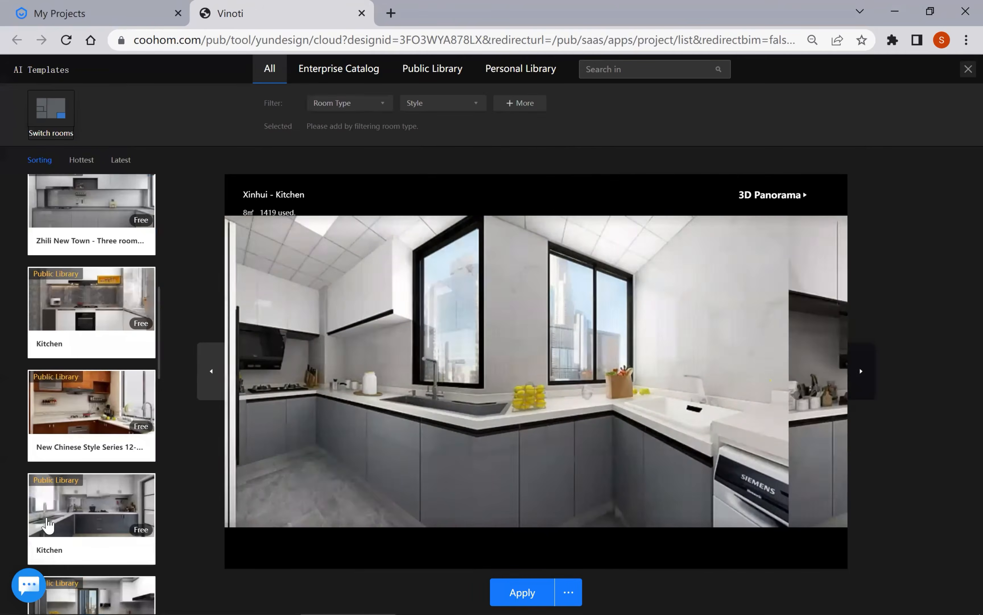
scroll(89, 358, "down", 10)
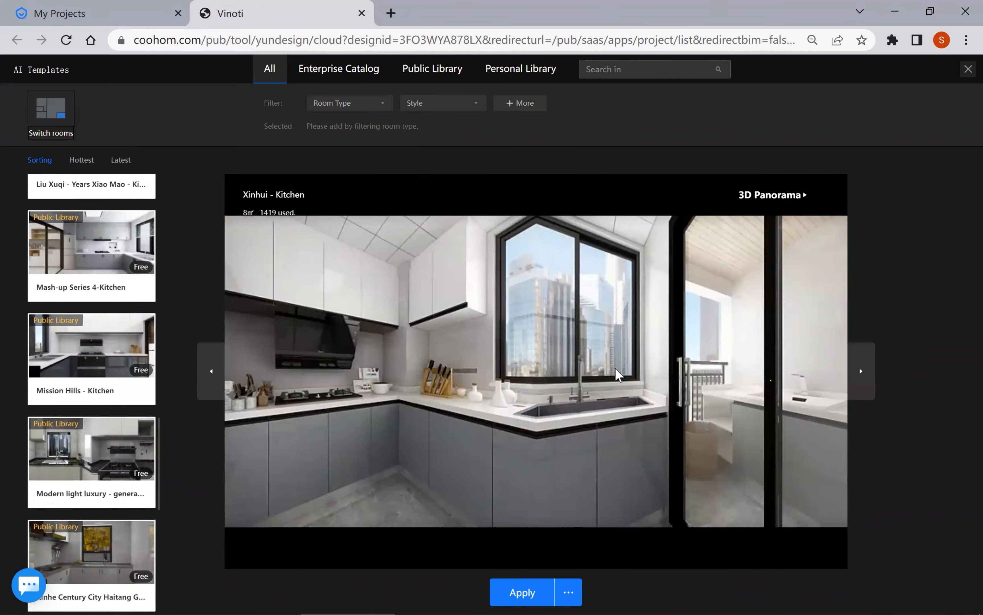
- Preview the Mission Hills - Kitchen template, view another of its images and browse further through the kitchen template list
left_click(91, 345)
left_click(859, 373)
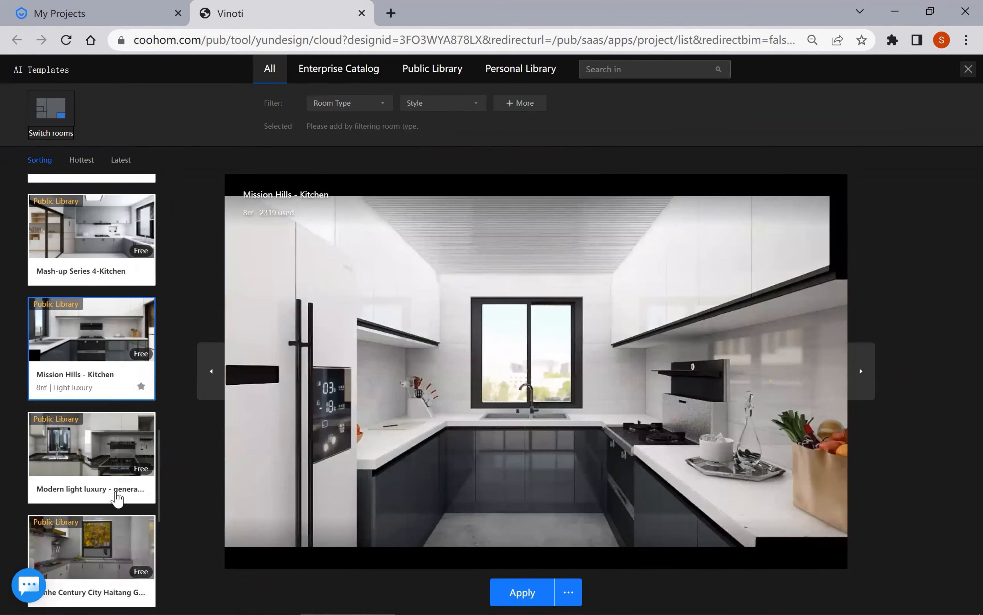
scroll(116, 498, "down", 8)
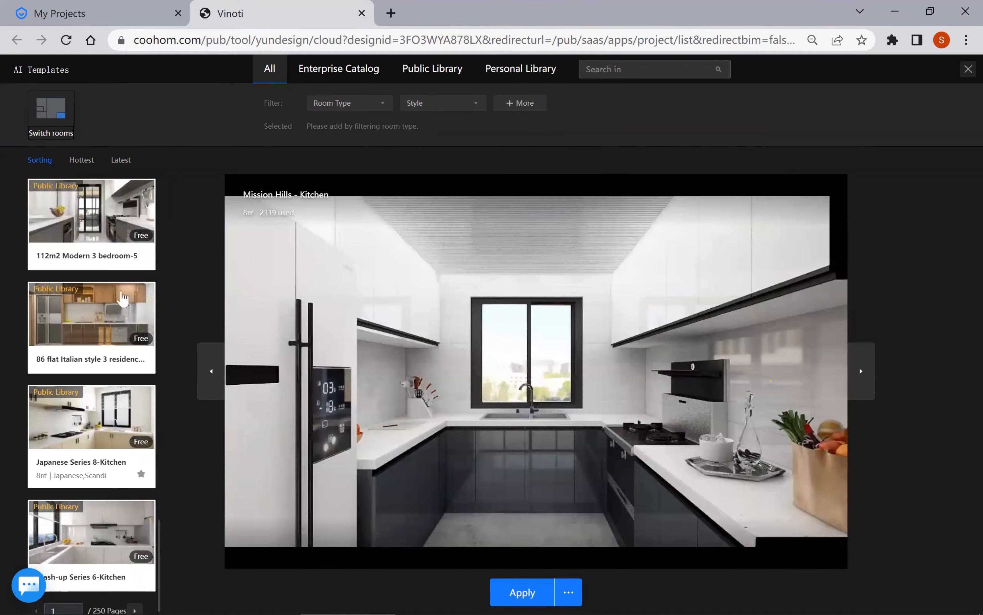
- Review the floor plan used for switching the room to design, and close it without choosing a different room
left_click(48, 119)
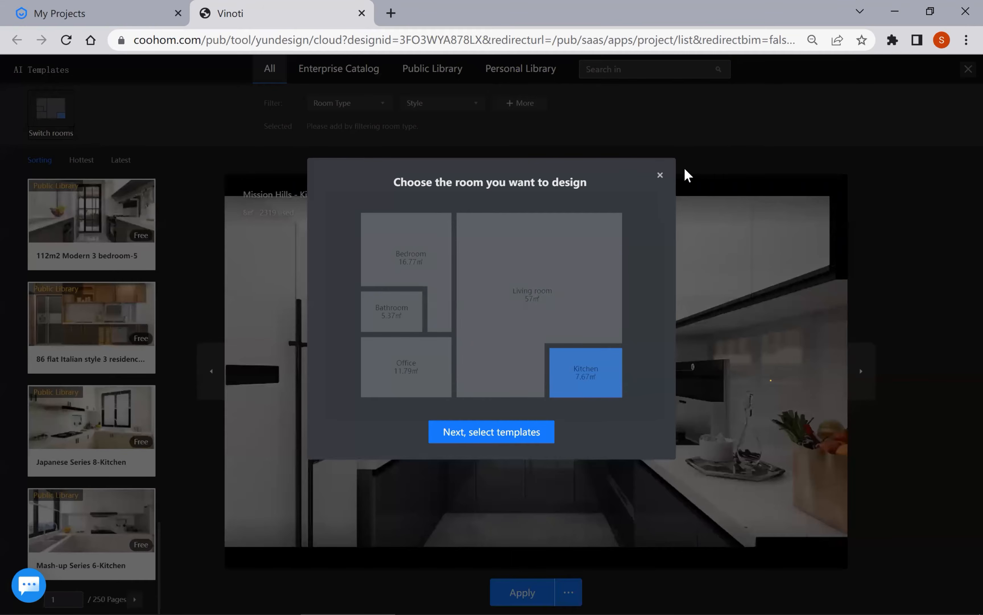
left_click(661, 176)
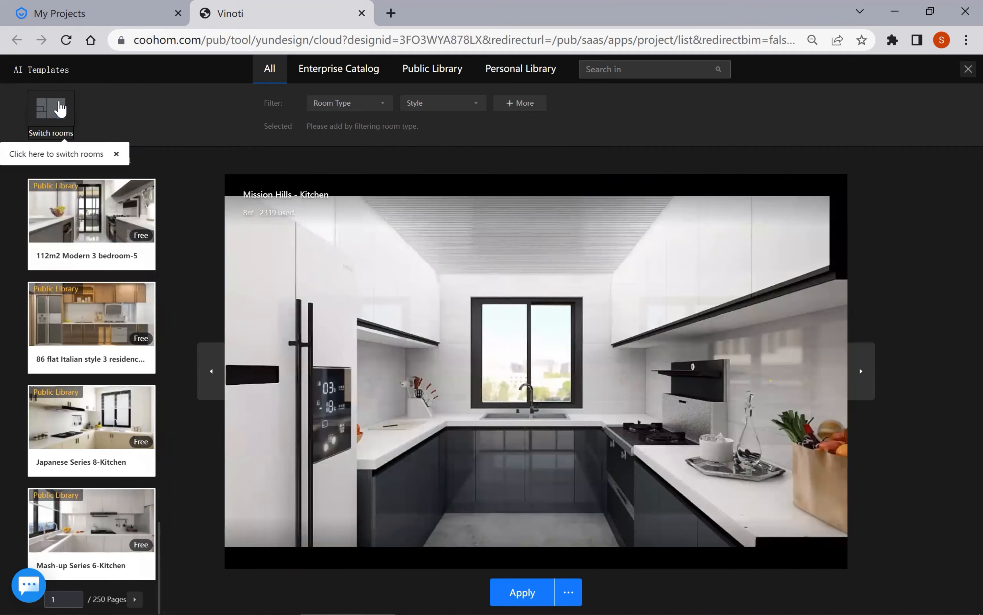
left_click(63, 120)
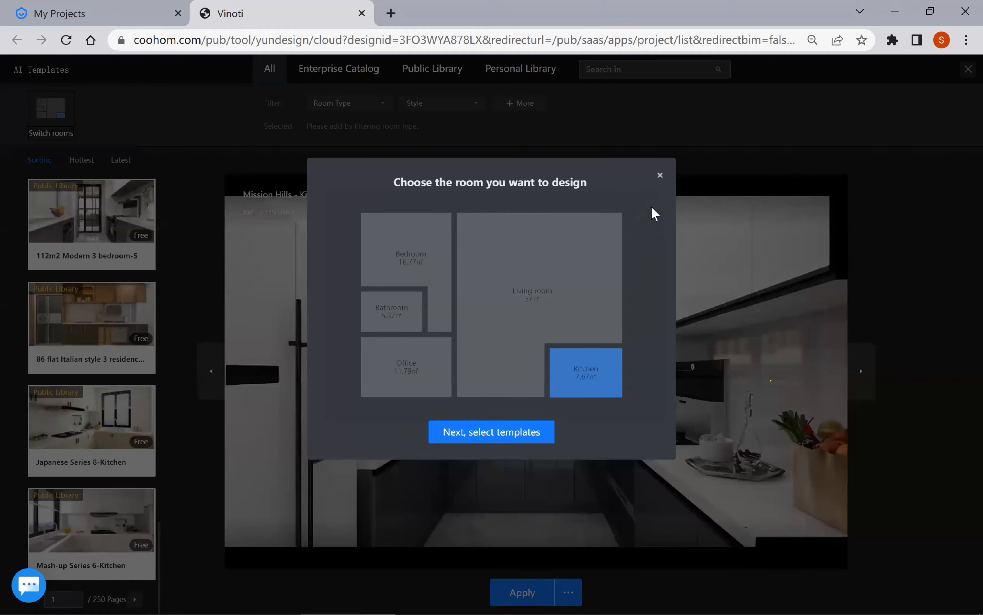
left_click(661, 176)
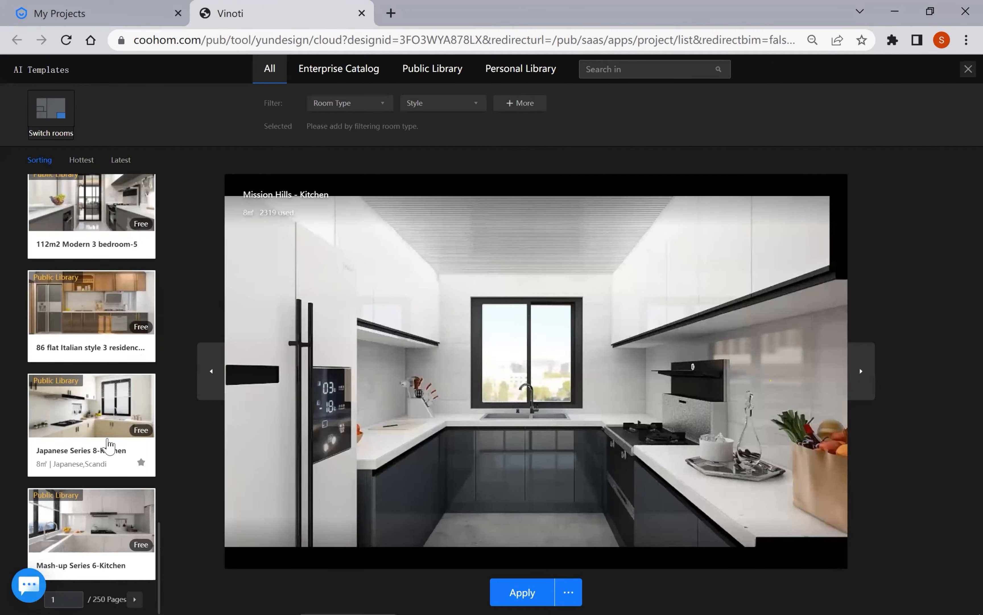
- Preview the 86 flat Italian style template and the 112m2 Modern 3 bedroom-5 template for the kitchen
left_click(98, 307)
left_click(93, 238)
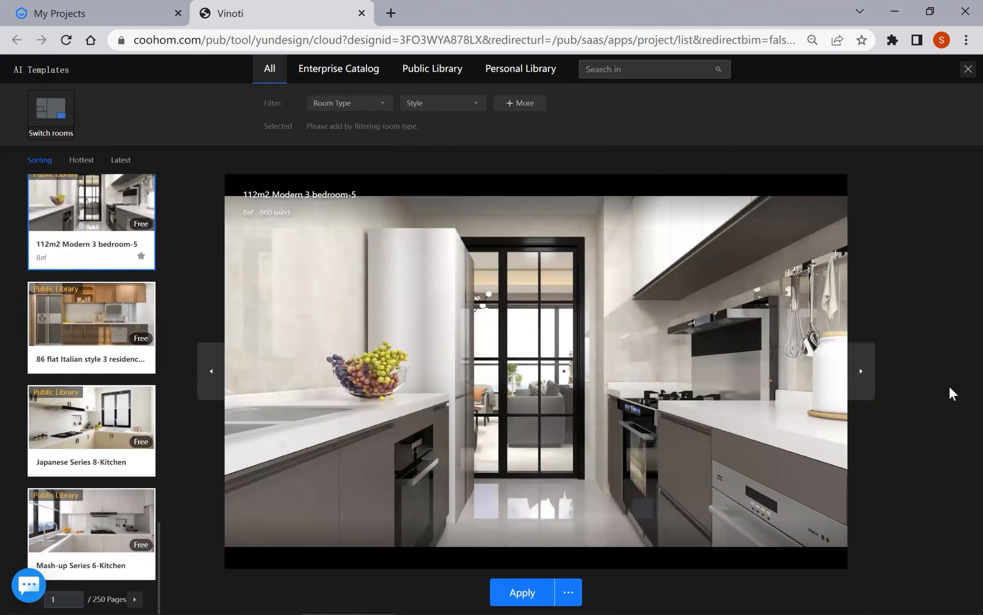
- Browse the preview images of the "112m2 Modern 3 bedroom-5" template and apply it to the kitchen
left_click(861, 384)
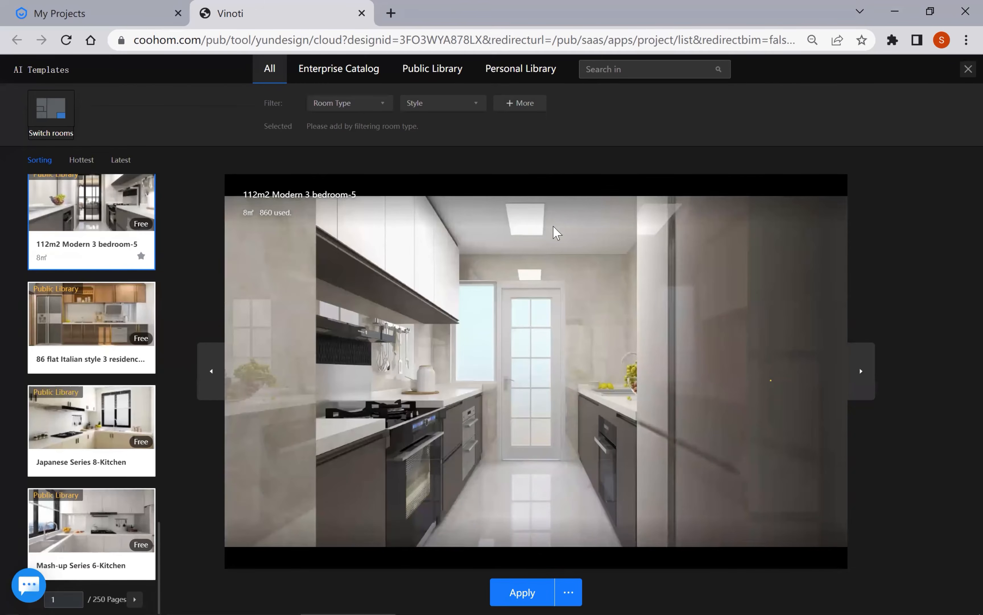
left_click(866, 374)
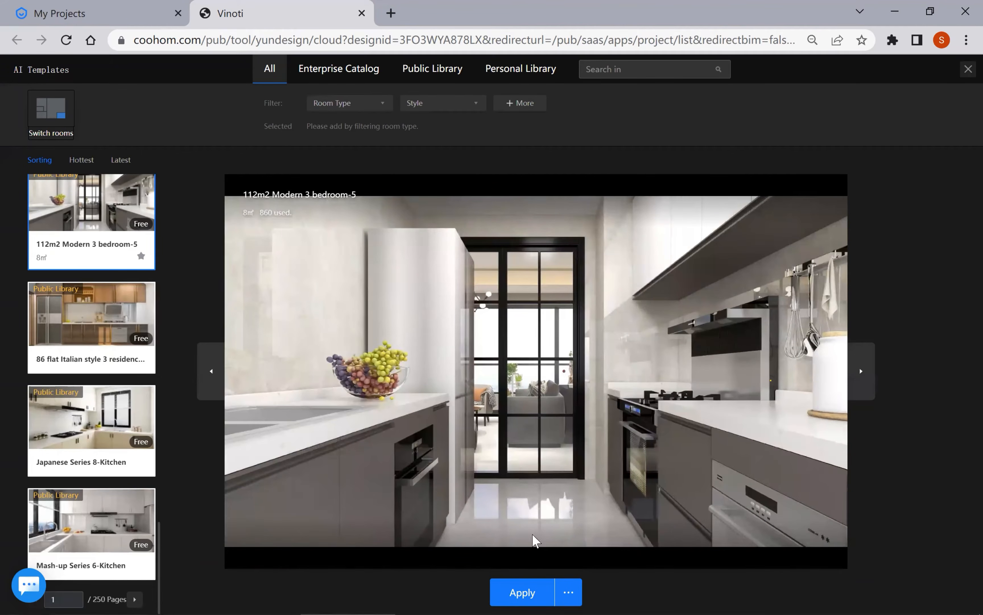
left_click(524, 593)
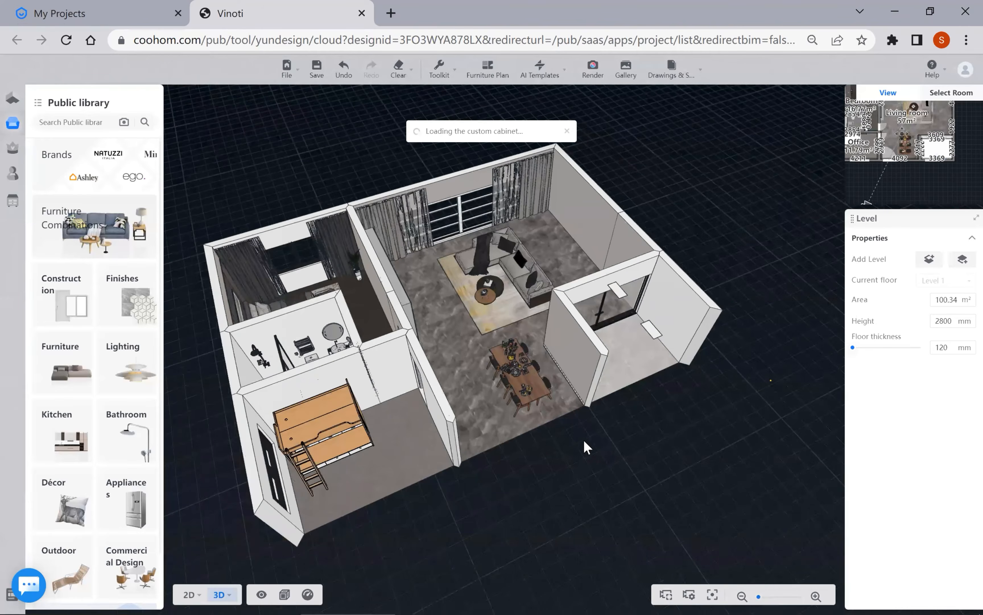
- Examine the furnished apartment in 3D from above, below and the sides, including the newly fitted kitchen
scroll(585, 440, "down", 5)
left_click_drag(504, 423, 66, 141)
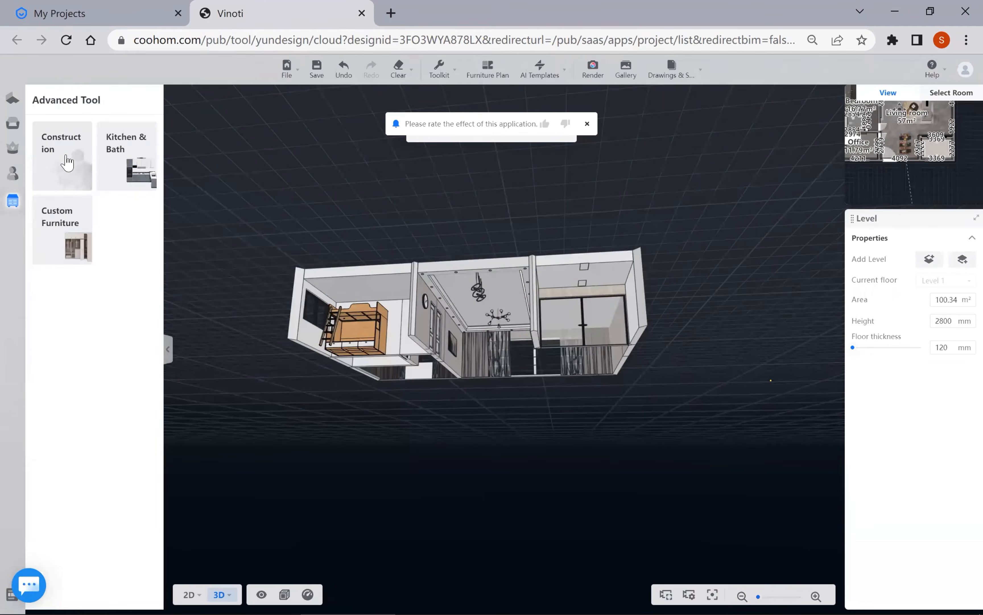
left_click_drag(496, 381, 459, 374)
left_click_drag(522, 425, 181, 167)
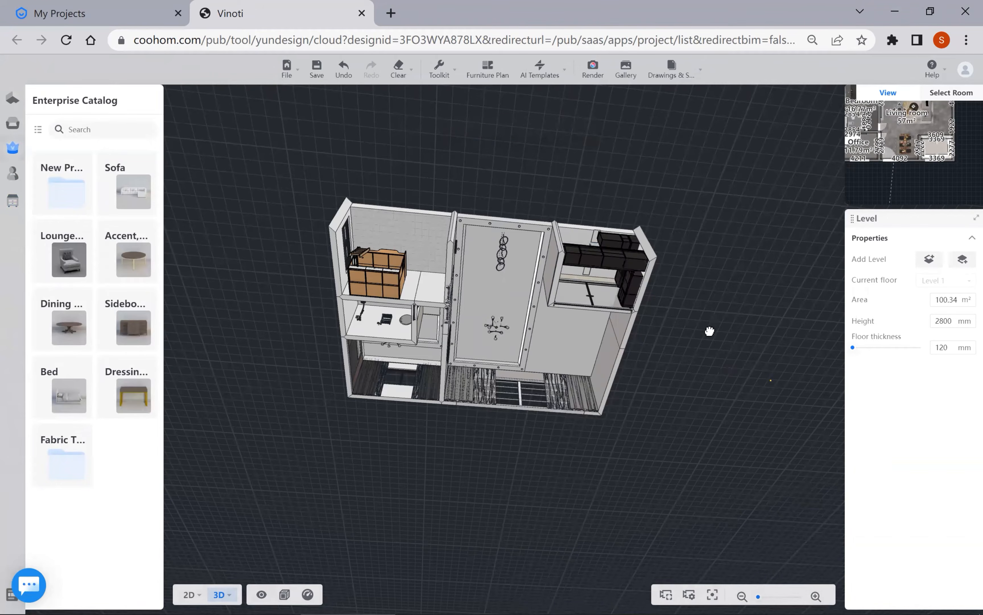
left_click_drag(707, 365, 681, 361)
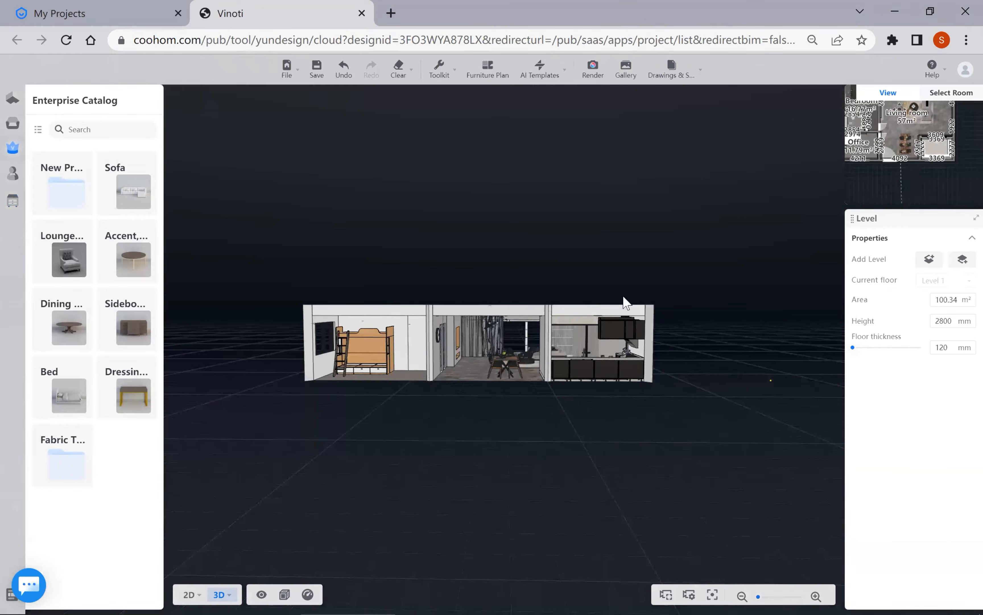
left_click_drag(680, 392, 430, 429)
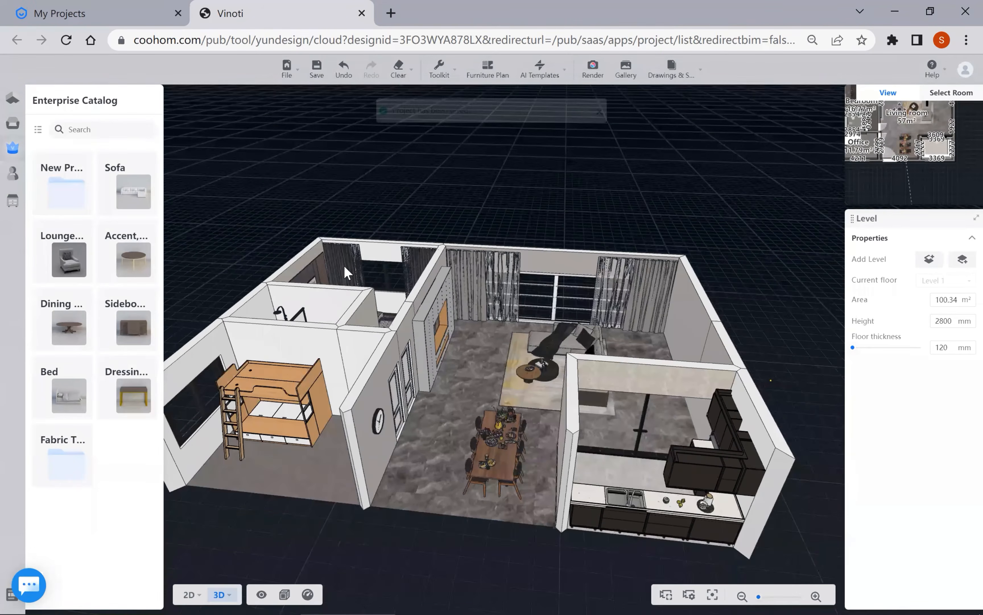
left_click_drag(371, 469, 311, 501)
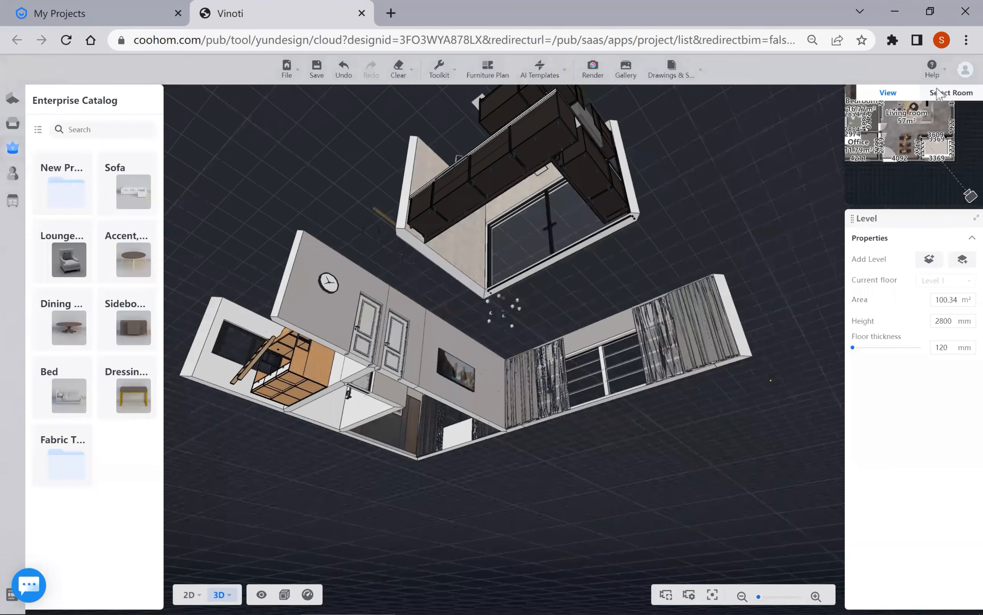
left_click_drag(809, 129, 951, 97)
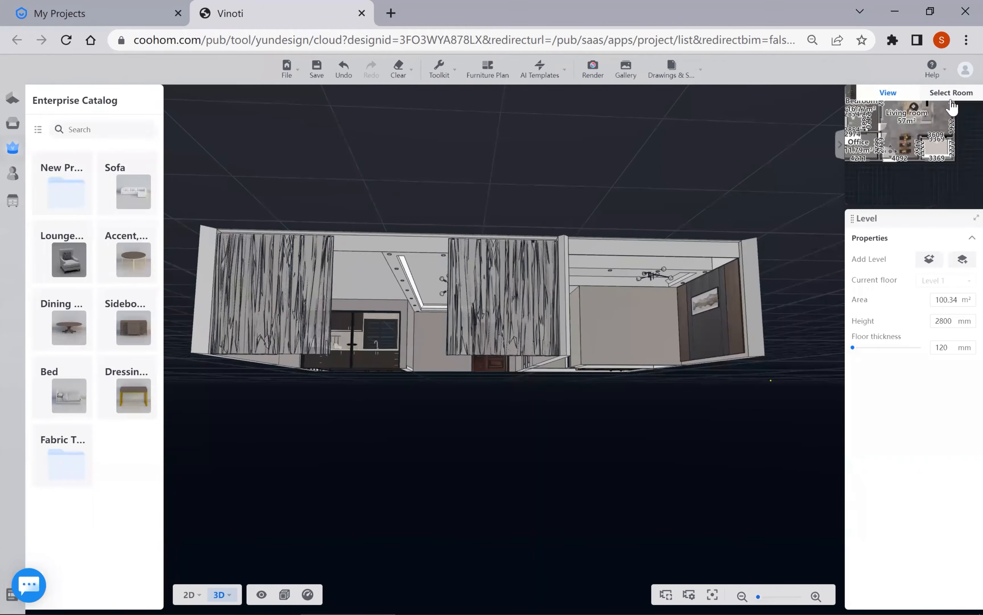
- Display only the kitchen and inspect its cabinets, countertop and ceiling from several angles
left_click(951, 93)
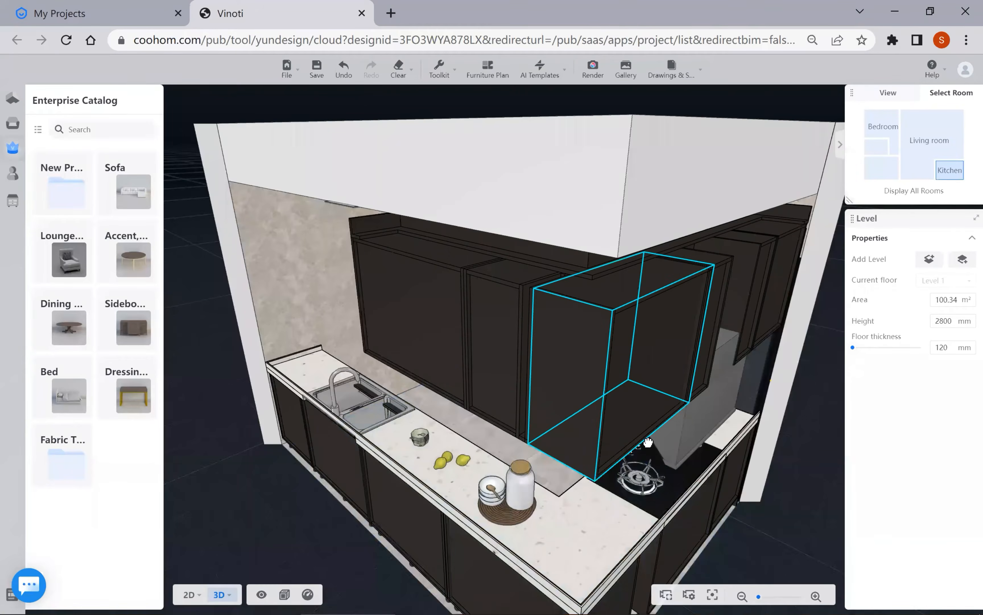
left_click_drag(648, 444, 497, 213)
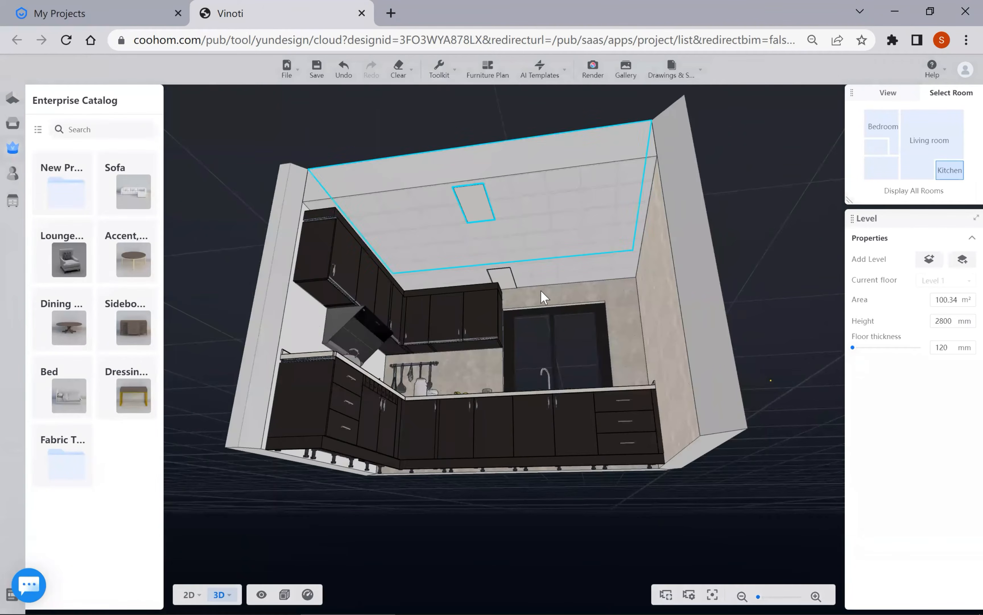
scroll(616, 353, "down", 5)
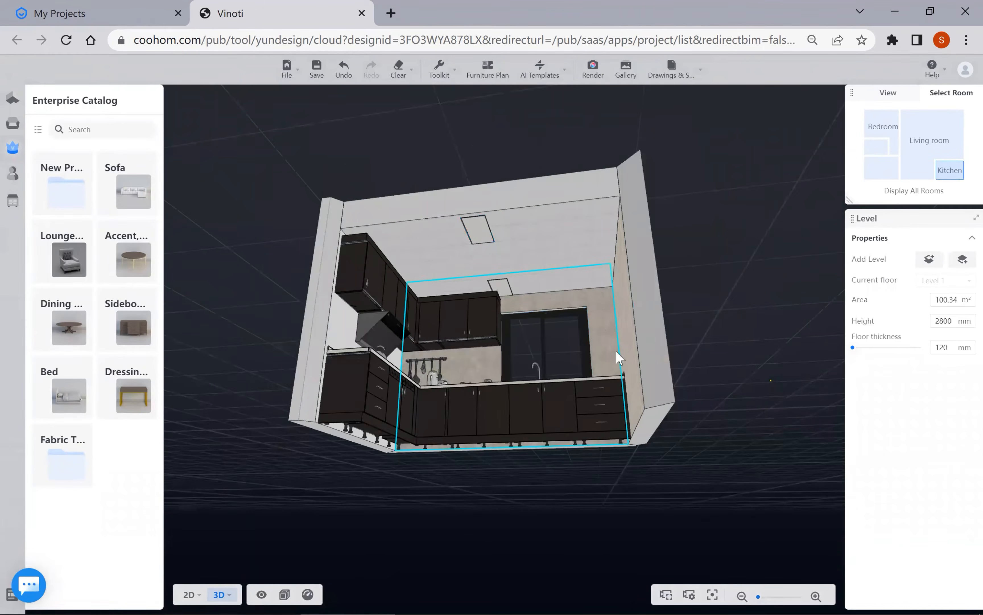
left_click_drag(702, 261, 772, 94)
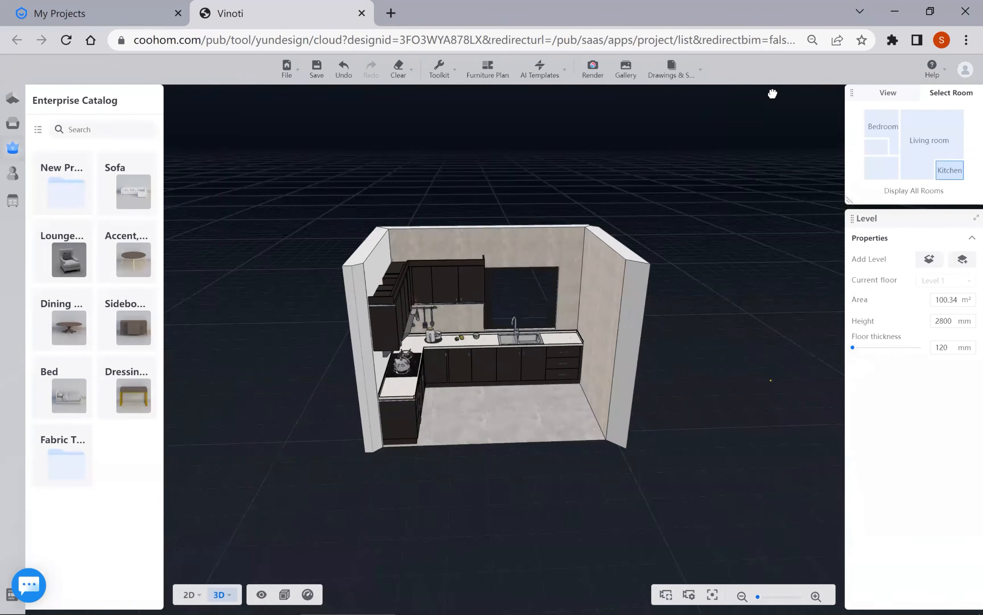
left_click(12, 201)
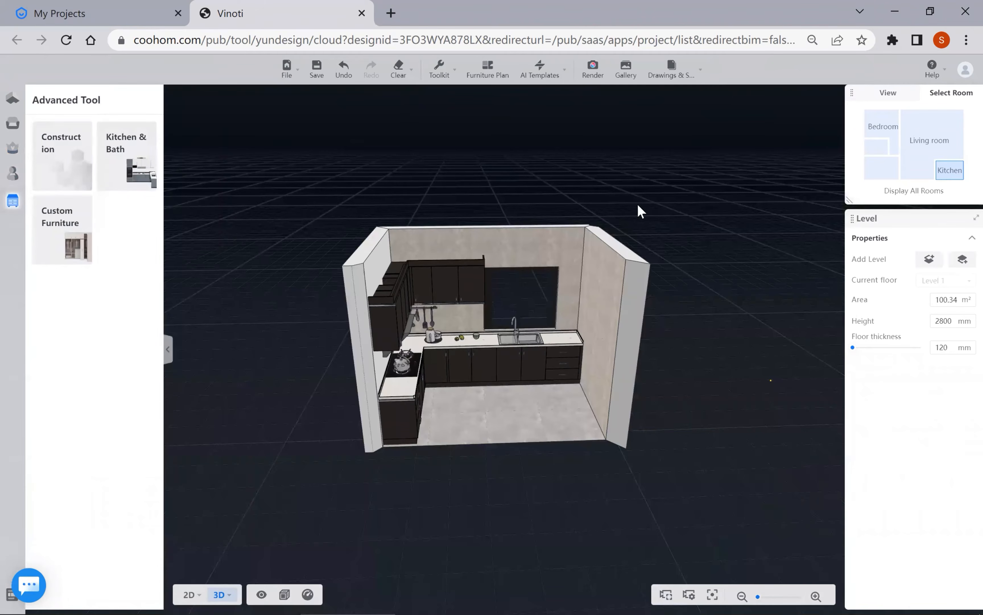
scroll(767, 138, "down", 3)
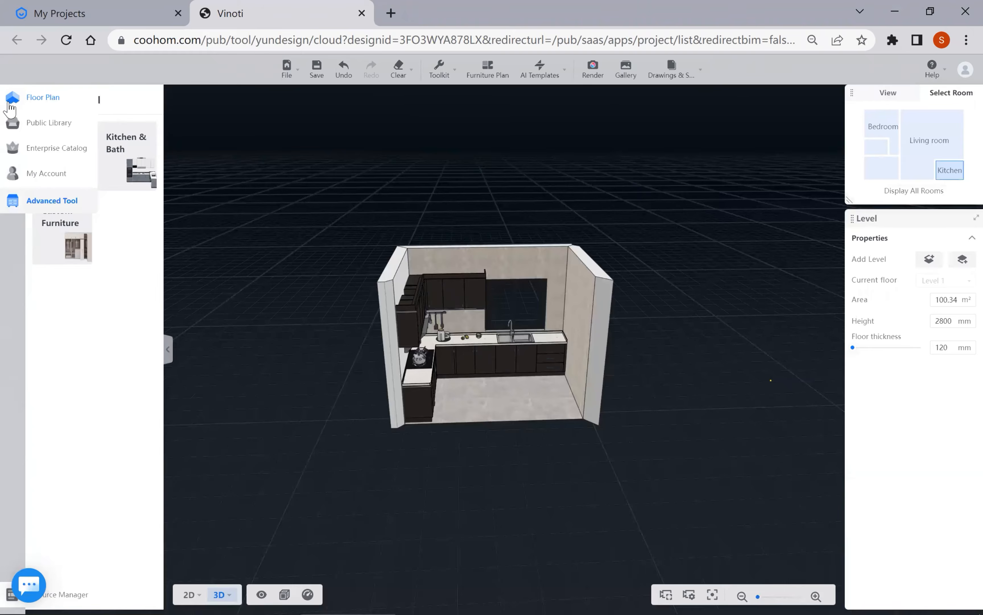
- Draw a separate rectangular room of about 4345 by 3313 mm beside the apartment in the floor plan
left_click(9, 103)
scroll(452, 339, "down", 8)
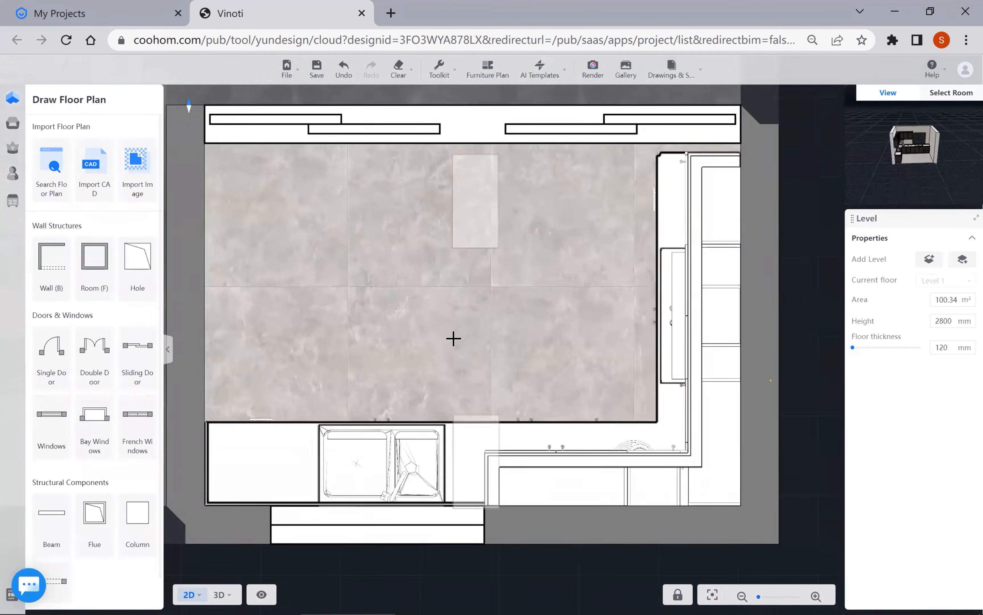
left_click(92, 273)
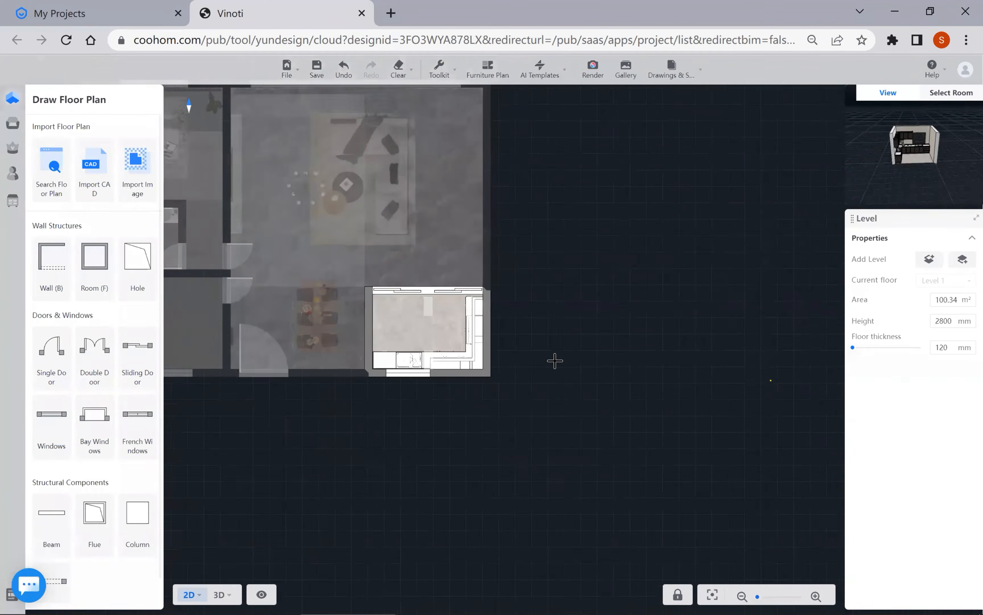
left_click(627, 302)
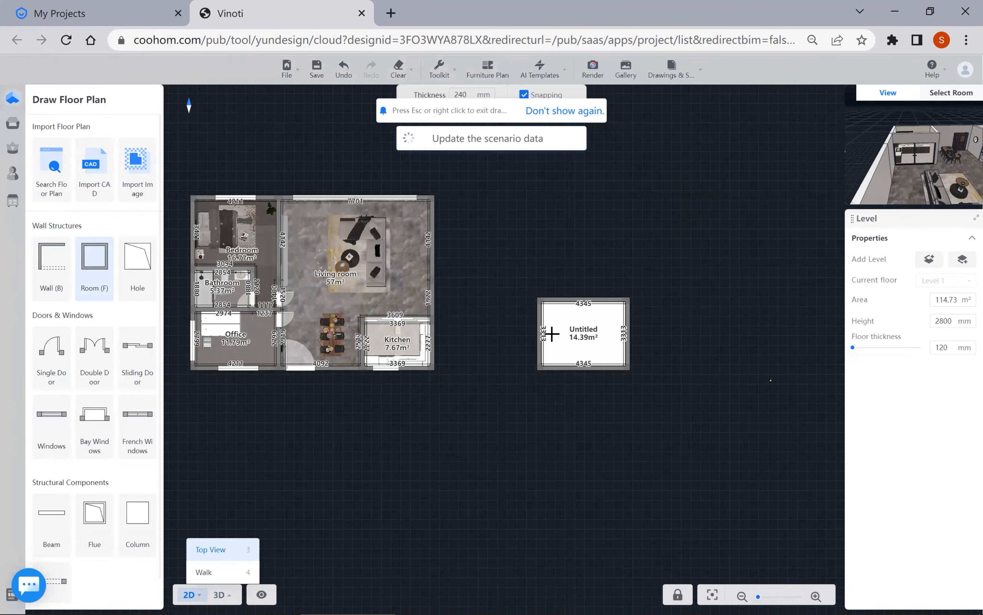
- Switch to the 3D view and display only the new untitled room
left_click(233, 595)
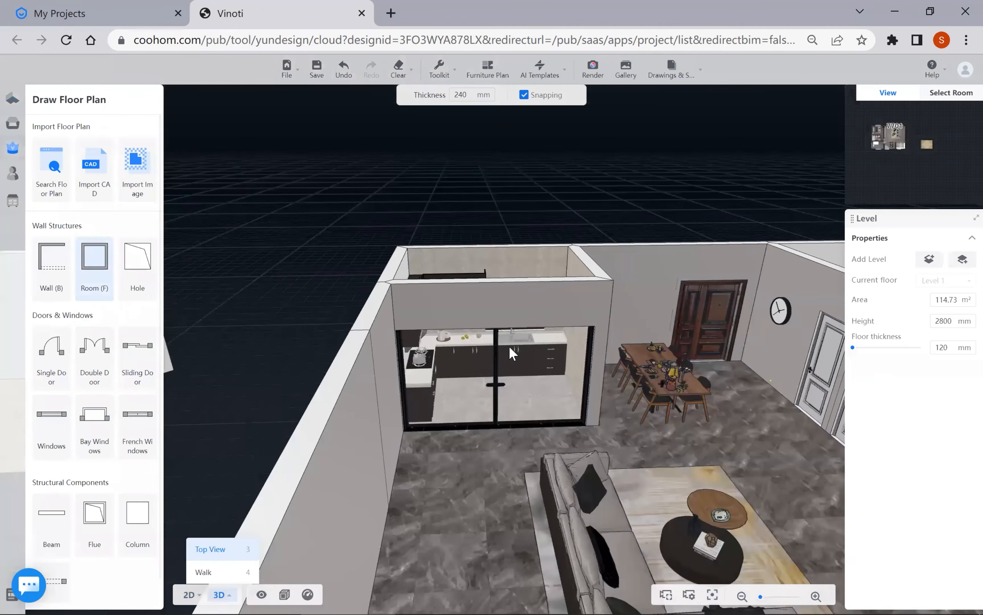
left_click(956, 156)
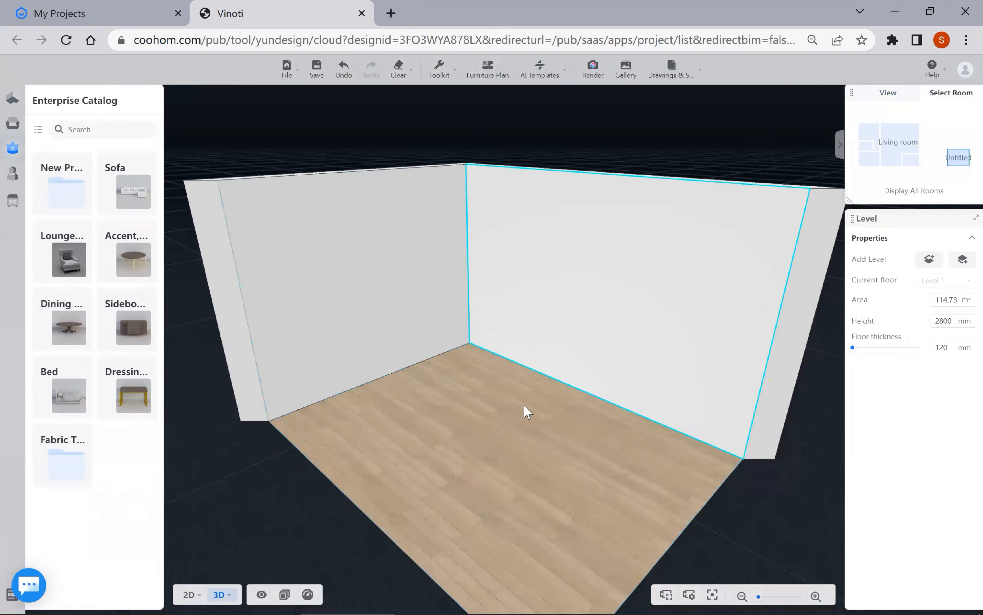
scroll(494, 510, "down", 5)
left_click_drag(493, 509, 485, 449)
- Return to the 2D plan and set the new room's type to Kitchen
key("1")
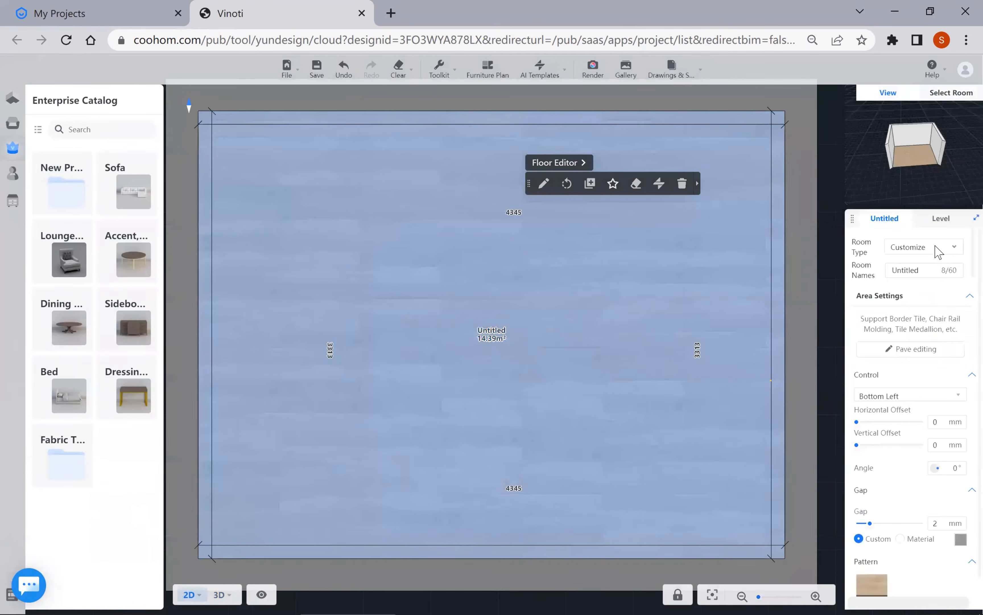
left_click(935, 247)
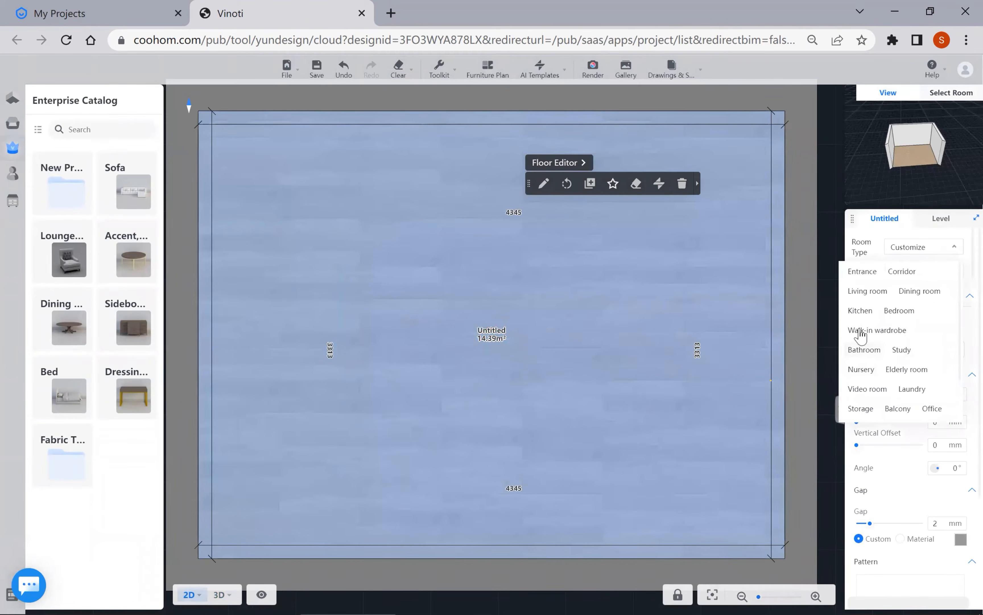
left_click(859, 311)
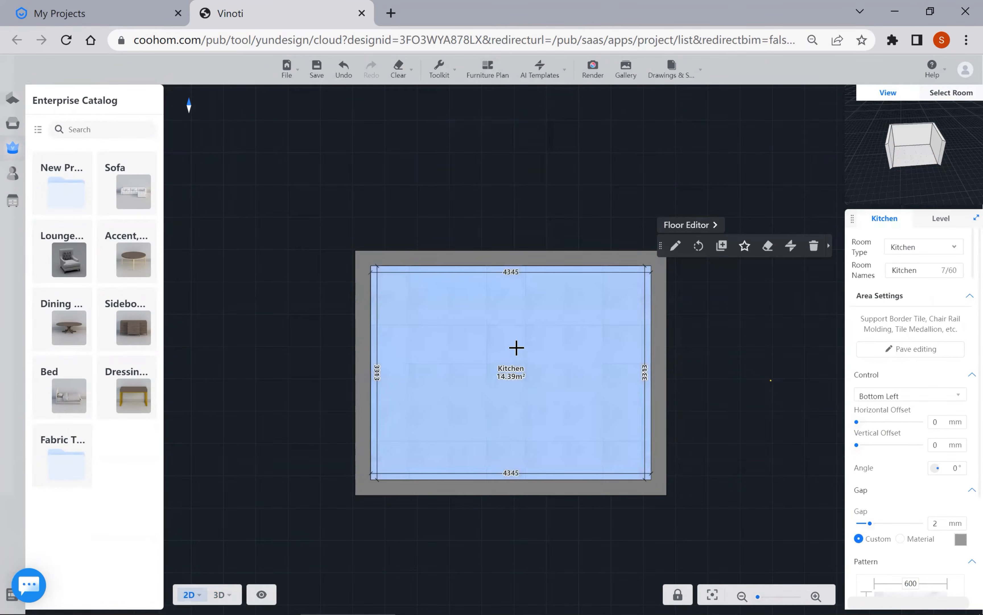
- Open the project in the Construction advanced tool and isolate the new empty kitchen
left_click(20, 201)
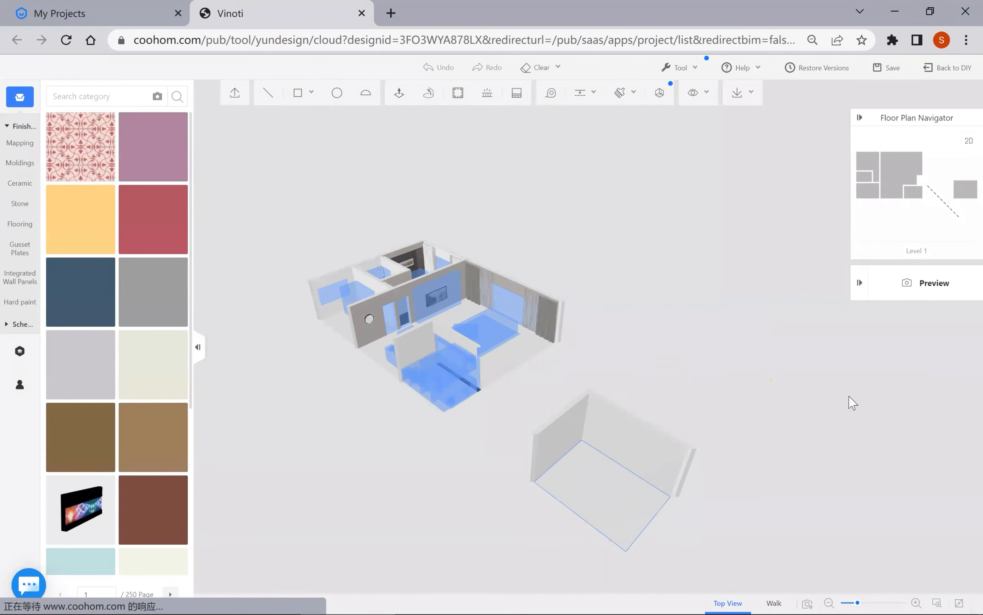
left_click(958, 191)
scroll(526, 480, "down", 5)
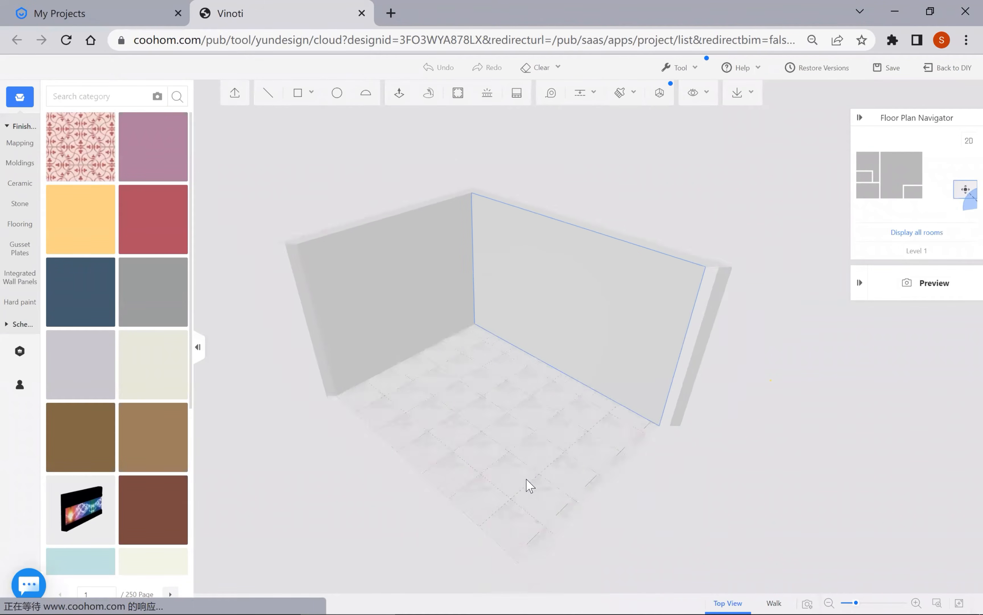
left_click_drag(590, 424, 428, 433)
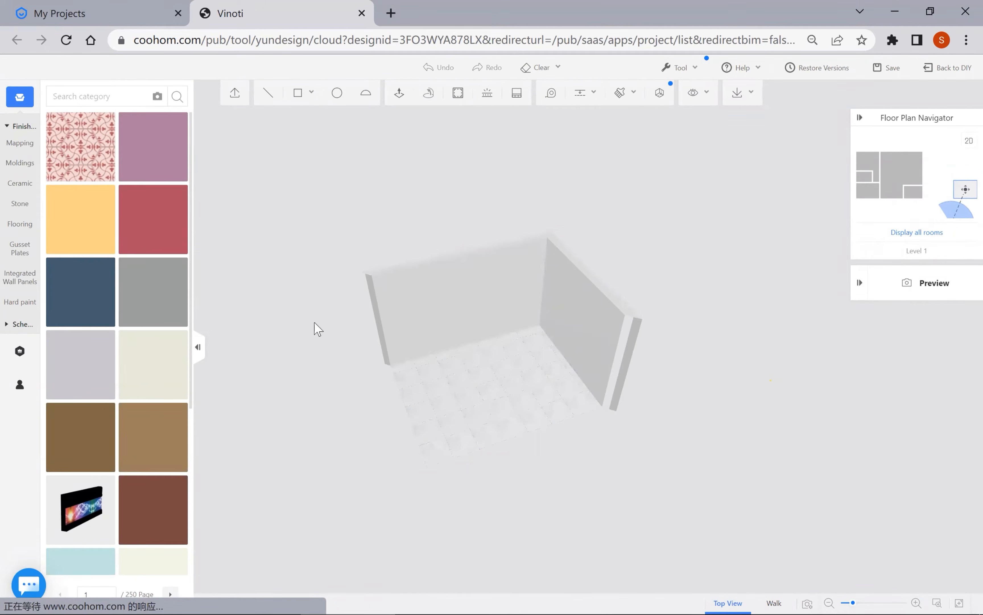
- Select the empty kitchen's ceiling and open it in the Suspended Ceiling Editor
left_click_drag(464, 393, 520, 300)
left_click(521, 300)
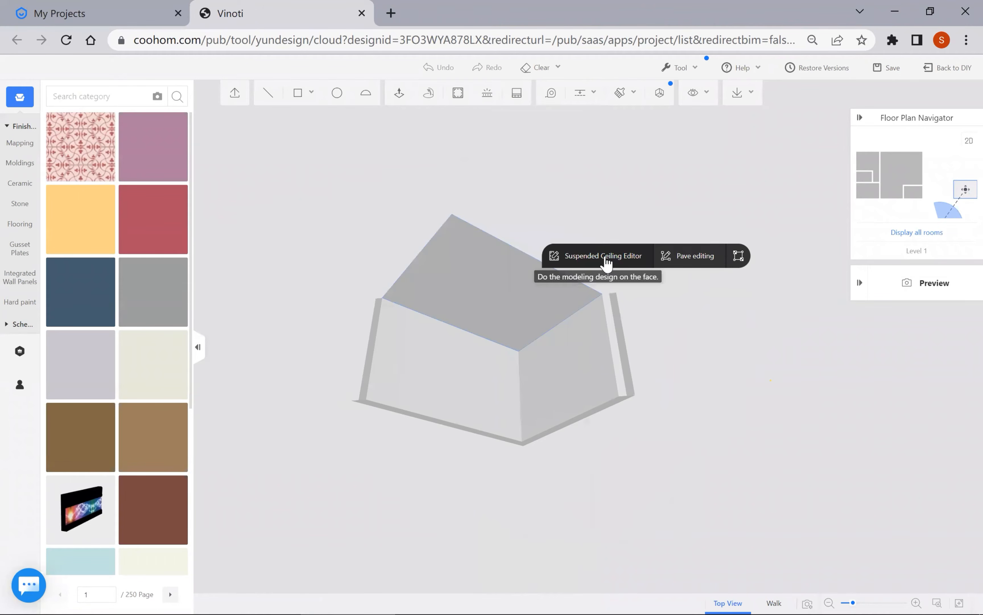
left_click(607, 260)
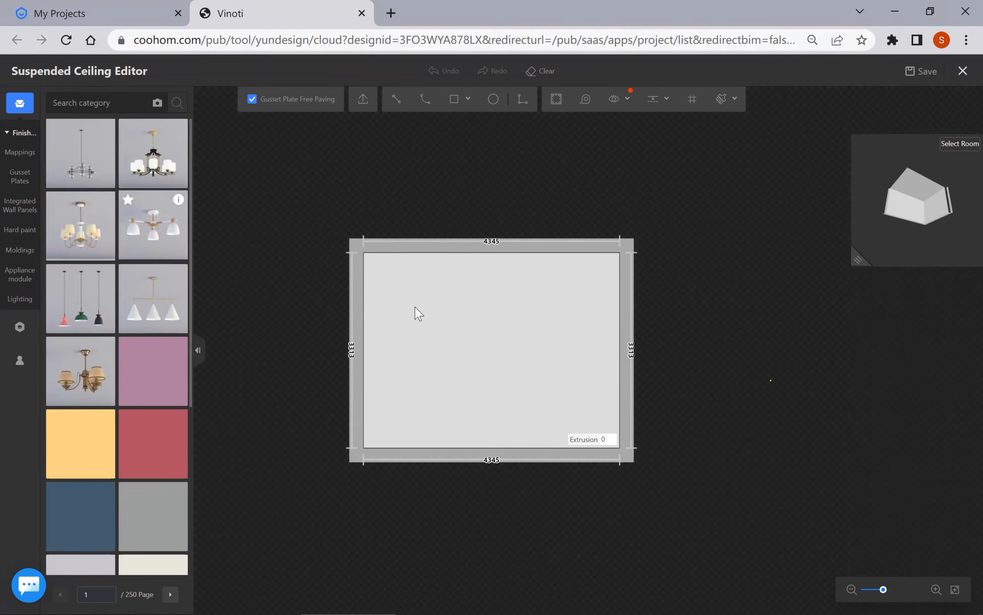
- Set the extrusion of the whole ceiling surface to 300 and check the lowered ceiling in the enlarged 3D preview
double_click(595, 426)
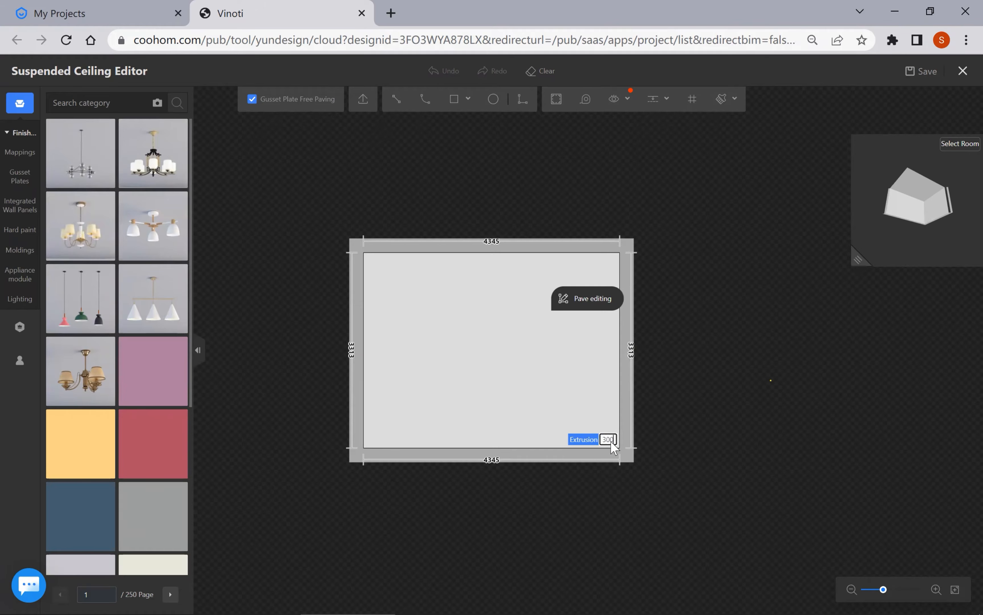
key("Return")
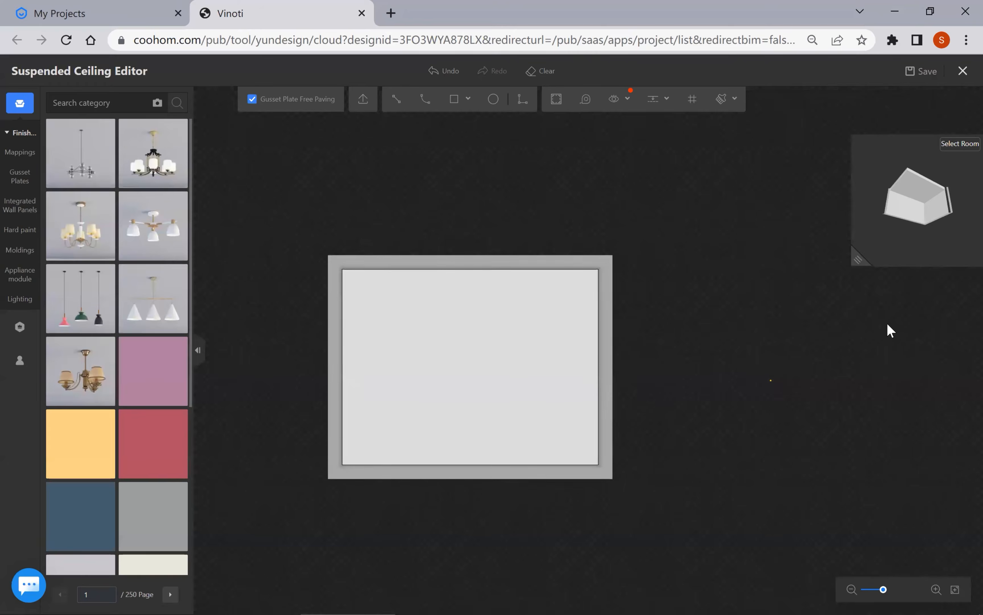
left_click_drag(861, 259, 757, 532)
mouse_move(855, 473)
left_mouse_down()
mouse_move(841, 503)
mouse_move(859, 483)
left_mouse_up()
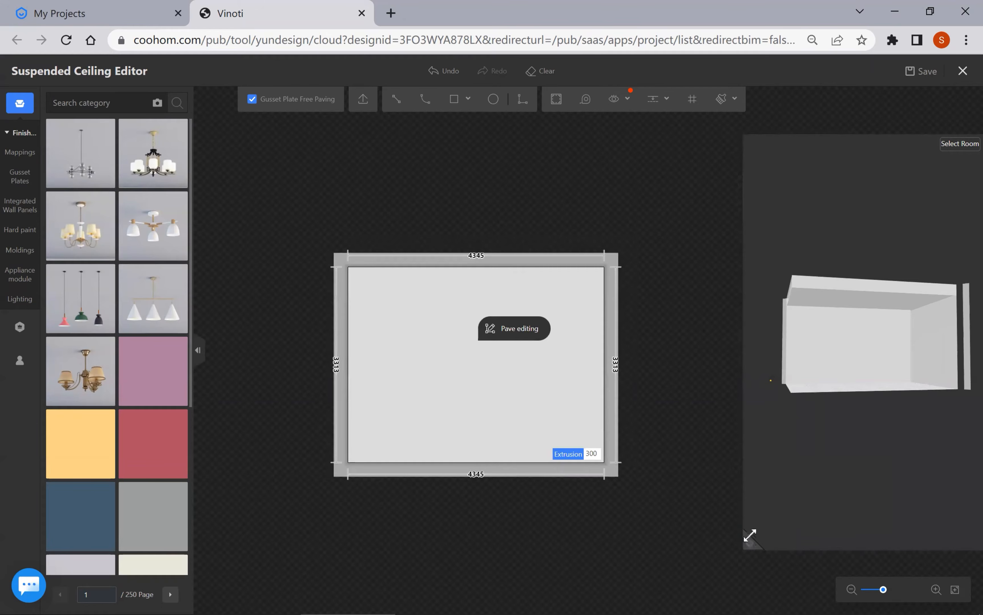
left_click_drag(750, 535, 765, 299)
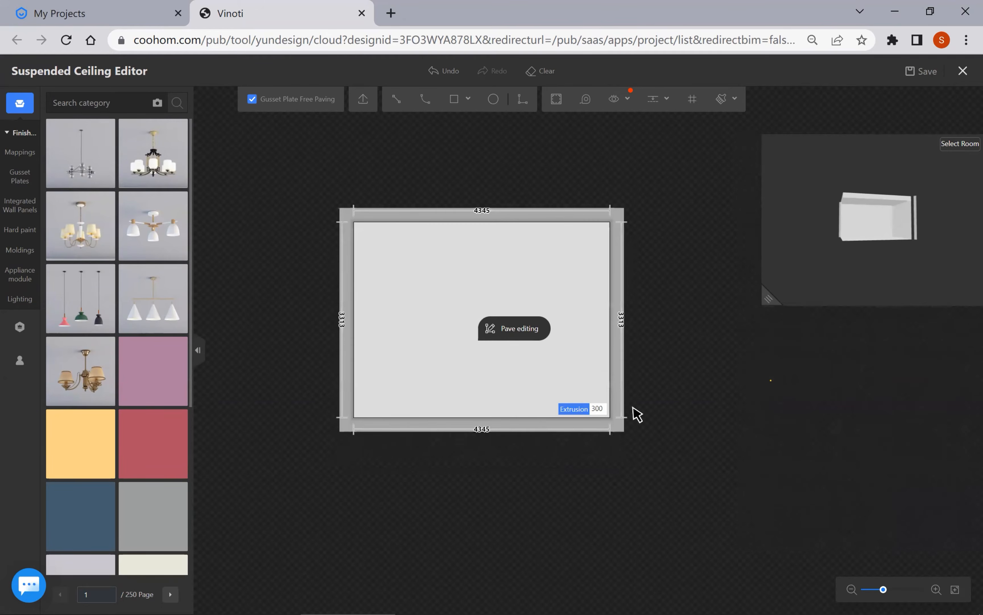
- Open paving for the ceiling surface and apply the plain square-grid tile scheme to it
left_click(505, 323)
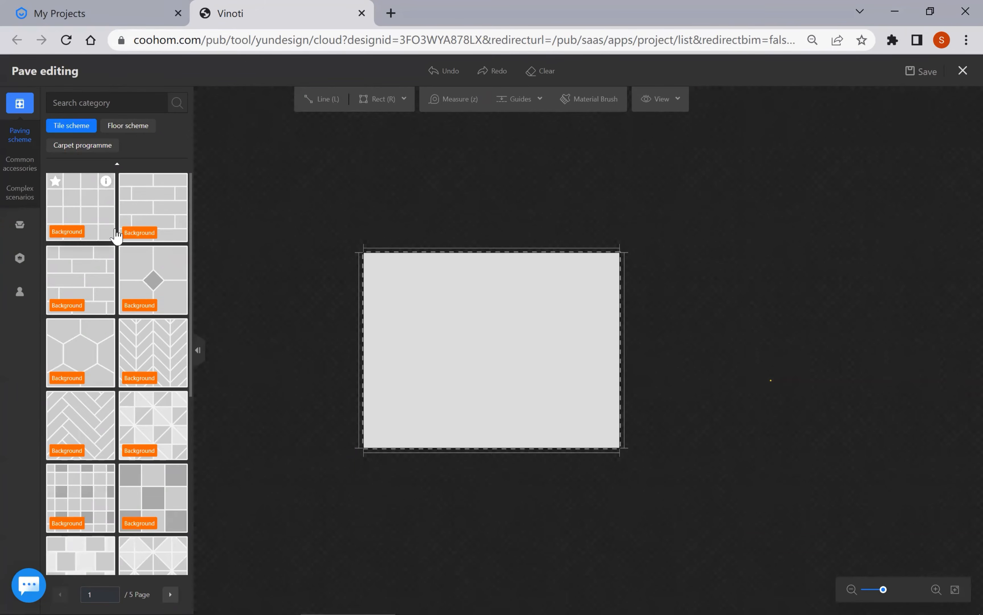
left_click_drag(112, 231, 474, 348)
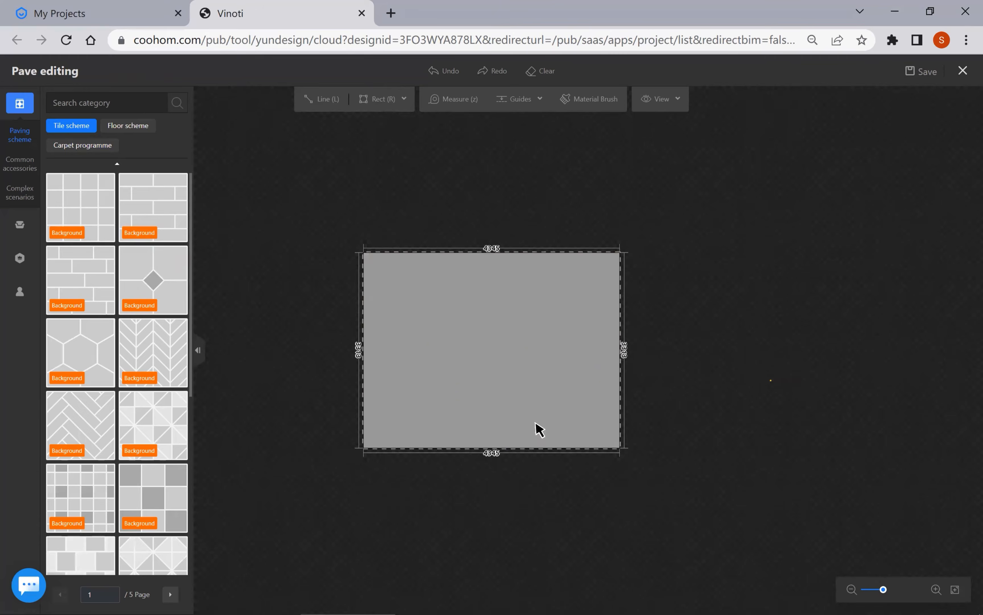
scroll(180, 432, "down", 8)
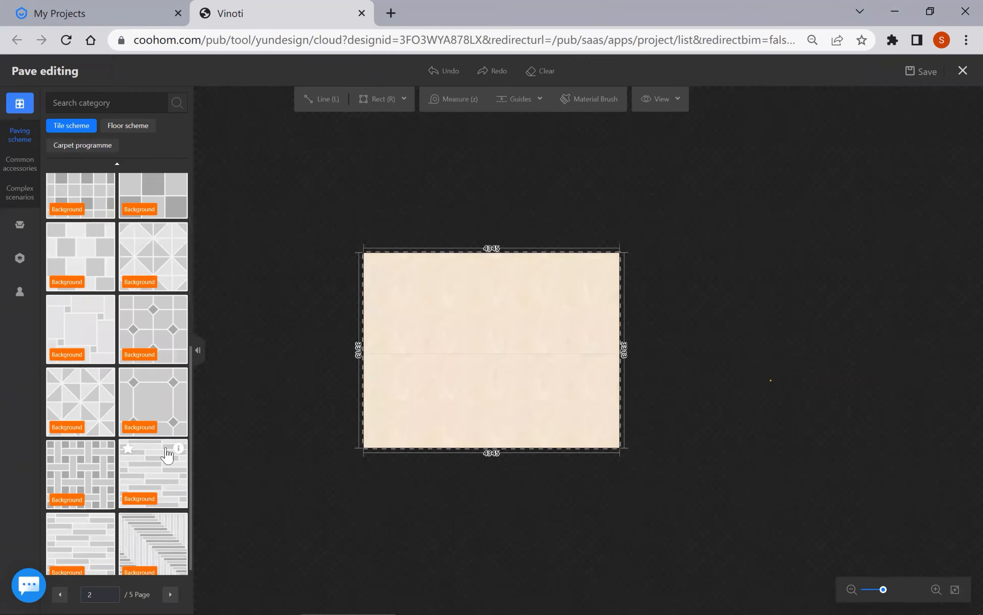
- Look through the tile schemes and search them for "kitchen"
scroll(148, 477, "down", 8)
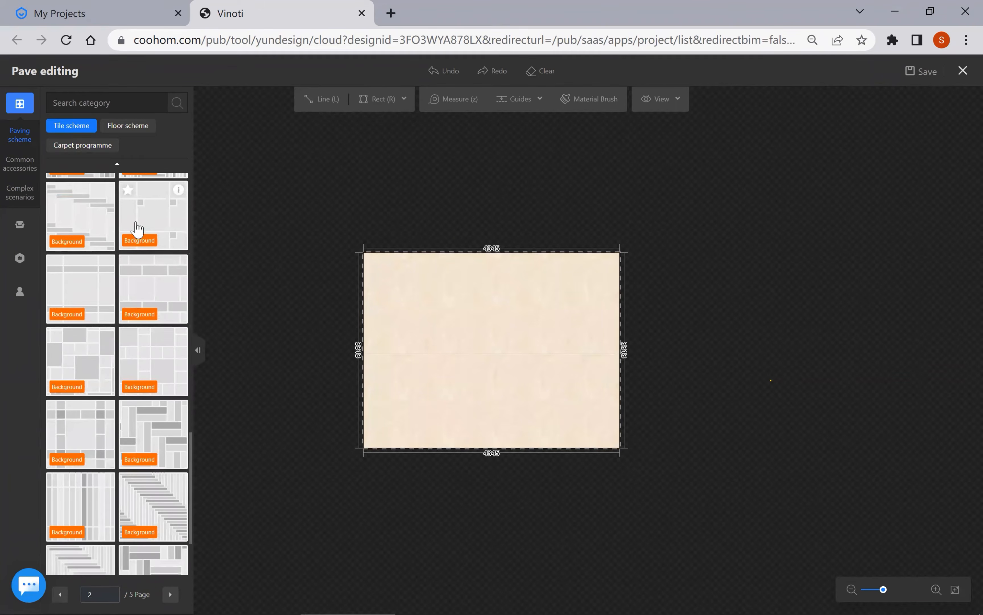
left_click(122, 113)
type("s")
key("BackSpace")
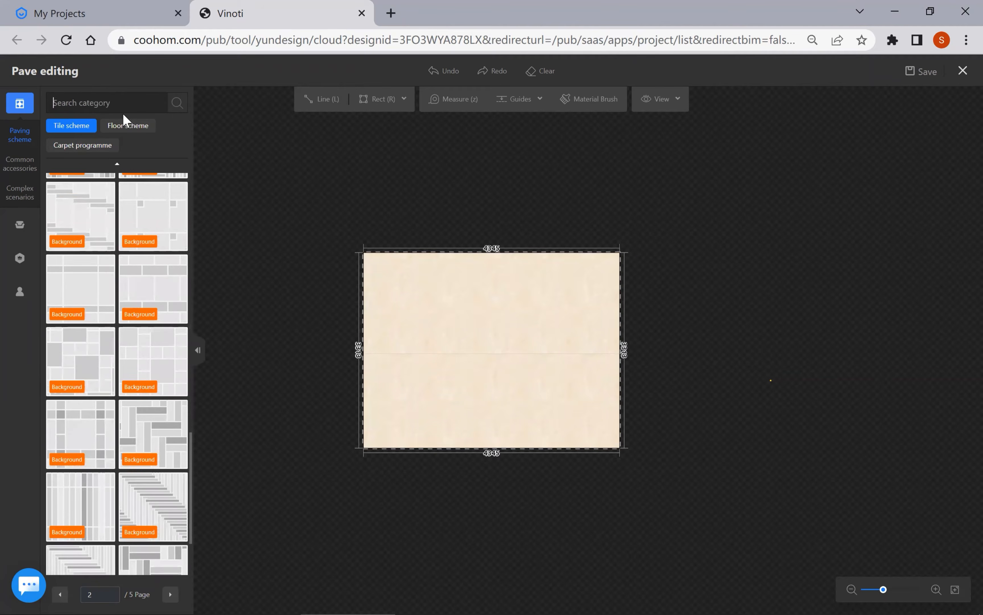
type("kitchen c")
key("Return")
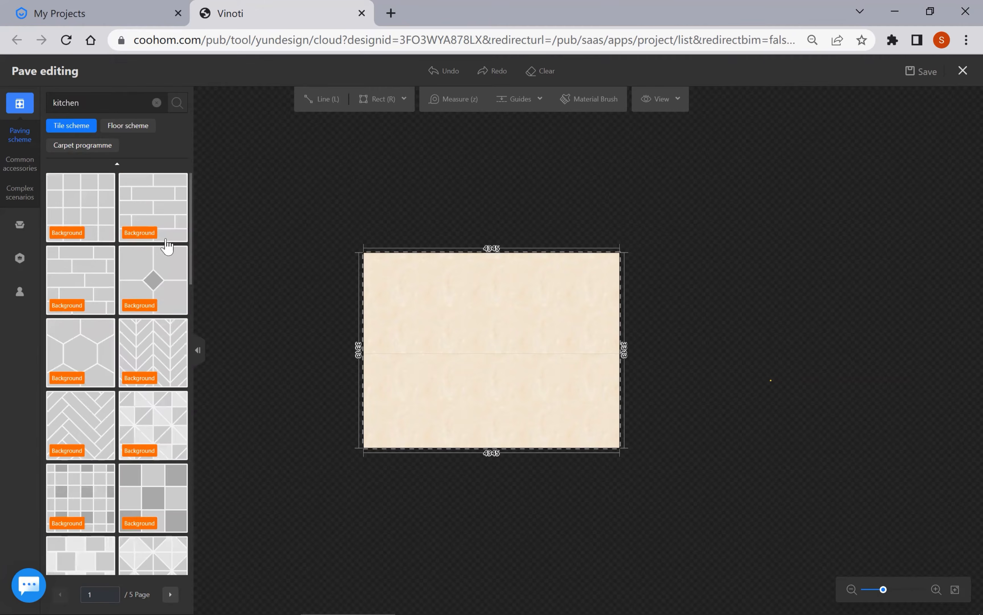
- Apply the Continuous linear shop tile scheme to the ceiling surface and inspect one of its paving units in the Unit Editor
mouse_move(105, 188)
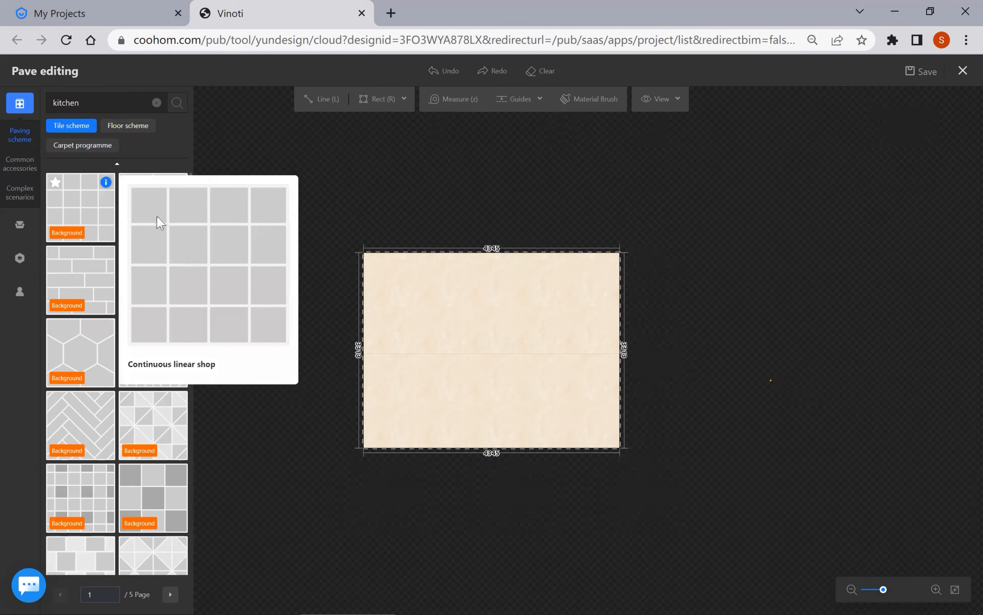
left_click_drag(92, 203, 404, 352)
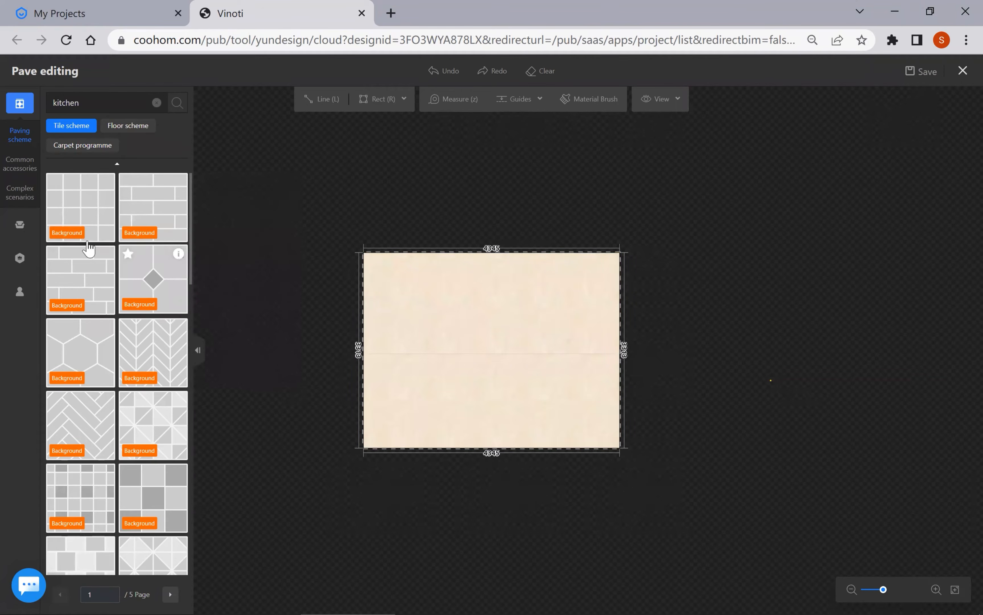
left_click(505, 391)
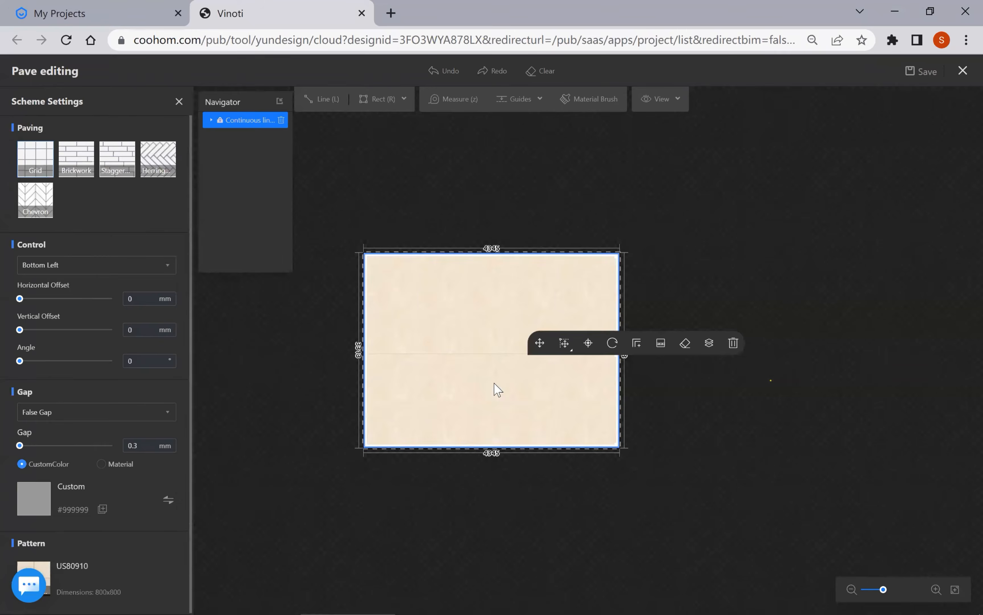
double_click(496, 388)
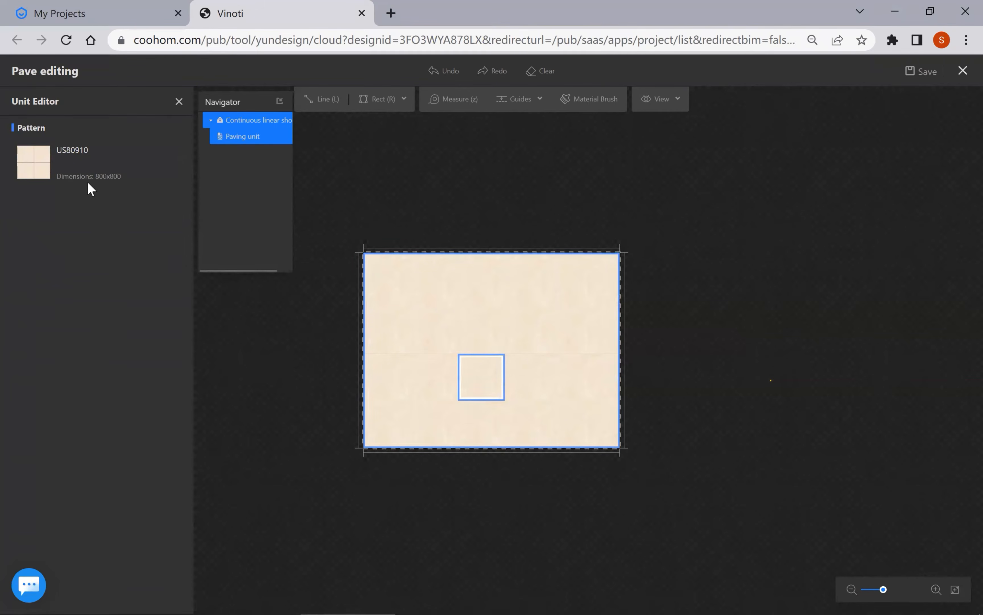
left_click(177, 108)
- Look through the kitchen tile schemes for other paving layouts
scroll(121, 386, "down", 5)
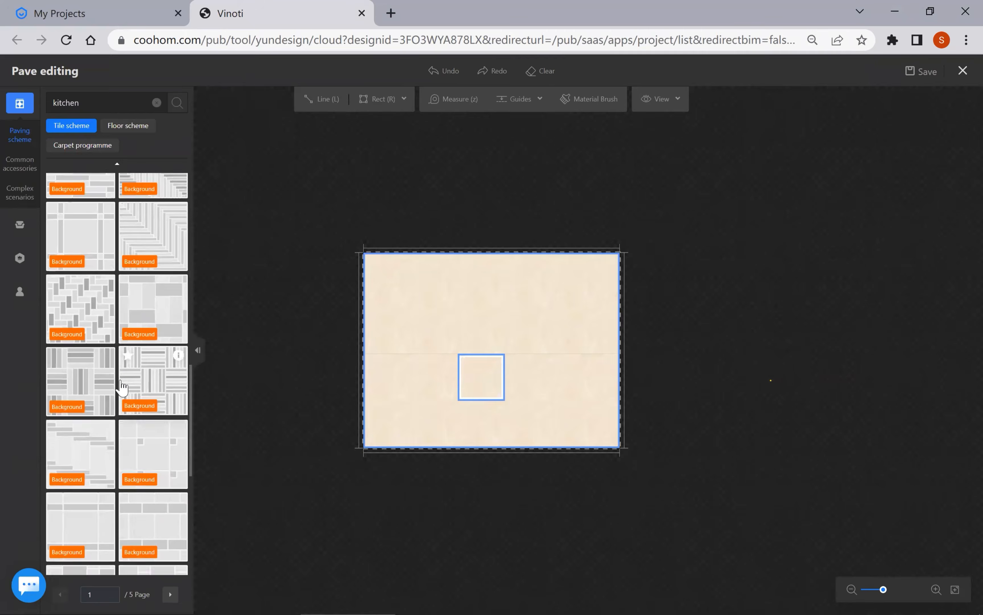
scroll(122, 386, "down", 10)
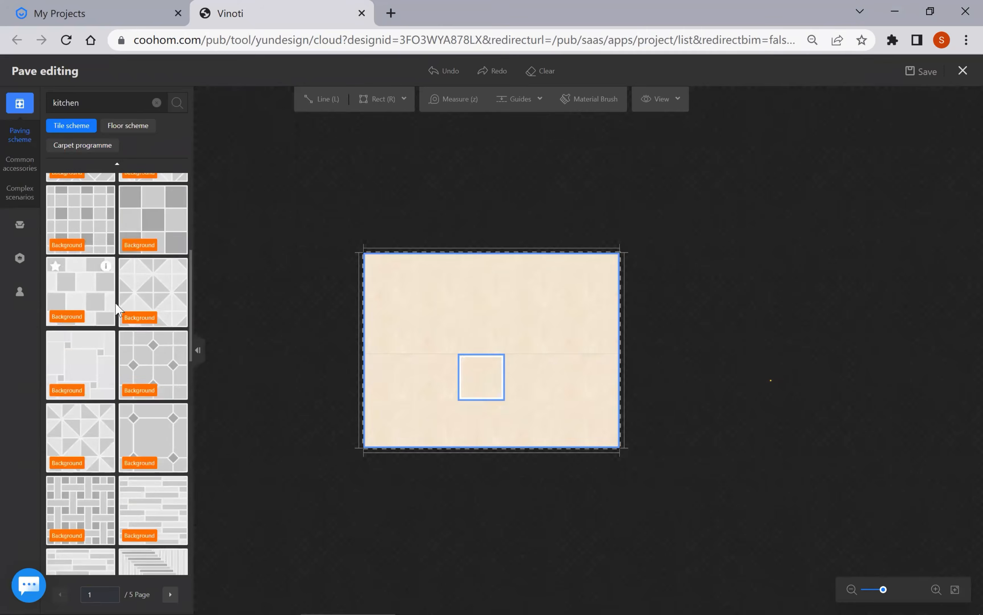
scroll(118, 309, "down", 5)
left_click(413, 390)
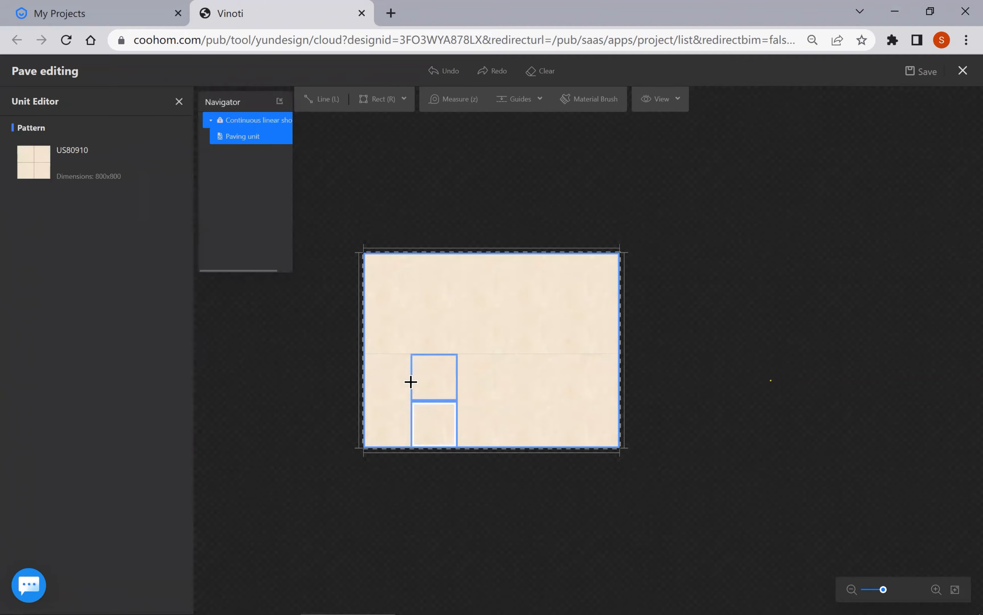
left_click(391, 430)
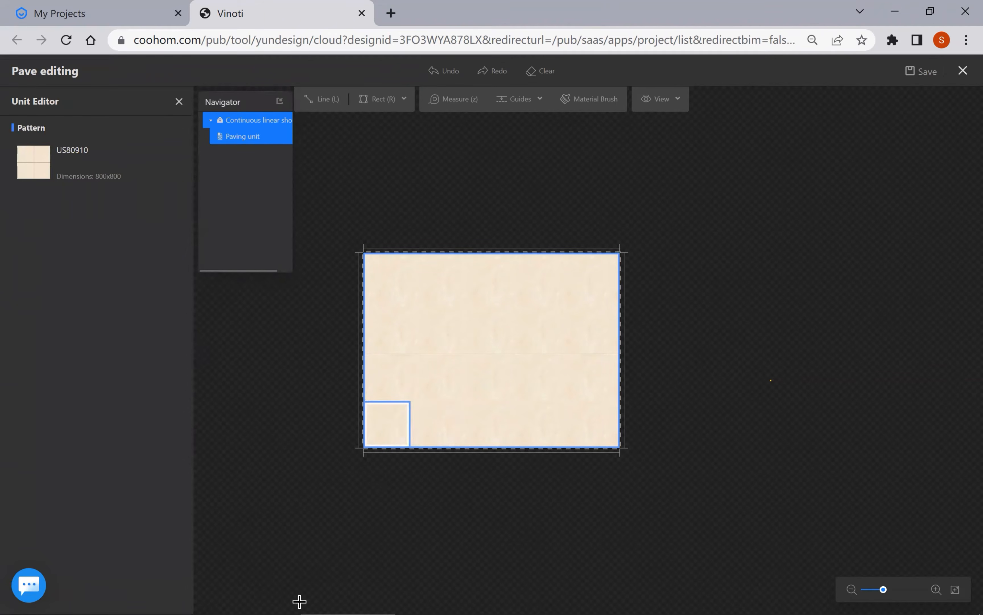
left_click(371, 533)
left_click(422, 411)
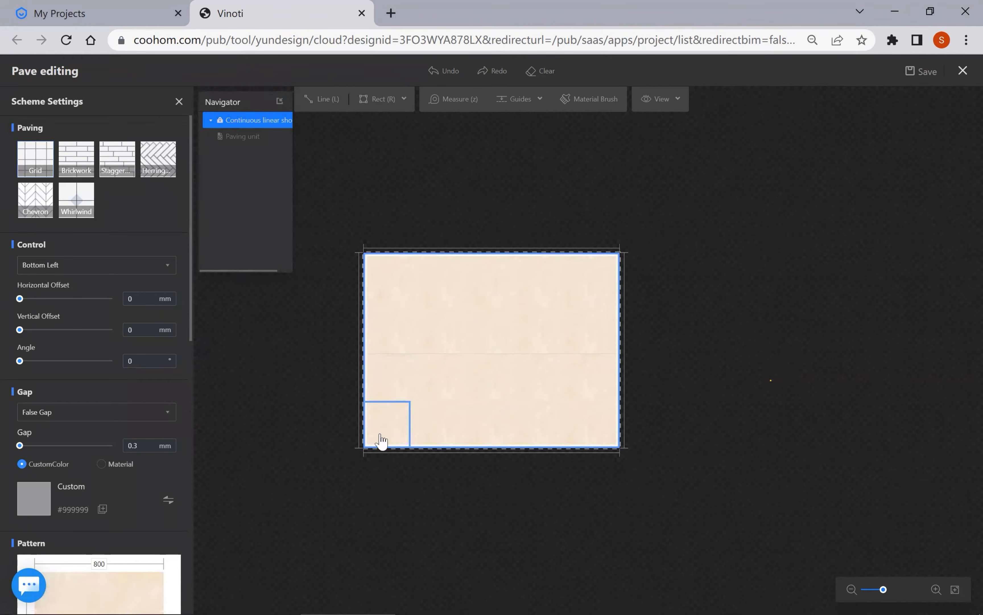
left_click(381, 435)
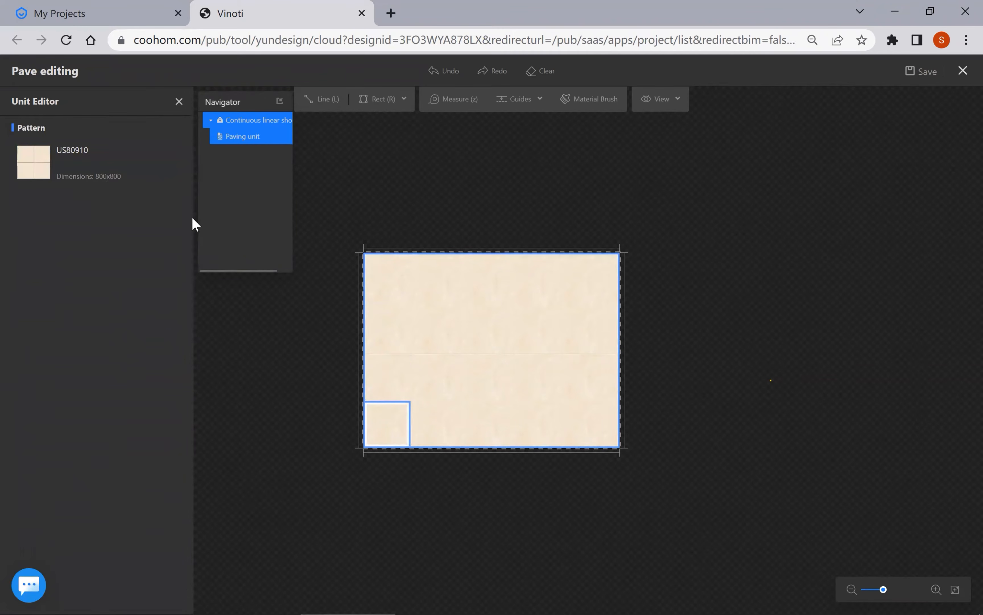
left_click(42, 167)
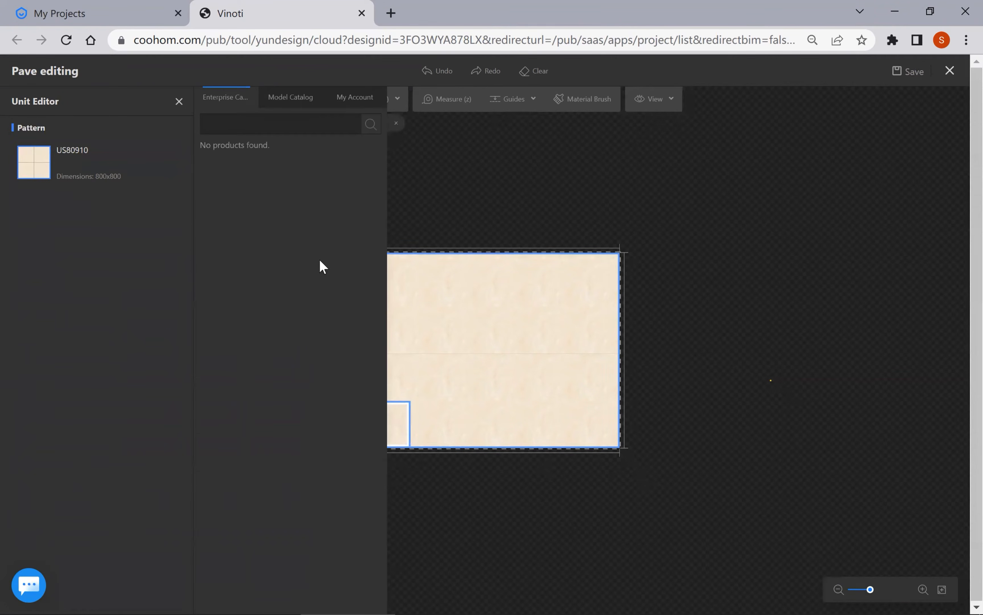
scroll(674, 431, "down", 3)
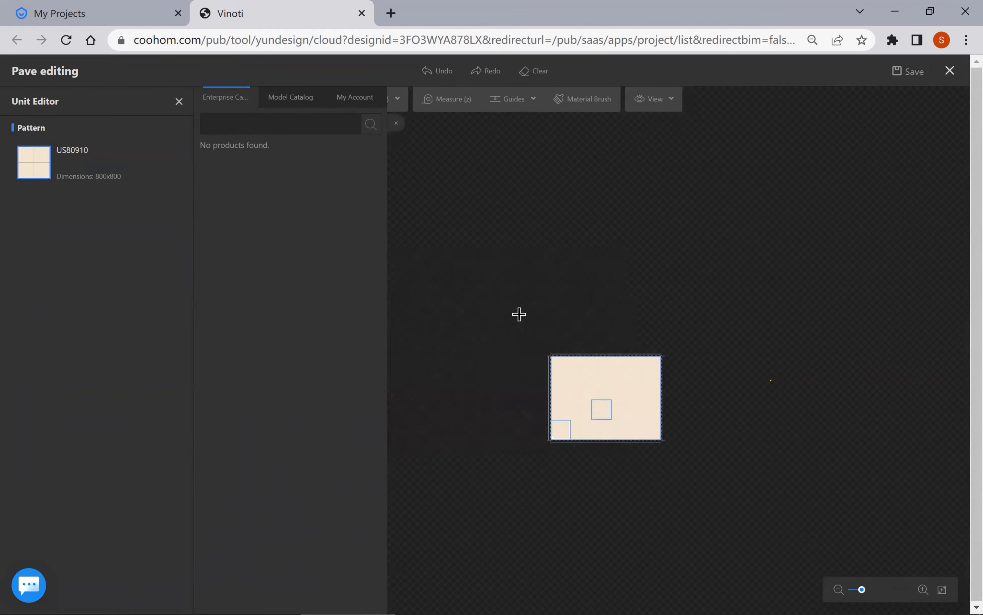
left_click(489, 310)
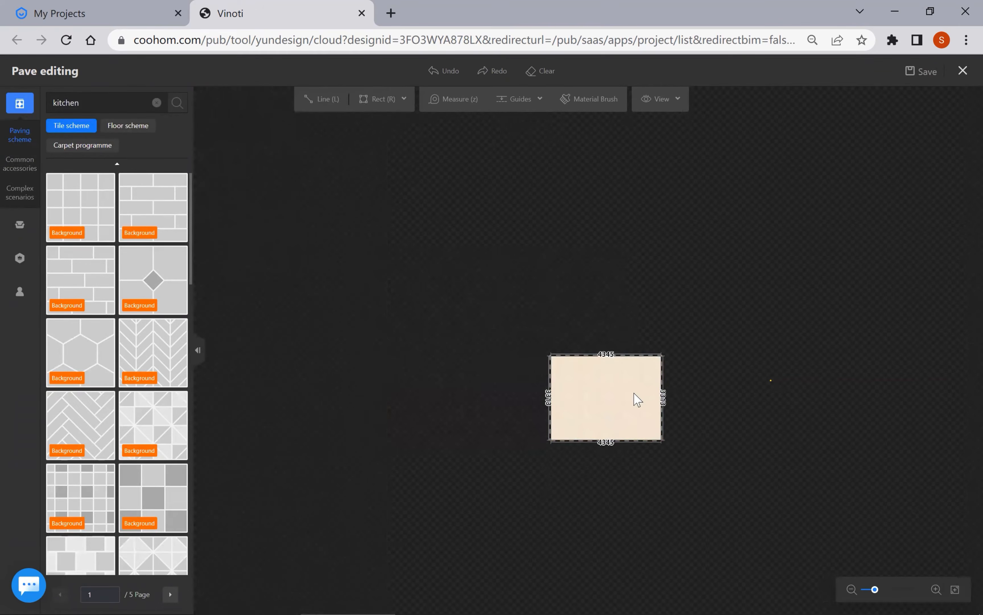
- Select the whole ceiling paving and open the Model Catalog to replace its US80910 tile pattern
left_click(637, 394)
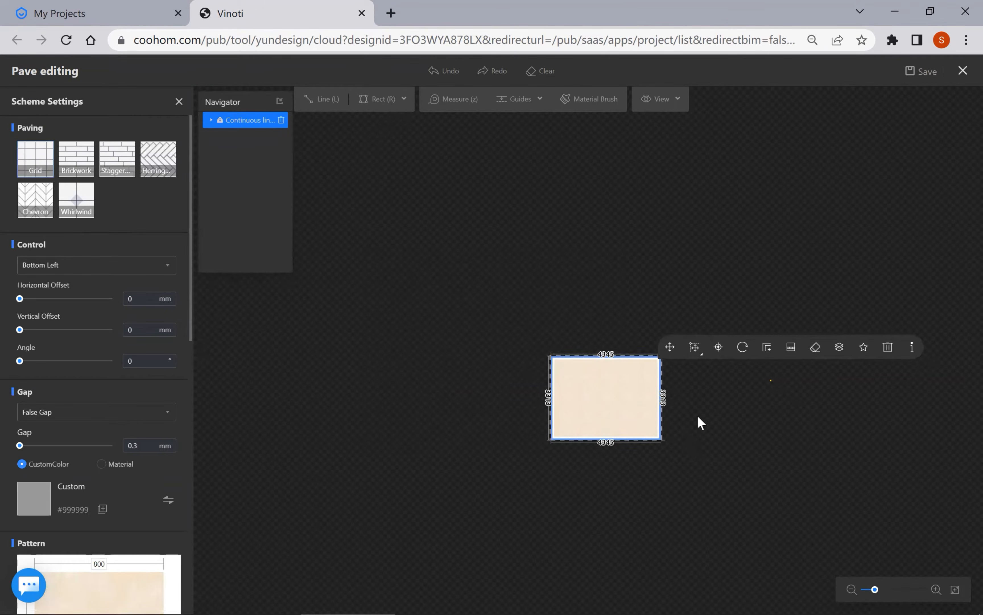
scroll(613, 423, "up", 5)
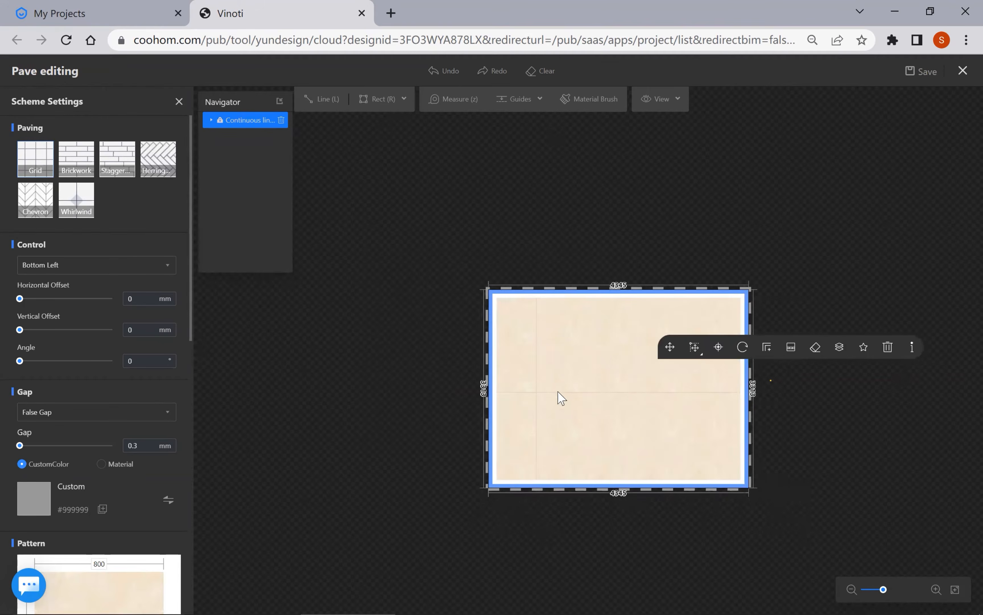
scroll(541, 402, "up", 6)
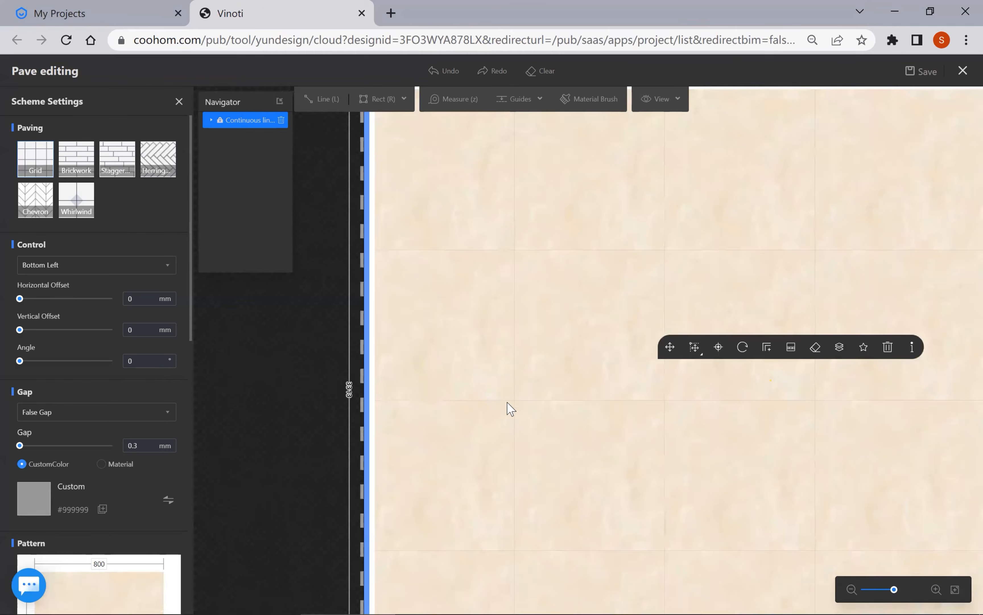
scroll(492, 403, "down", 2)
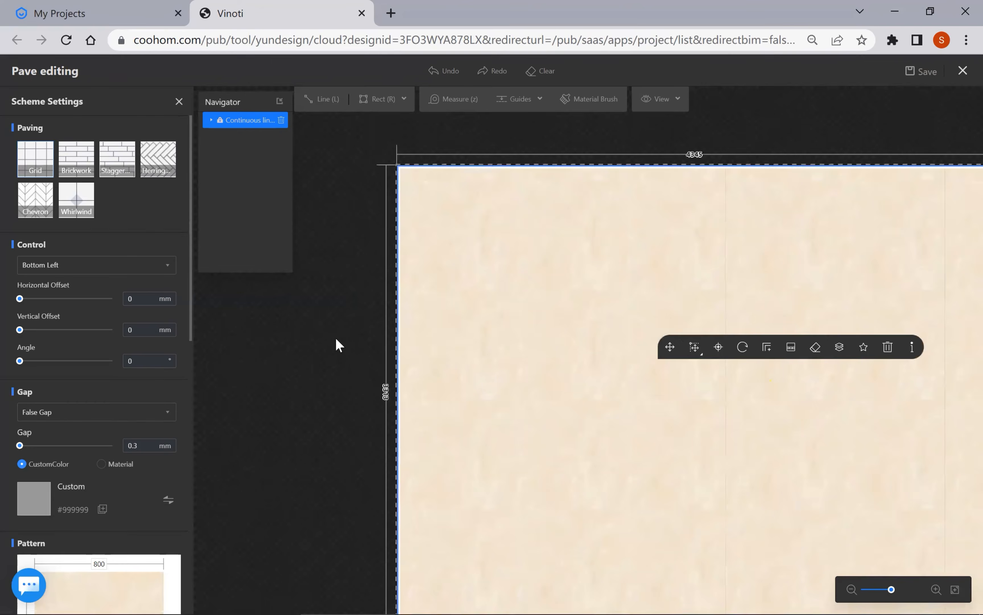
scroll(116, 390, "down", 8)
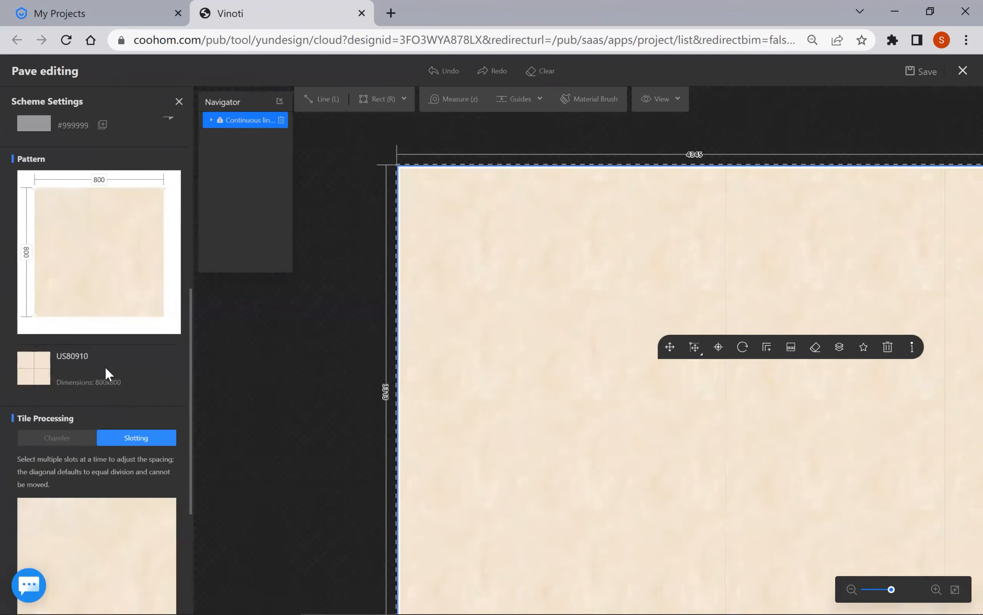
left_click(48, 380)
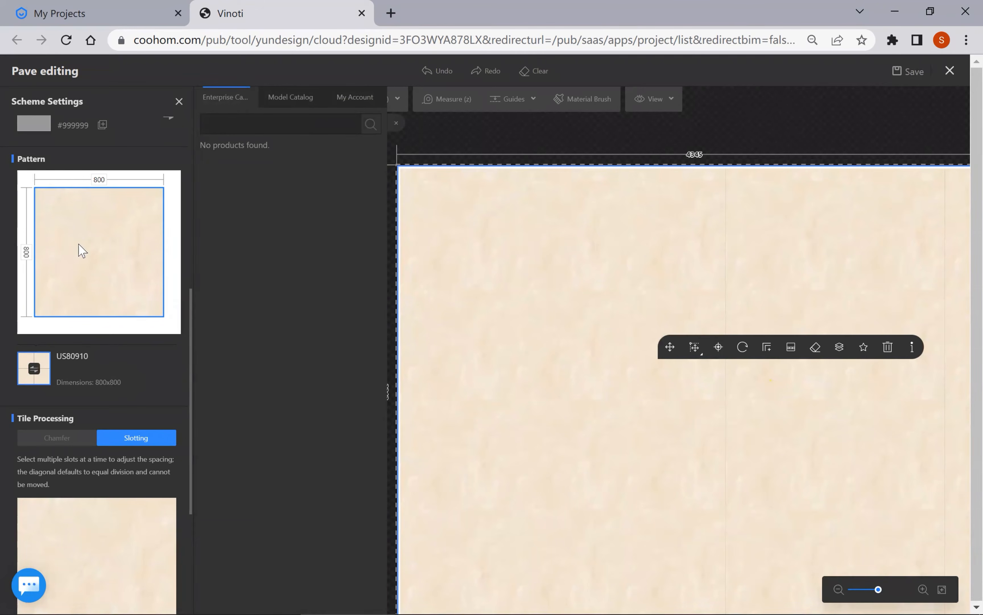
left_click(285, 102)
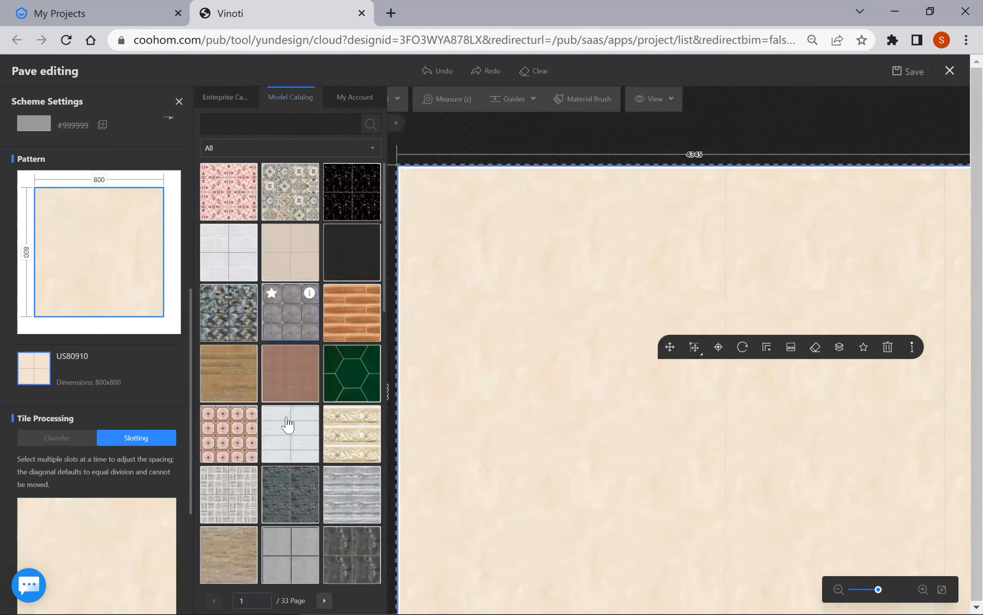
- Look through all tile materials in the Model Catalog for a replacement for the ceiling paving's pattern
scroll(288, 427, "down", 8)
scroll(294, 434, "up", 8)
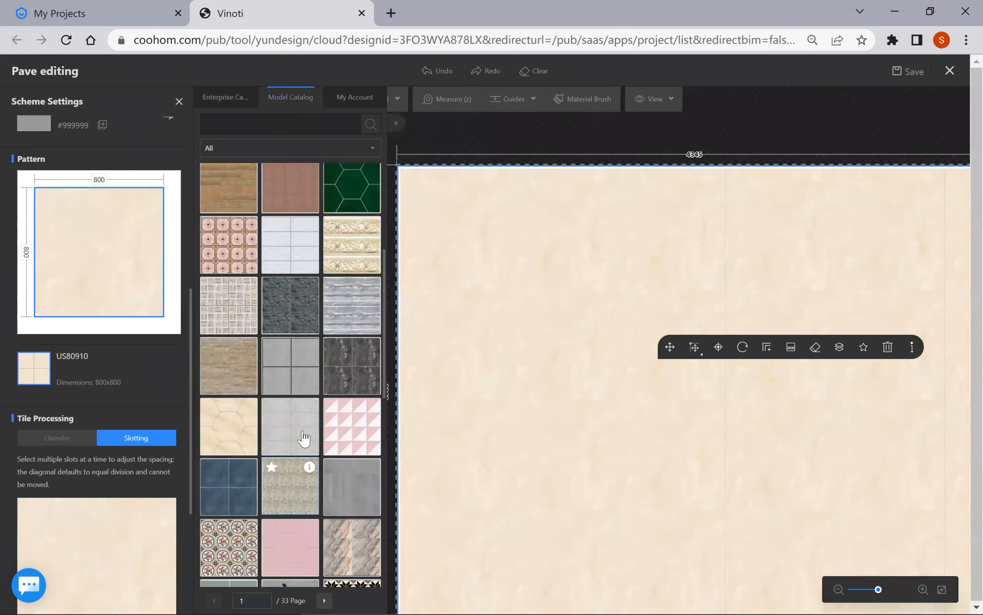
scroll(237, 258, "up", 2)
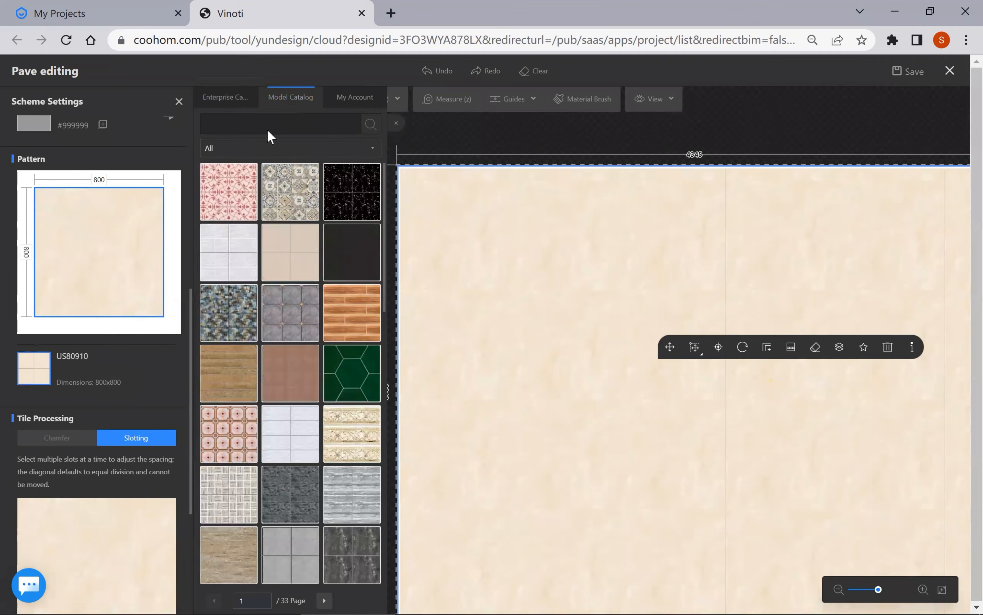
scroll(318, 384, "down", 3)
scroll(542, 425, "down", 3)
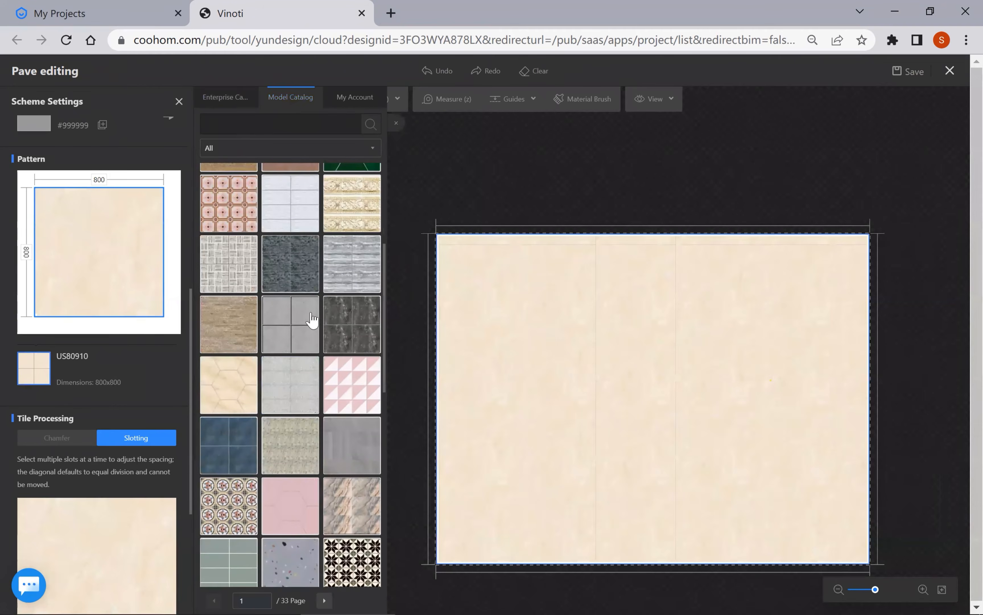
scroll(276, 292, "down", 5)
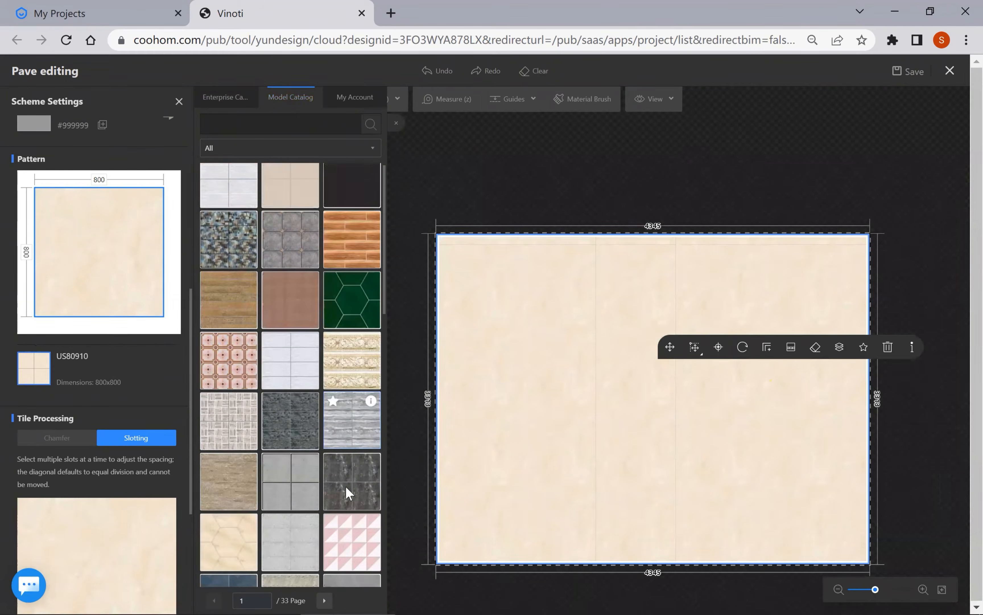
scroll(349, 455, "down", 5)
scroll(317, 390, "down", 3)
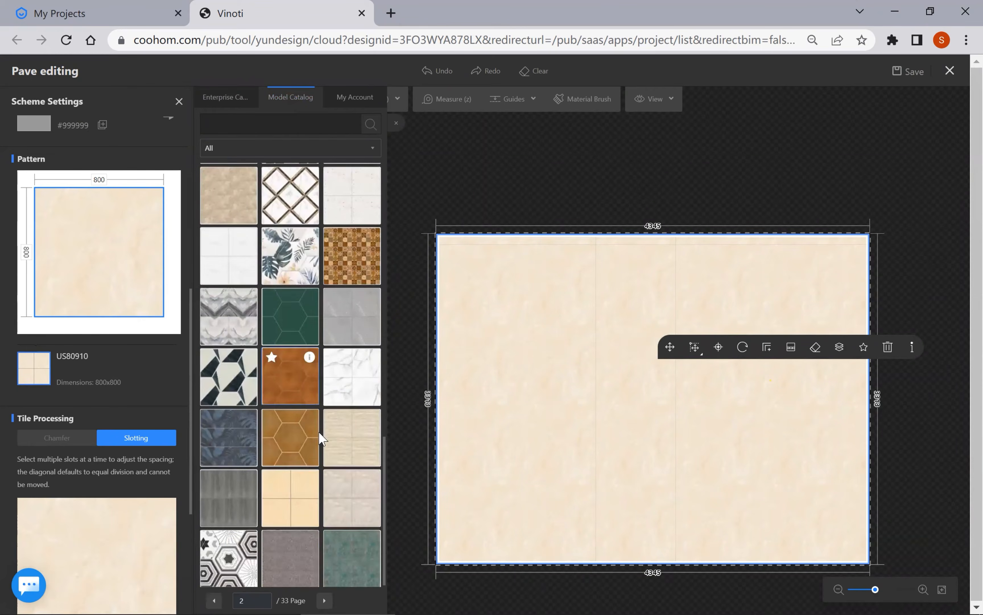
scroll(329, 482, "down", 10)
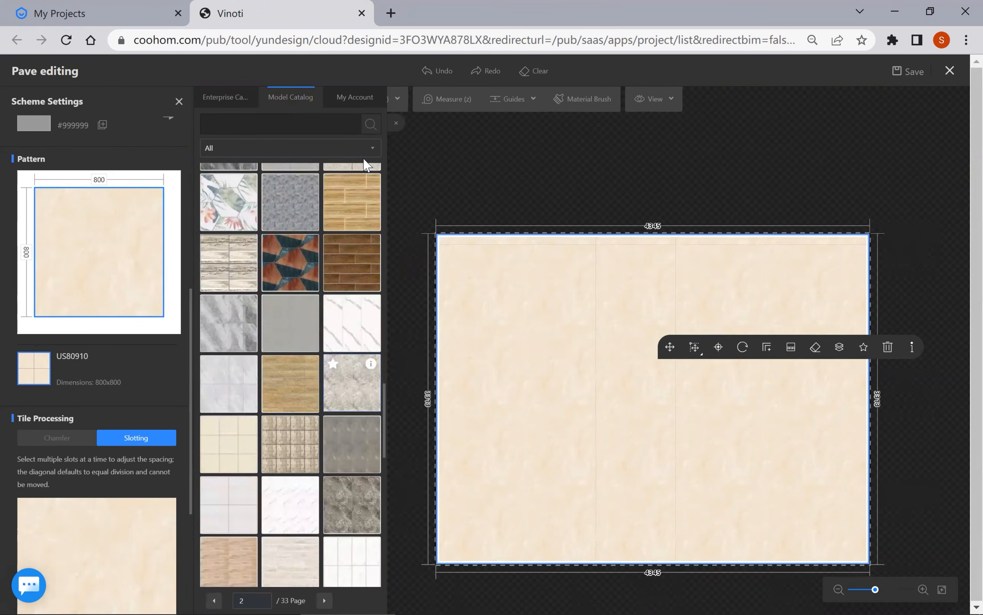
- Filter the tile materials to Paving and replace the ceiling paving's pattern with the Cyclone 44 tile
left_click(365, 153)
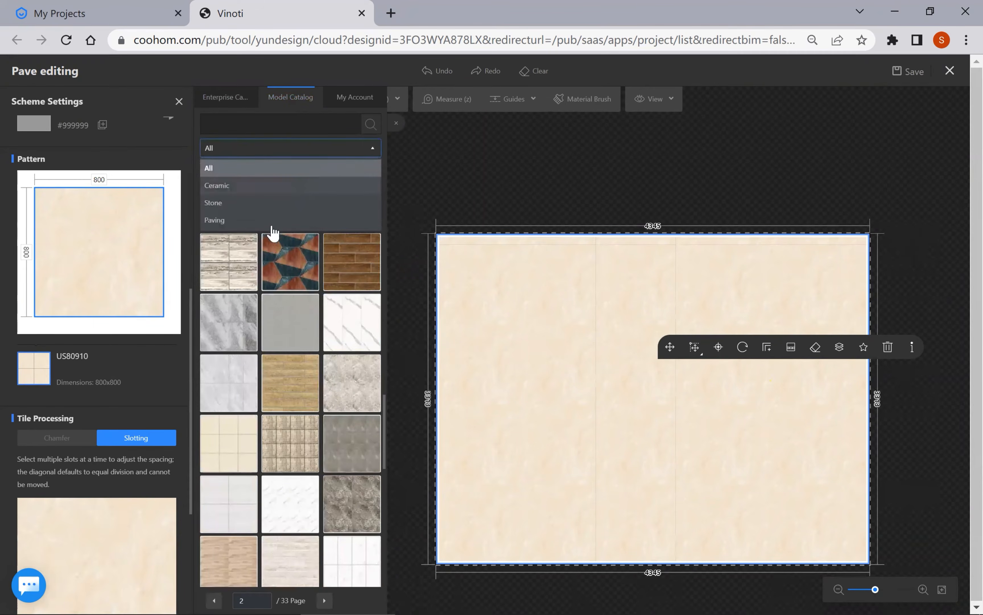
left_click(262, 226)
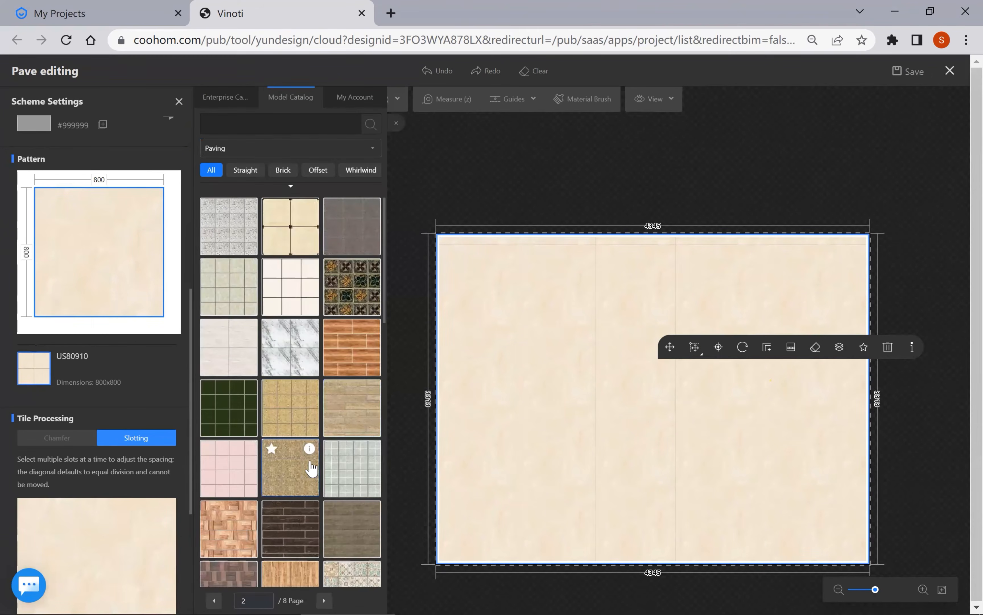
scroll(303, 459, "down", 6)
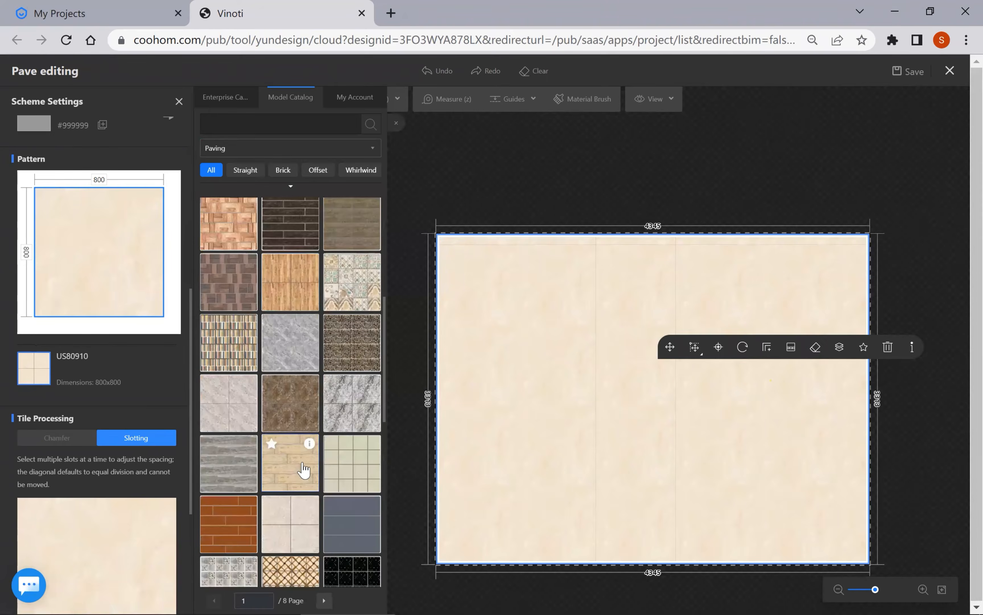
scroll(308, 470, "down", 5)
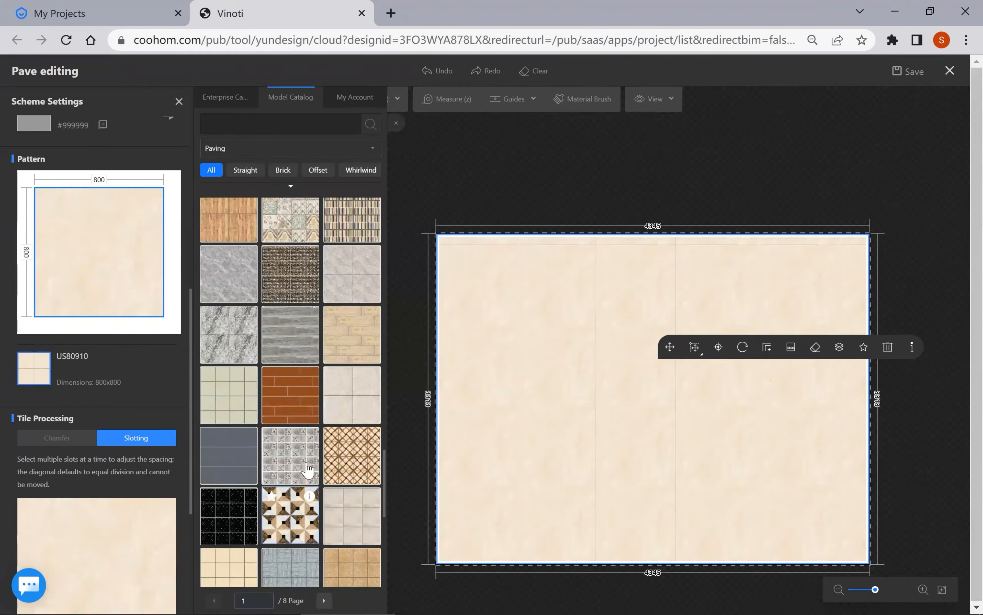
scroll(316, 463, "up", 5)
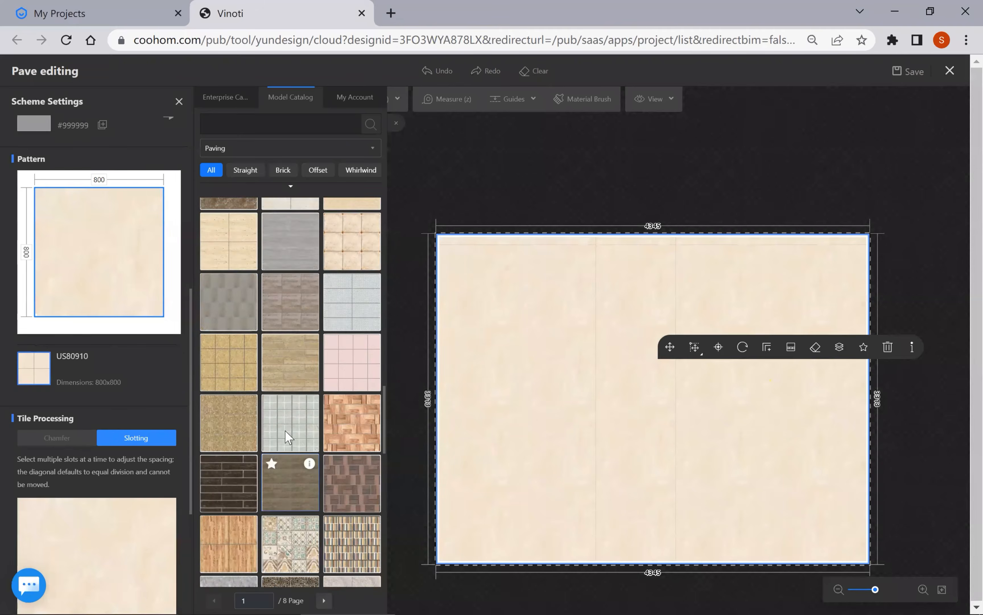
scroll(310, 546, "up", 2)
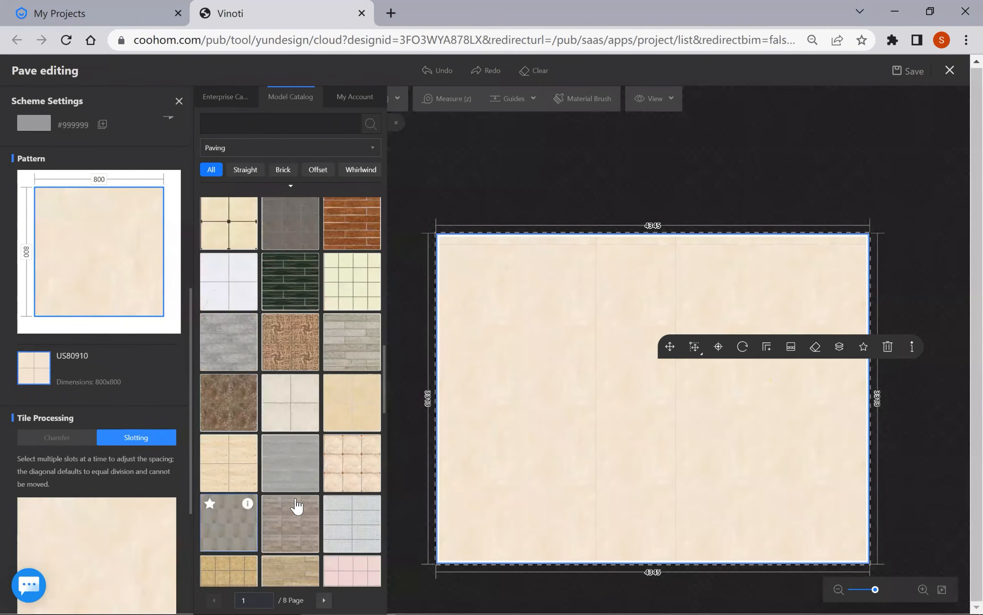
scroll(295, 499, "down", 3)
scroll(351, 419, "down", 10)
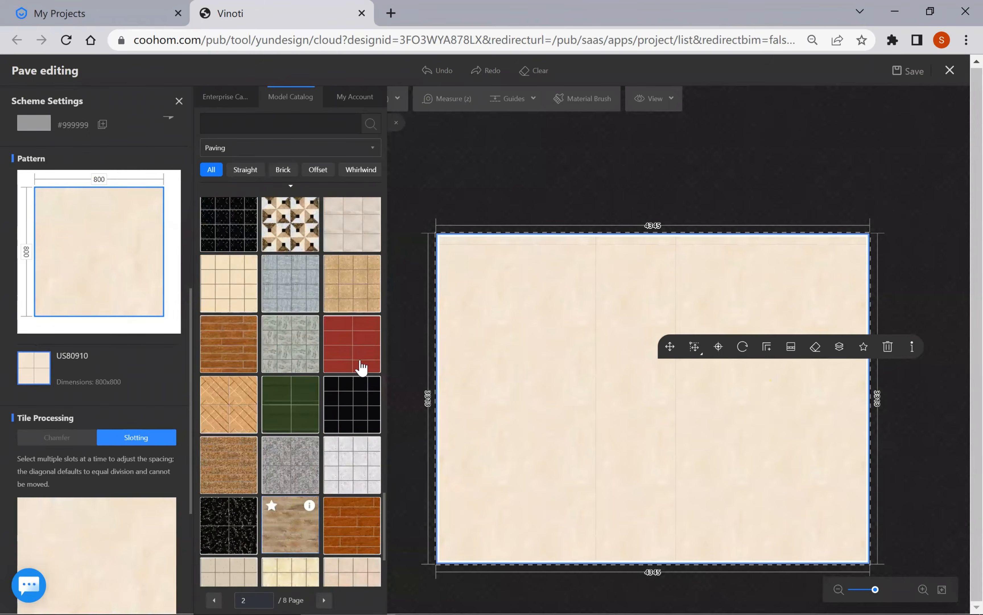
scroll(359, 394, "up", 3)
left_click(346, 396)
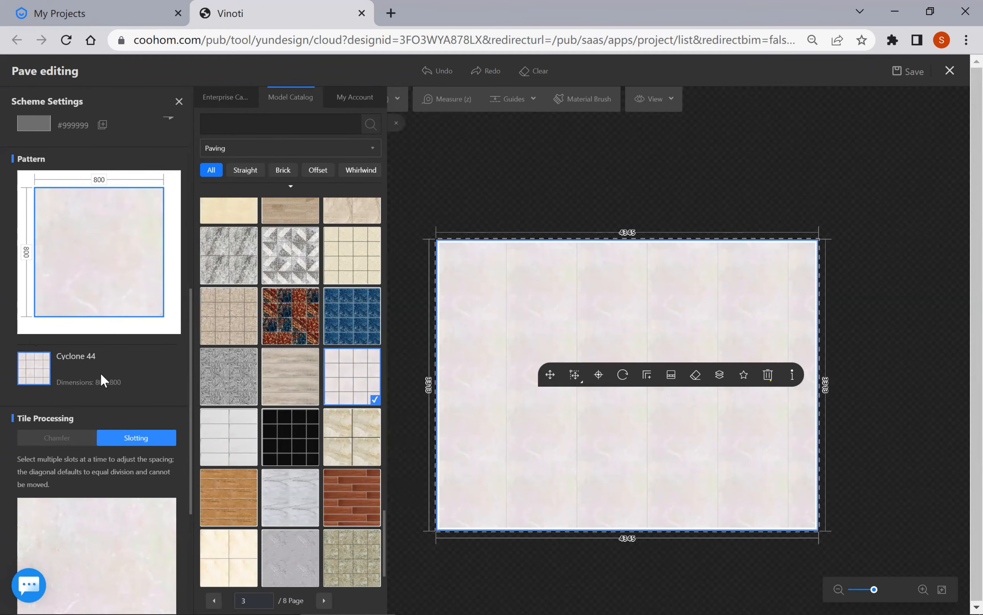
- Change the ceiling paving's gap type to True Gap with a 5 mm gap and check the tile joints
scroll(102, 380, "up", 5)
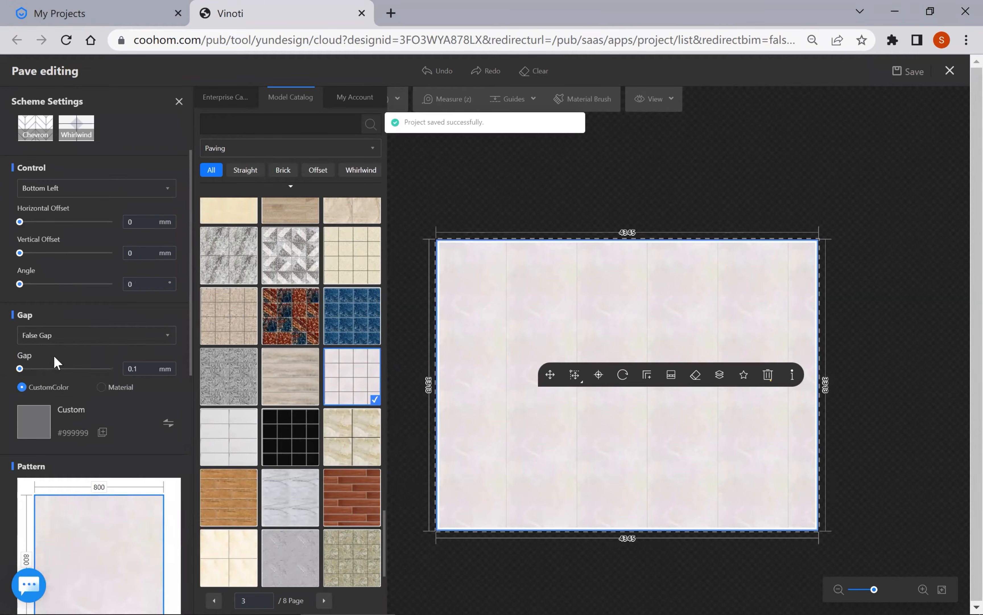
left_click(61, 344)
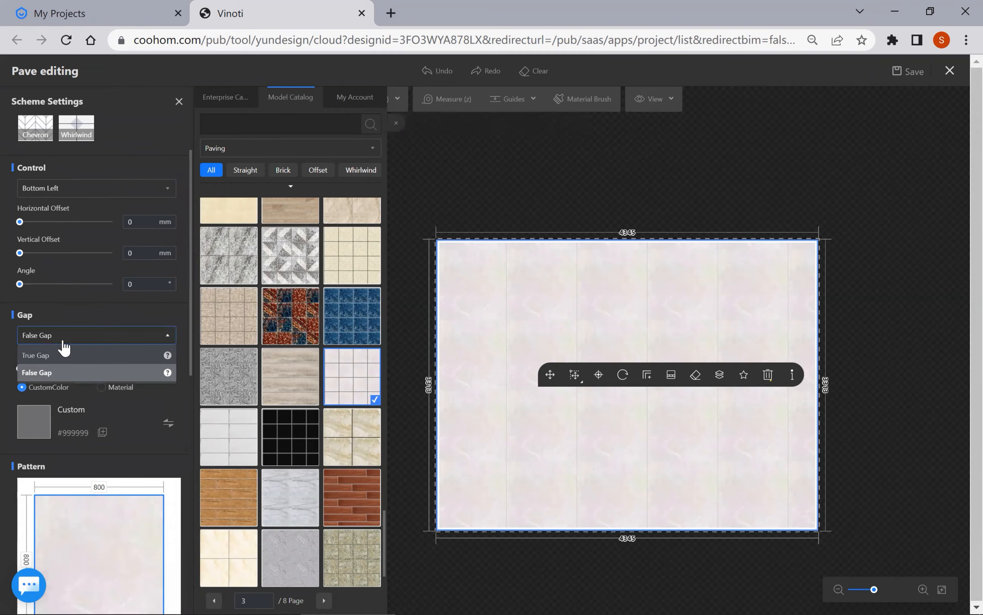
left_click(48, 370)
left_click(61, 346)
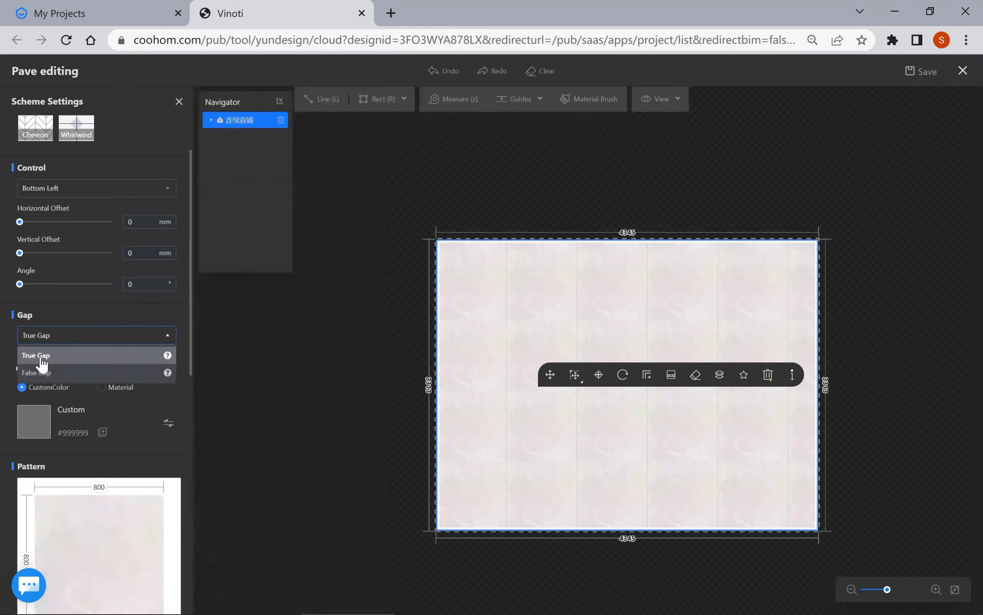
left_click(43, 355)
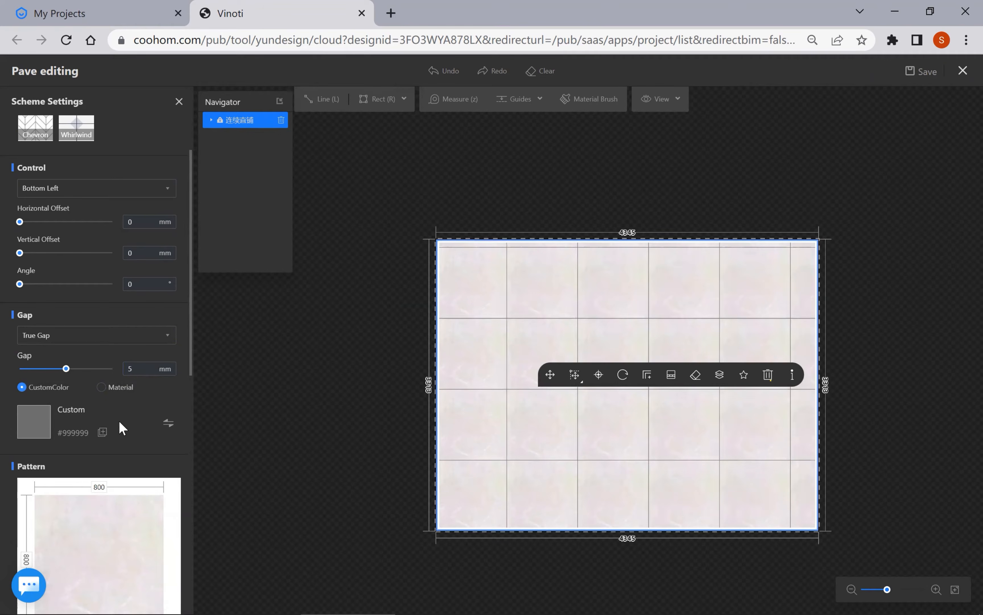
scroll(105, 419, "down", 4)
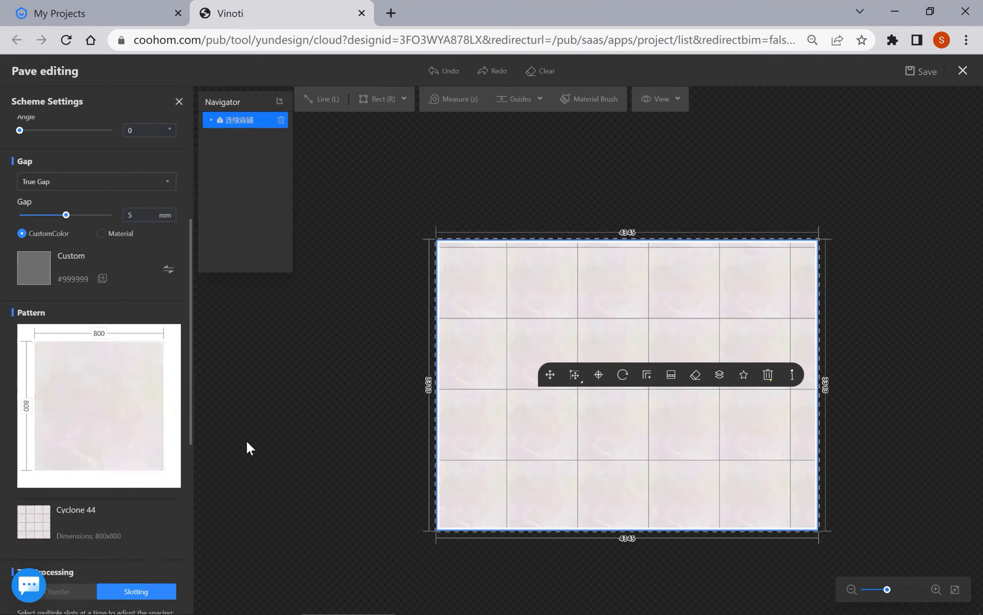
scroll(500, 427, "up", 8)
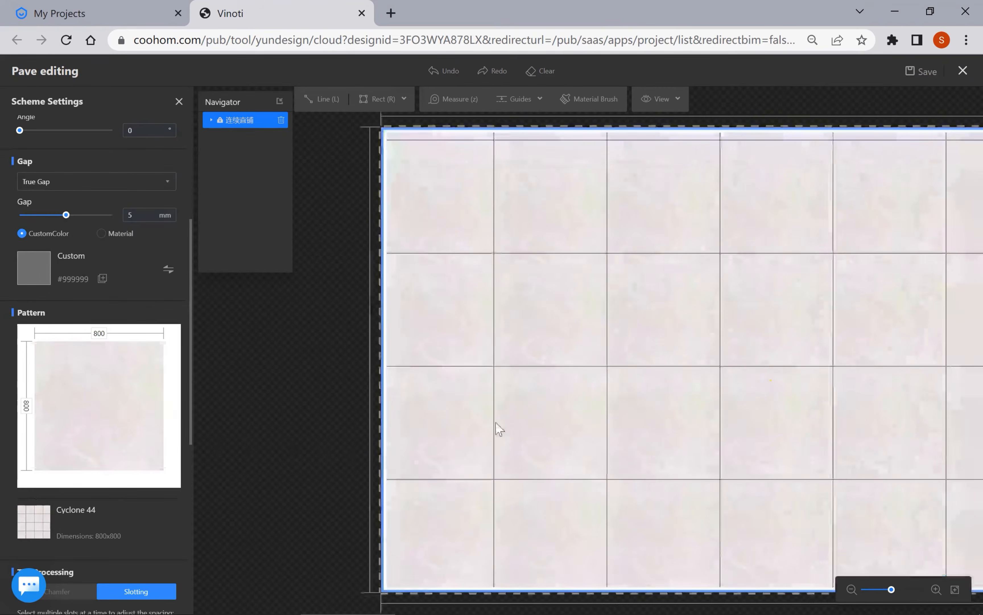
scroll(500, 427, "down", 7)
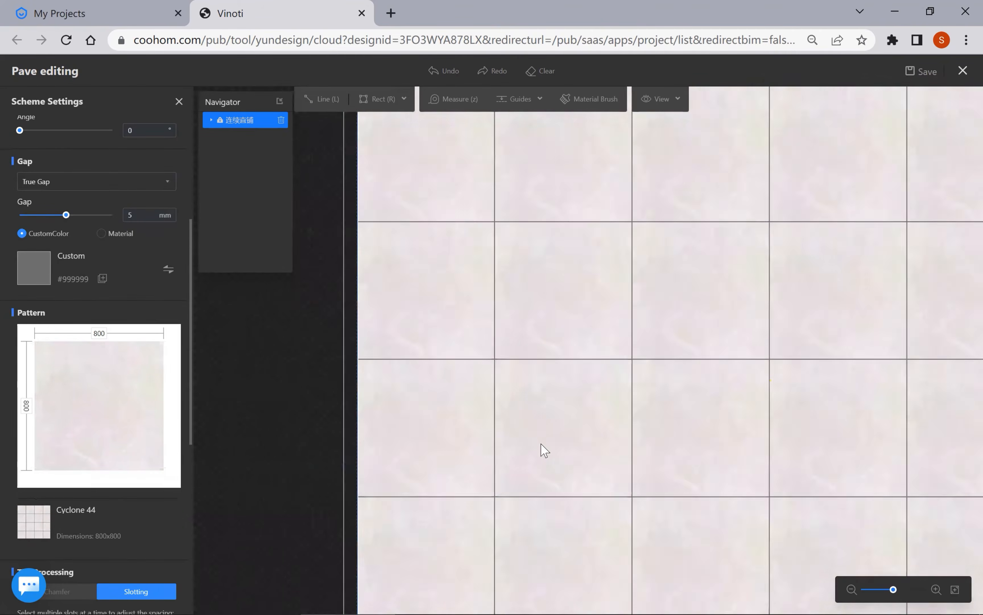
- Save the ceiling paving and return to the Suspended Ceiling Editor
left_click(919, 77)
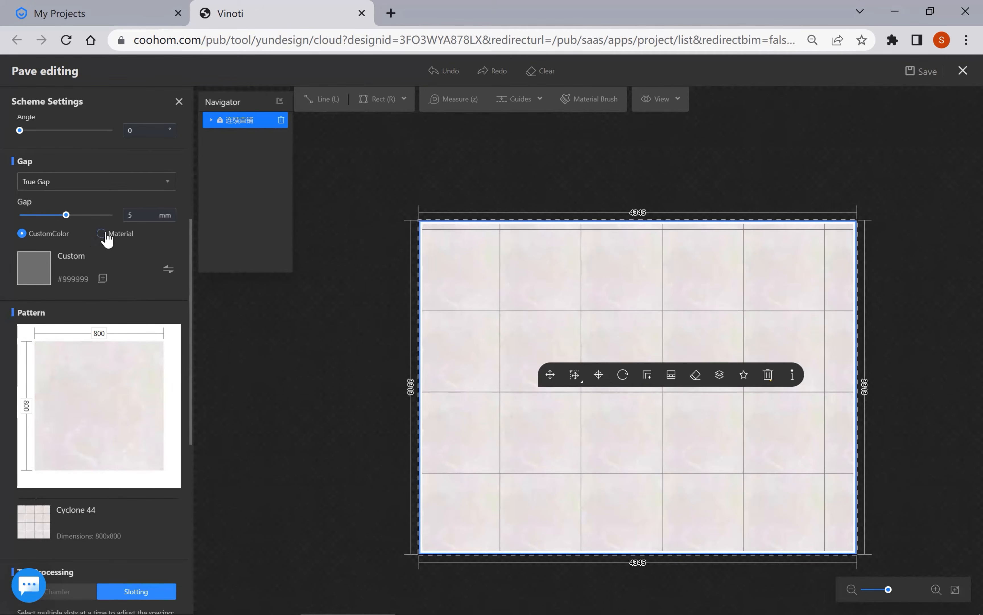
scroll(503, 360, "up", 3)
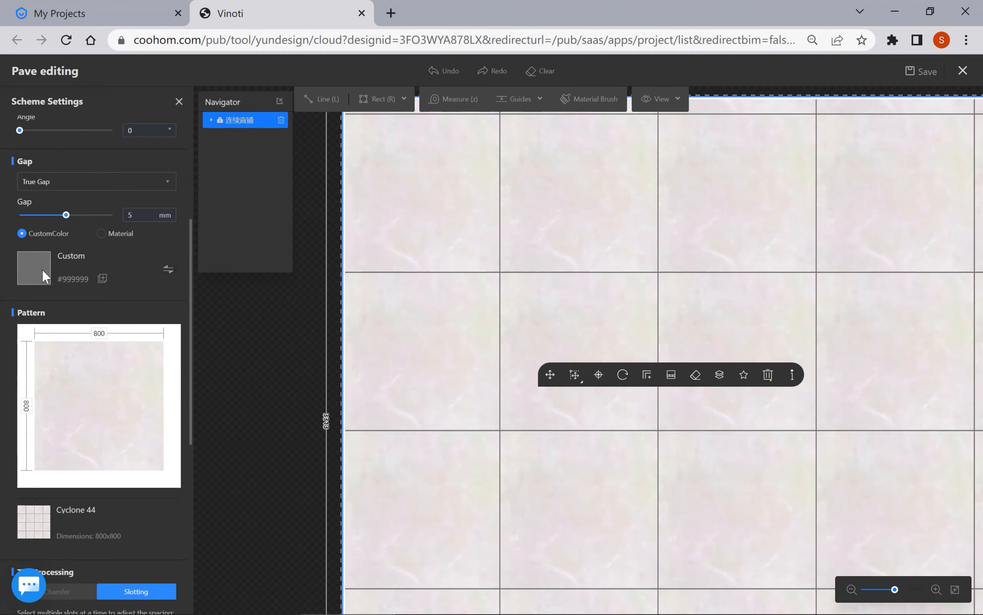
scroll(45, 277, "up", 4)
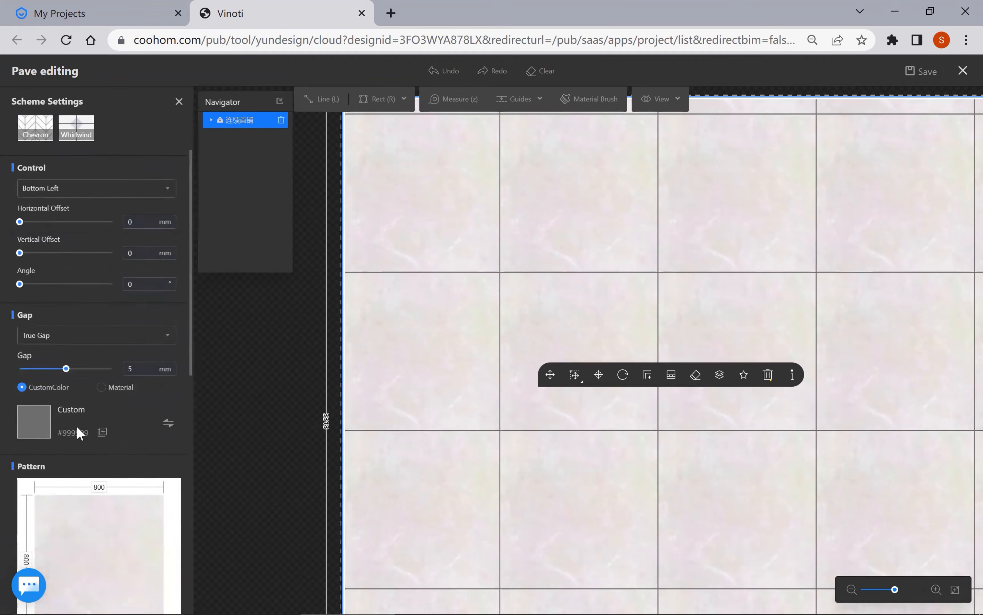
left_click(962, 72)
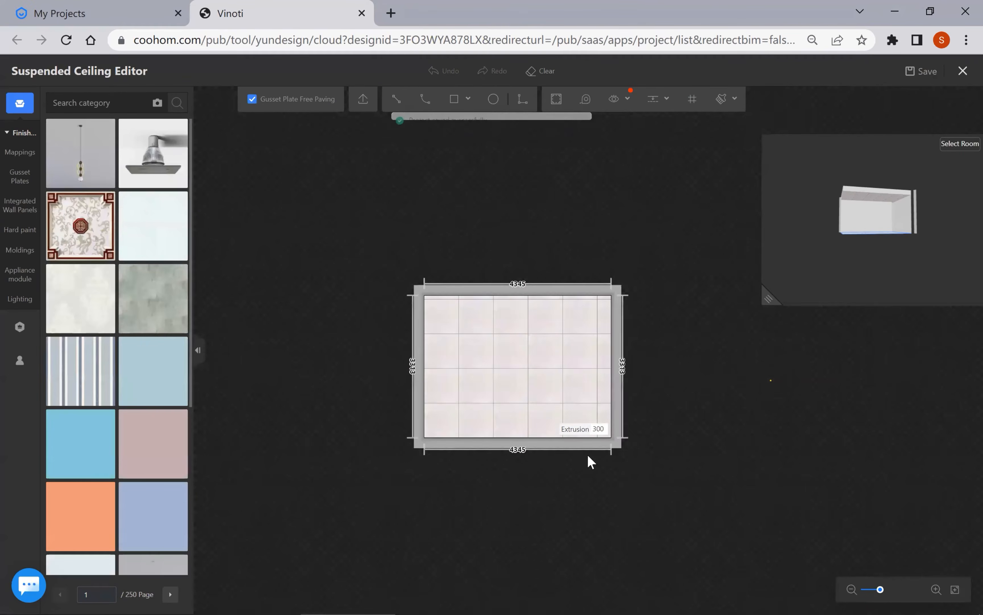
- Enlarge the 3D preview, save the suspended ceiling and inspect its tiled surface from below
left_click_drag(840, 245, 859, 266)
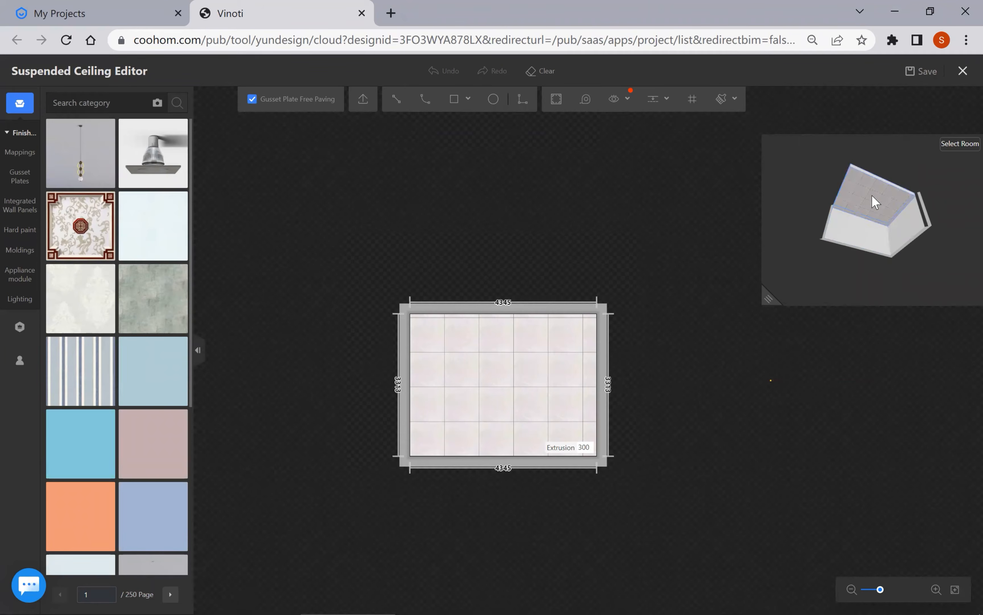
left_click_drag(768, 295, 819, 315)
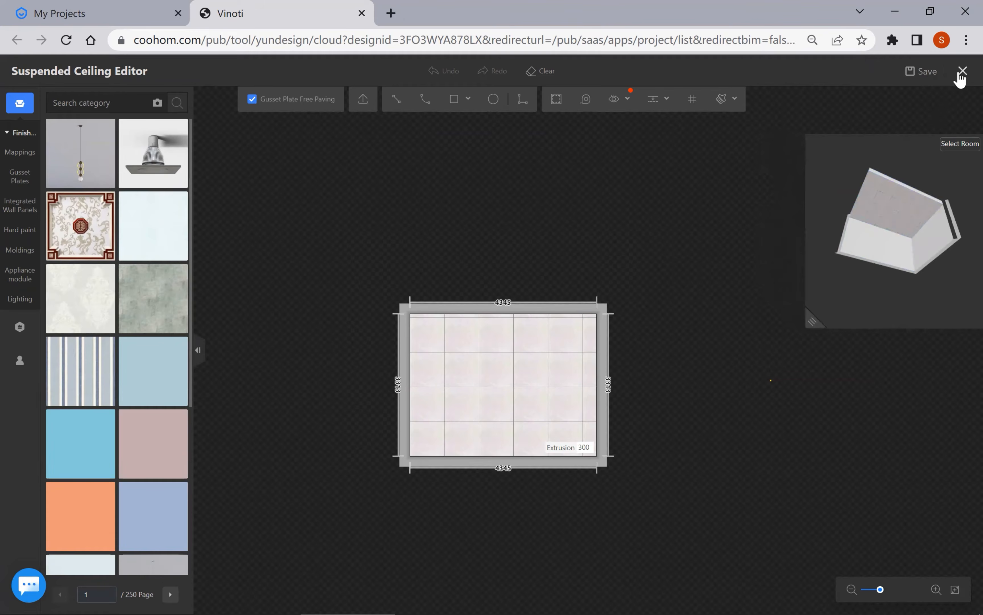
left_click(923, 72)
left_click_drag(852, 290, 880, 267)
left_click_drag(877, 231, 867, 167)
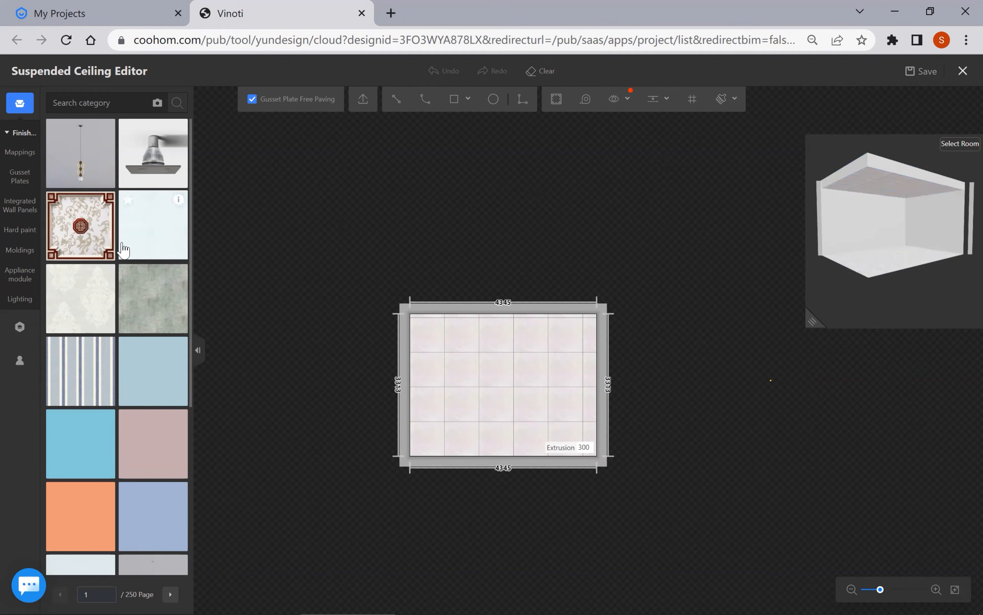
- Close the Suspended Ceiling Editor and return from the construction tool to the main floor plan
left_click(19, 153)
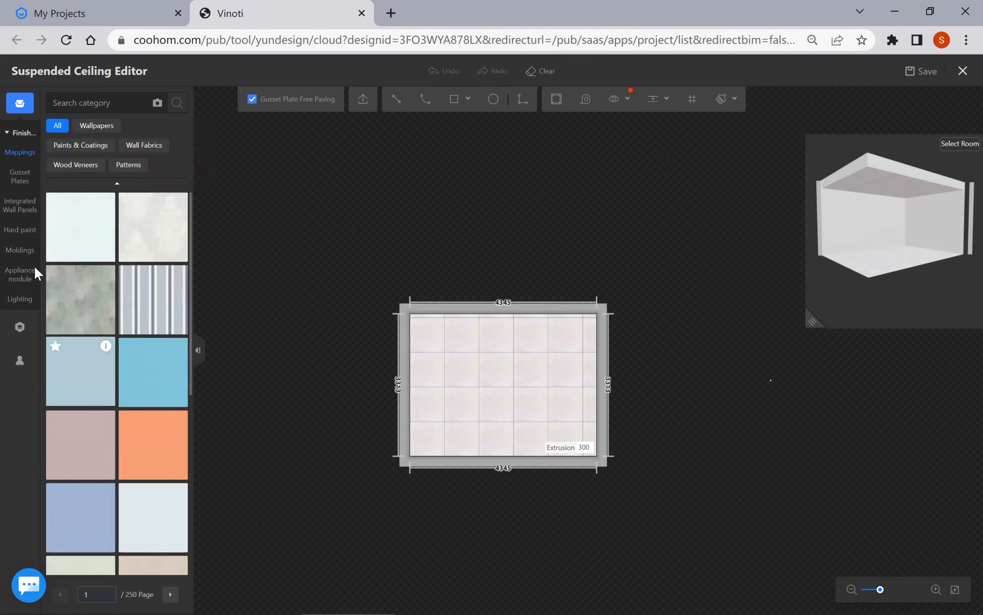
left_click(962, 71)
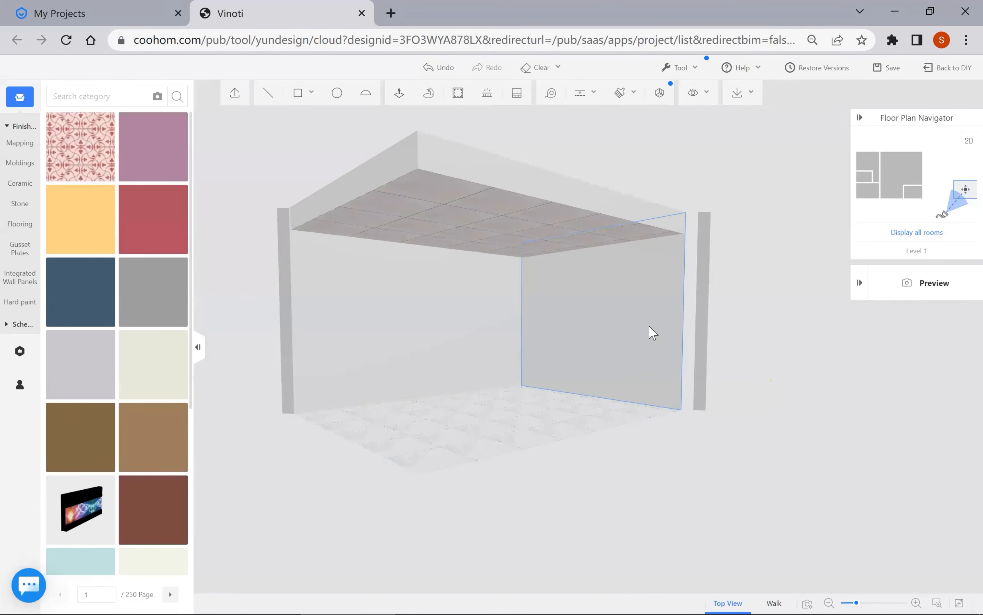
left_click_drag(650, 330, 549, 474)
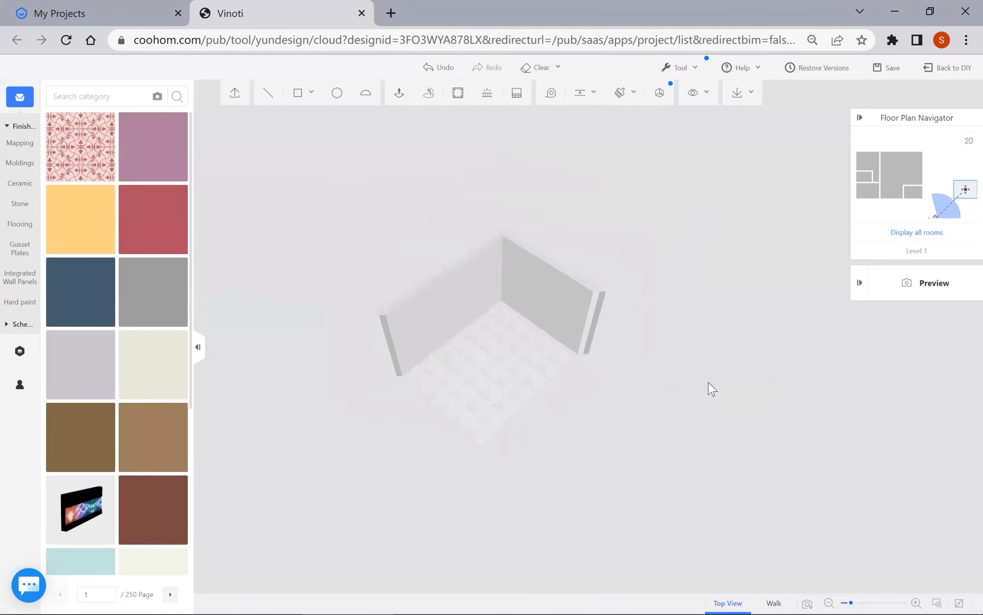
left_click(947, 72)
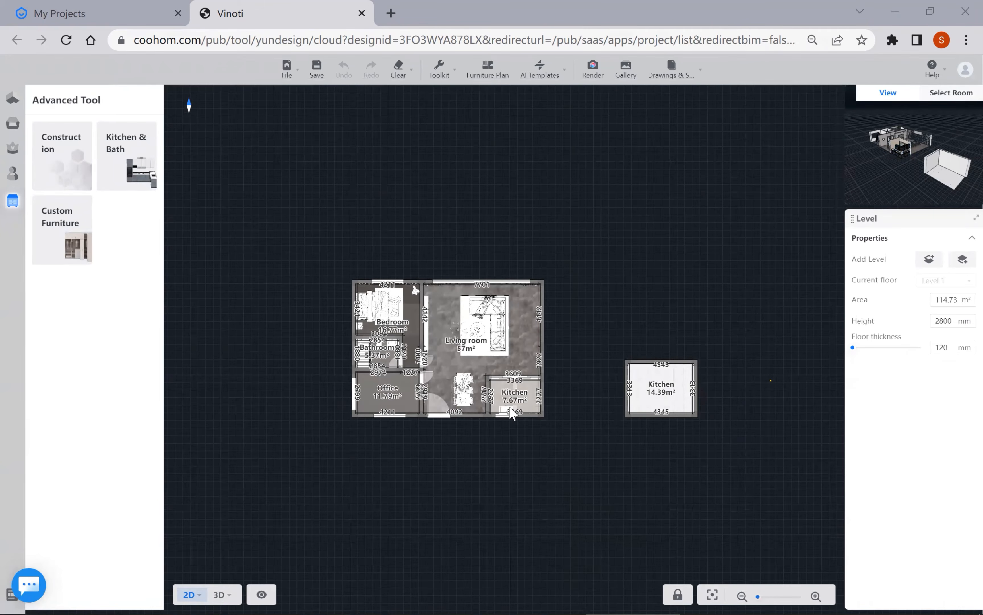
- Open the project's construction drawings and accept deleting the sheets and views of the removed carcass
mouse_move(671, 69)
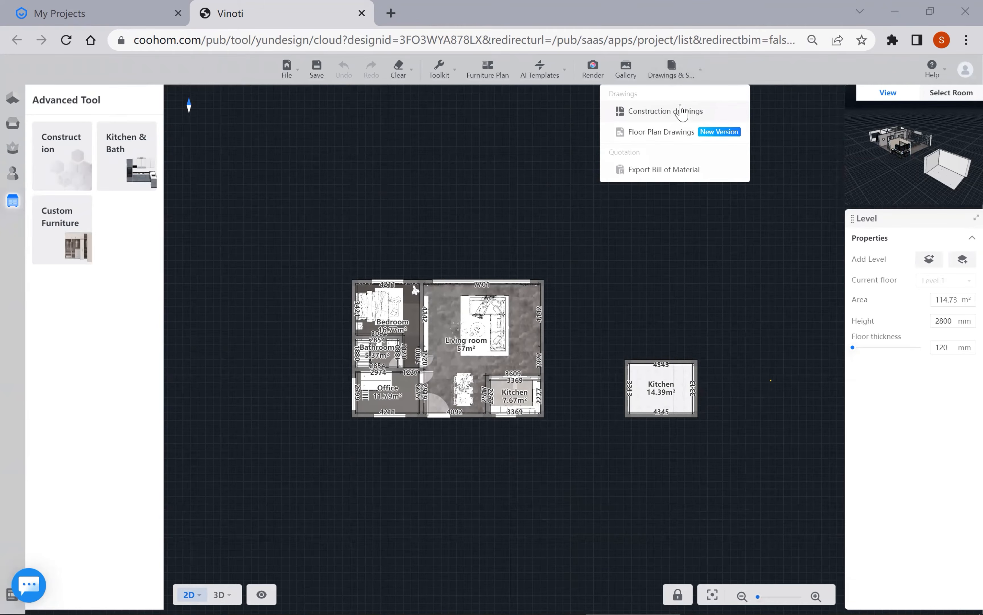
left_click(682, 114)
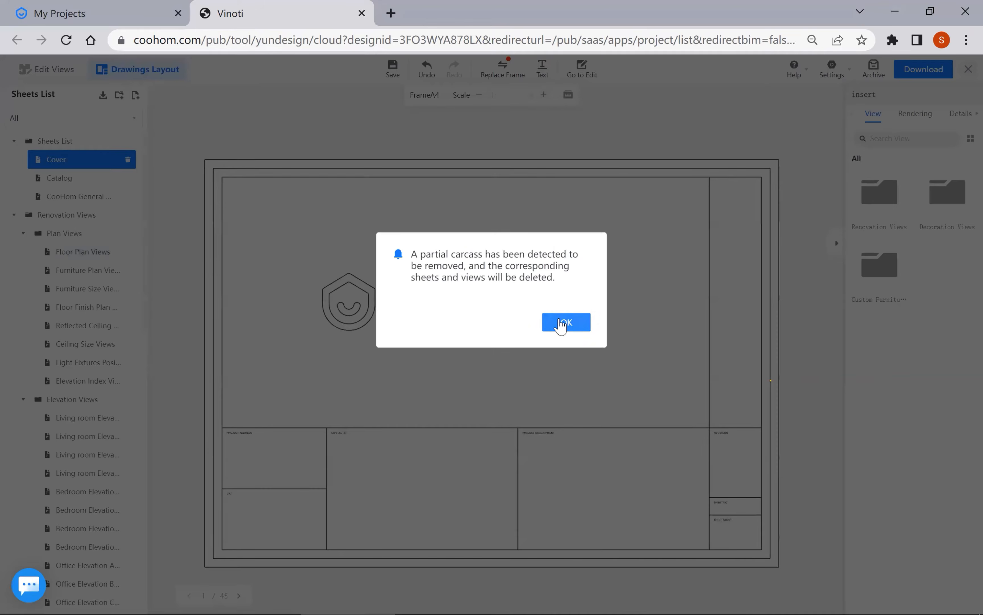
left_click(562, 324)
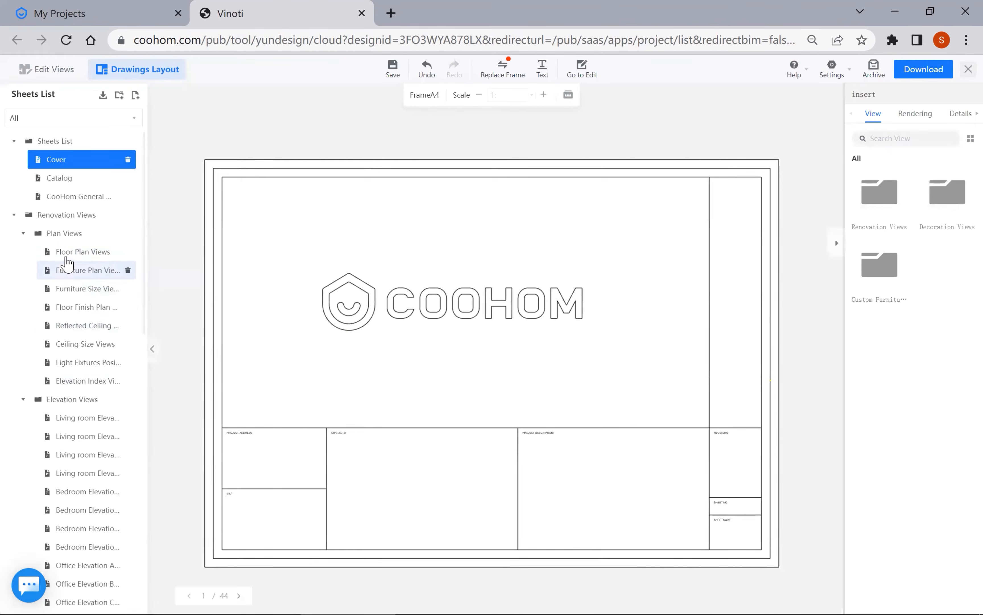
- Open the Structure View and Door View of the children's wardrobe for viewing in the drawing view editor
left_click(80, 250)
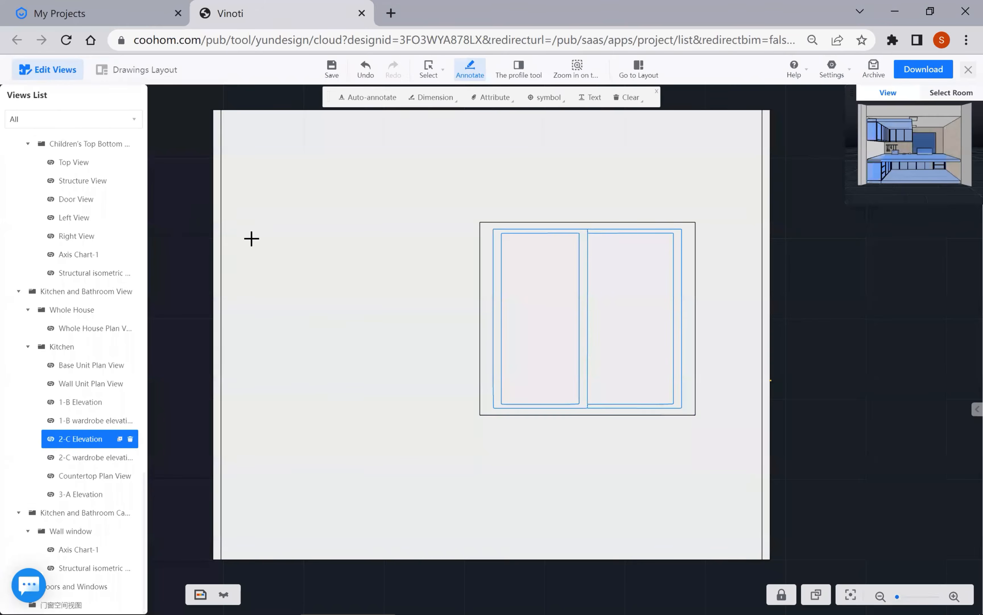
scroll(94, 207, "up", 5)
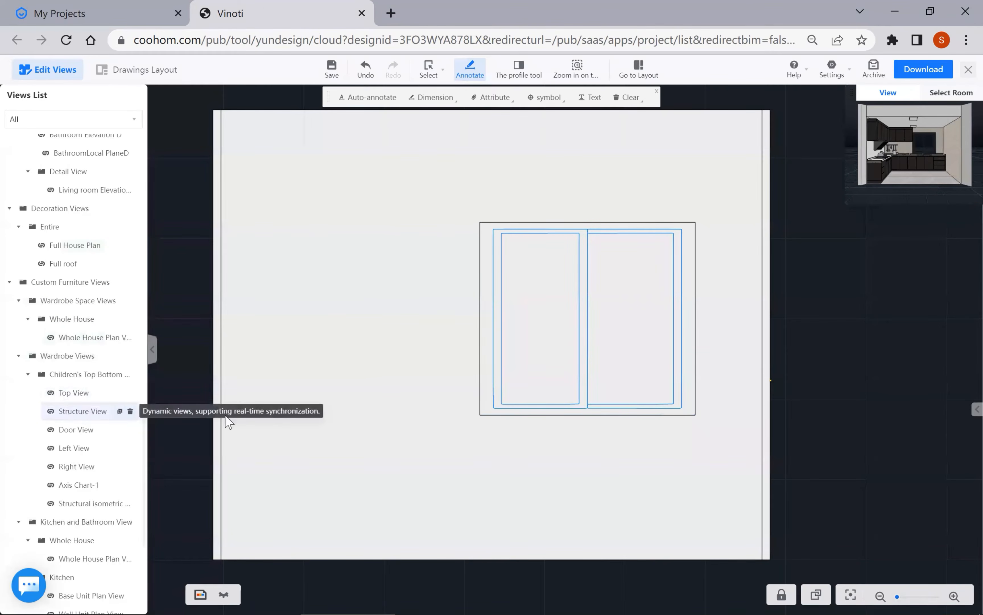
left_click(88, 411)
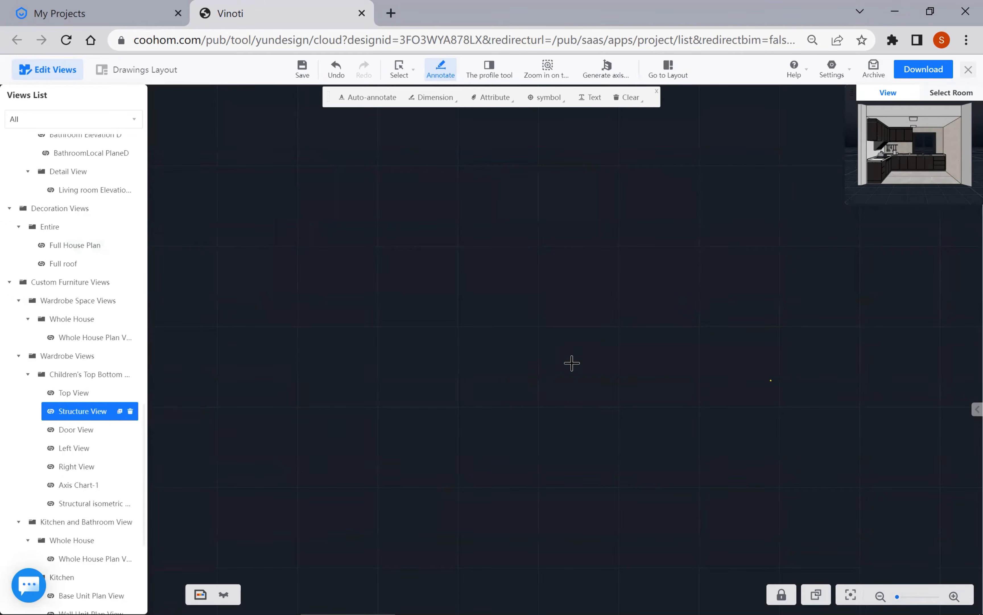
left_click(75, 431)
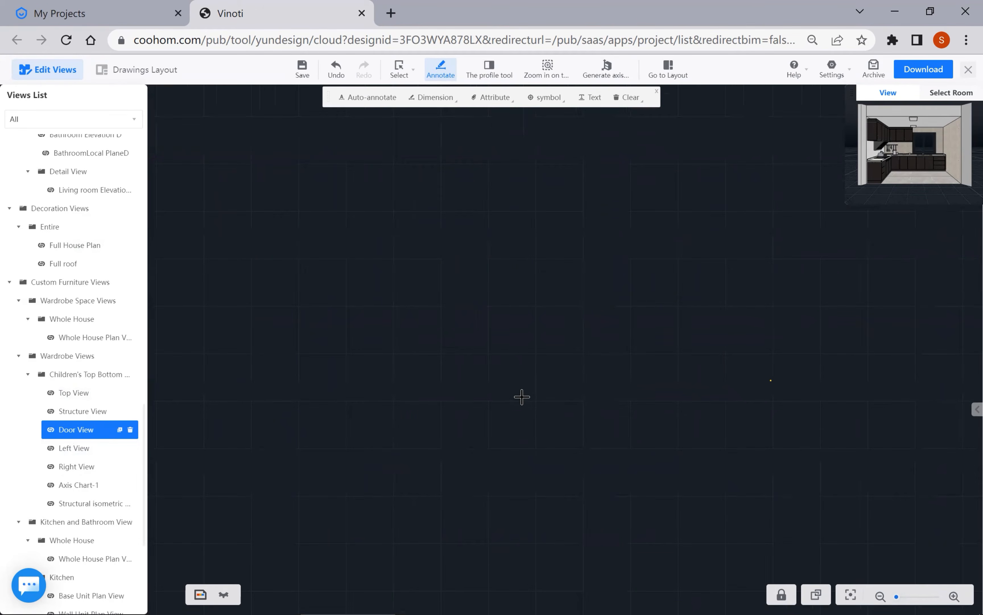
left_click(86, 411)
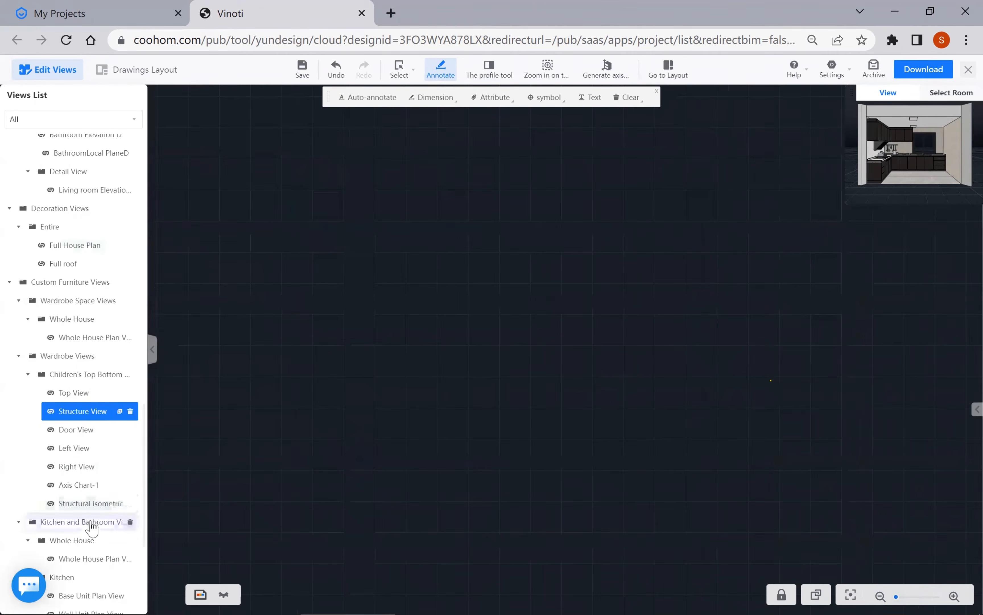
- Browse the views list and open the Furniture Size plan to examine the whole floor plan's dimensions
scroll(88, 509, "down", 6)
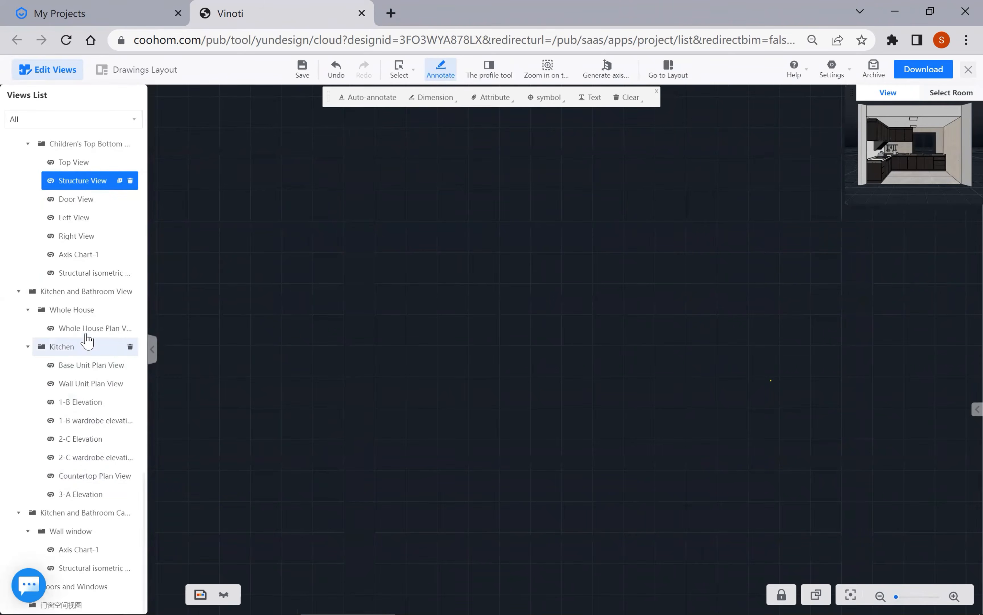
scroll(87, 390, "up", 1)
scroll(85, 390, "down", 10)
scroll(81, 394, "up", 15)
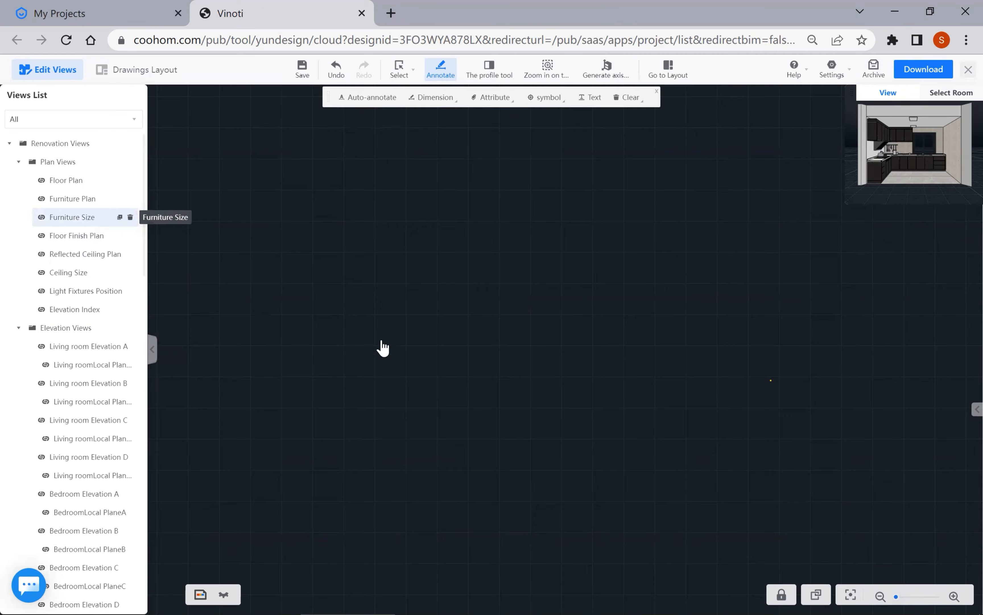
scroll(583, 403, "down", 4)
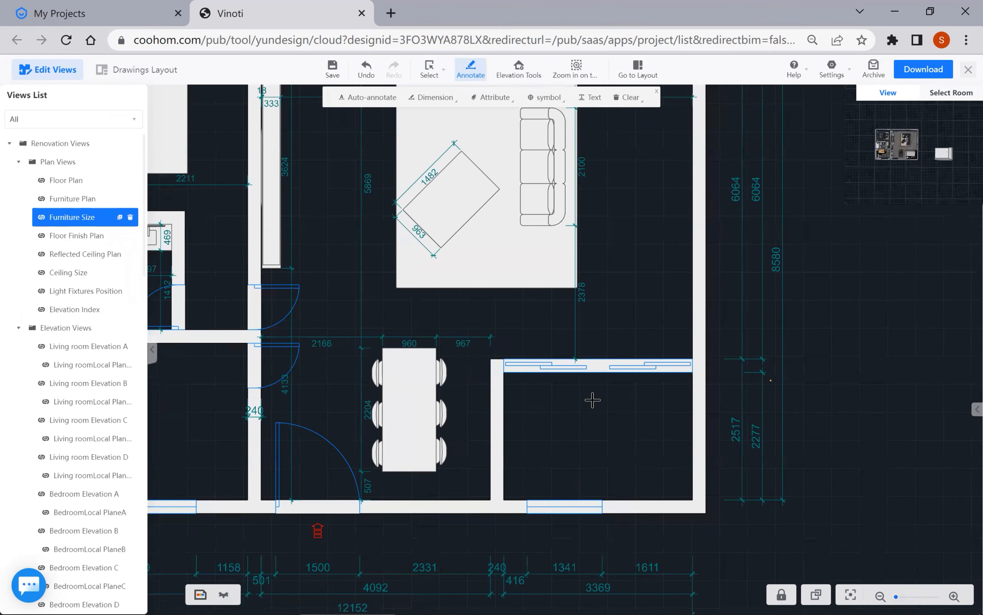
scroll(585, 439, "down", 2)
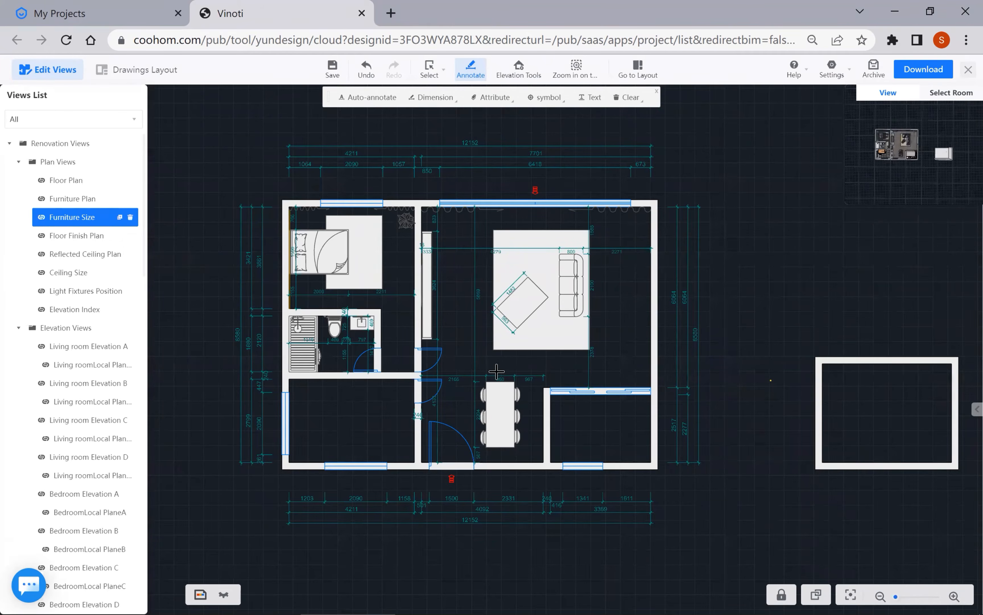
scroll(465, 314, "up", 1)
scroll(471, 307, "up", 1)
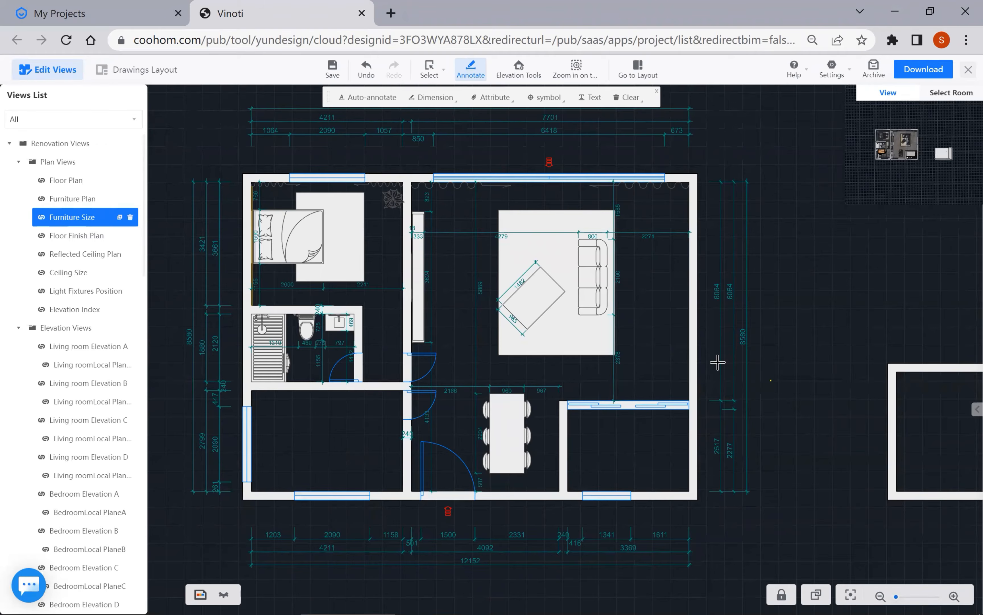
- Select the inner 6064 dimension beside the living room and examine its style settings and the surrounding plan
left_click(721, 318)
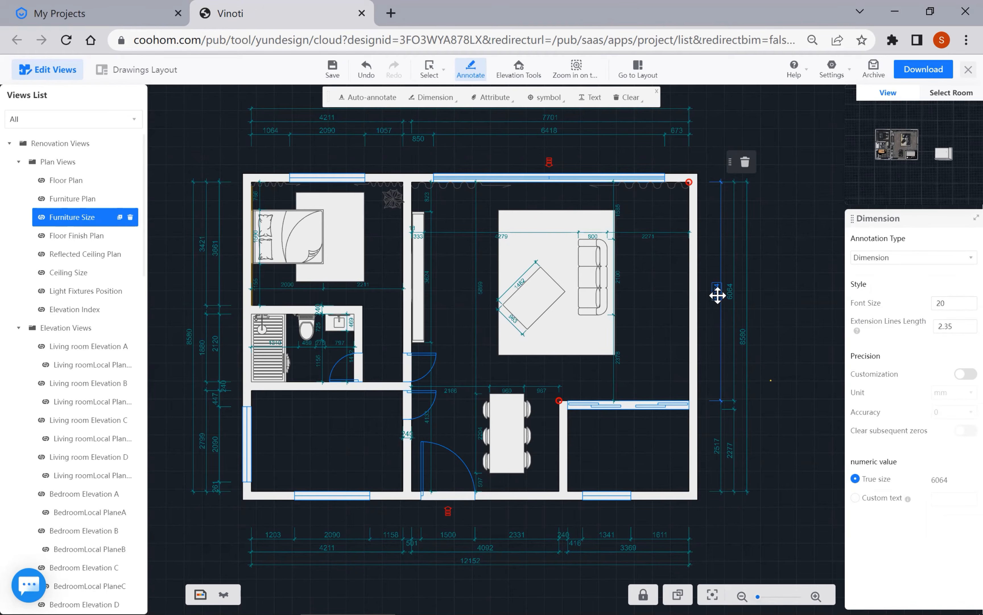
scroll(717, 295, "up", 5)
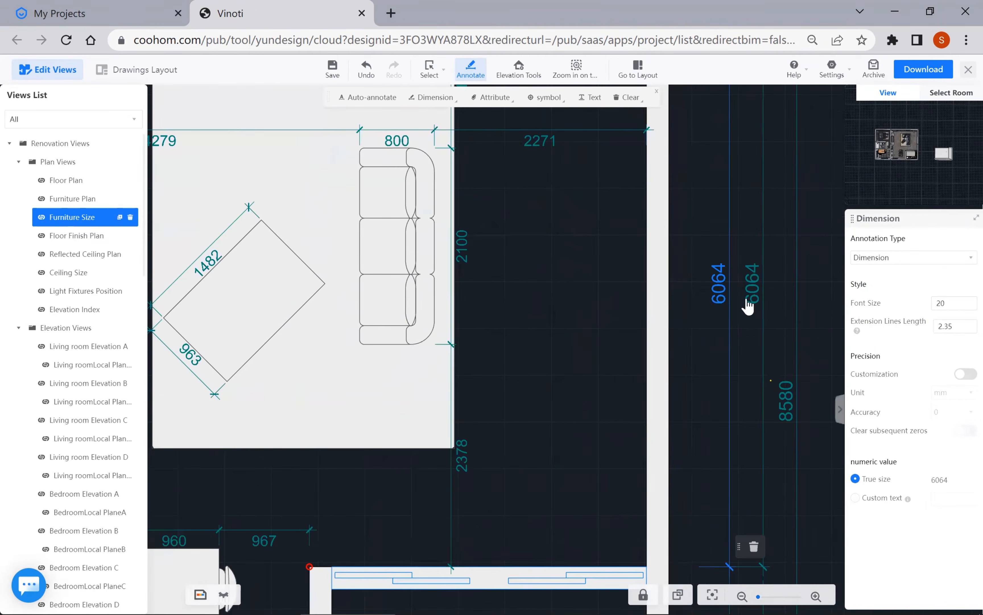
scroll(724, 334, "down", 3)
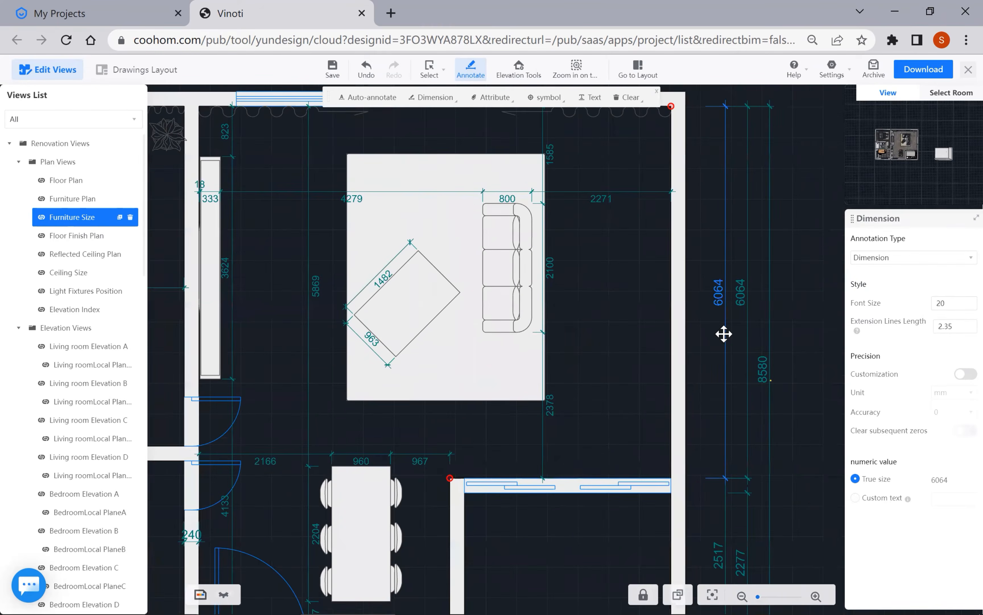
scroll(724, 333, "down", 3)
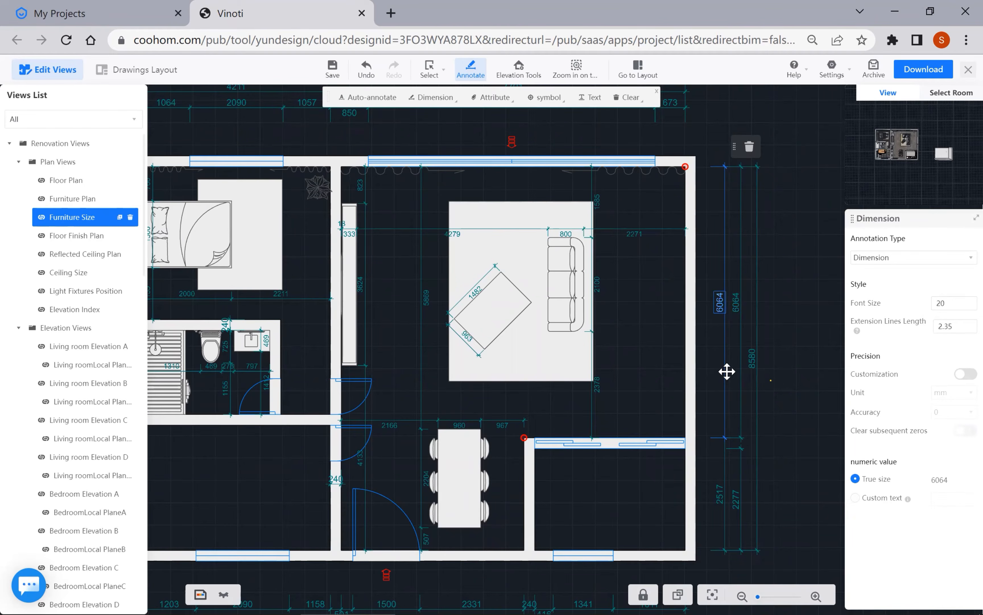
scroll(722, 380, "down", 2)
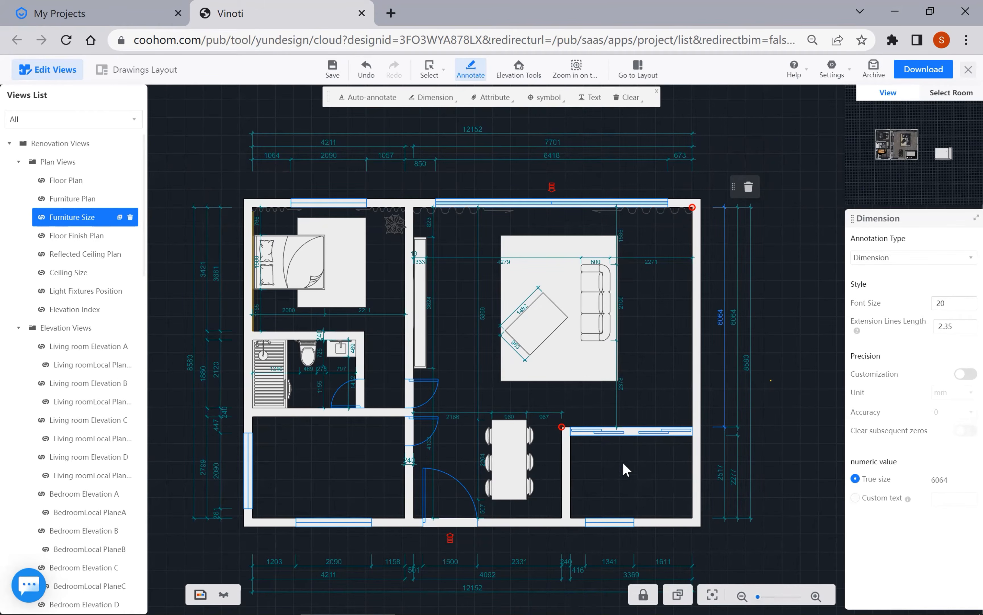
scroll(607, 494, "up", 5)
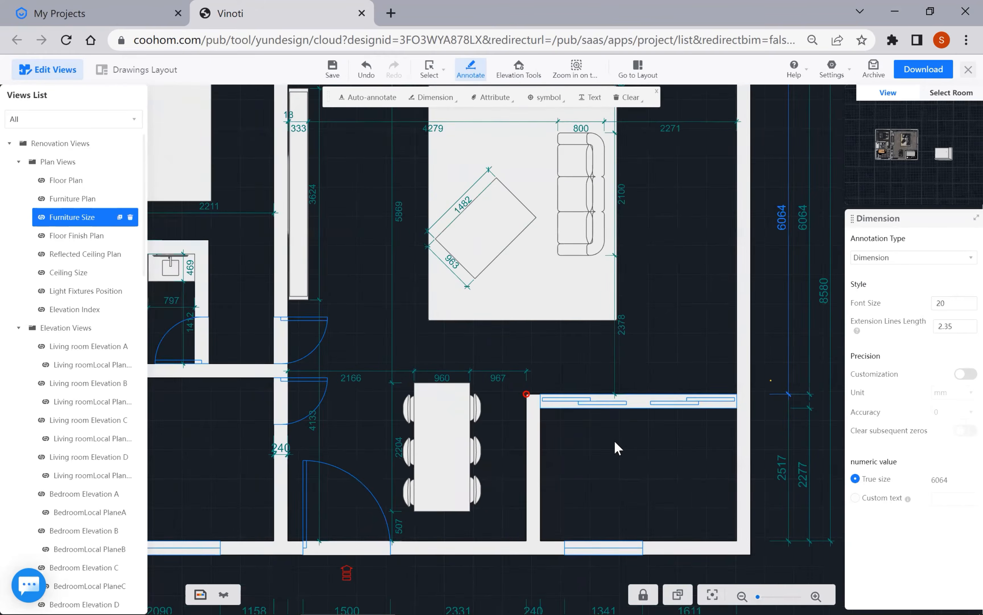
scroll(610, 492, "down", 5)
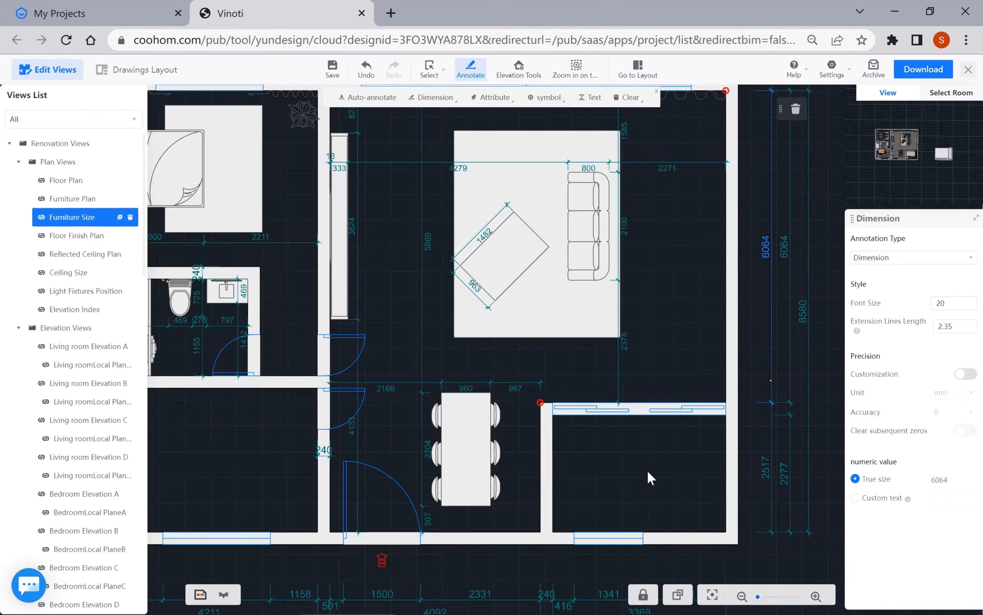
scroll(648, 476, "down", 3)
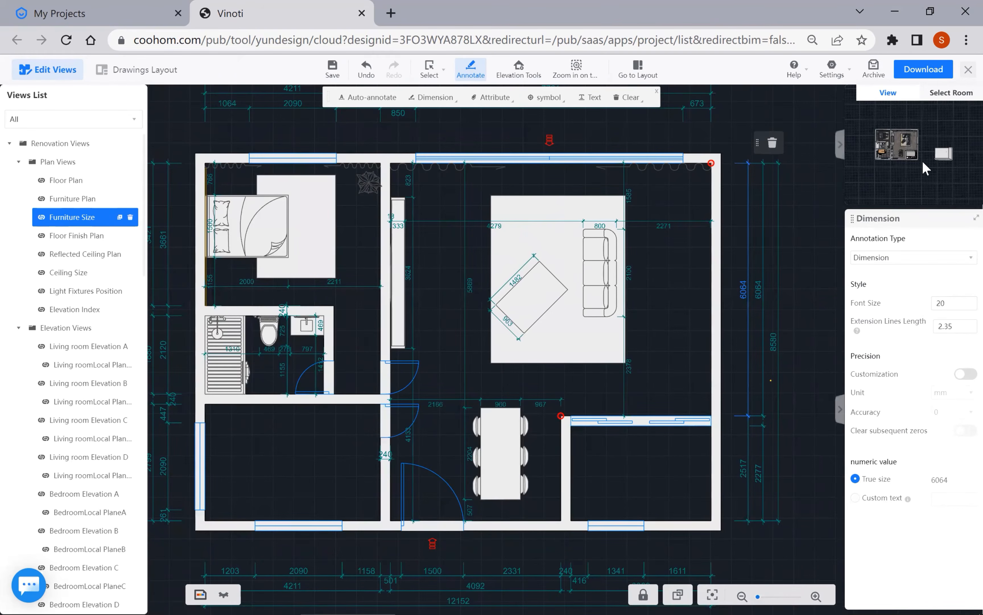
- Enlarge the 3D preview and inspect the legend options of the bedroom's potted plant in the Furniture Size plan
scroll(923, 162, "up", 4)
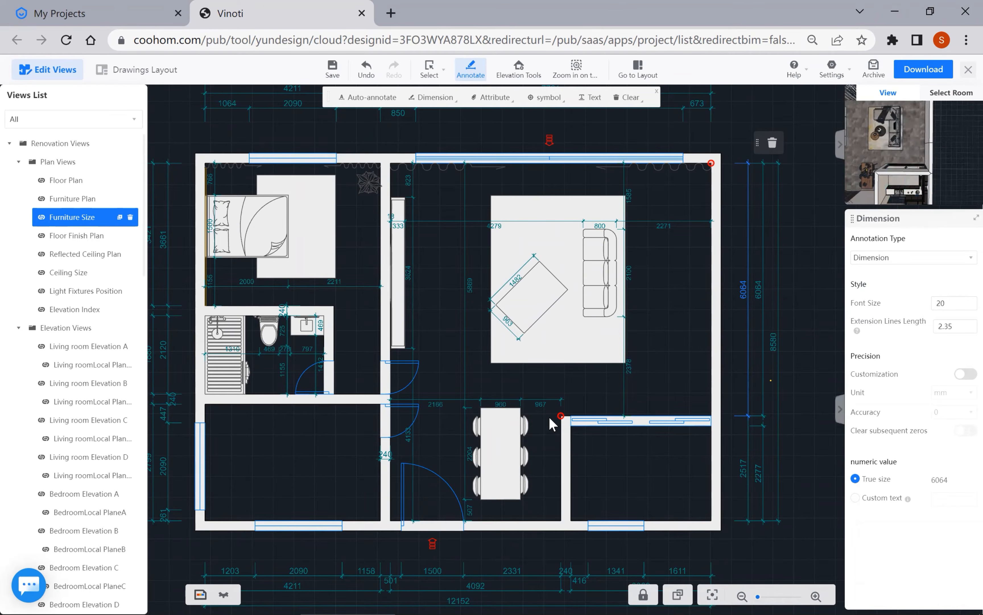
scroll(560, 420, "down", 2)
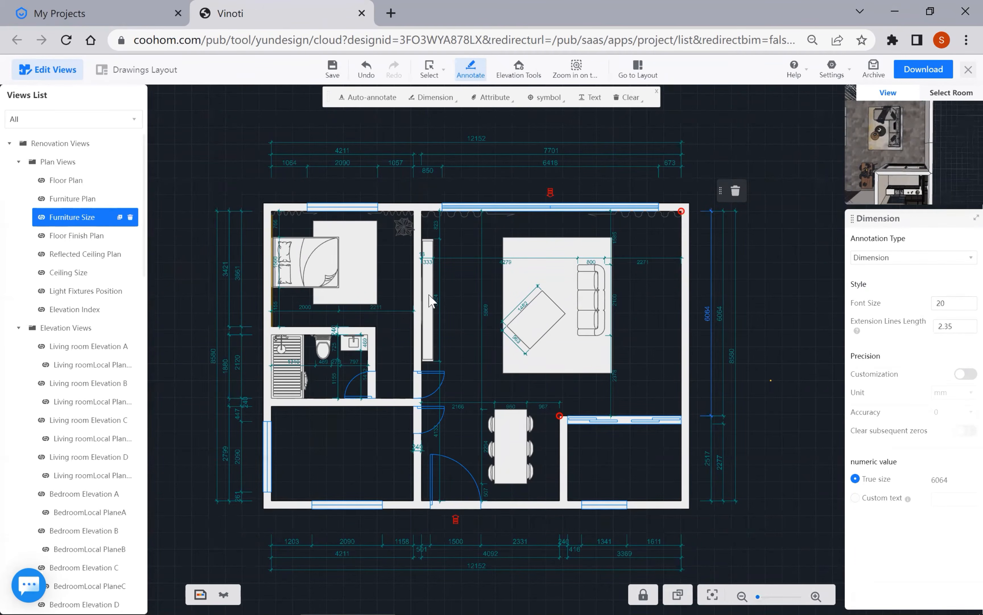
scroll(397, 243, "up", 2)
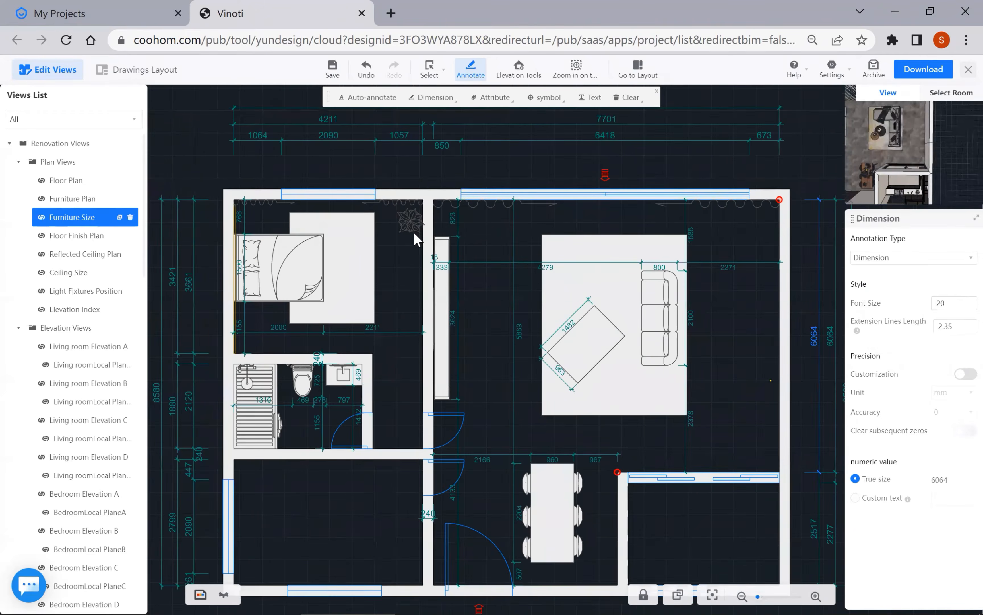
scroll(414, 232, "up", 4)
left_click(414, 225)
scroll(412, 354, "down", 3)
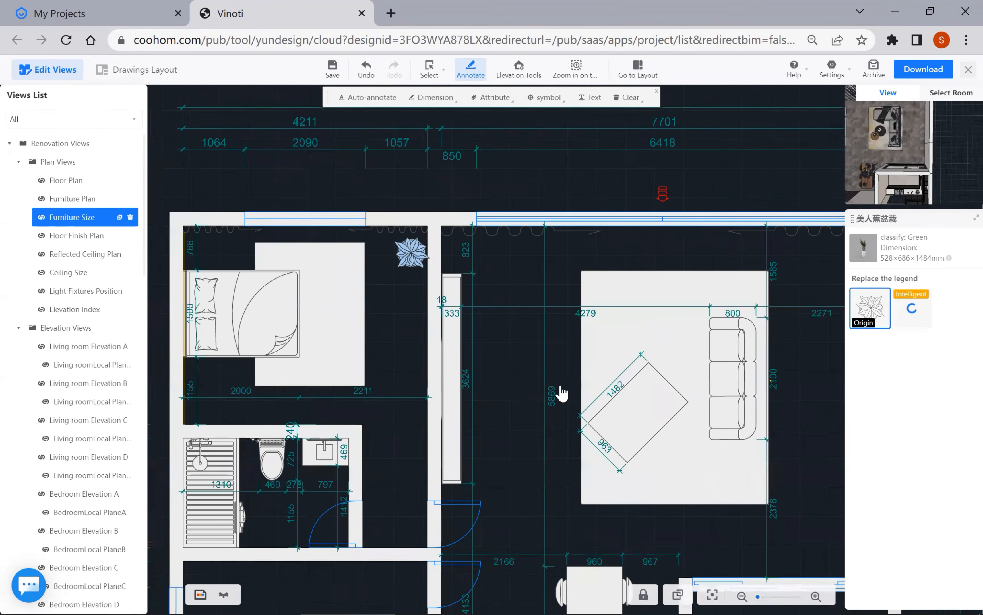
scroll(496, 351, "down", 2)
left_click(385, 302)
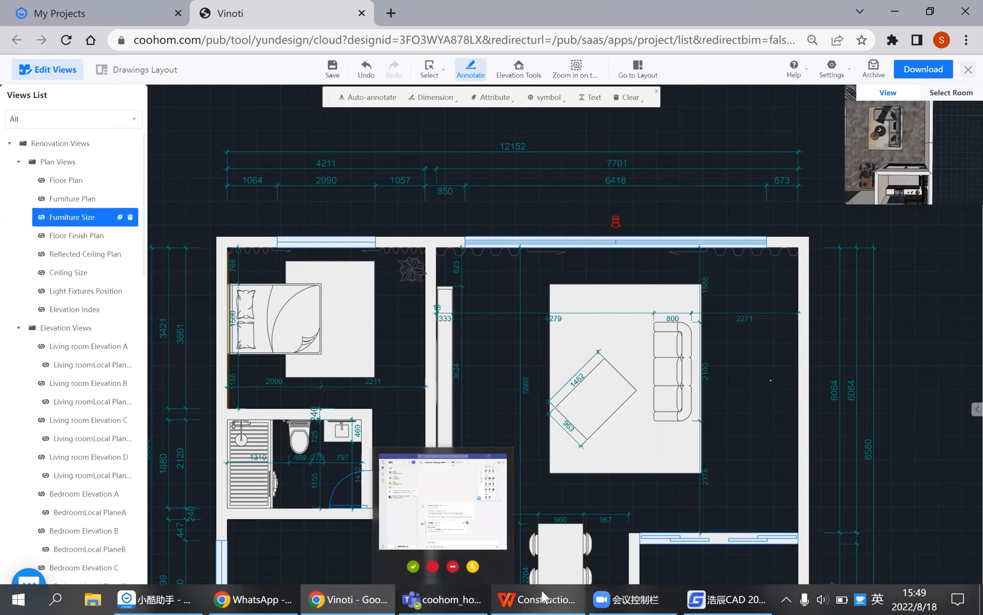
- Switch to Construction Drawing.pptx in WPS, review the "What Can Be Configured For Drawings" slide and return to the Coohom drawings
left_click(544, 597)
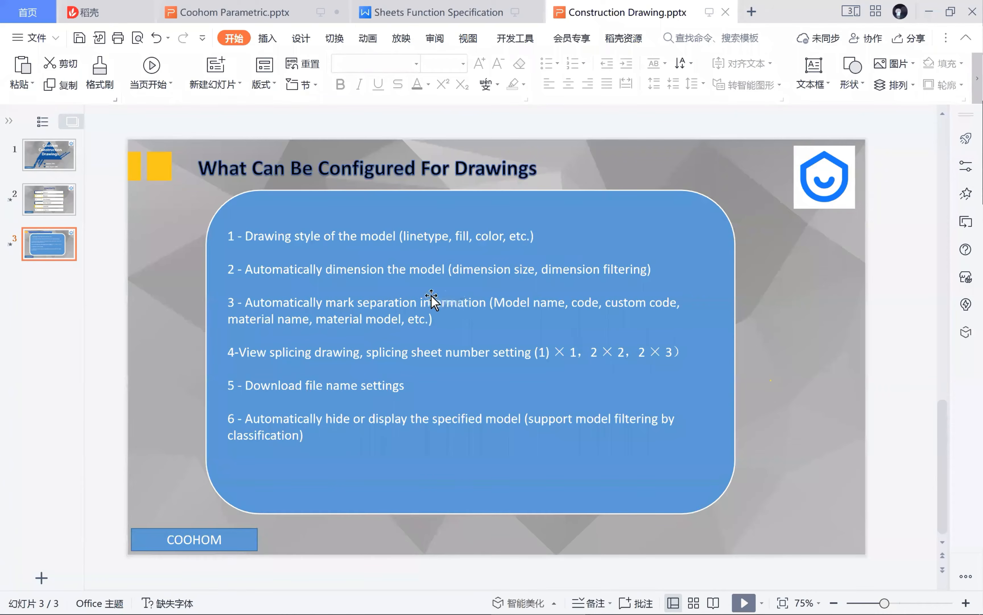
left_click_drag(326, 270, 391, 267)
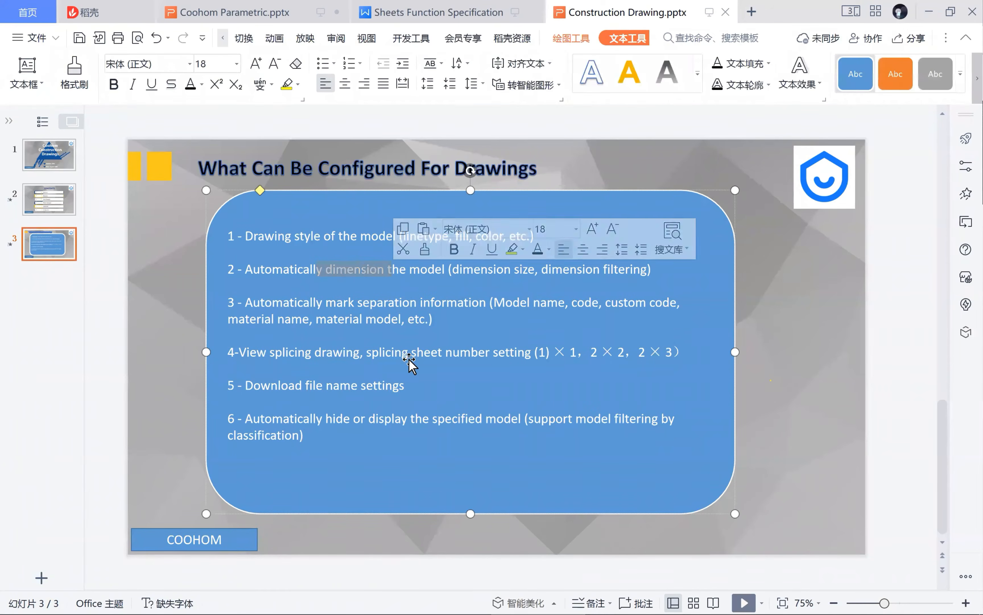
left_click(399, 353)
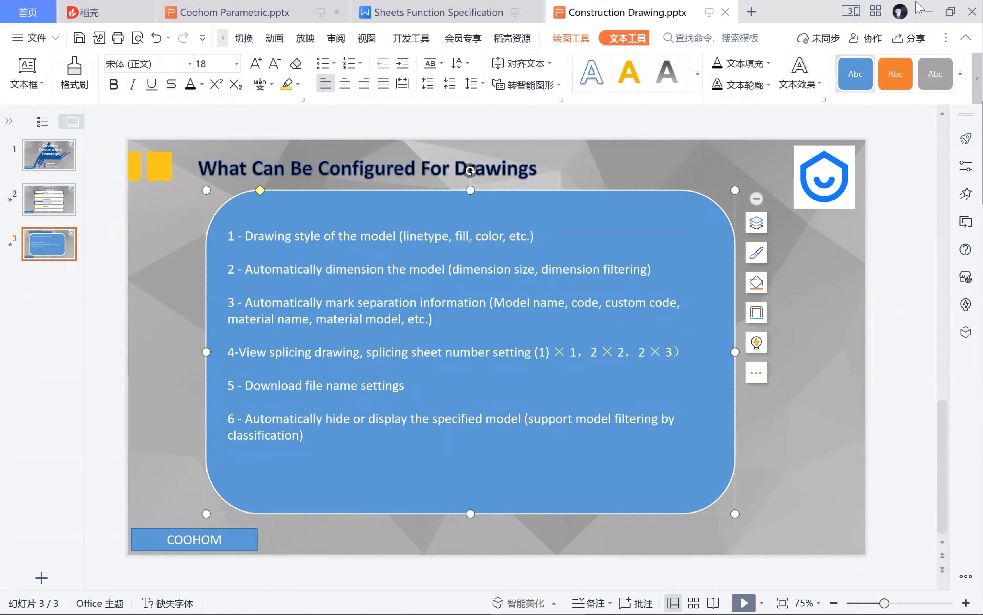
key("alt+Tab")
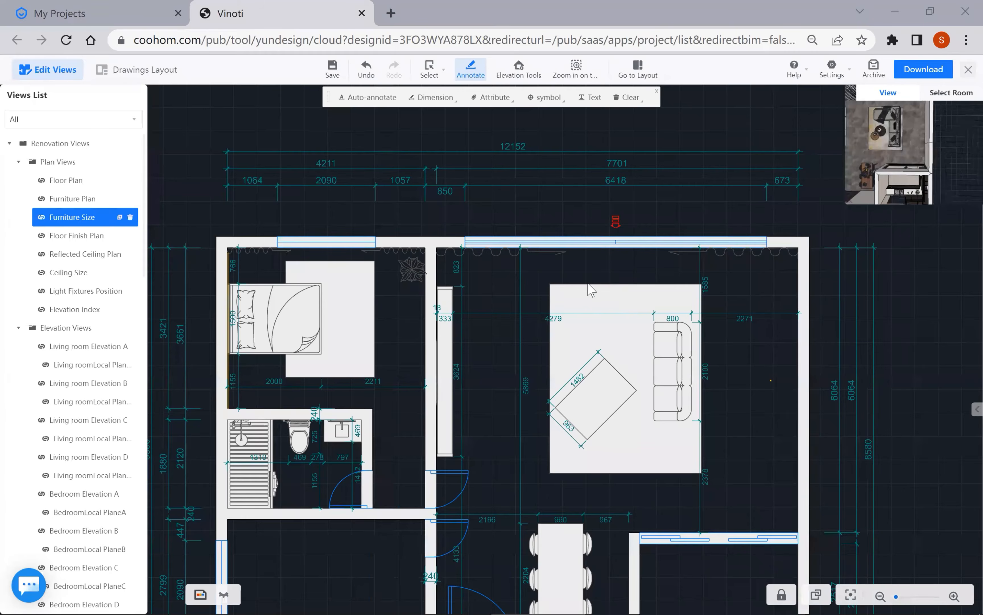
- Check the children's wardrobe Top View and Structure View again and look through the neighbouring view folders
scroll(524, 354, "down", 2)
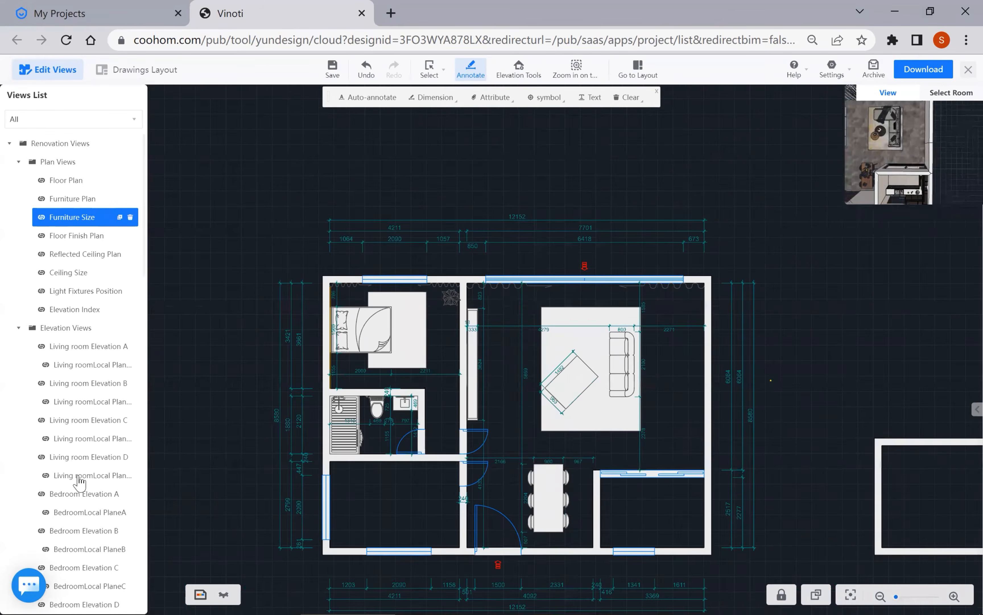
scroll(79, 468, "down", 10)
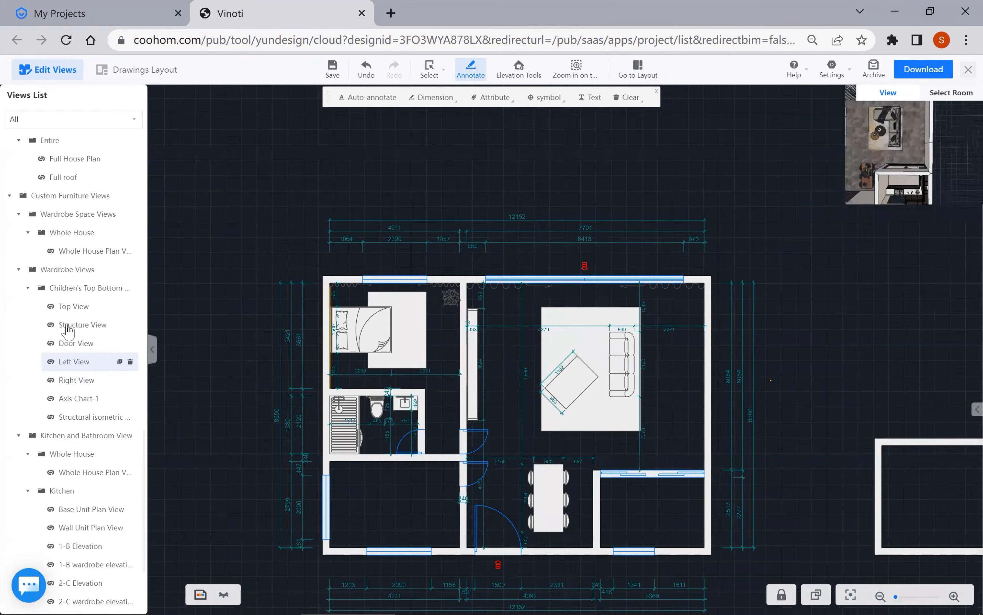
left_click(73, 309)
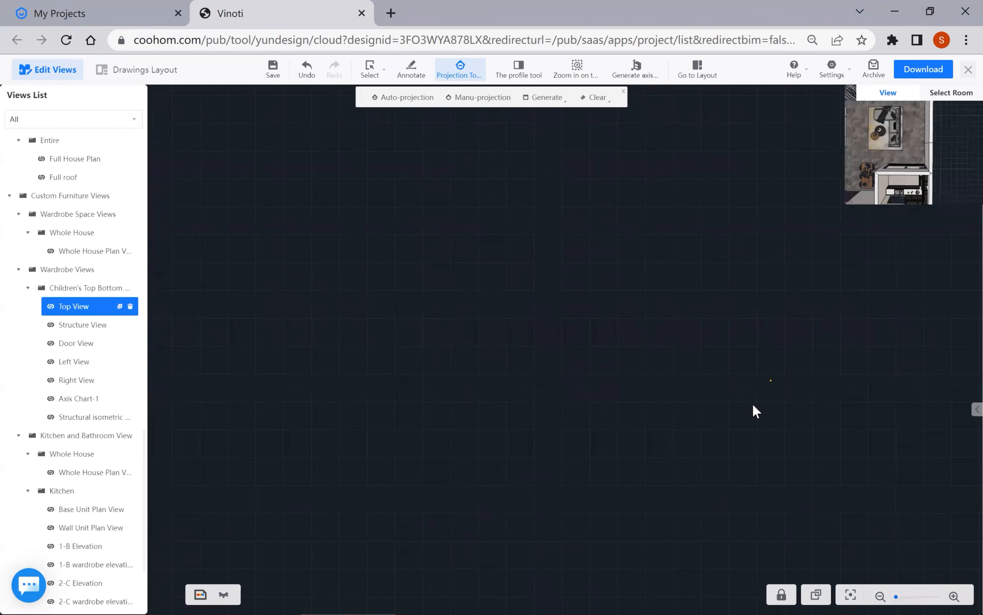
left_click(77, 333)
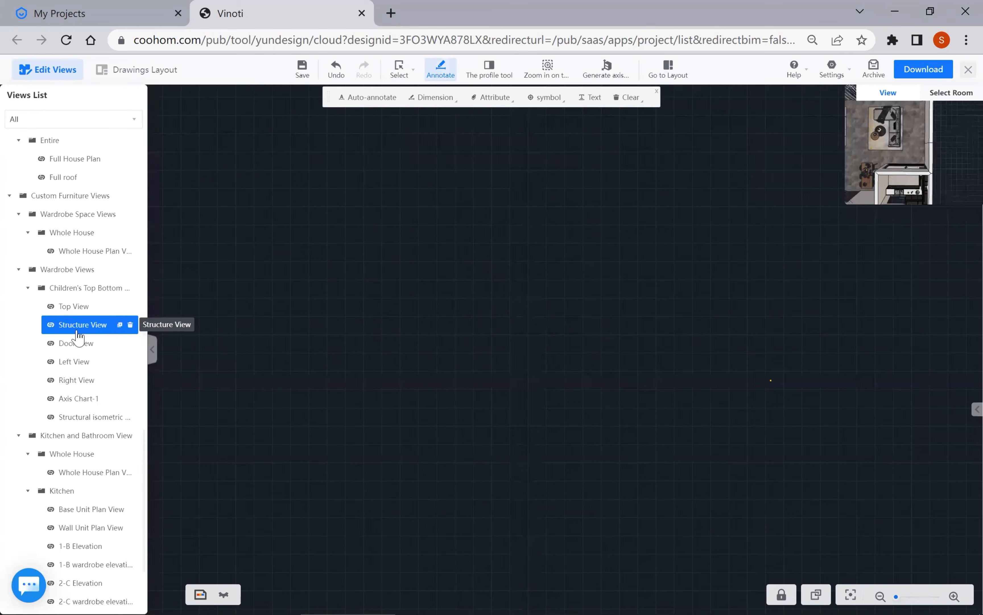
scroll(83, 492, "down", 3)
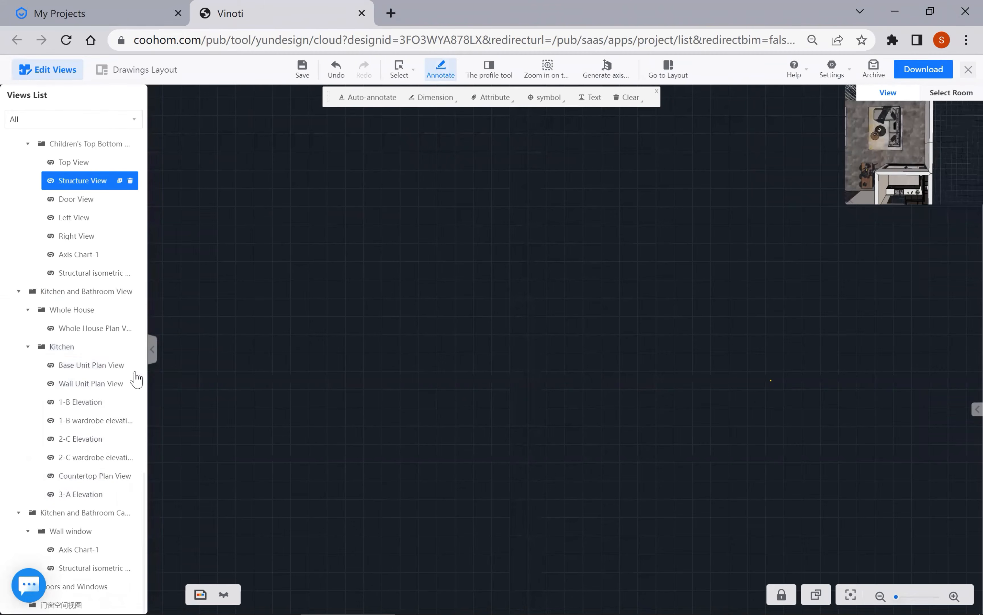
scroll(91, 390, "up", 5)
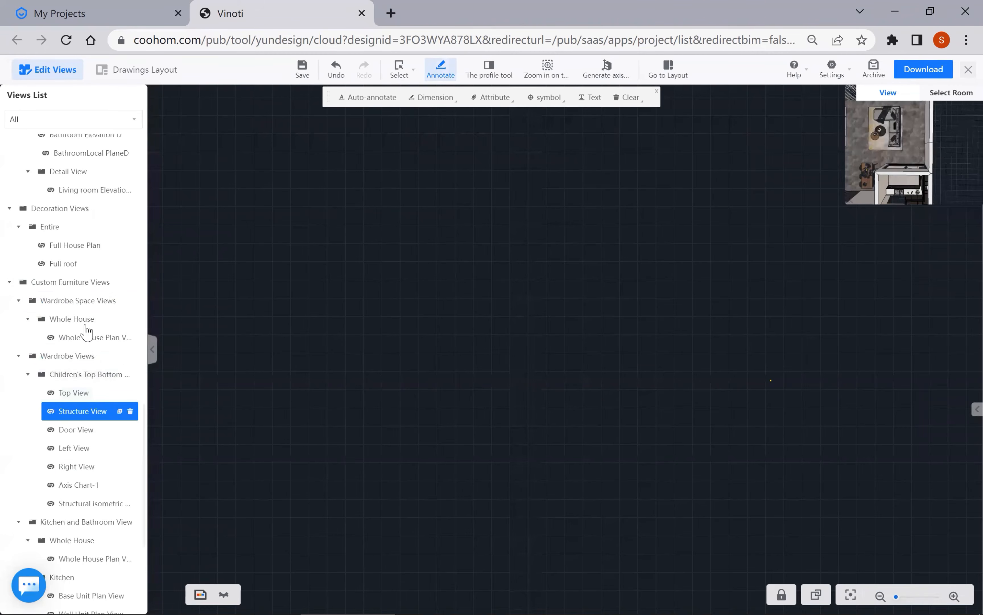
scroll(79, 303, "up", 3)
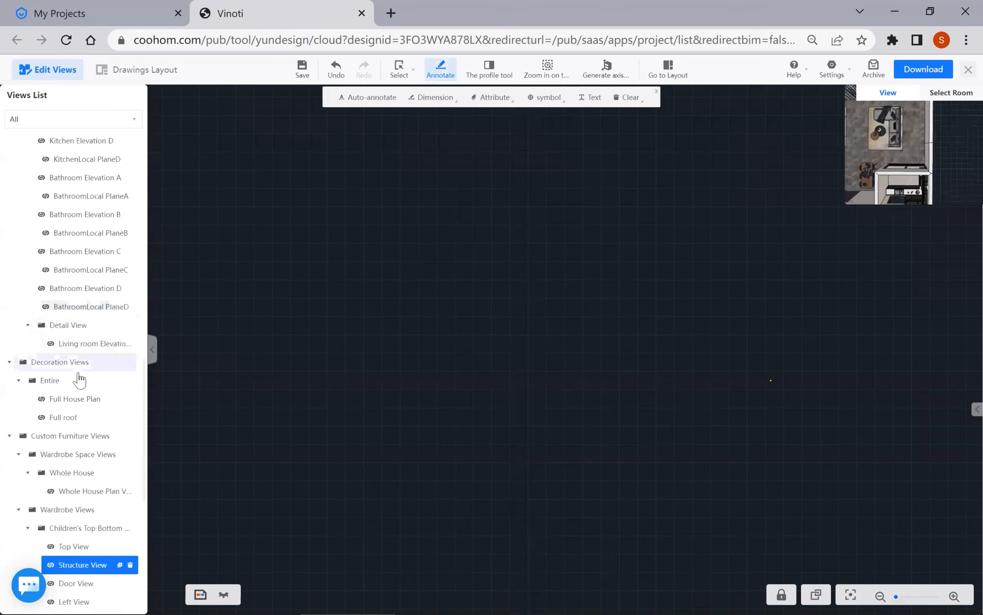
scroll(81, 390, "down", 5)
scroll(82, 424, "down", 3)
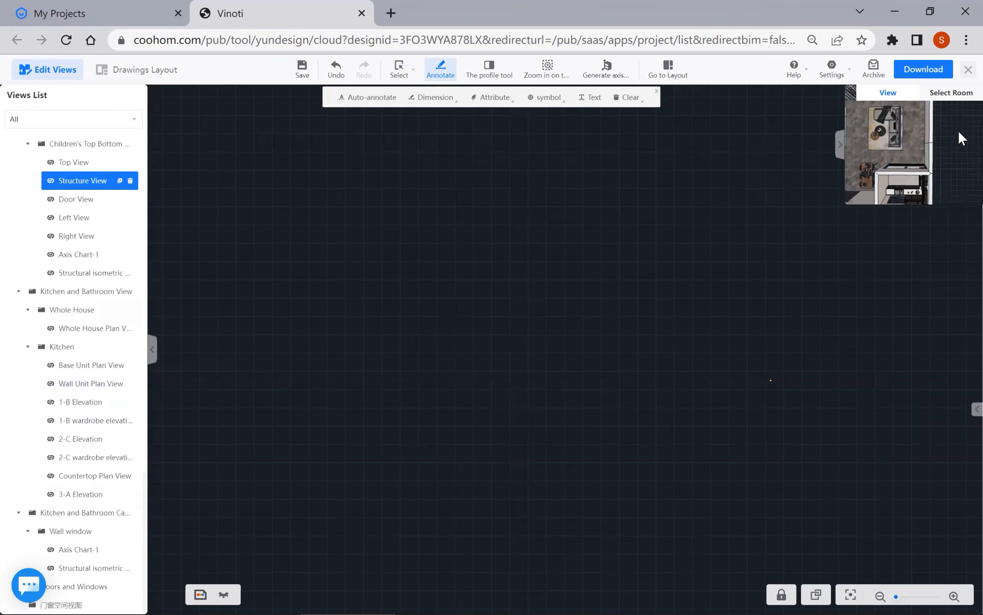
- View the kitchen's 1-B Elevation and examine the elevation markers in its Base Unit Plan View
left_click(86, 404)
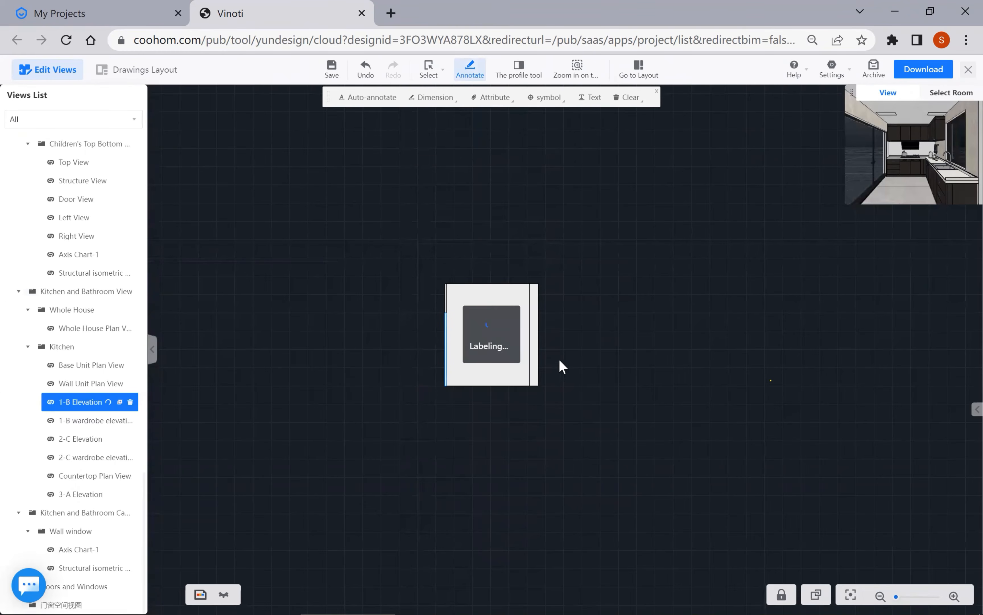
scroll(532, 372, "up", 3)
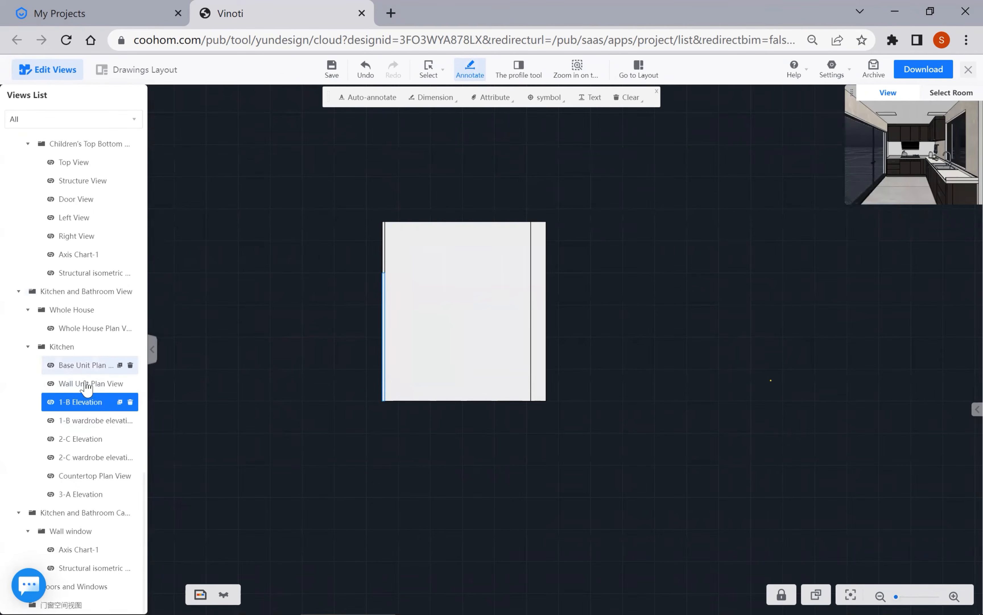
left_click(83, 365)
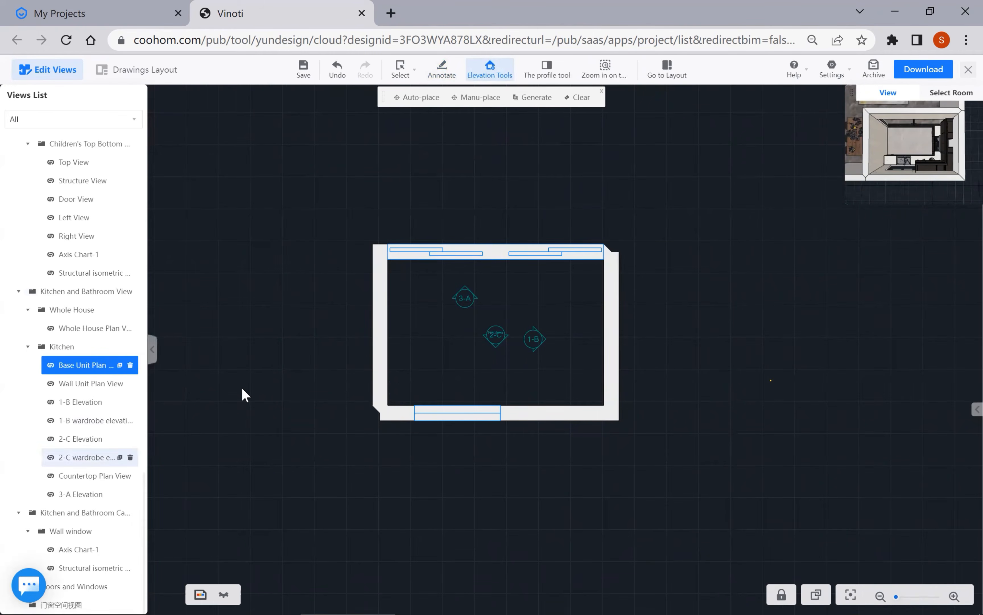
left_click(501, 329)
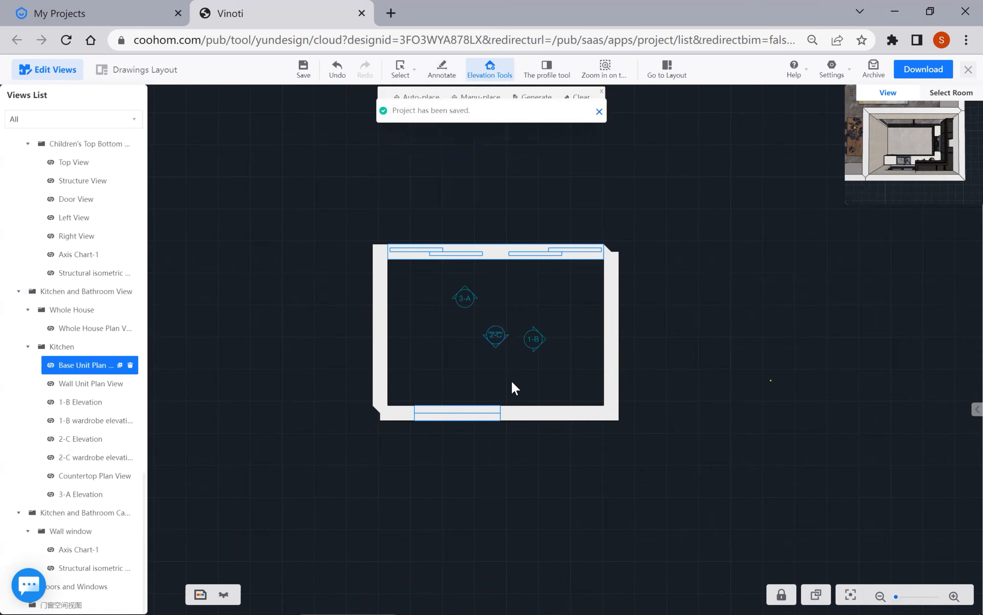
scroll(492, 362, "up", 1)
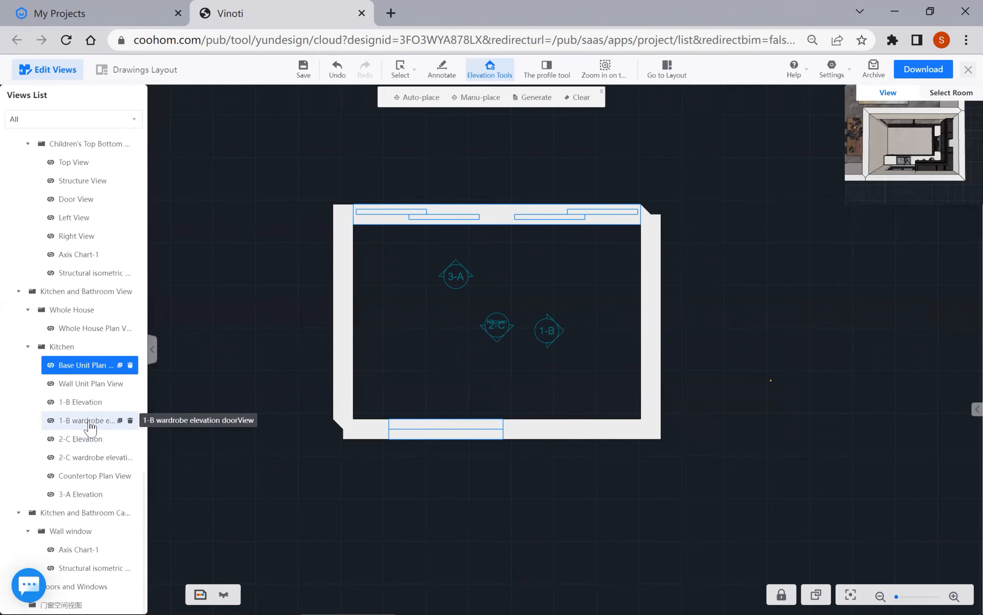
- Recheck the Top View and Structure View of the Children's Top Bottom Bed under Wardrobe Views
scroll(88, 284, "up", 4)
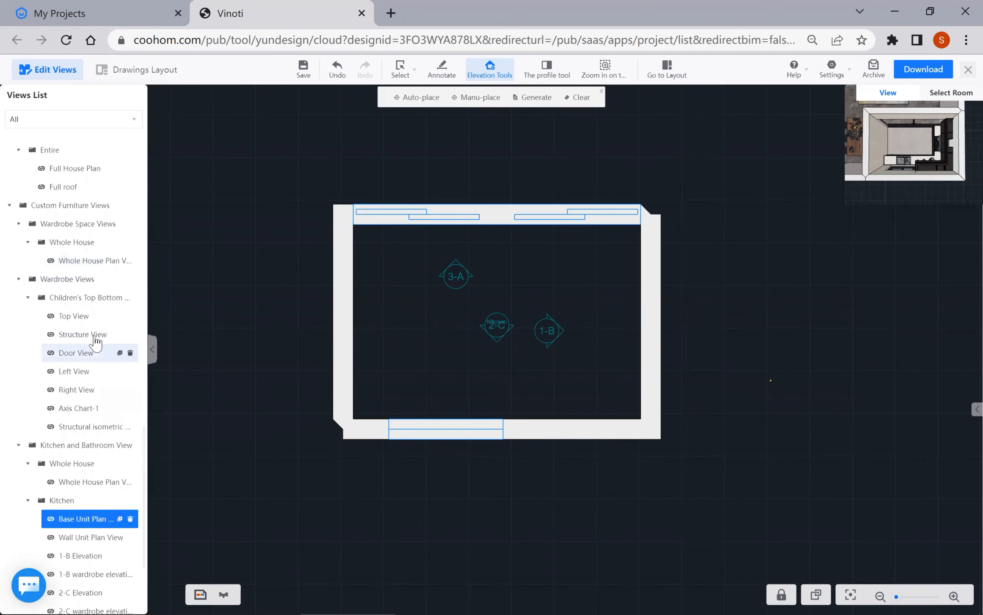
left_click(87, 317)
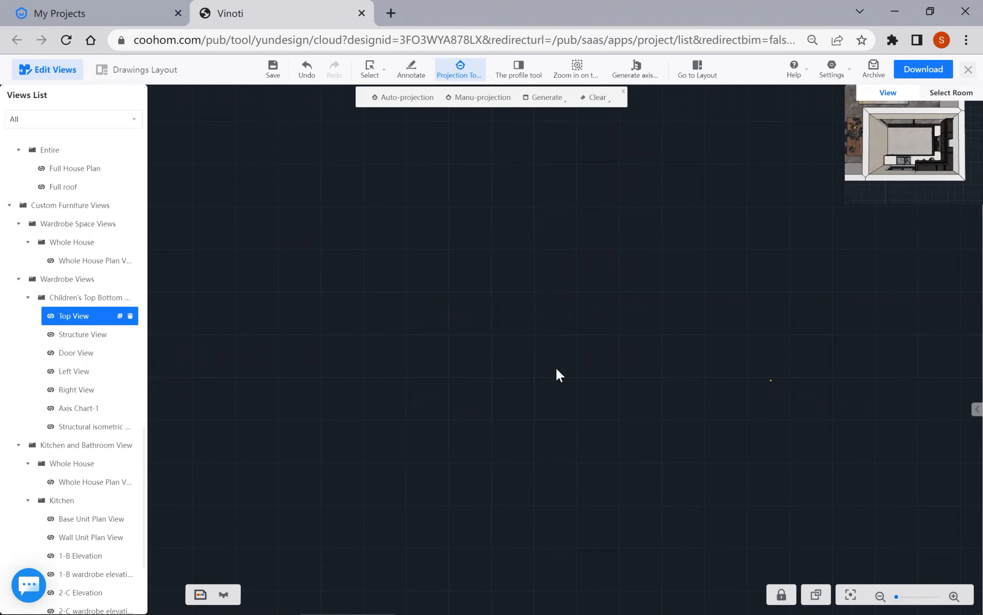
left_click(786, 595)
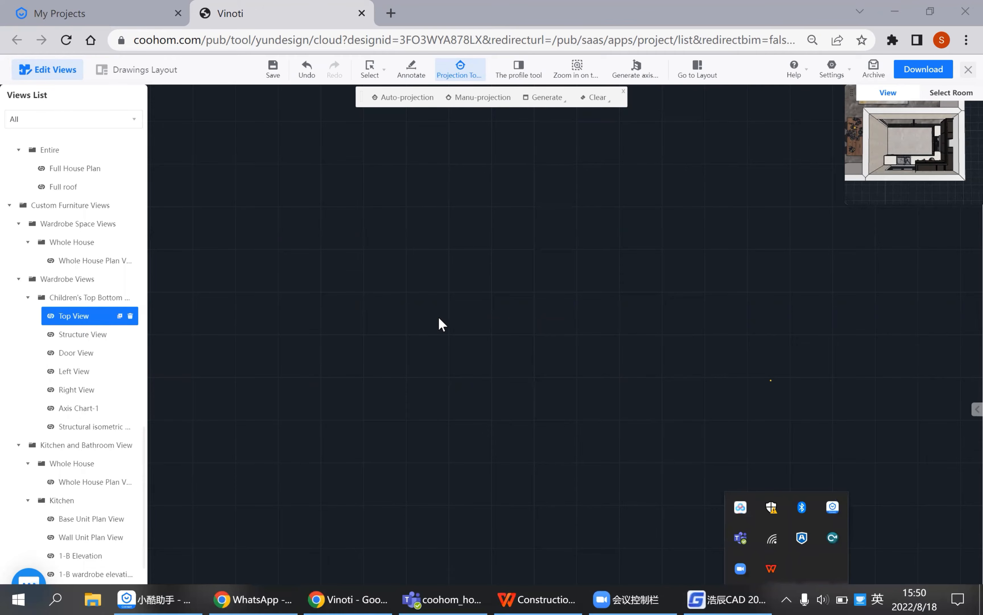
left_click(62, 340)
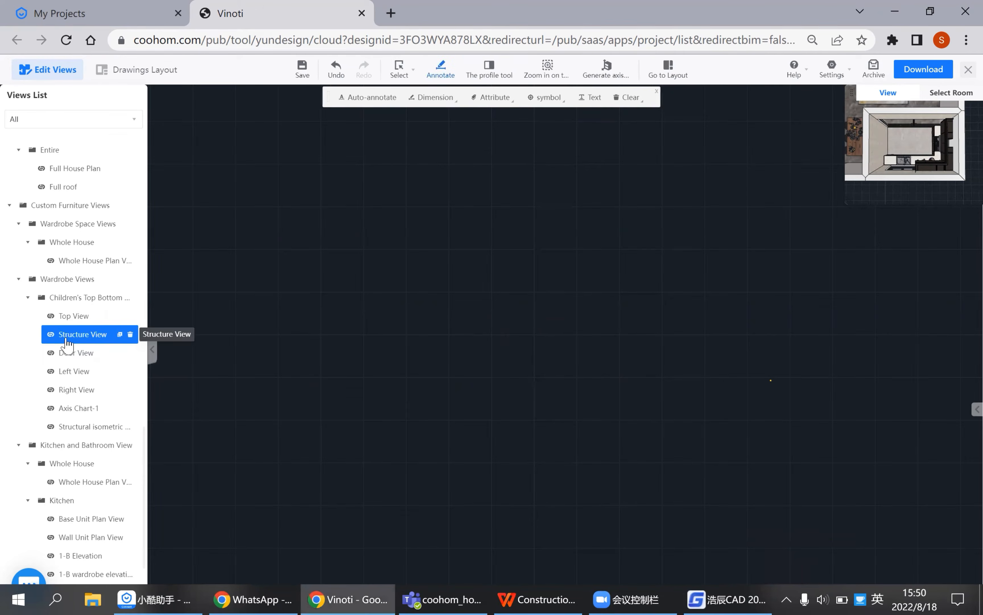
left_click(89, 320)
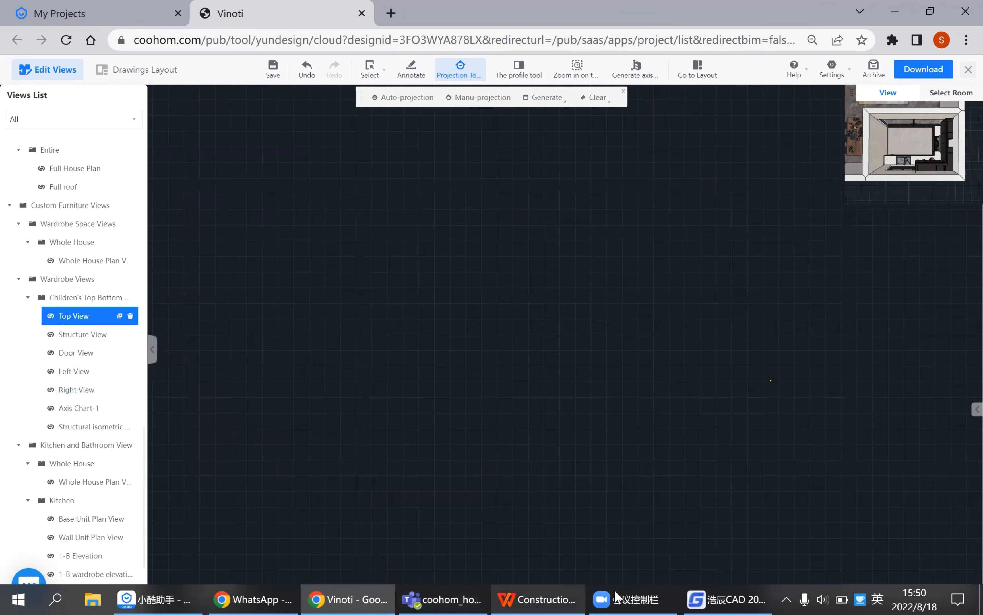
- Switch to 定制全屋家具.dwg in GstarCAD and examine the bunk bed's drawer dimensions and material labels
left_click(725, 598)
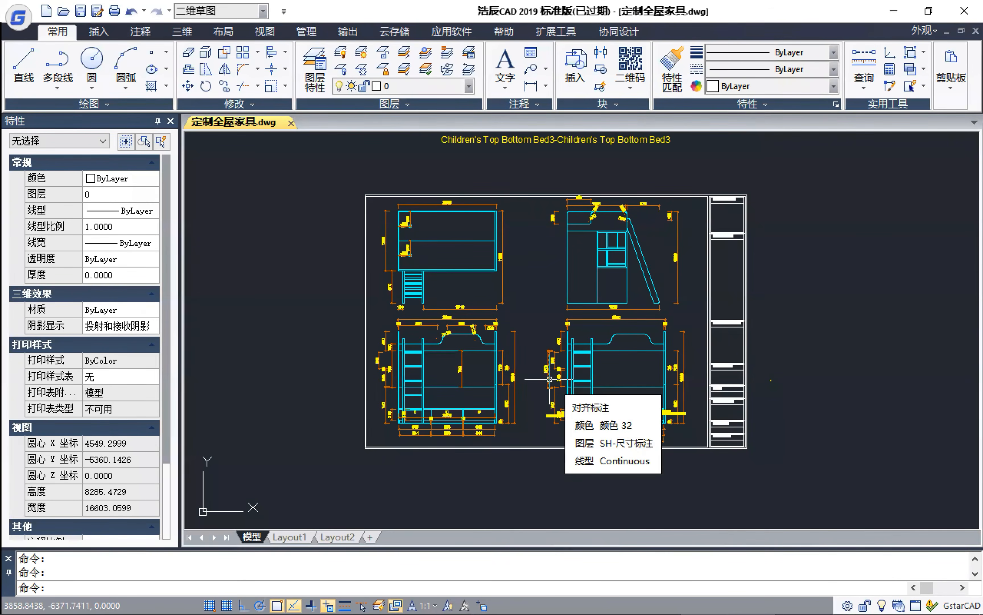
scroll(539, 374, "down", 5)
scroll(547, 377, "up", 5)
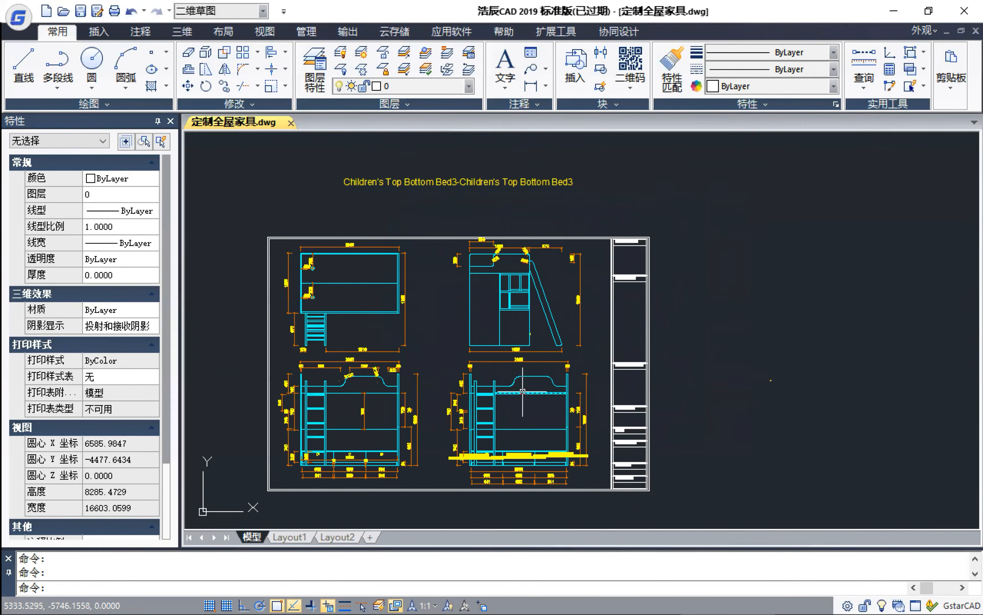
scroll(523, 391, "up", 8)
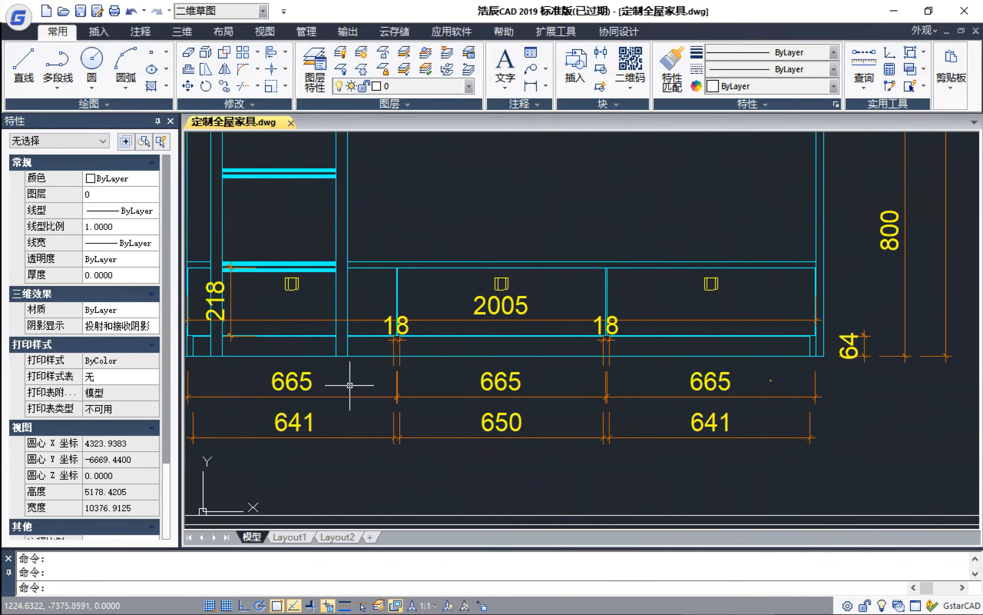
scroll(487, 380, "down", 6)
scroll(524, 376, "up", 4)
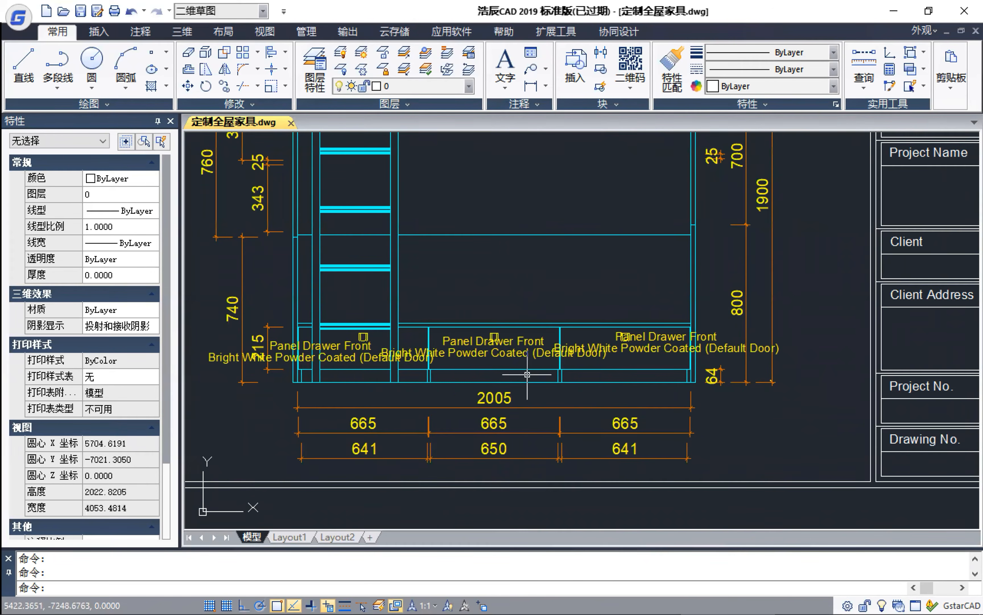
scroll(727, 336, "up", 4)
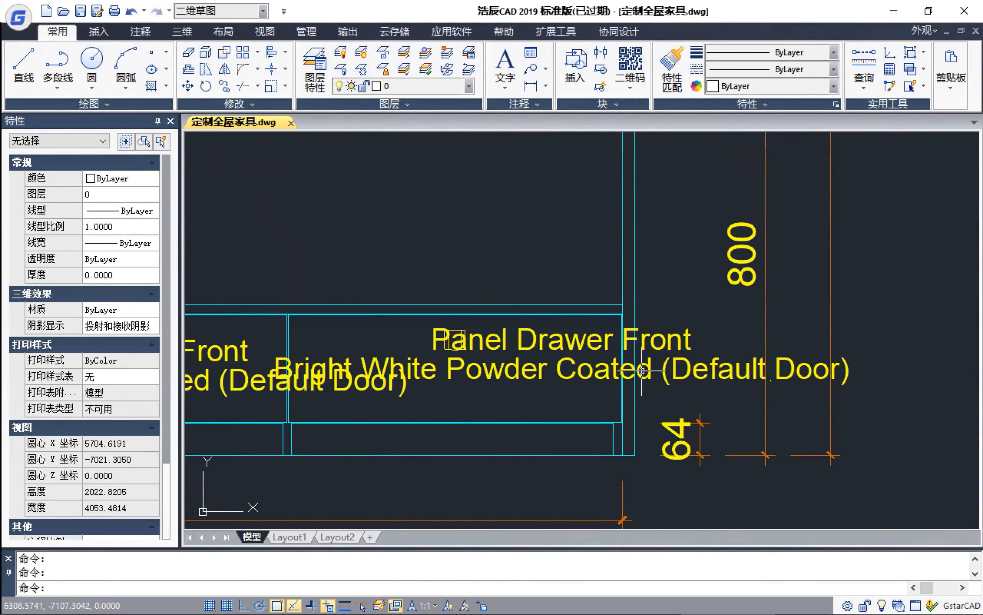
- Move the rightmost drawer's "Panel Drawer Front / Bright White Powder Coated (Default Door)" label to just above the drawer
left_click(544, 375)
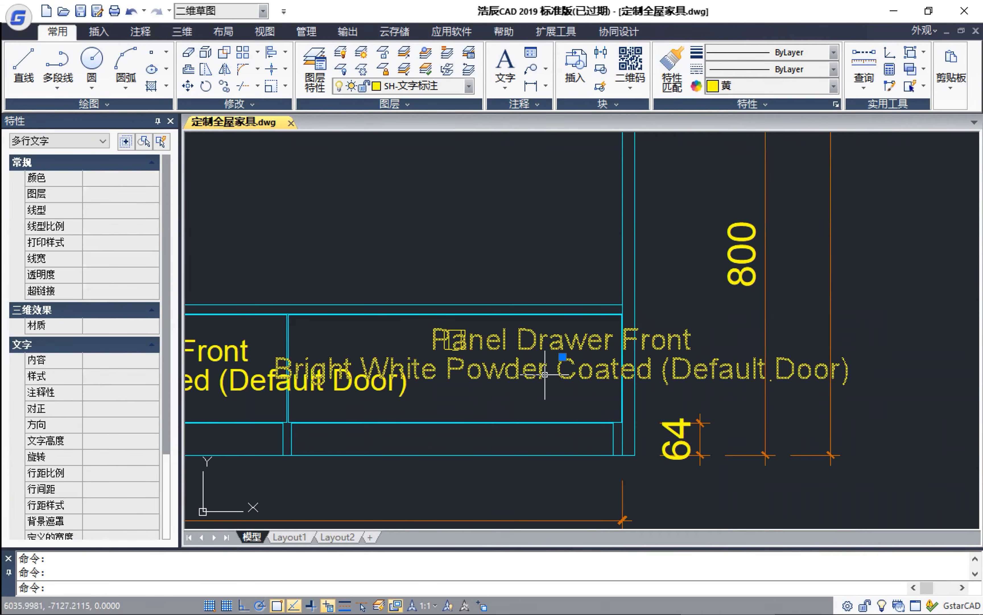
left_click_drag(545, 375, 528, 266)
scroll(543, 384, "down", 2)
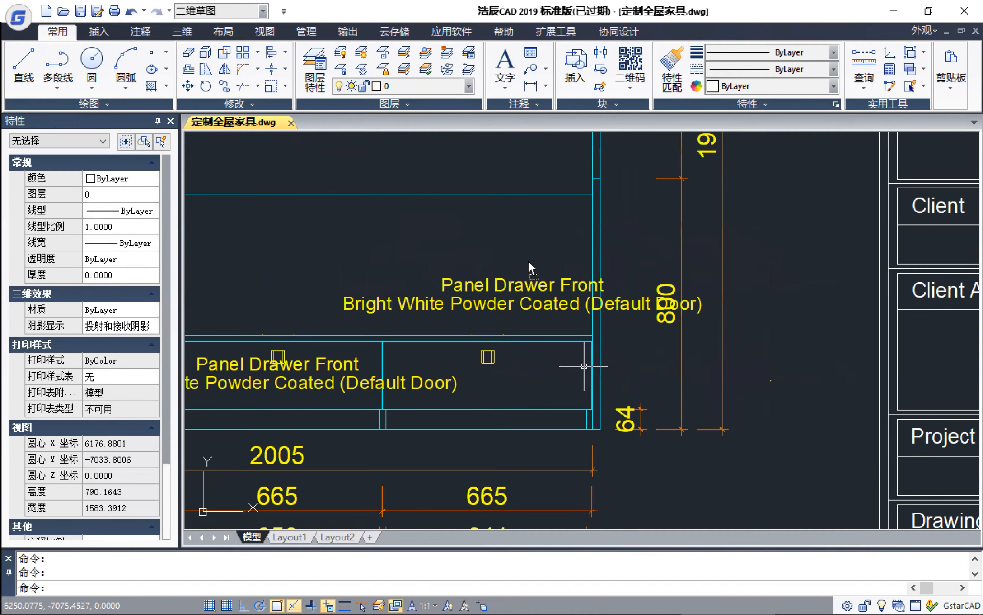
- Examine the moved drawer label, the neighbouring drawer labels and the dimensions of the bunk bed's labelled front view
scroll(511, 289, "up", 2)
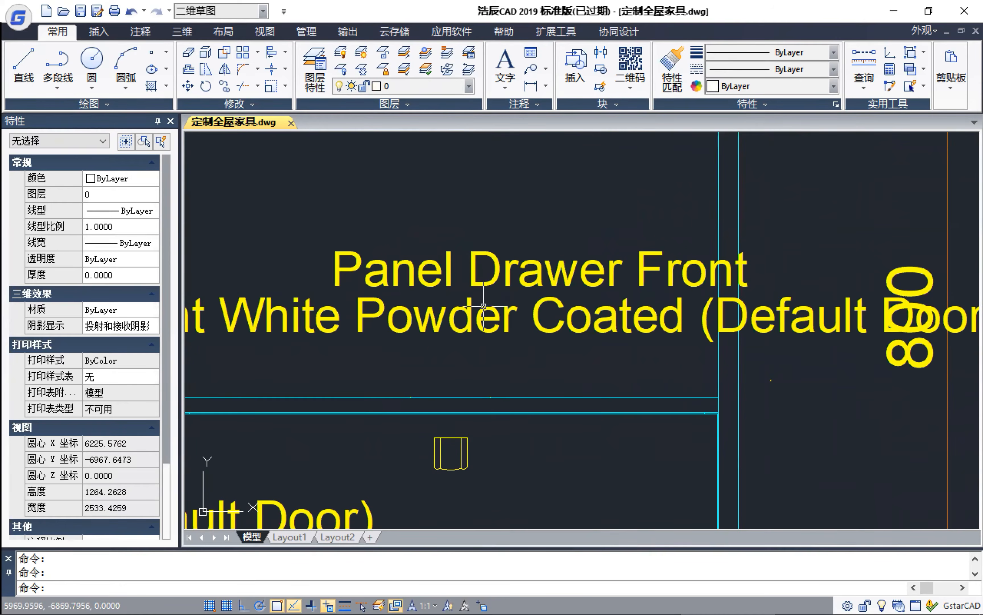
scroll(678, 288, "down", 2)
scroll(524, 308, "up", 2)
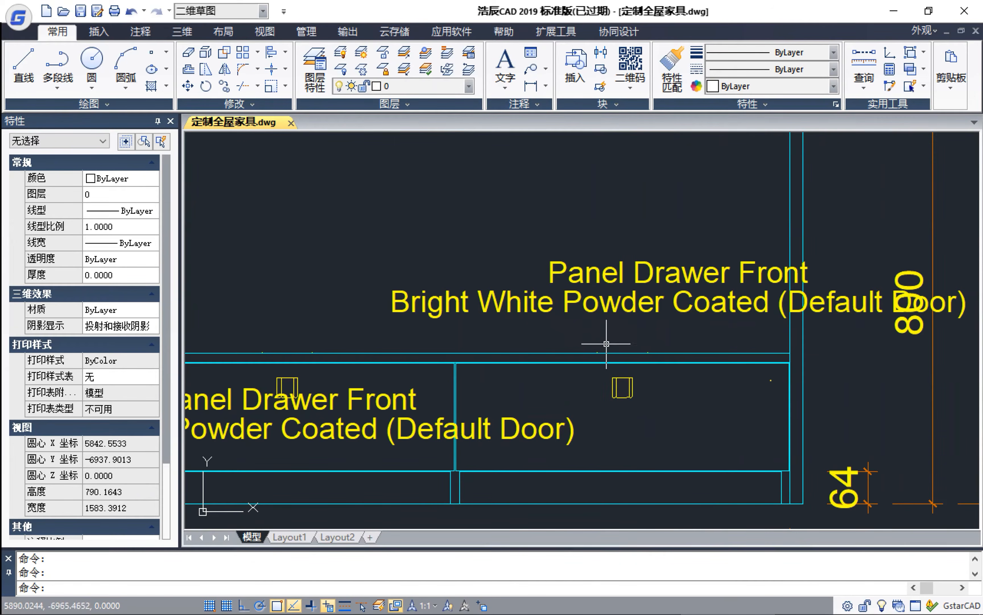
scroll(649, 401, "down", 4)
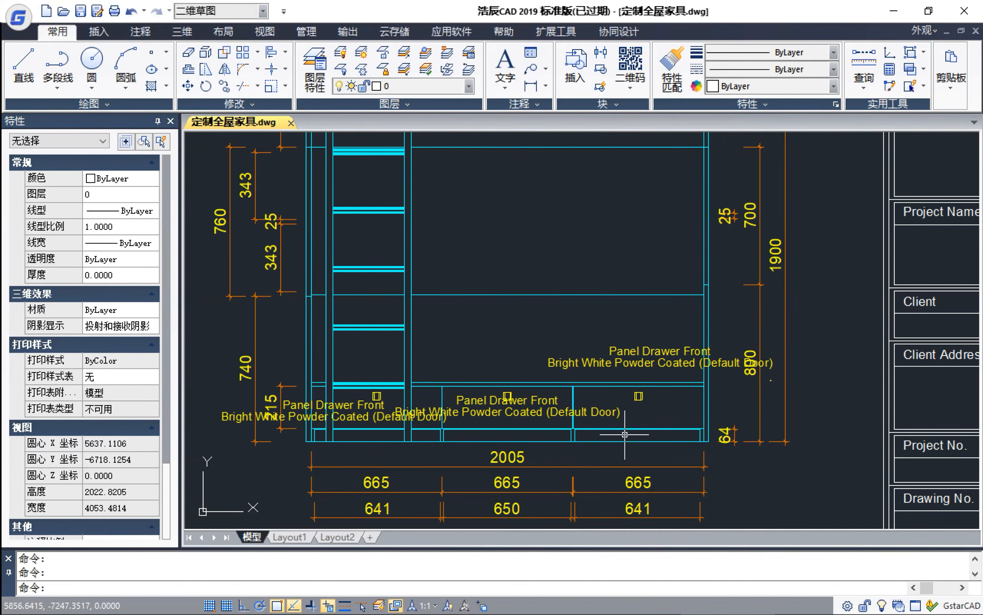
scroll(648, 399, "up", 6)
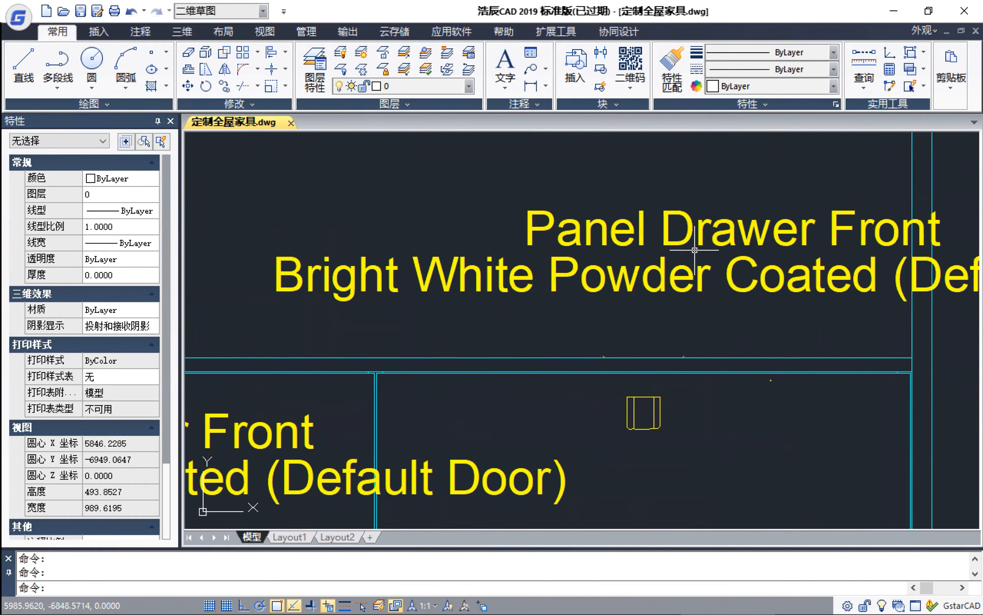
scroll(694, 256, "down", 6)
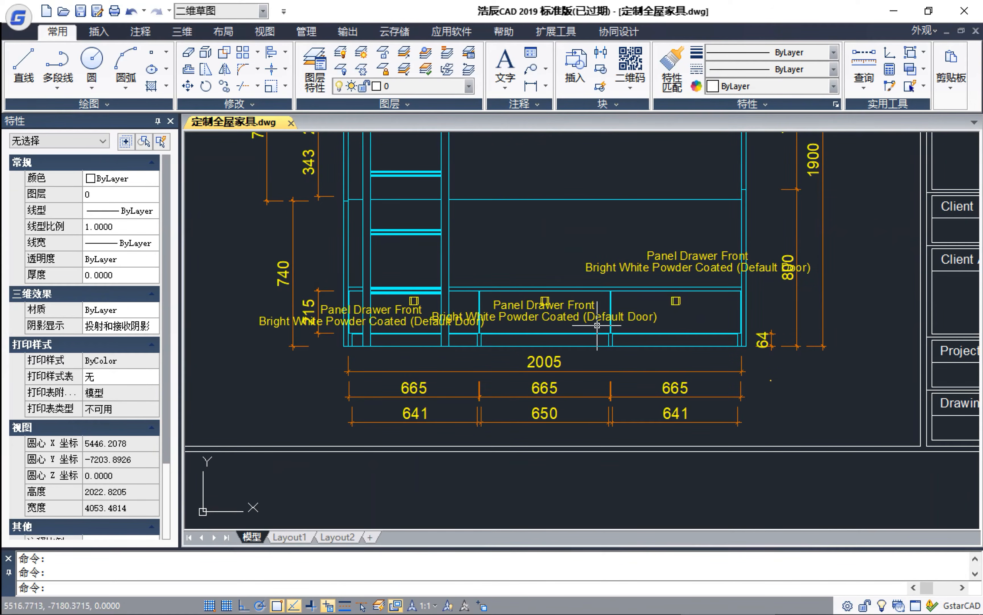
scroll(592, 325, "down", 4)
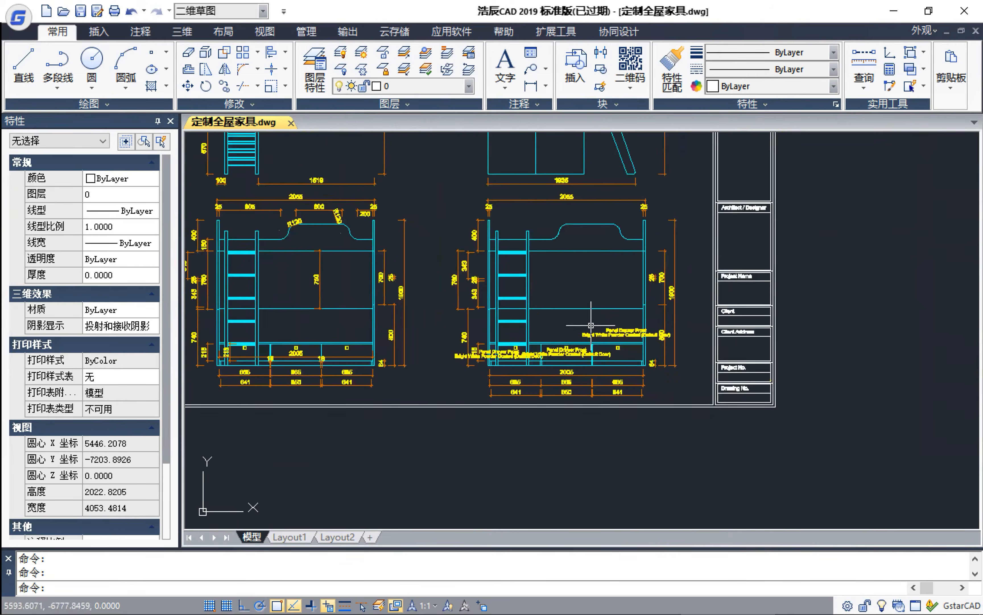
scroll(592, 325, "up", 4)
scroll(568, 322, "down", 2)
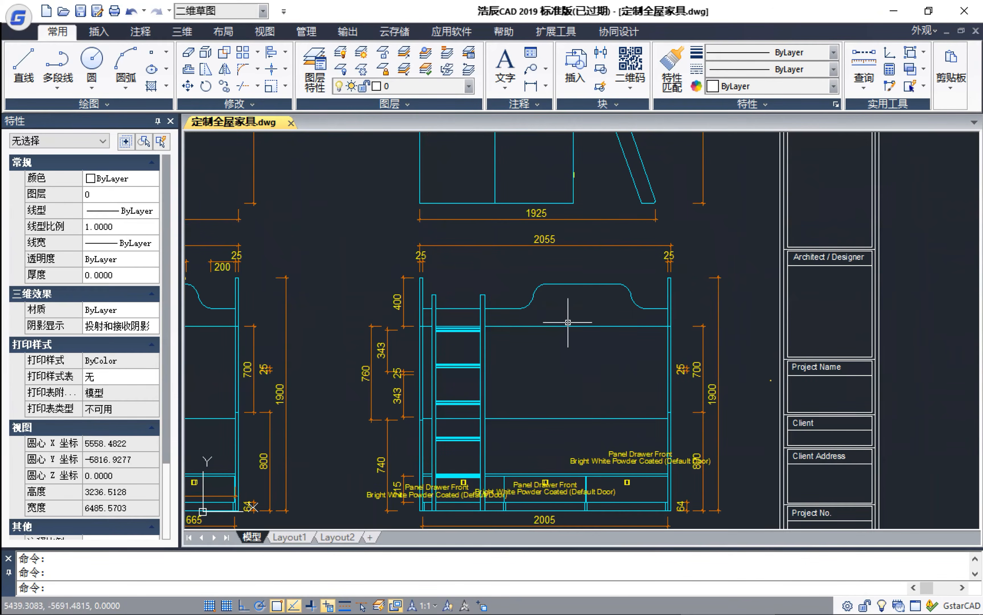
scroll(606, 510, "up", 5)
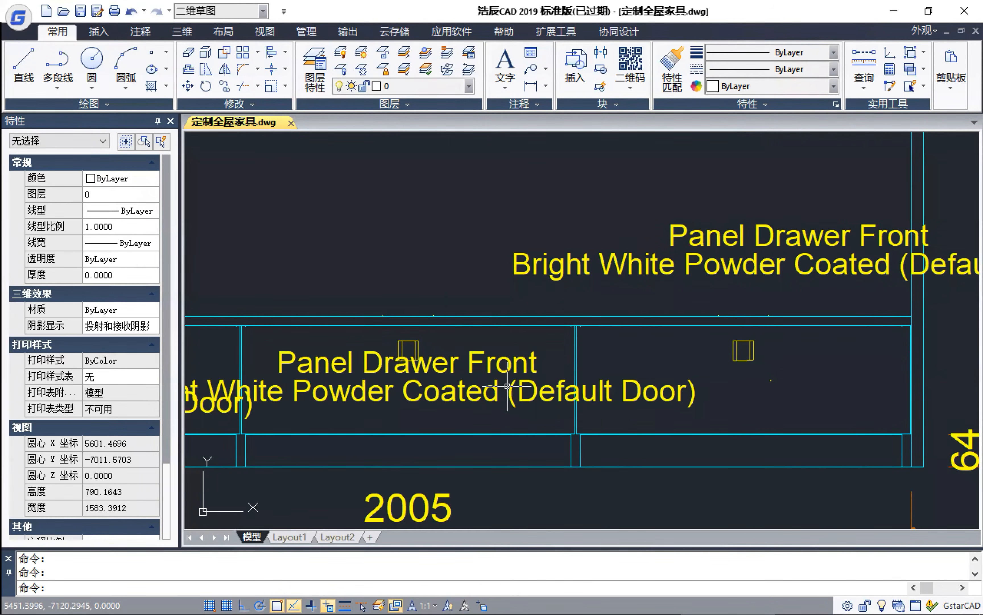
scroll(531, 397, "down", 6)
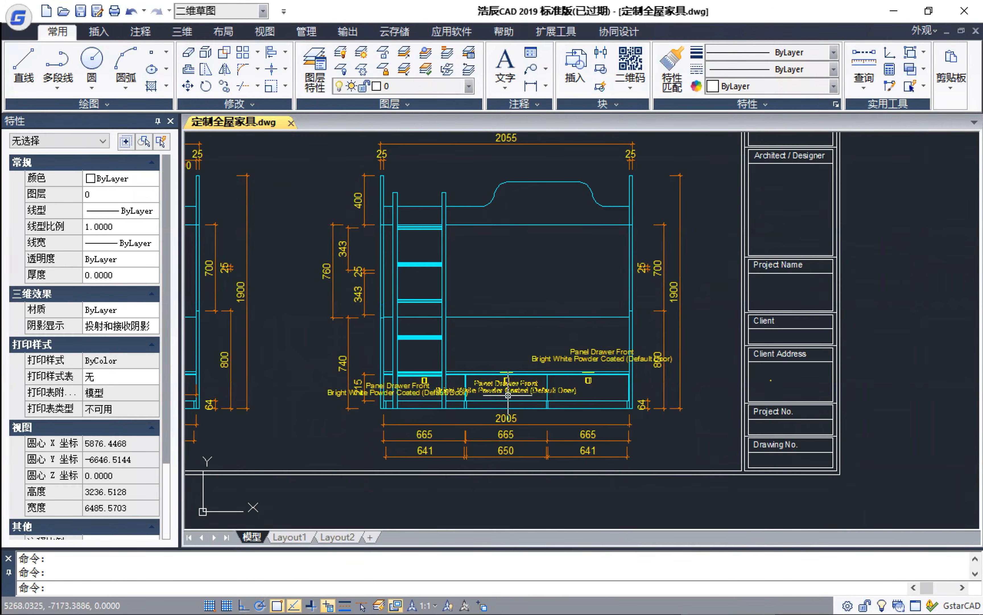
- Switch to Construction Drawing.pptx in WPS and review the download file name and view splicing items on the configuration slide
mouse_move(431, 612)
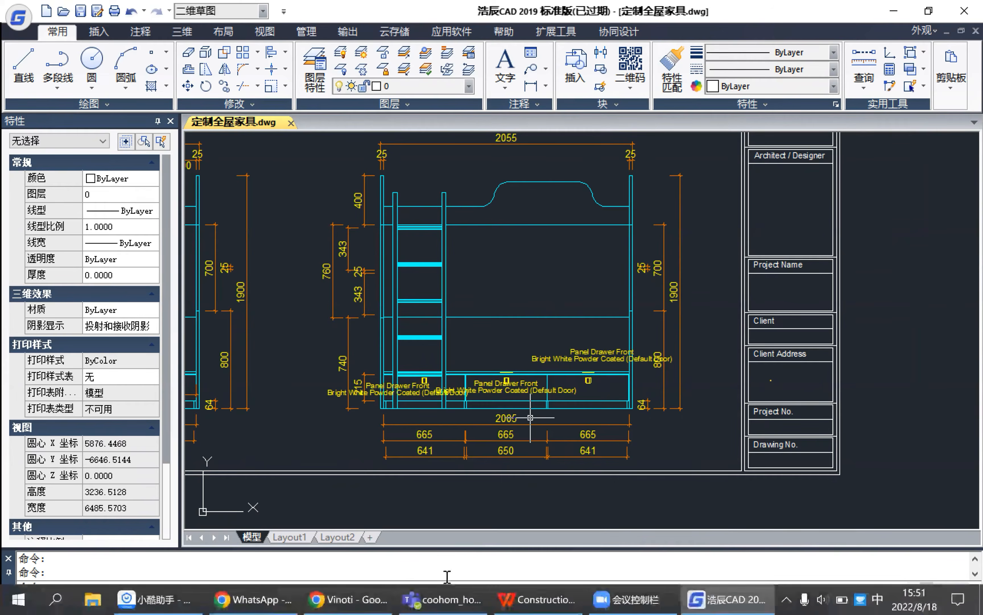
left_click(518, 589)
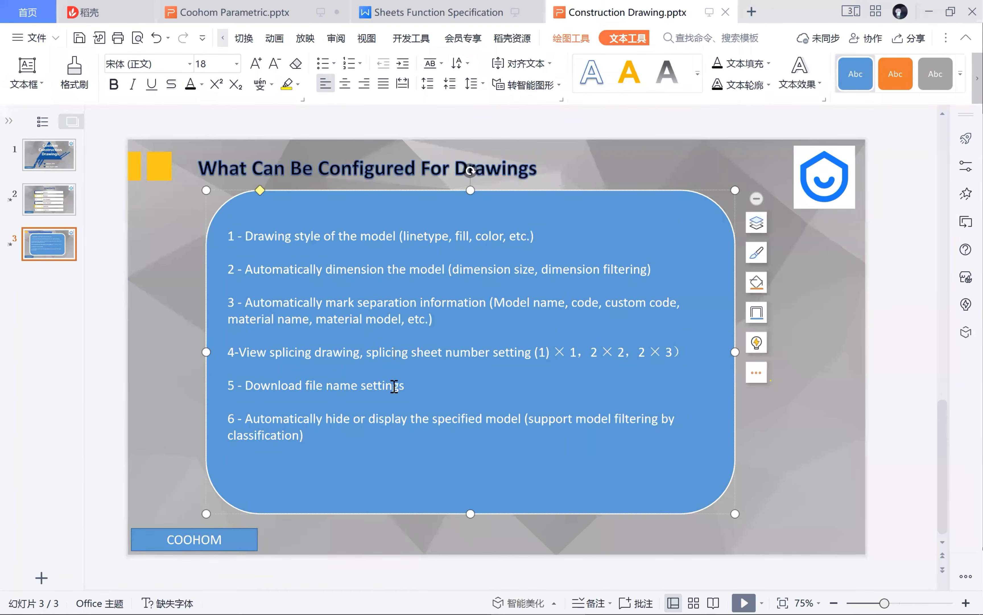
left_click_drag(312, 390, 358, 398)
left_click(358, 397)
left_click_drag(242, 352, 475, 352)
left_click_drag(548, 353, 611, 351)
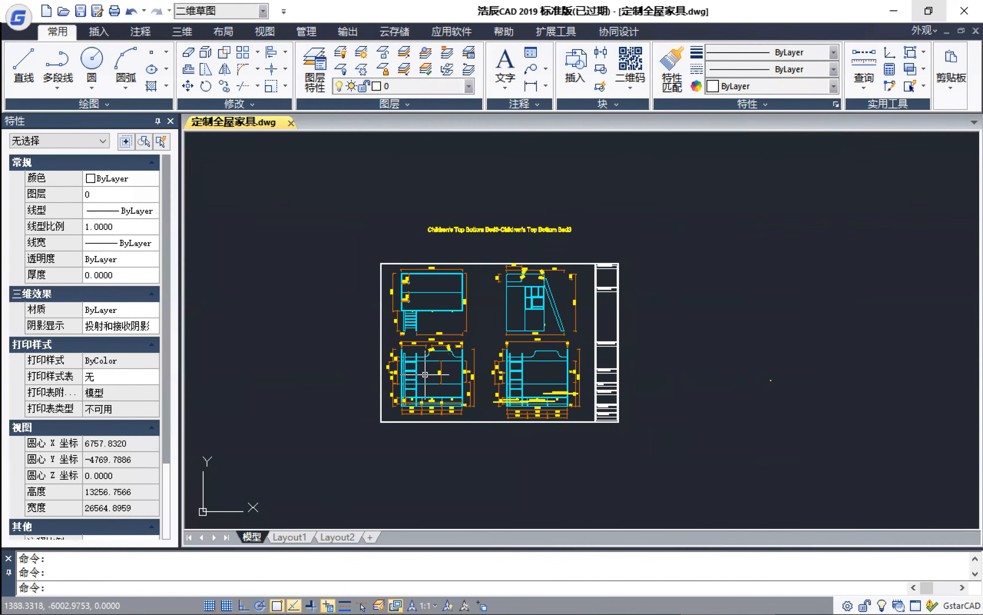
- Return to the GstarCAD drawing and examine how the four bunk bed views are arranged on one titled sheet
scroll(471, 351, "up", 3)
scroll(477, 292, "down", 3)
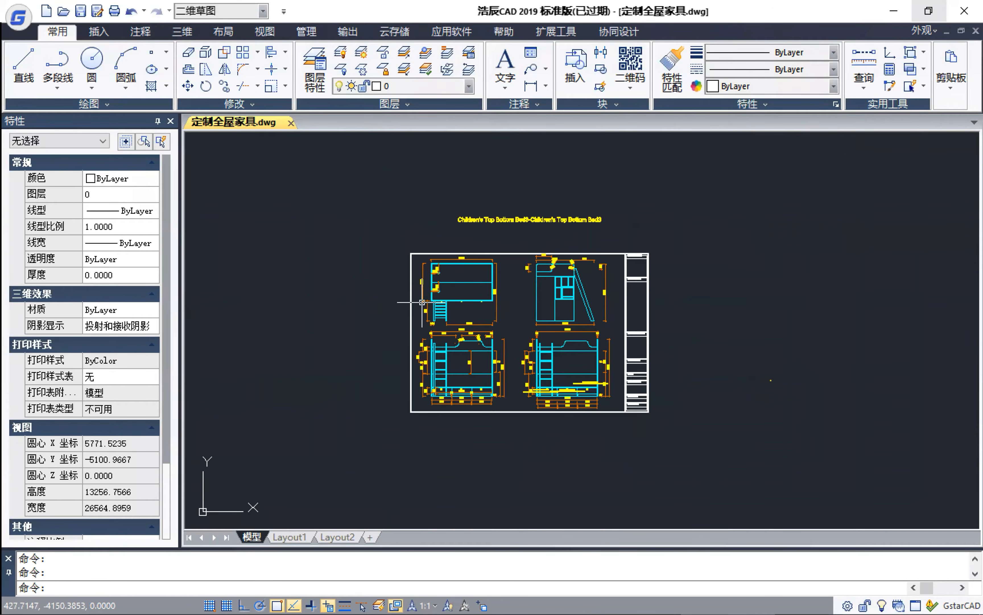
scroll(478, 292, "up", 3)
scroll(500, 309, "down", 2)
scroll(508, 319, "up", 1)
middle_click_drag(508, 312, 489, 302)
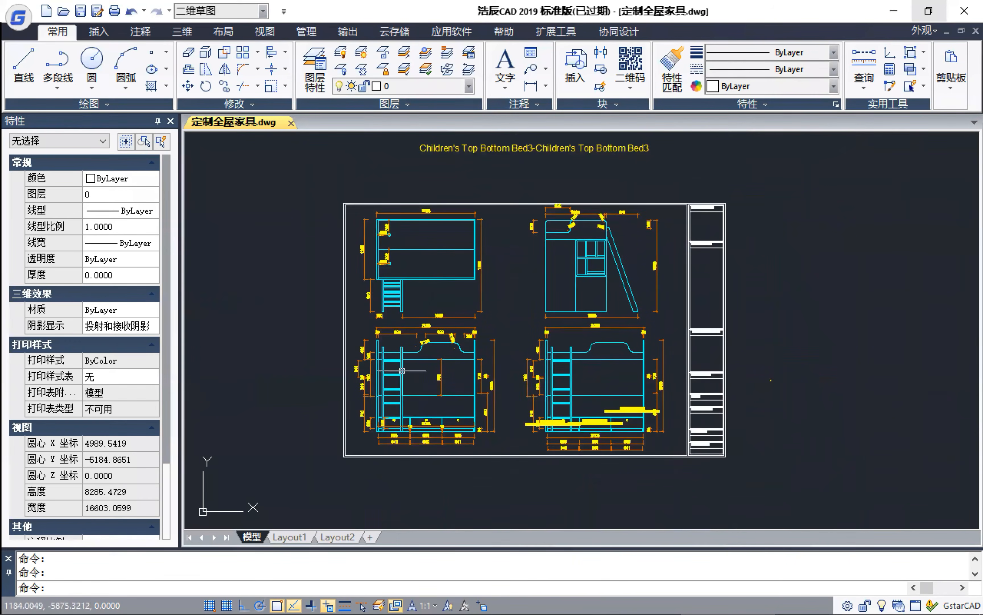
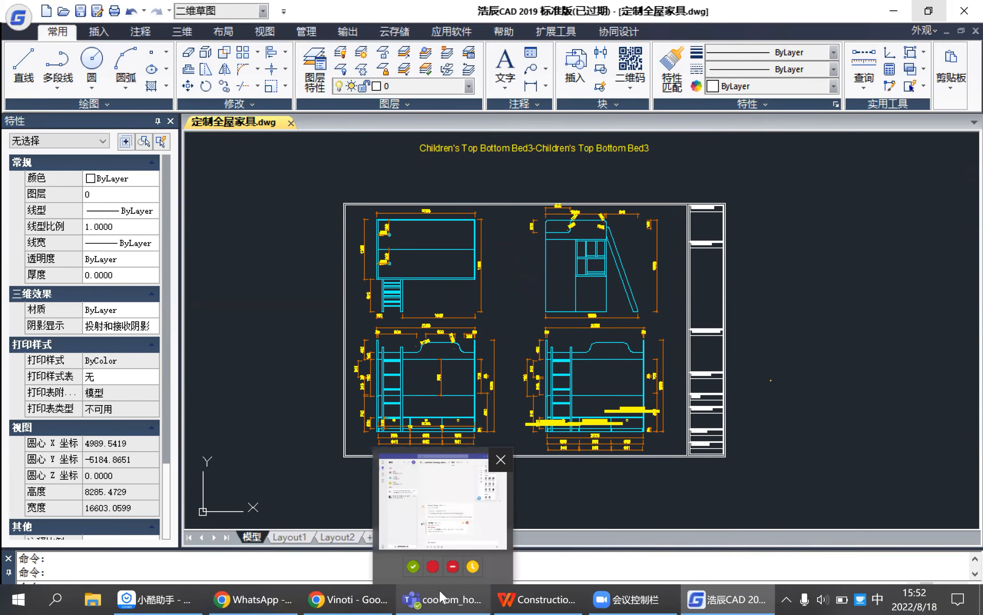
- Switch back to Construction Drawing.pptx in WPS and review item 5, the download file name settings
left_click(542, 597)
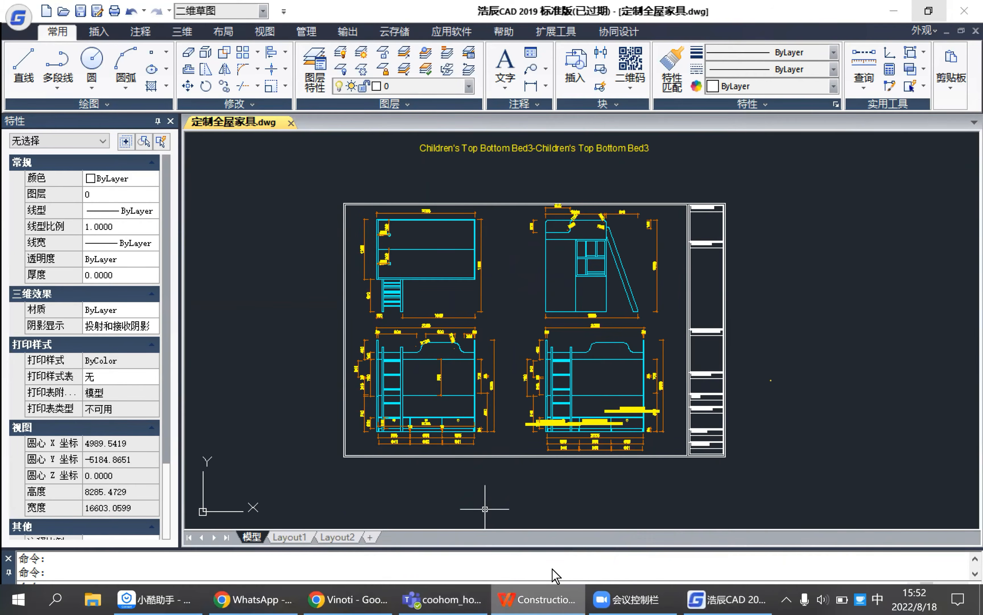
left_click(255, 397)
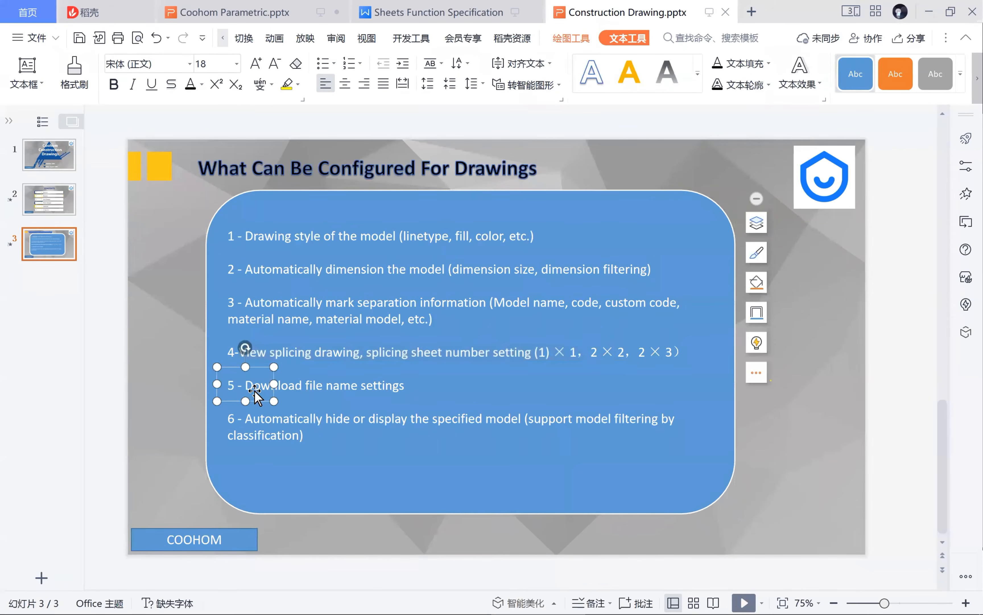
left_click(358, 393)
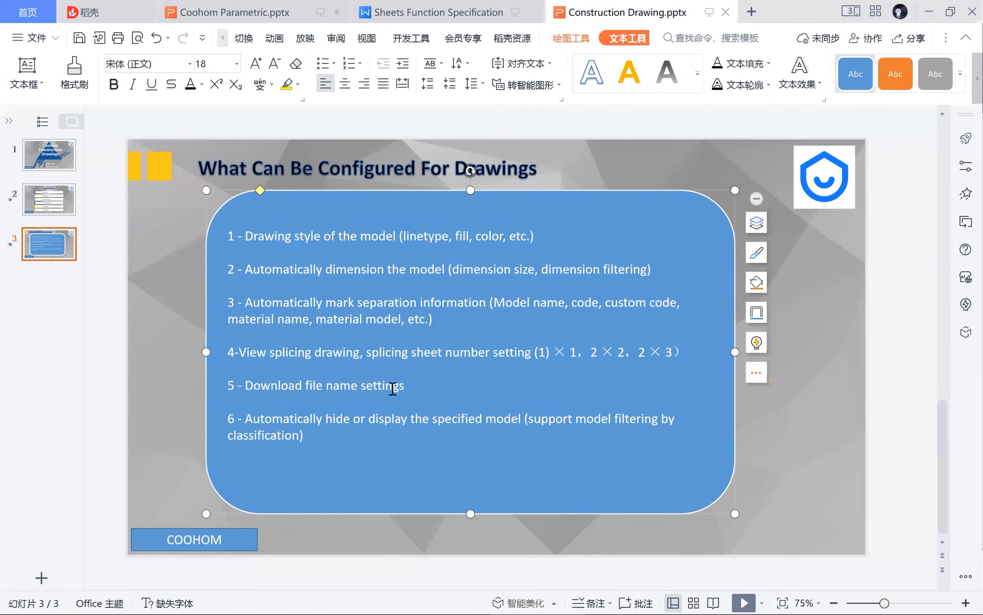
- Switch to the Coohom drawings layout and download the Children's Top Bottom Bed3 sheet in CAD format with color maps
left_click(928, 19)
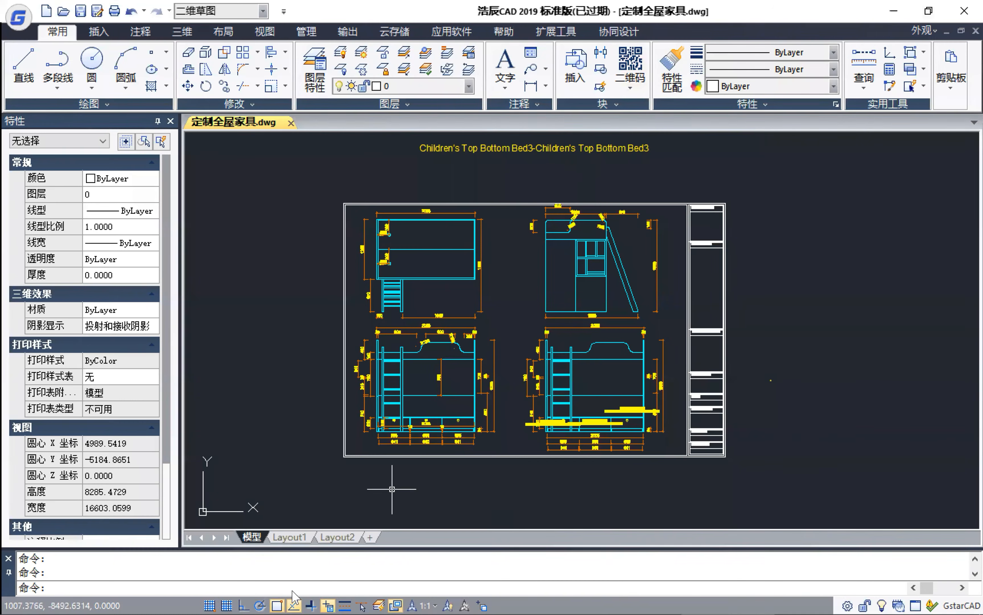
mouse_move(309, 602)
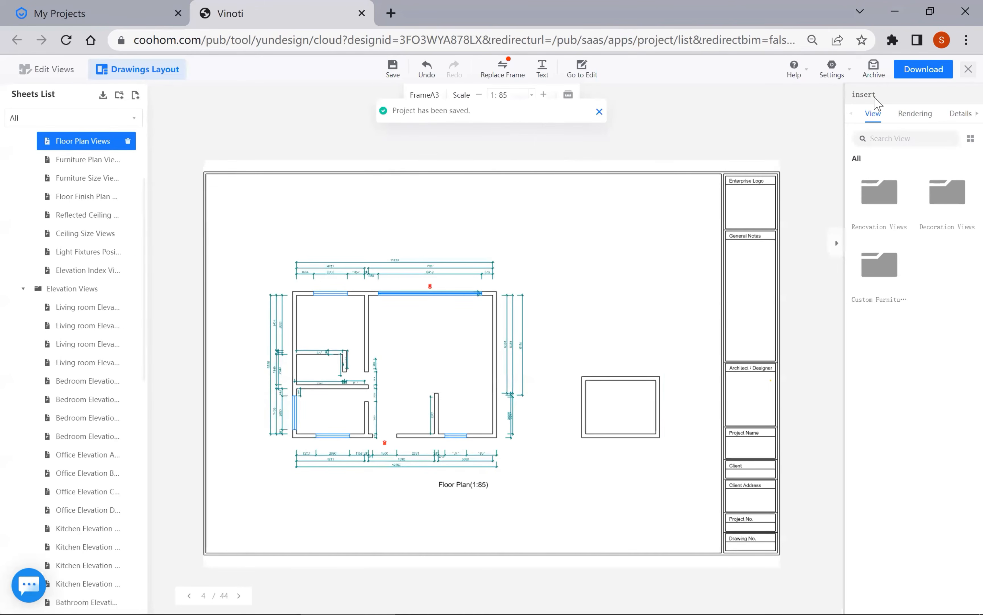
left_click(910, 71)
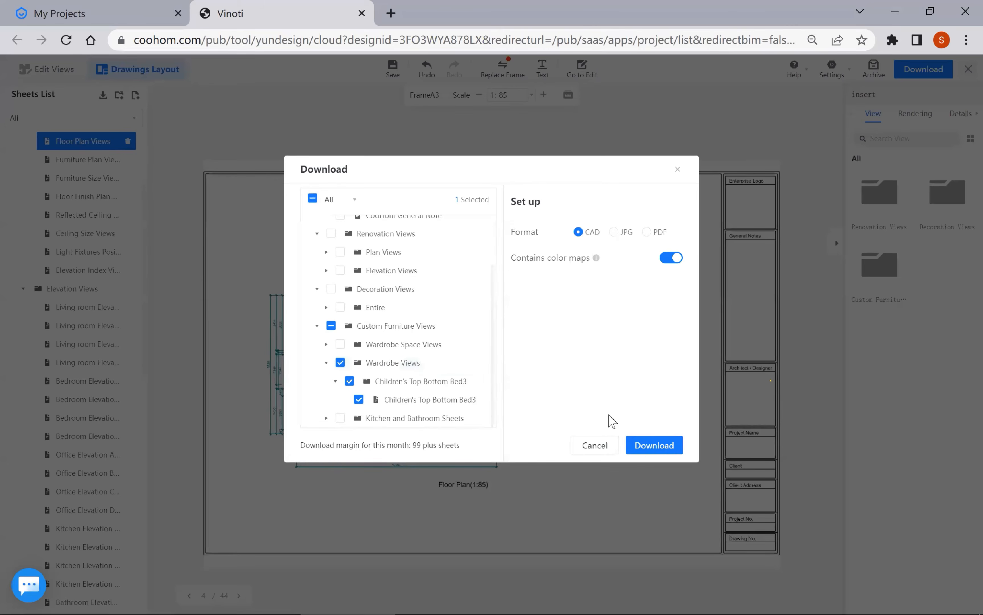
left_click(649, 451)
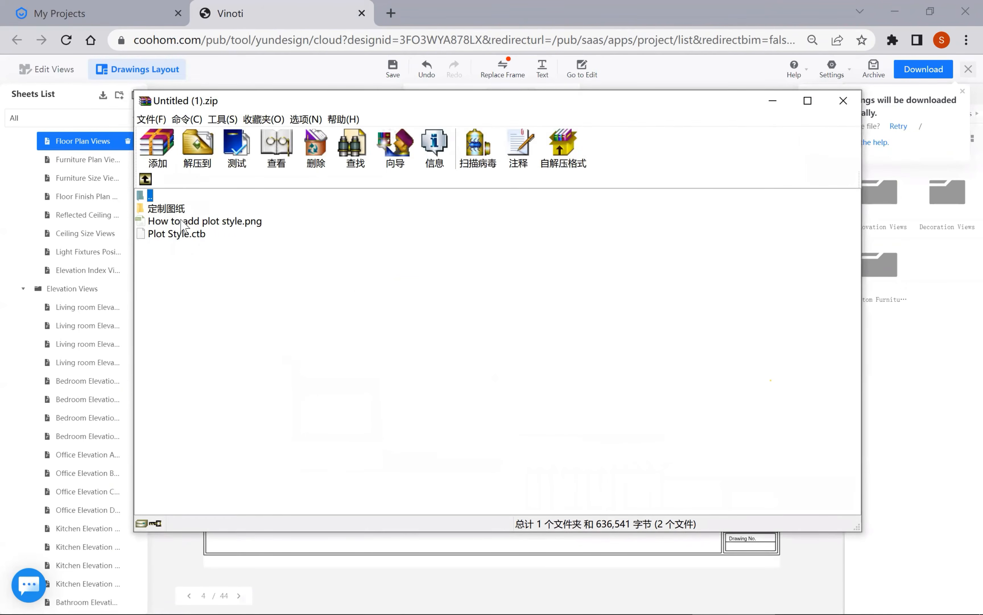
- Review the drawing file name 定制全屋家具.dwg in the 定制图纸 folder of the downloaded Untitled (1).zip, and close the archive
double_click(163, 208)
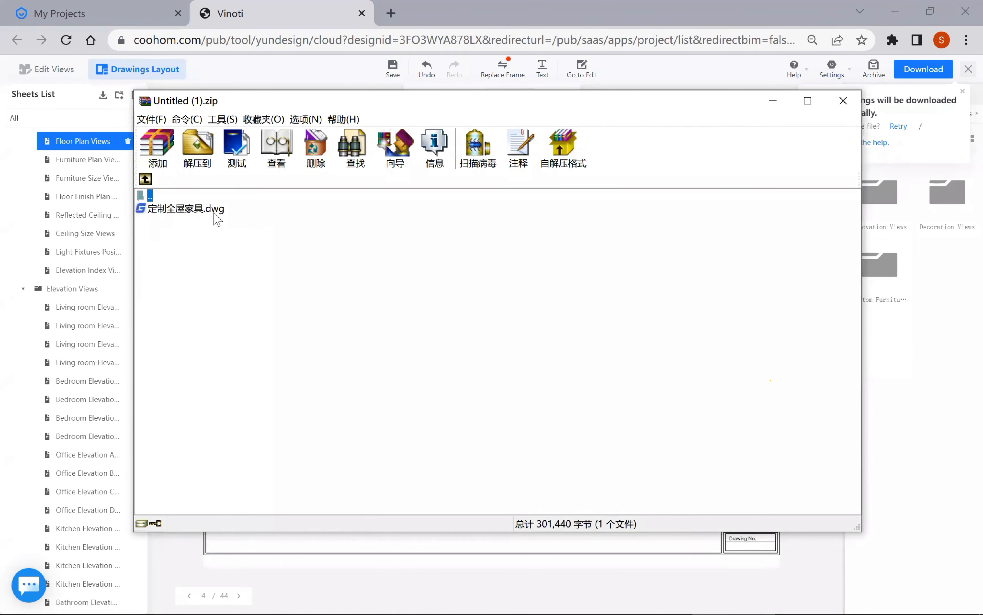
left_click(165, 208)
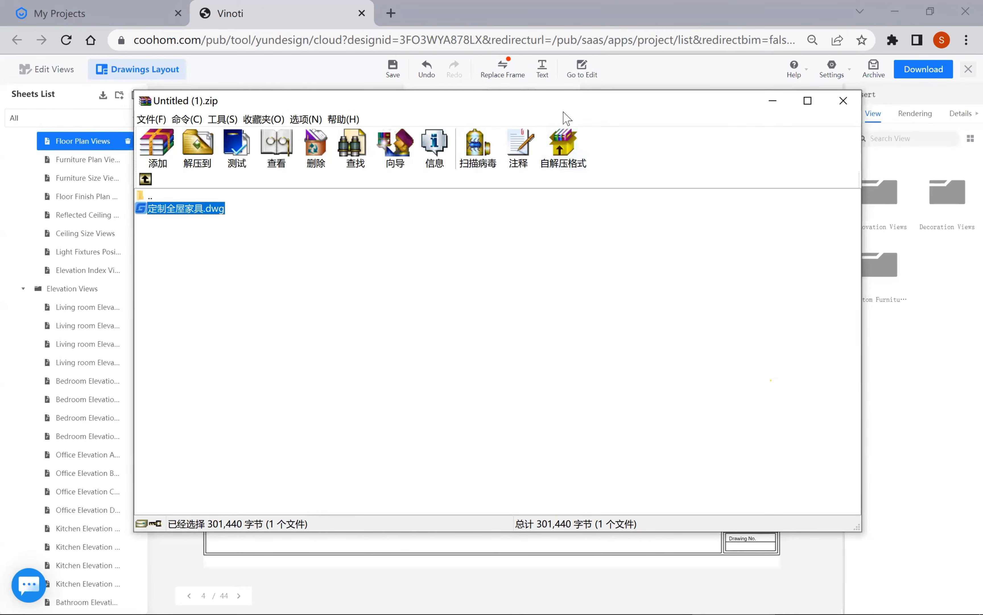
left_click_drag(565, 116, 707, 321)
scroll(81, 181, "up", 3)
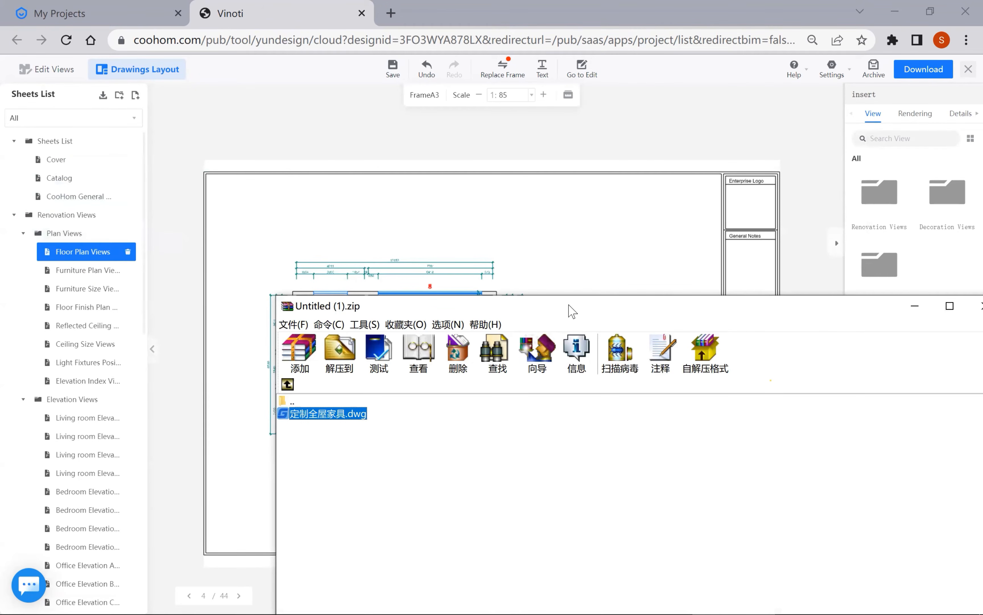
left_click_drag(573, 312, 448, 132)
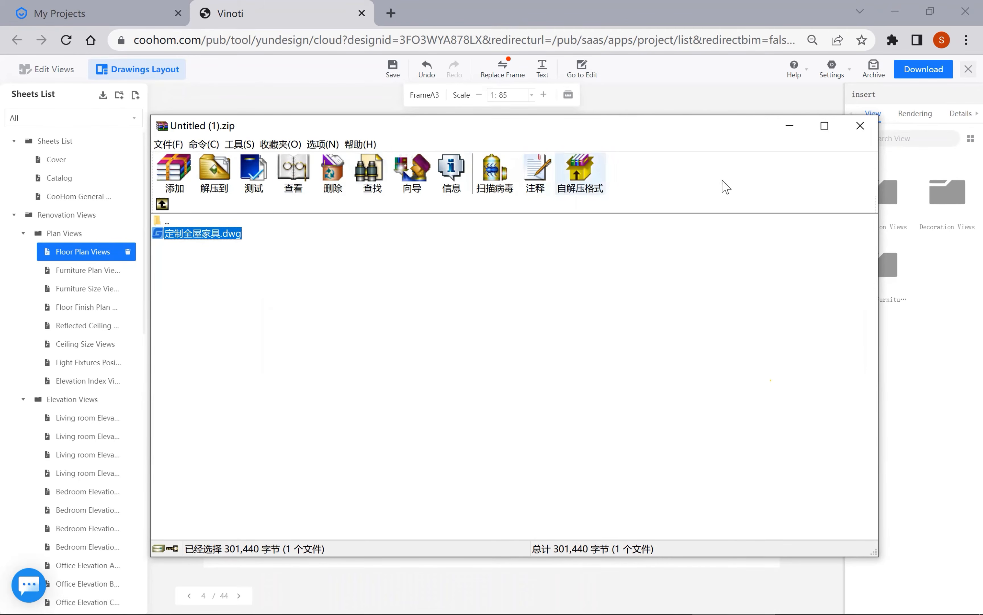
left_click(860, 125)
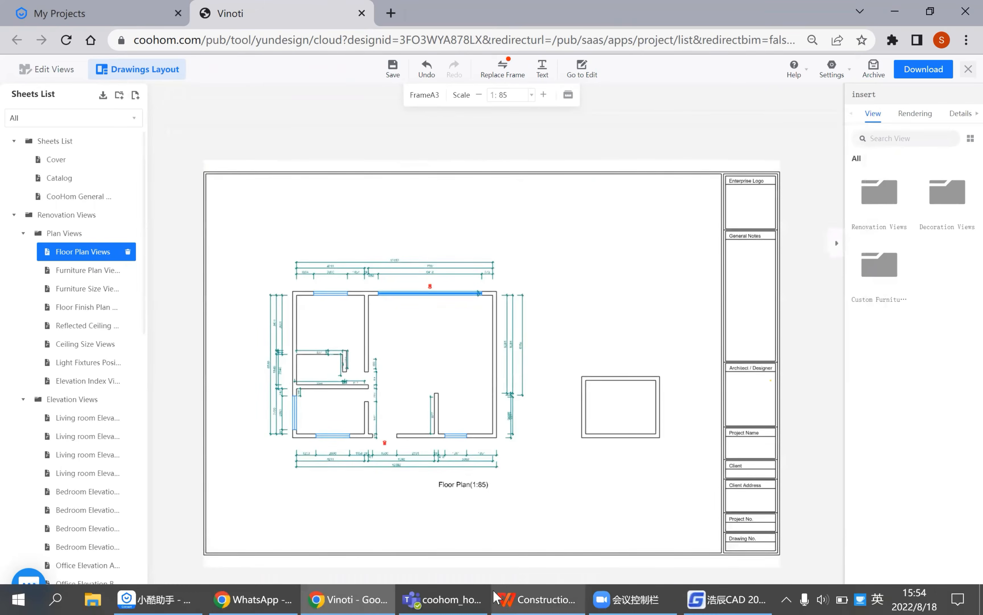
- Switch to Construction Drawing.pptx in WPS and review item 6 about automatically hiding or displaying specified models
mouse_move(508, 599)
left_click(409, 439)
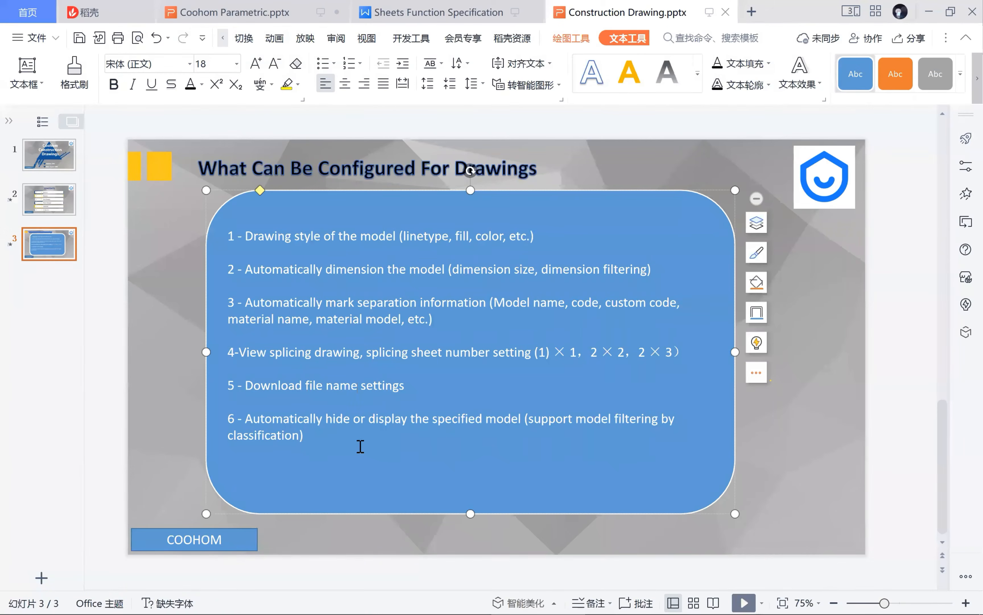
left_click_drag(246, 418, 680, 422)
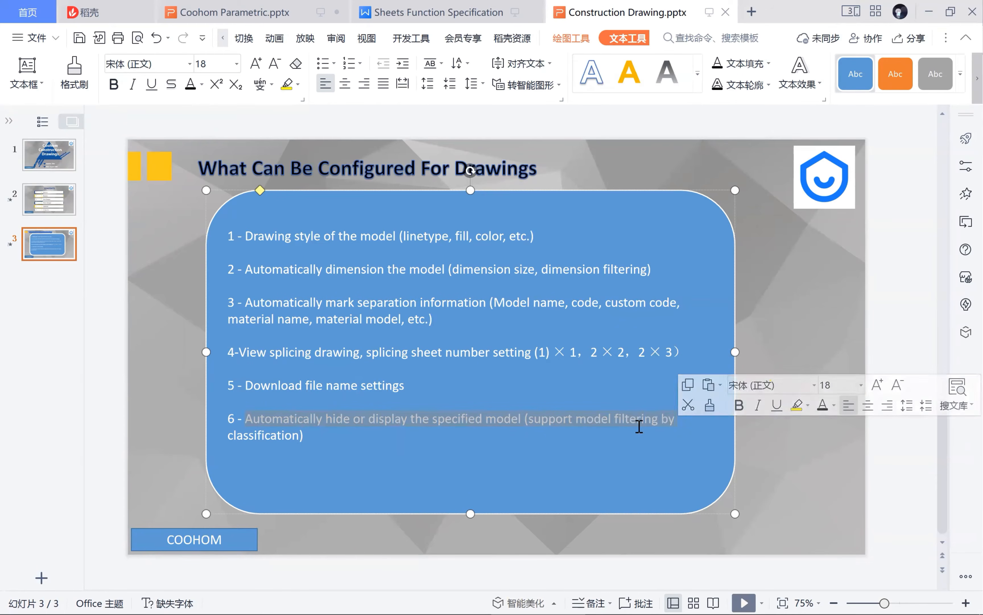
left_click(582, 431)
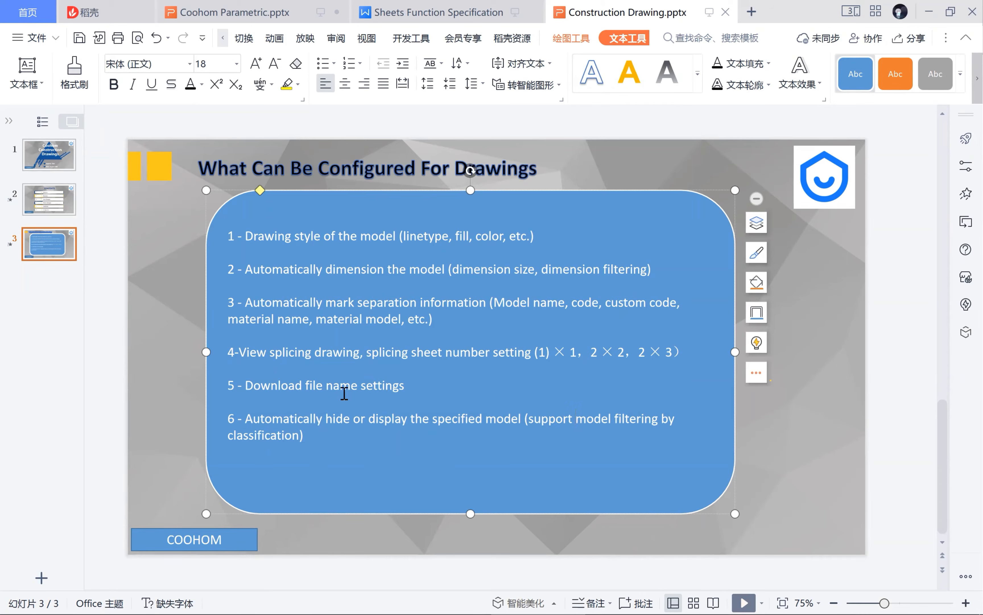
mouse_move(411, 597)
- Return to the Coohom drawings layout, open the Bedroom Elevation A sheet and dismiss the insert view tip
left_click(930, 13)
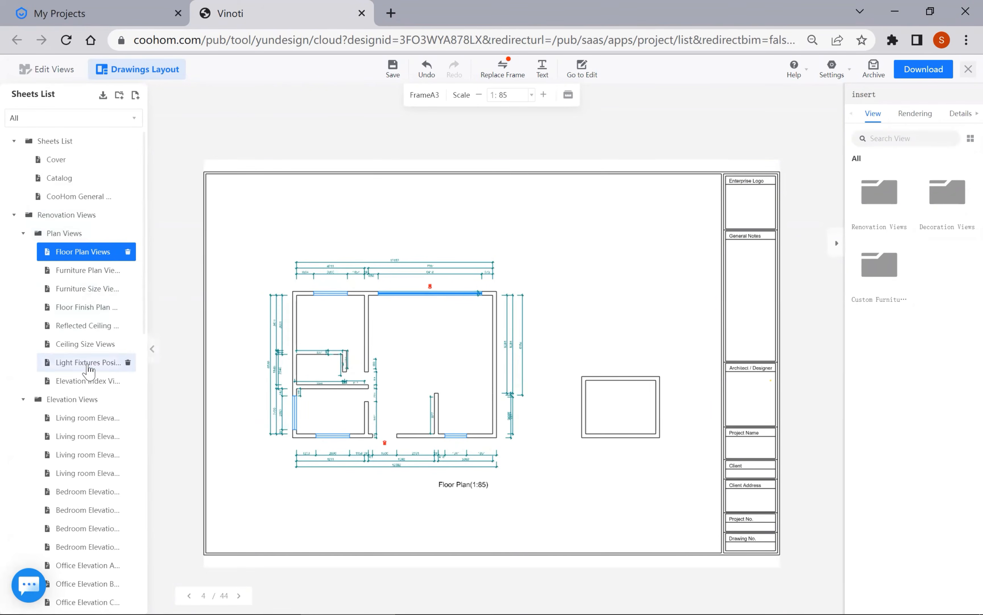
scroll(88, 368, "down", 5)
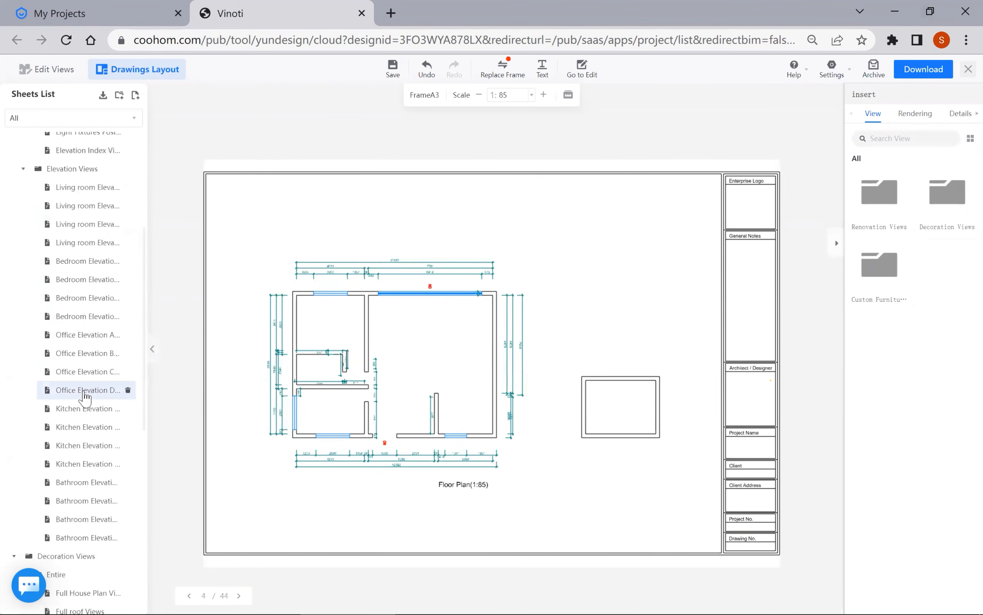
left_click(77, 265)
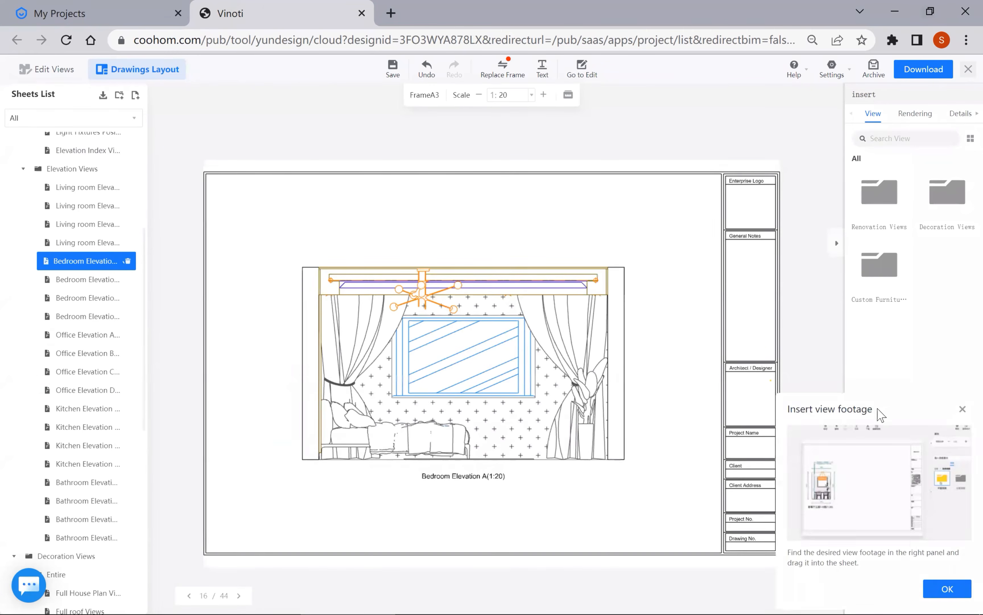
left_click(962, 409)
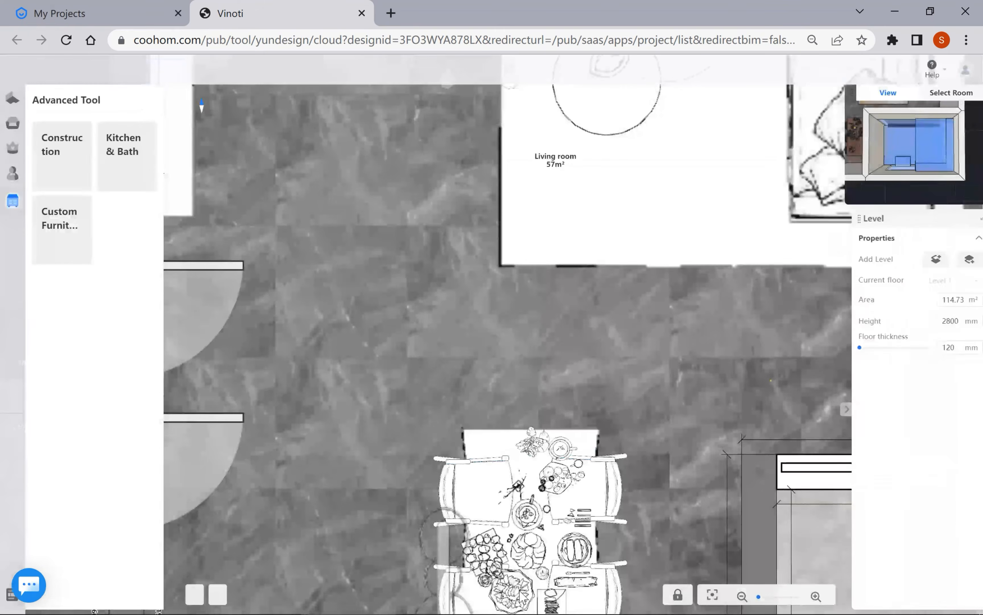
- Switch back to the Construction Drawing.pptx presentation in WPS
mouse_move(528, 589)
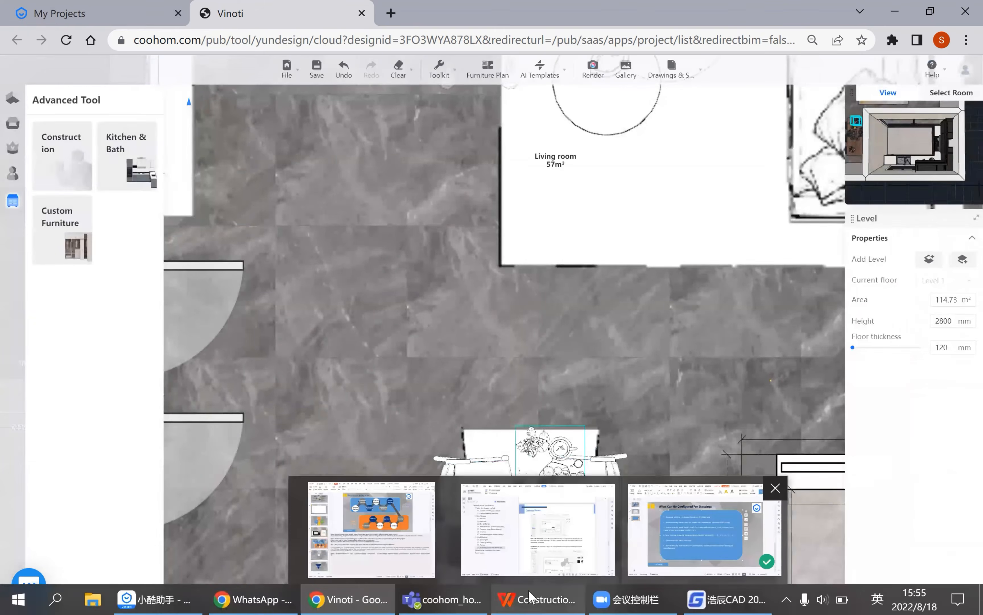
left_click(685, 529)
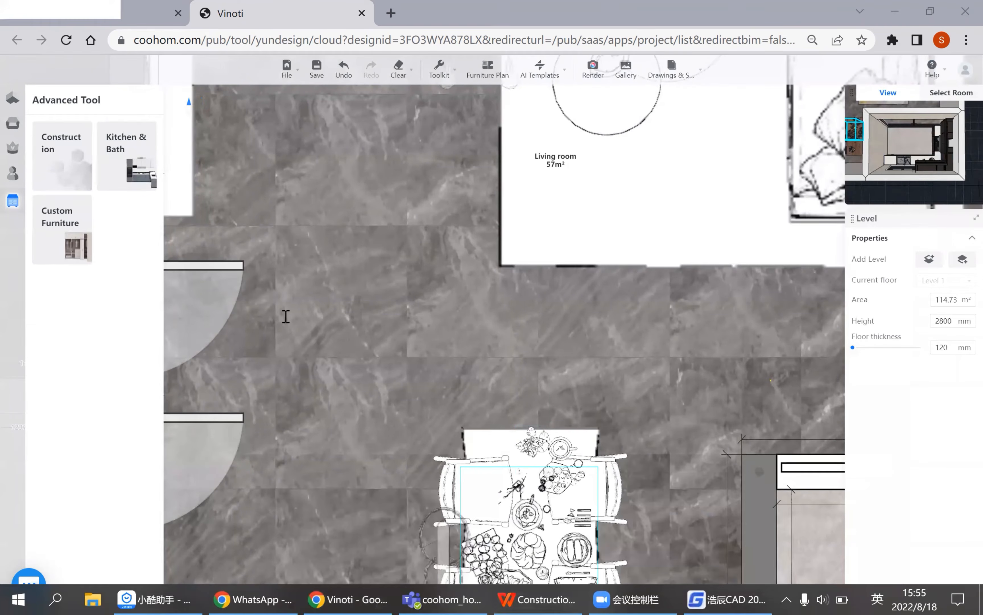
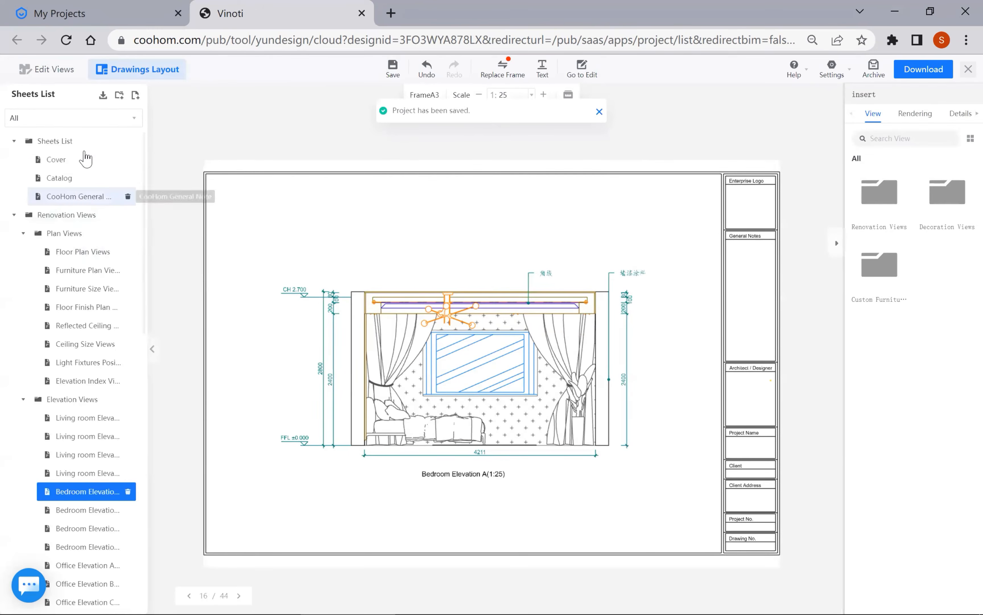
- Review the Cover, Catalog and CooHom General Note sheets in the project's sheet set
left_click(61, 161)
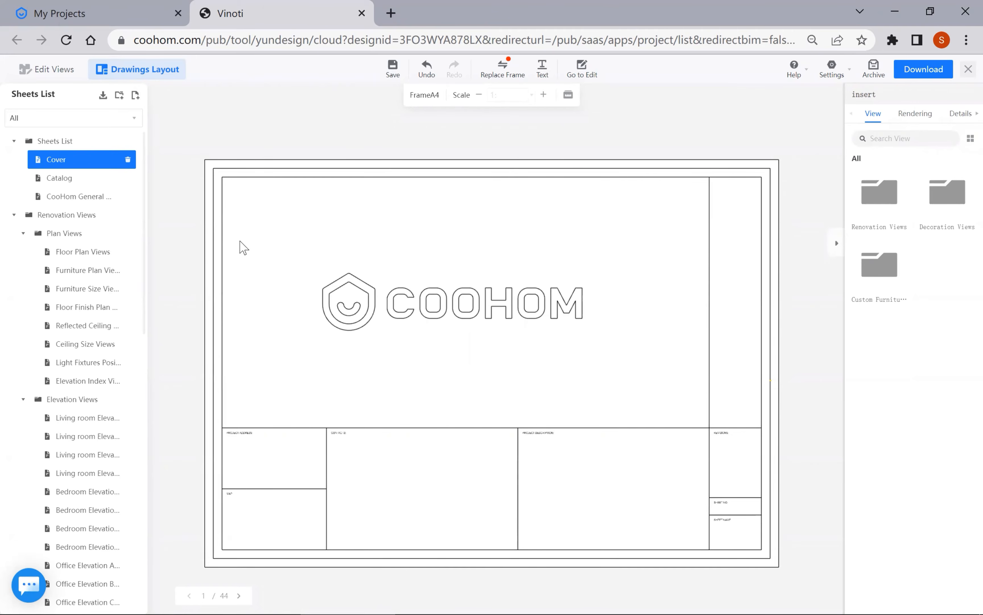
left_click(63, 179)
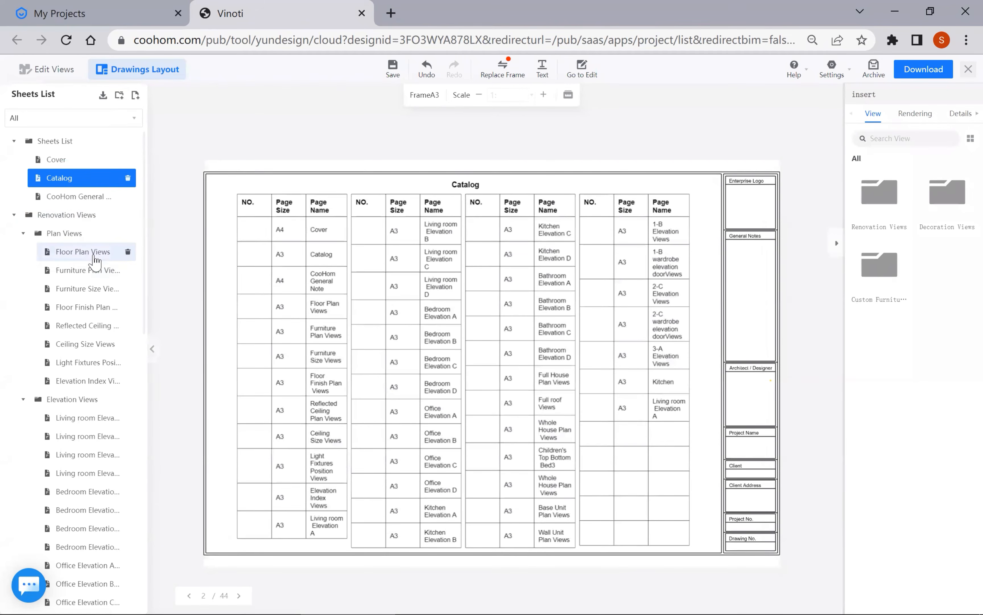
left_click(79, 198)
left_click(68, 178)
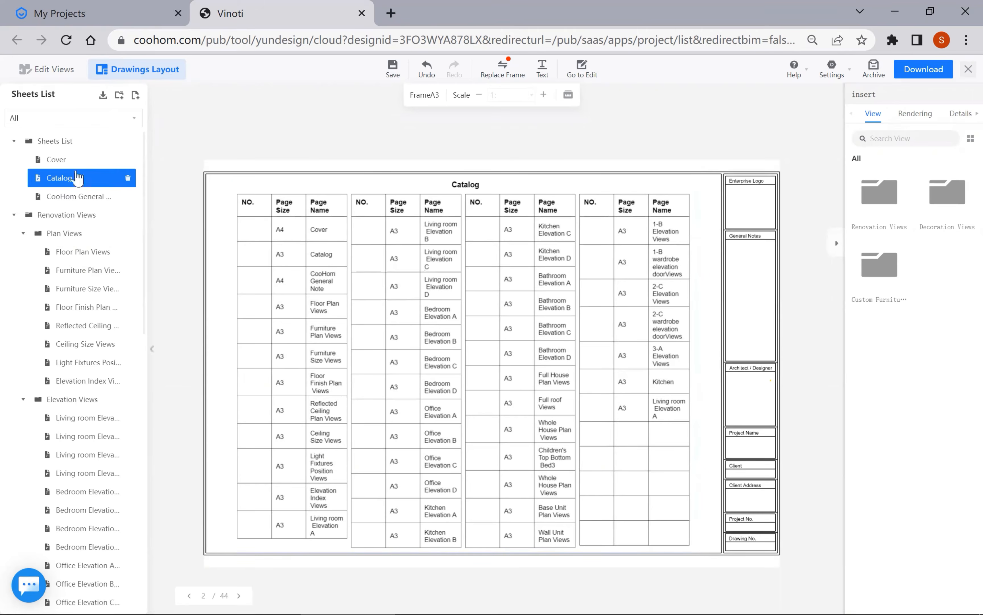
left_click(65, 160)
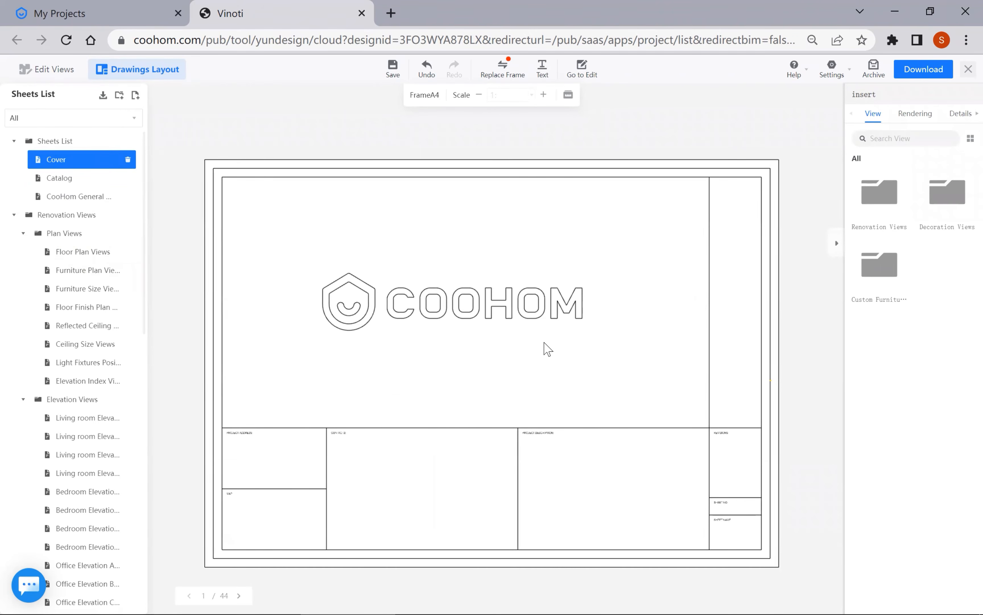
- Open the Catalog sheet and examine the Enterprise Logo field of its title block
left_click(60, 182)
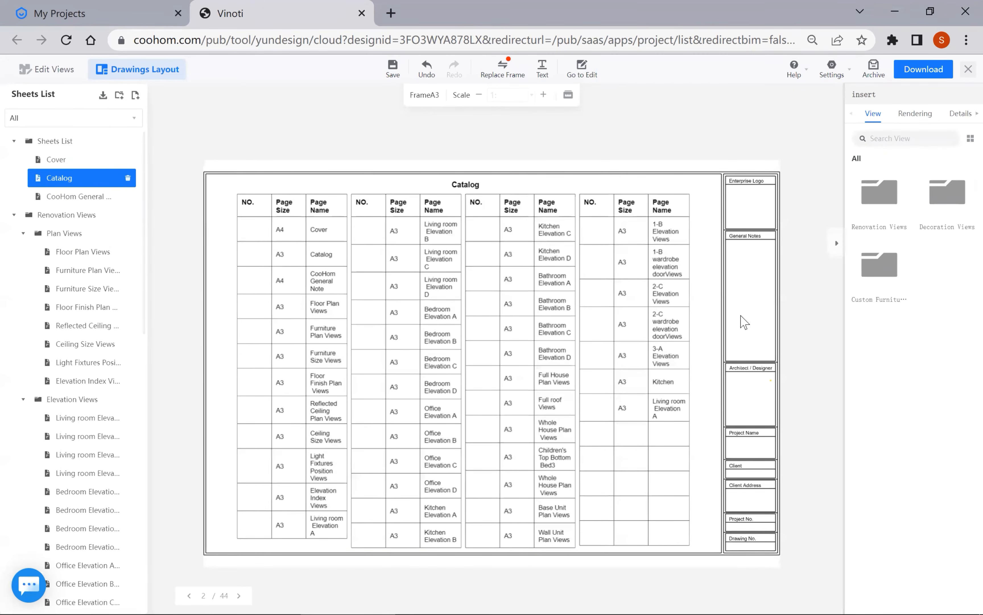
double_click(751, 179)
left_click(766, 211)
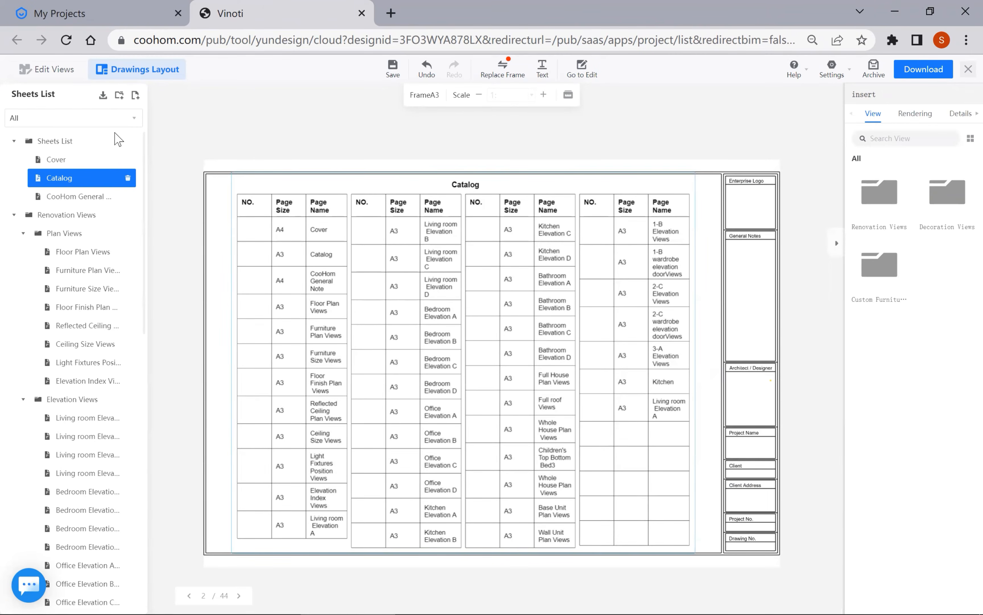
key("alt+a")
left_click_drag(115, 117, 819, 572)
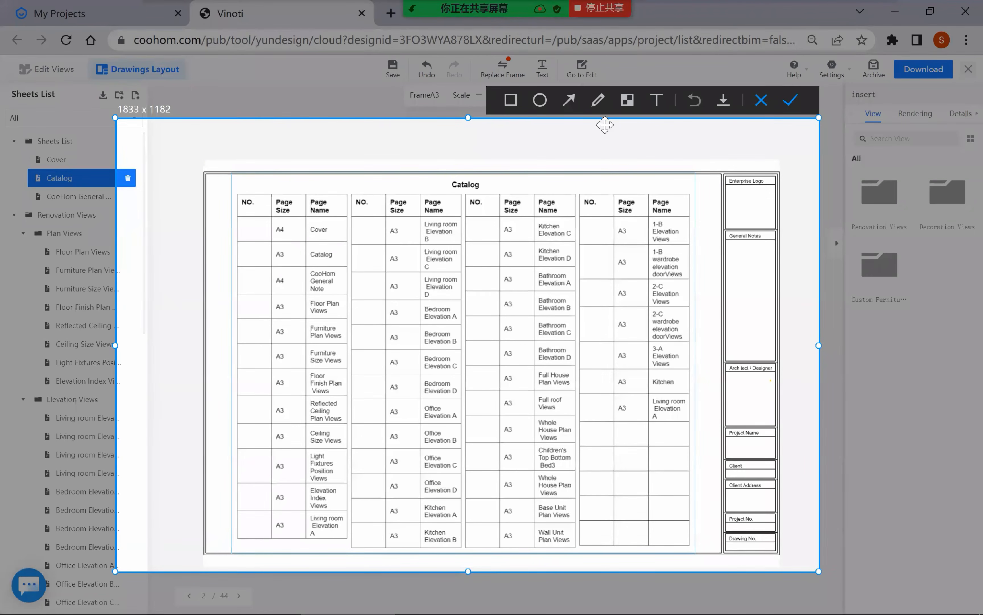
key("Escape")
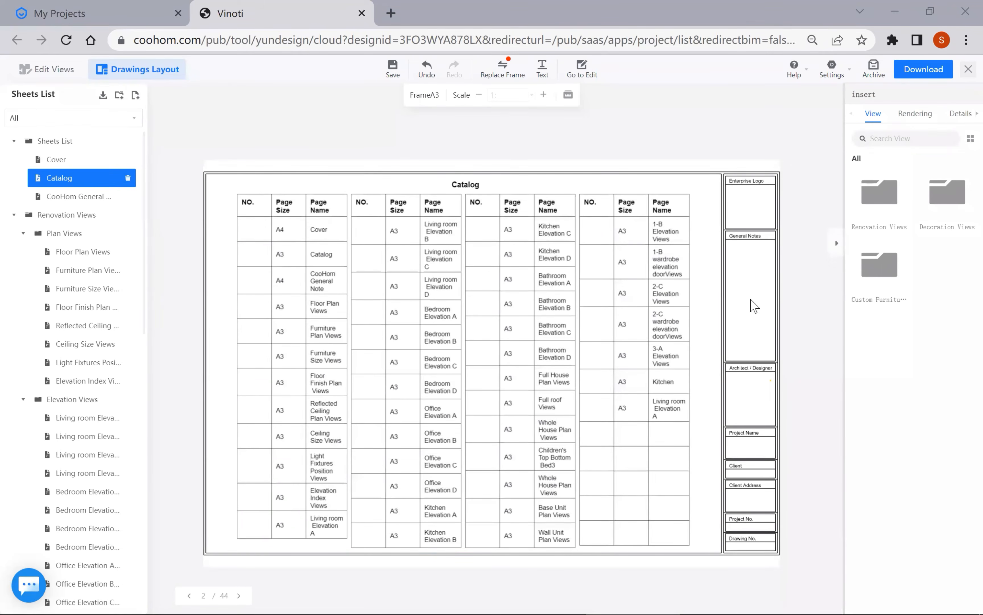
- Open the Client Address label in the Catalog sheet's title block for editing
double_click(748, 487)
left_click(749, 486)
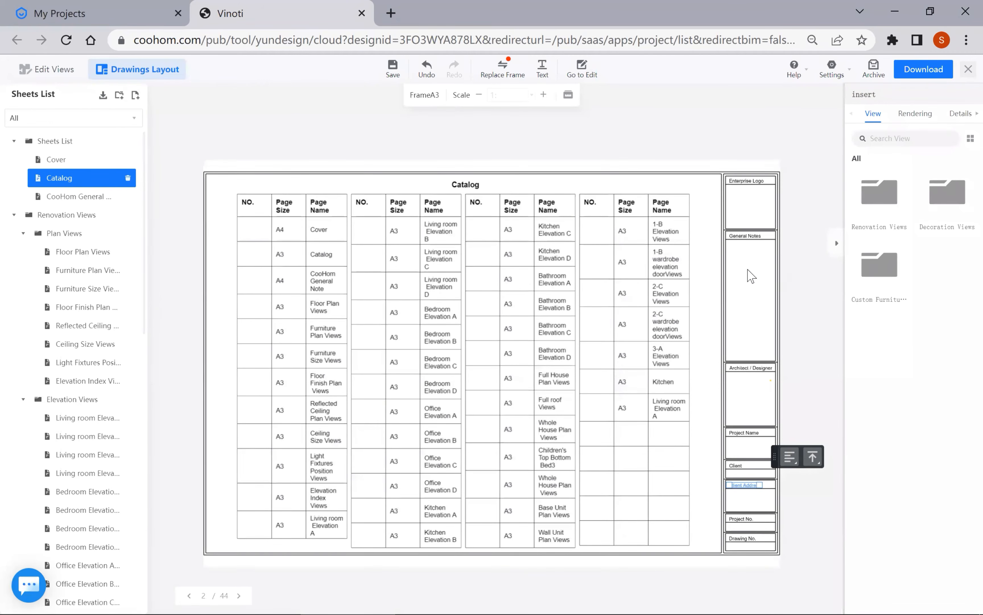
- Delete the Catalog sheet from the sheets list and leave the Cover sheet's name unedited
right_click(50, 181)
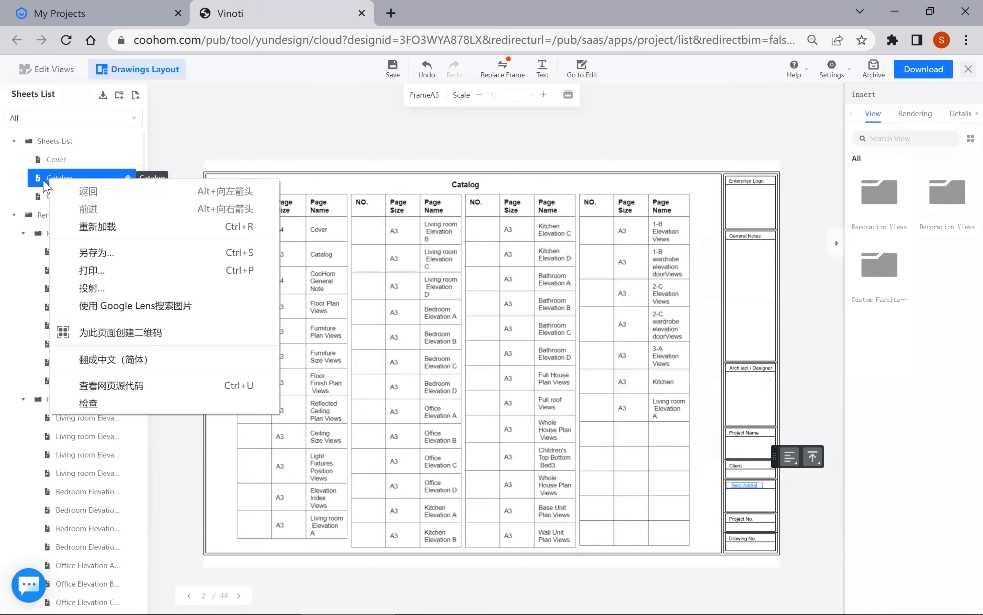
double_click(99, 177)
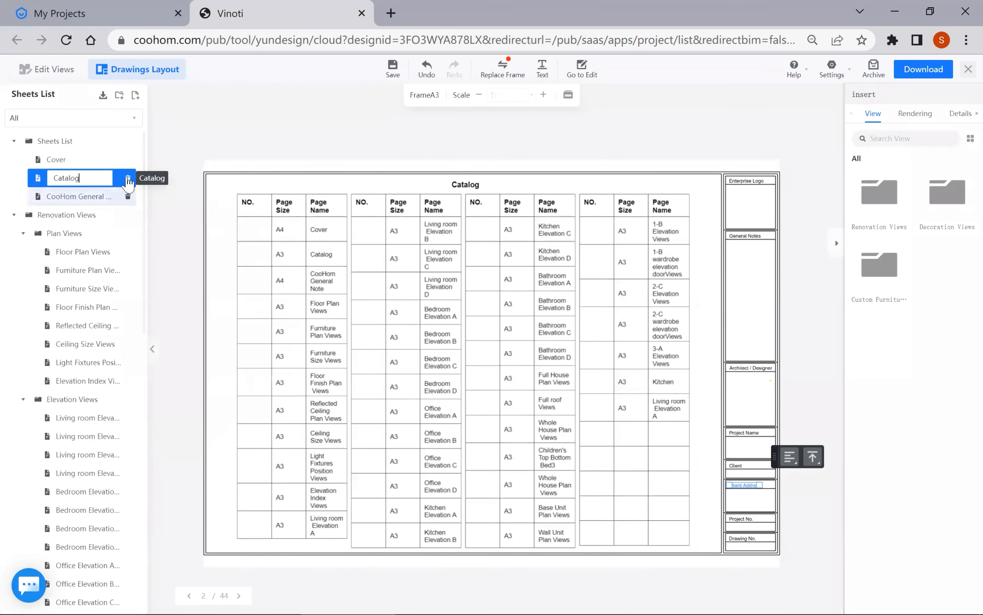
left_click(128, 178)
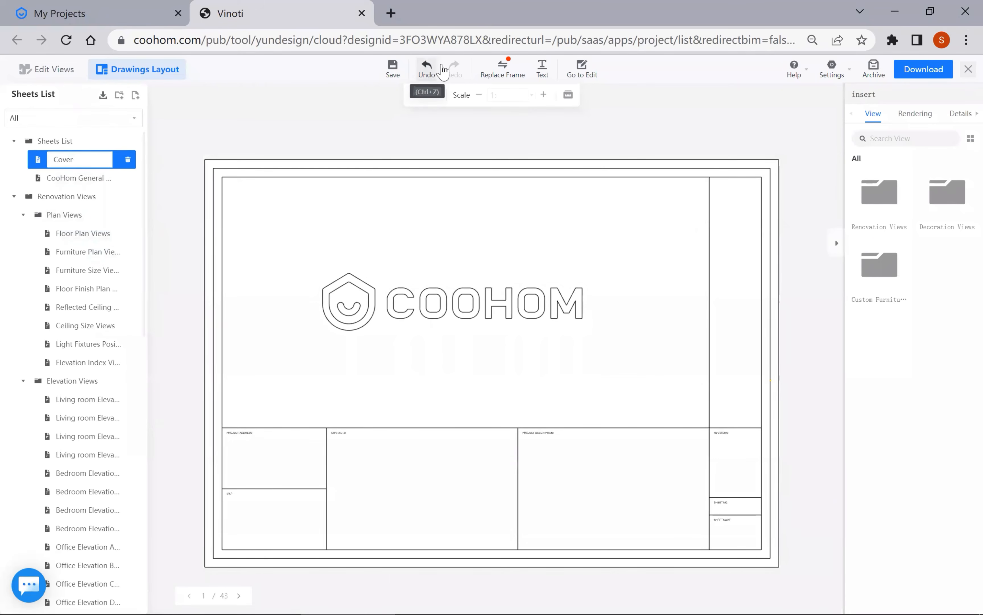
left_click(329, 340)
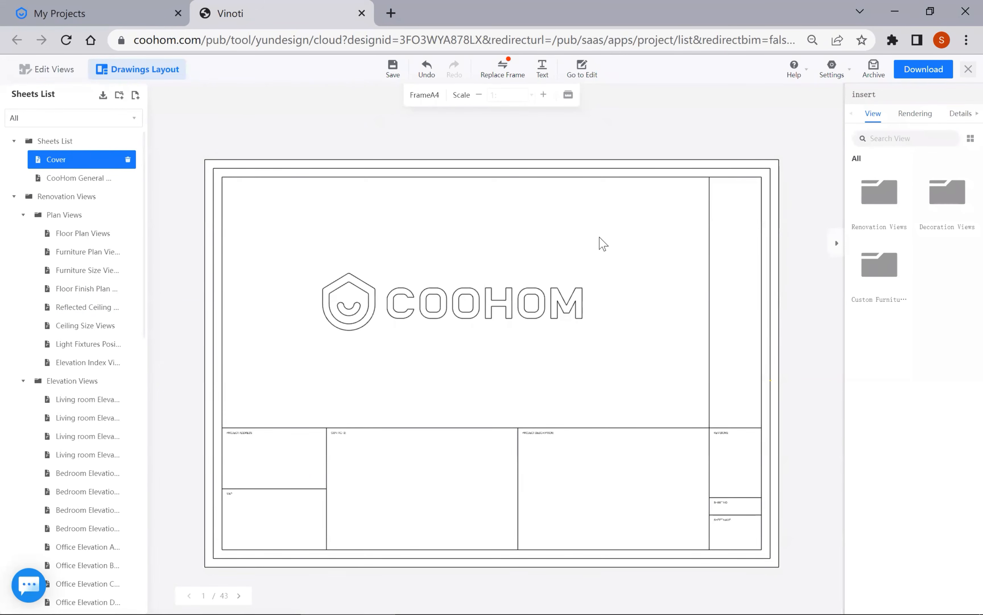
- Review the folder structure of the sheets list by collapsing and re-expanding the Elevation Views and Decoration Views folders
left_click(21, 382)
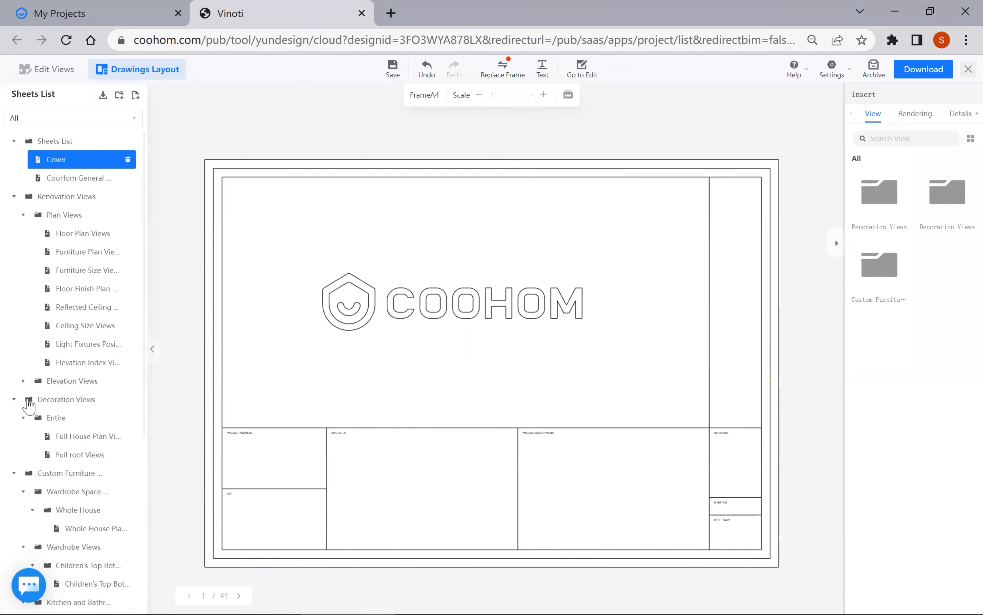
left_click(13, 400)
left_click(14, 399)
key("ctrl+shift+a")
left_click_drag(0, 127, 149, 396)
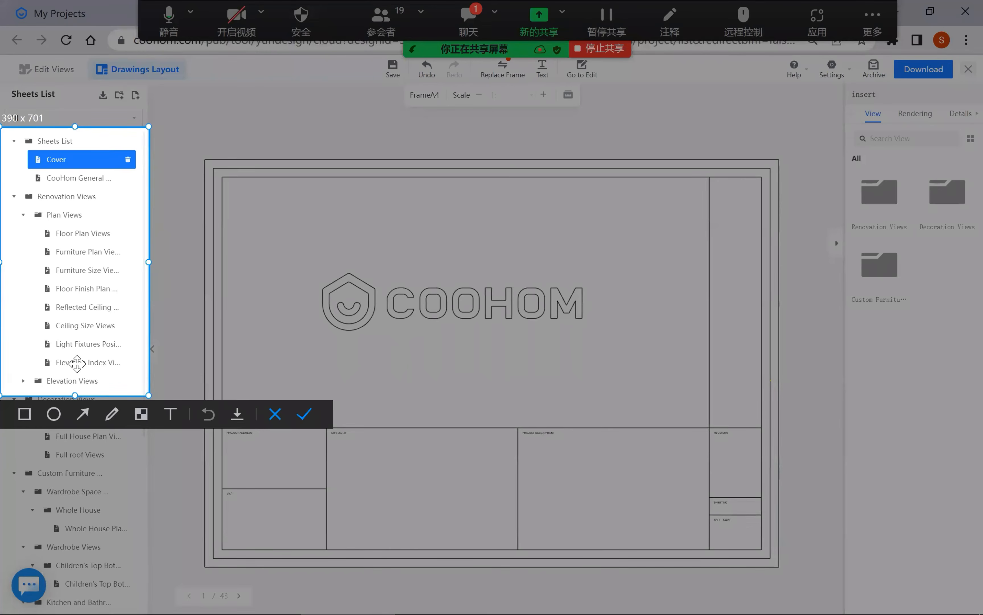
key("Escape")
left_click(21, 382)
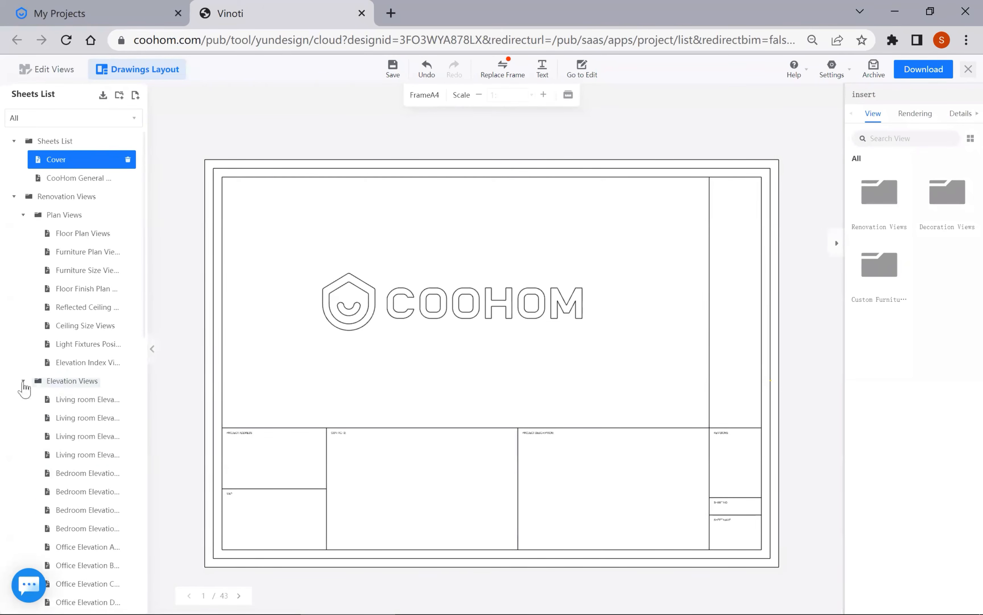
- Check the Elevation Views folder's place in the sheets list by toggling it, leaving it and the Decoration Views folder collapsed
left_click(22, 381)
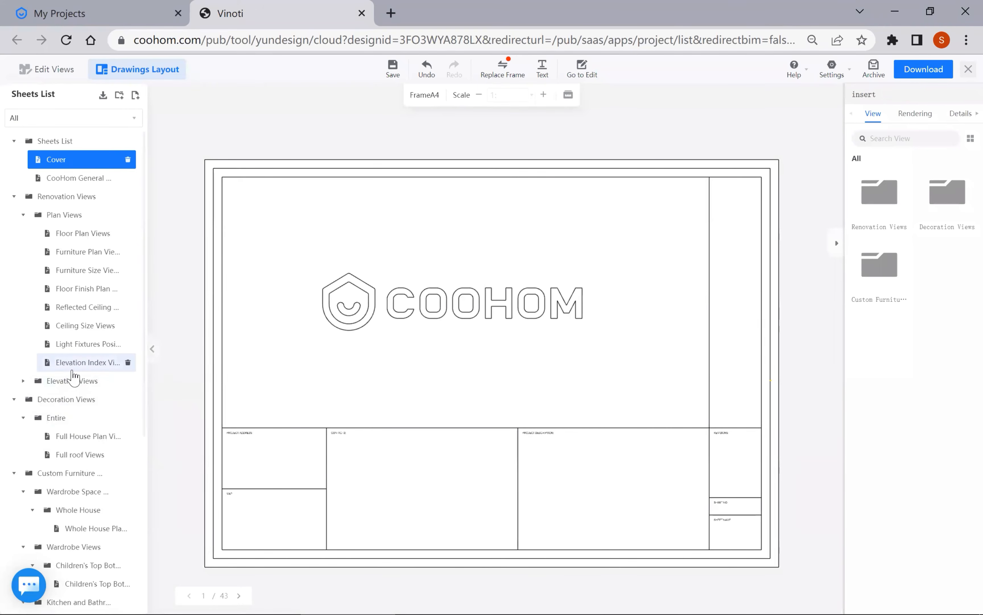
left_click(23, 381)
left_click(24, 382)
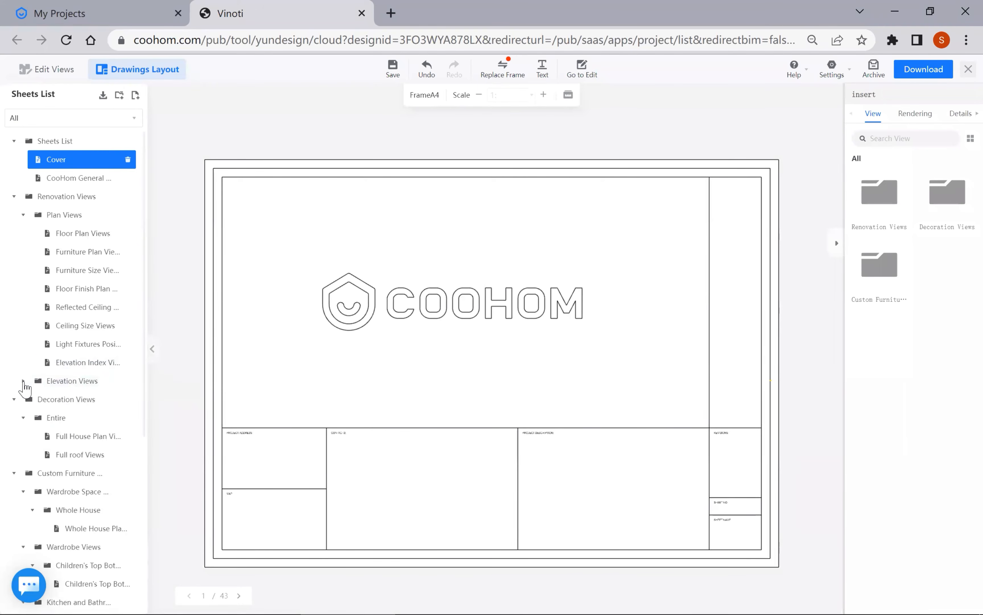
left_click(23, 381)
left_click(23, 381)
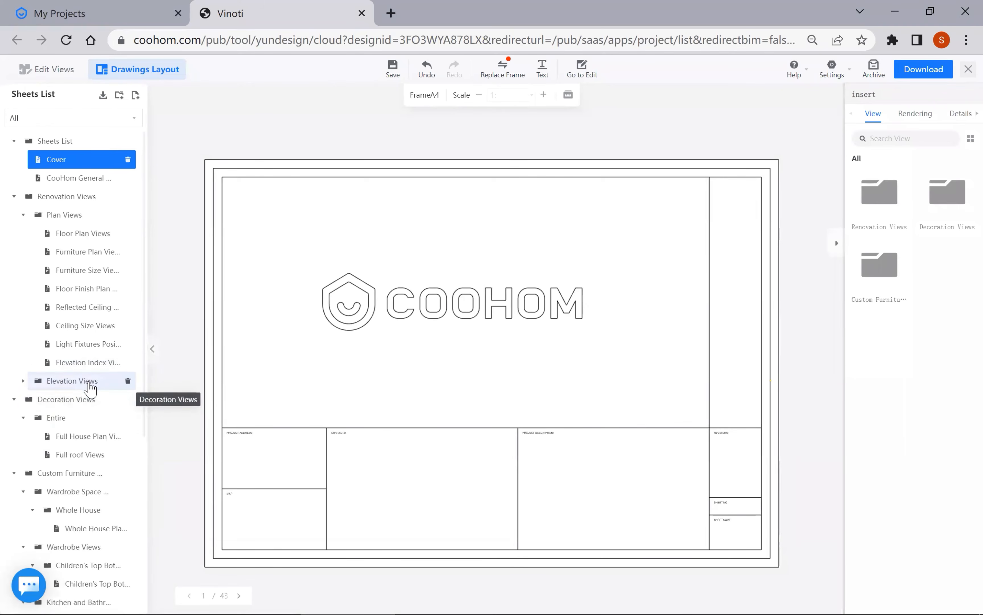
left_click(14, 399)
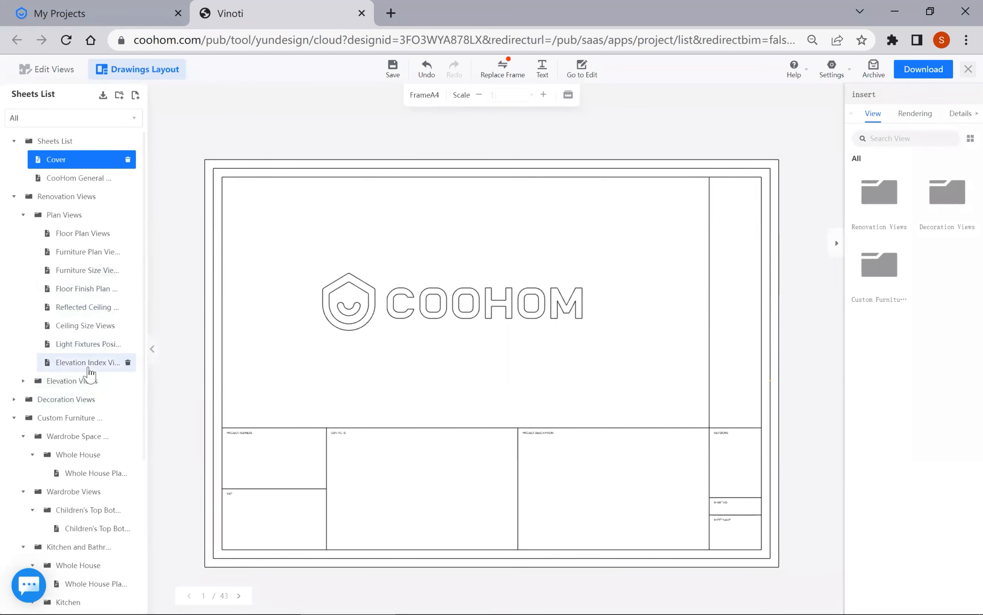
- Select and expand the Elevation Views folder and look through the sheets it contains
left_click(23, 381)
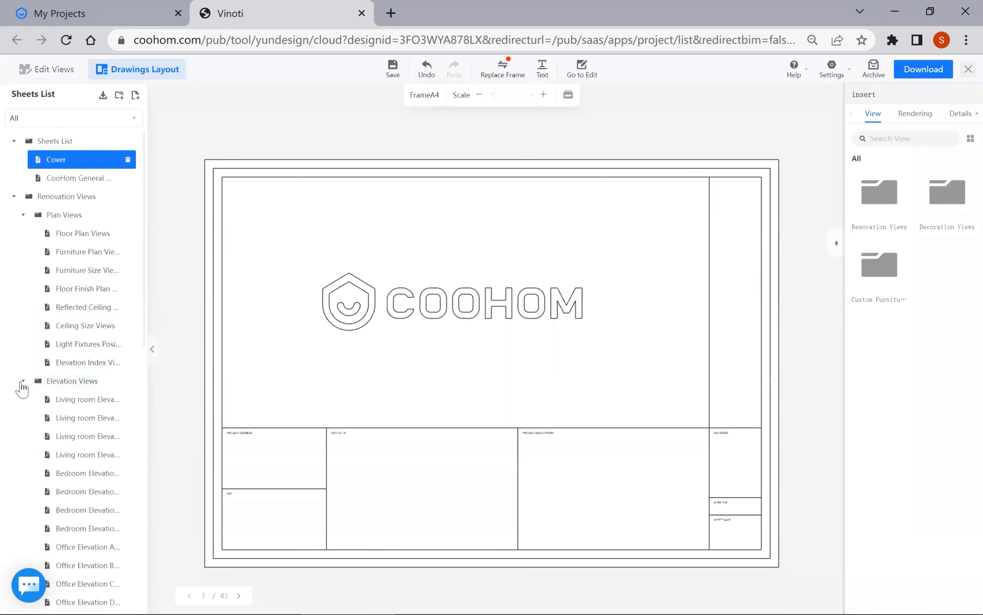
left_click(22, 381)
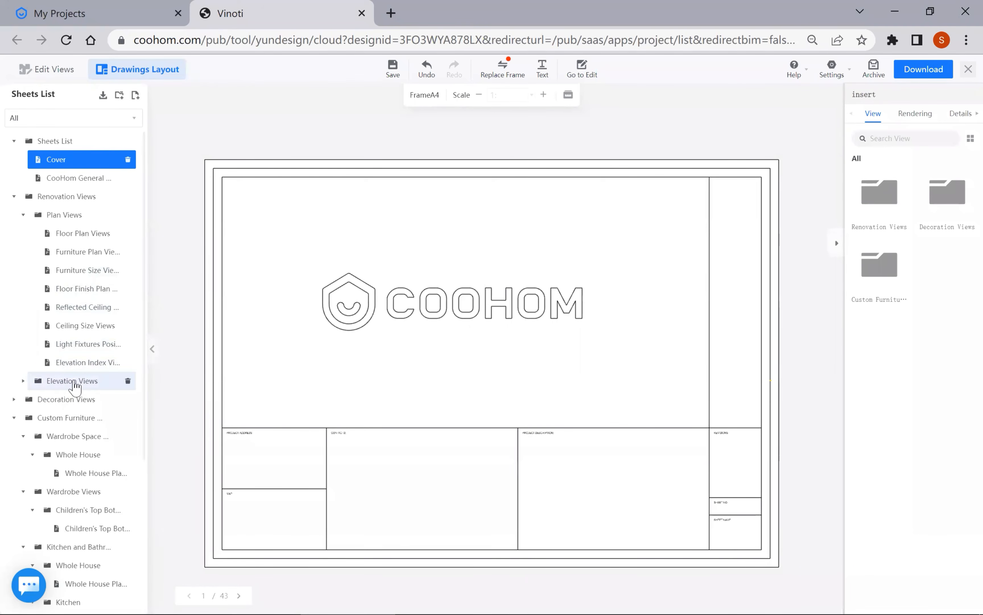
left_click(23, 384)
left_click(23, 382)
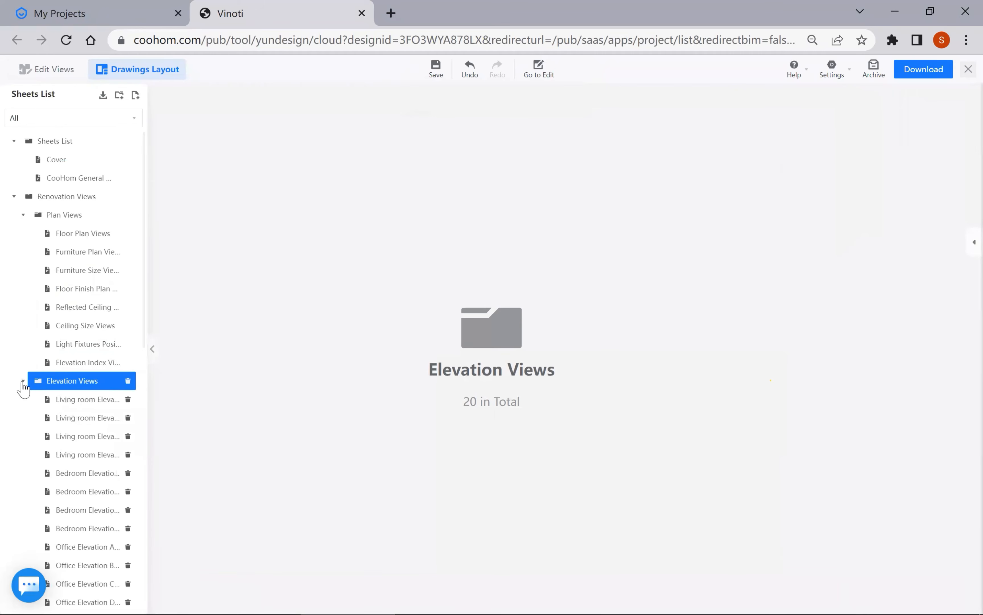
scroll(74, 447, "down", 7)
scroll(76, 388, "up", 6)
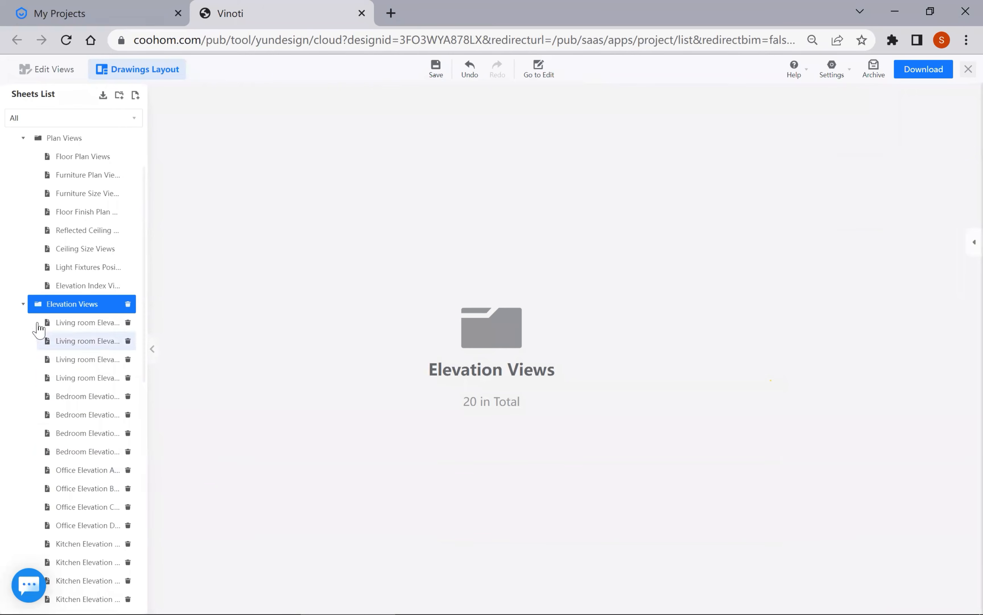
- Review how the elevation sheets are grouped by room, from living room to bathroom, and leave the Elevation Views folder expanded
left_click(23, 304)
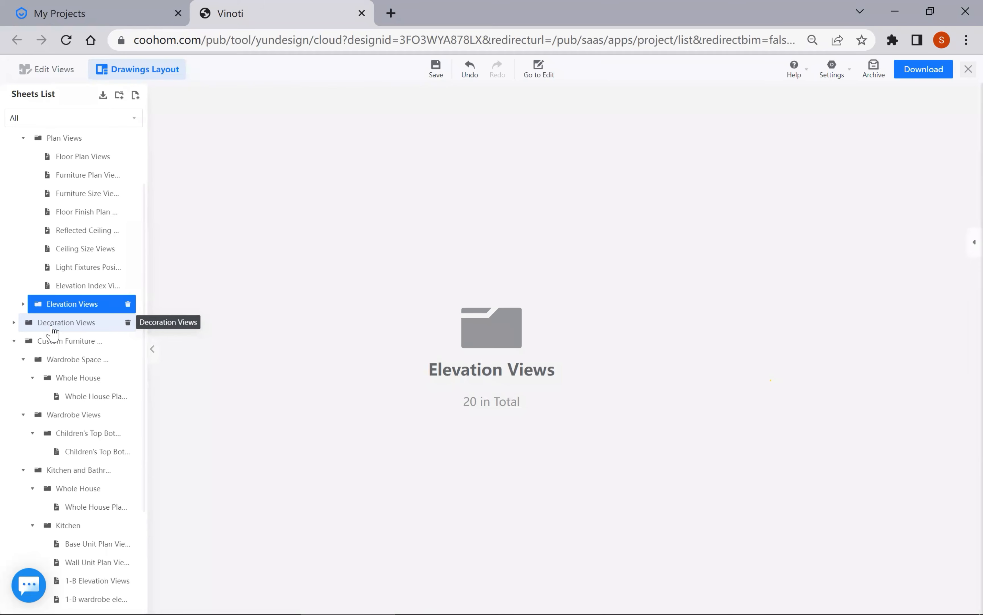
left_click(22, 305)
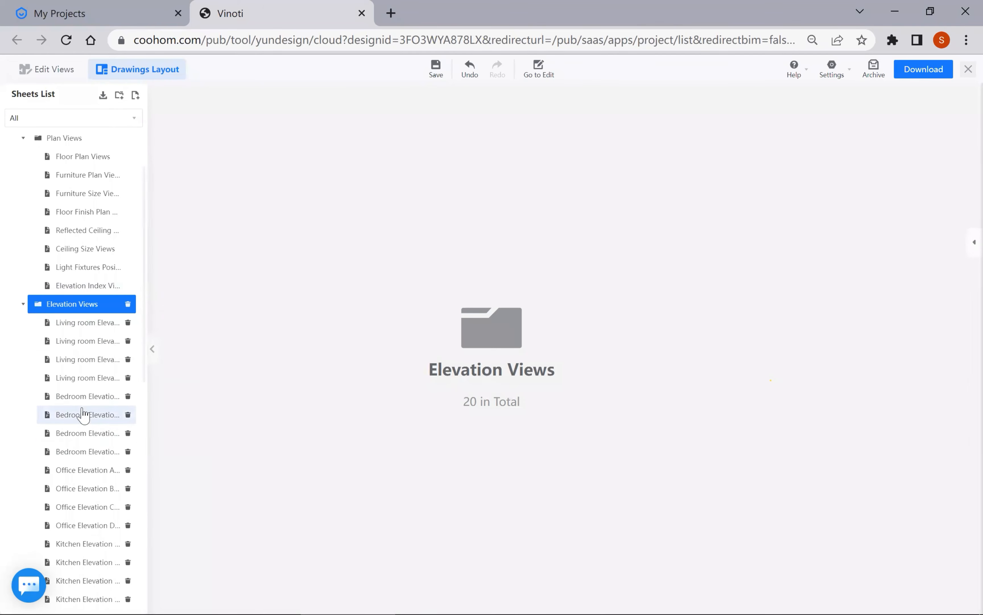
scroll(76, 386, "down", 4)
scroll(77, 384, "up", 4)
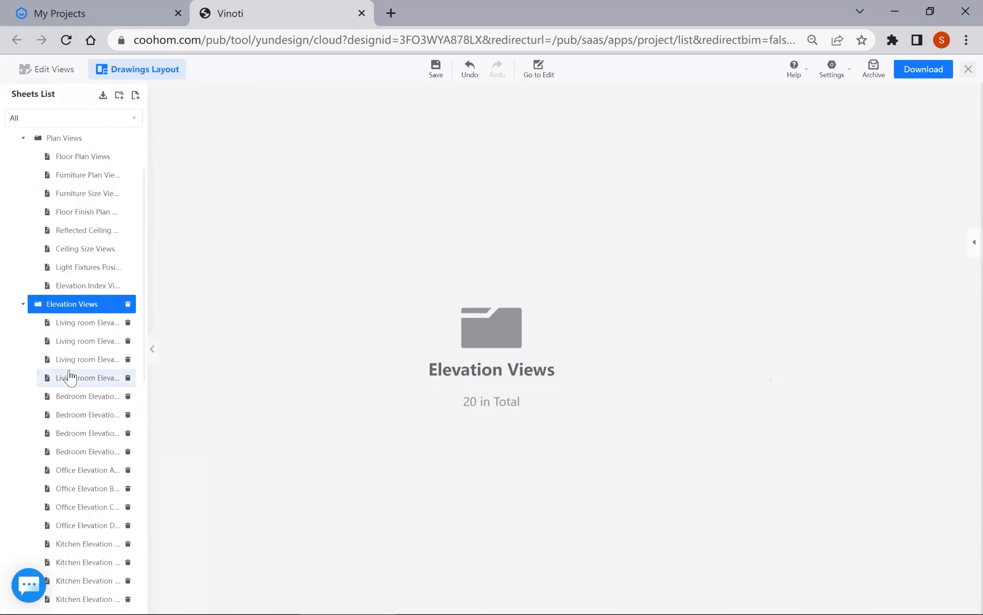
scroll(82, 378, "down", 3)
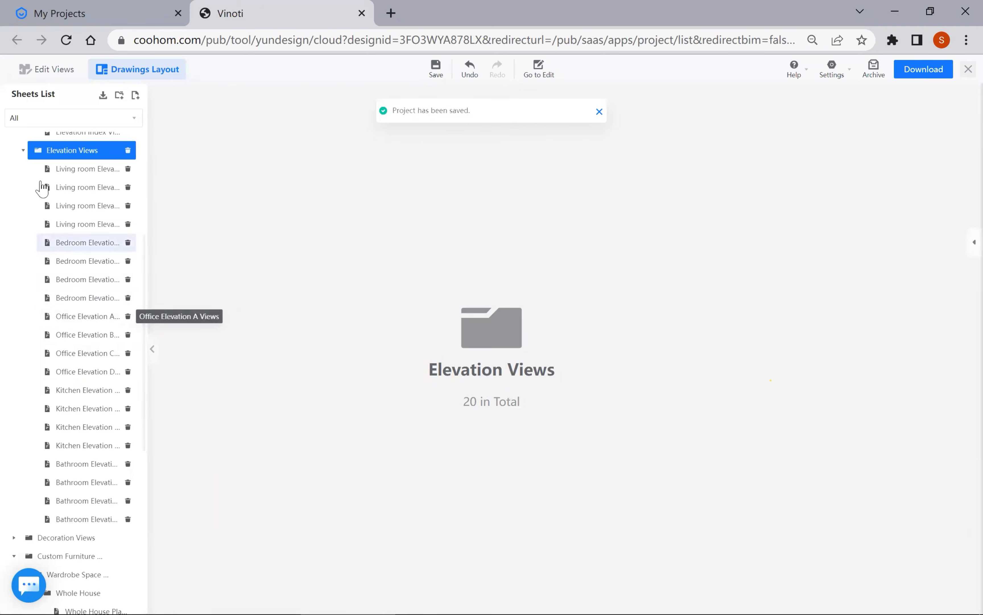
left_click(23, 151)
scroll(73, 285, "up", 5)
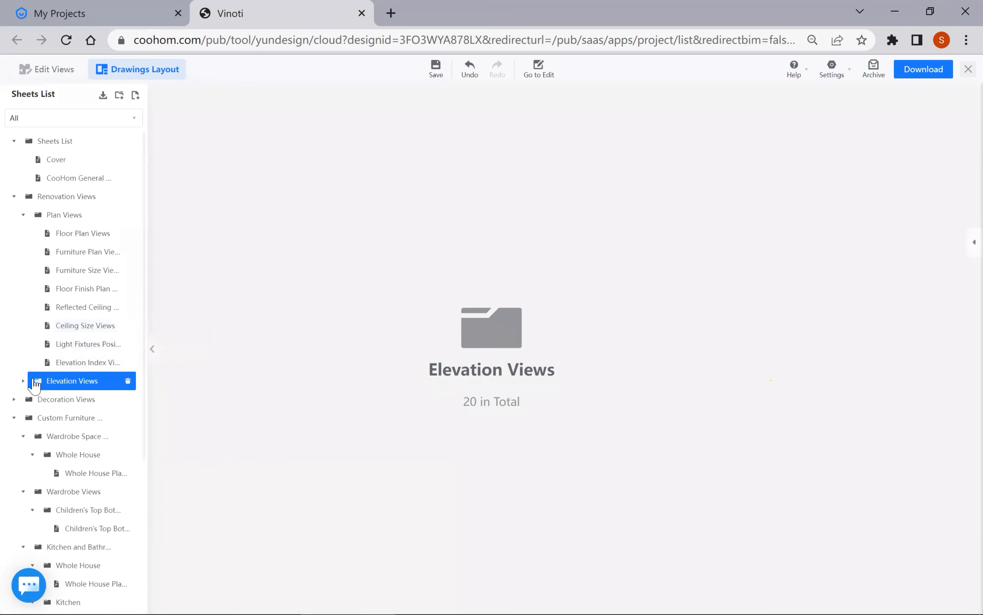
left_click(23, 381)
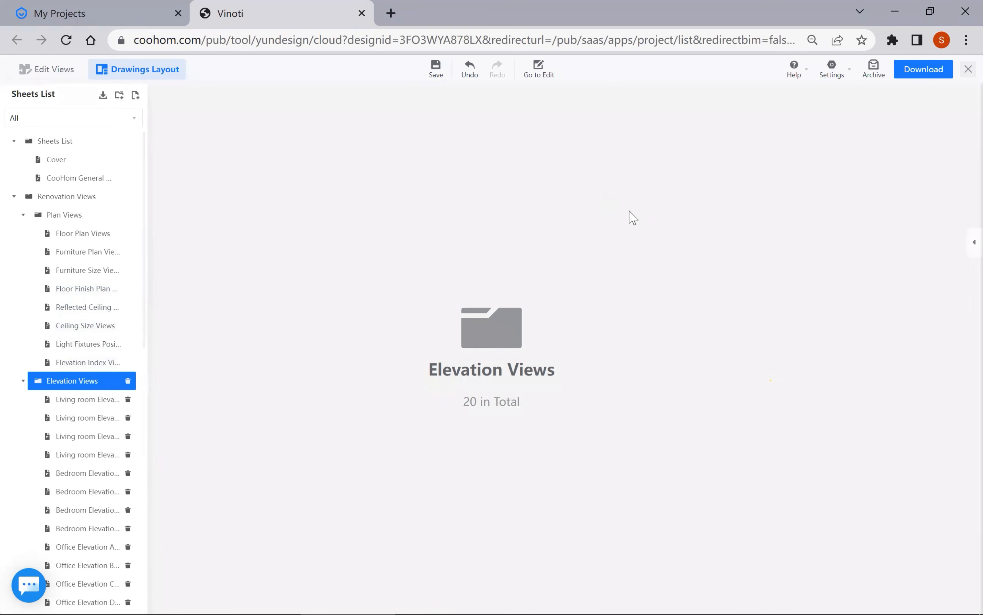
- Collapse the Plan Views folder and open the Living room Elevation A sheet to examine its drawing
left_click(23, 216)
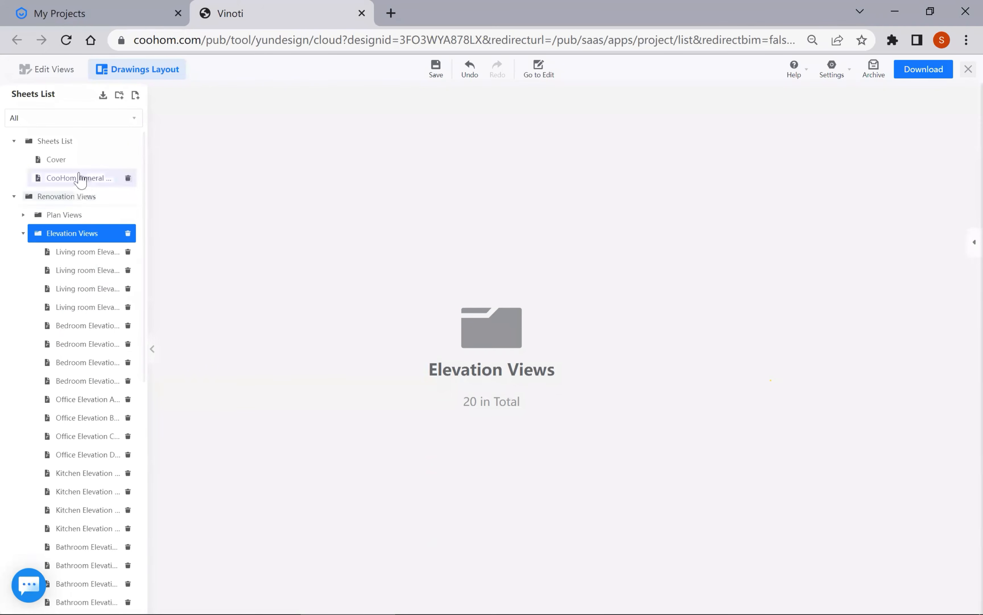
left_click(86, 265)
left_click(83, 252)
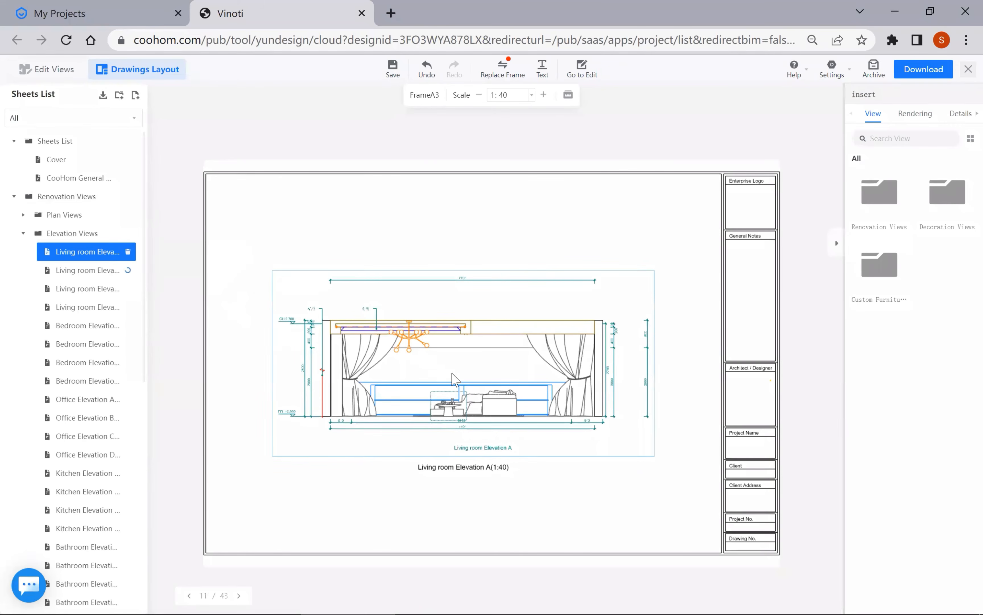
scroll(457, 409, "up", 2)
scroll(458, 409, "down", 3)
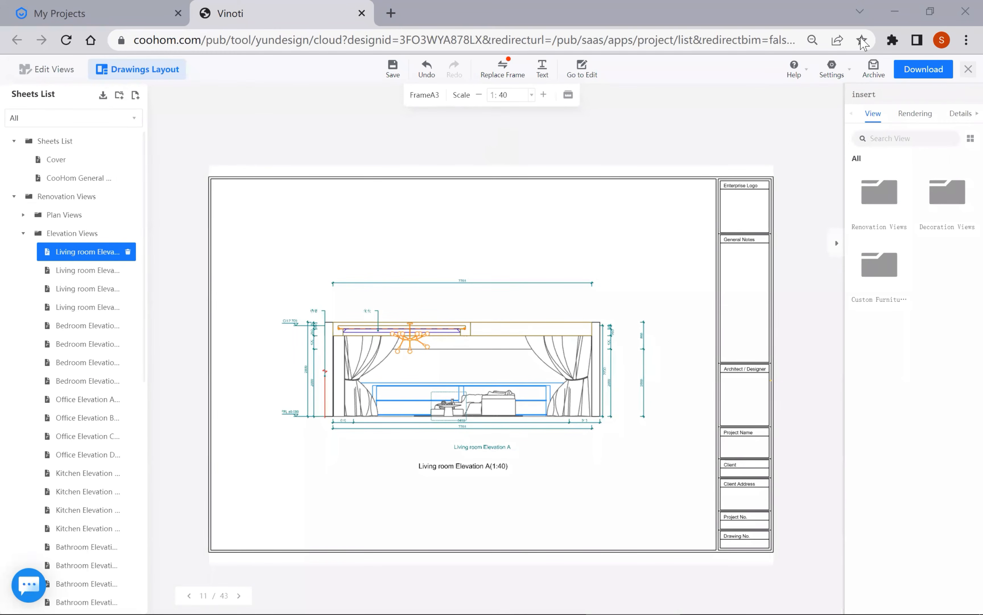
- Save Construction Drawing.jpg to the desktop and view the image at full window size, minimizing the viewer when done
left_click(894, 12)
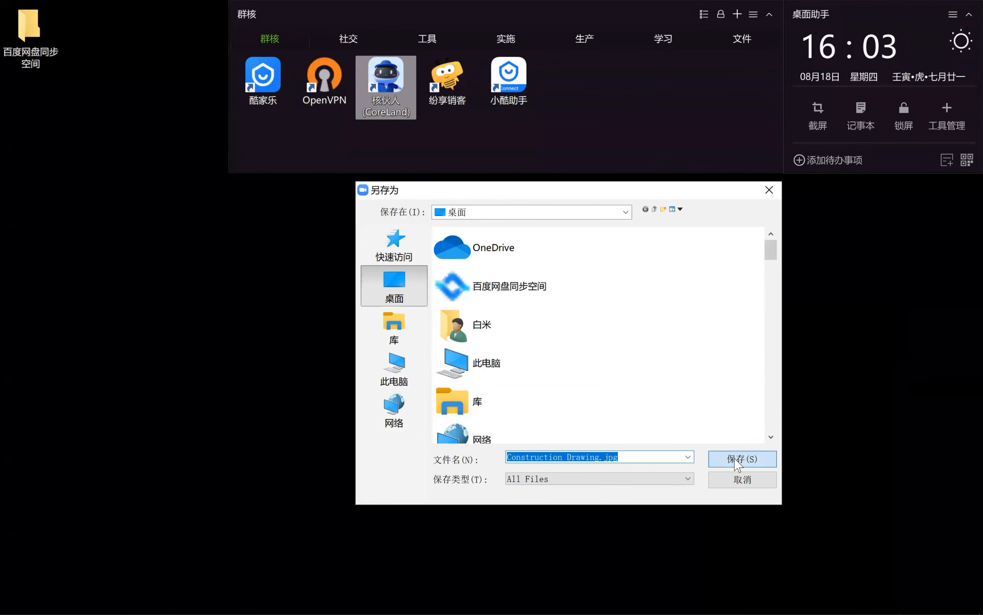
left_click(737, 459)
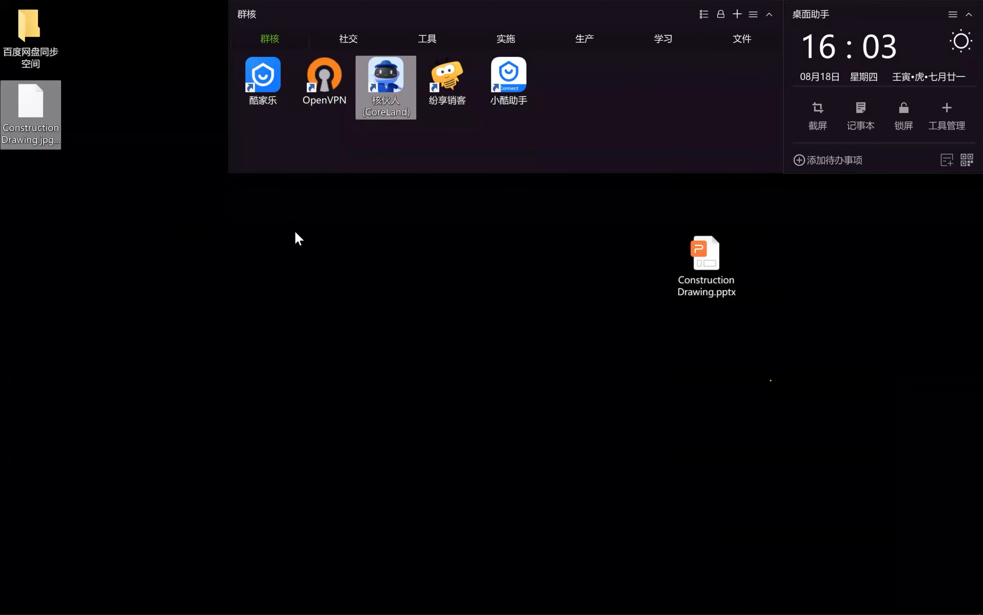
double_click(38, 108)
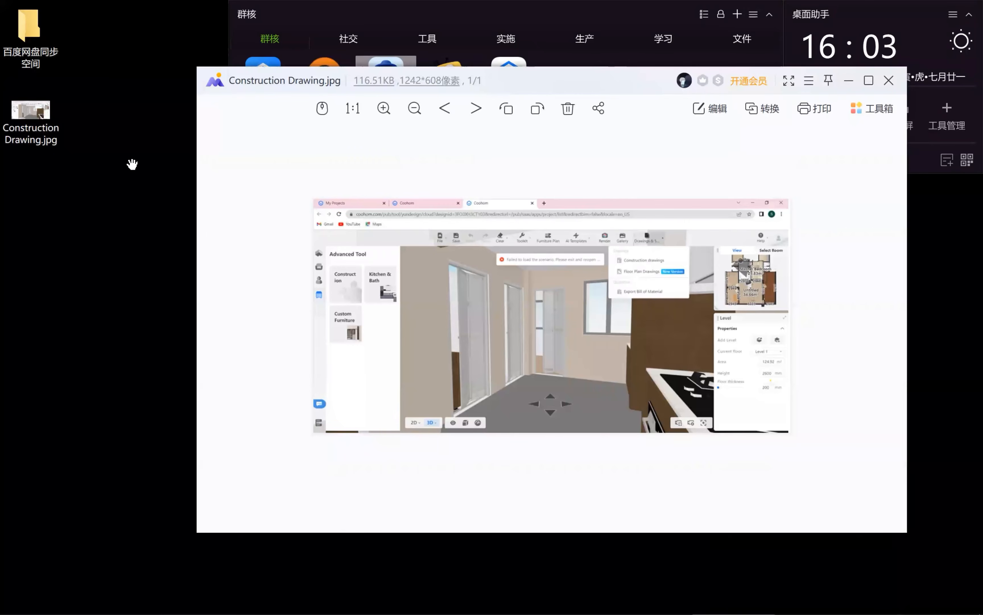
left_click(869, 81)
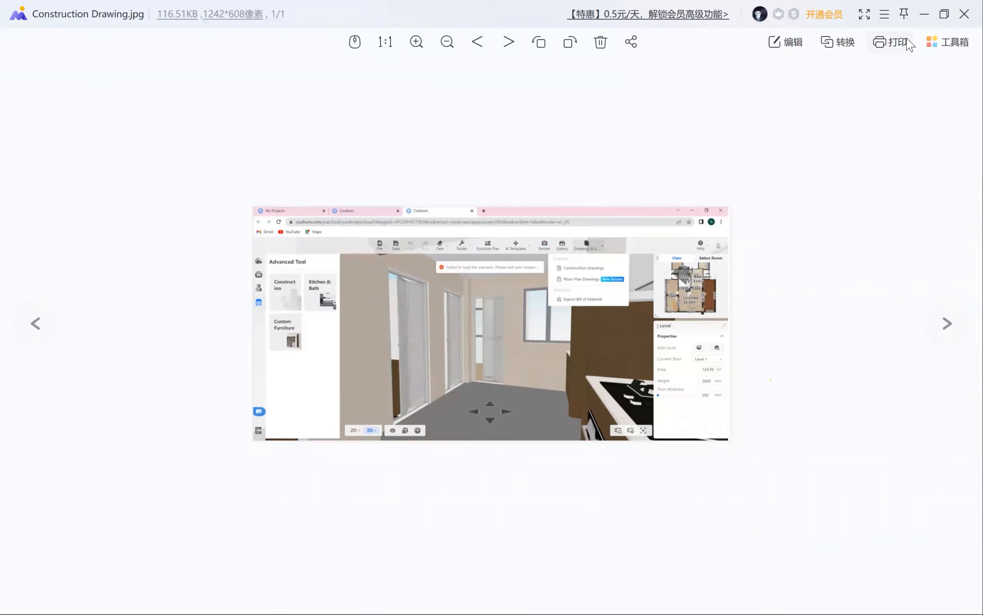
left_click(928, 17)
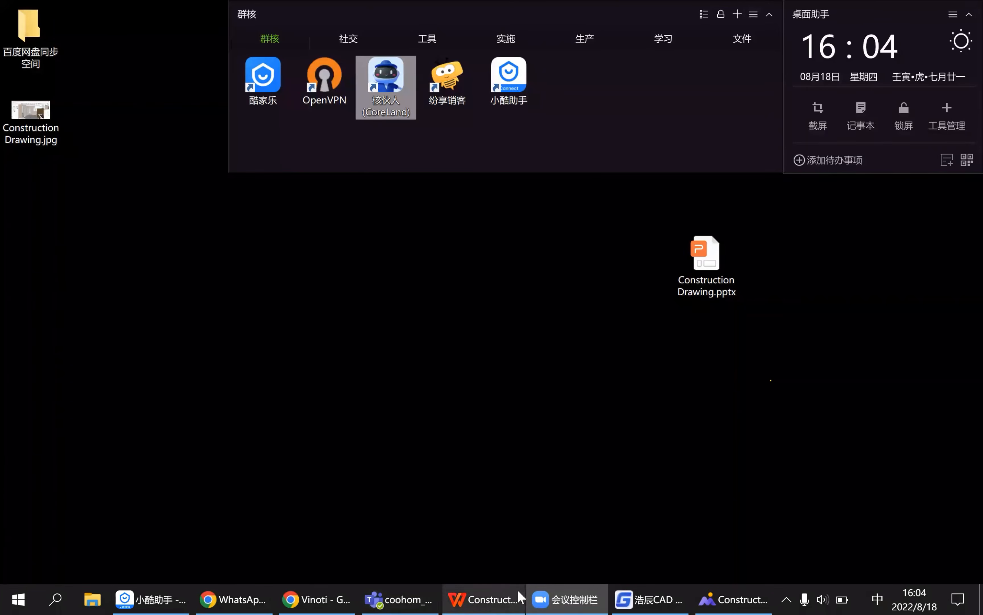
- Switch back to the Vinoti project in Coohom and show the kitchen in the 3D Top View
mouse_move(304, 596)
left_click(393, 536)
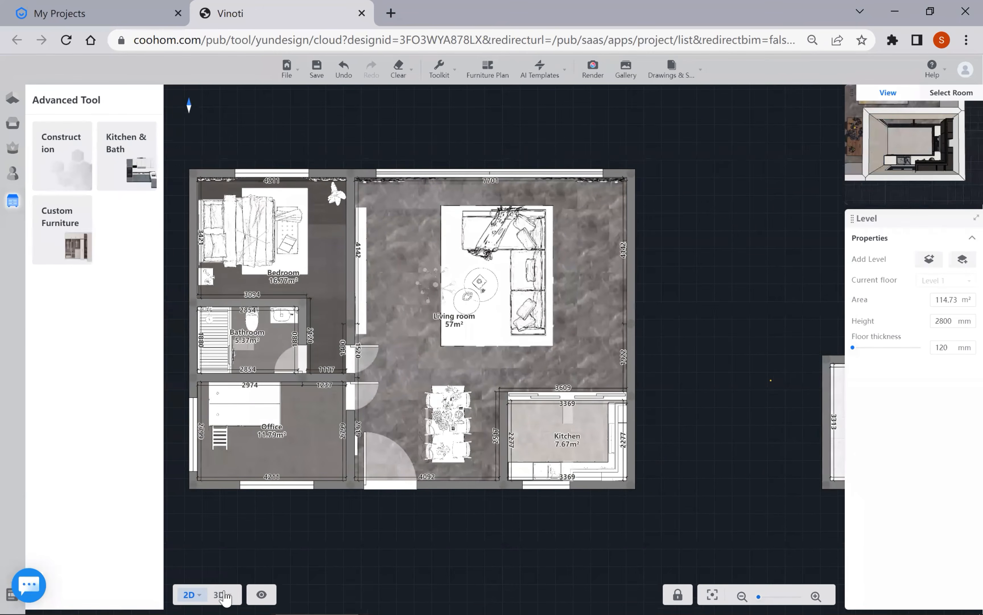
scroll(249, 503, "down", 2)
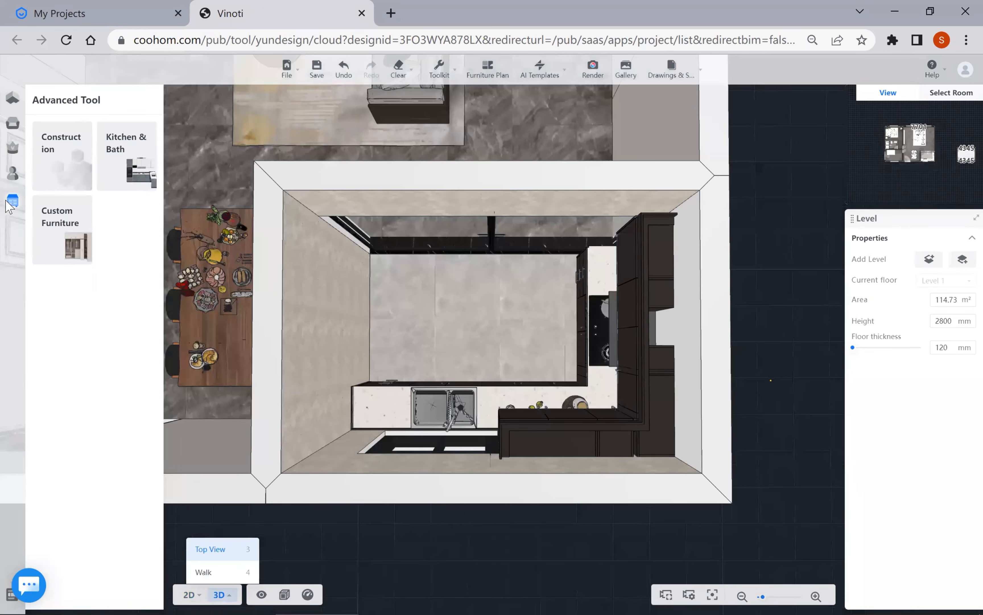
- Enter the Custom Furniture tool and review the Construction, Kitchen & Bath and Custom Furniture options among the advanced tools
mouse_move(12, 209)
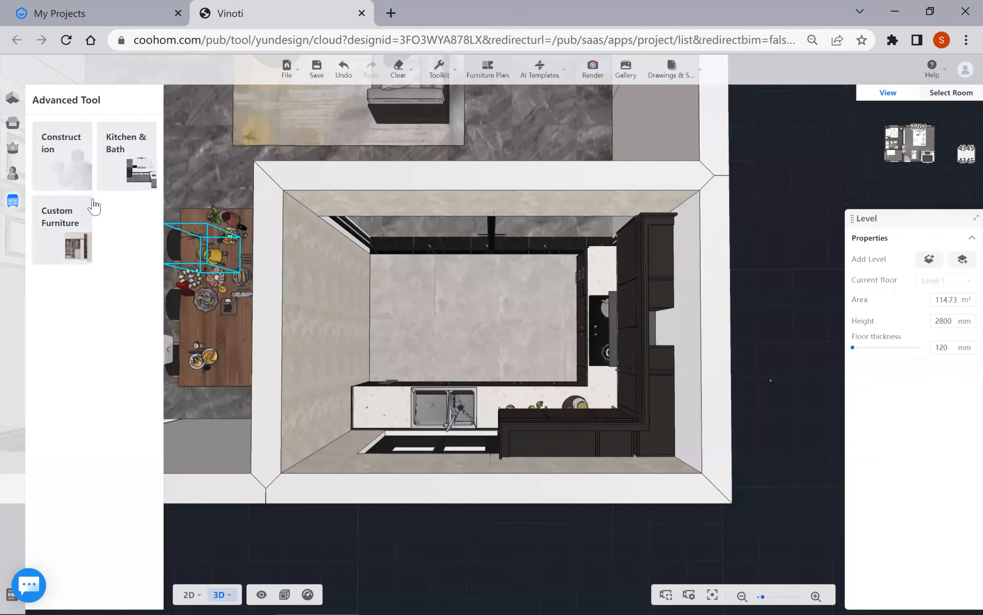
left_click(66, 233)
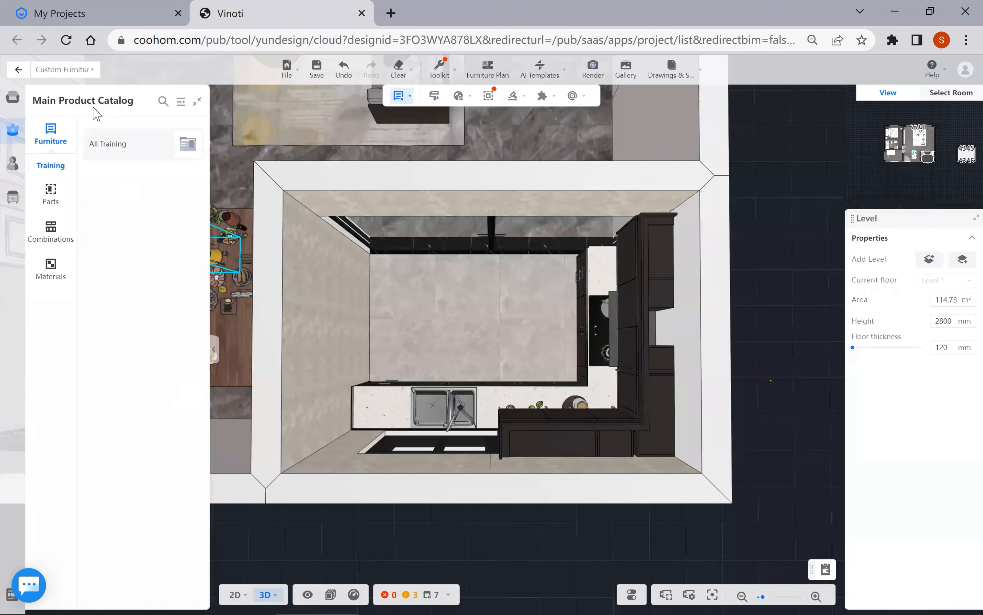
left_click(81, 70)
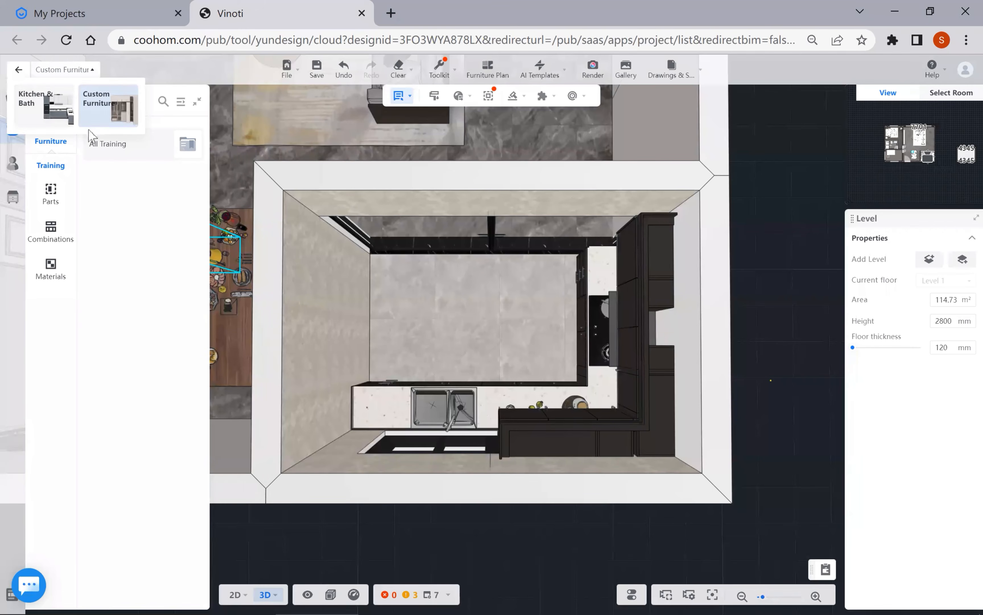
left_click(12, 200)
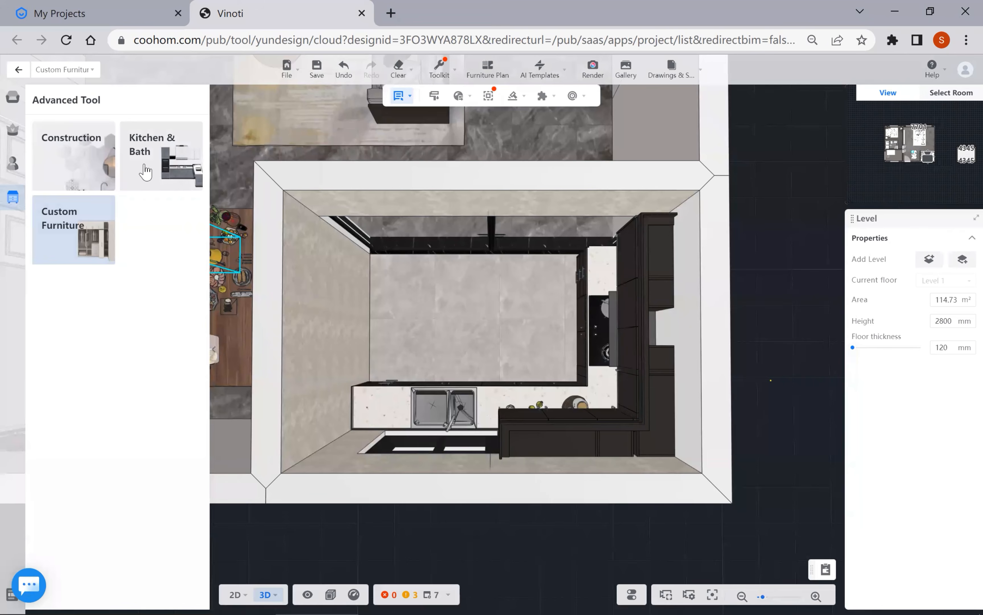
left_click(82, 247)
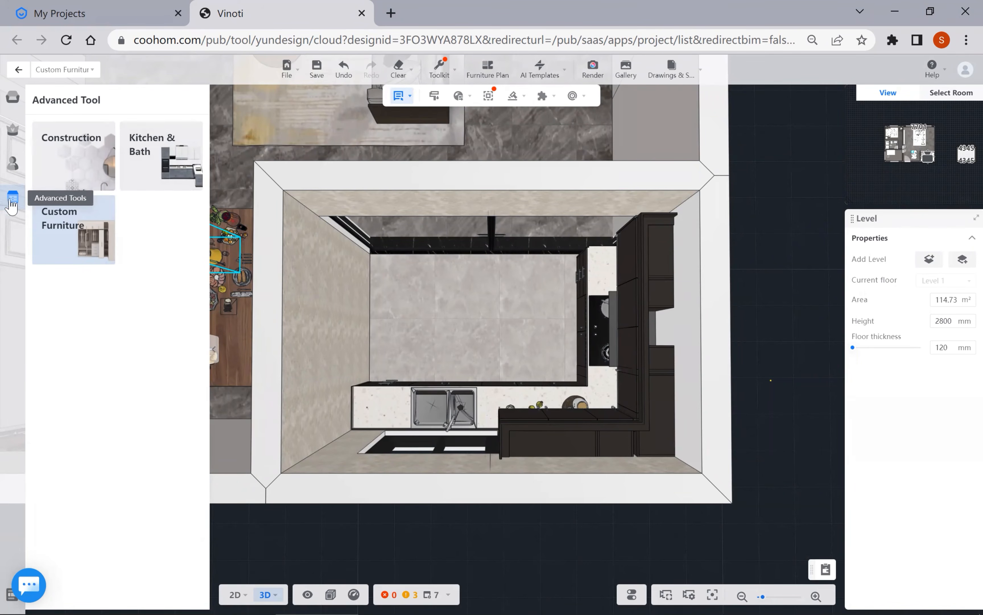
- Return to the desktop, reopen Construction Drawing.jpg and enlarge the image to examine its Advanced Tool panel
left_click(909, 7)
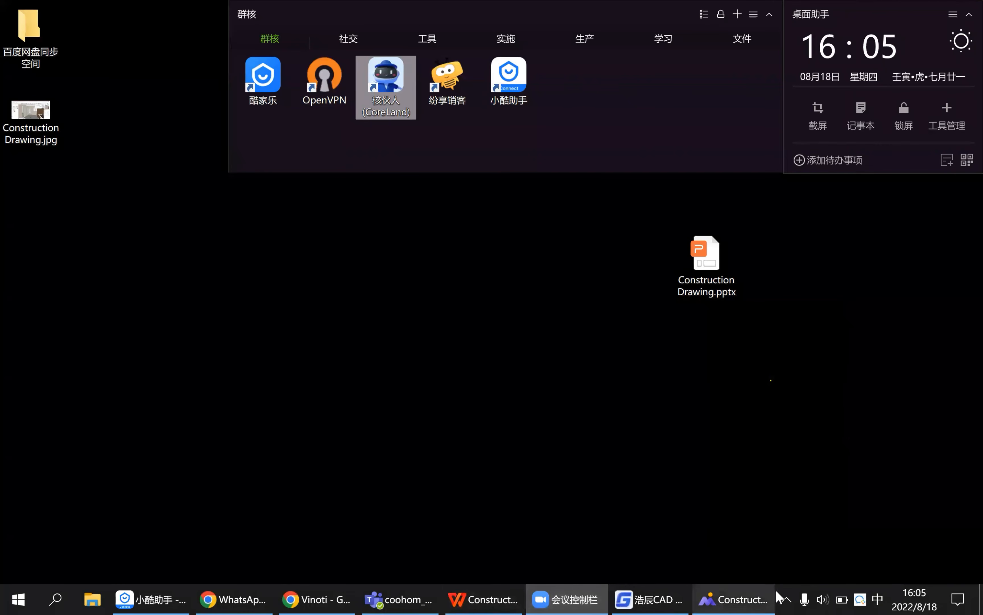
mouse_move(860, 599)
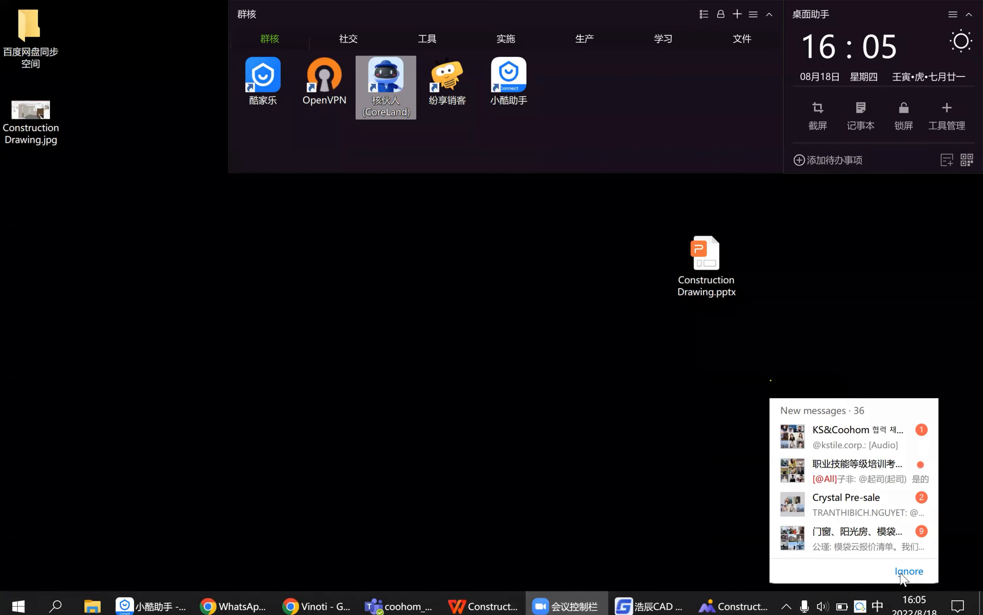
double_click(36, 120)
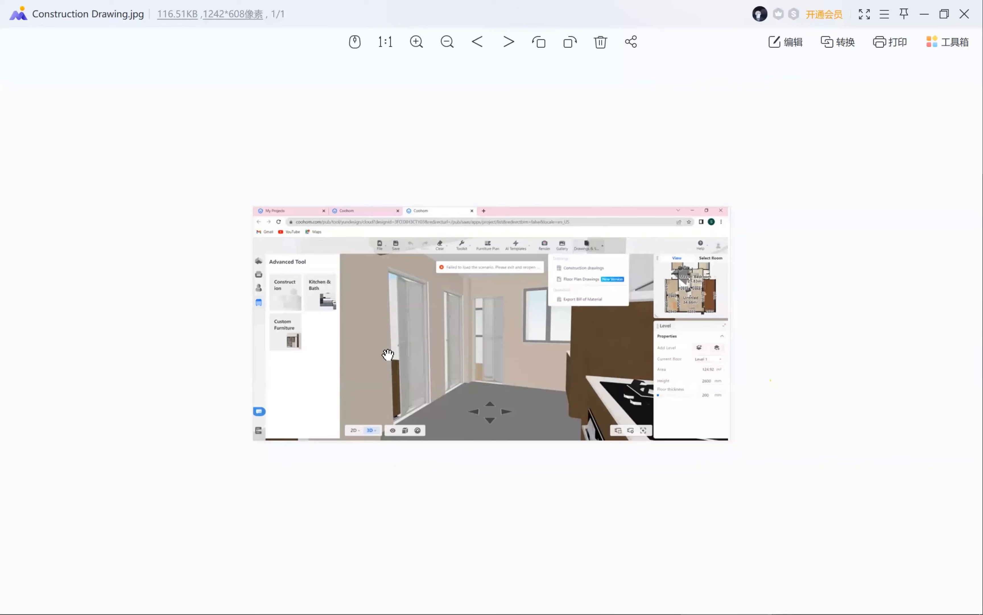
scroll(348, 348, "up", 2)
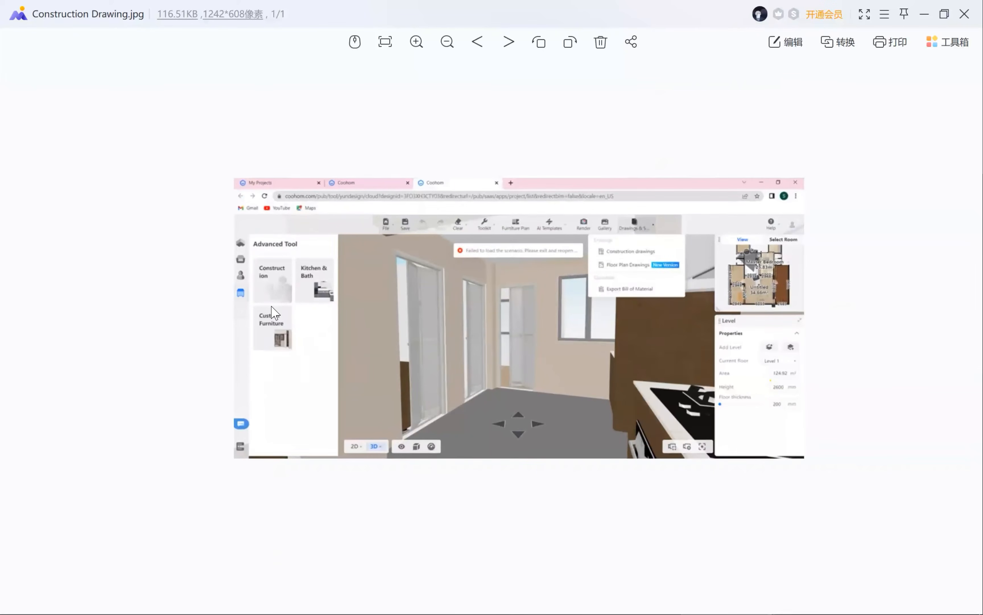
- Capture the image's Advanced Tool area, mark Kitchen & Bath with a red check and draw over Custom Furniture, then discard the capture
key("ctrl+shift+a")
left_click_drag(206, 239, 353, 390)
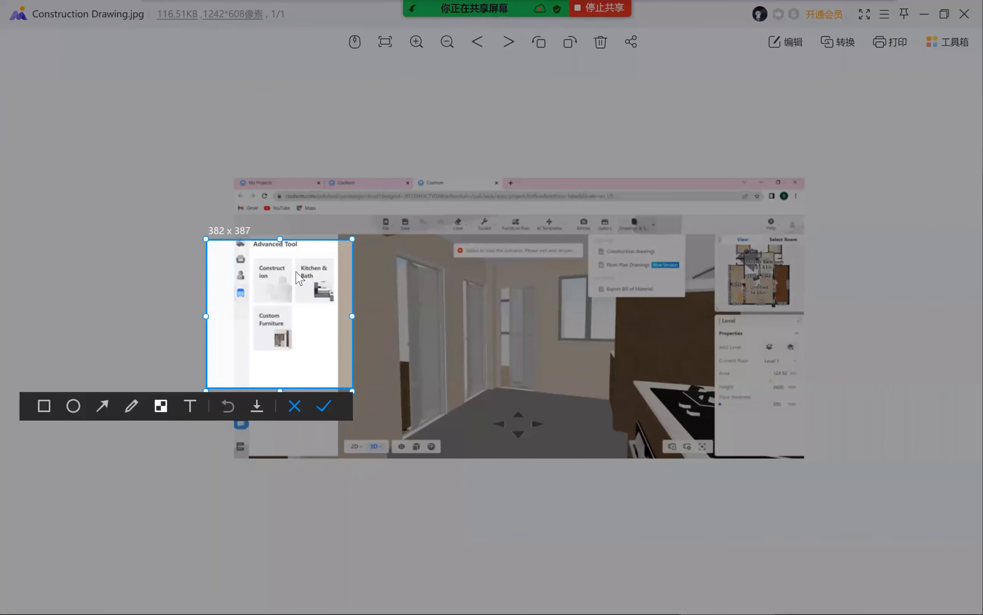
mouse_move(296, 269)
left_mouse_down()
mouse_move(313, 293)
mouse_move(343, 264)
left_mouse_up()
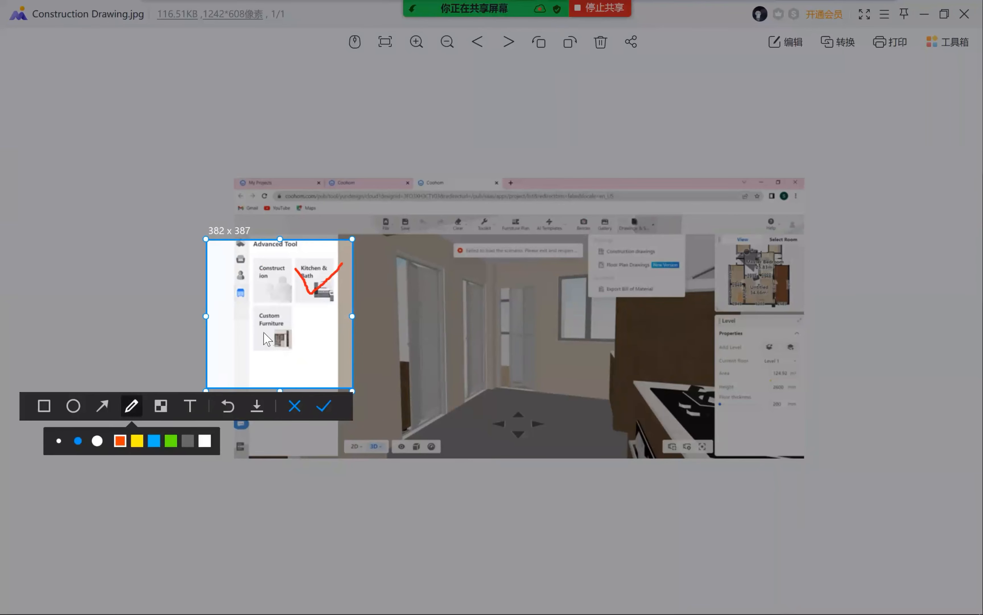
left_click_drag(250, 315, 317, 316)
left_click(294, 406)
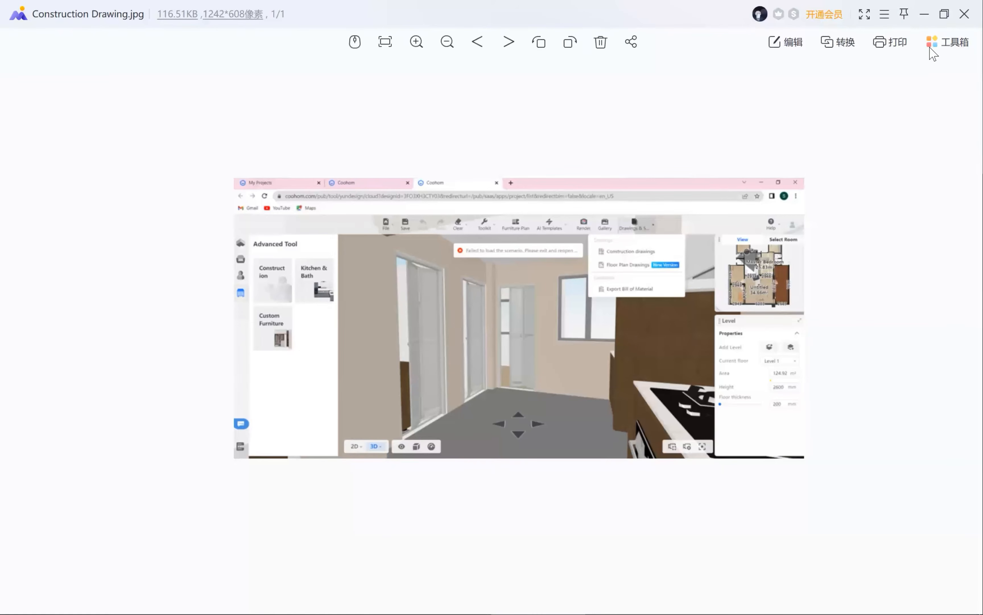
- Dismiss the GIF promotion, close the Construction Drawing.jpg viewer and switch back to the Vinoti project in Coohom
left_click(958, 18)
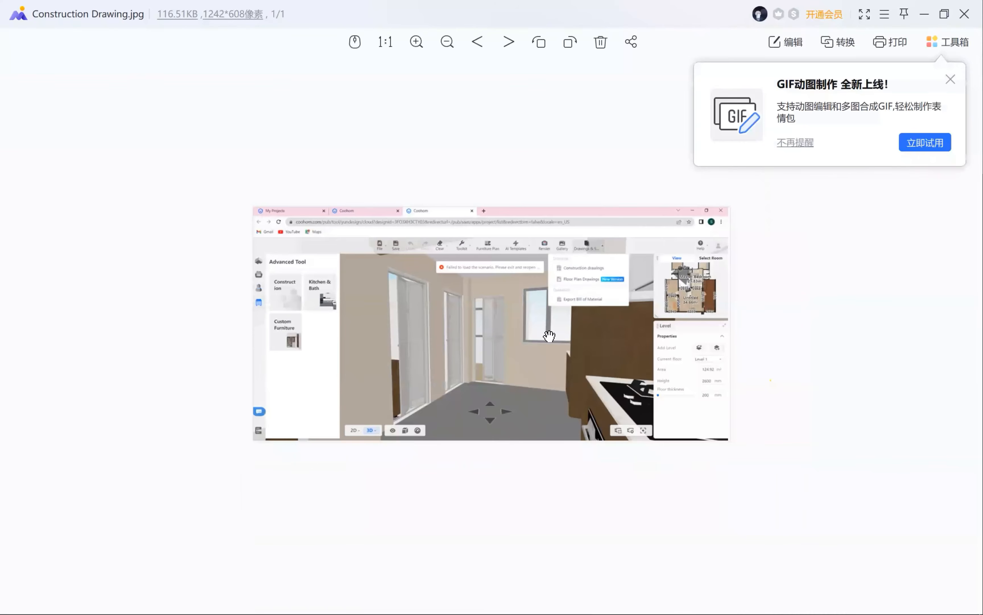
left_click(950, 79)
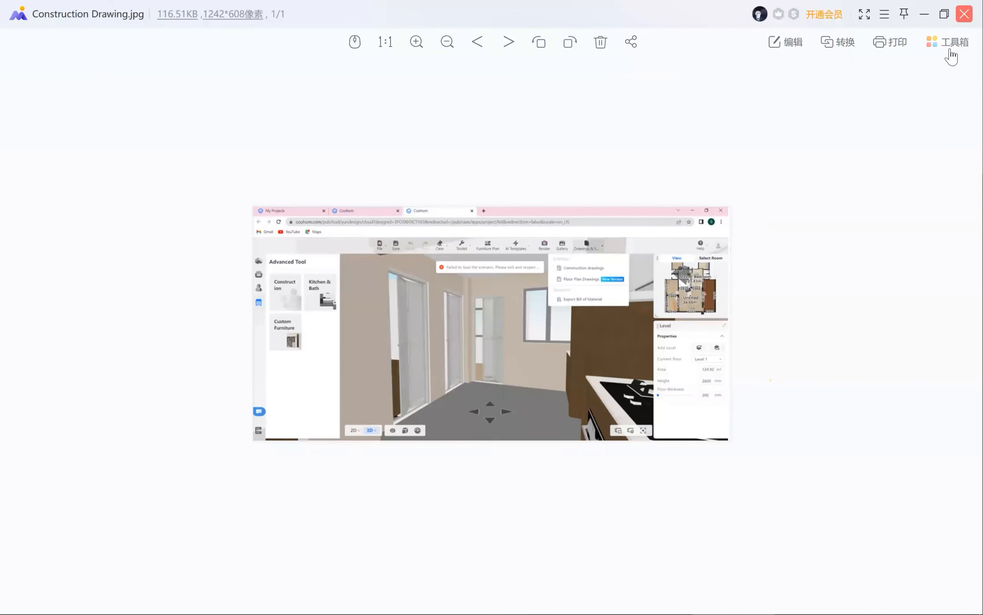
left_click(964, 14)
mouse_move(315, 590)
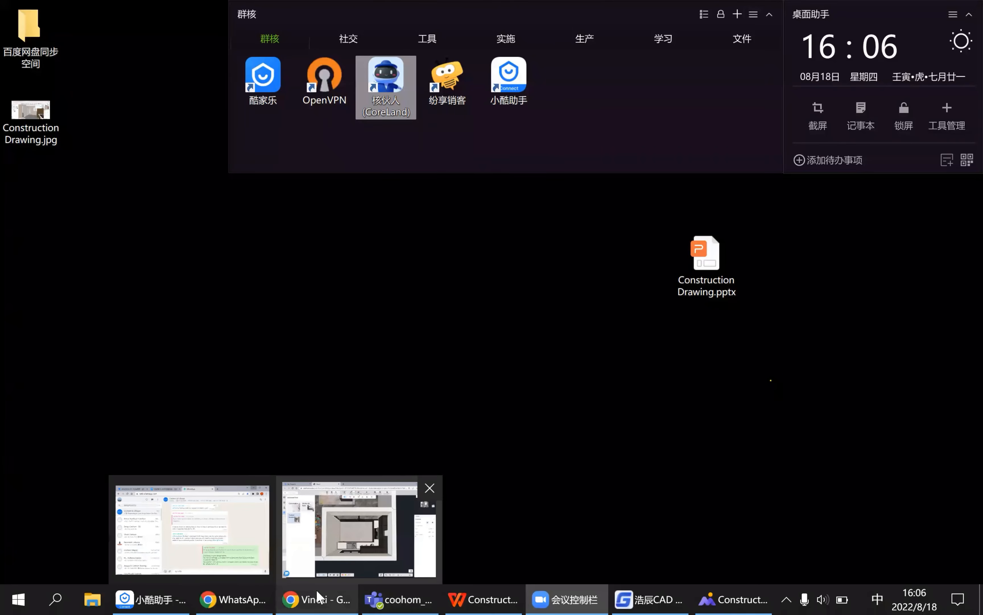
left_click(341, 537)
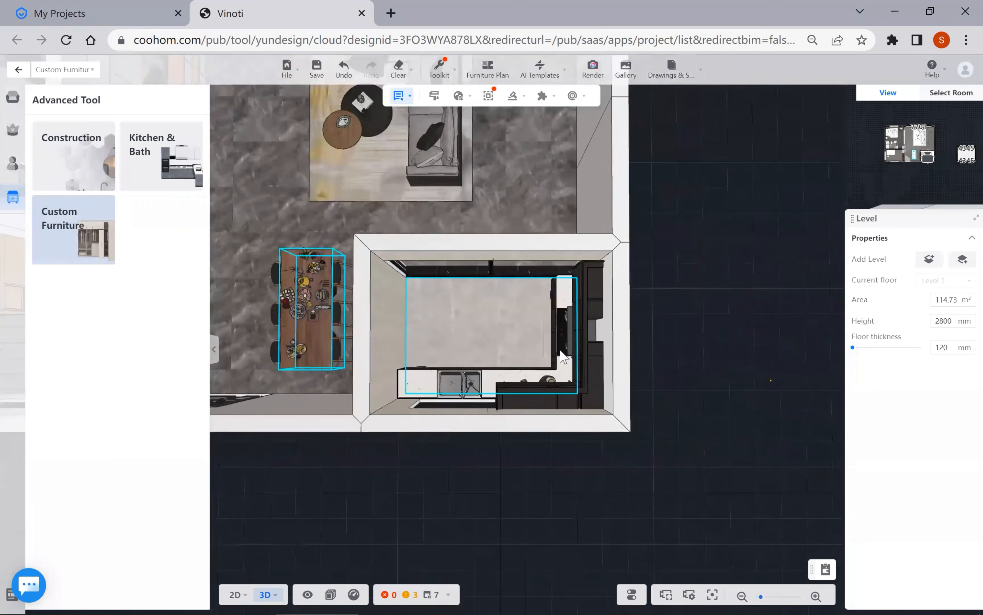
- Browse the Main Product Catalog, the personal product library and the Space System categories of the Public Catalog for custom furniture
scroll(563, 356, "down", 3)
scroll(549, 419, "down", 4)
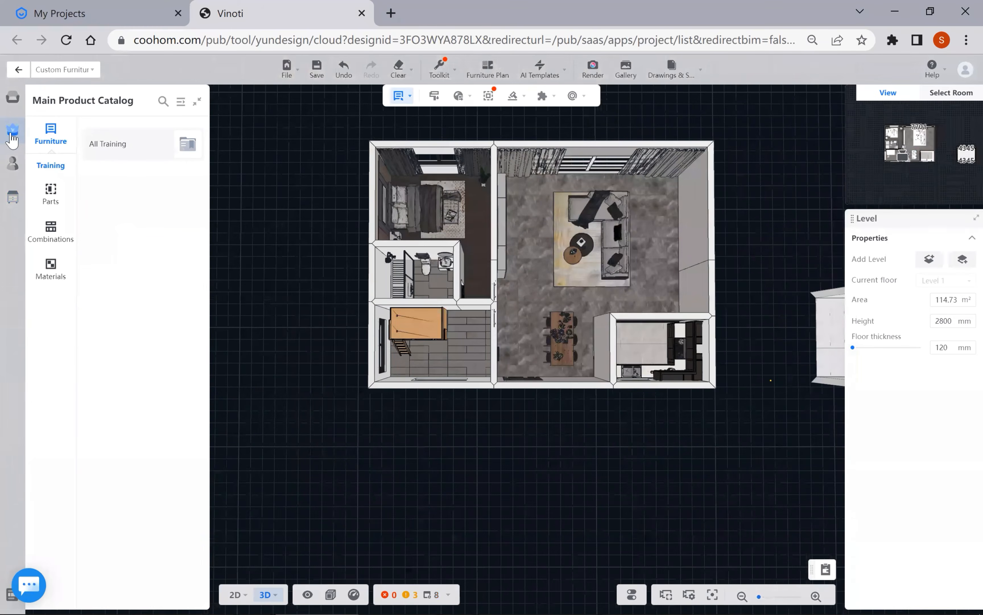
left_click(13, 99)
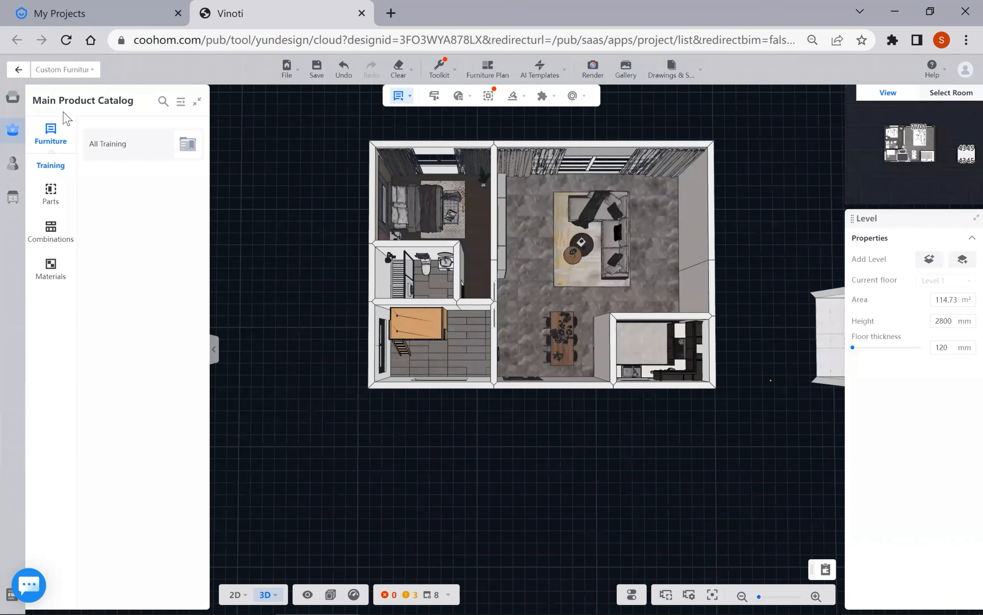
left_click(12, 167)
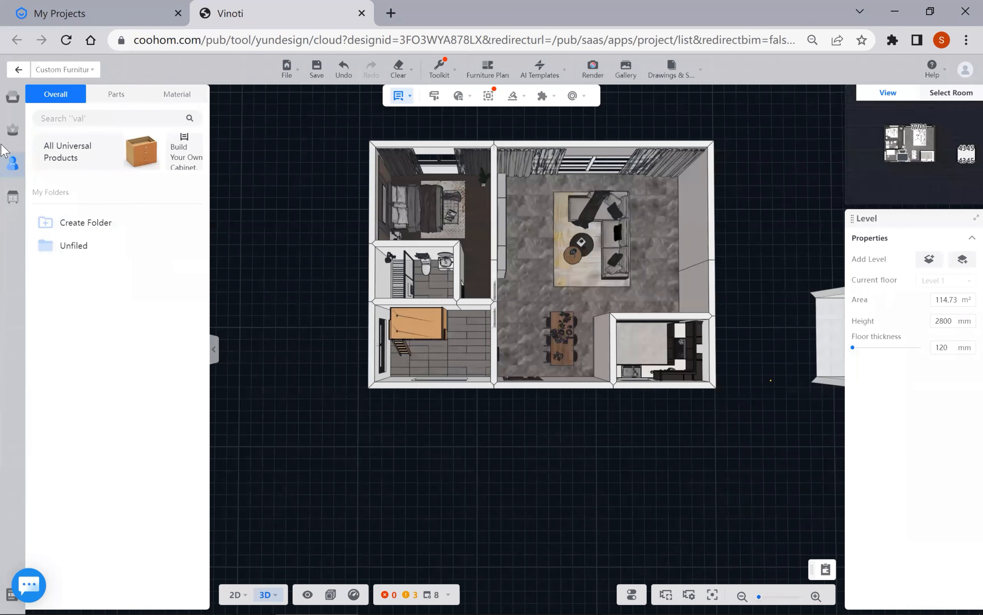
left_click(66, 73)
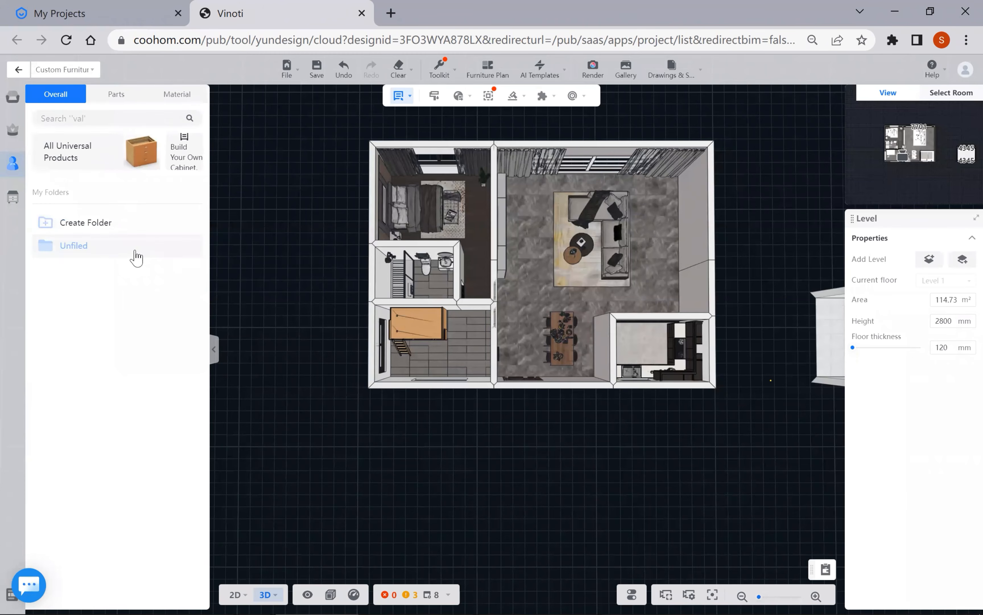
left_click(9, 109)
scroll(134, 350, "down", 8)
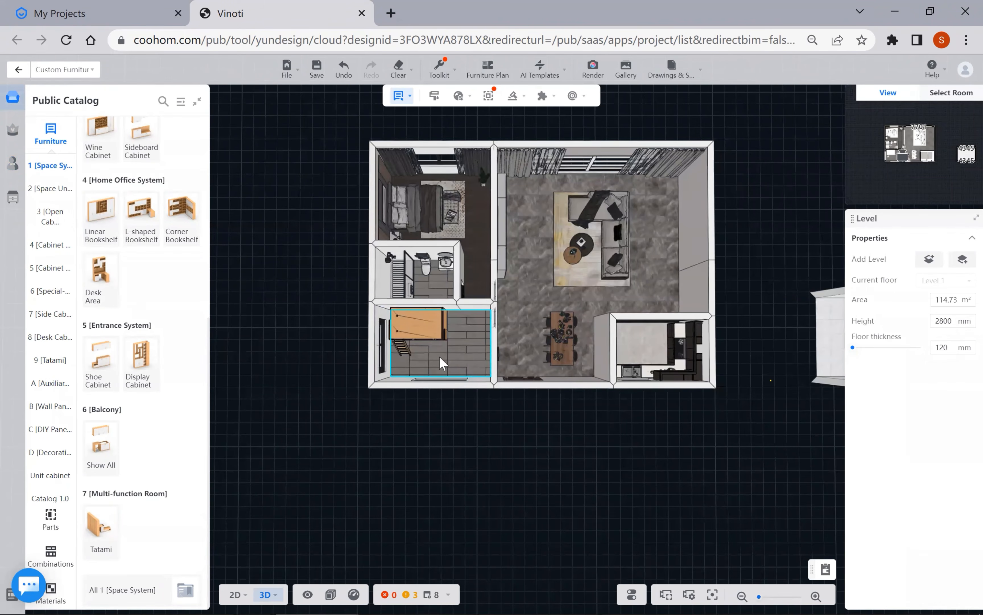
- Review the Kitchen & Bath and Custom Furniture tool choices and the available drawing types, including the Drawing per Room options
left_click(51, 69)
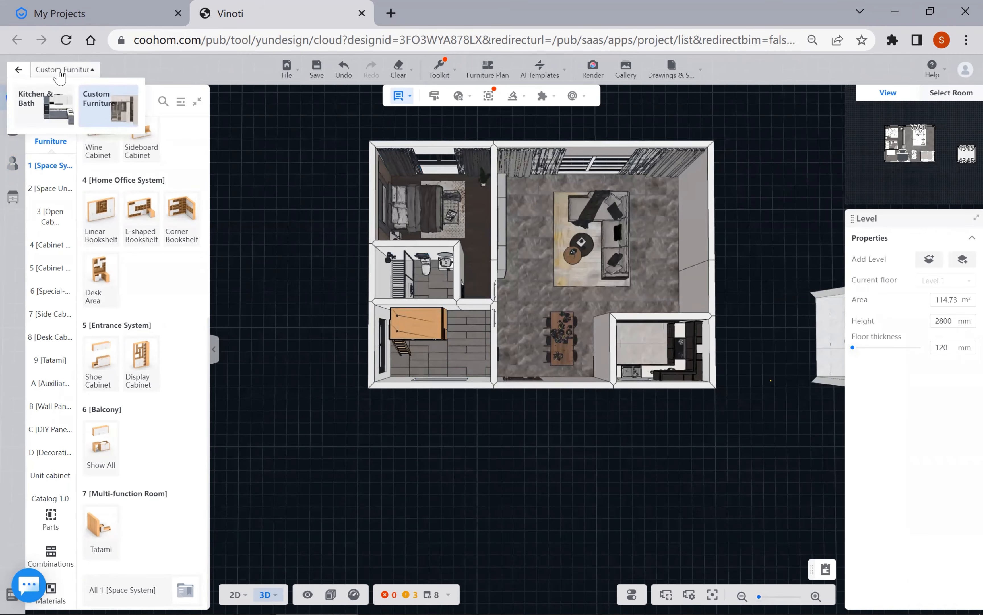
left_click(676, 72)
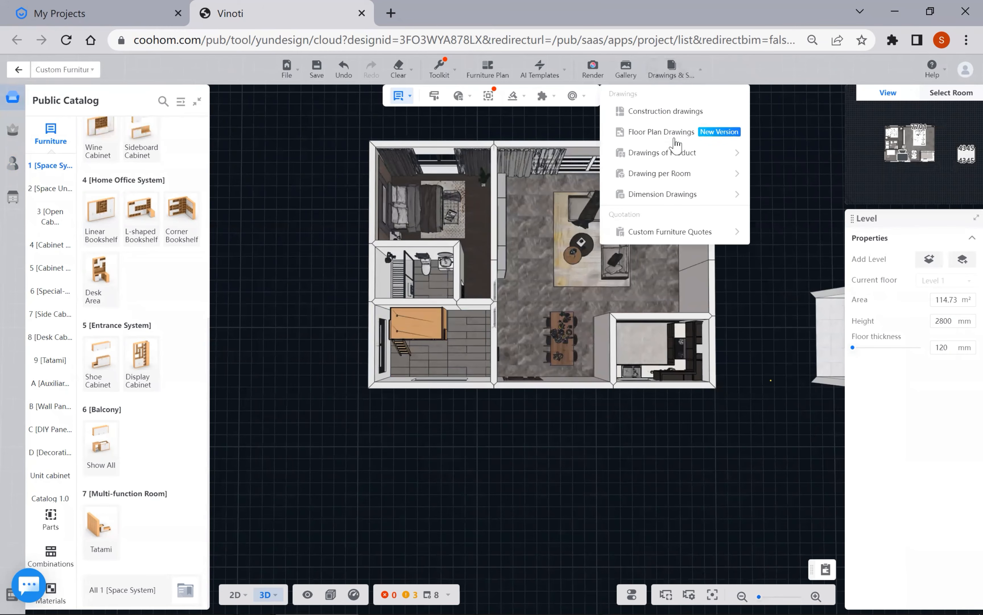
mouse_move(679, 159)
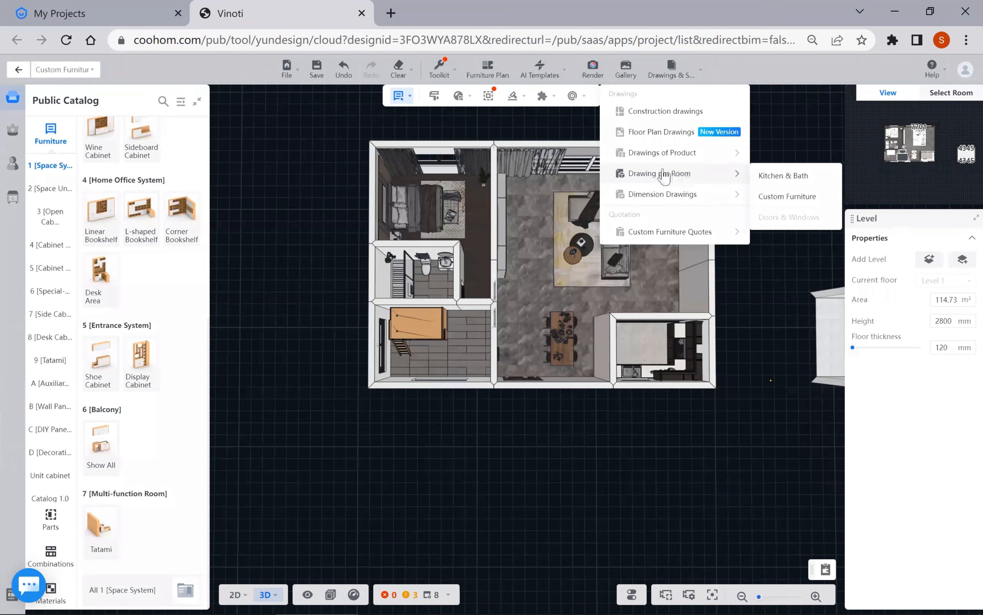
mouse_move(690, 163)
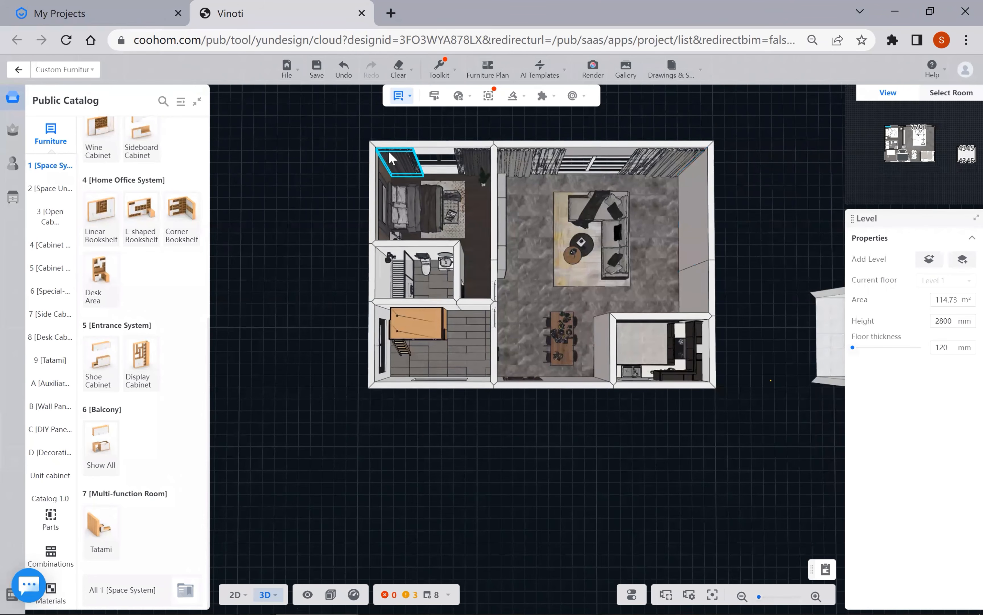
mouse_move(401, 70)
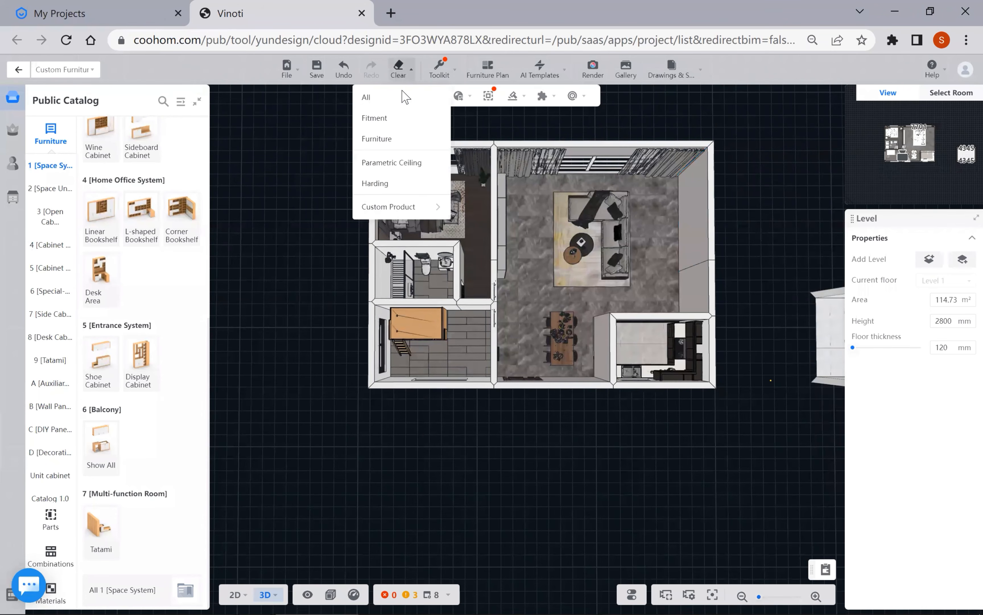
left_click(402, 90)
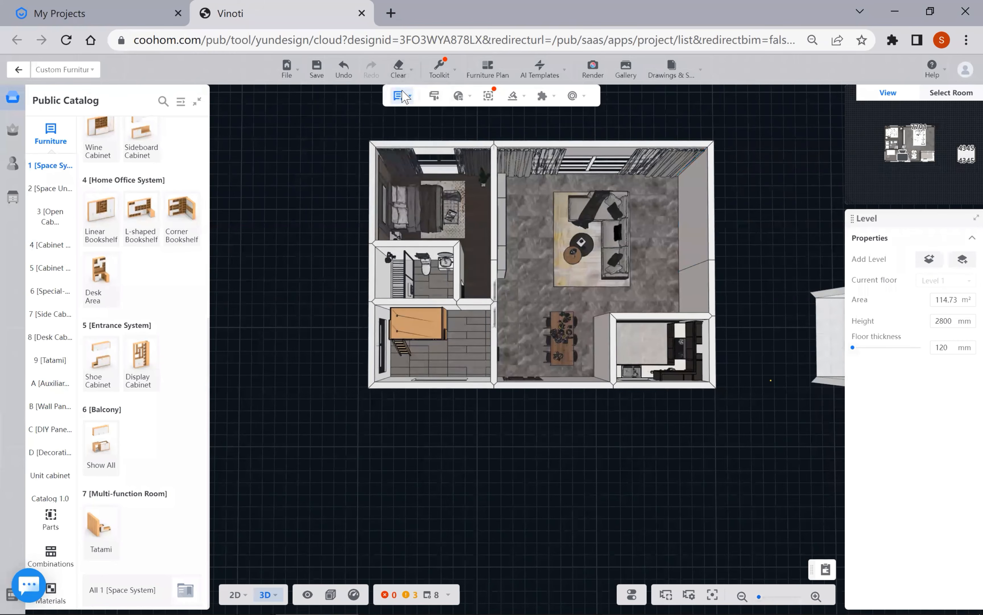
- Reload the My Projects page and open Account Management to show the internal accounts
left_click(60, 13)
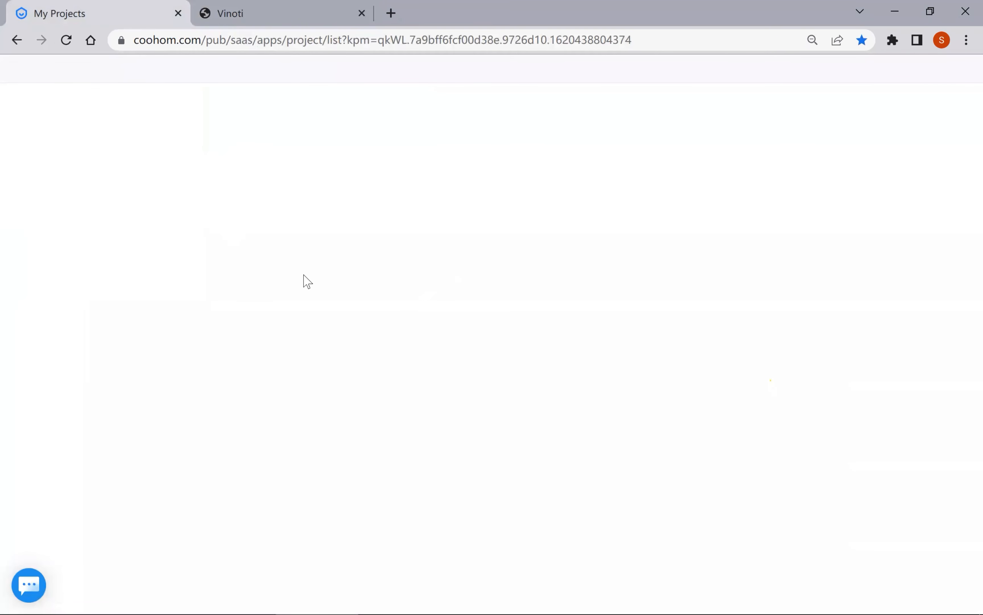
left_click(65, 40)
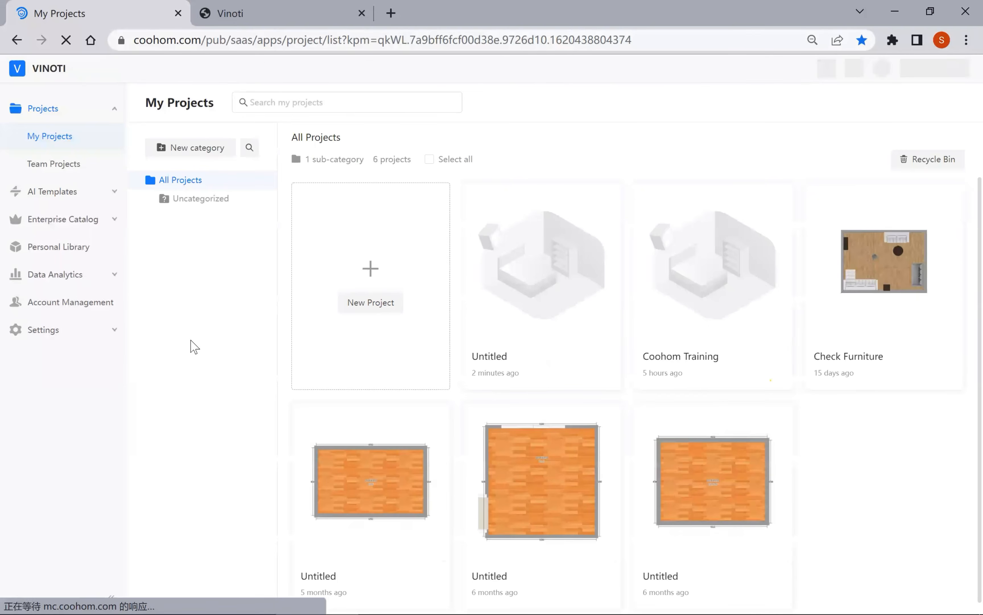
left_click(53, 310)
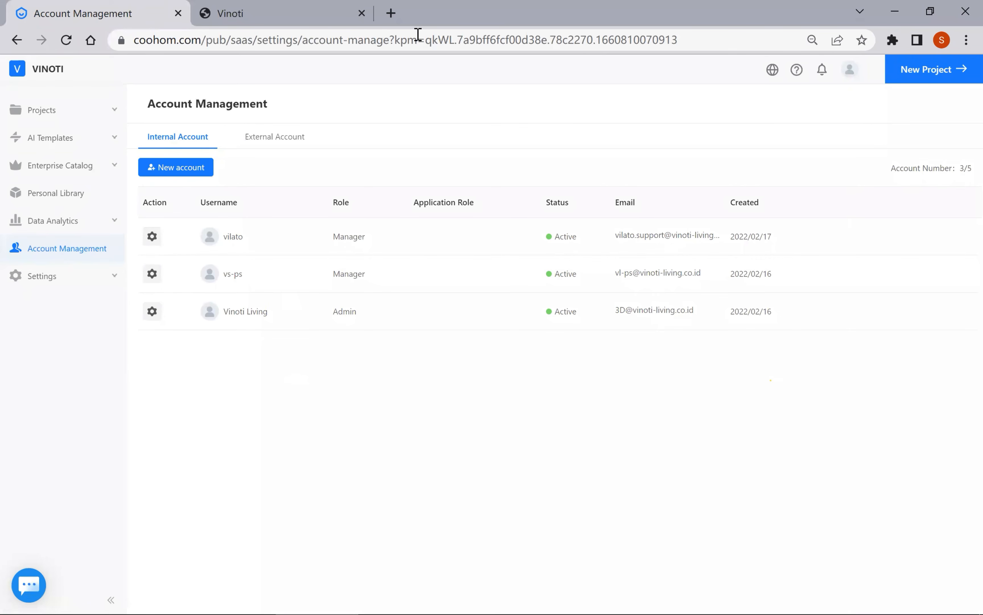
key("ctrl+Tab")
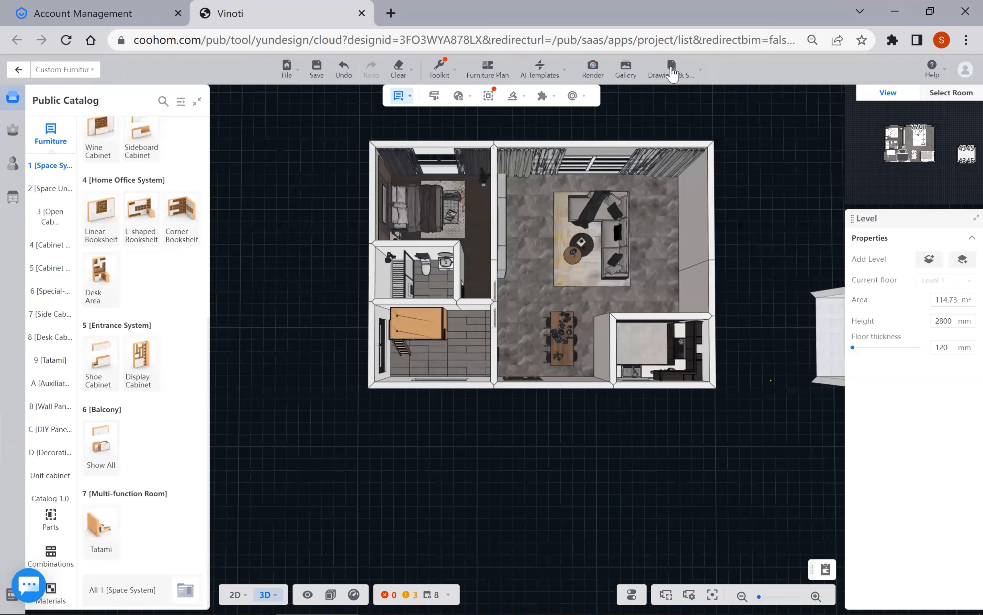
left_click(110, 13)
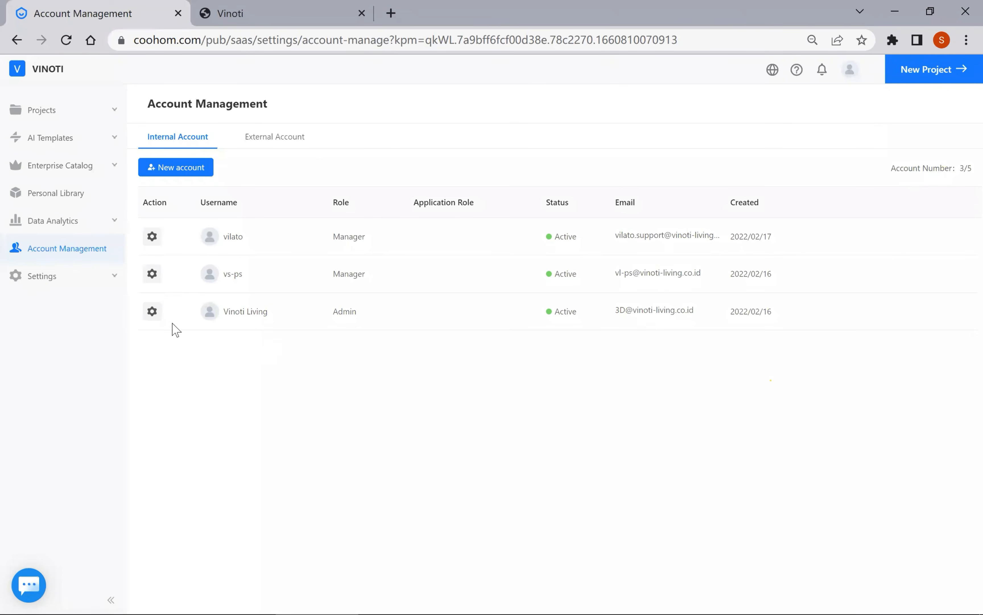
- Open the first manager account for editing and review the roles available for it
left_click(155, 240)
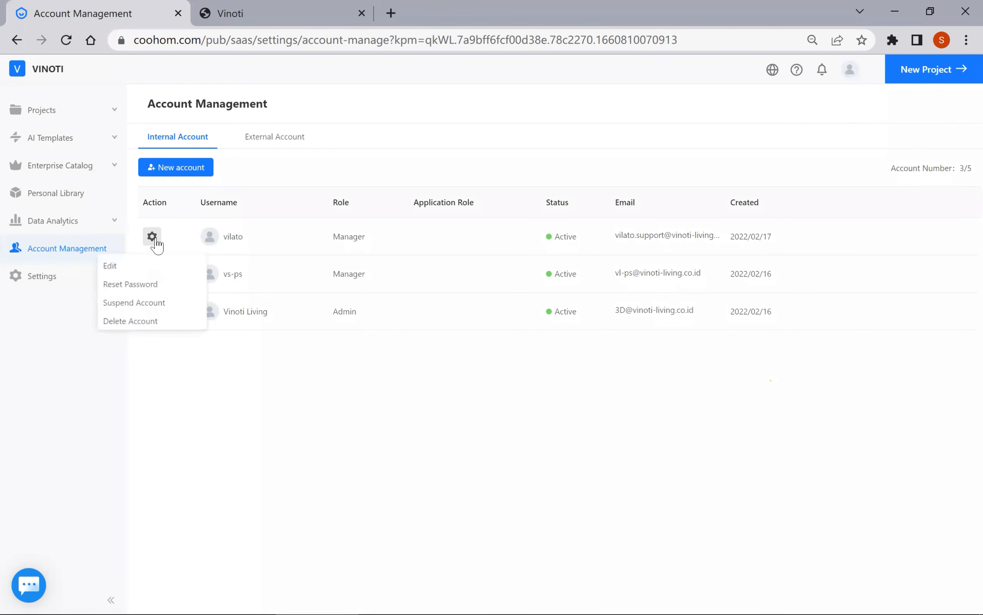
left_click(121, 264)
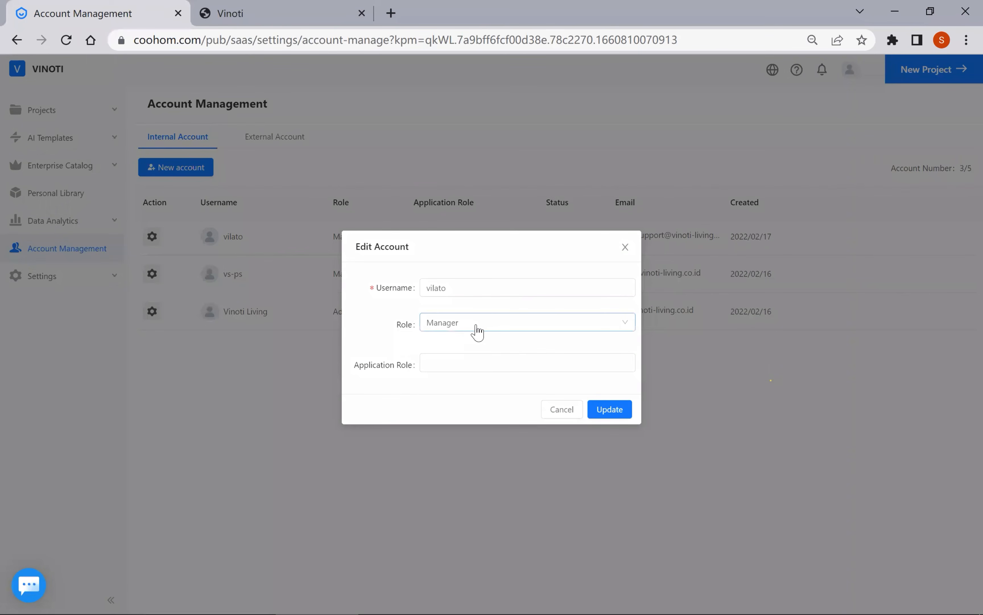
left_click(477, 326)
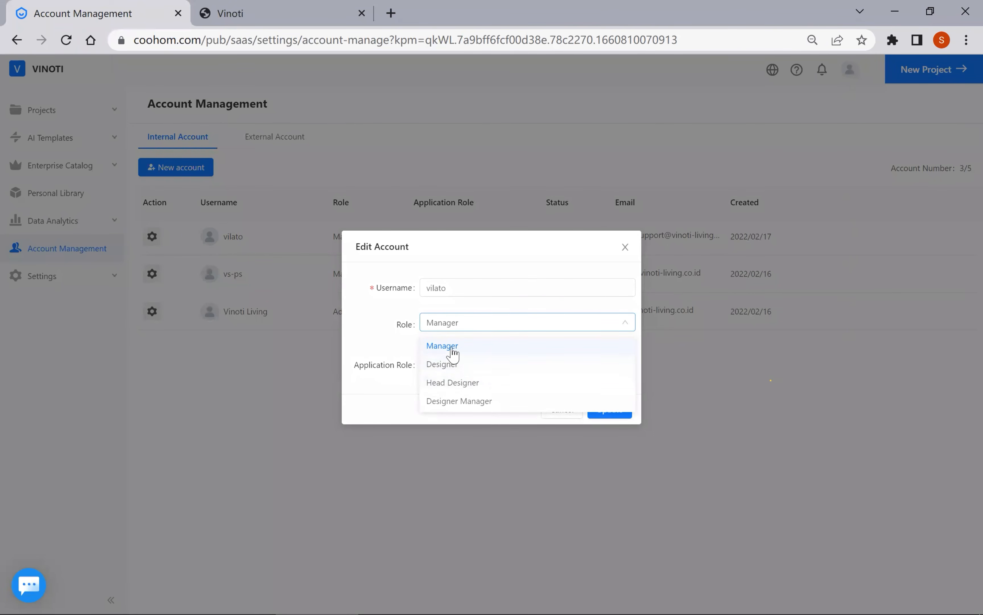
left_click(373, 348)
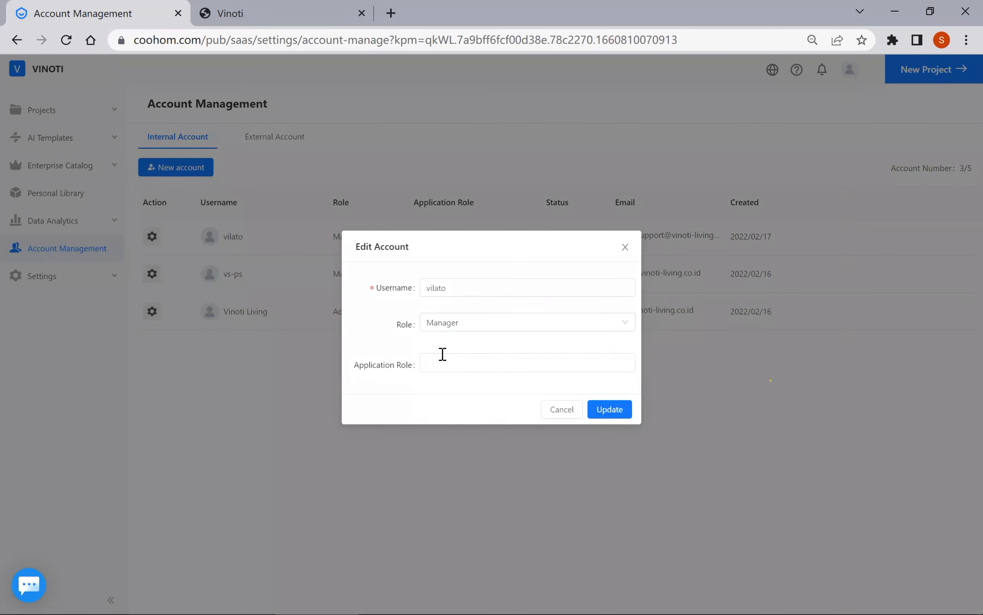
- Select Construction Drawing Designer as the manager account's application role, then cancel the account edit
left_click(486, 362)
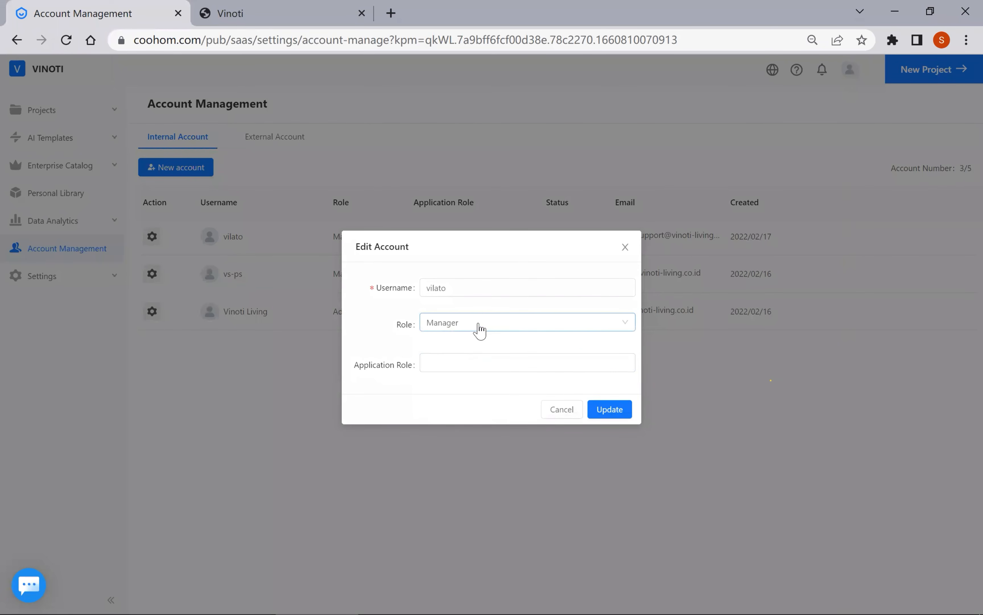
left_click(446, 365)
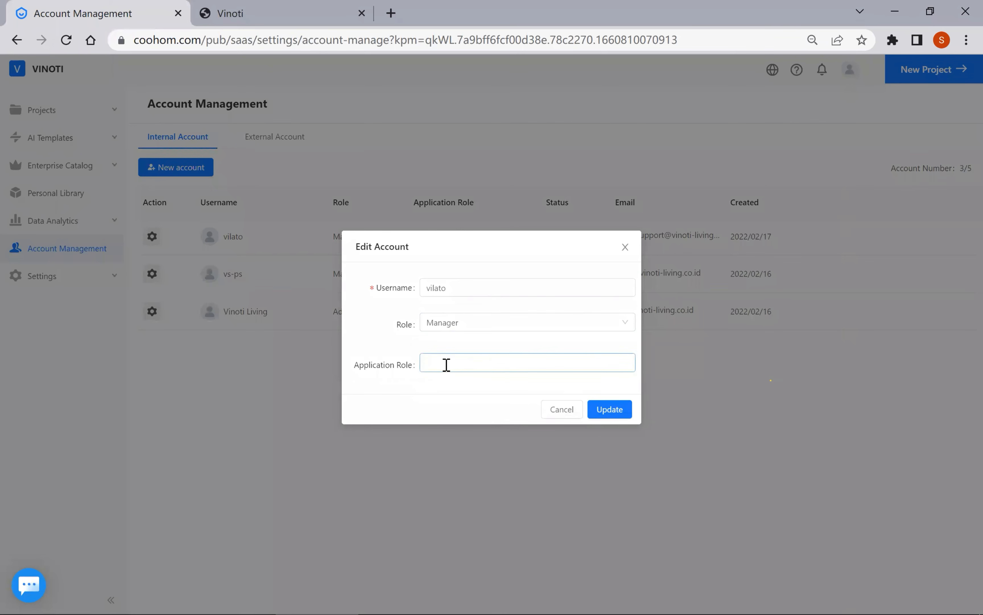
left_click(447, 364)
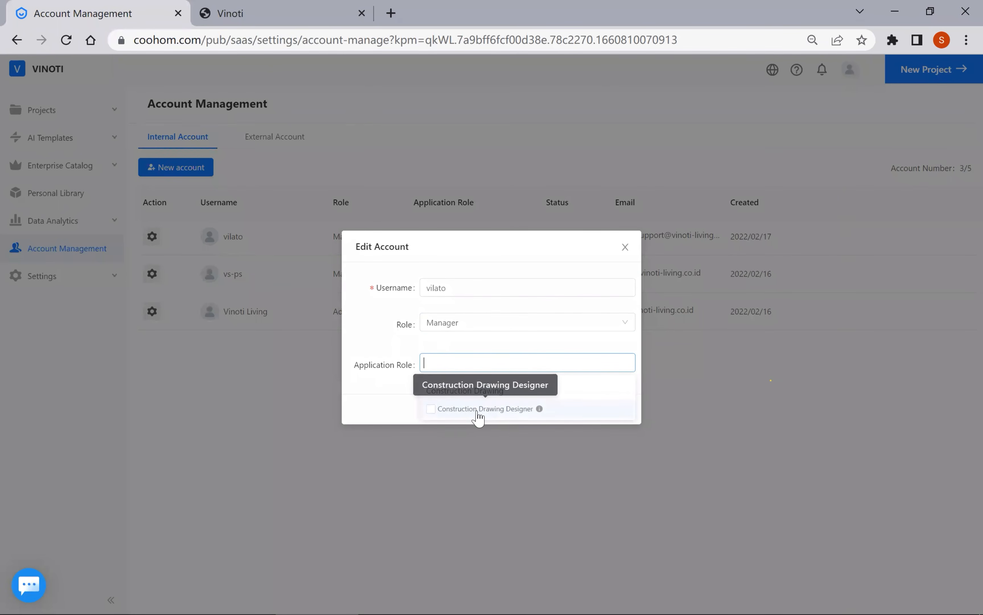
left_click(432, 409)
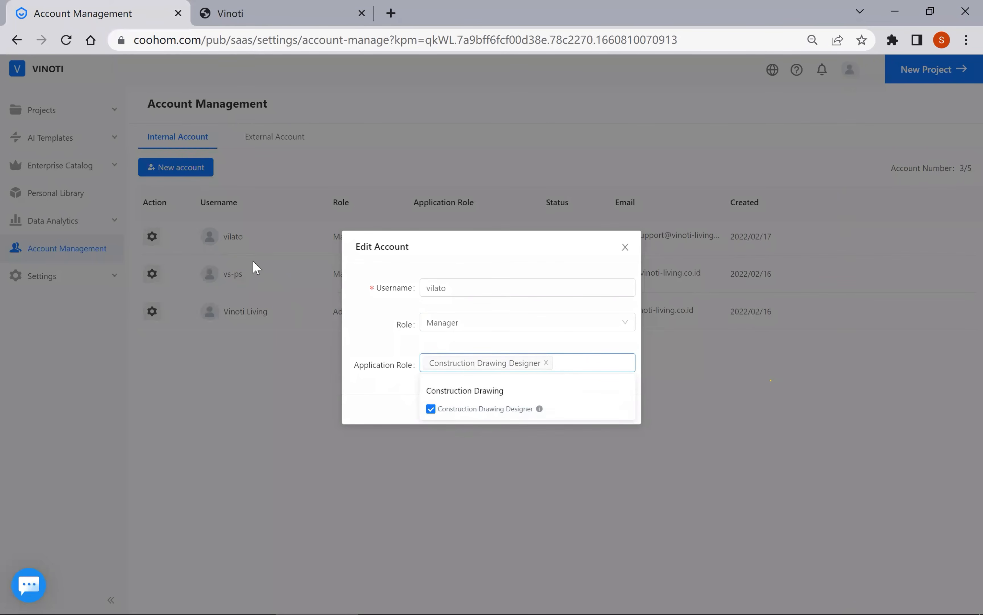
left_click(459, 368)
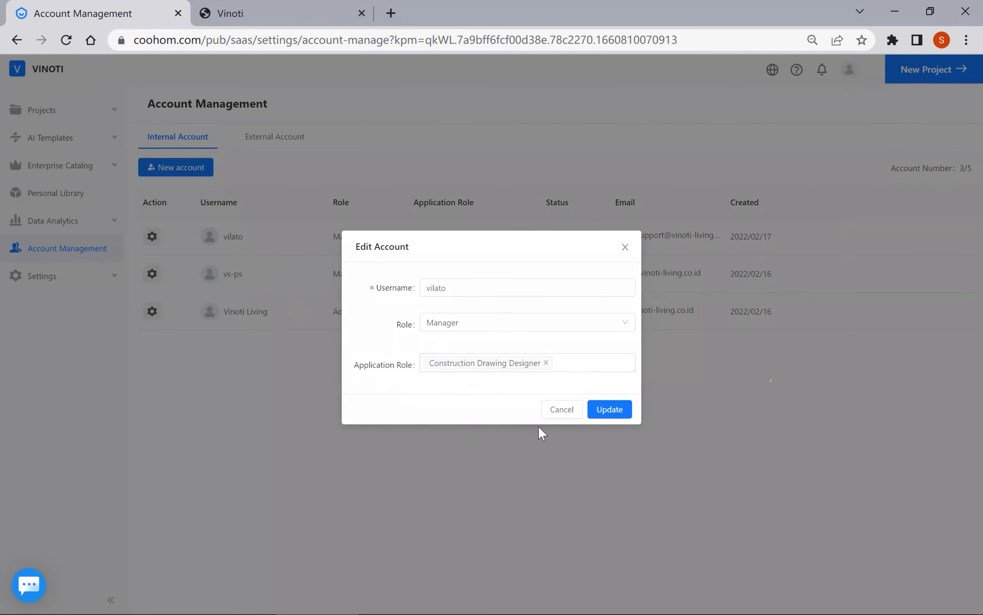
left_click(562, 410)
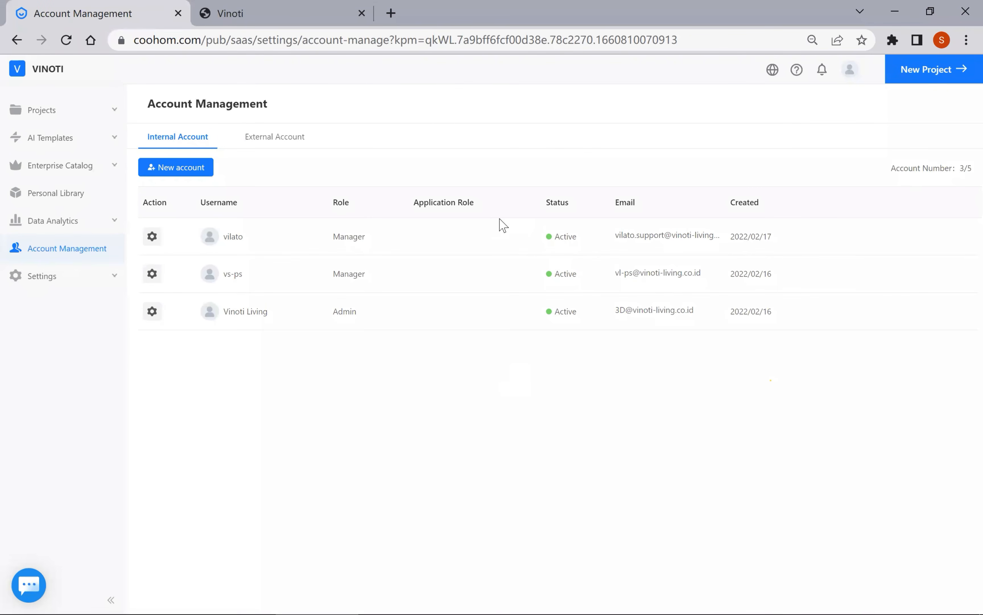
- Return to the Vinoti design and review the drawing types, including the Drawings of Product and Drawing per Room options
left_click(279, 16)
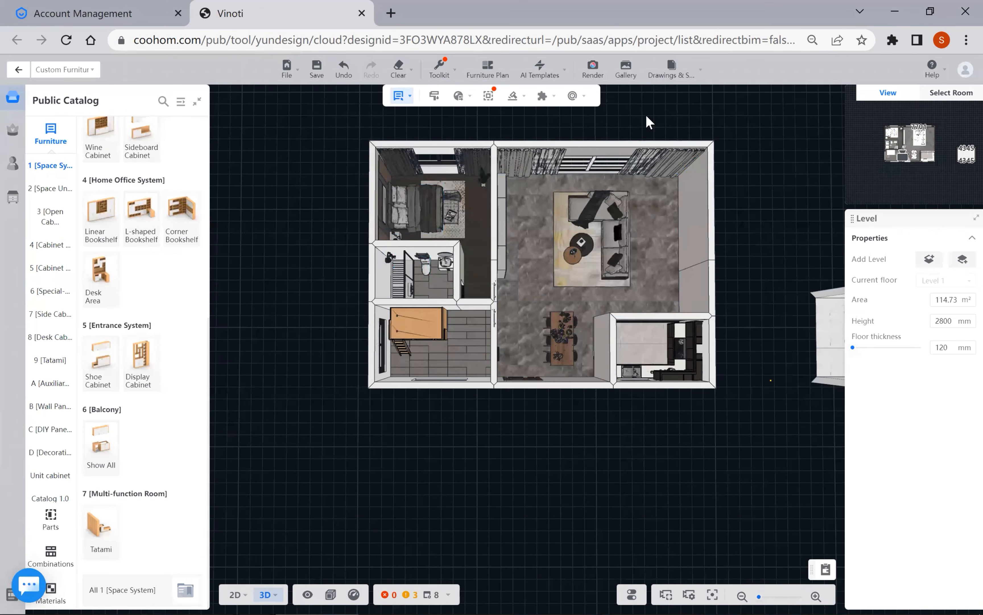
left_click(676, 80)
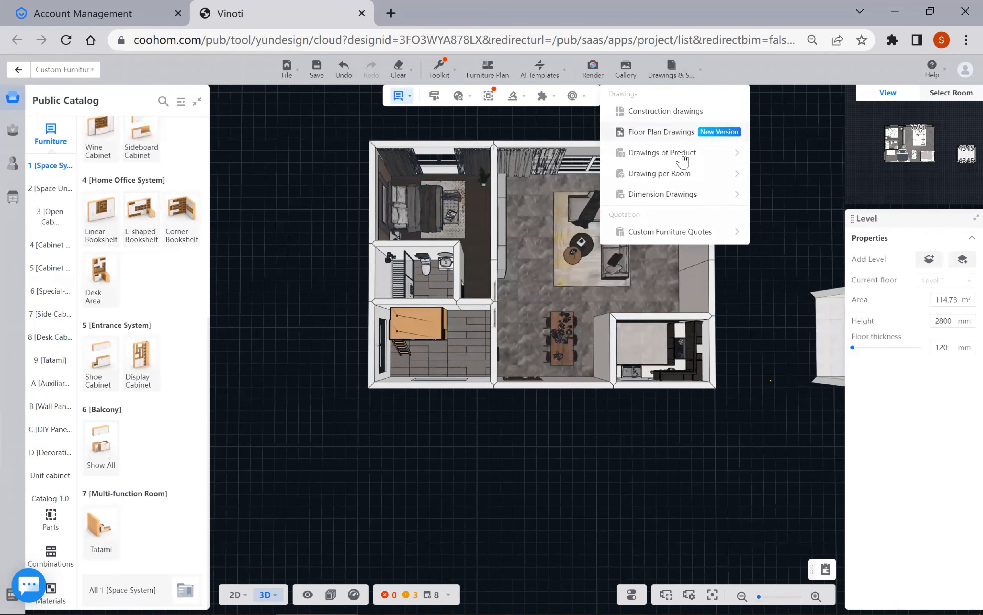
mouse_move(698, 155)
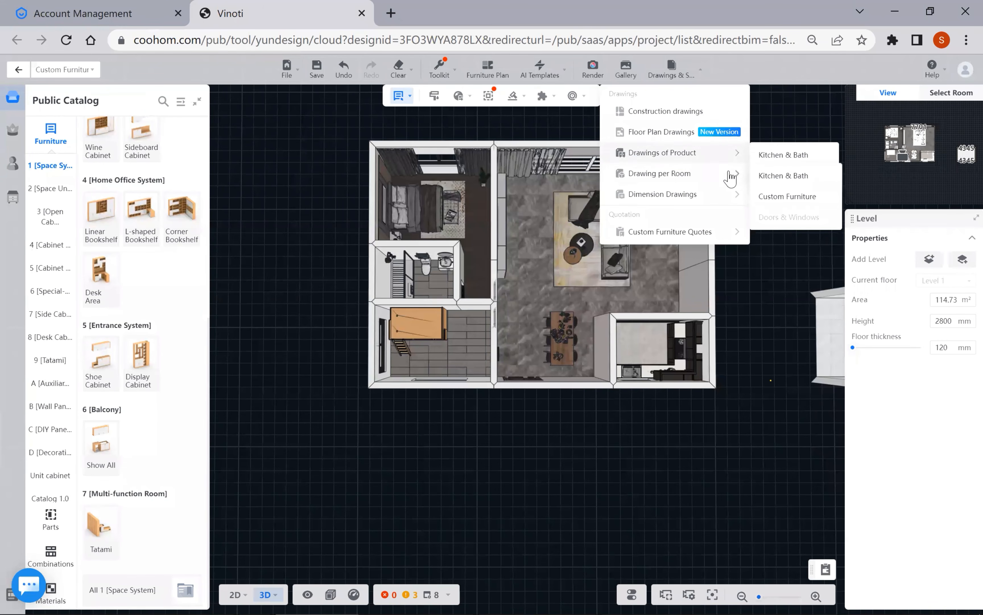
left_click(443, 510)
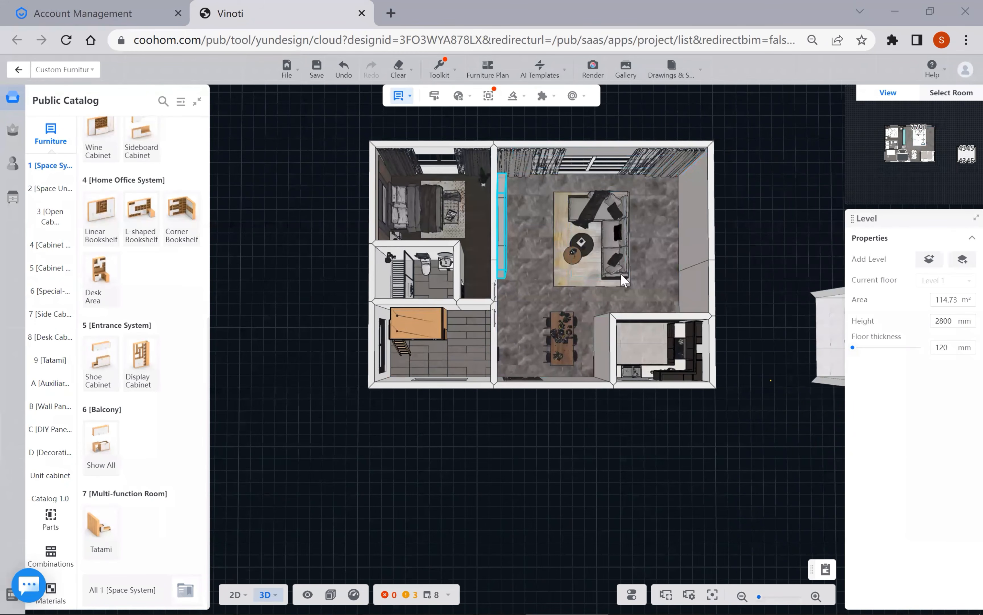
mouse_move(675, 80)
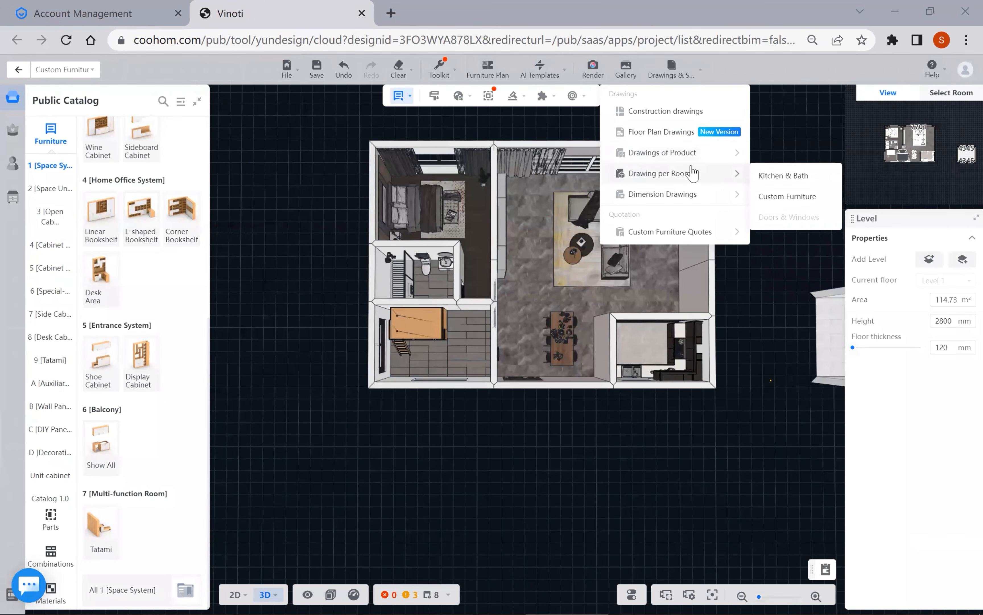
- Exit the Custom Furniture tool and open the Kitchen & Bath advanced tool
left_click(9, 201)
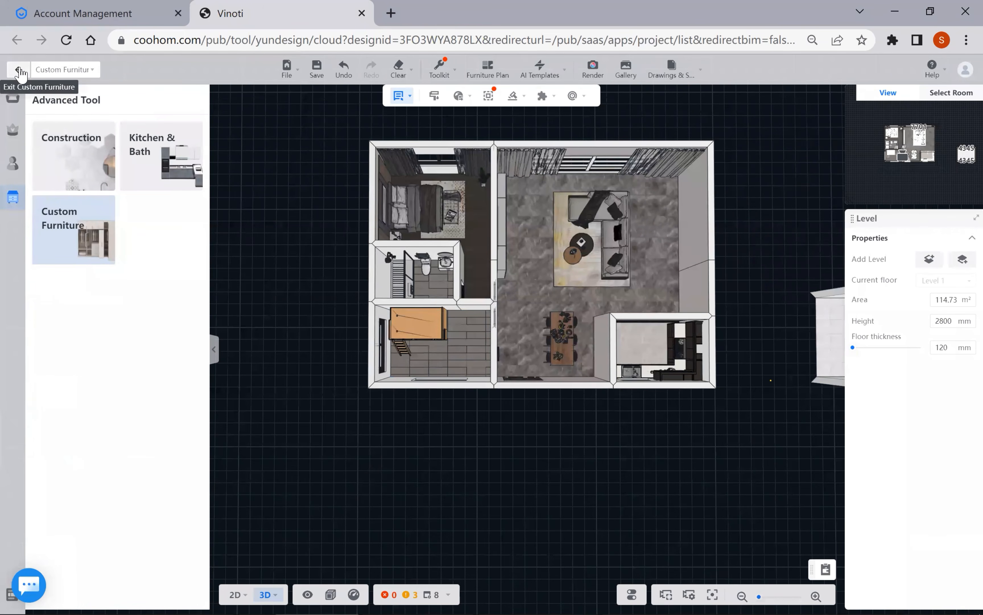
left_click(19, 70)
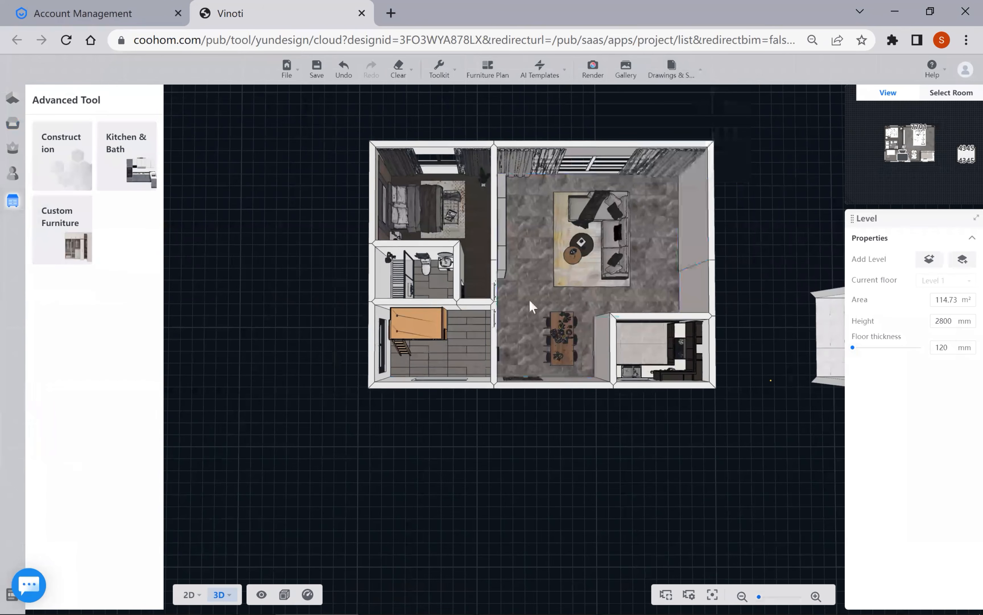
left_click_drag(427, 389, 390, 326)
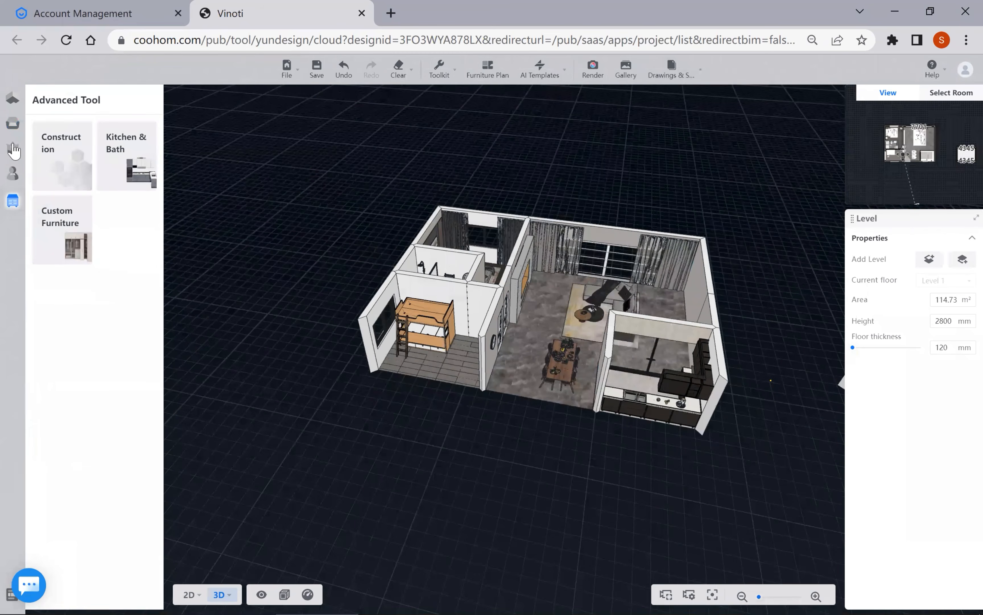
left_click(13, 125)
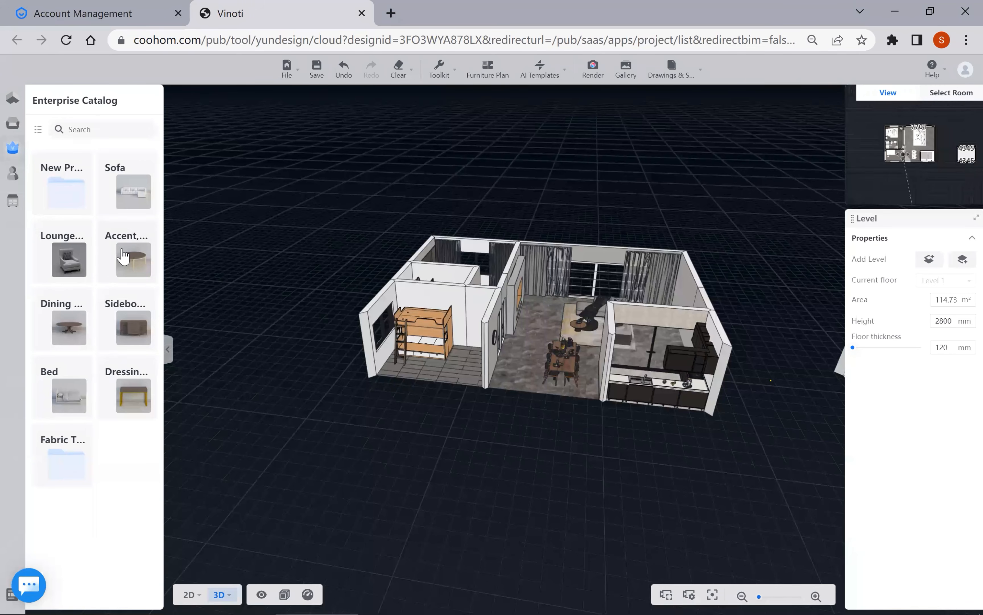
left_click(17, 203)
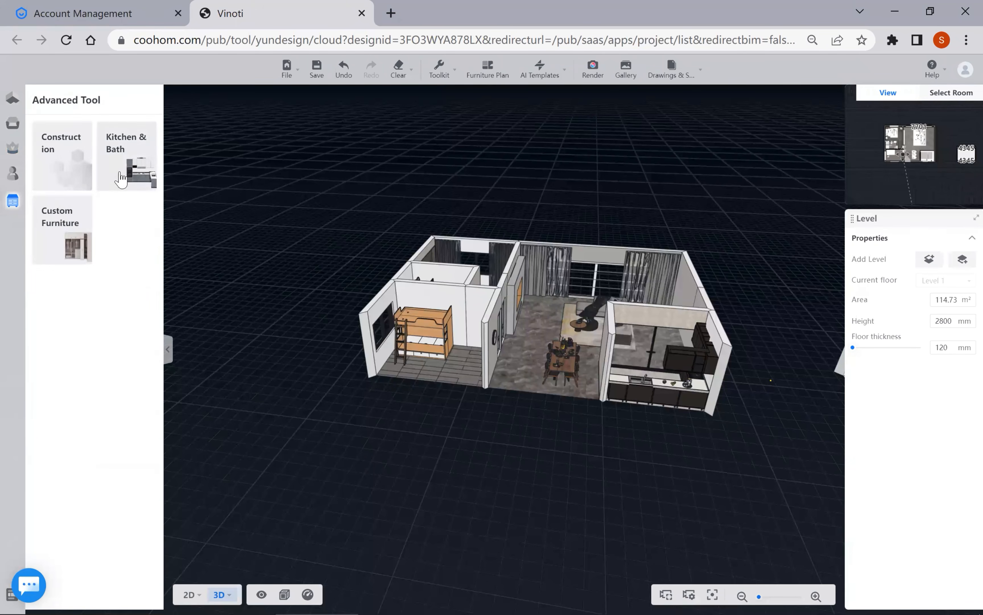
left_click(125, 185)
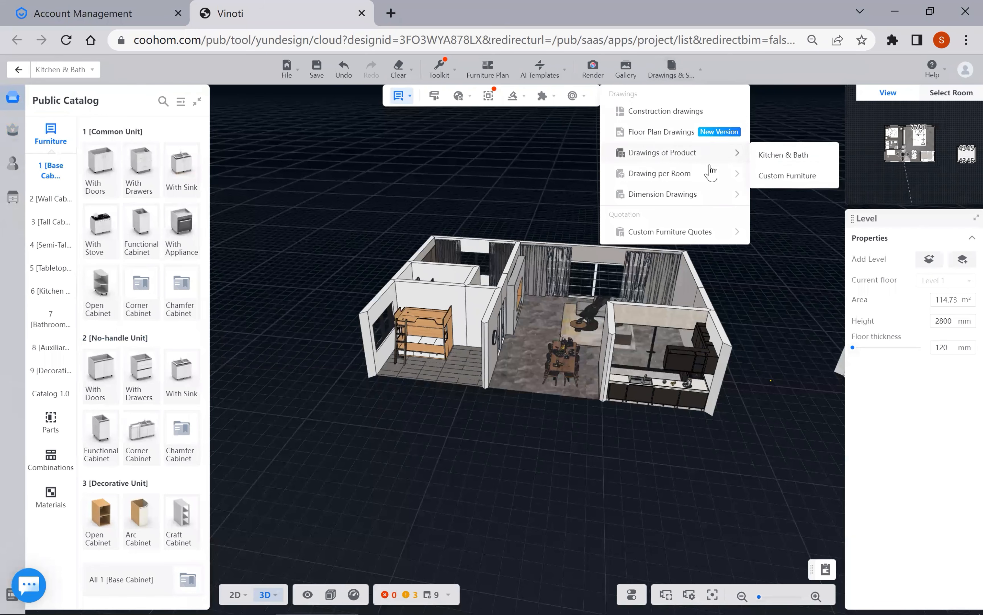
- Review the Drawings of Product and Drawing per Room options within the Kitchen & Bath tool
mouse_move(707, 158)
mouse_move(678, 176)
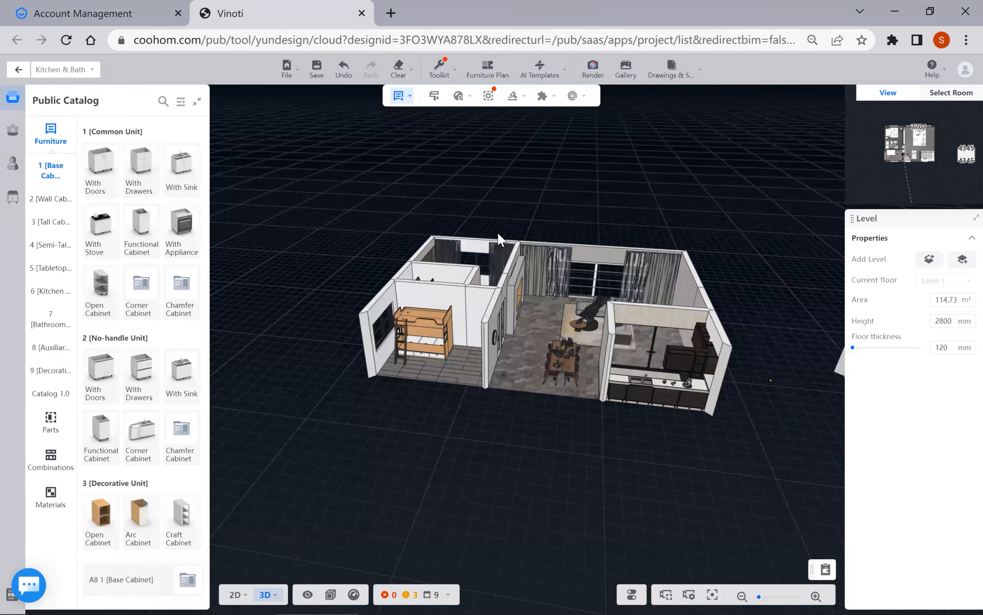
left_click_drag(513, 438, 614, 441)
left_click_drag(667, 79, 662, 179)
key("Right")
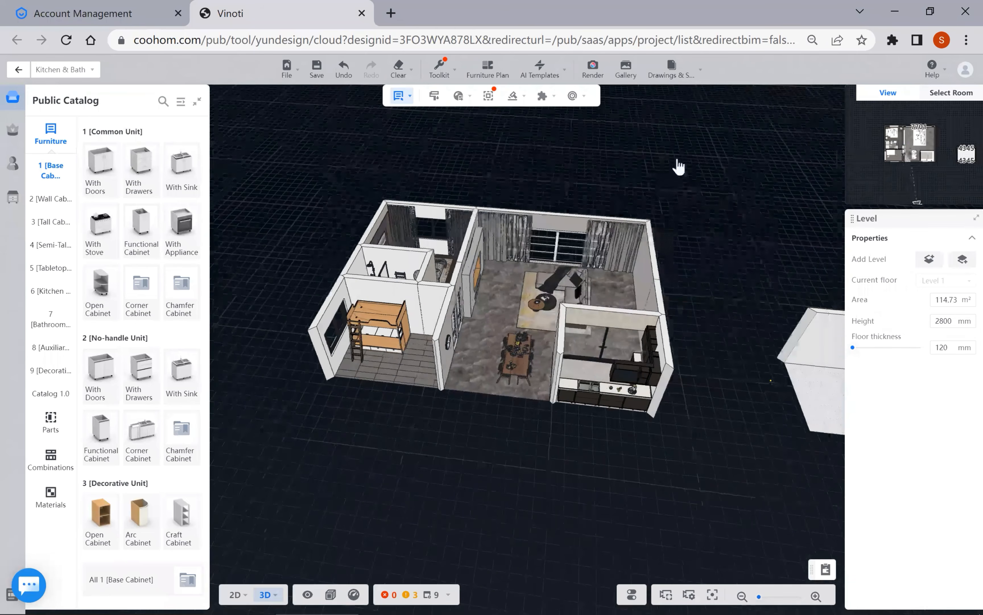
- Open the project's drawings layout and browse its complete sheets list using the All filter
left_click(672, 69)
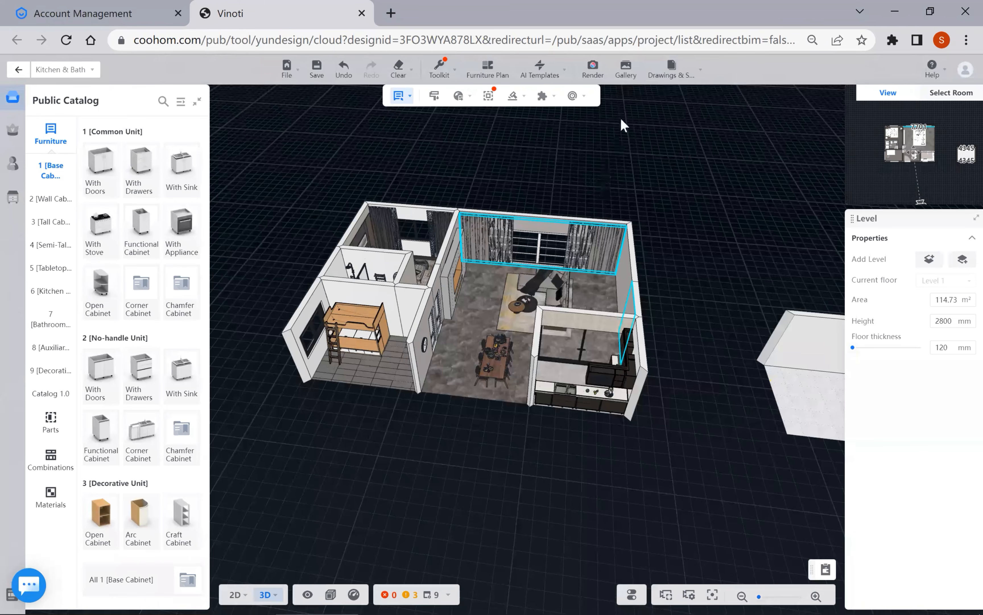
left_click_drag(621, 117, 642, 122)
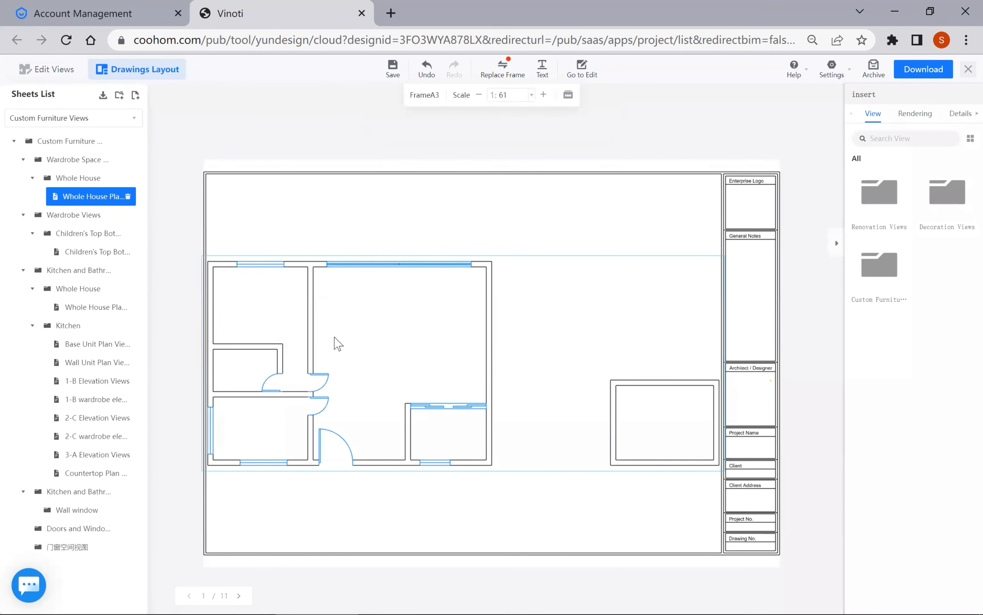
left_click(106, 126)
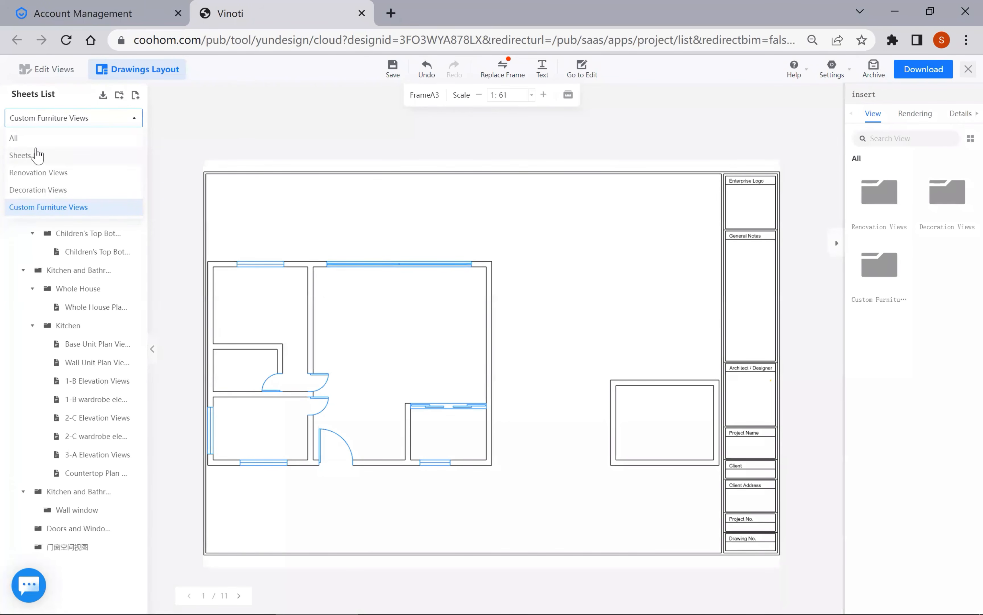
left_click(29, 138)
scroll(88, 318, "down", 4)
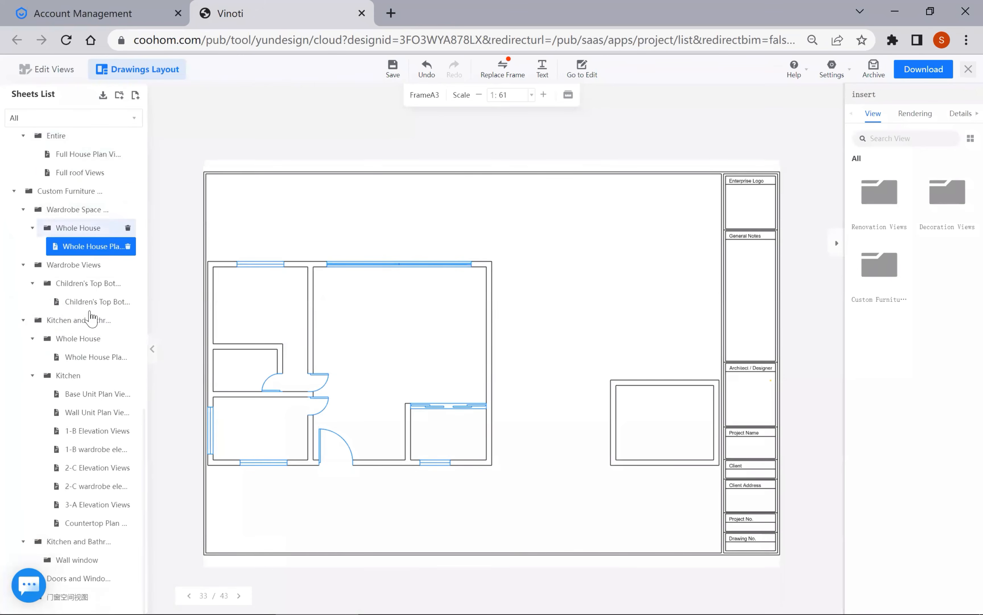
scroll(87, 345, "up", 4)
scroll(85, 344, "up", 10)
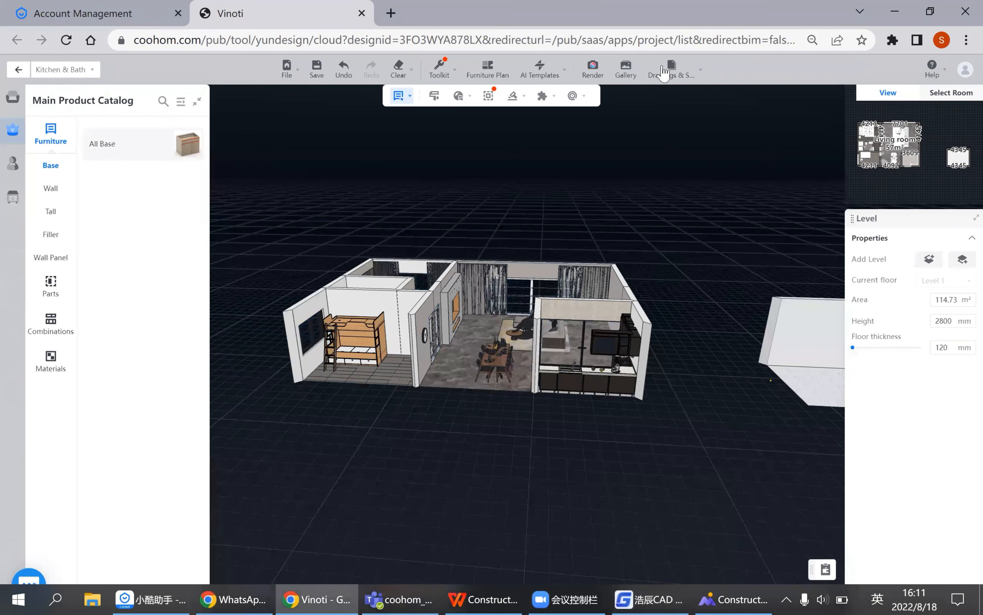
- Reopen the drawings layout from the Kitchen & Bath design and switch the sheets list from Custom Furniture Views to All
left_click(663, 72)
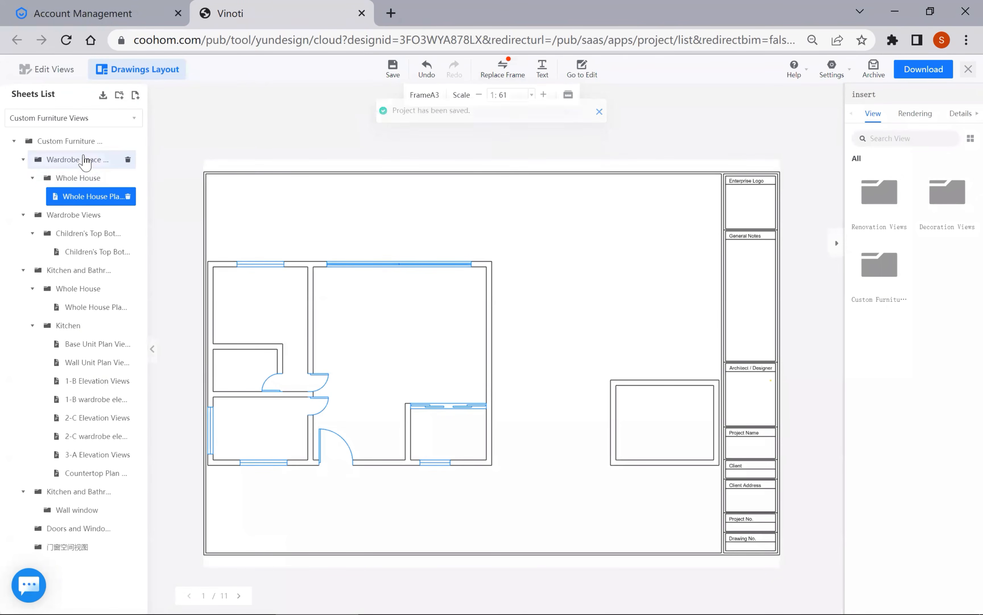
left_click(88, 120)
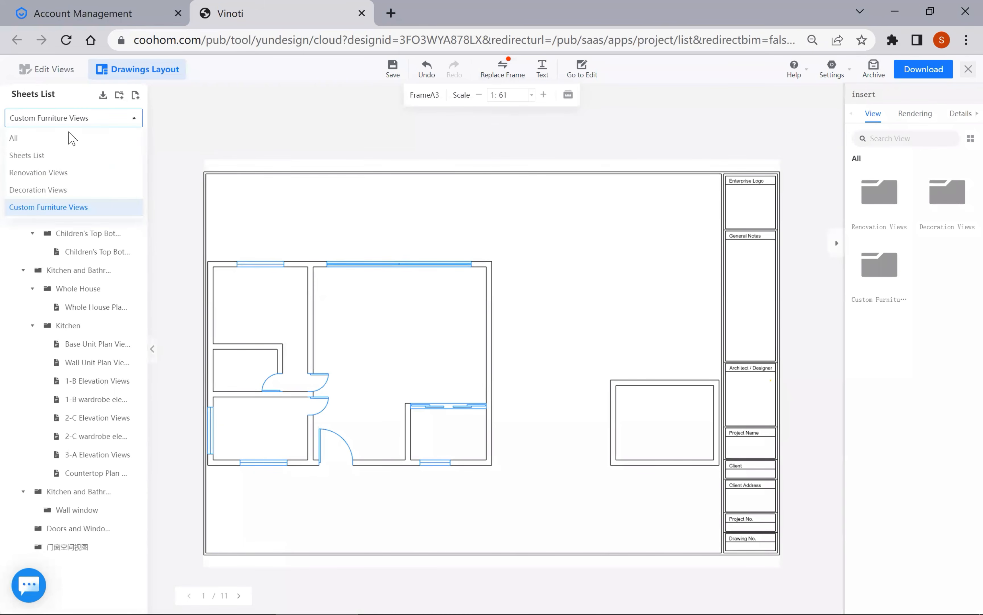
left_click(35, 138)
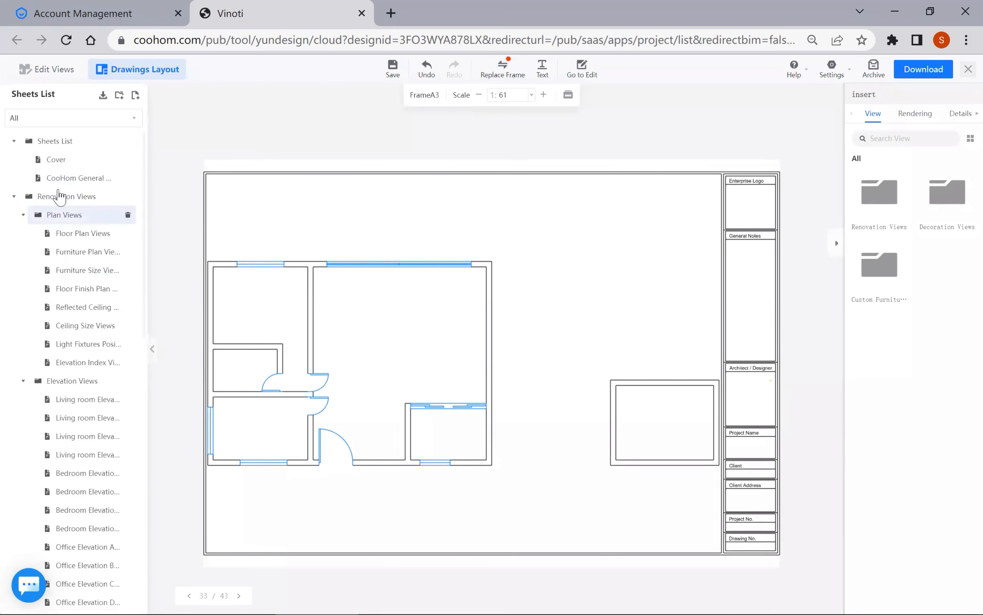
- View the Cover sheet and the CooHom General sheet from the Sheets List group
left_click(56, 159)
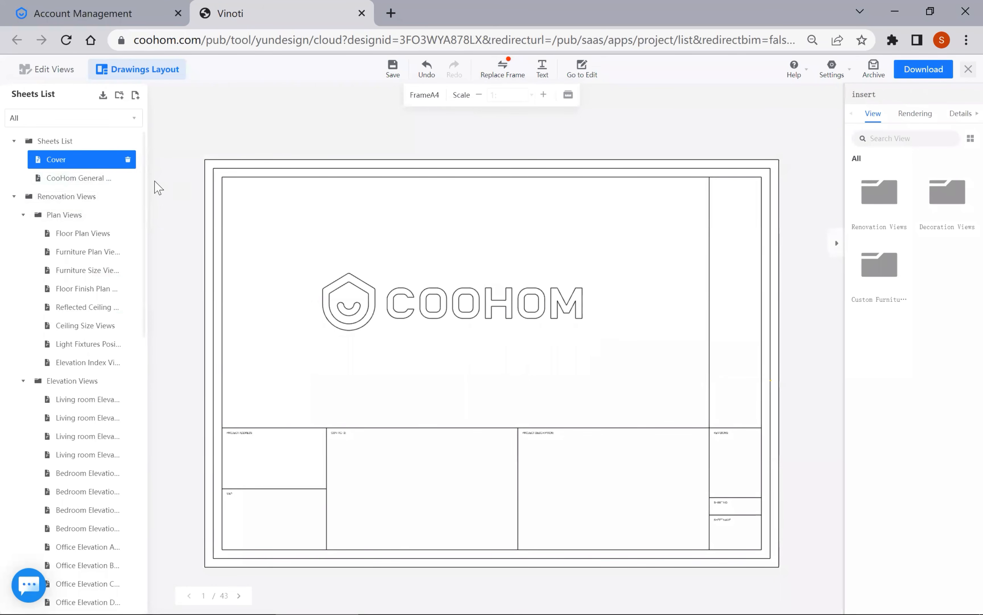
left_click(65, 181)
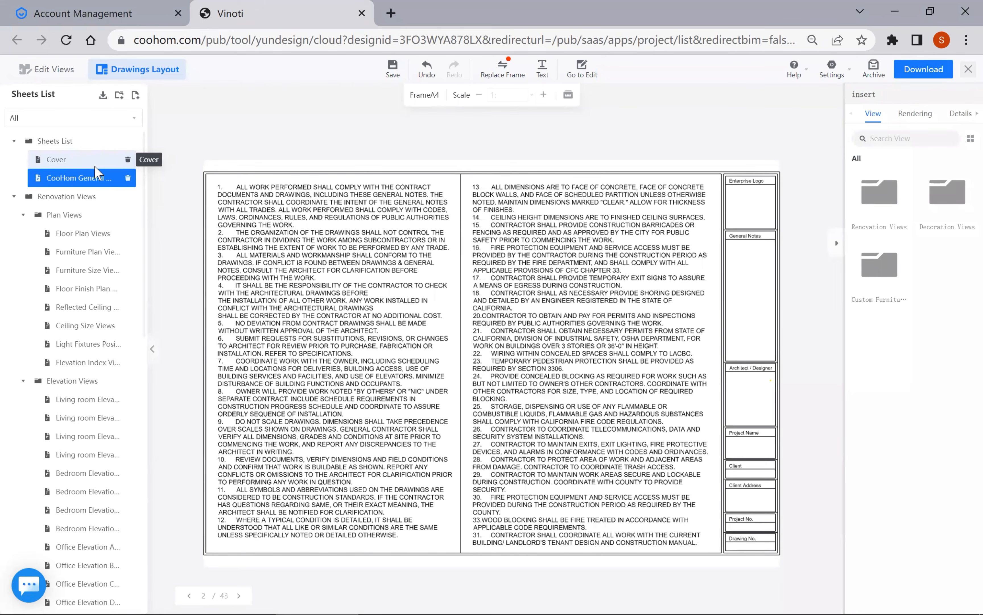
left_click(93, 159)
left_click(84, 180)
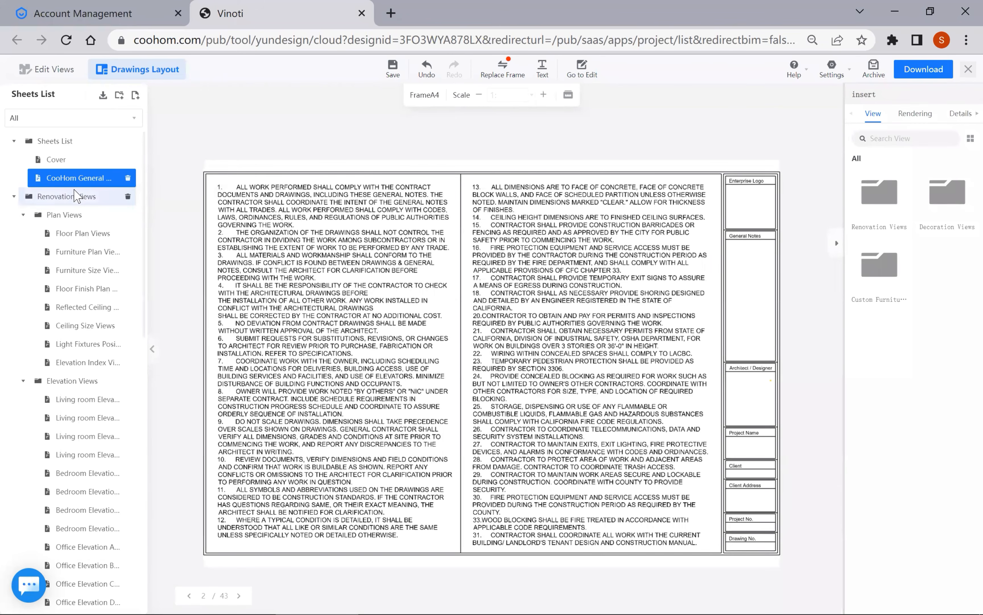
- Browse the plan and elevation sheets under Renovation Views and open a bedroom elevation sheet
scroll(67, 411, "down", 4)
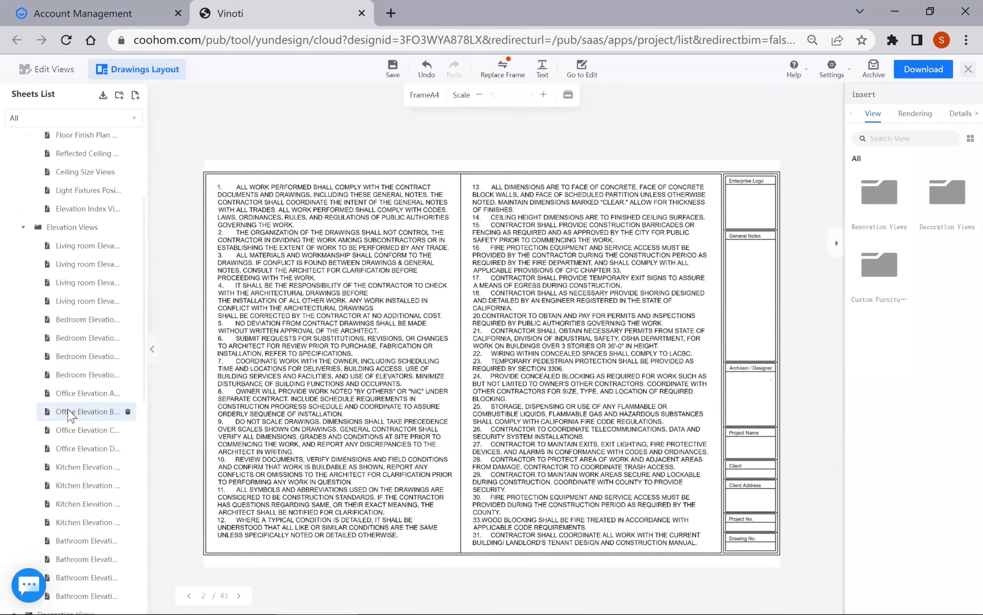
scroll(70, 415, "up", 4)
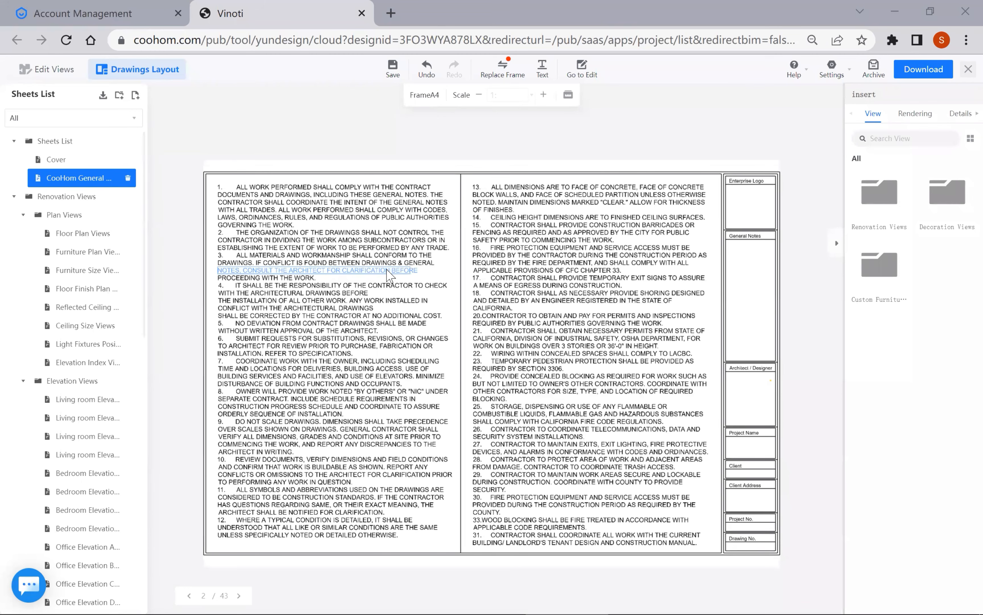
scroll(98, 353, "down", 2)
scroll(97, 361, "down", 8)
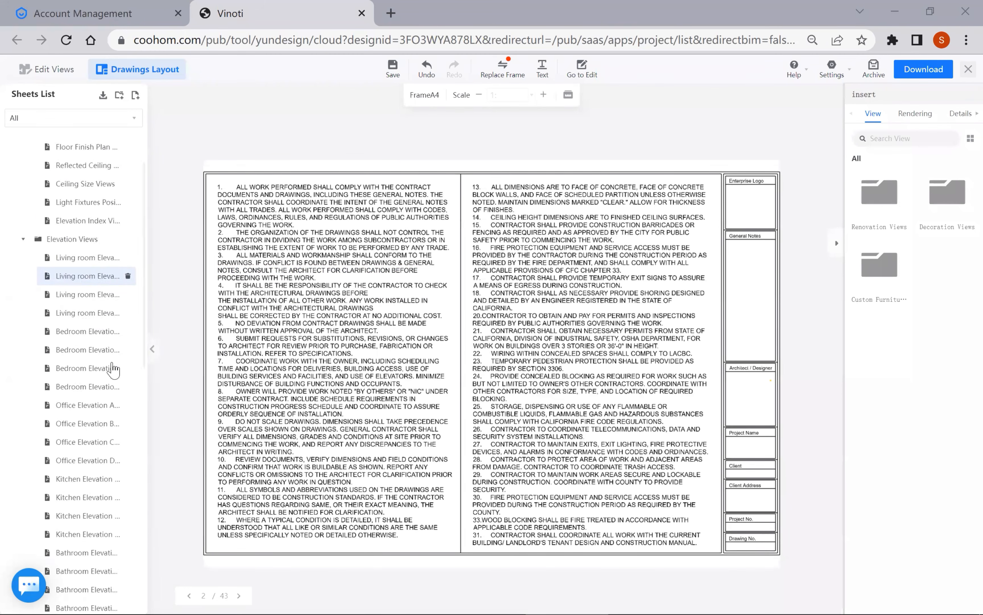
left_click(85, 347)
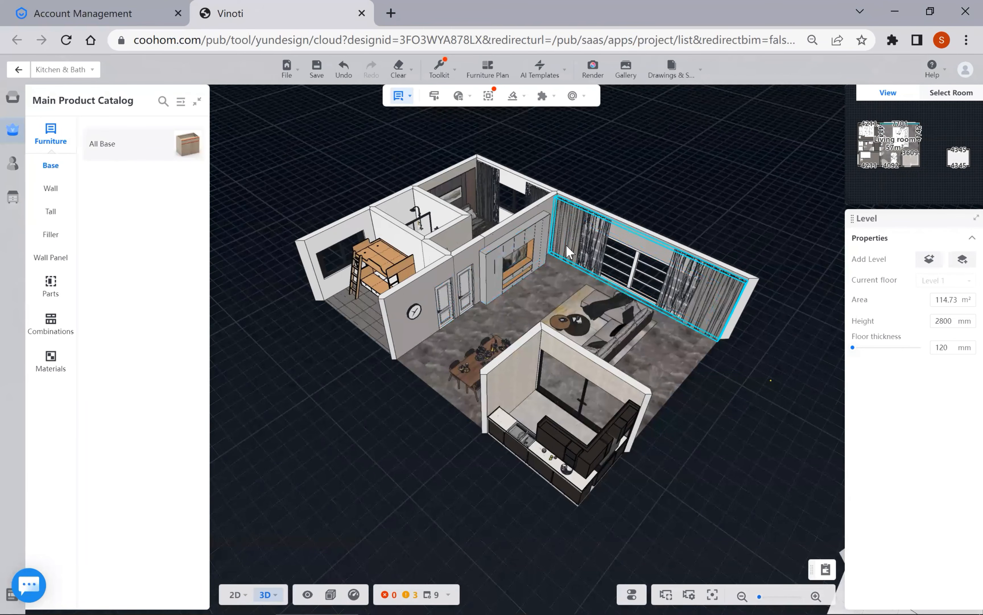
- Open the drawings layout again from the 3D design and set its sheets list filter to All
left_click(673, 70)
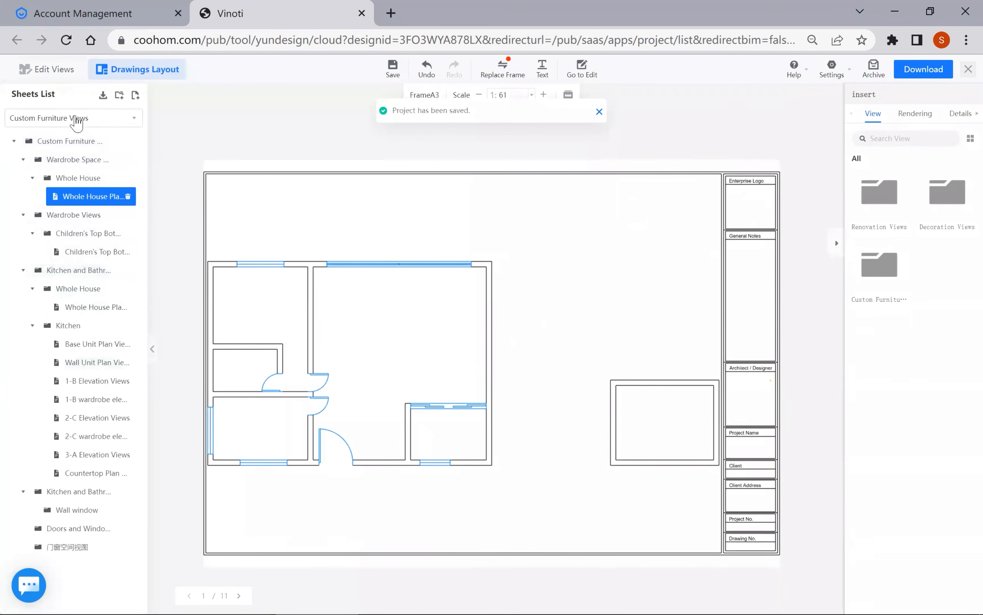
left_click(76, 119)
left_click(55, 140)
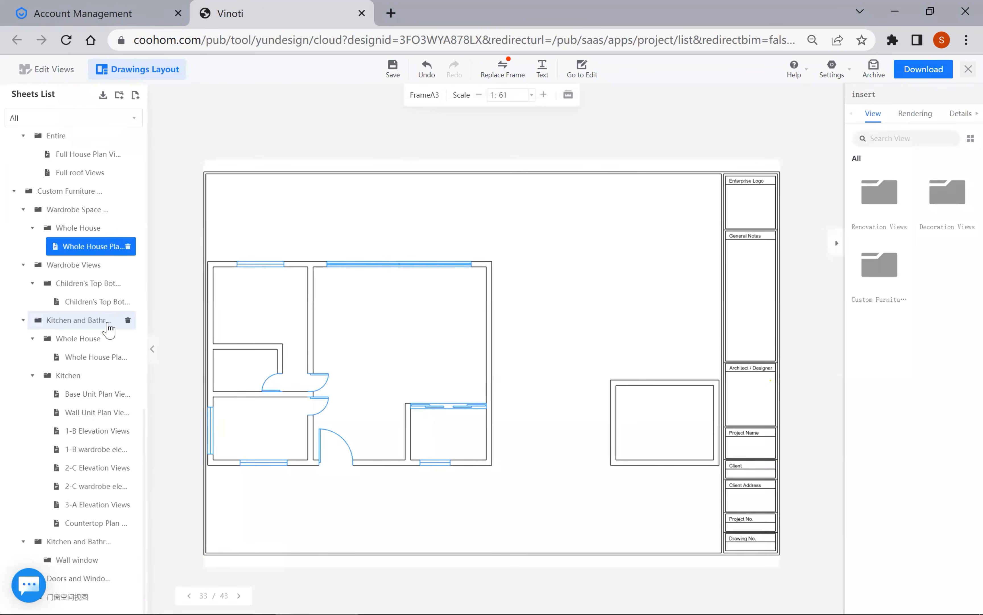
- View the Ceiling Size, Elevation Index and Light Fixtures Position sheets, enlarging the light fixtures plan
scroll(108, 327, "up", 5)
scroll(104, 332, "up", 8)
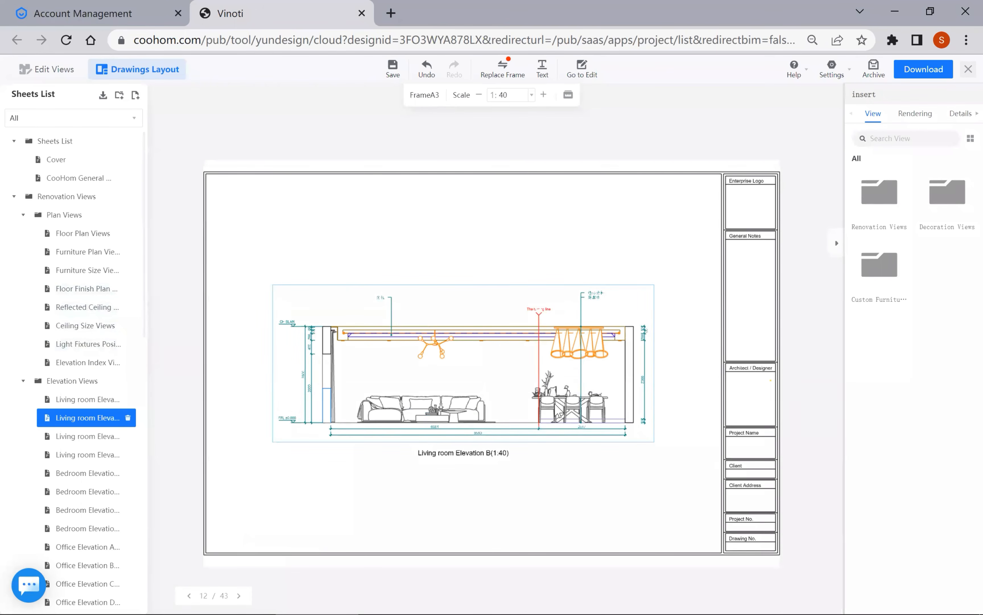
left_click(91, 331)
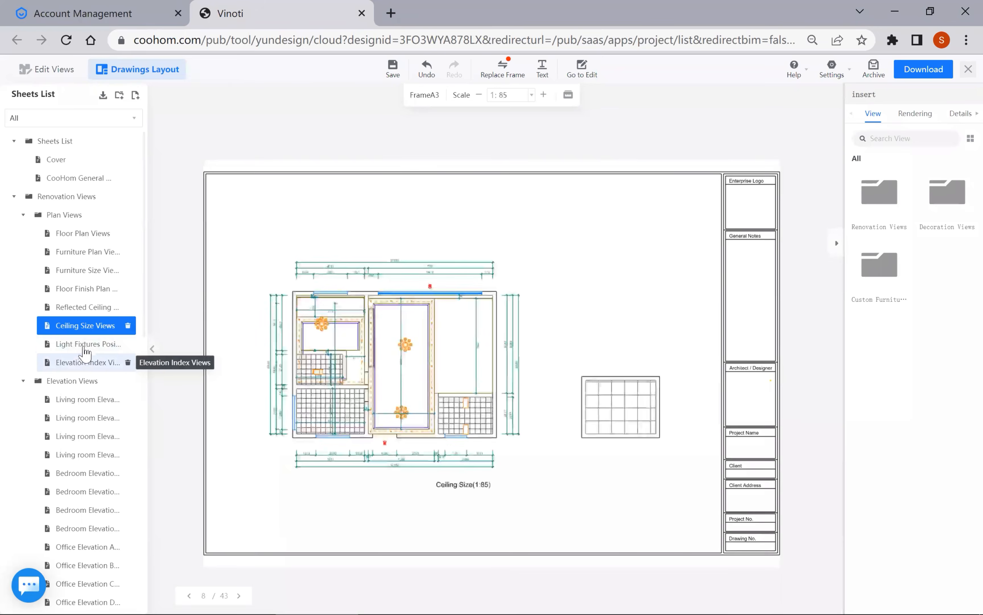
left_click(84, 361)
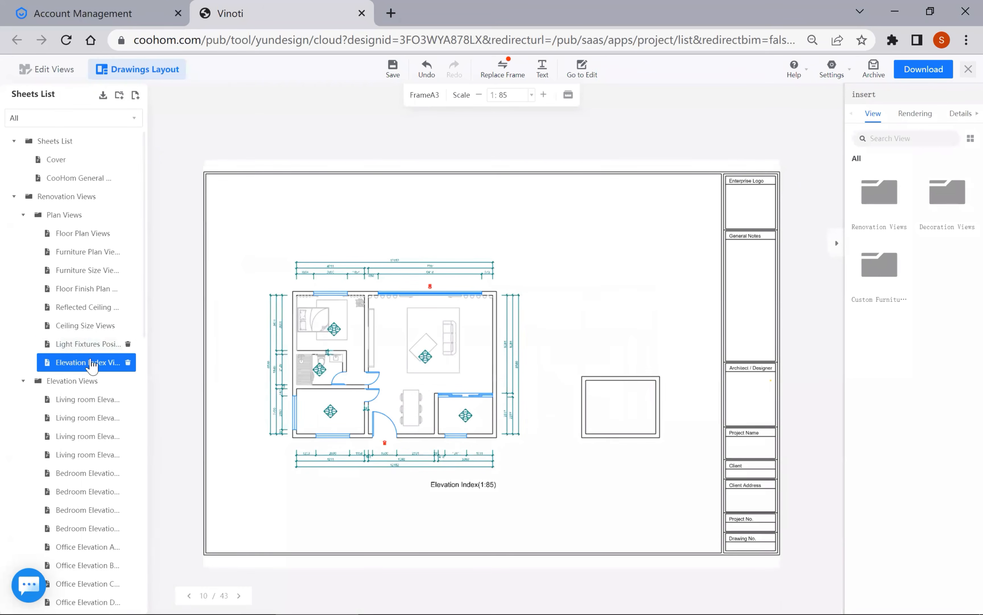
left_click(83, 348)
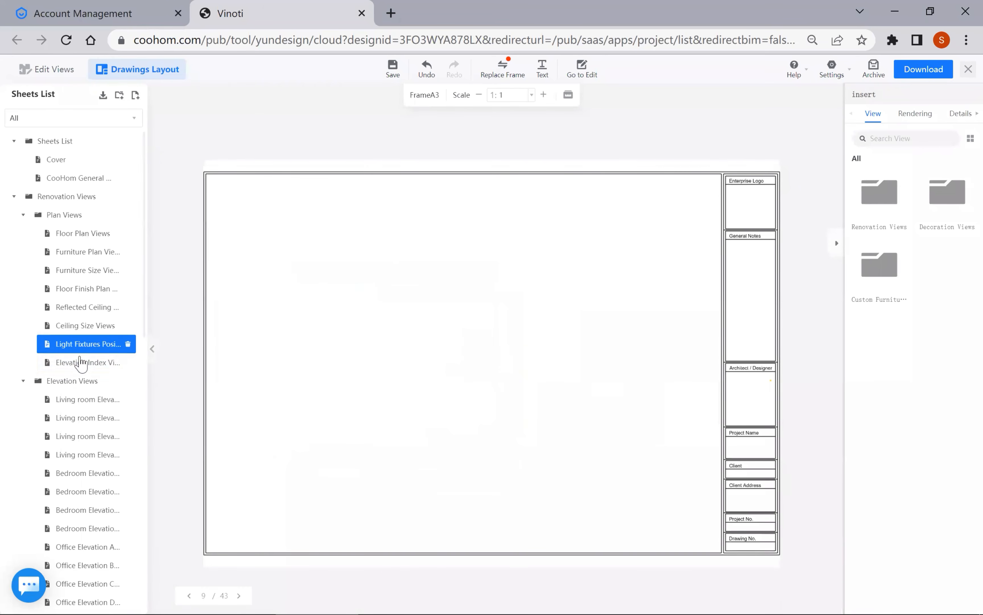
scroll(368, 396, "up", 2)
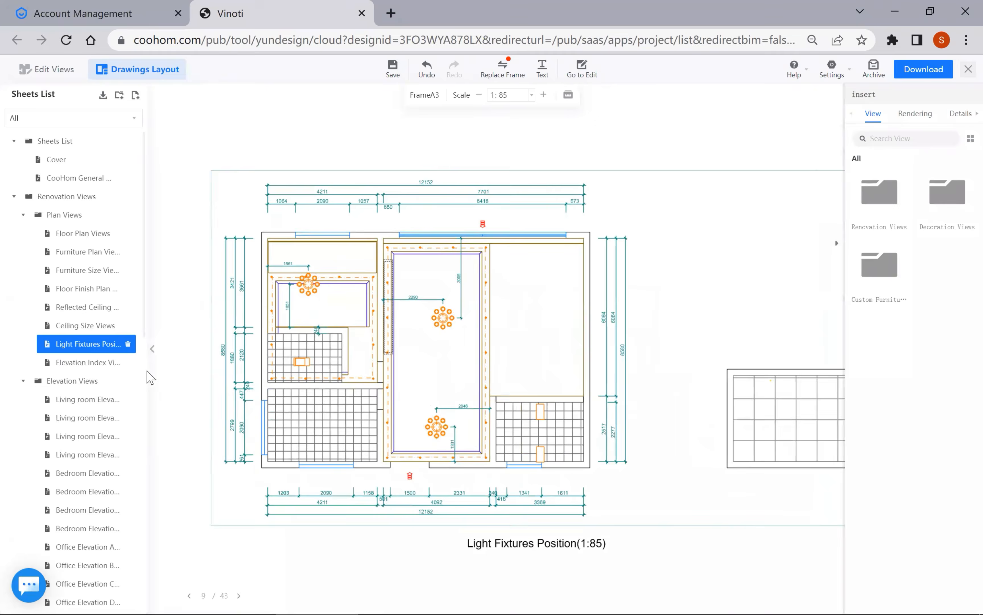
- Return to the 3D design and examine the living room's dropped ceiling, chandelier and spotlights from below
left_click(87, 368)
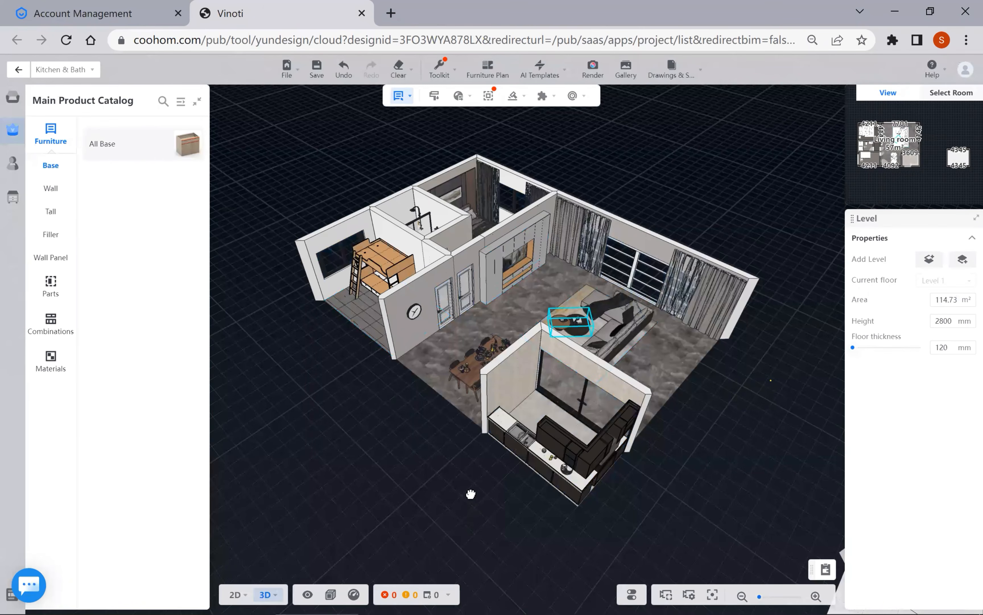
left_click_drag(476, 412, 363, 423)
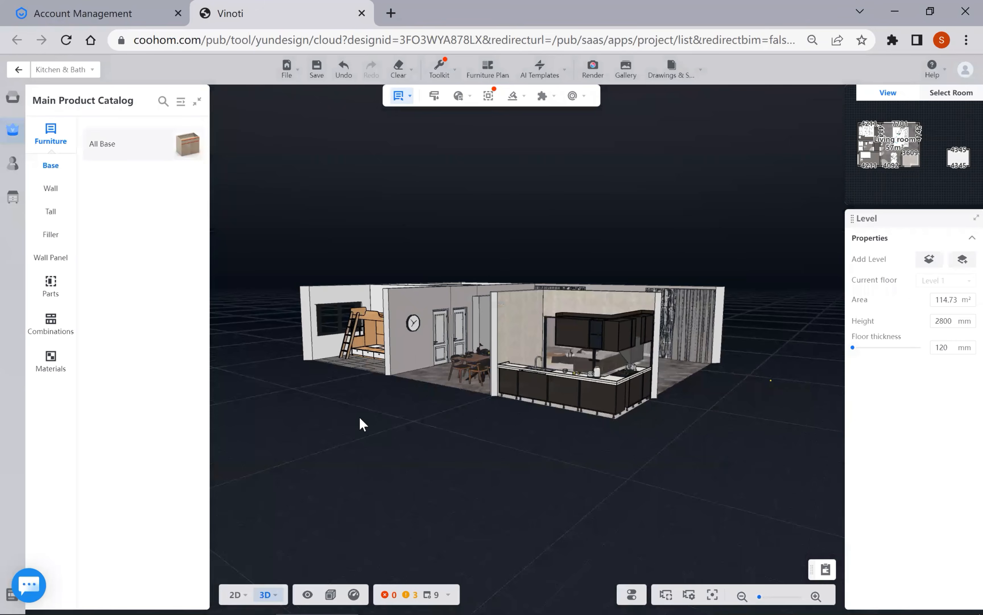
left_click_drag(627, 306, 662, 361)
left_click_drag(384, 455, 786, 471)
left_click_drag(659, 493, 639, 459)
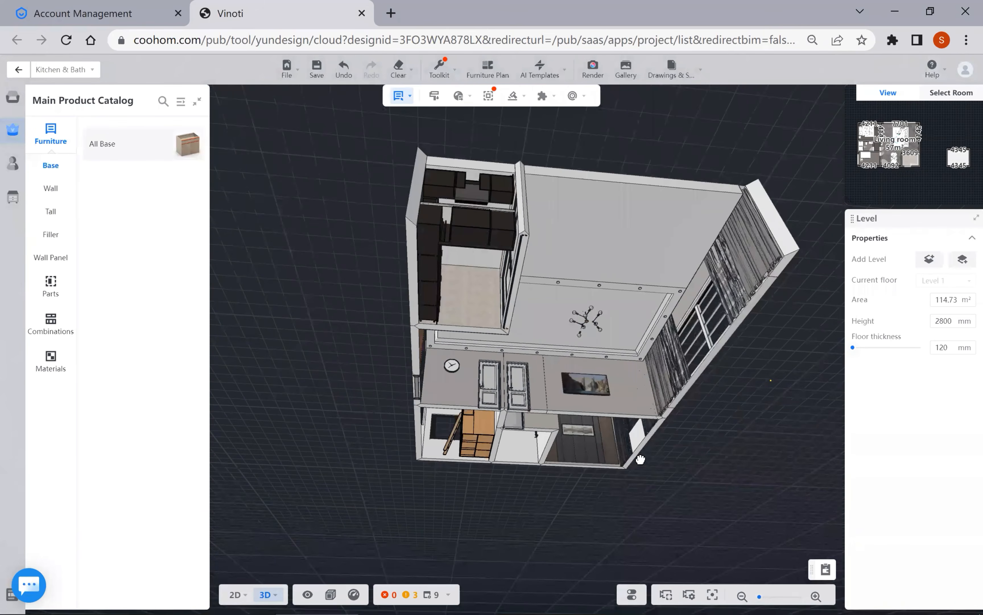
scroll(589, 373, "up", 5)
scroll(537, 276, "up", 3)
scroll(525, 287, "down", 2)
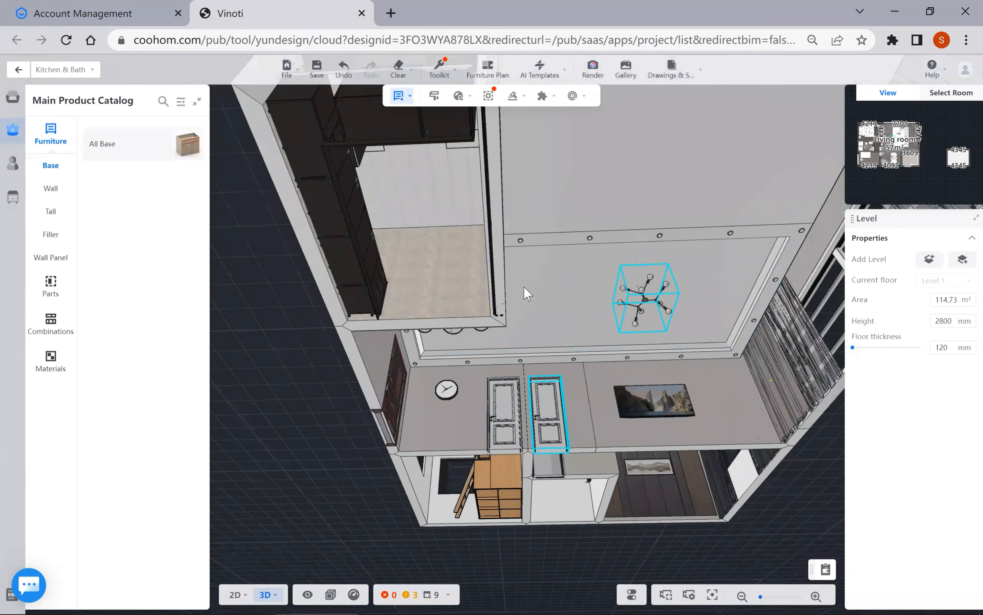
scroll(518, 297, "down", 2)
key("d")
key("d")
key("d")
key("d")
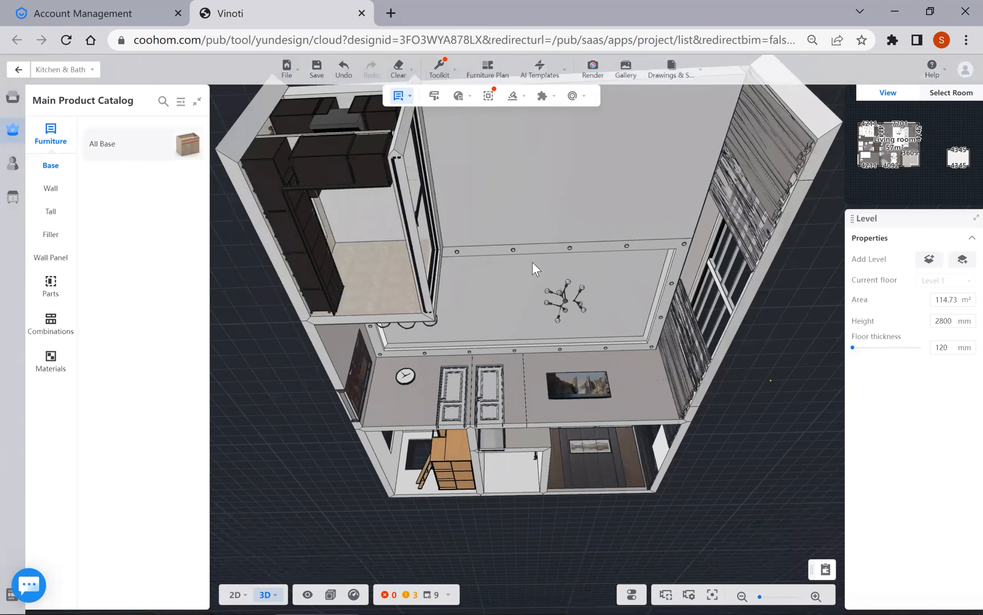
mouse_move(535, 260)
left_mouse_down()
mouse_move(551, 257)
mouse_move(544, 252)
left_mouse_up()
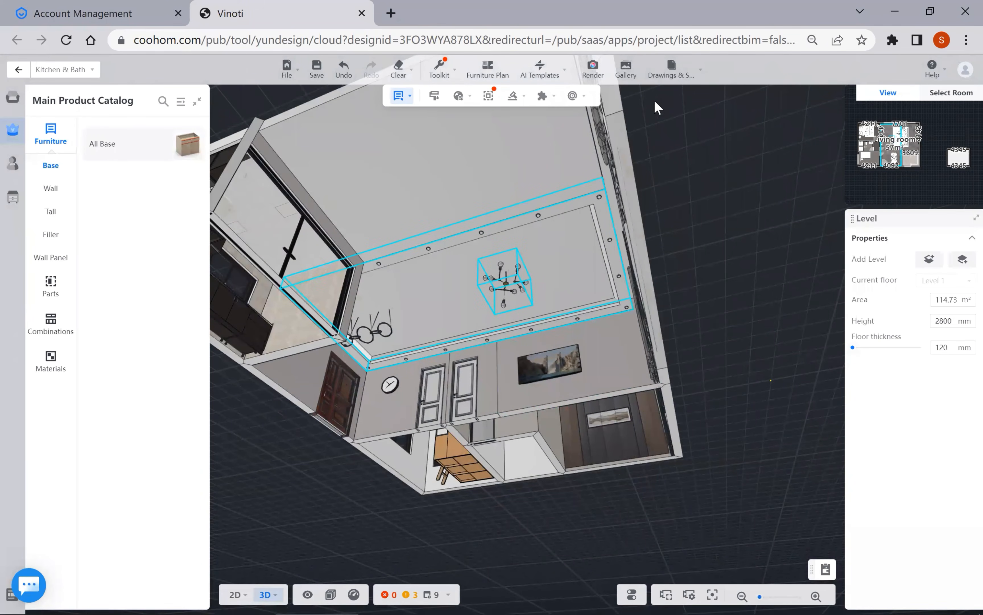
- Reopen the Construction Drawings layout from the 3D design and show All sheets in the sheets list
left_click(671, 73)
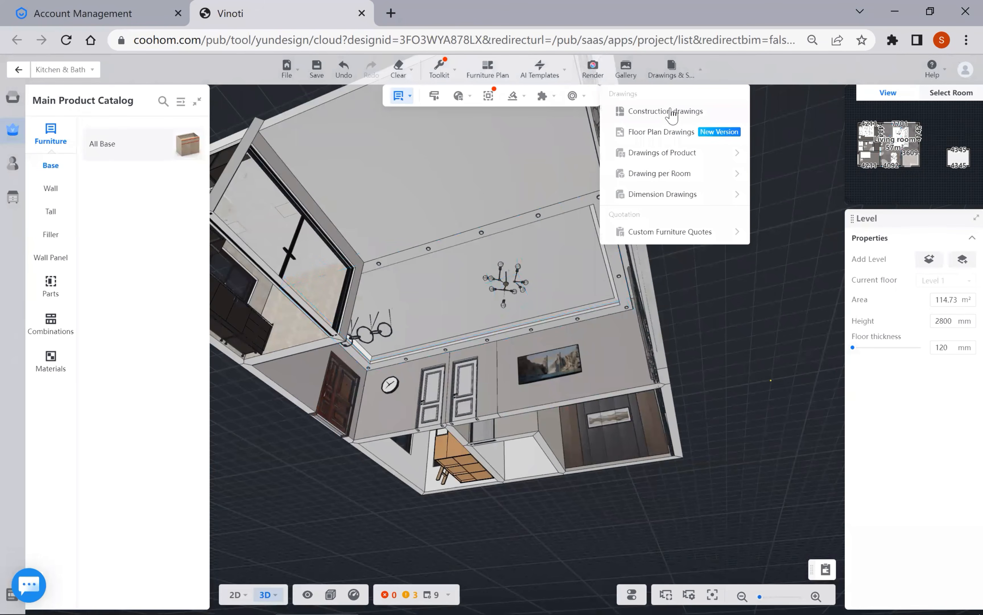
left_click(671, 112)
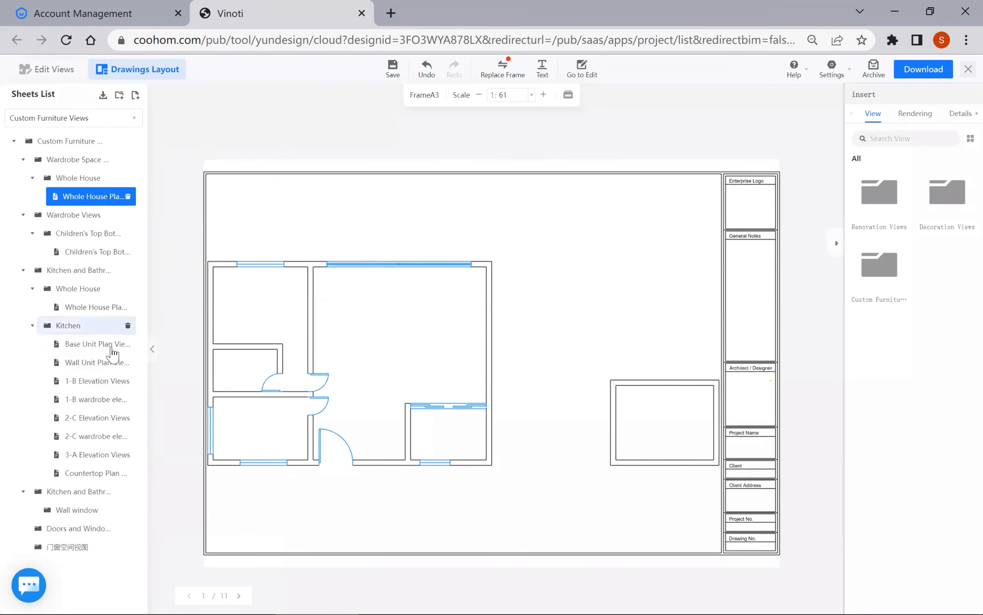
left_click(79, 119)
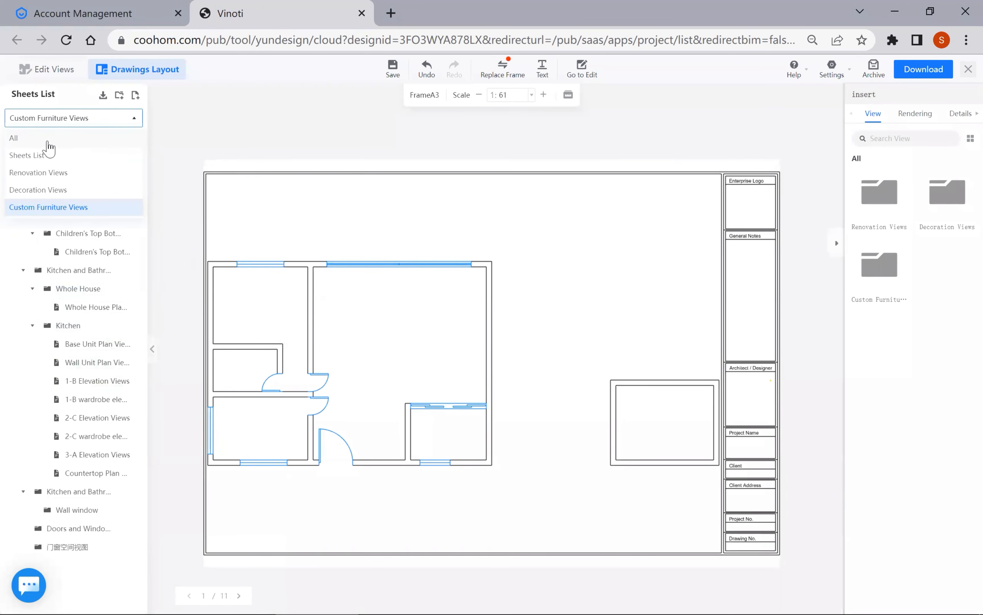
left_click(48, 139)
- View the Living room Elevation B sheet, examining the ceiling profile, chandelier, pendant lights and dimensions up close
scroll(103, 284, "down", 3)
scroll(108, 280, "up", 5)
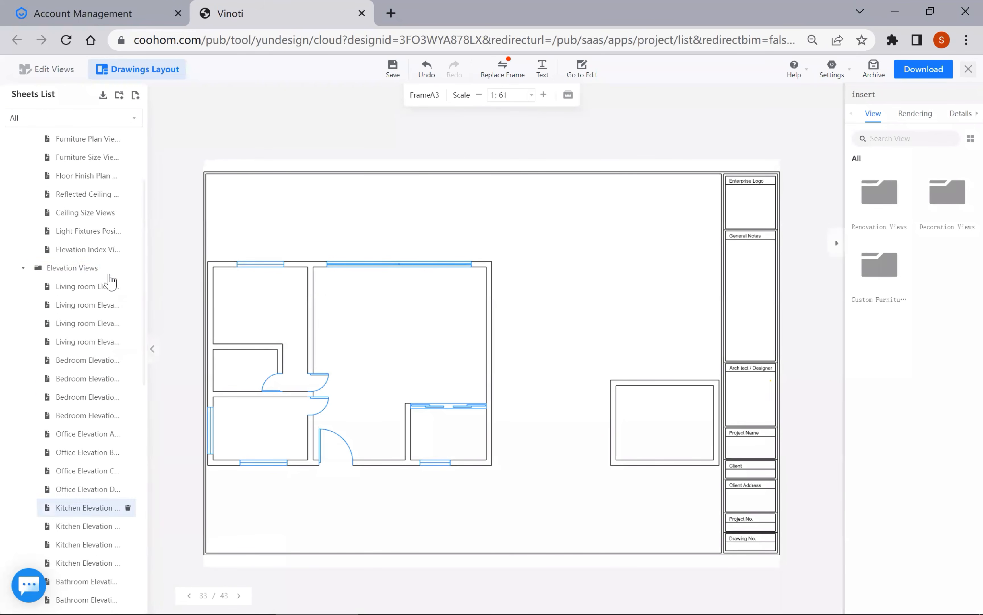
left_click(73, 306)
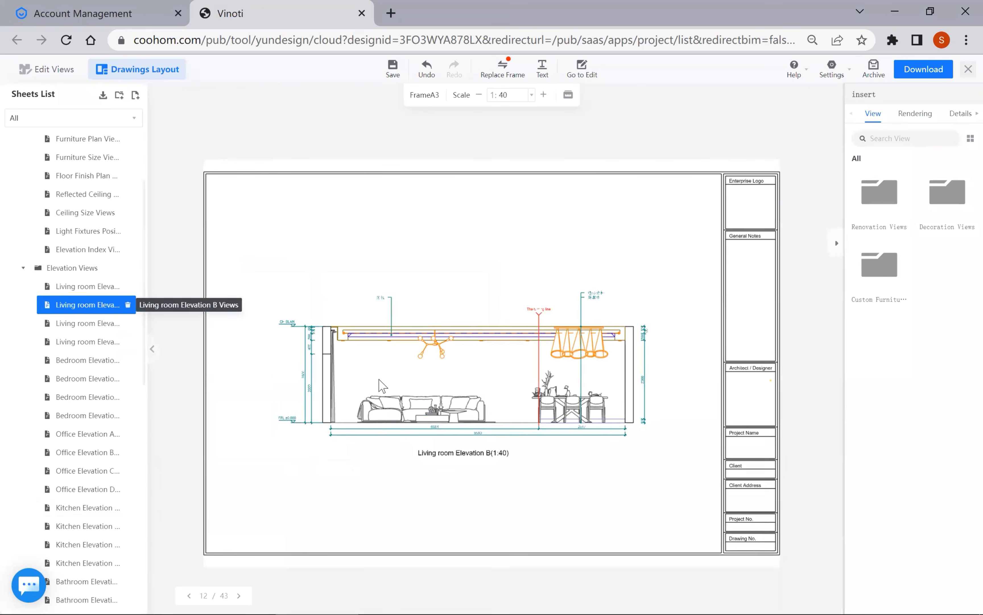
scroll(480, 409, "up", 5)
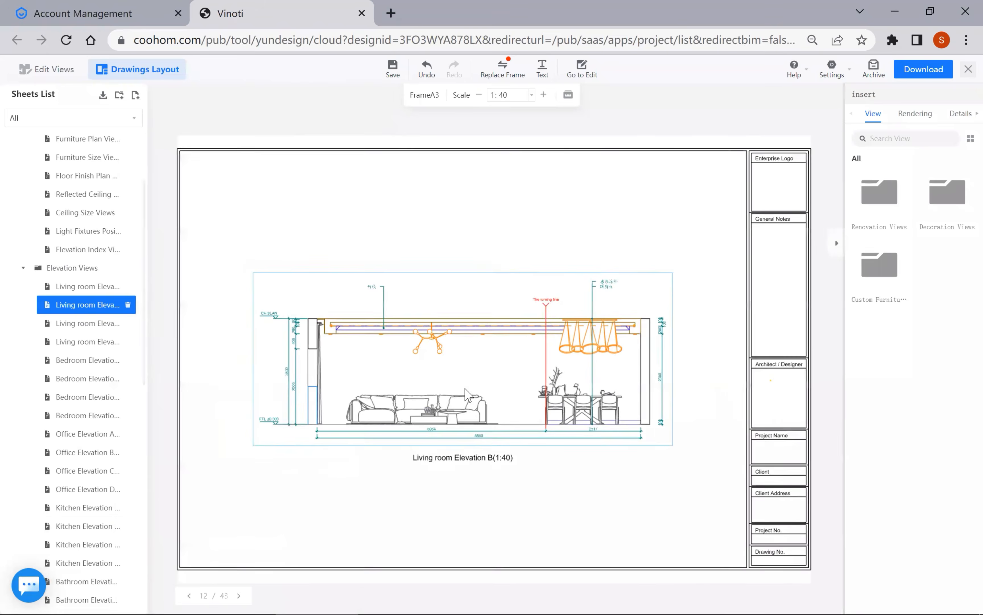
scroll(476, 393, "up", 2)
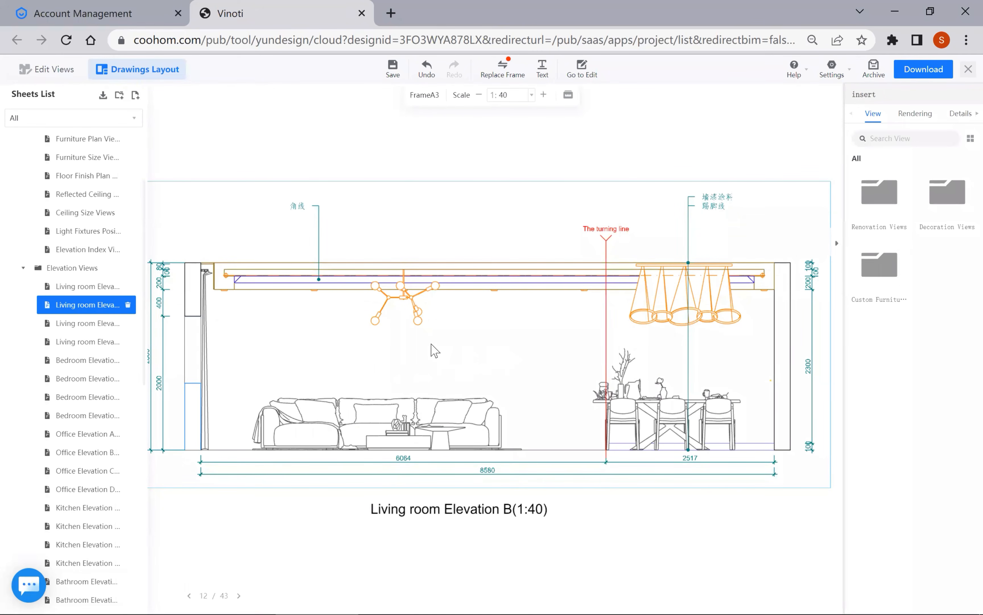
scroll(435, 350, "up", 1)
scroll(410, 274, "up", 5)
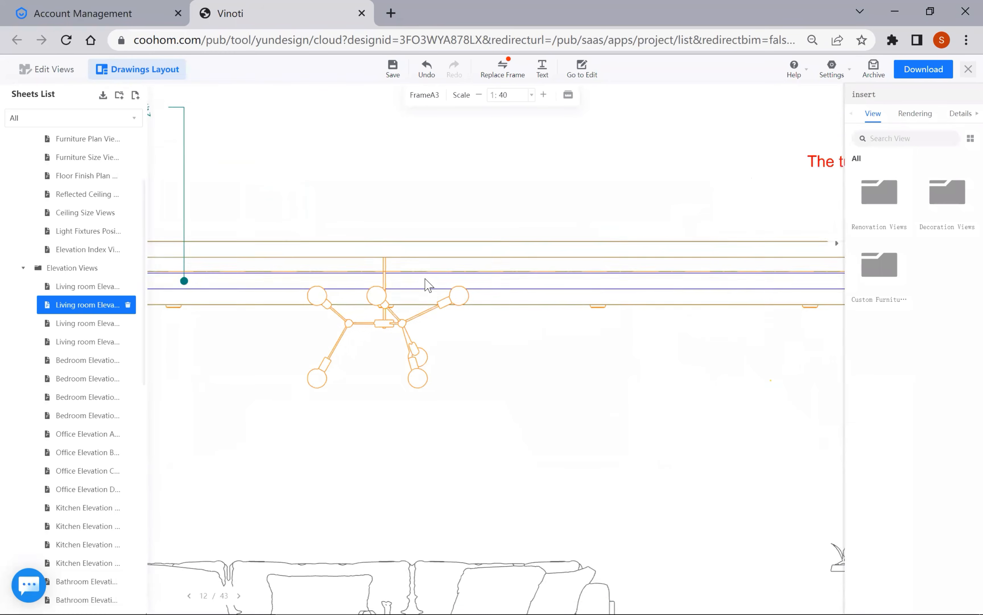
scroll(432, 303, "down", 5)
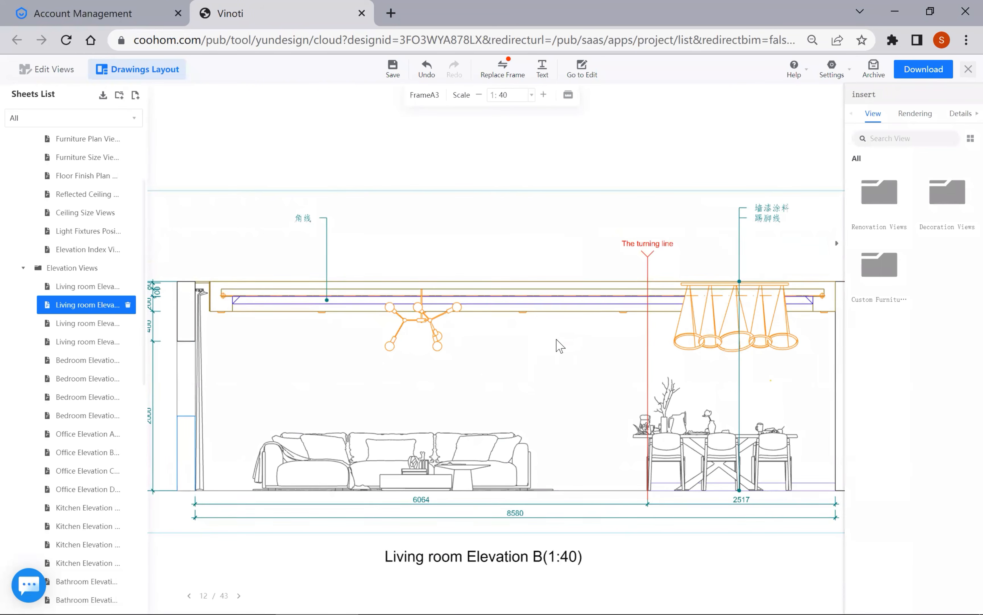
scroll(564, 358, "down", 1)
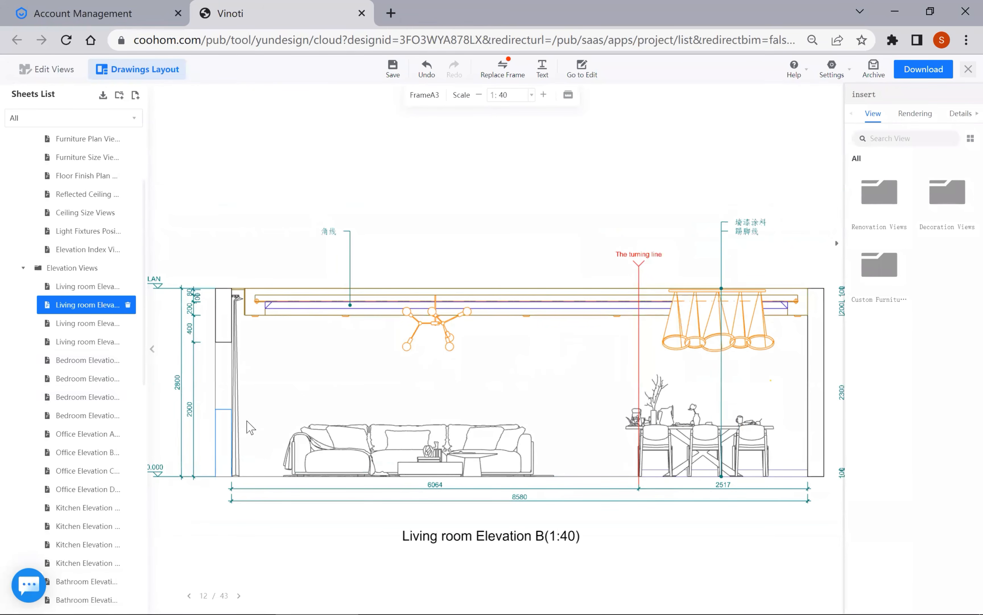
- View the Furniture Plan and Furniture Size sheets under Plan Views
scroll(81, 308, "up", 3)
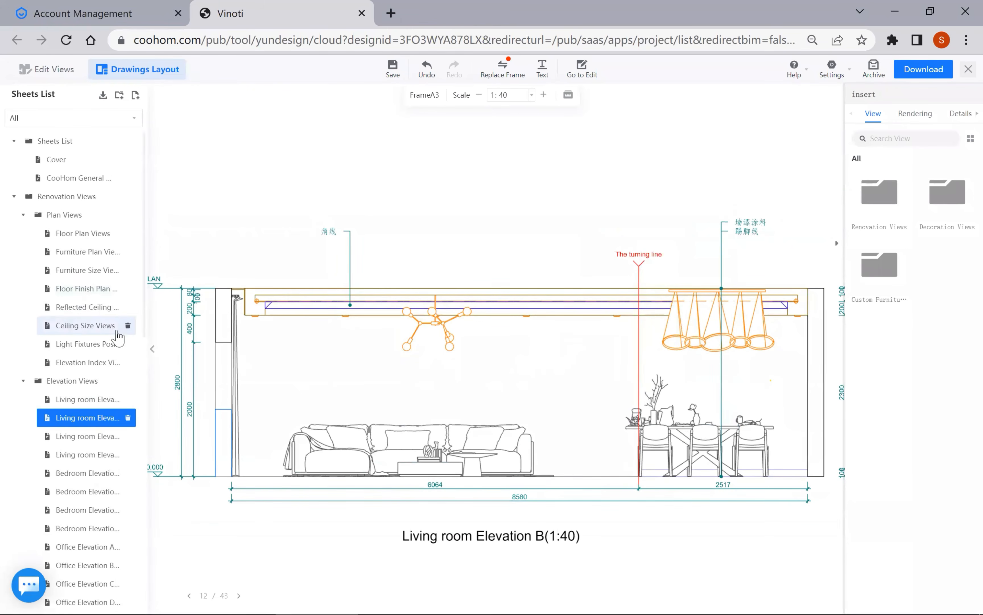
left_click(83, 253)
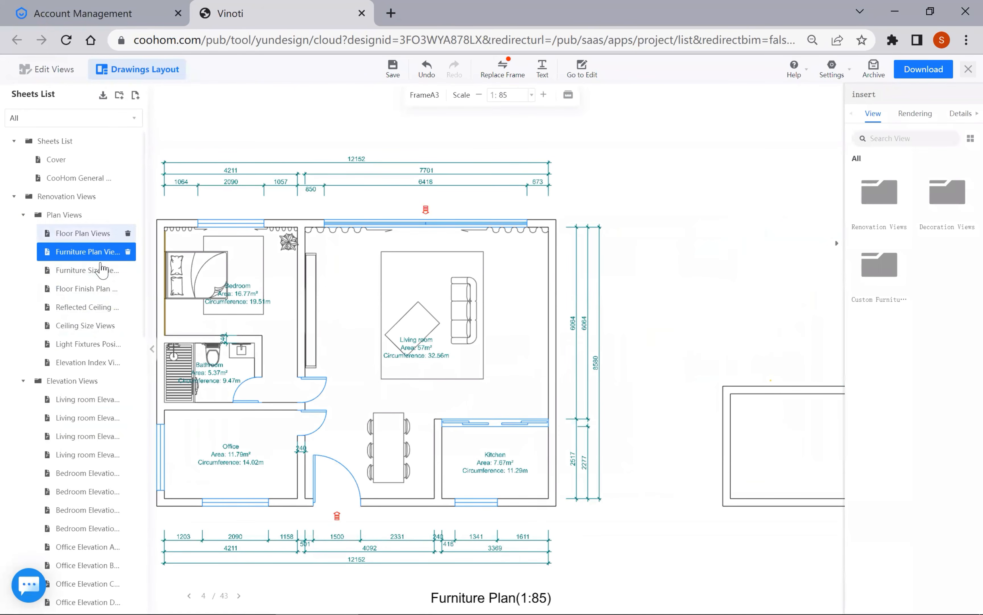
left_click(101, 271)
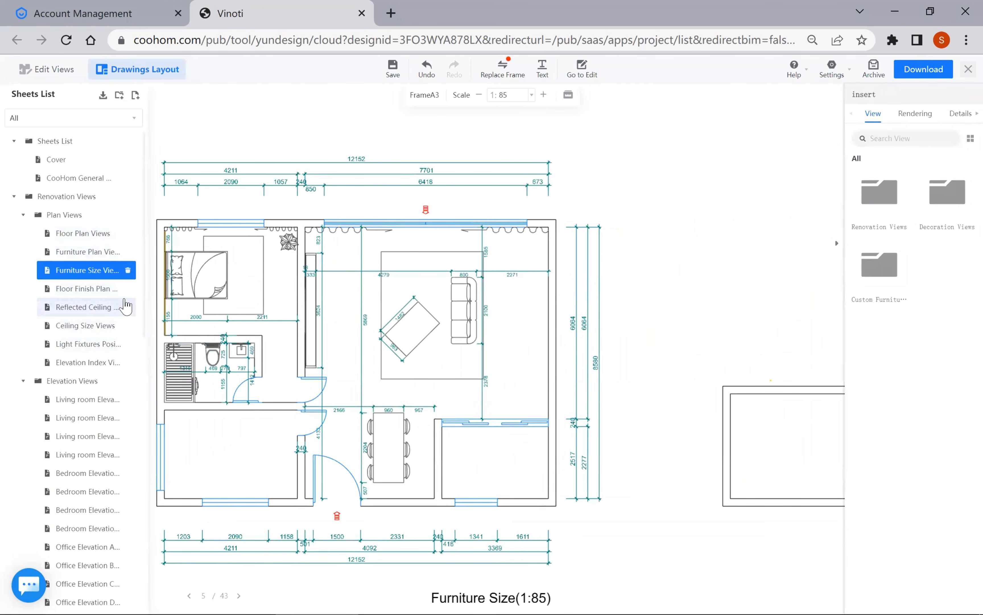
- Open the Floor Finish Plan sheet and examine the living room's tile grid, starting-point arrows and material callouts
left_click(91, 294)
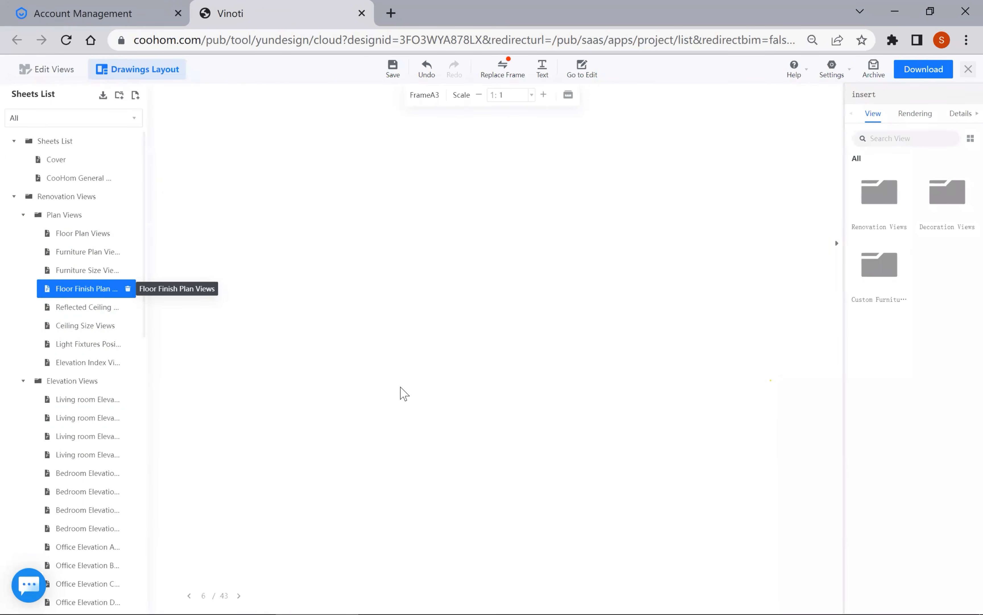
scroll(408, 199, "up", 5)
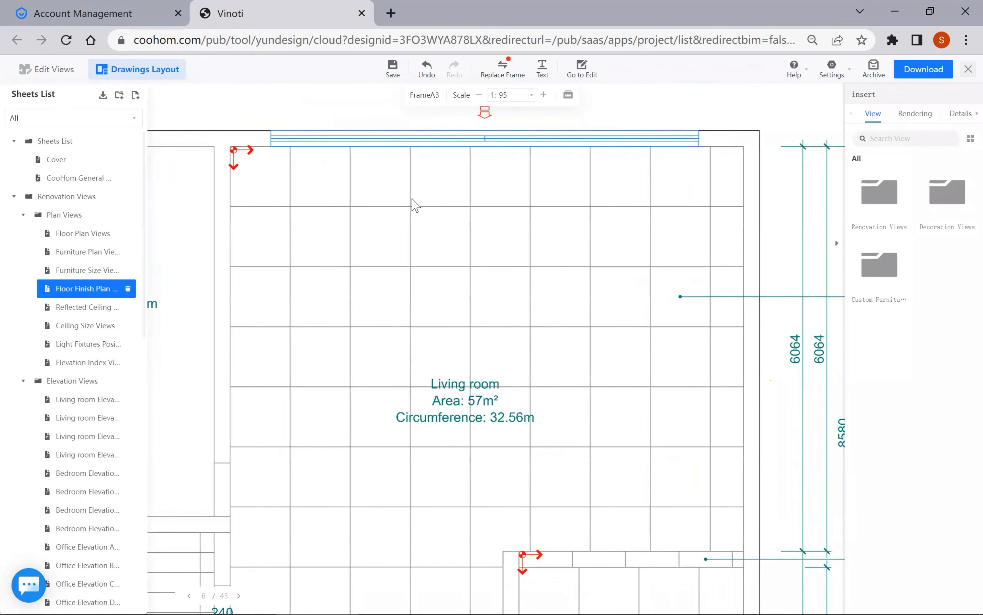
scroll(415, 264, "down", 4)
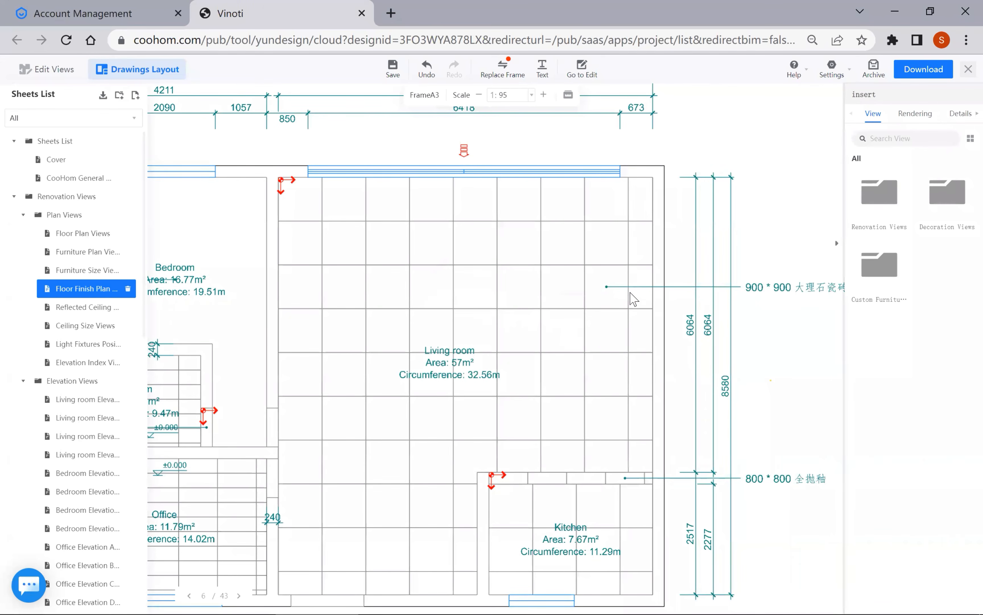
scroll(458, 415, "down", 1)
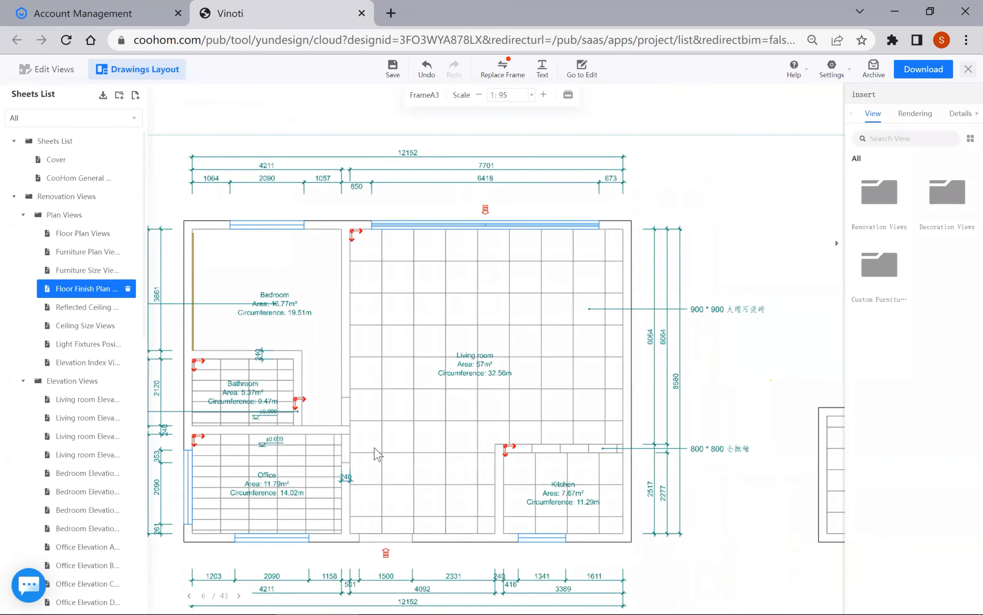
scroll(380, 447, "up", 3)
scroll(390, 409, "down", 4)
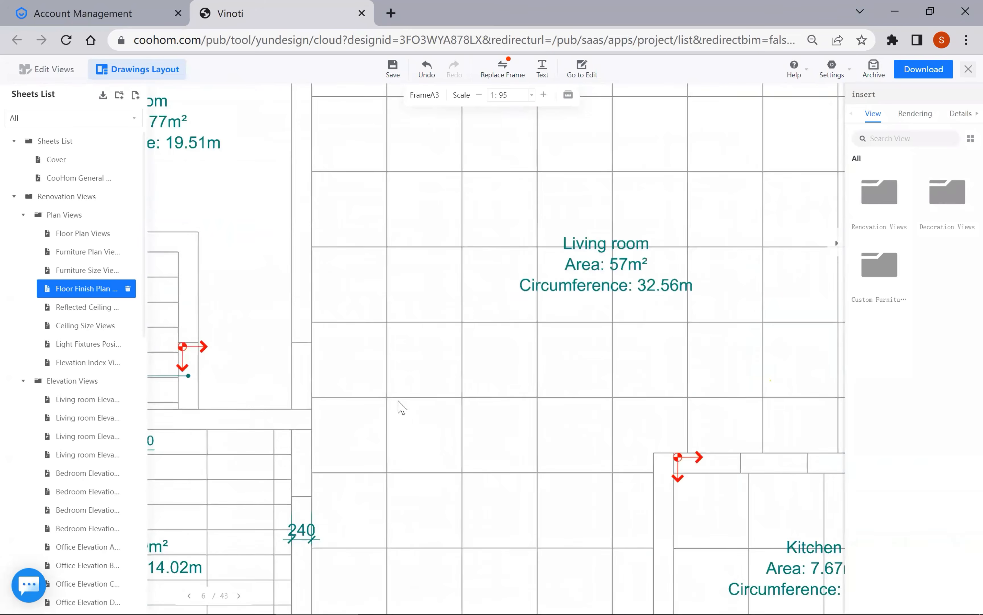
scroll(416, 289, "down", 1)
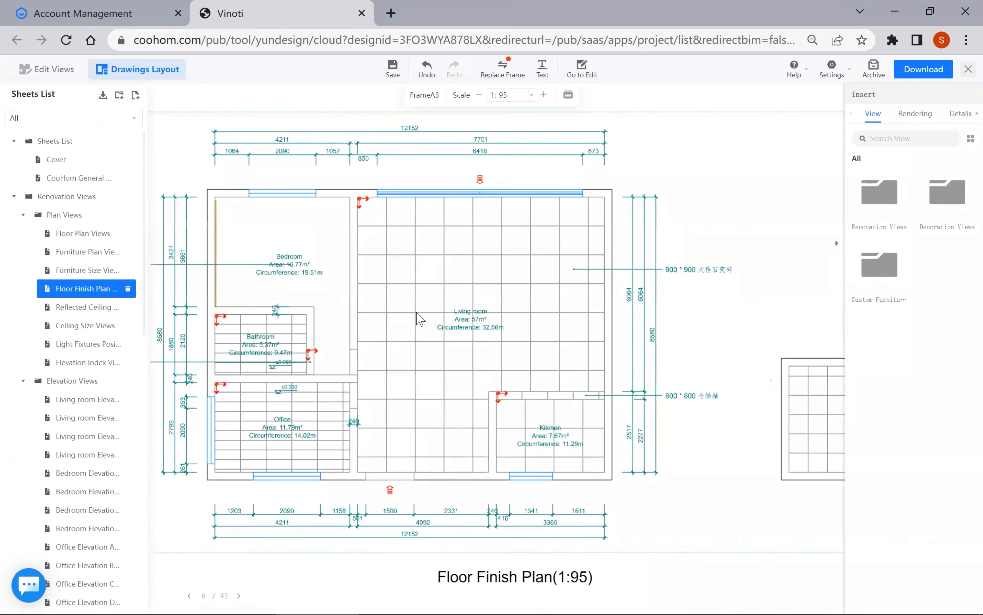
scroll(413, 366, "up", 3)
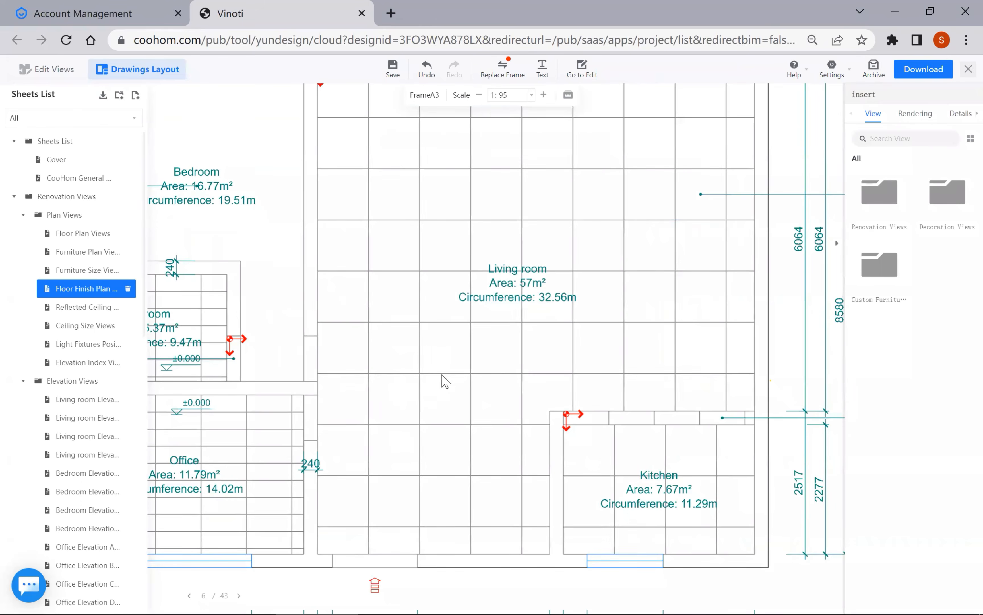
scroll(422, 372, "down", 2)
- Examine the floor tiling around the entrance on the Floor Finish Plan, finishing with the whole plan in view
left_click_drag(441, 471, 478, 334)
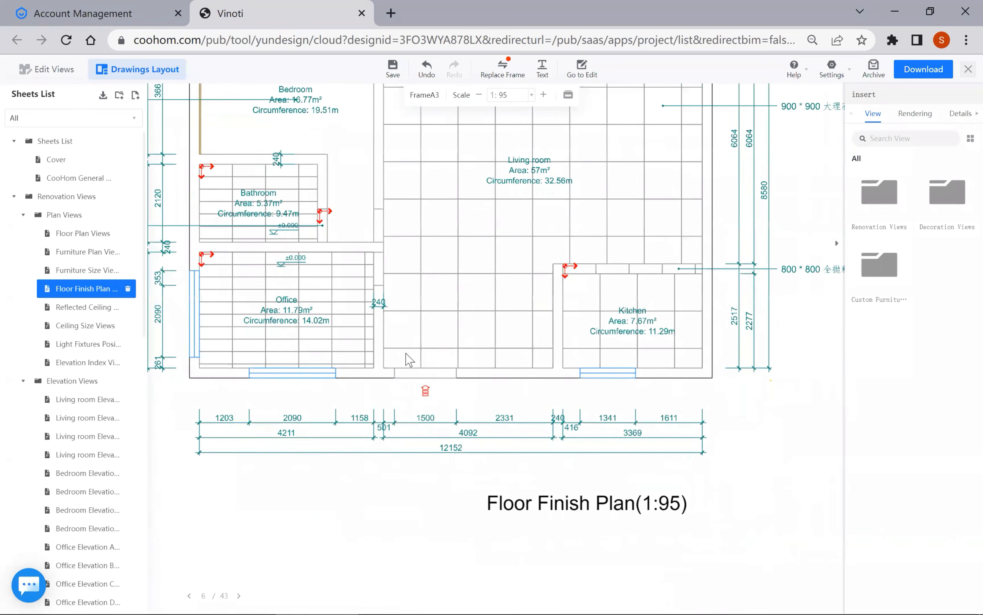
scroll(413, 368, "up", 4)
scroll(437, 339, "up", 2)
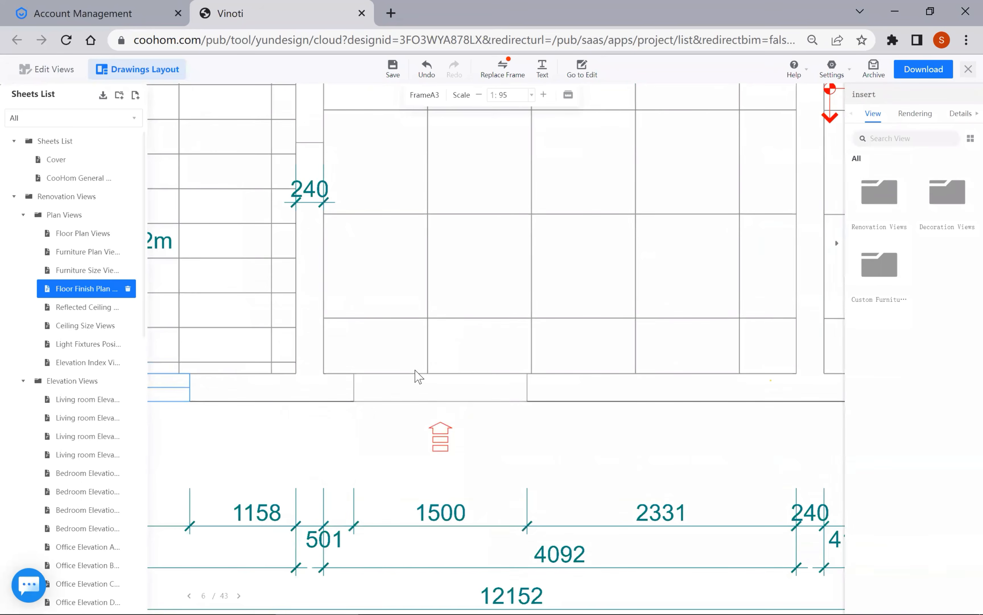
scroll(451, 366, "down", 7)
scroll(417, 388, "up", 3)
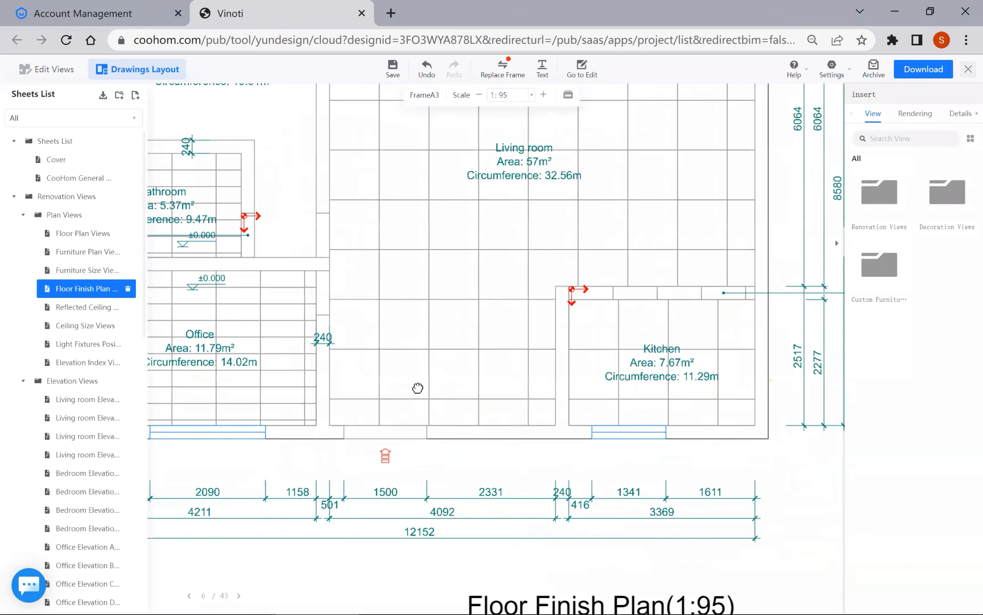
left_click_drag(427, 363, 417, 388)
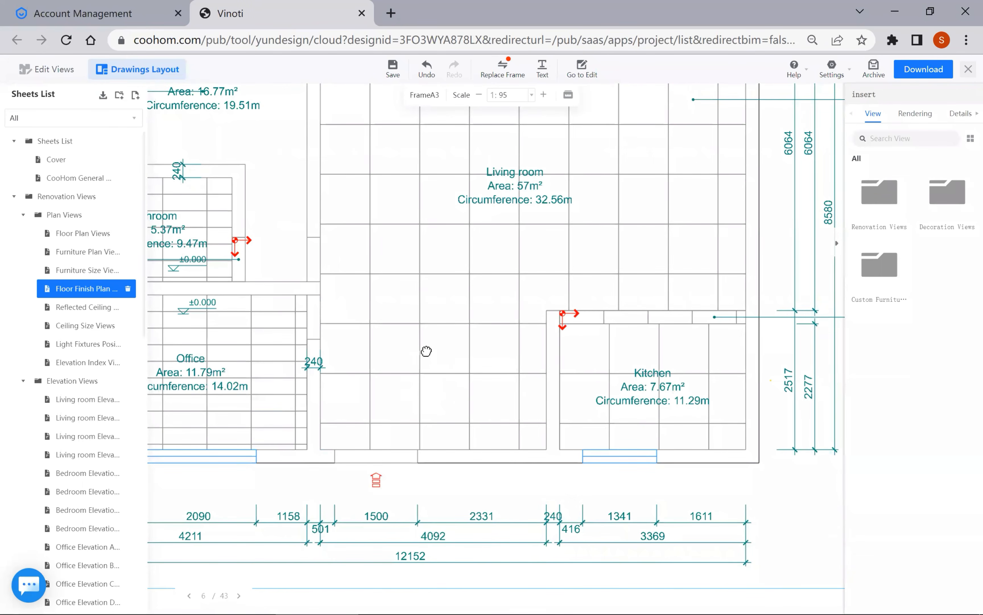
scroll(434, 388, "down", 2)
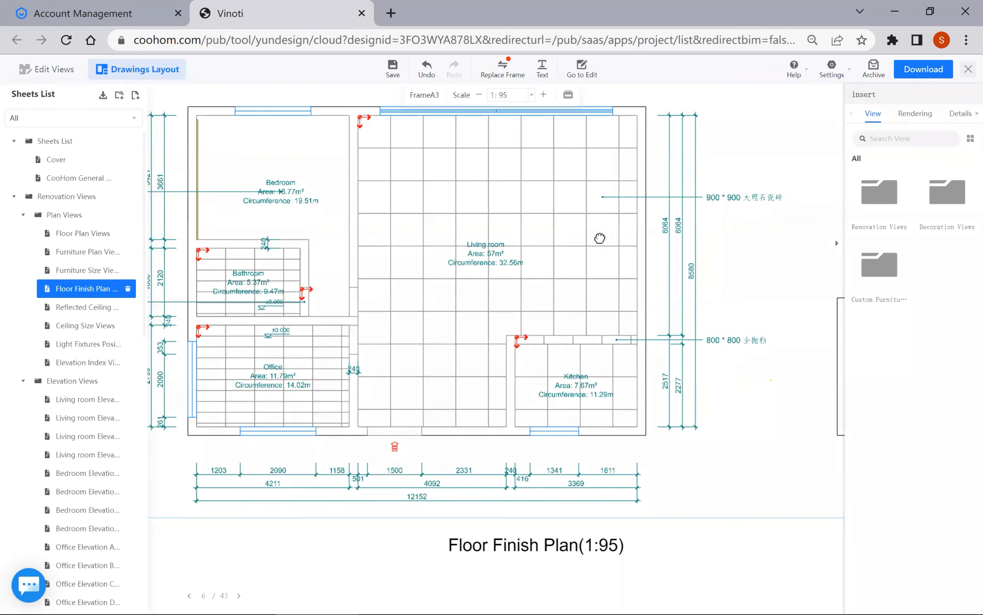
key("ctrl+s")
left_click_drag(565, 329, 627, 335)
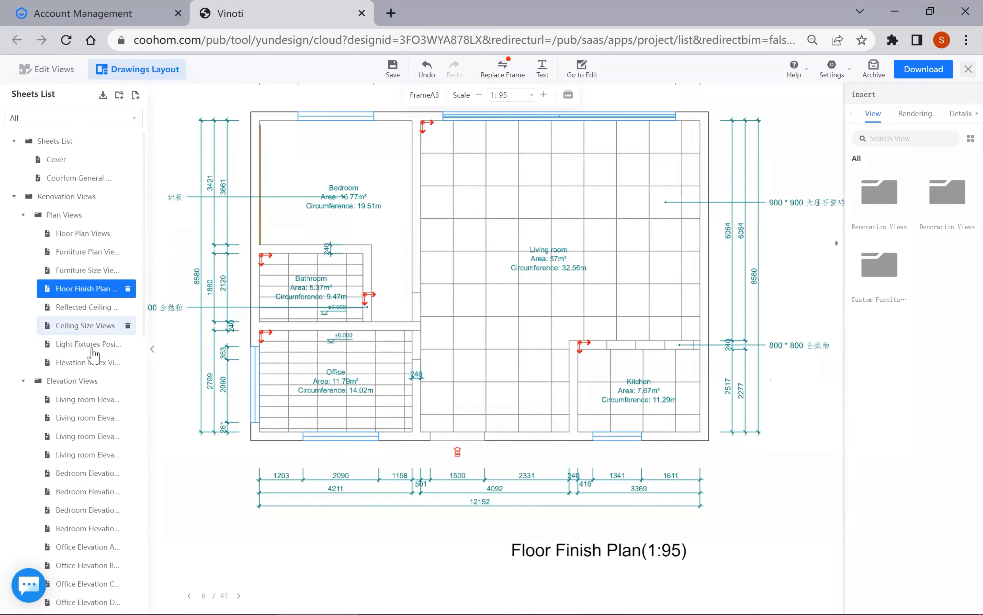
- View the Ceiling Size sheet, comparing the whole plan with a close-up of the living room ceiling and lights
left_click(91, 327)
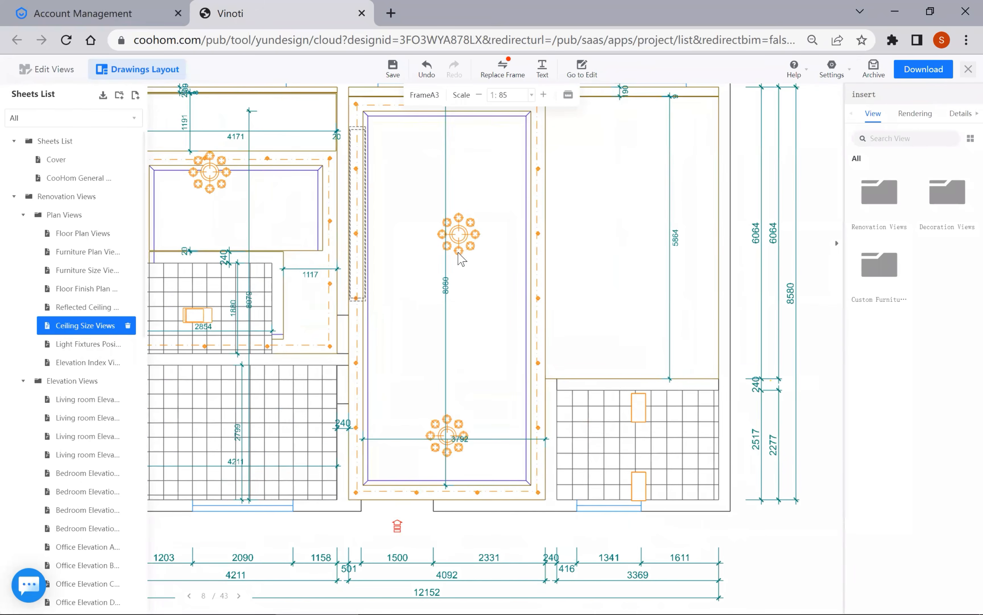
scroll(463, 260, "down", 3)
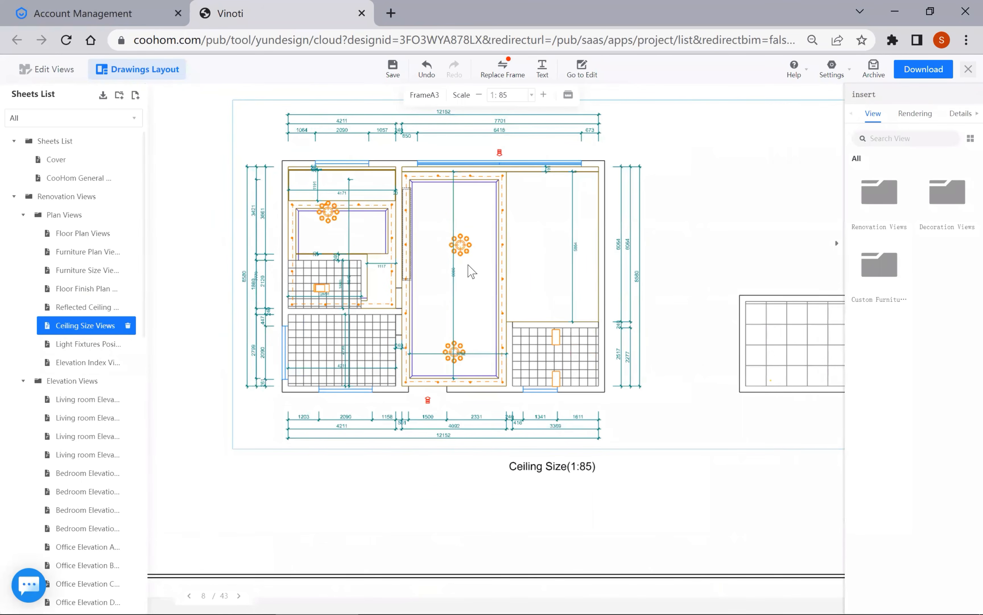
scroll(469, 257, "up", 3)
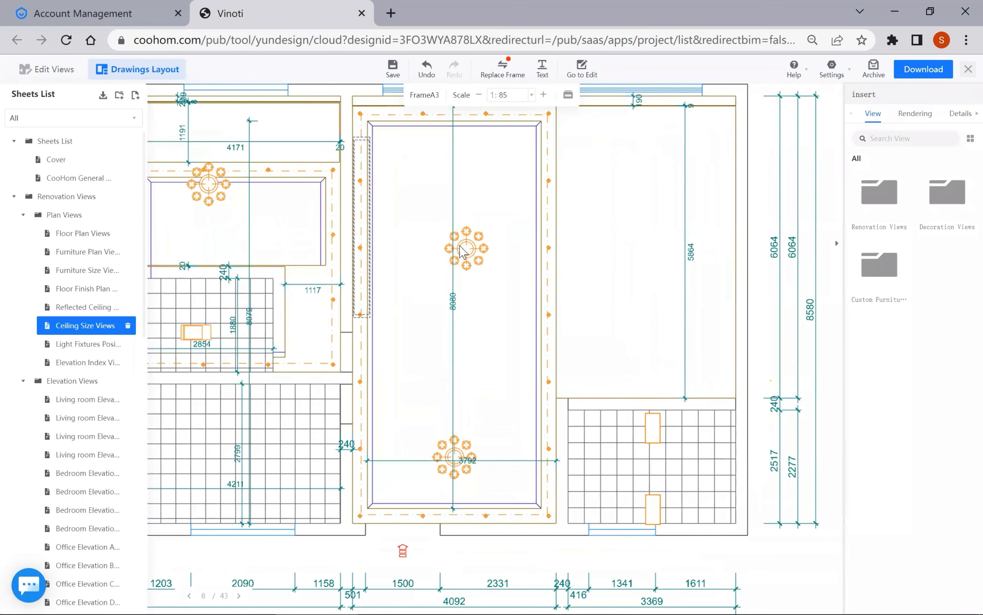
- Examine the dimensions on the Ceiling Size sheet, going from the living room ceiling out to the full plan
left_click(473, 256)
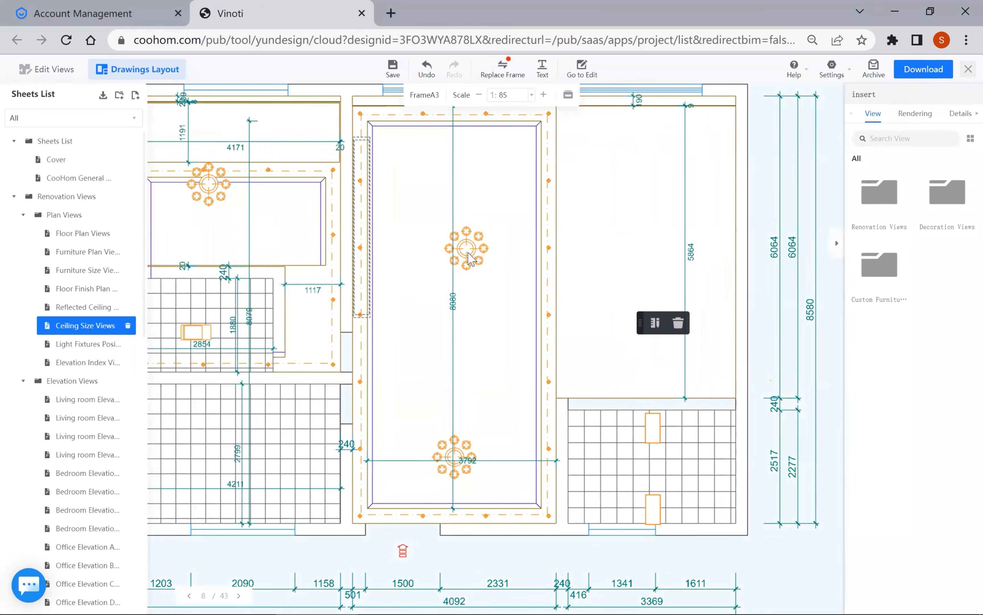
scroll(467, 254, "down", 1)
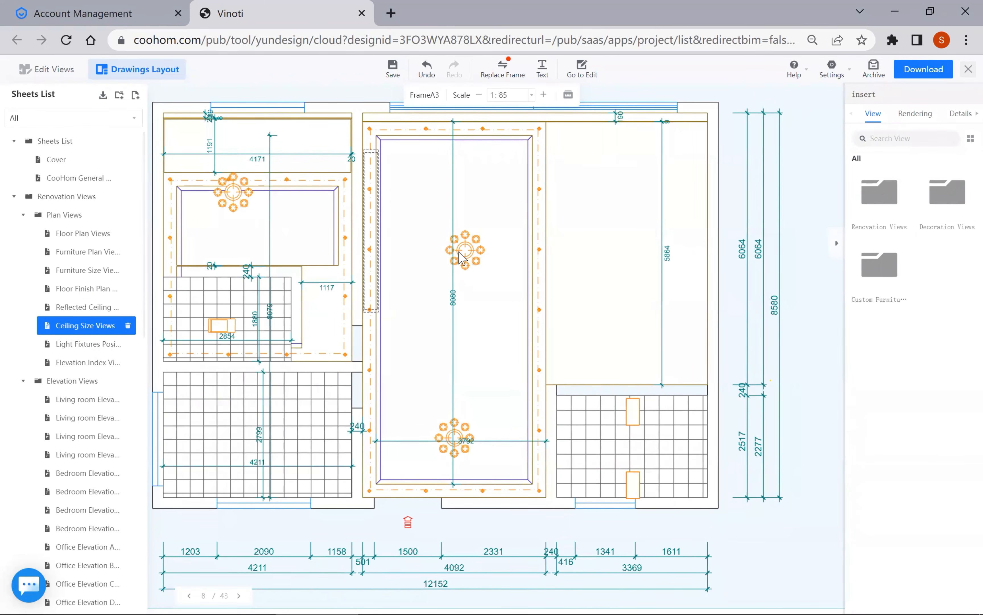
scroll(470, 256, "down", 1)
scroll(471, 256, "down", 1)
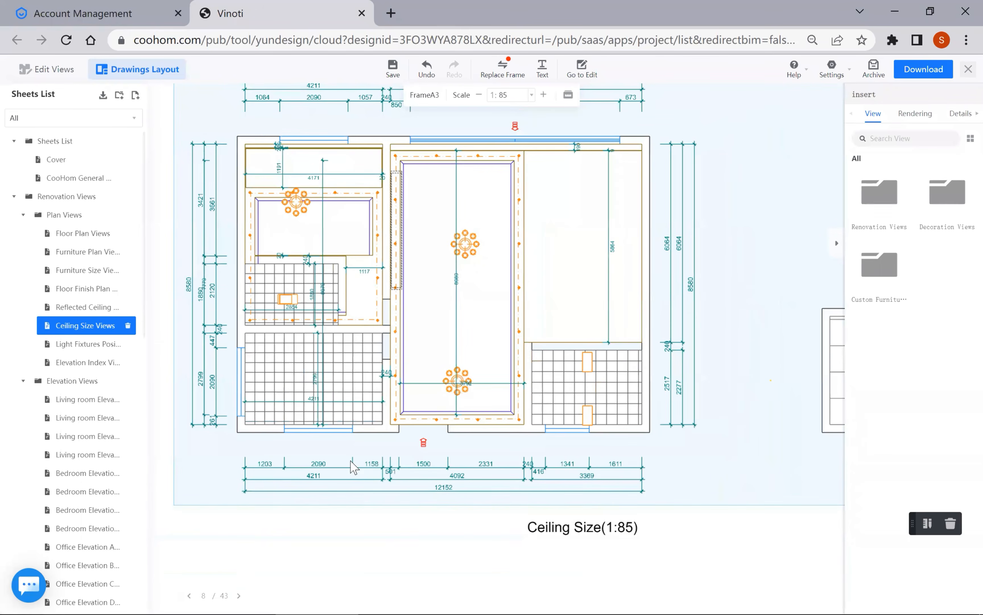
mouse_move(844, 597)
scroll(494, 376, "down", 1)
scroll(491, 337, "up", 1)
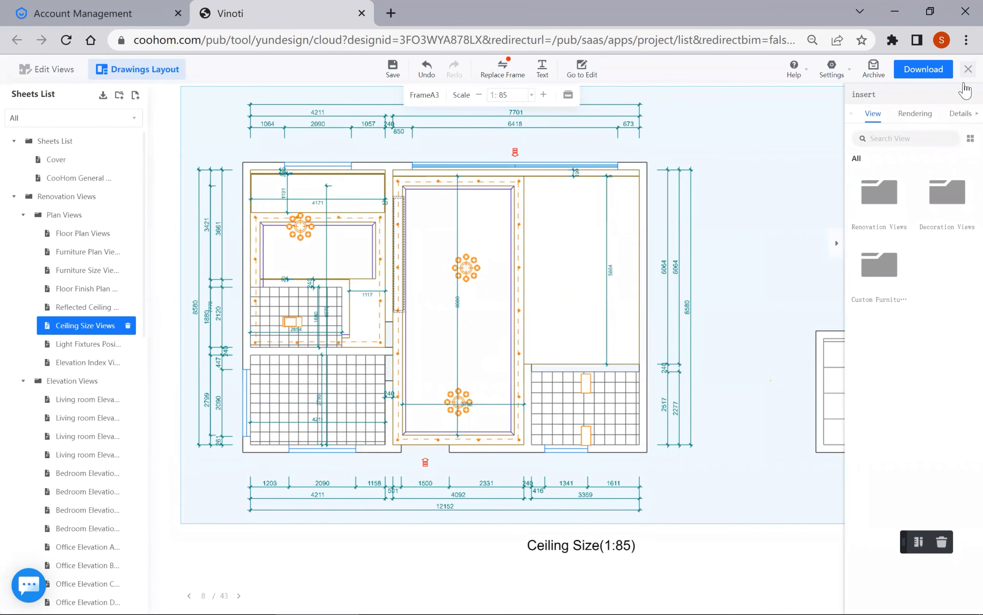
- Leave the construction drawings and view the whole apartment from above in the 3D design
left_click(967, 70)
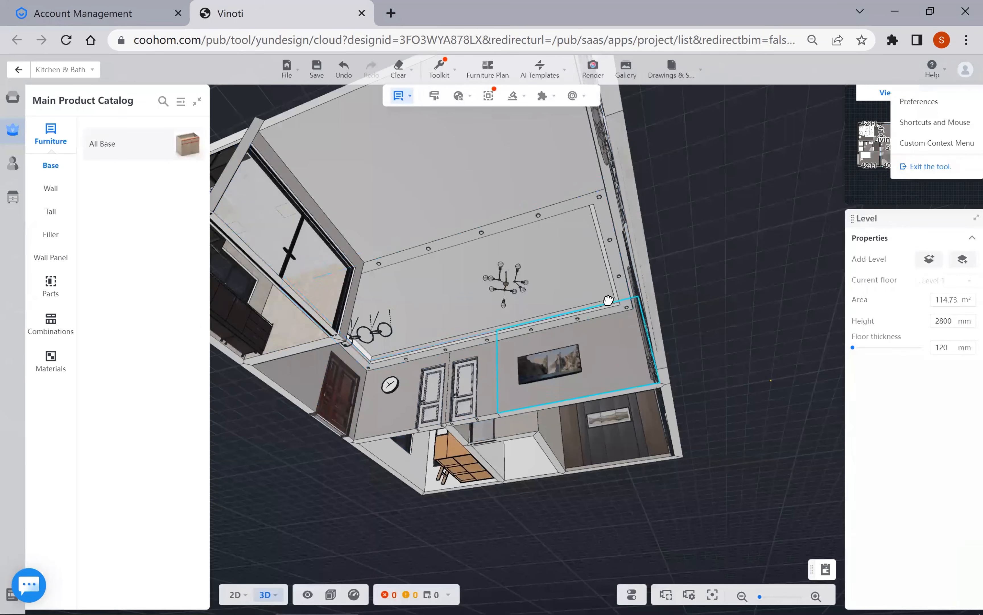
scroll(607, 388, "down", 5)
left_click_drag(499, 372, 448, 483)
left_click_drag(501, 465, 621, 112)
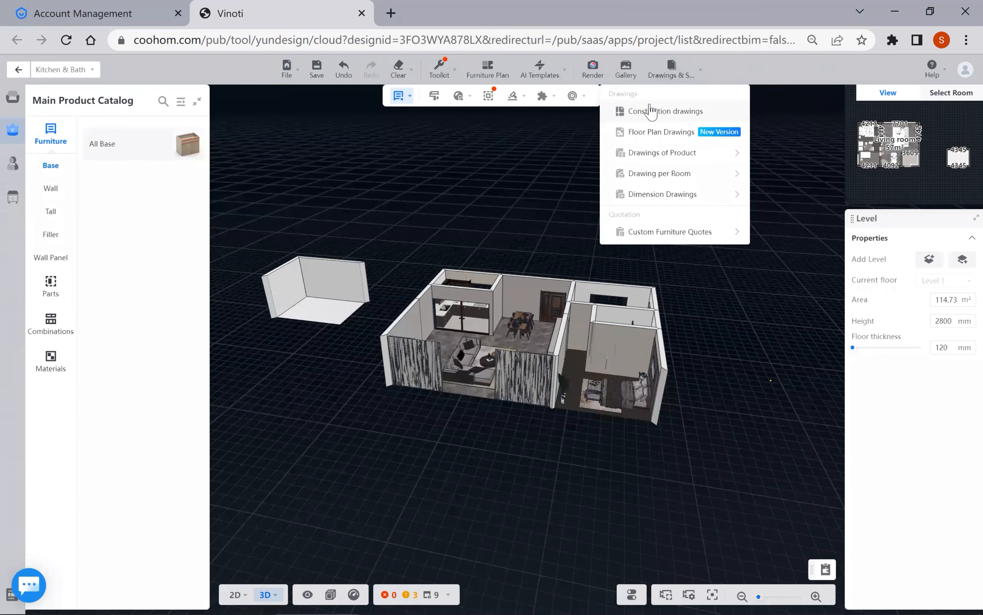
- Reopen the construction drawings and view the Furniture Size sheet and a close-up of the Elevation Index plan
left_click(653, 106)
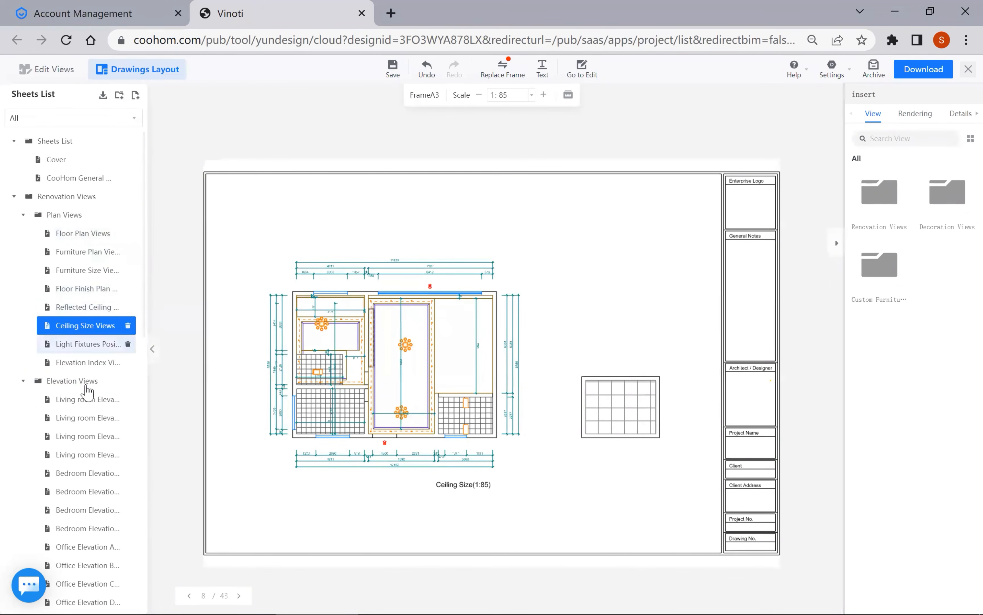
left_click(87, 270)
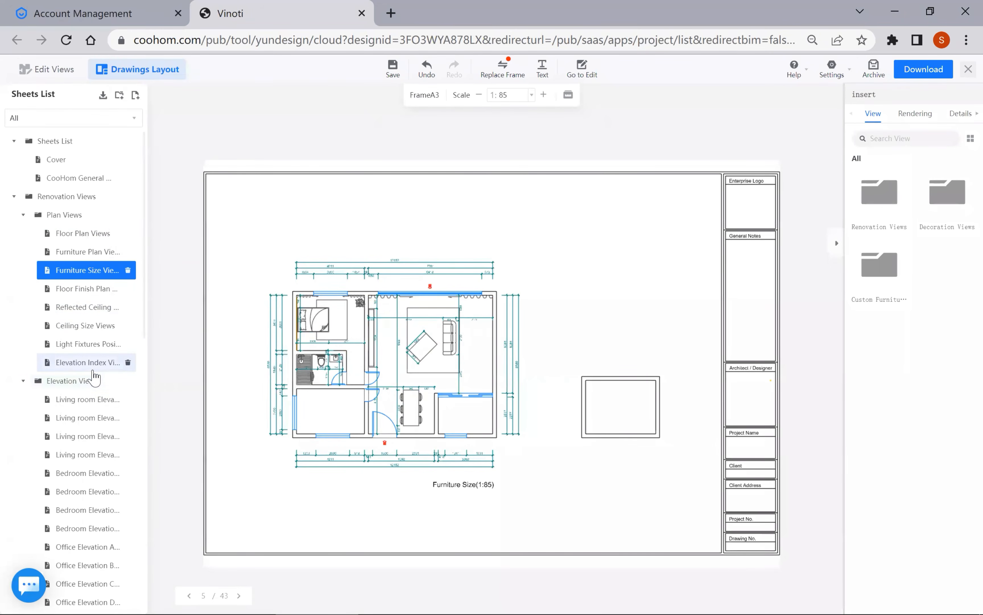
left_click(93, 368)
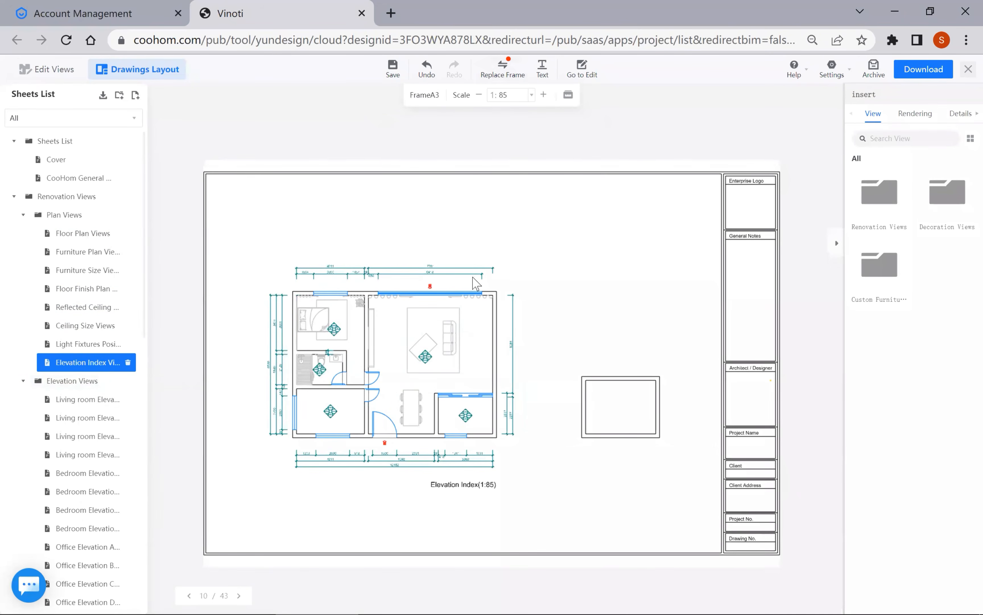
scroll(439, 367, "up", 3)
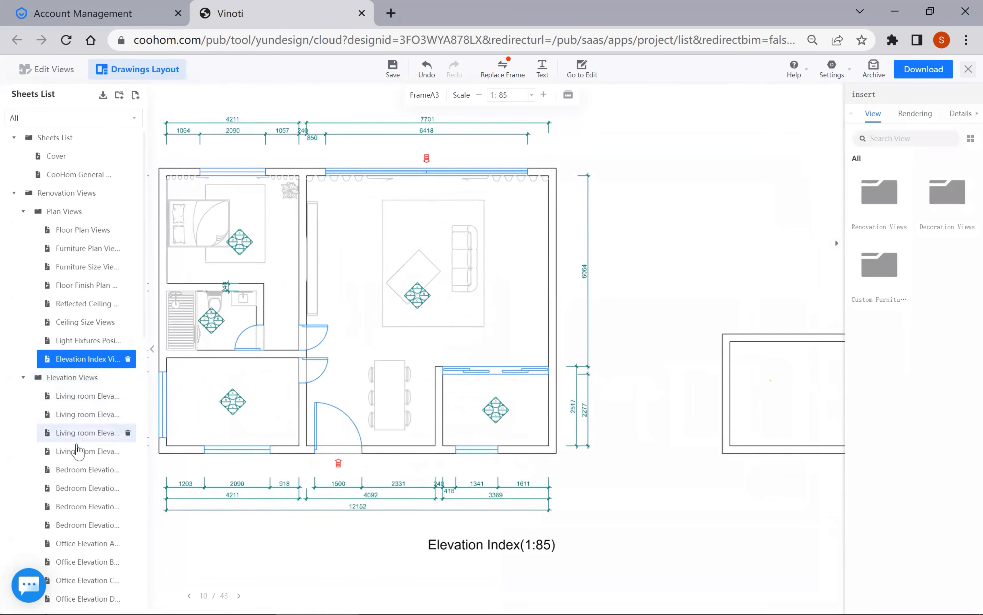
scroll(80, 448, "down", 5)
scroll(84, 434, "up", 5)
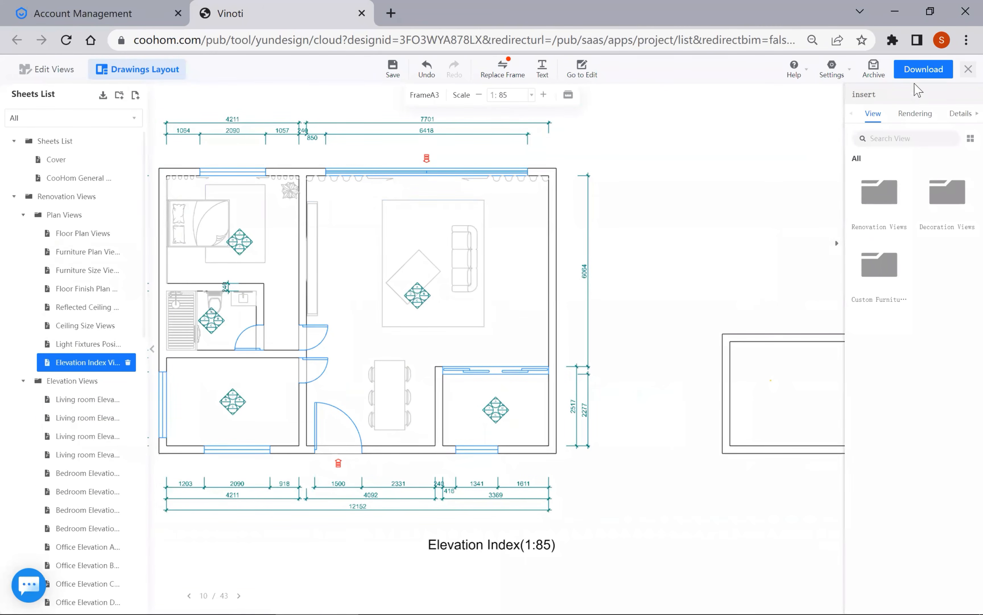
- Return to the 3D design and enter the Custom Furniture tool, reviewing its Drawings of Product and Drawing per Room options
left_click(966, 74)
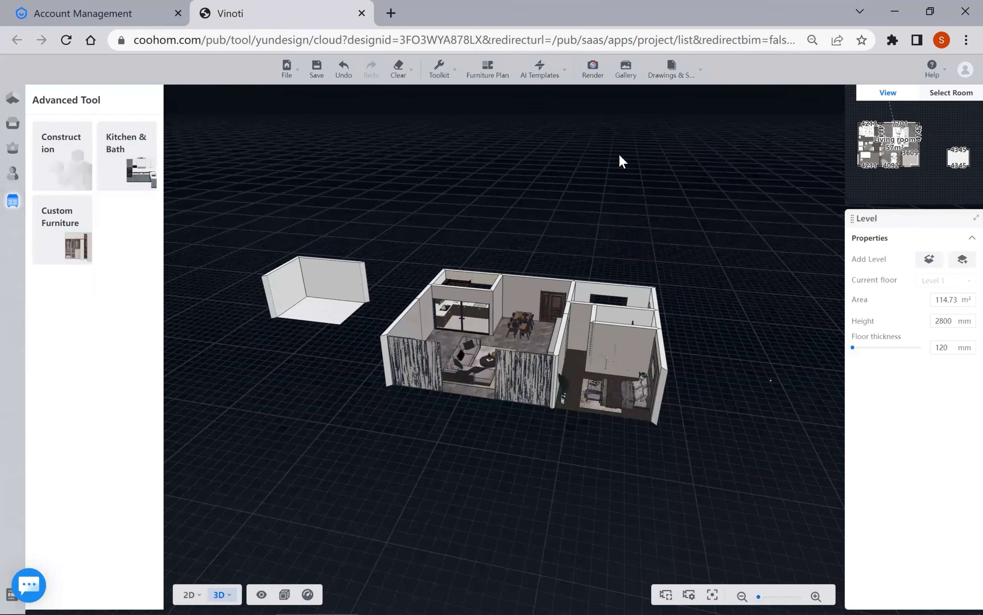
left_click_drag(598, 180, 589, 219)
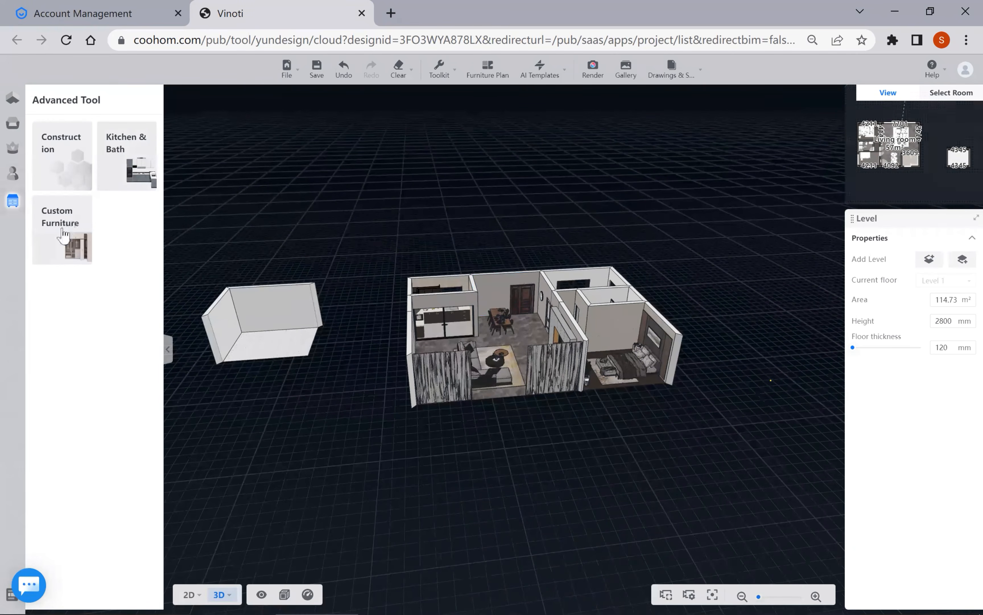
left_click(62, 235)
left_click(674, 75)
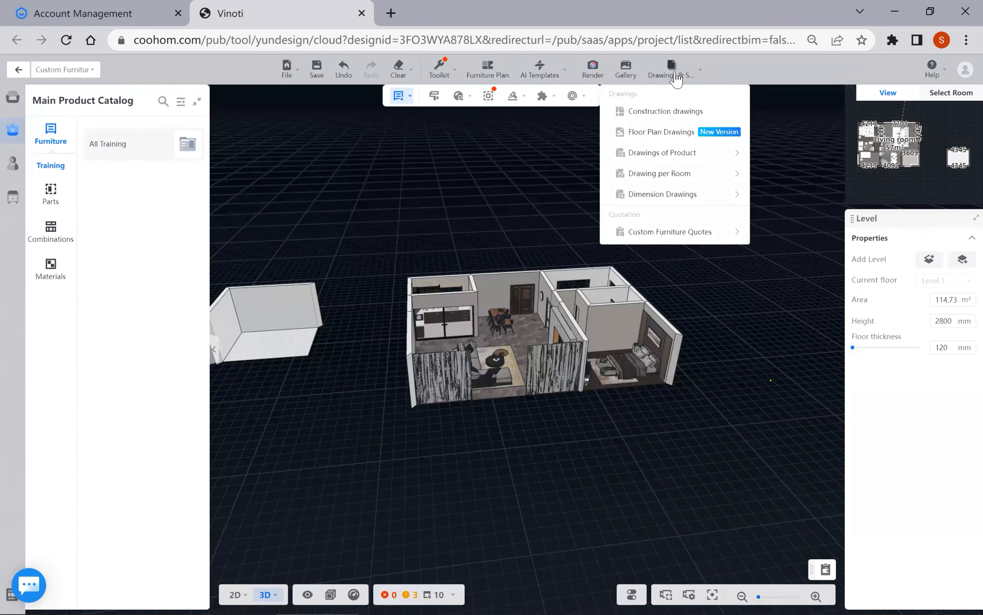
mouse_move(688, 156)
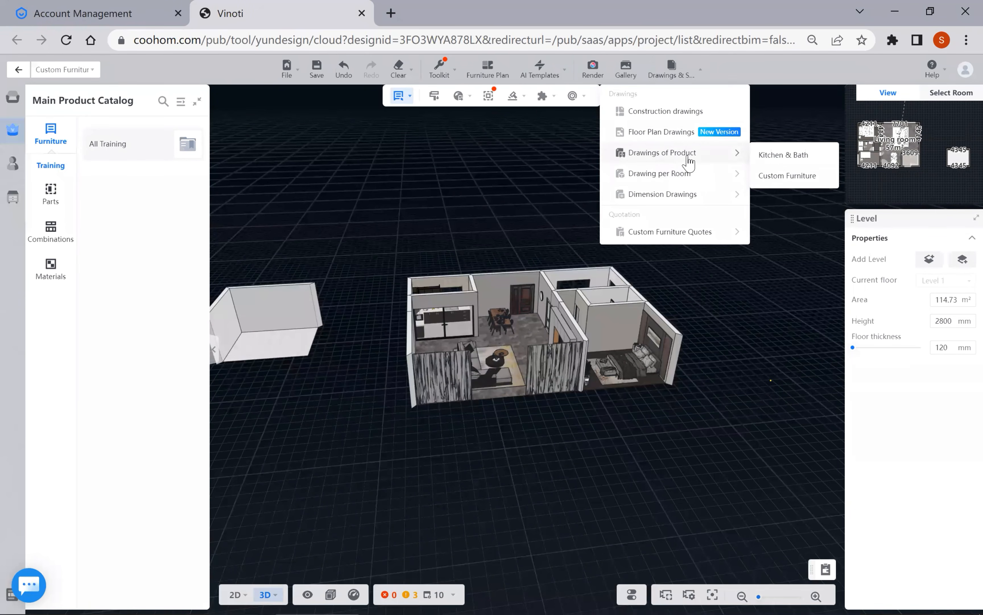
mouse_move(680, 177)
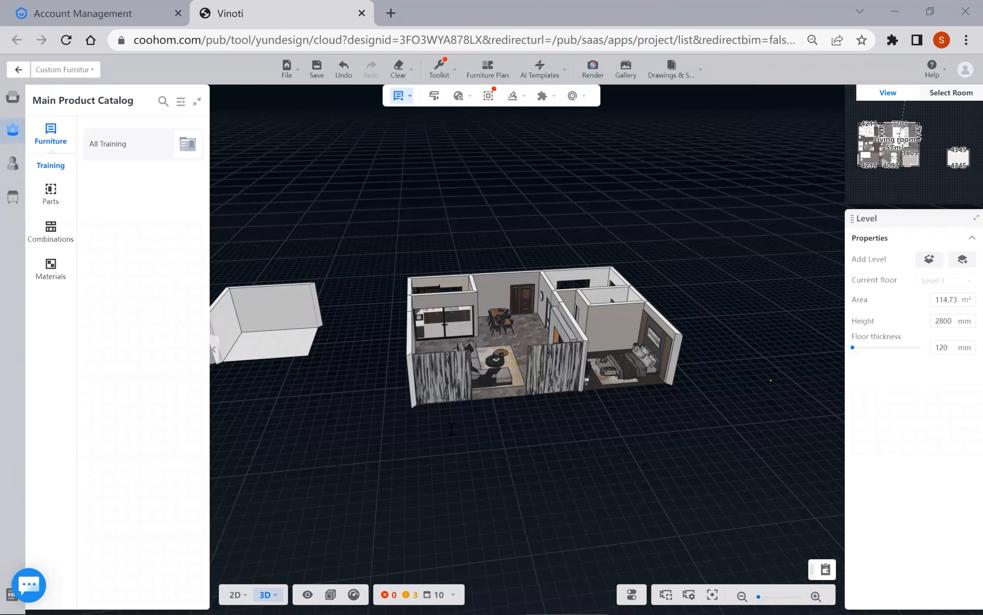
- Save the design and display the available drawing types in the Custom Furniture tool
key("ctrl+s")
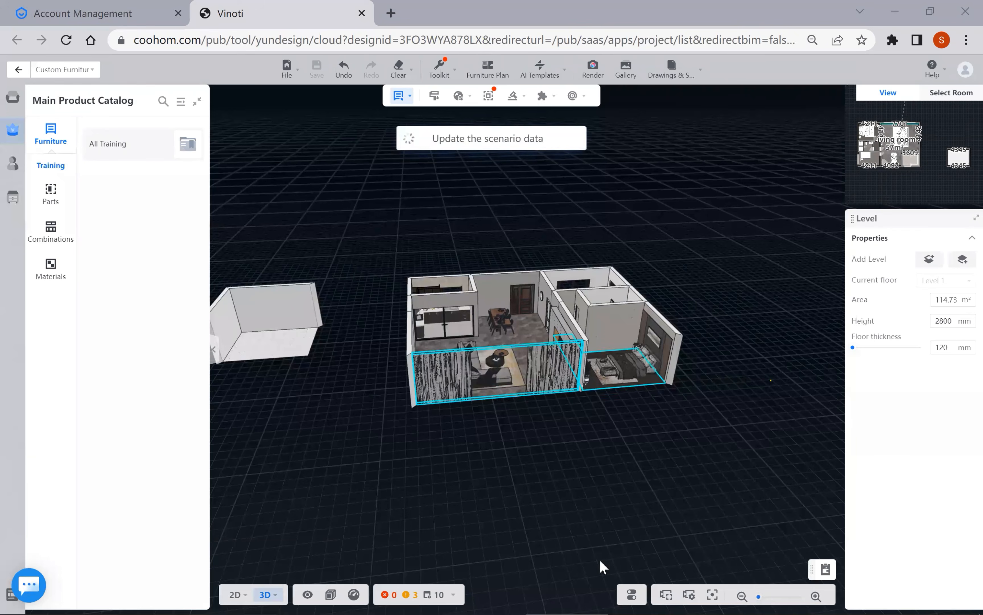
mouse_move(631, 594)
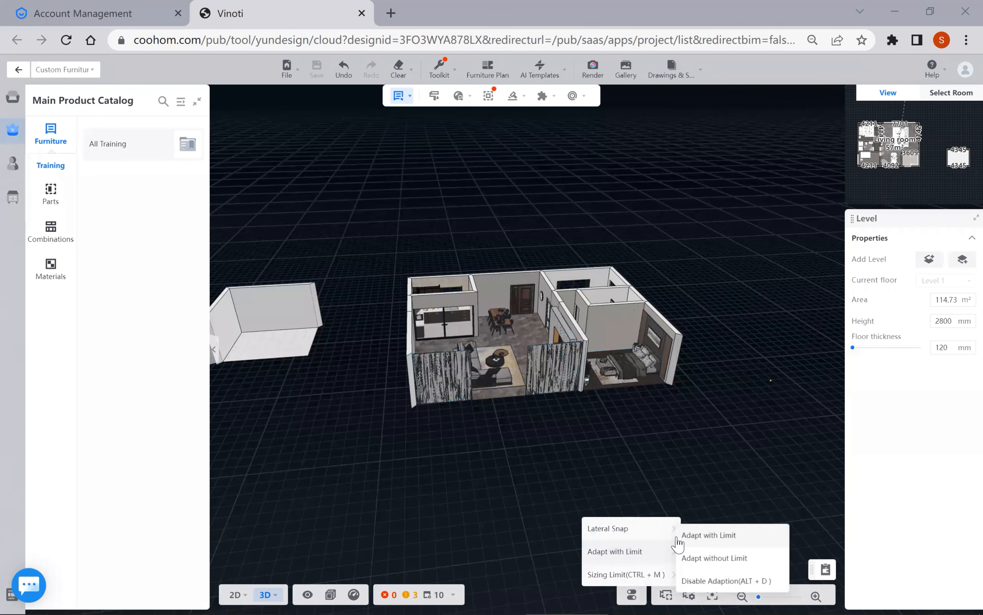
left_click(680, 540)
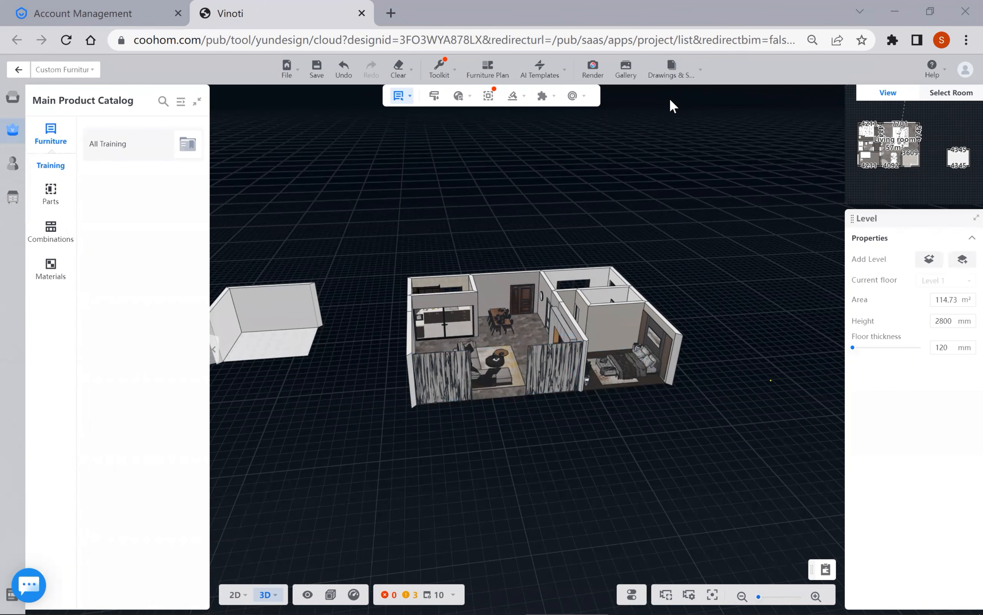
left_click(674, 75)
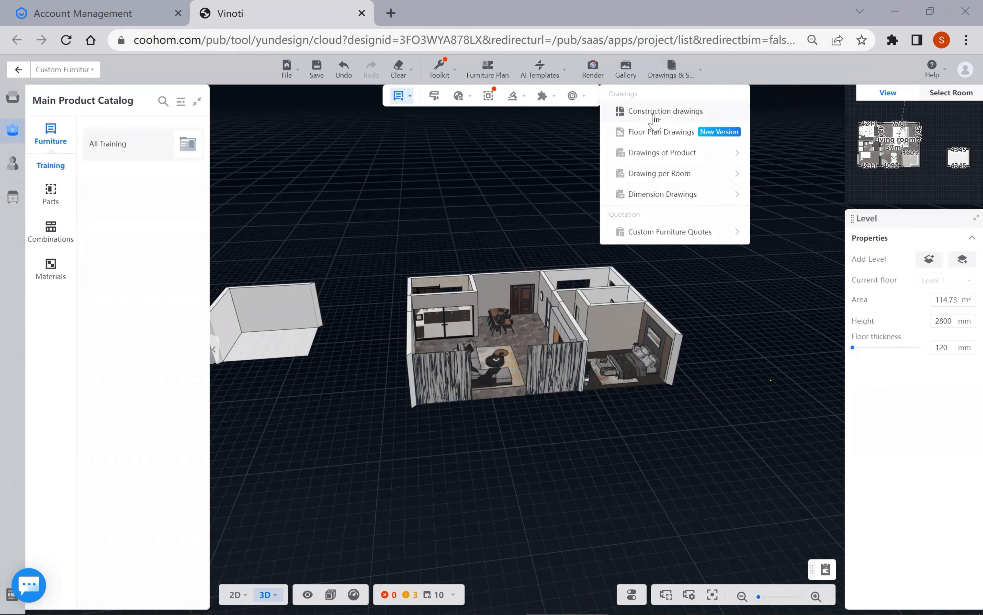